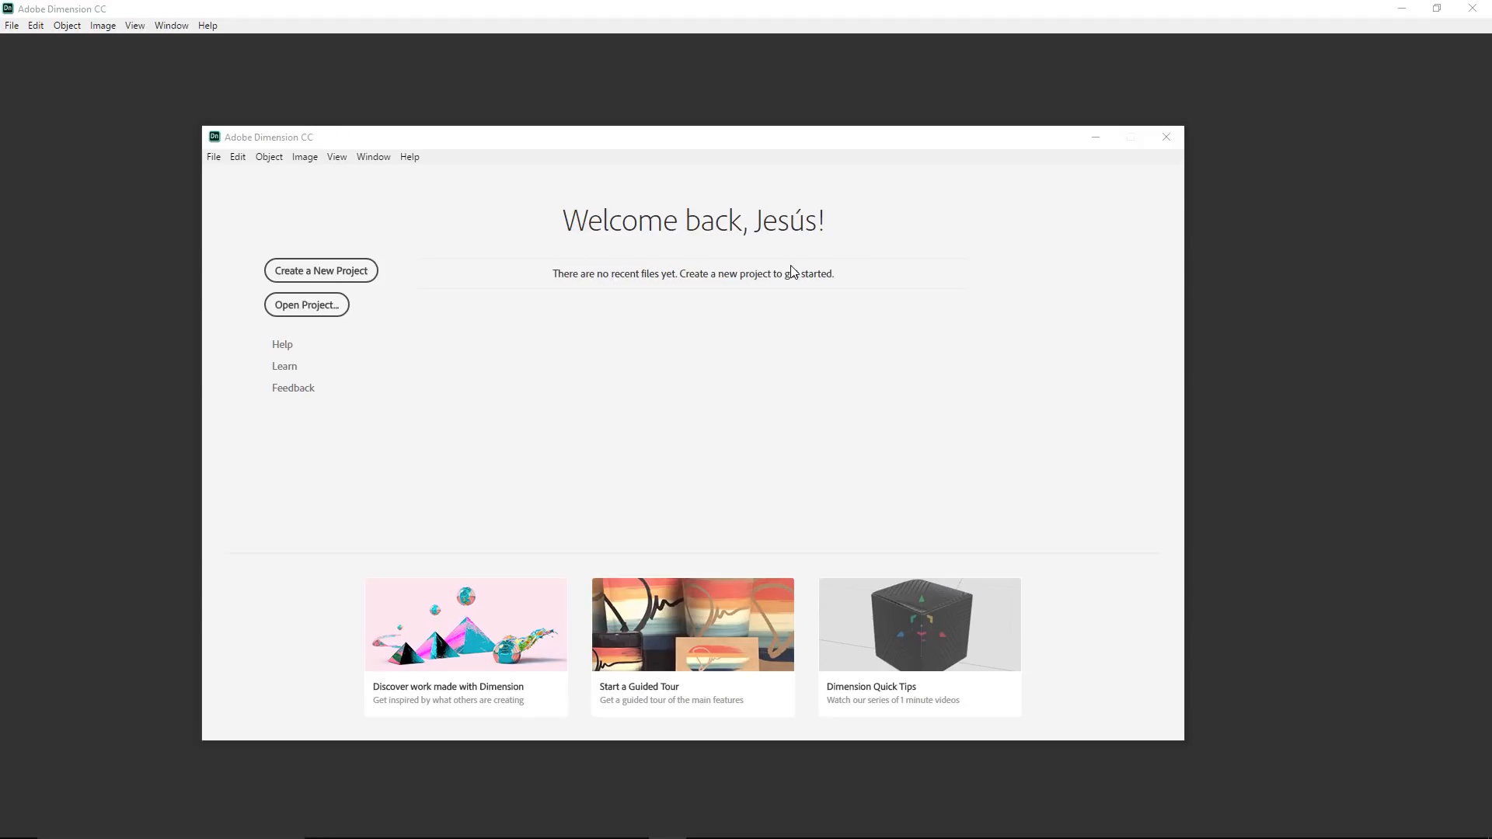
- Create a new project and switch the interface theme to Dark in the preferences
click(332, 282)
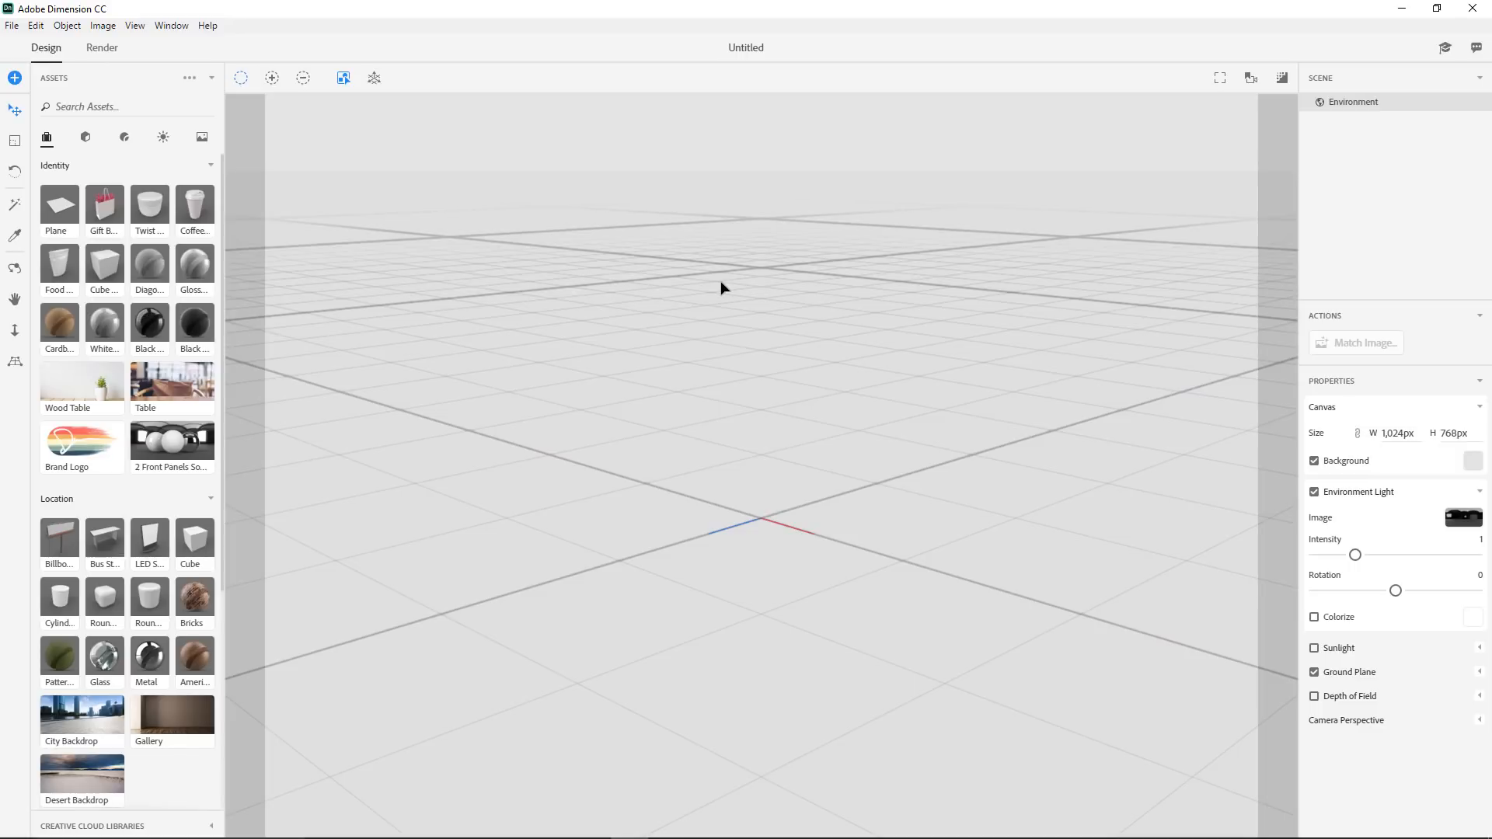
click(36, 25)
click(85, 247)
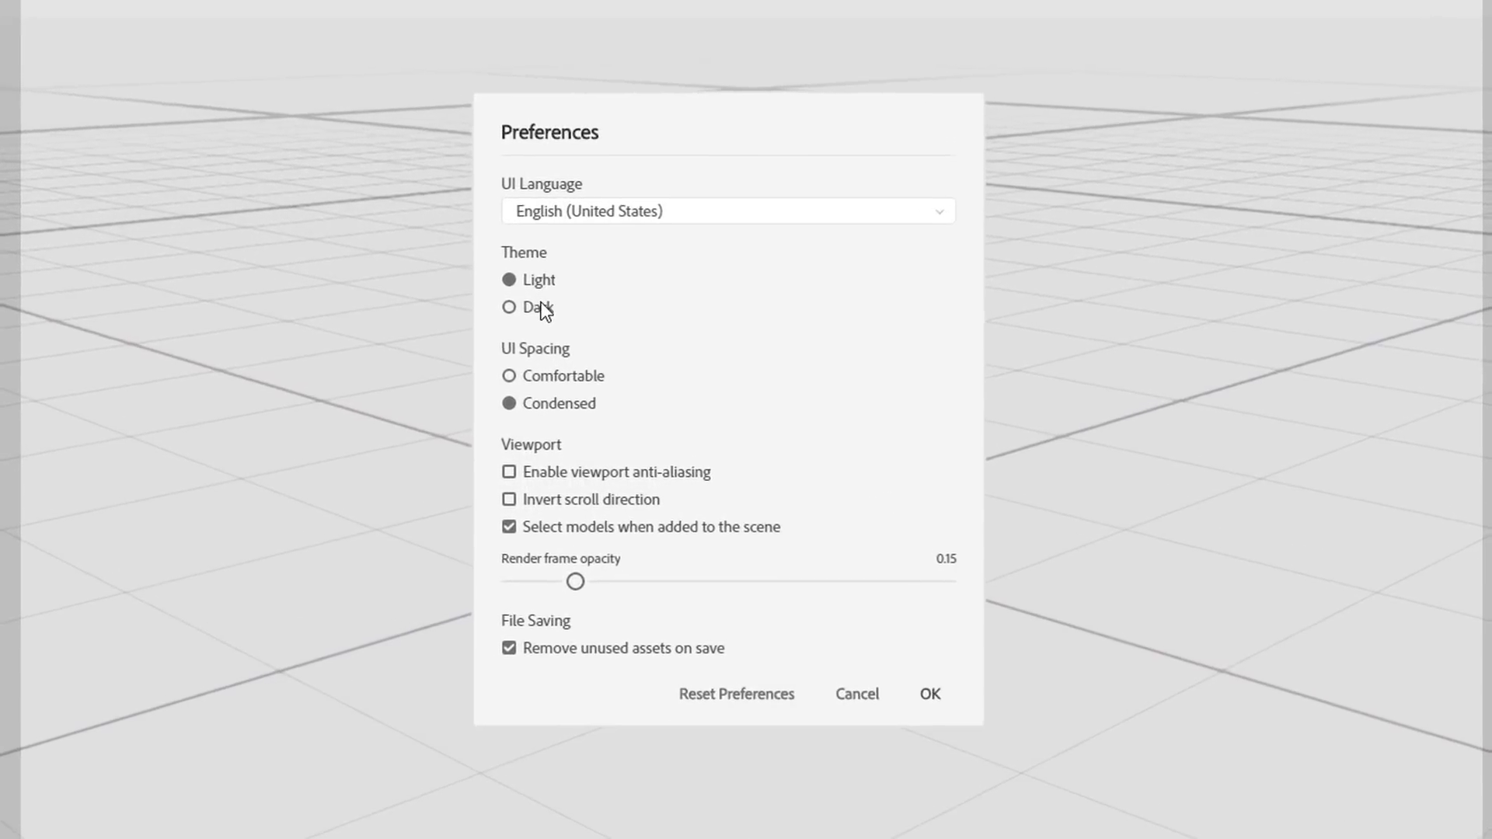
click(535, 307)
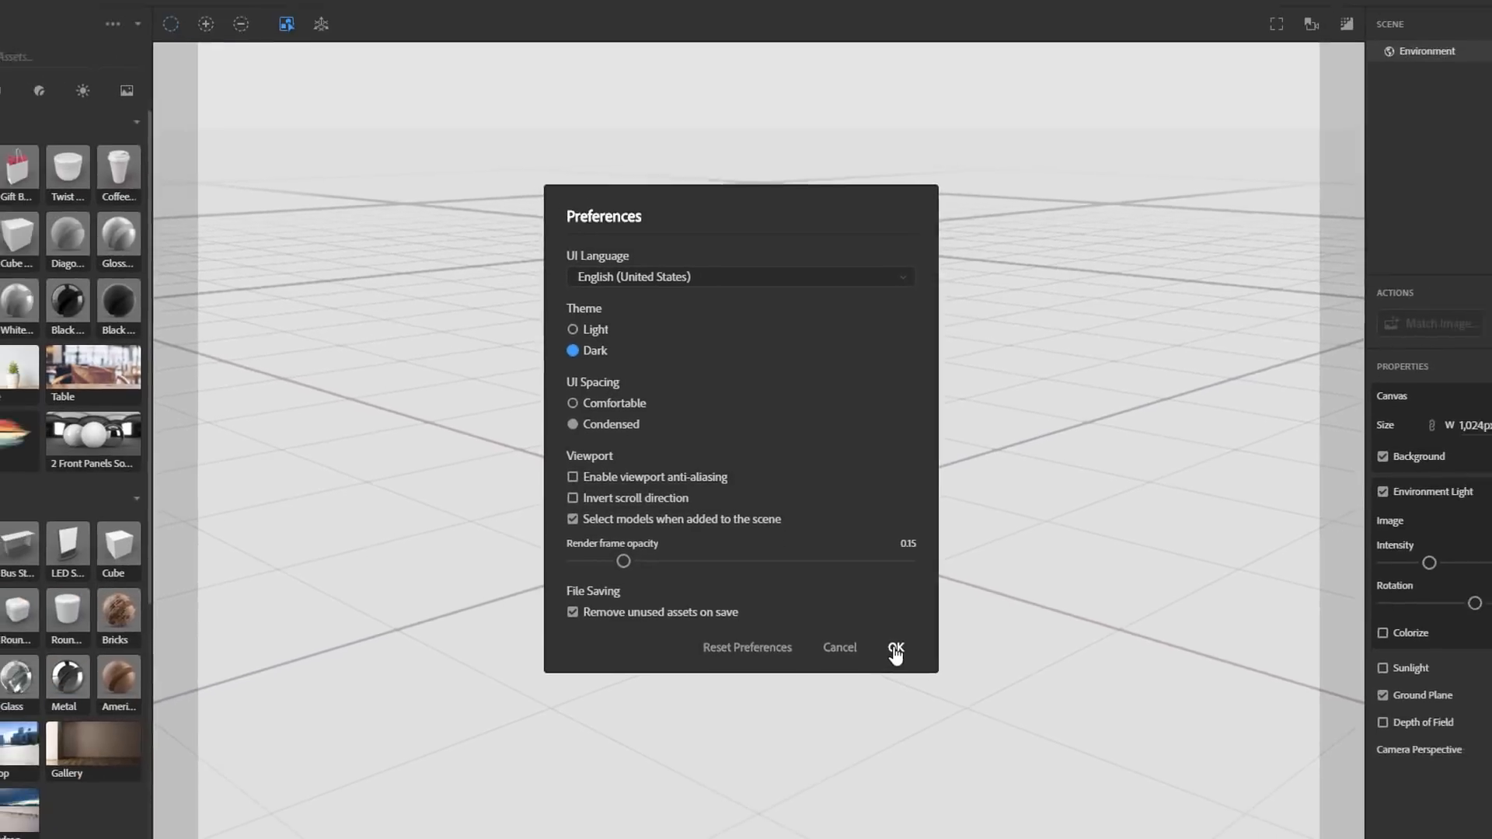
click(930, 696)
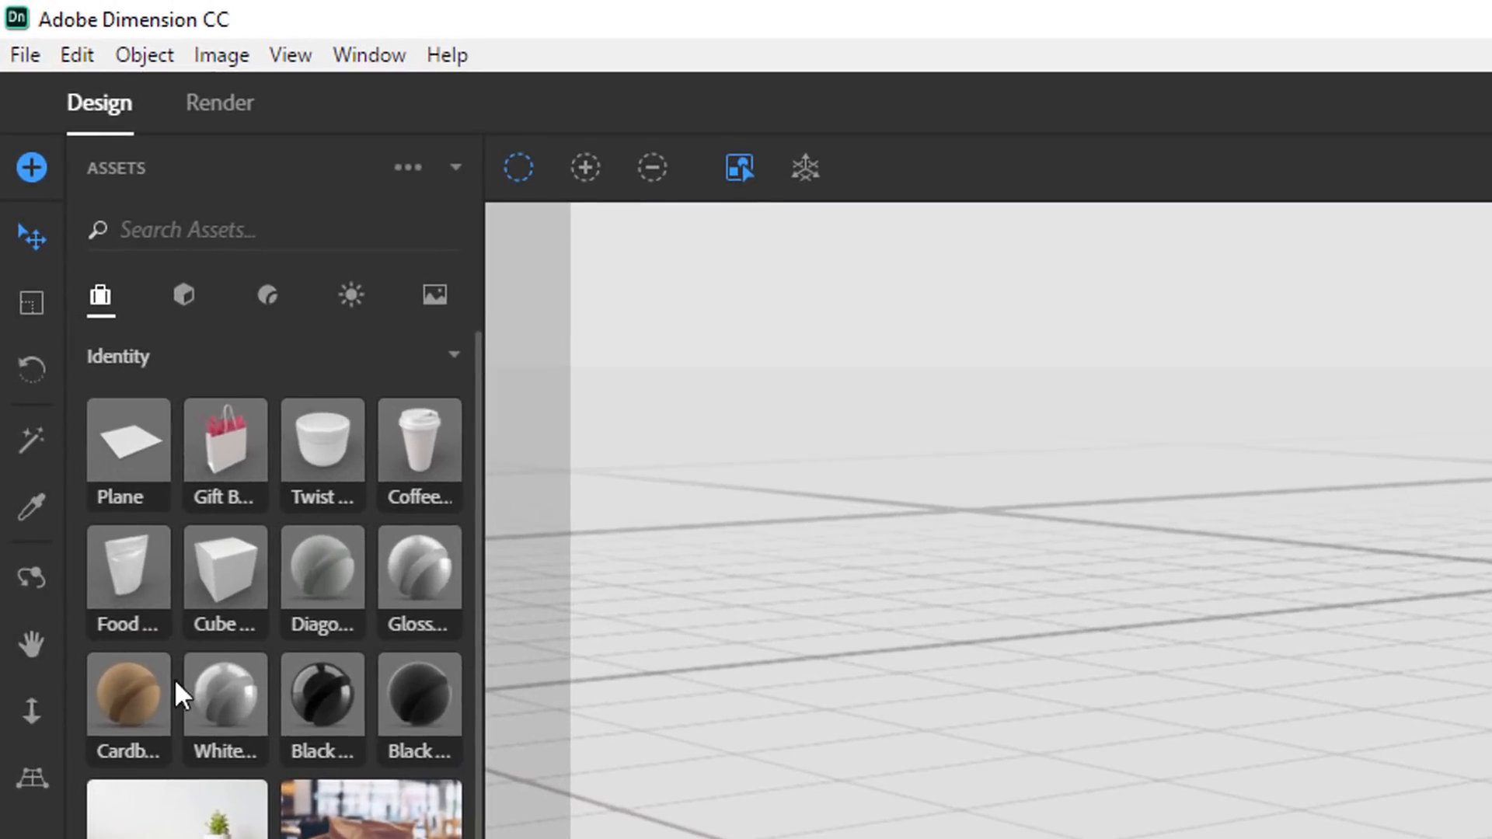
- Browse the asset library's starter, models, materials, lights and images categories, then examine the starter assets
click(131, 166)
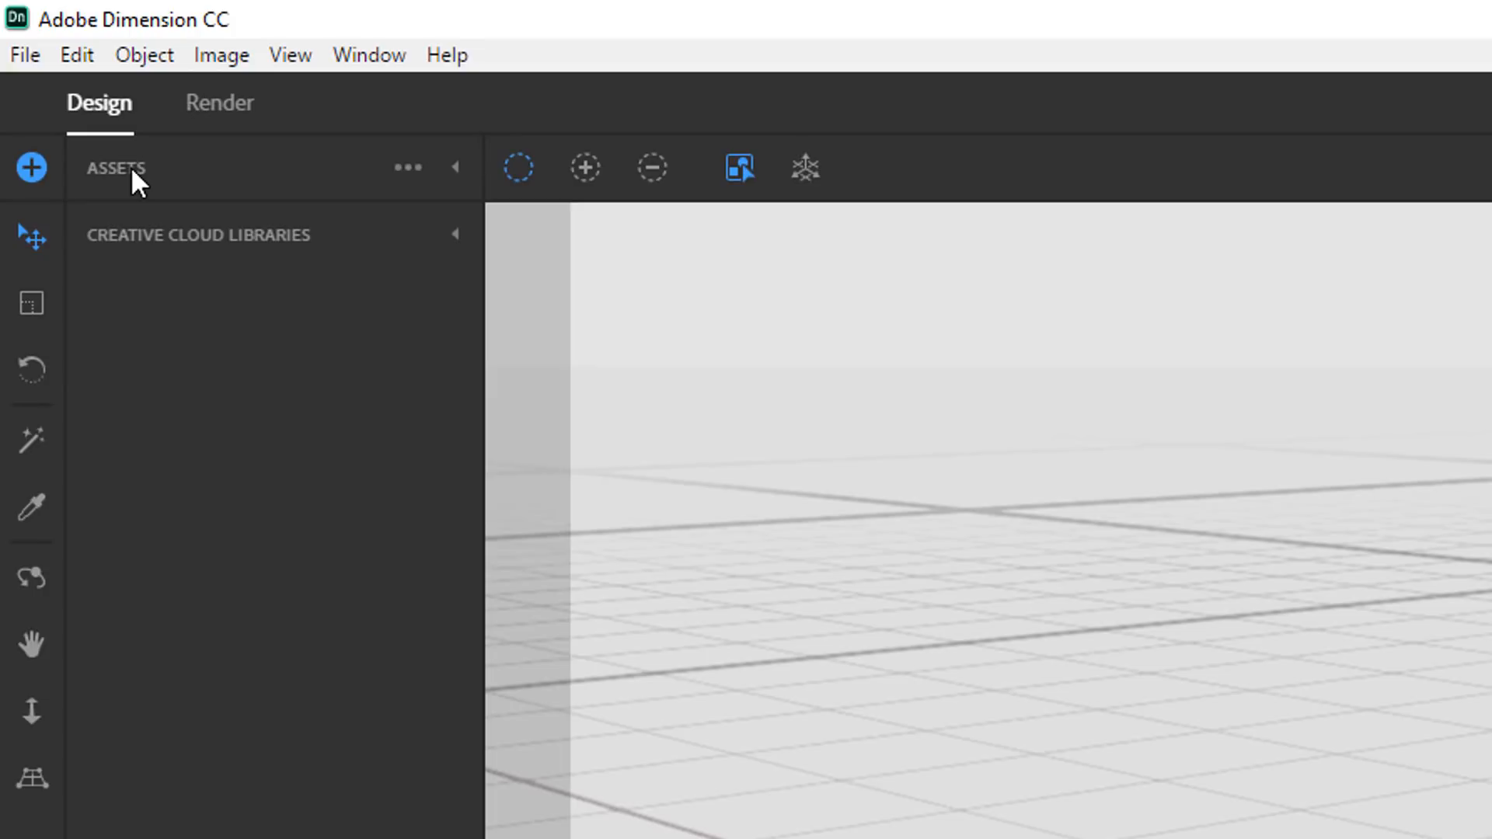
click(131, 167)
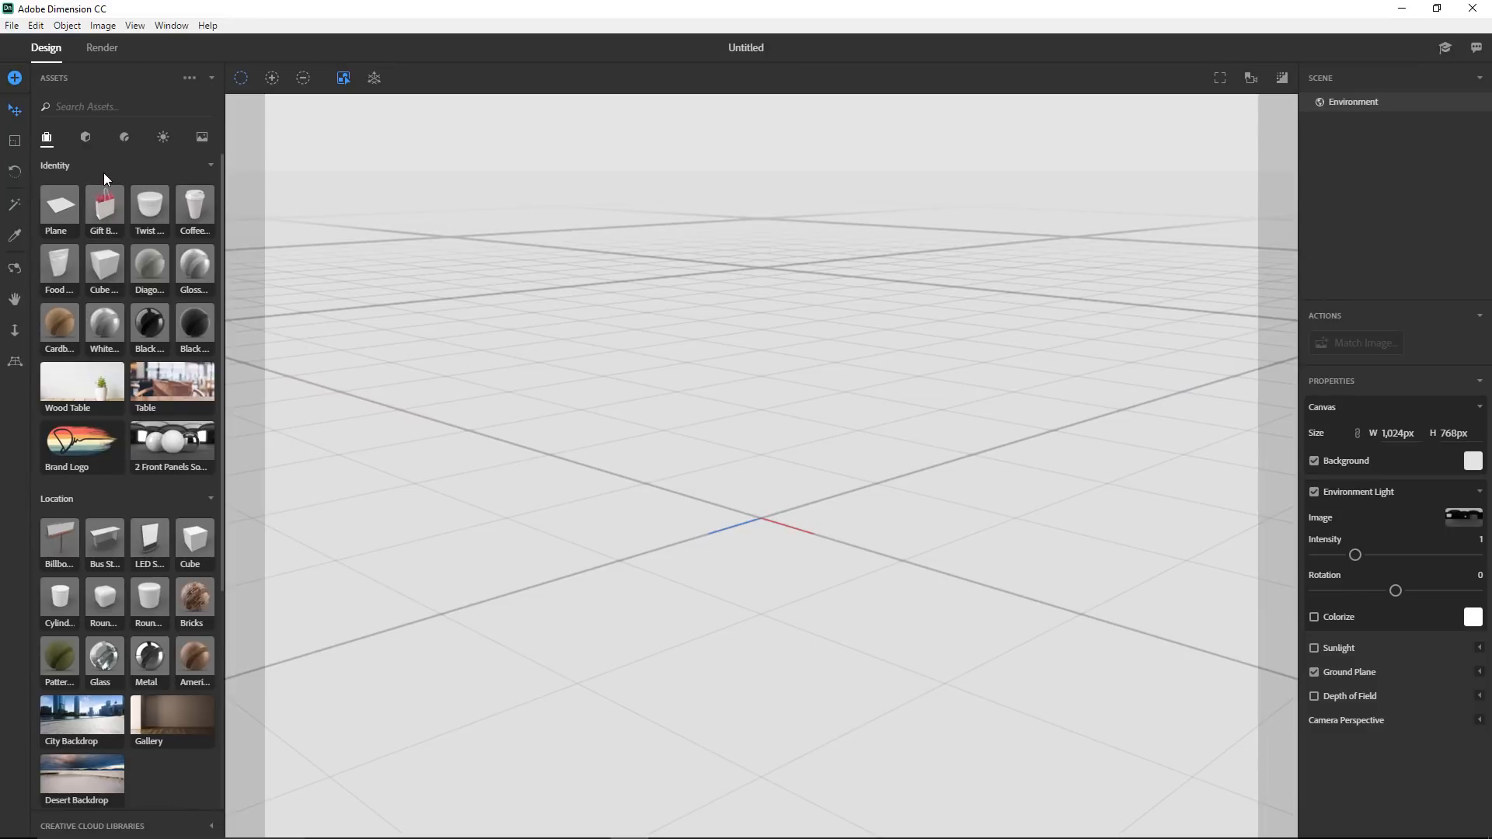
click(86, 139)
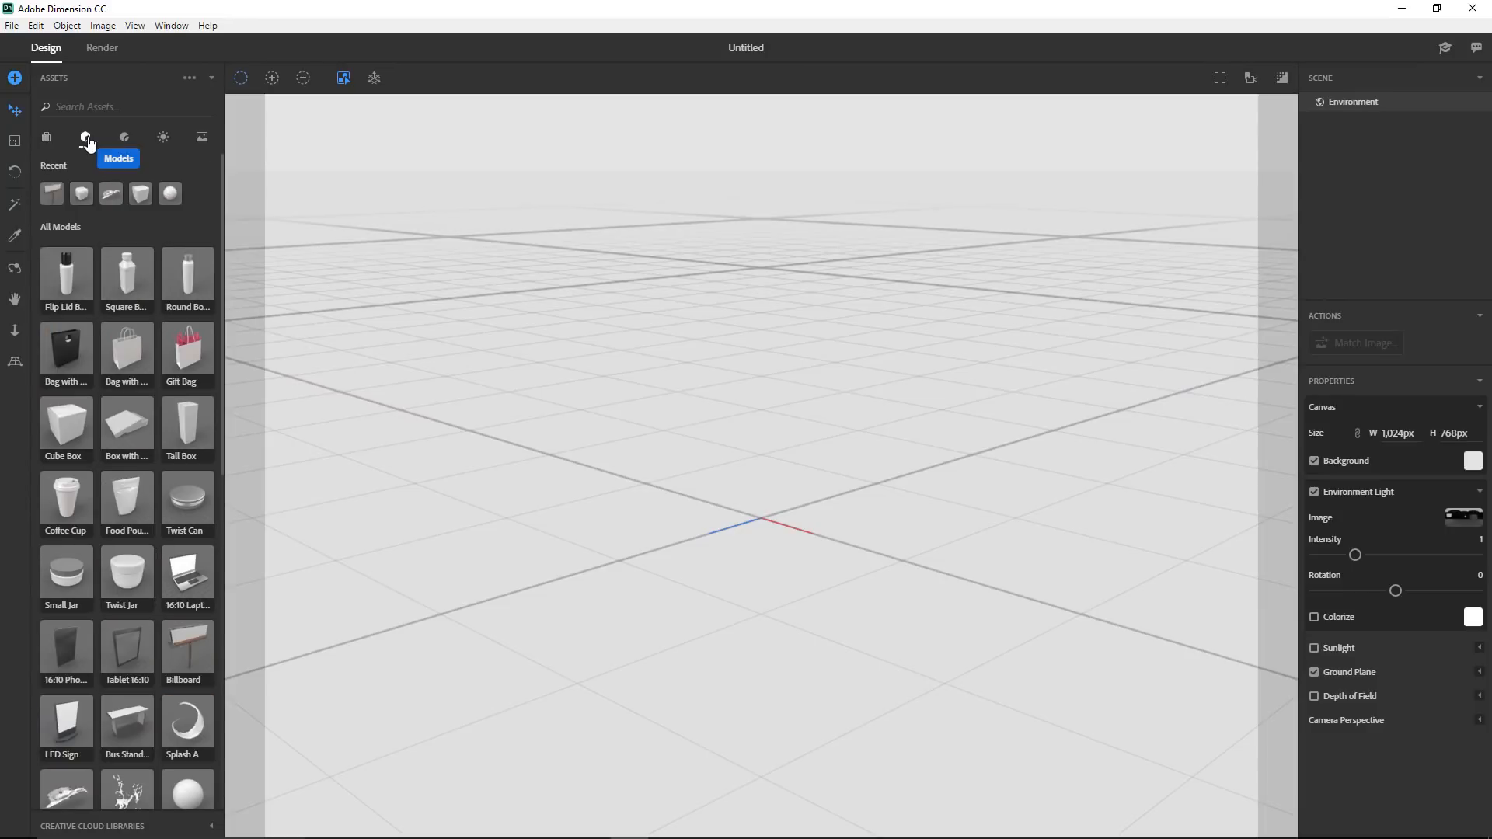
click(124, 140)
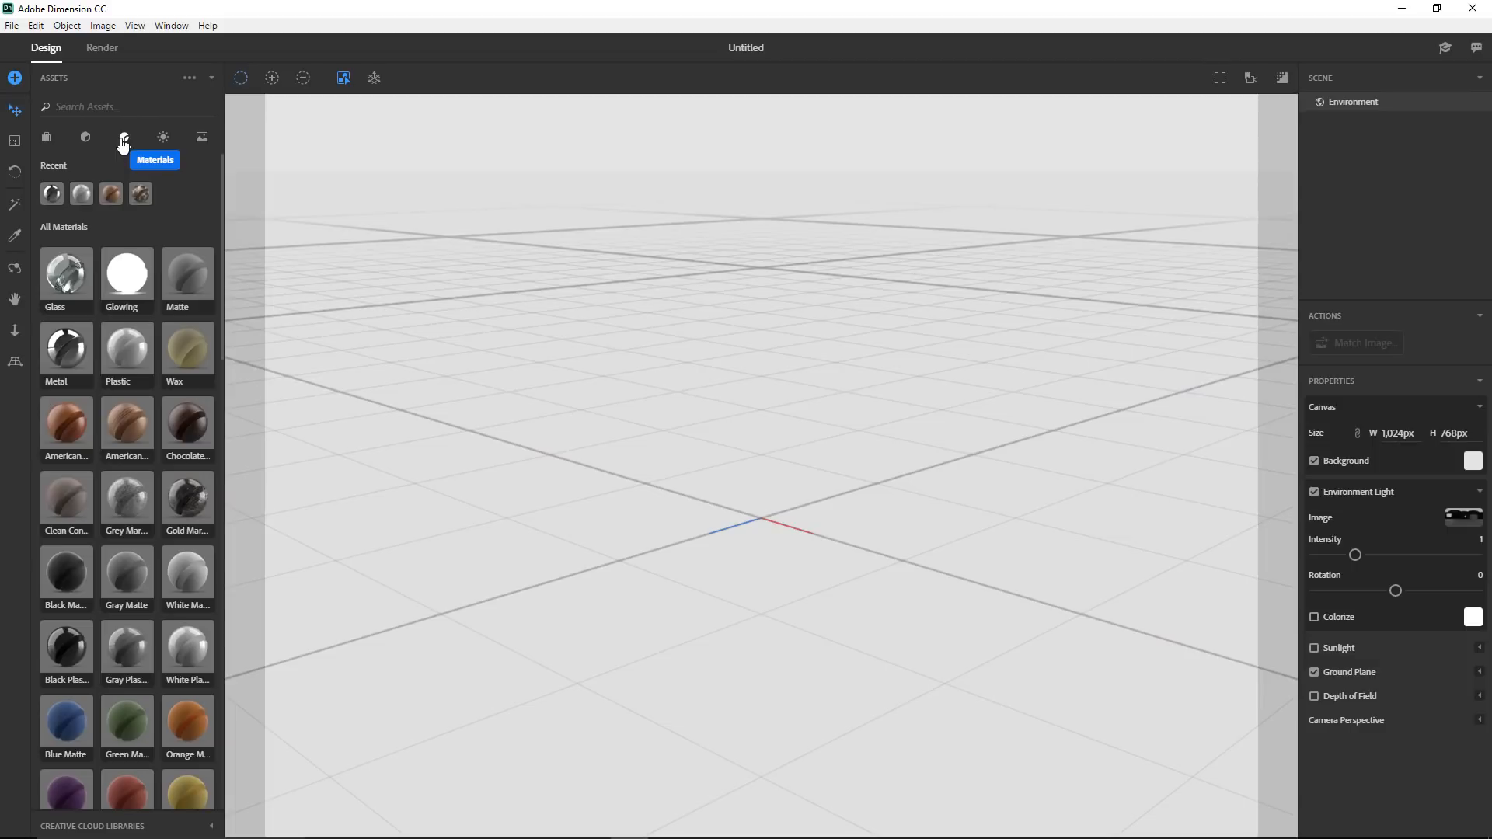
click(162, 141)
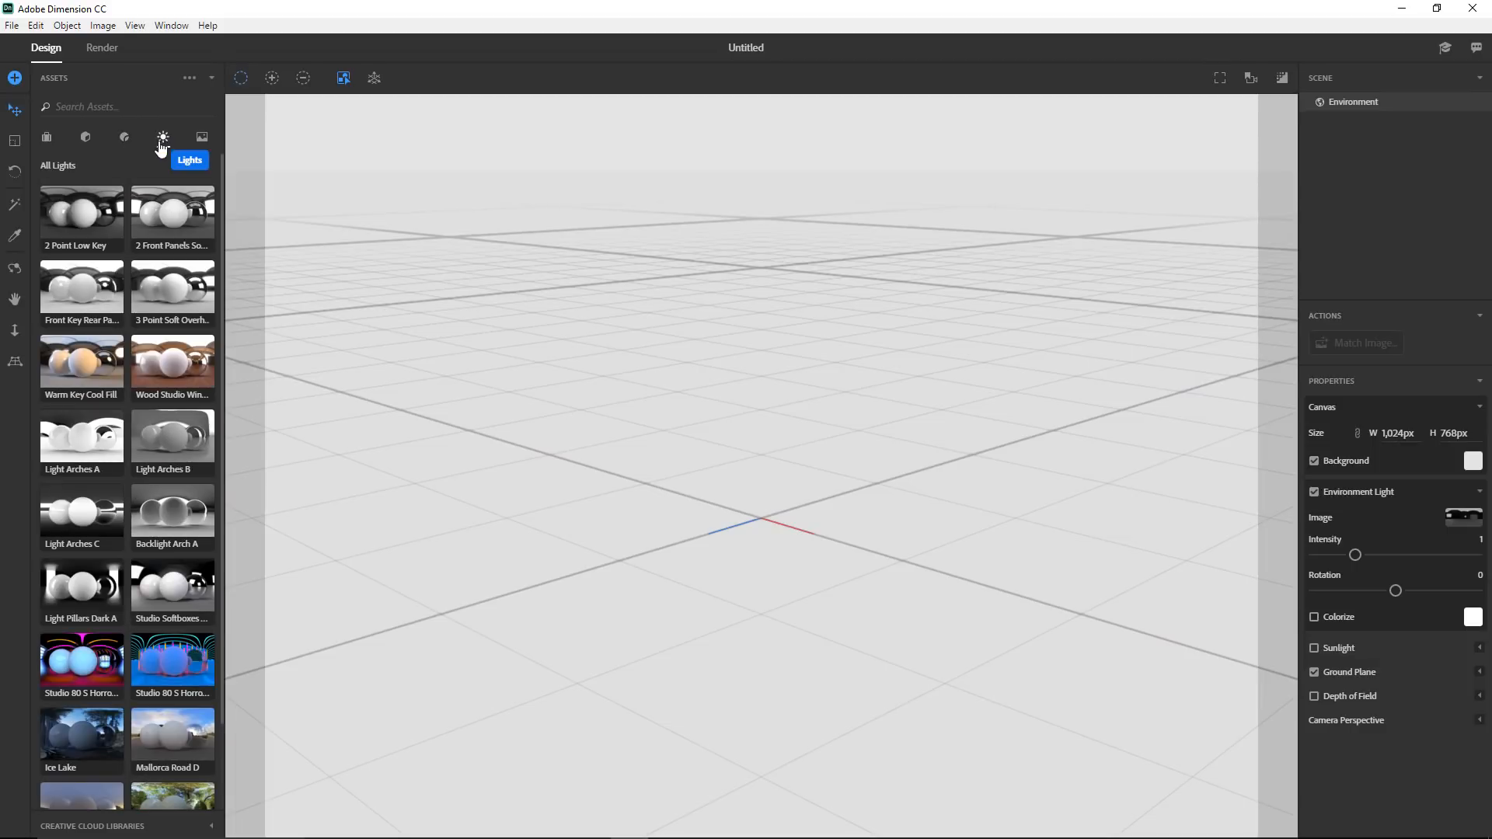
click(206, 146)
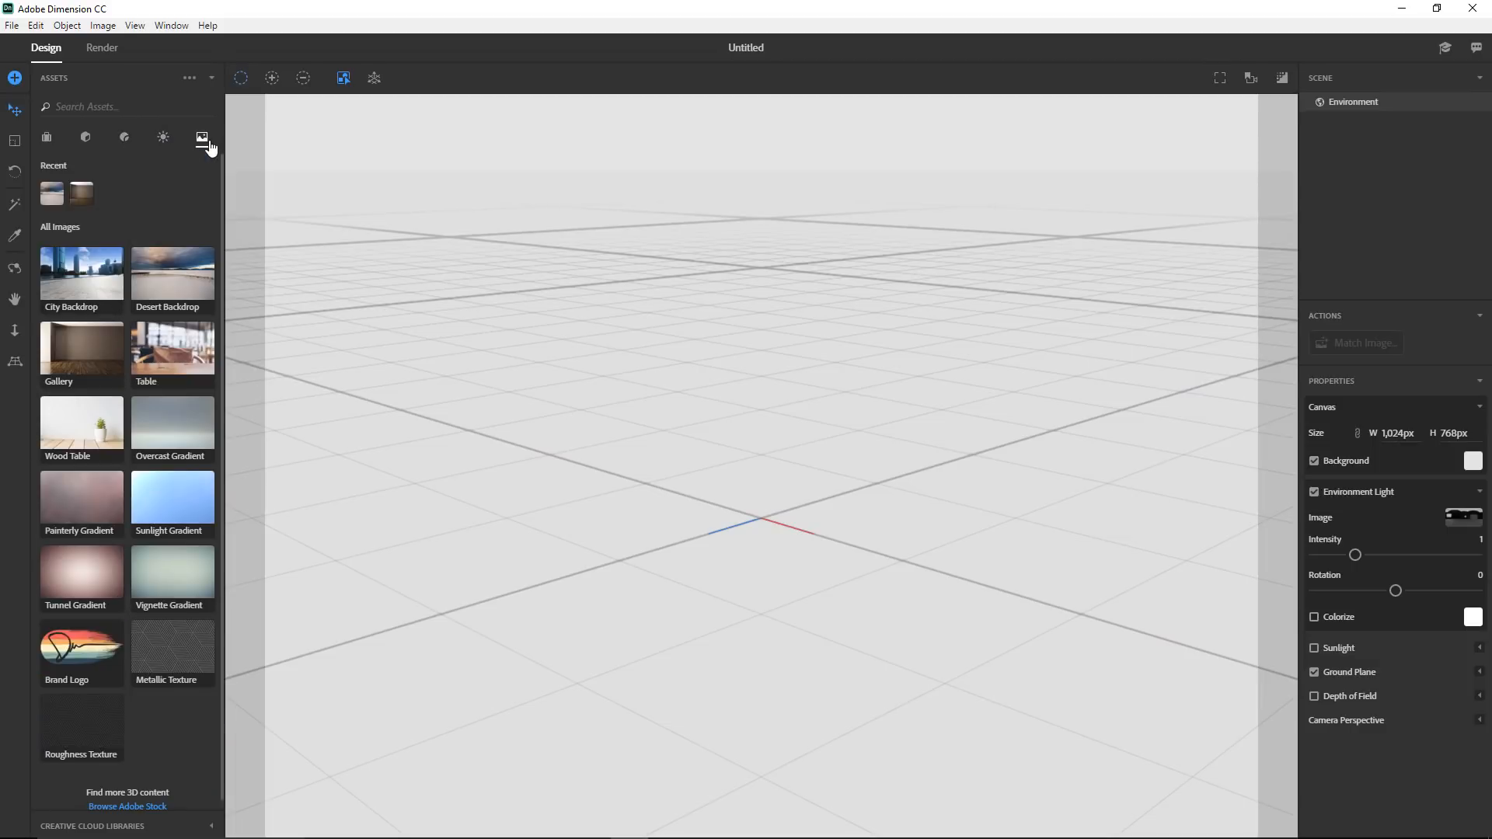
click(49, 141)
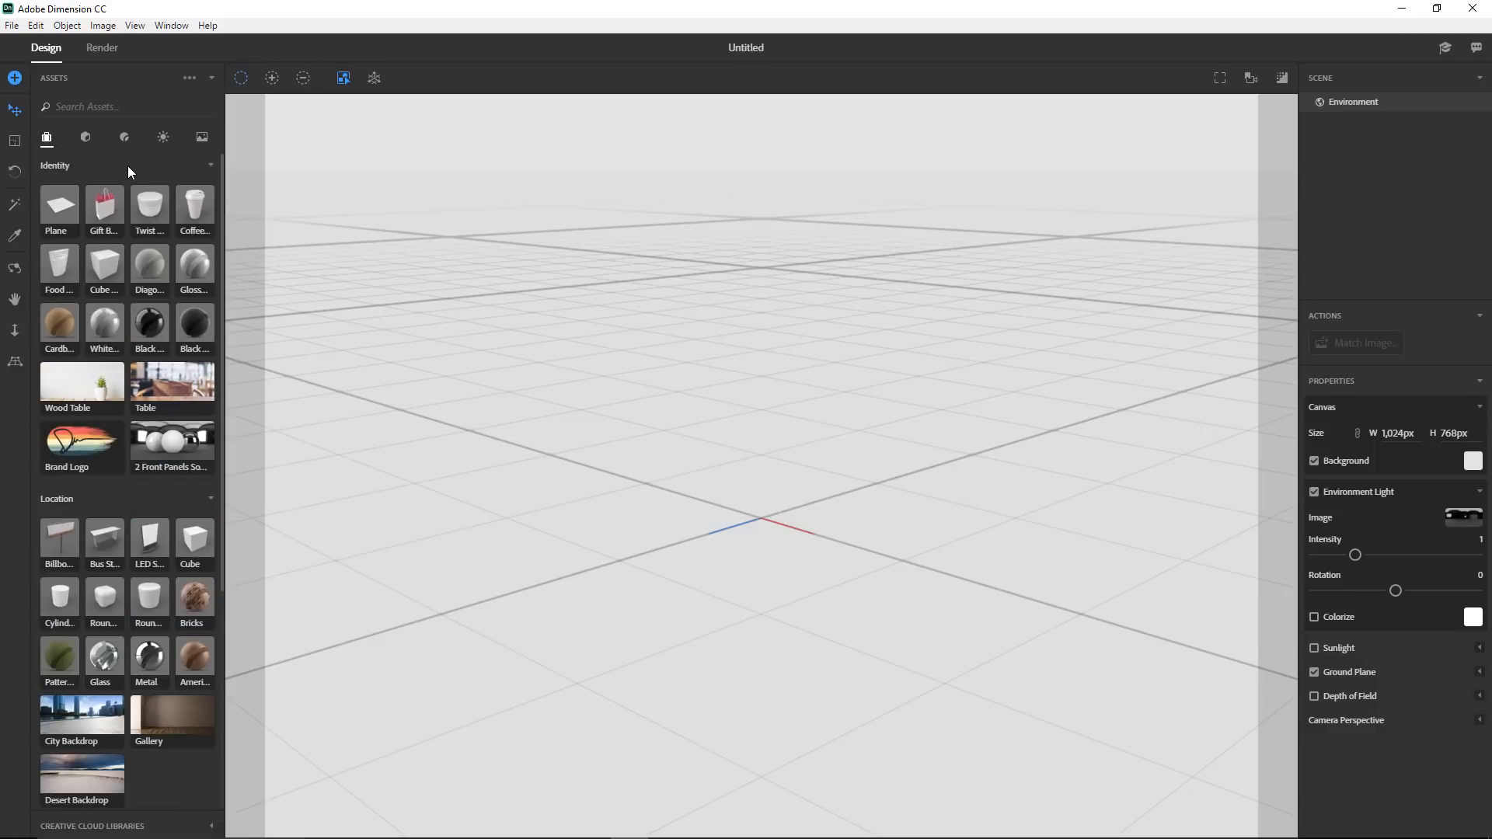
scroll(127, 165, down, 5)
scroll(124, 182, up, 5)
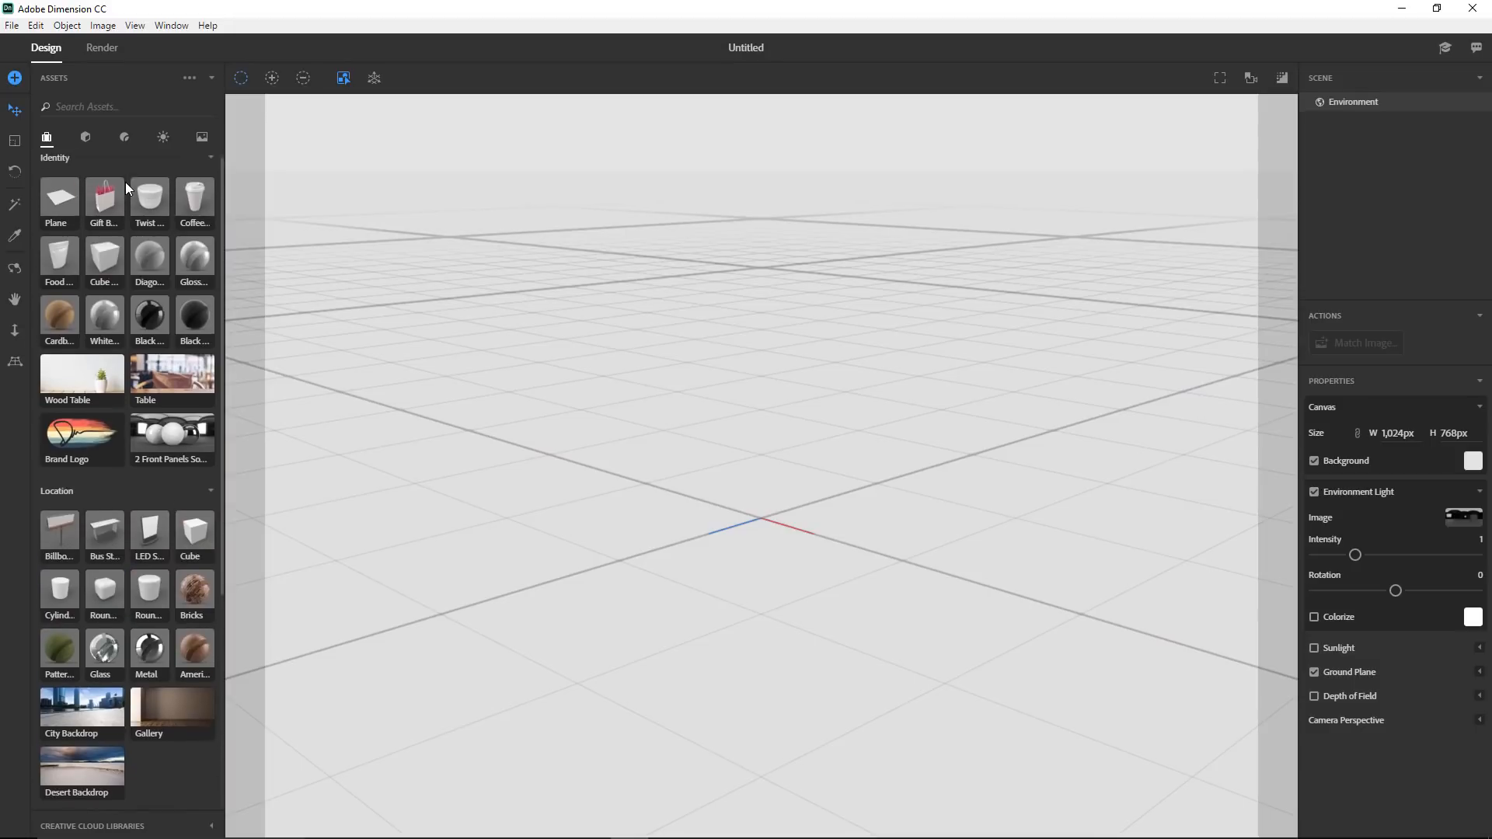
- Find the Sphere among the models and place it at the centre of the ground grid
click(86, 140)
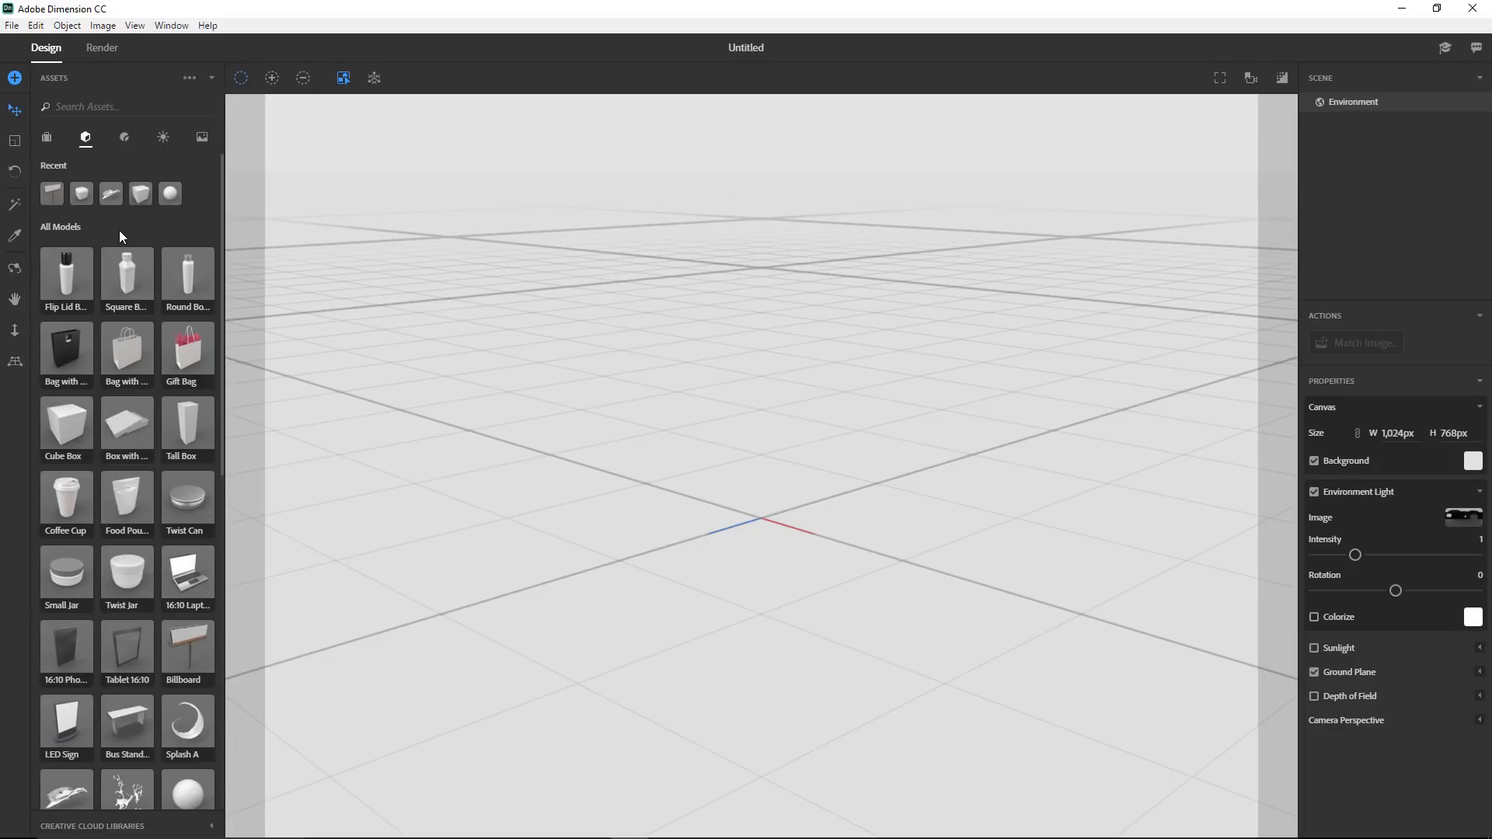
scroll(119, 230, down, 6)
scroll(119, 230, up, 3)
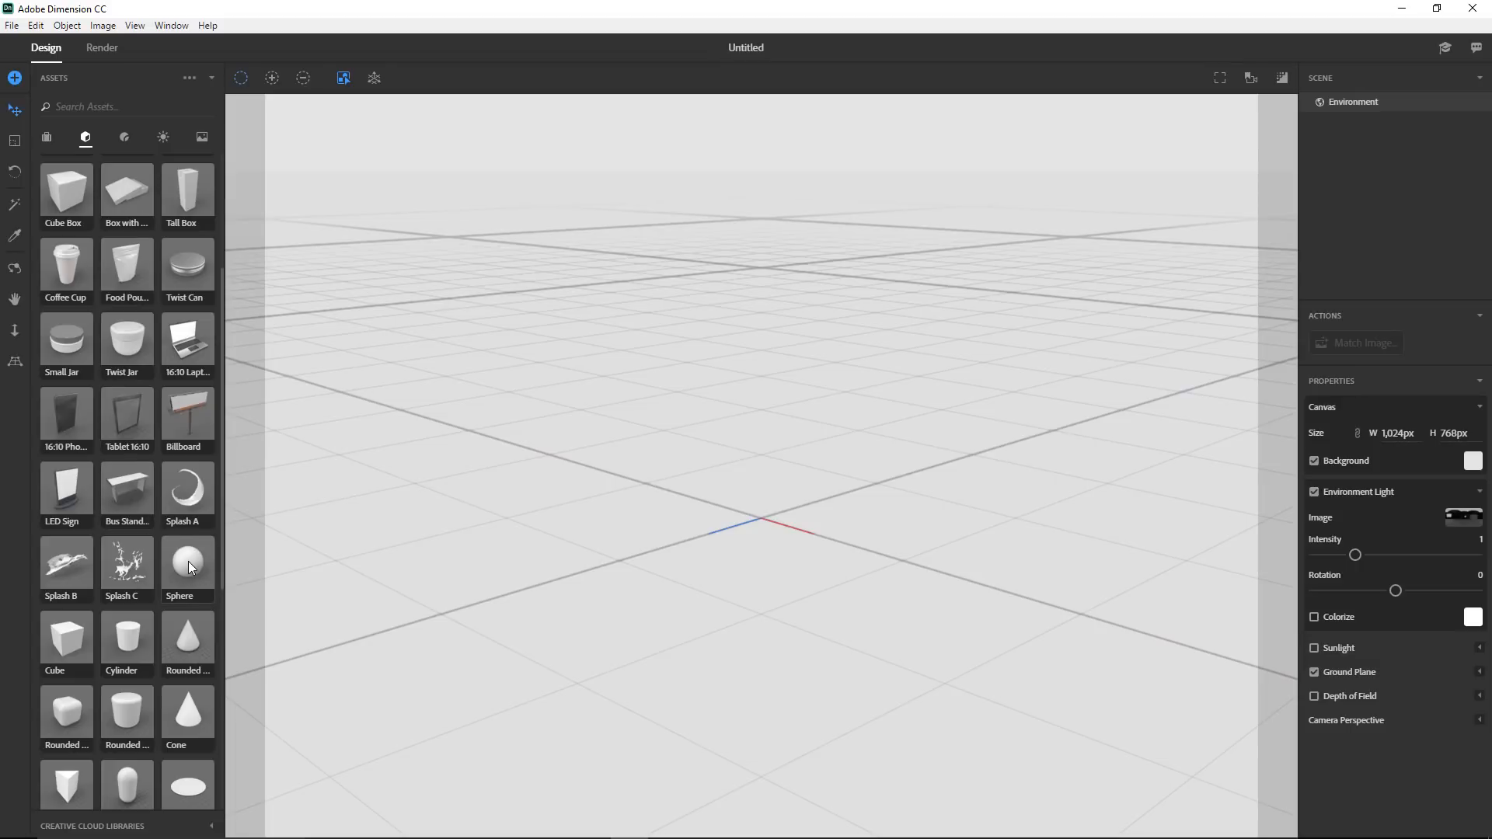
drag(184, 566, 762, 523)
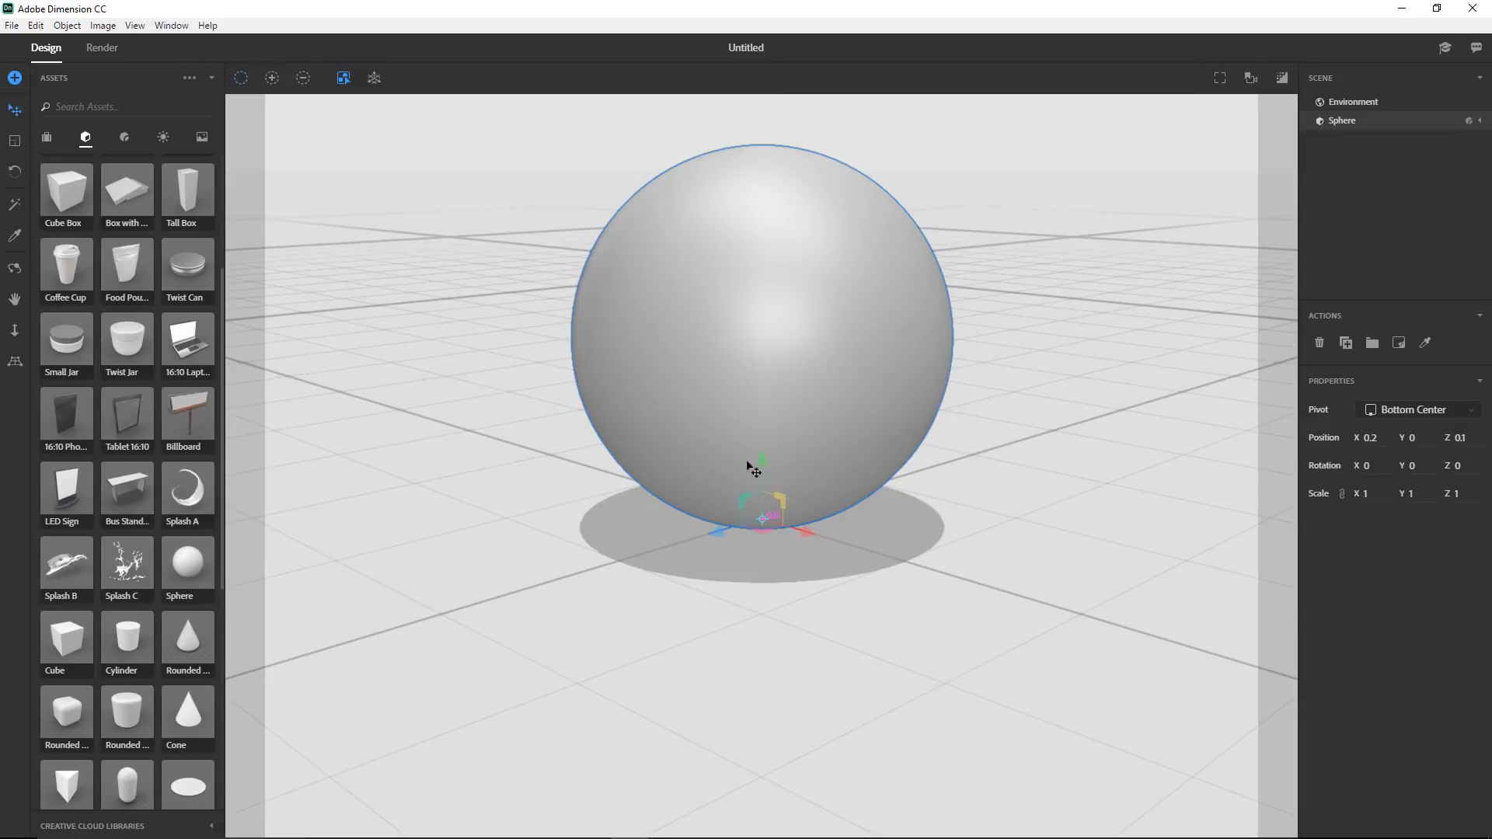
- Inspect the sphere up close, frame it in the view, and back out until it shows with its shadow
scroll(747, 464, up, 5)
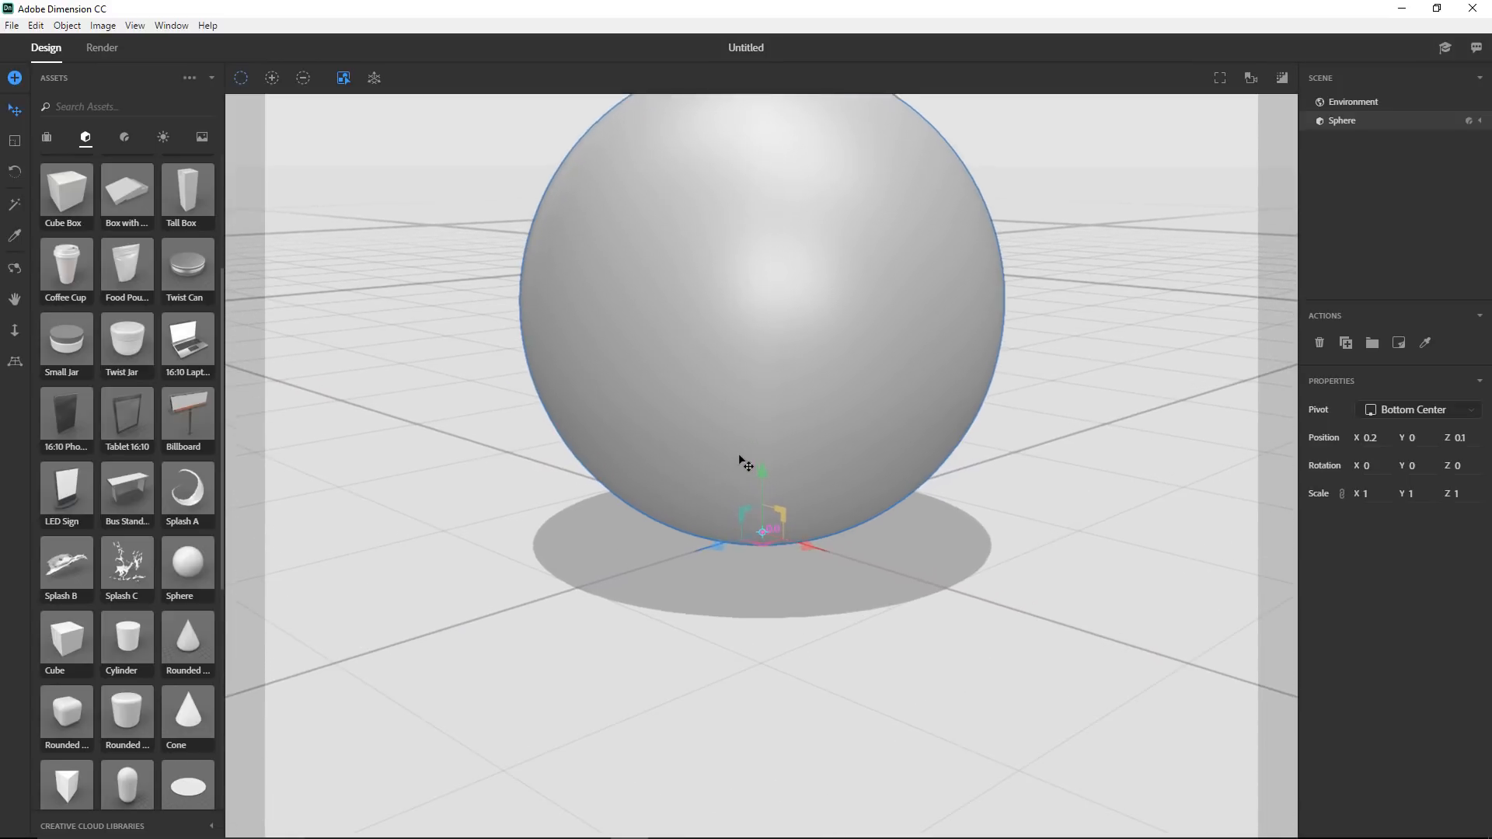
scroll(739, 457, up, 5)
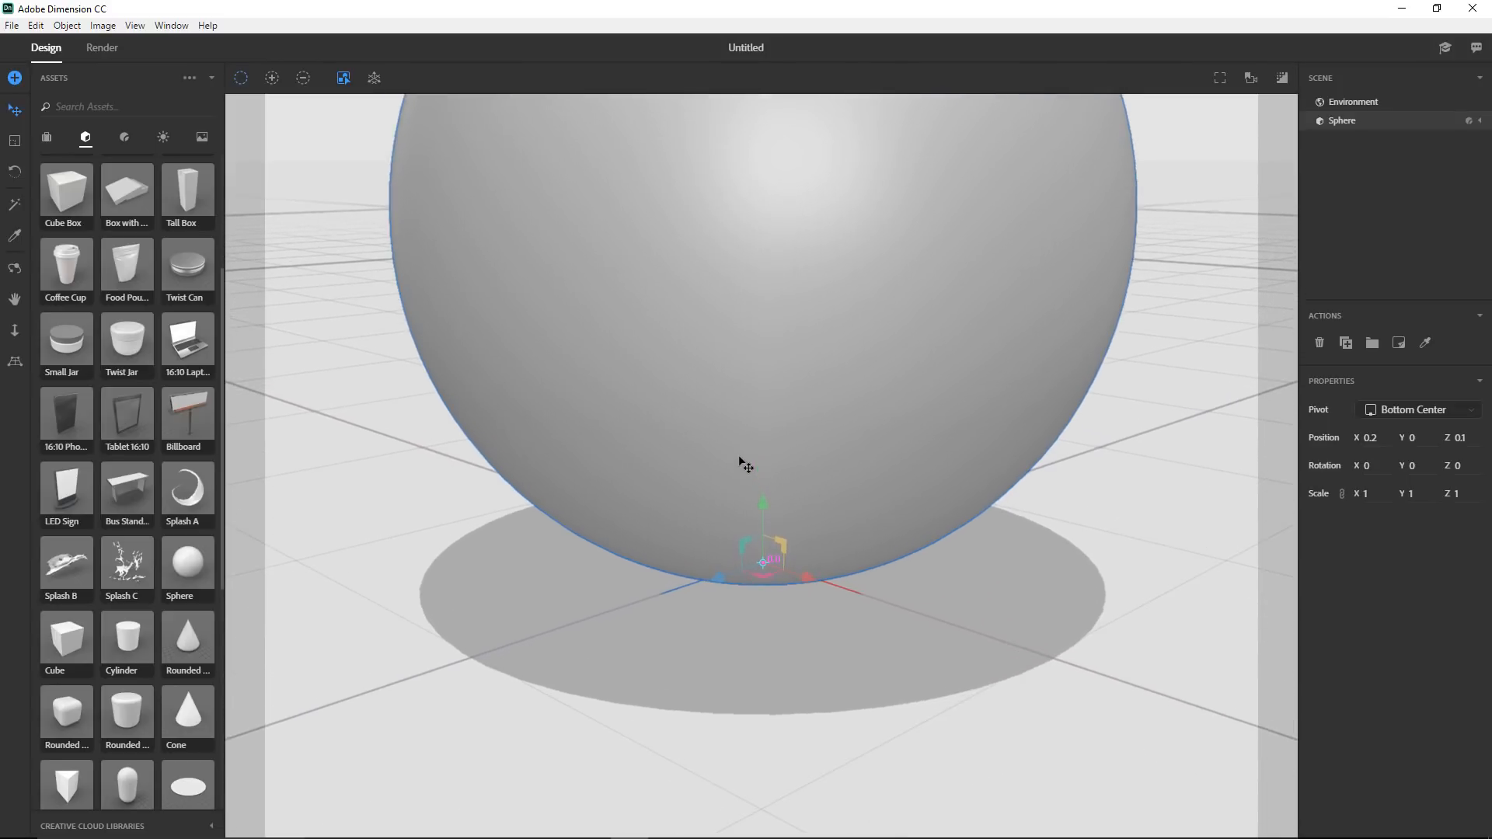
scroll(745, 464, up, 5)
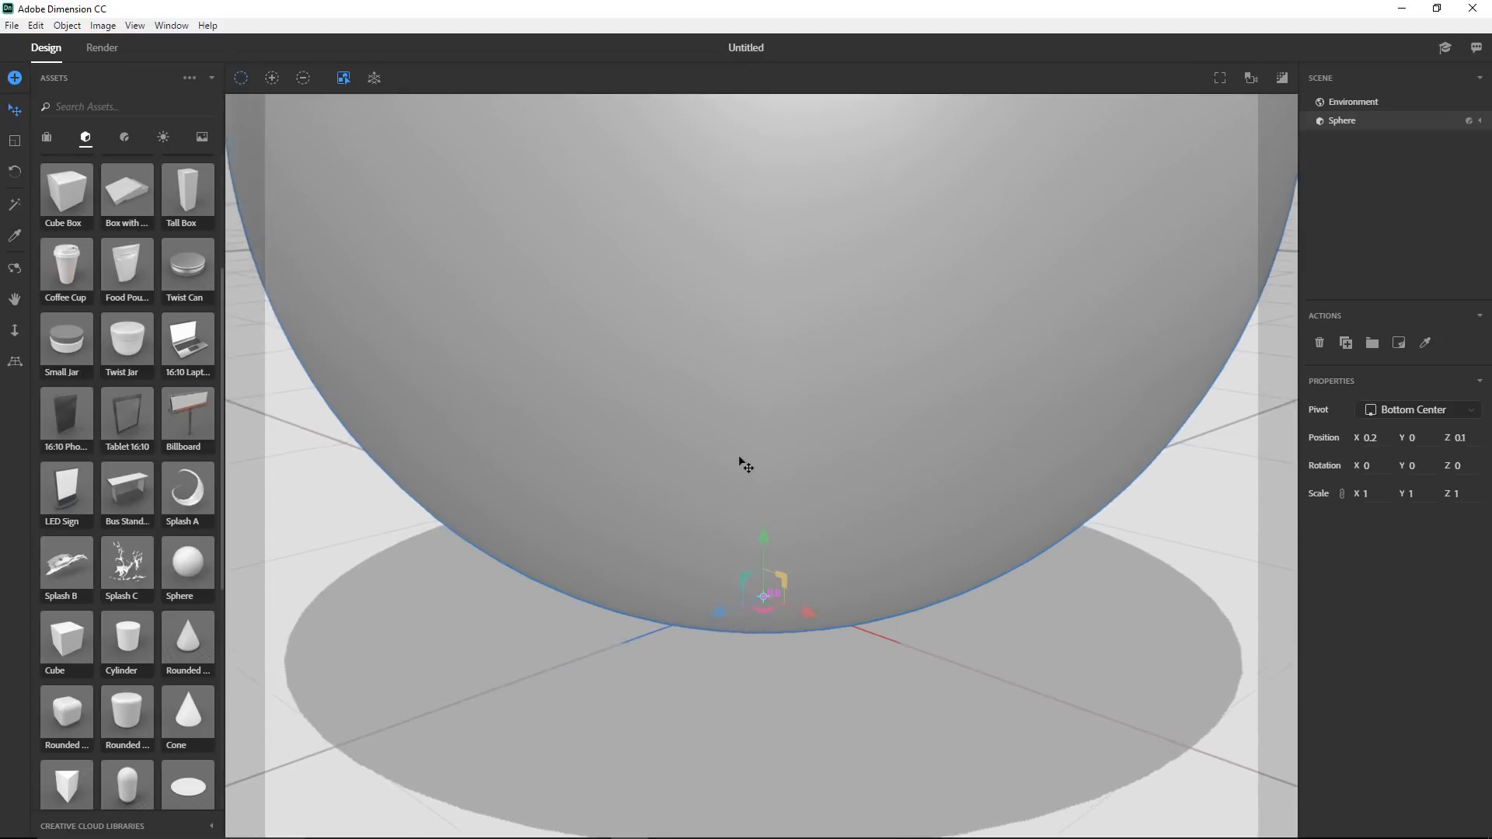
scroll(746, 464, up, 4)
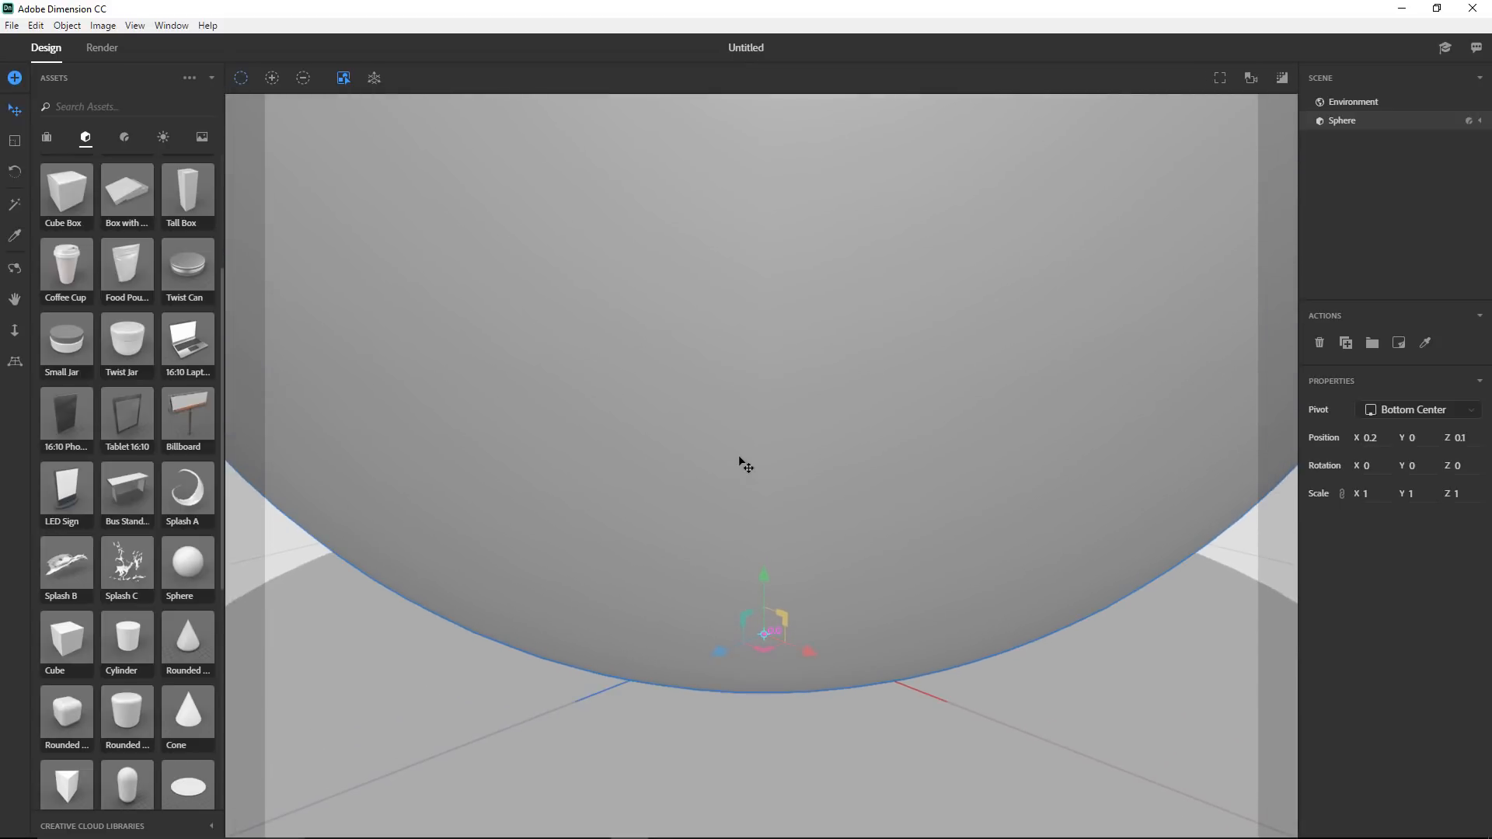
scroll(745, 464, up, 5)
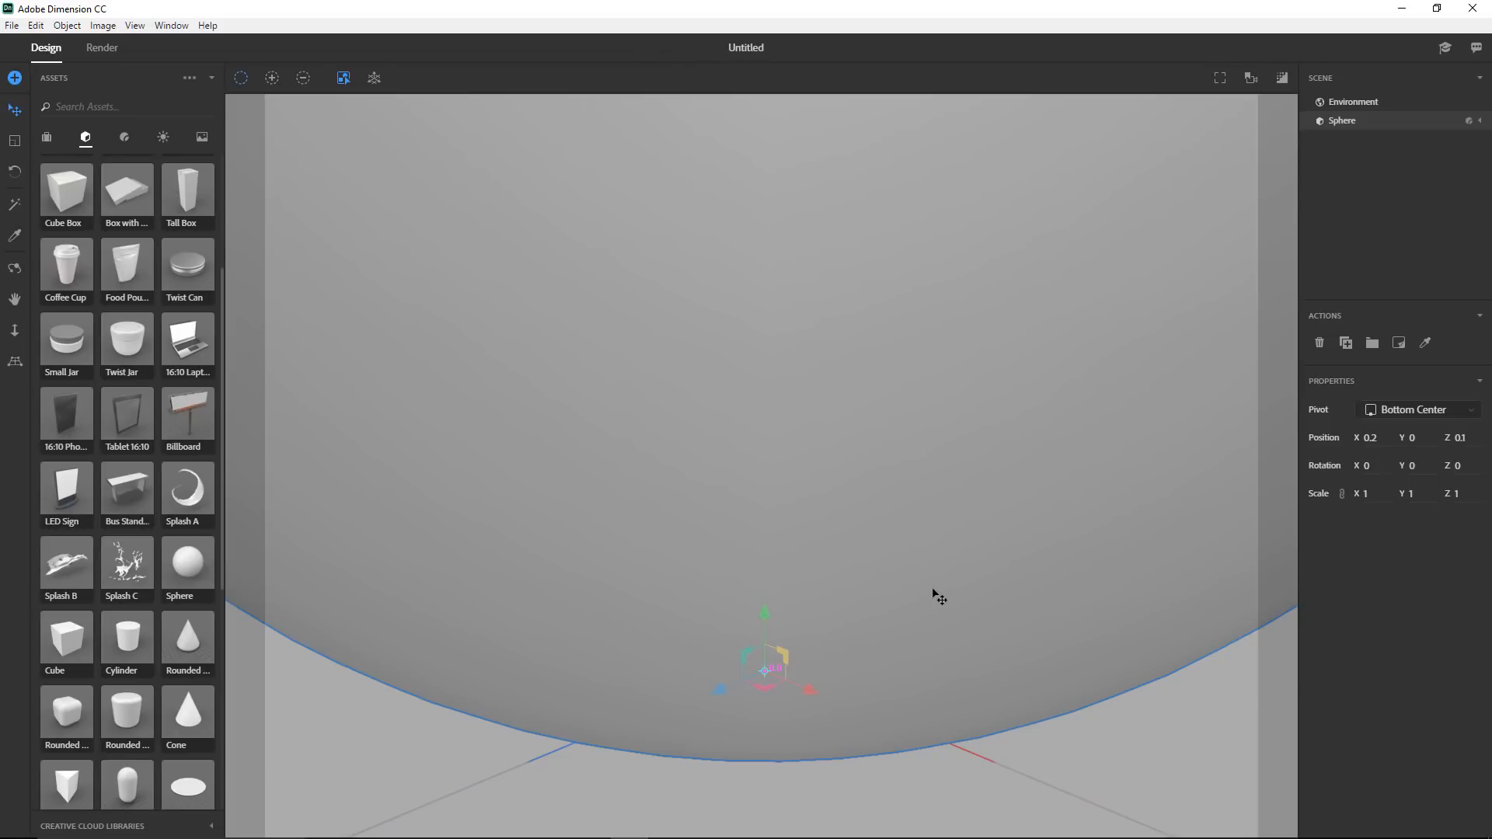
key(f)
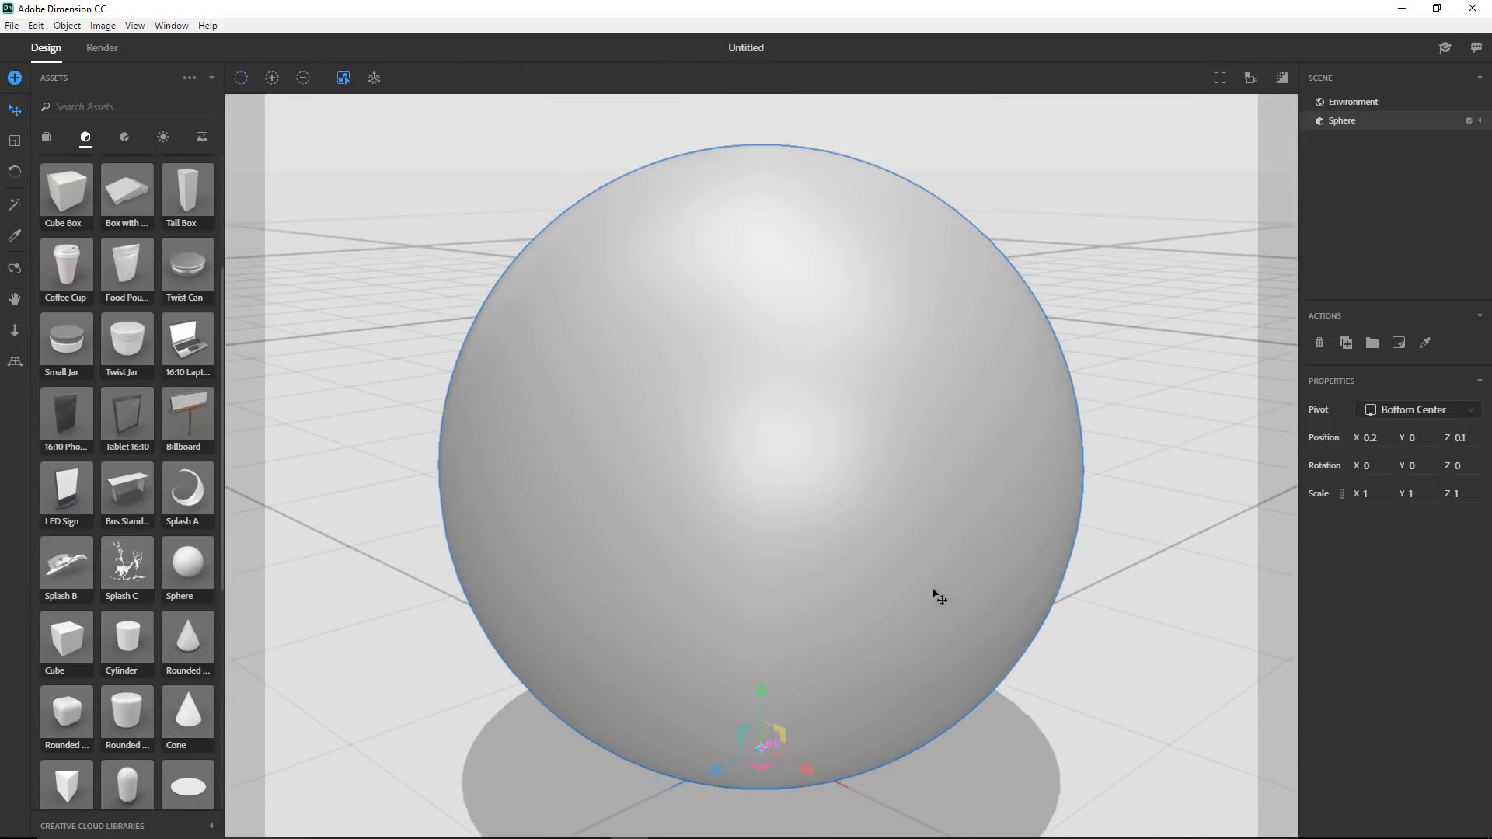
scroll(939, 598, down, 5)
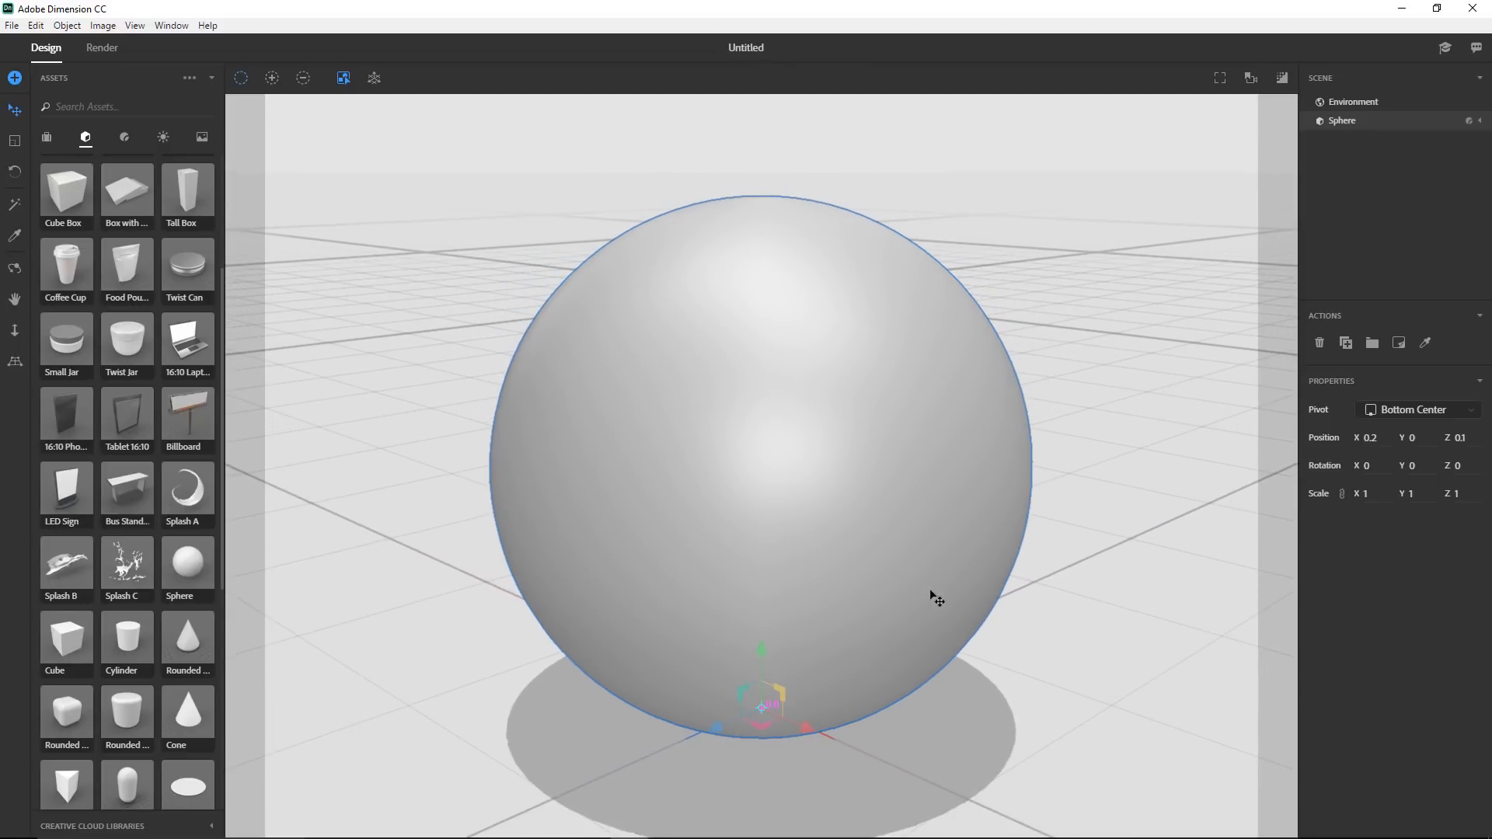
scroll(936, 599, down, 2)
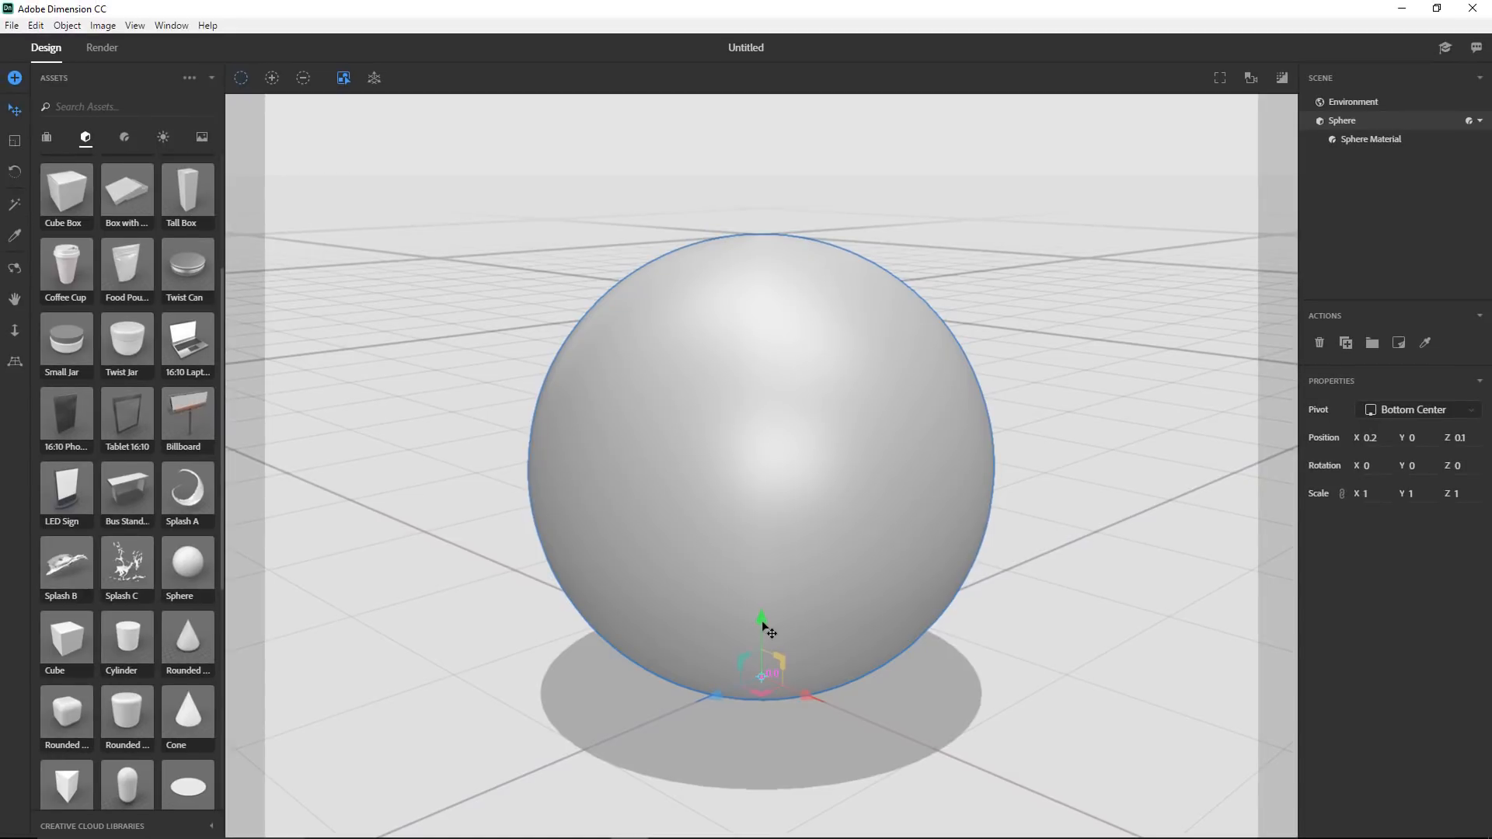
- Move the sphere freely along its Y, Z and X axes to about X -3.3, Y 0.8, Z -0.5
mouse_move(763, 623)
mouse_down()
mouse_move(770, 544)
mouse_move(768, 608)
mouse_up()
mouse_move(717, 682)
mouse_down()
mouse_move(606, 737)
mouse_move(734, 678)
mouse_up()
drag(821, 675, 719, 641)
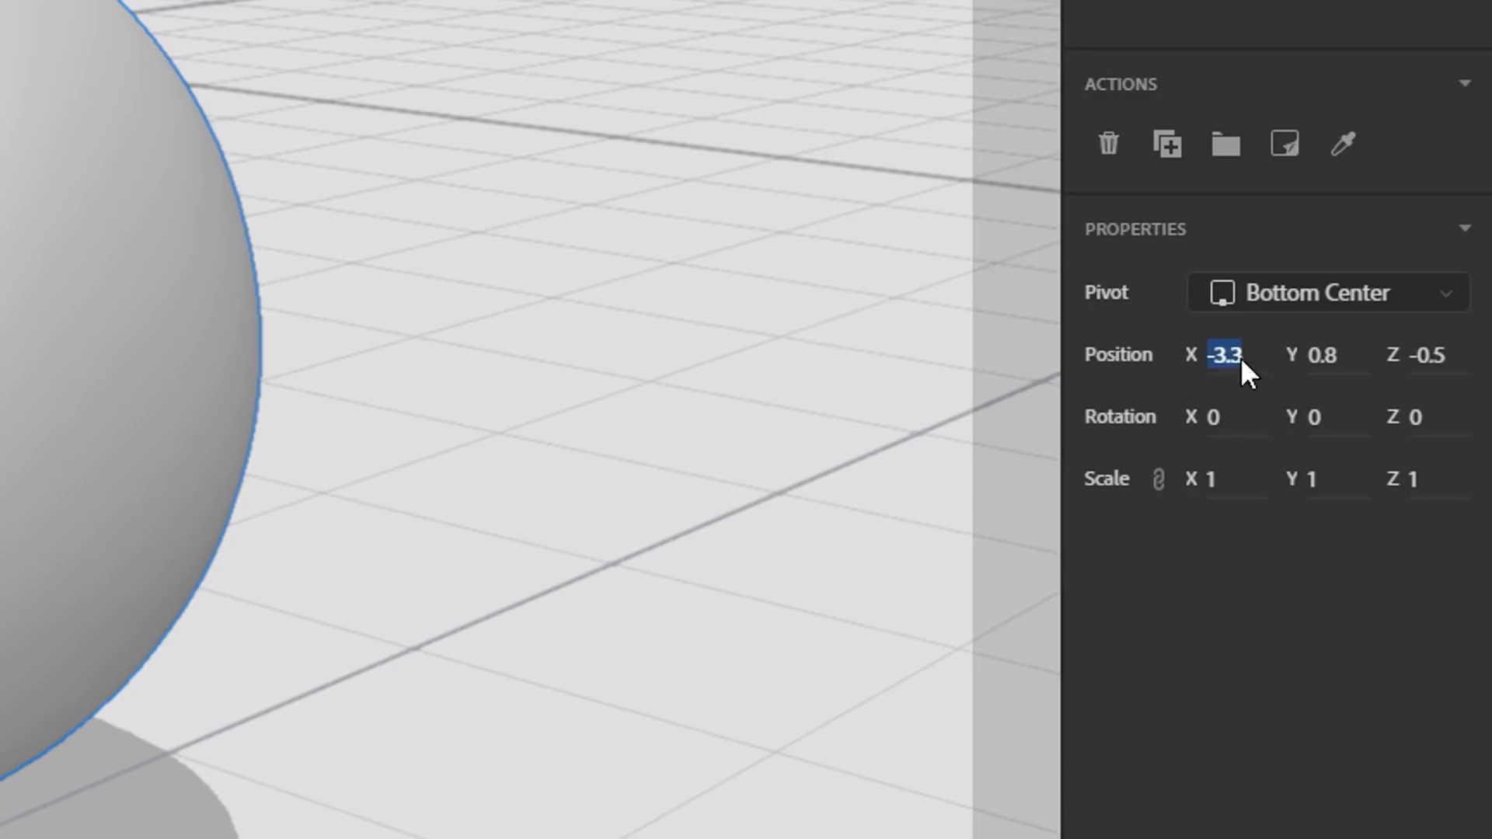
- Set the sphere's position to X 0, Y 0, Z 0
text(0)
key(Tab)
text(0)
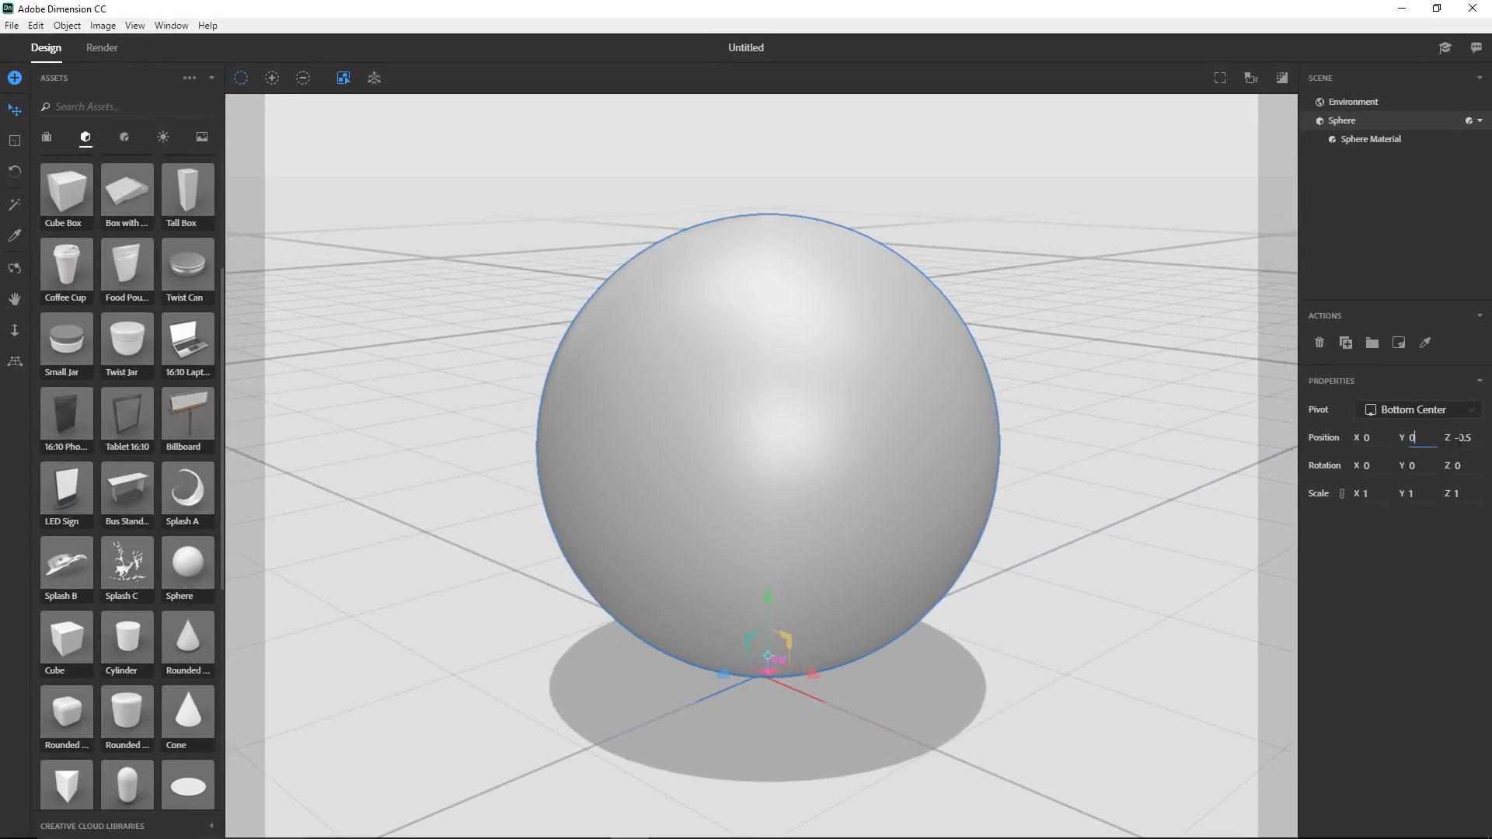
key(Tab)
text(0)
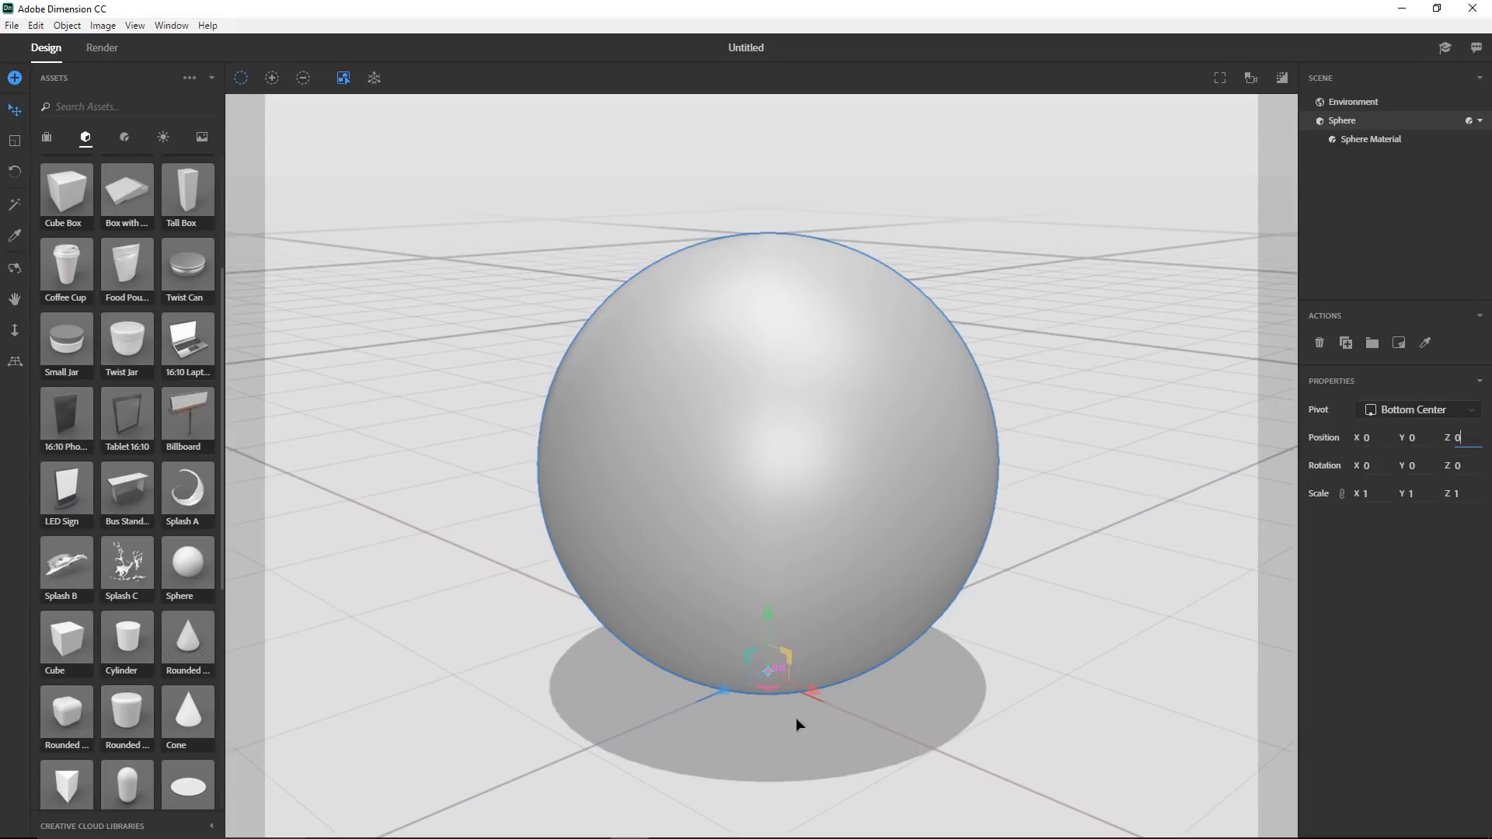
- Lower the sphere through the ground to about Y -9.6, and return its Y position to 0
drag(770, 617, 813, 786)
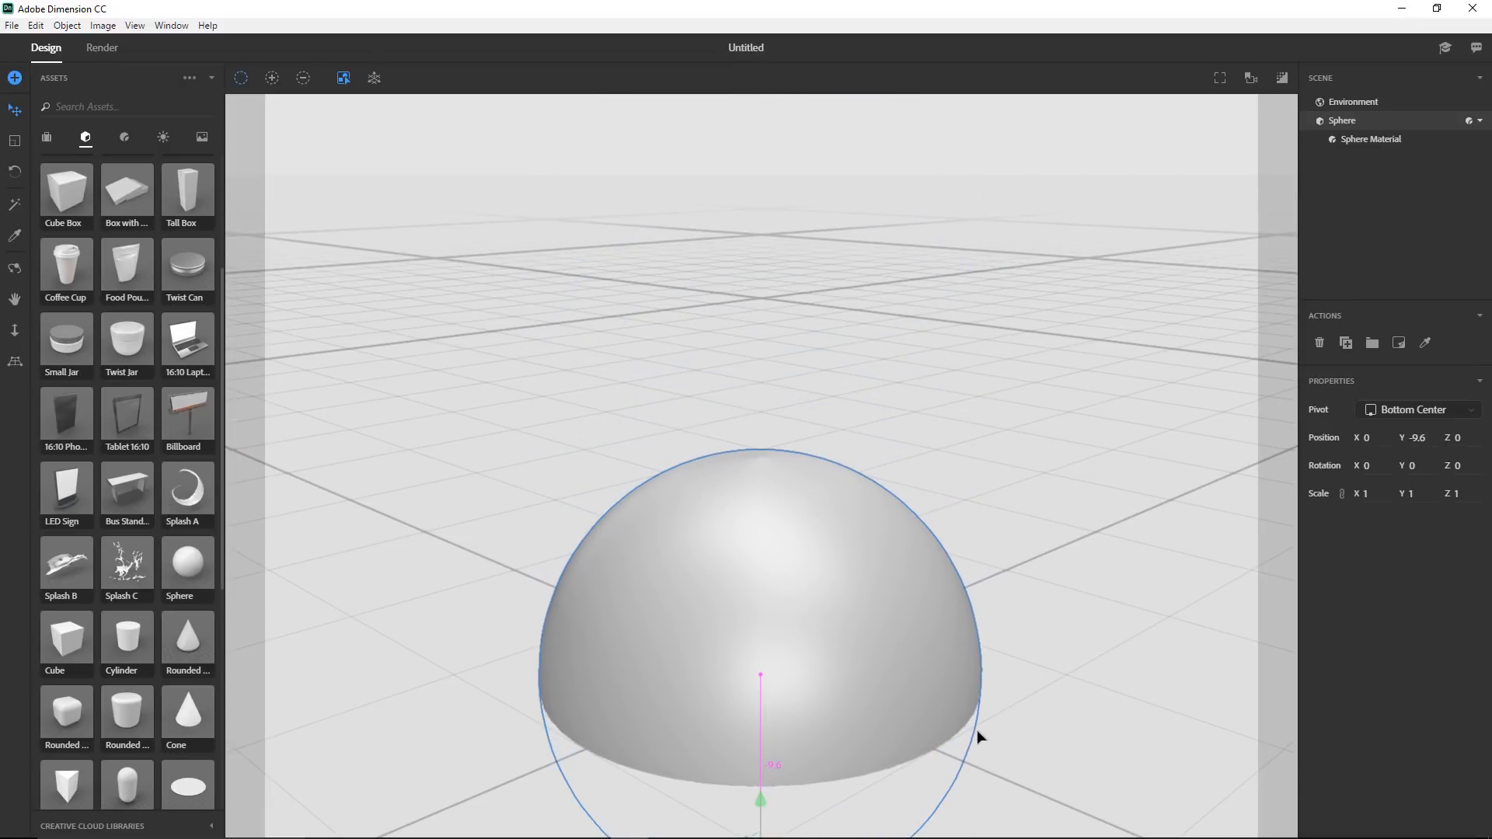
click(1418, 440)
text(0)
key(Return)
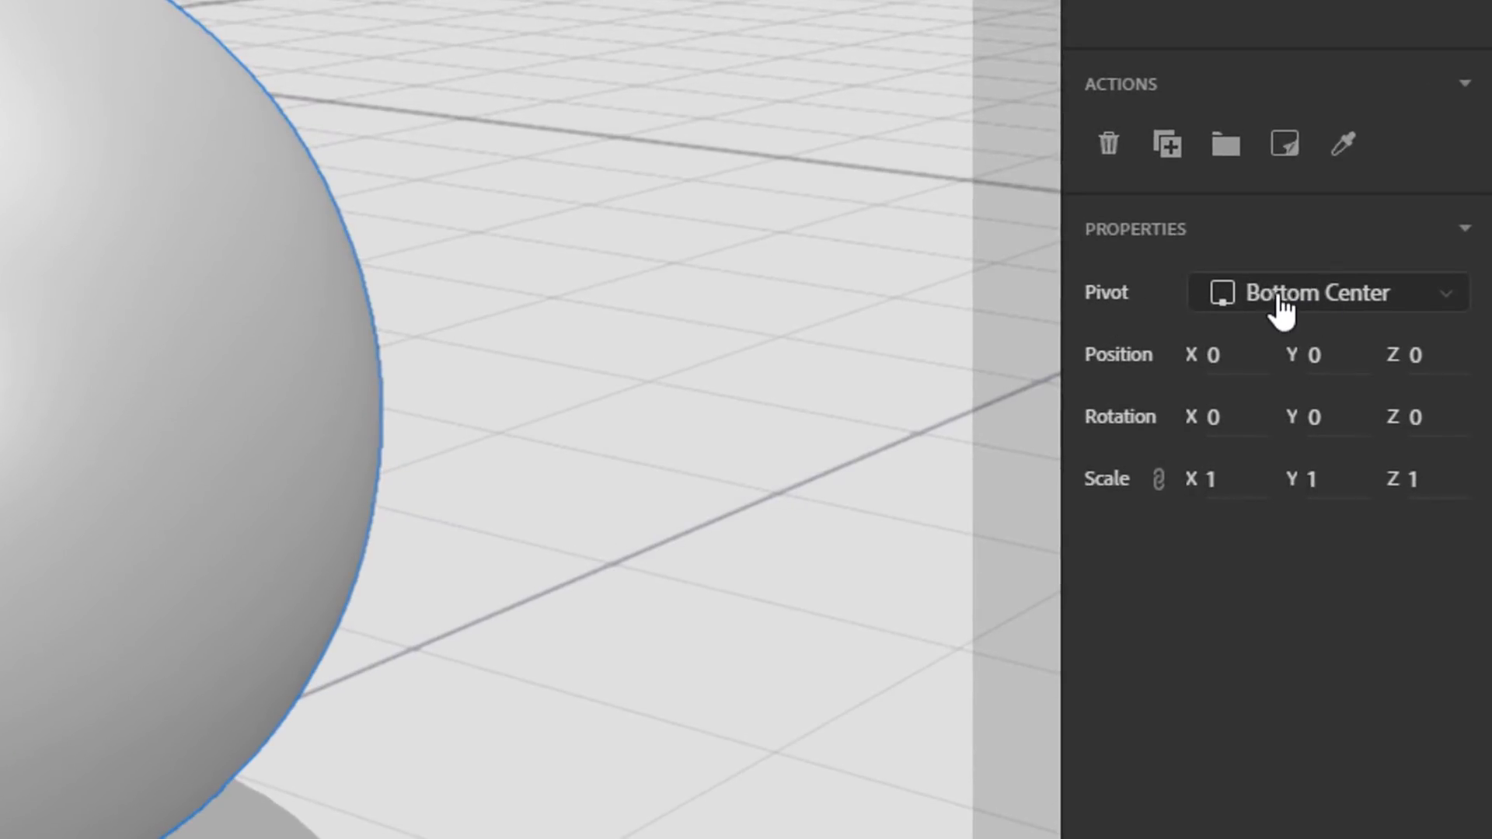
- Change the sphere's pivot to Top Center and set its Y position to 0
click(1299, 314)
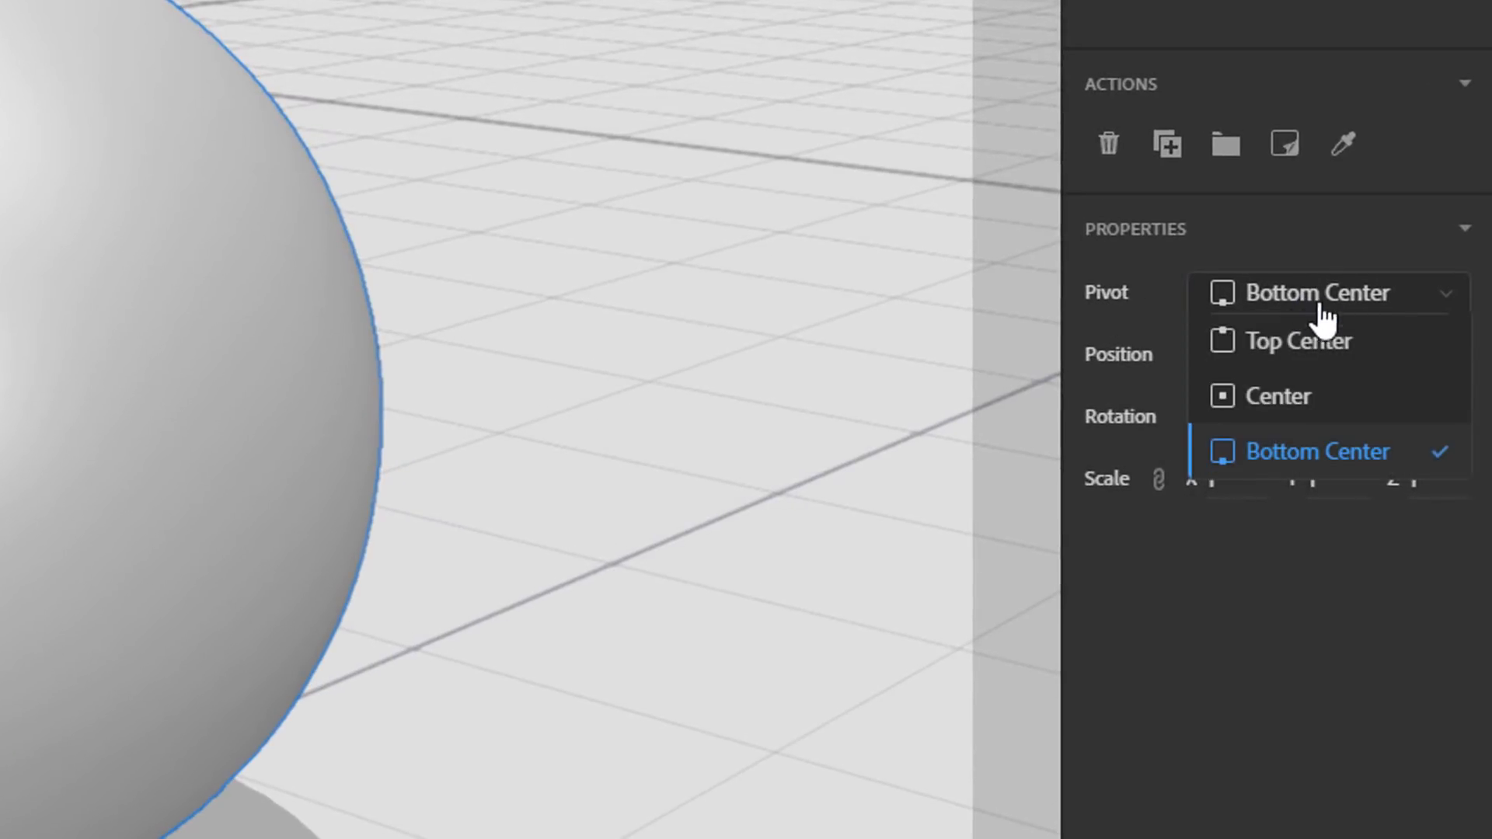
click(1342, 363)
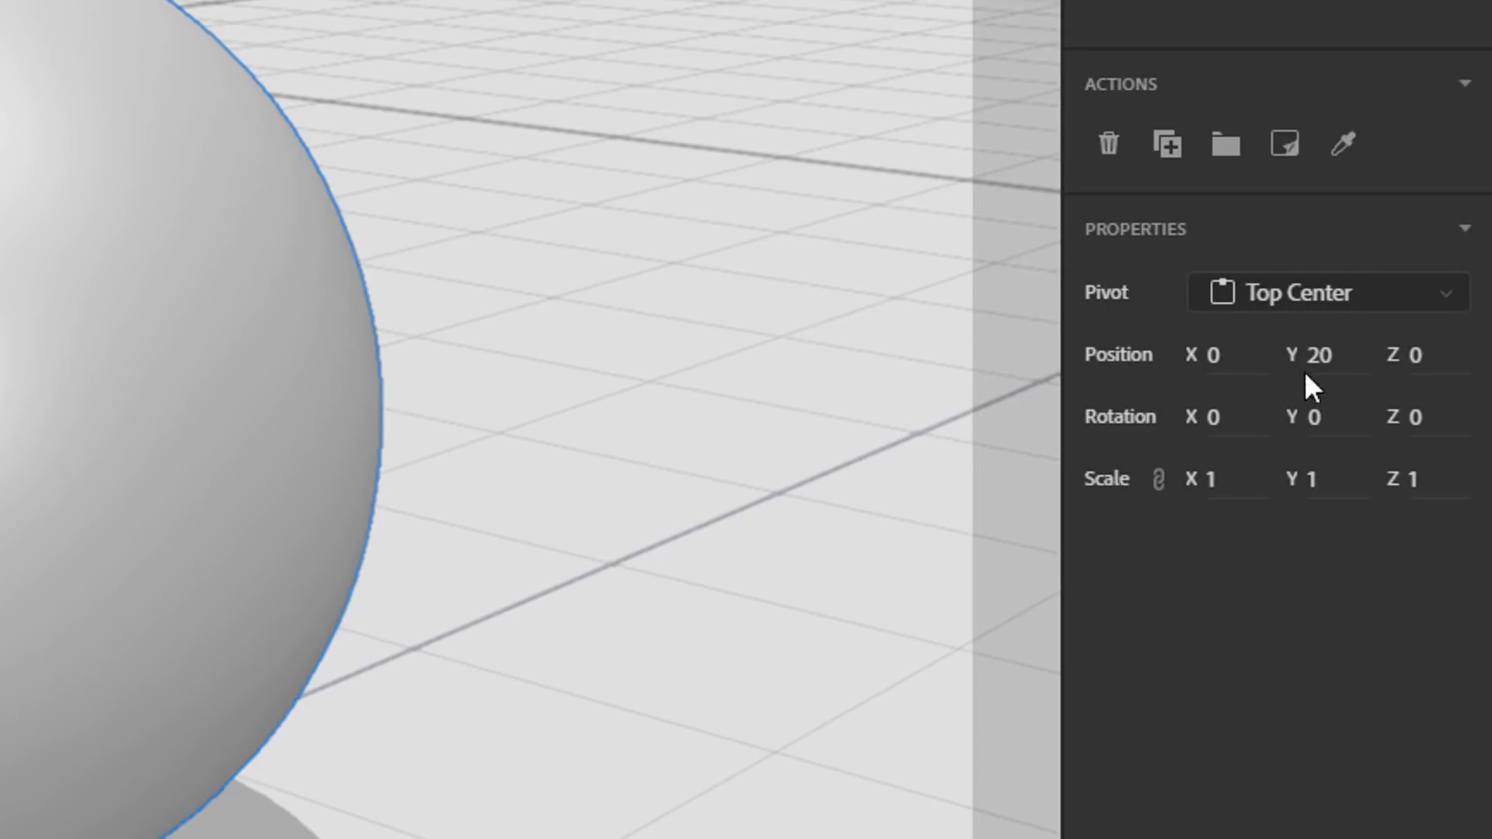
double_click(1321, 367)
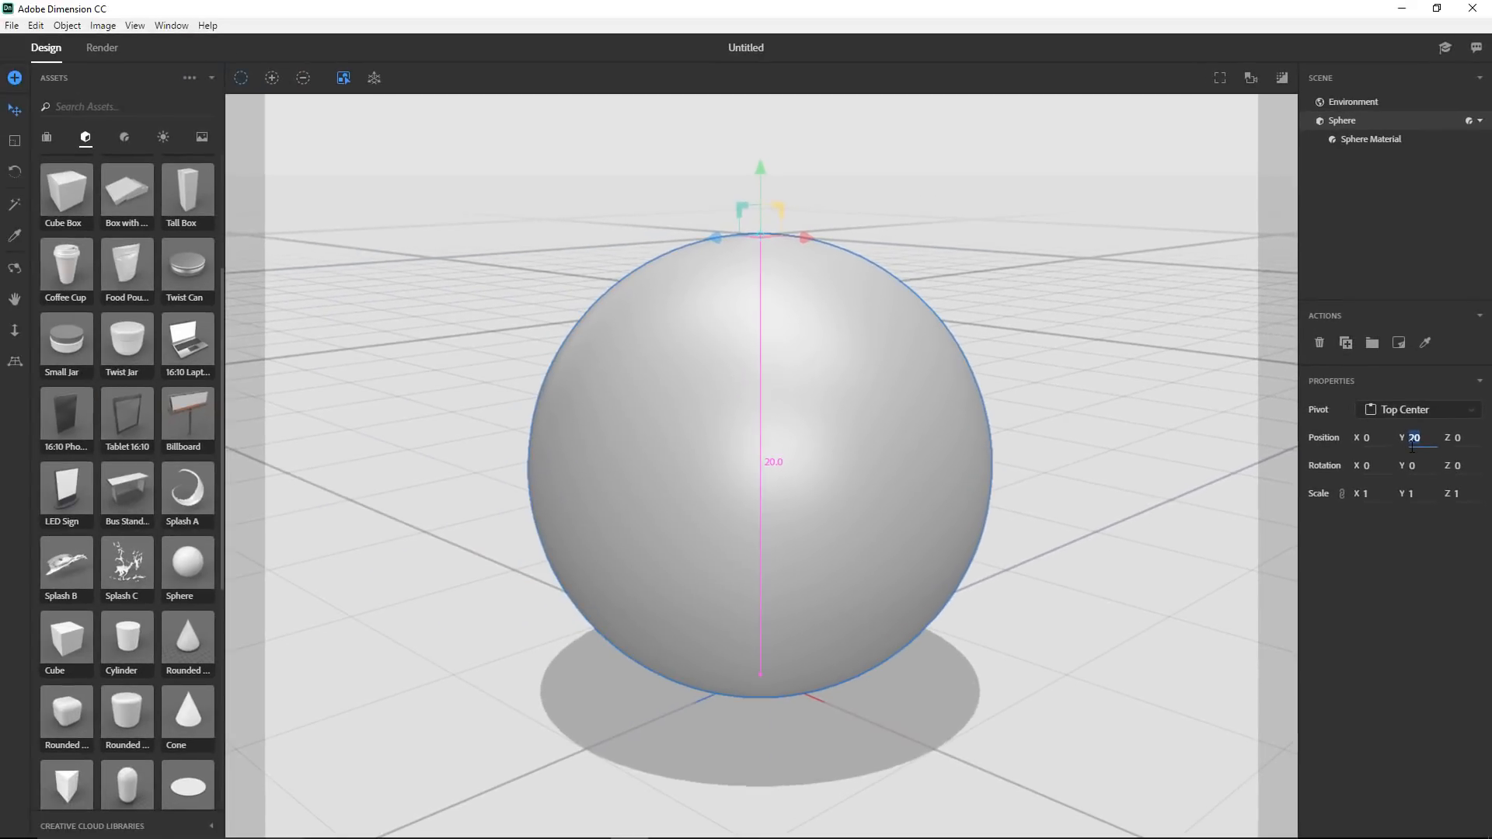
text(0)
click(1422, 463)
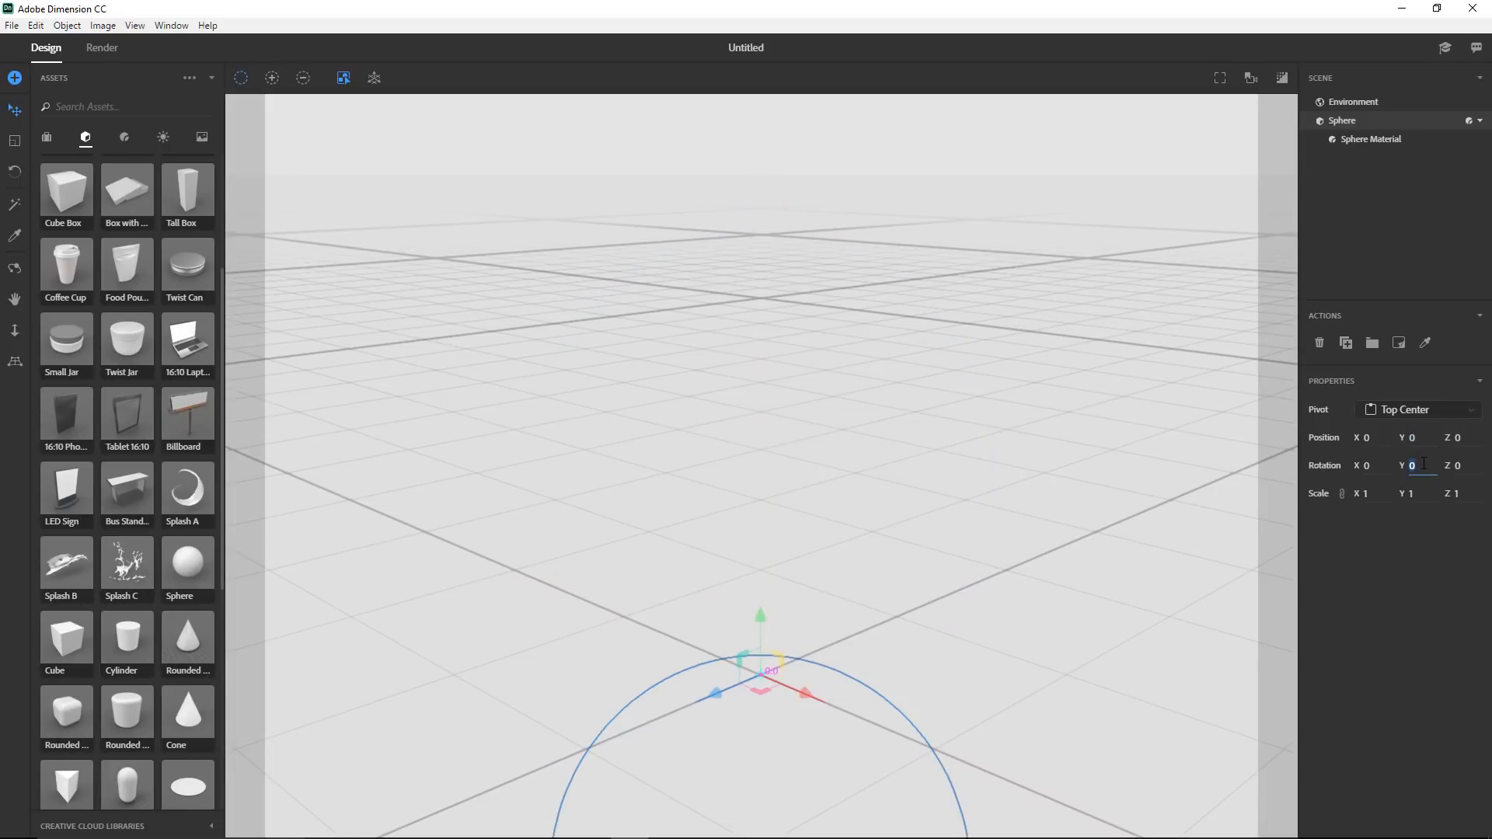
- Restore the sphere's pivot to Bottom Center and set its Y position to 0
click(1412, 417)
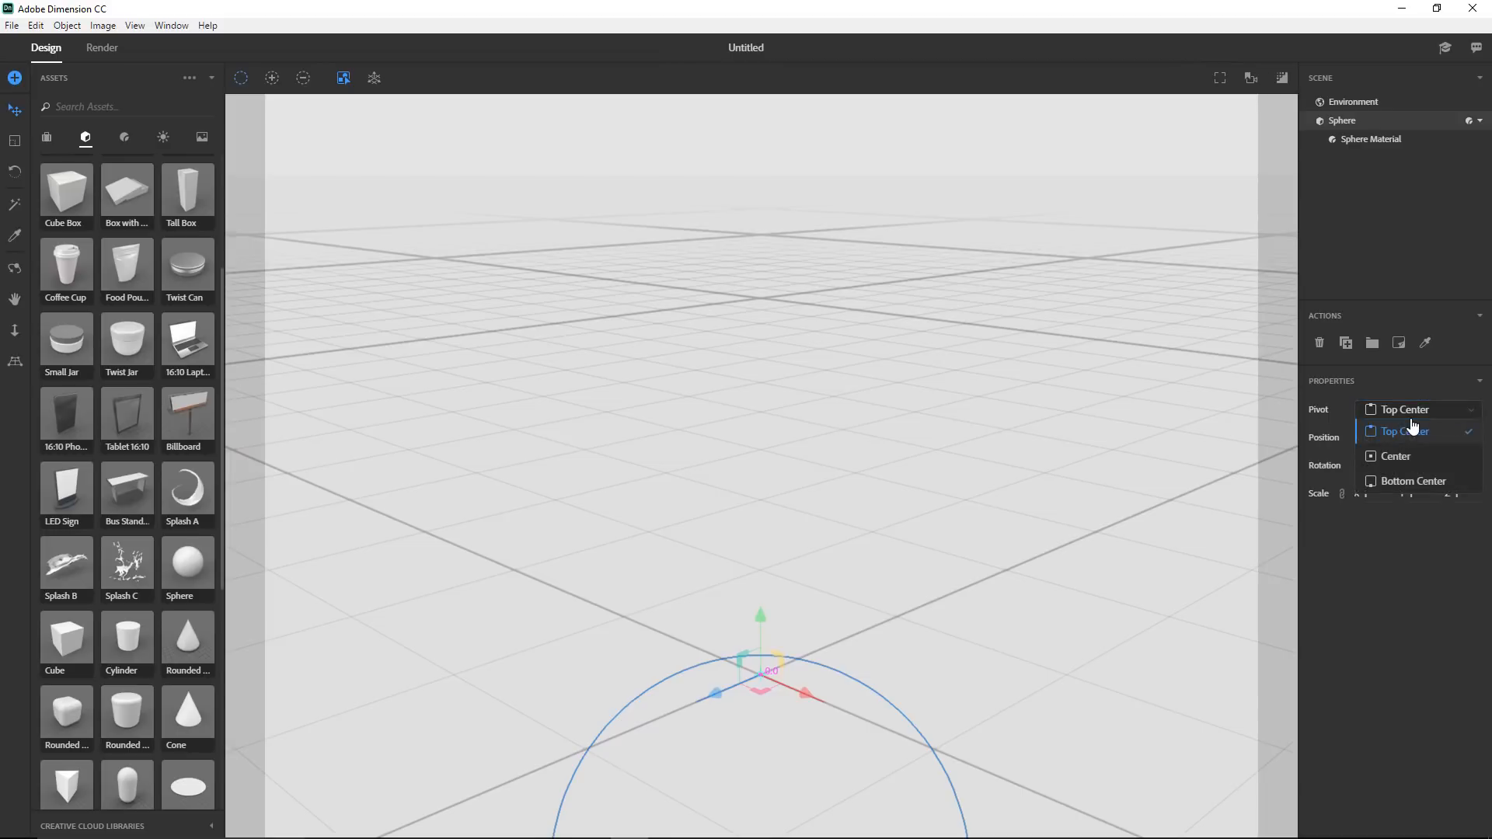
click(1425, 482)
click(1408, 437)
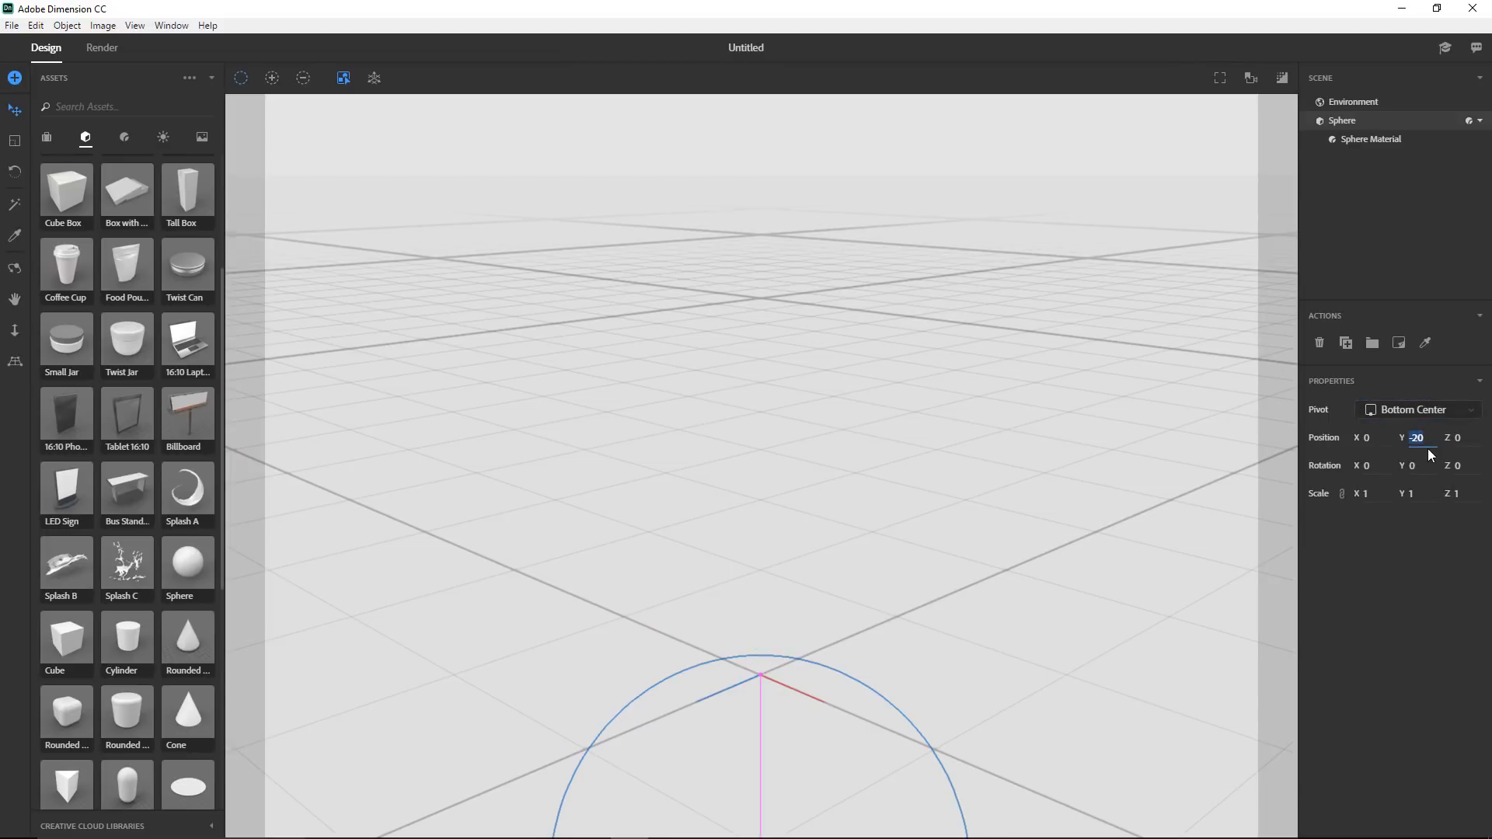
key(Return)
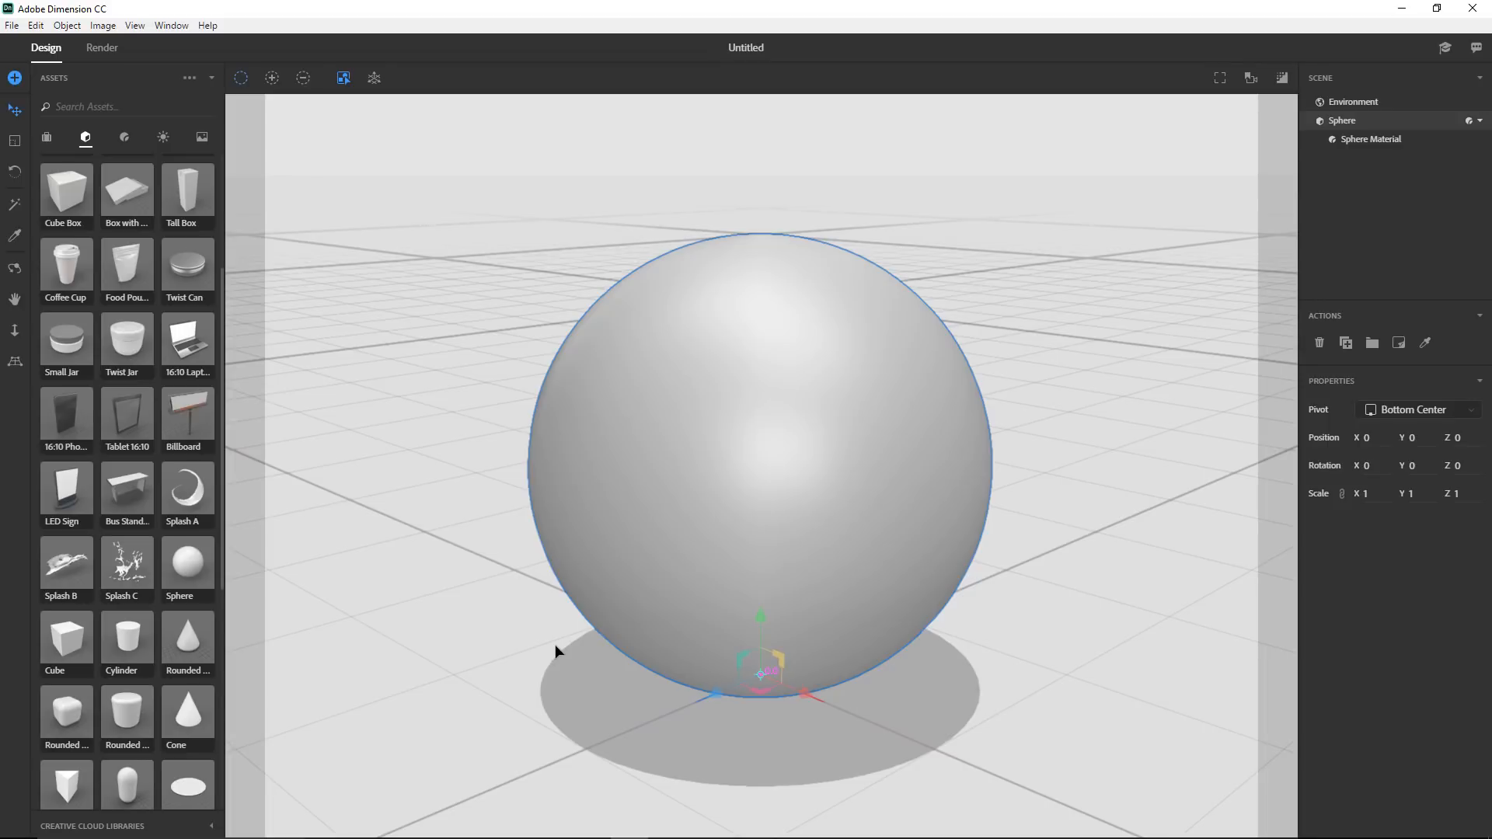
- Scale the sphere up uniformly to about 1.1 with the Scale tool
click(15, 143)
drag(759, 671, 762, 615)
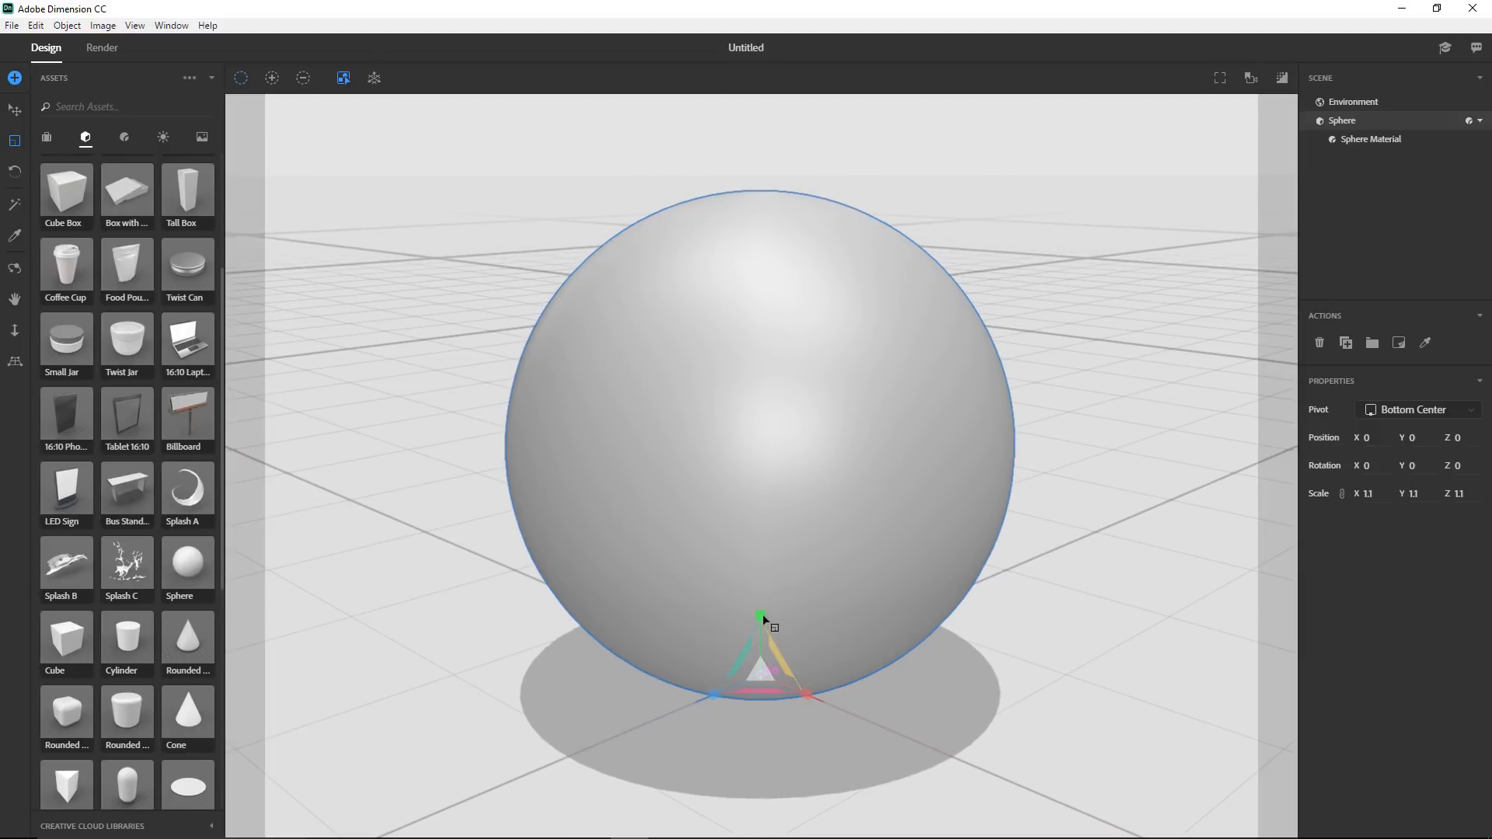
- Stretch only the sphere's height to a Y scale of about 1.6, and set the Y scale back to 1.1
drag(762, 614, 778, 520)
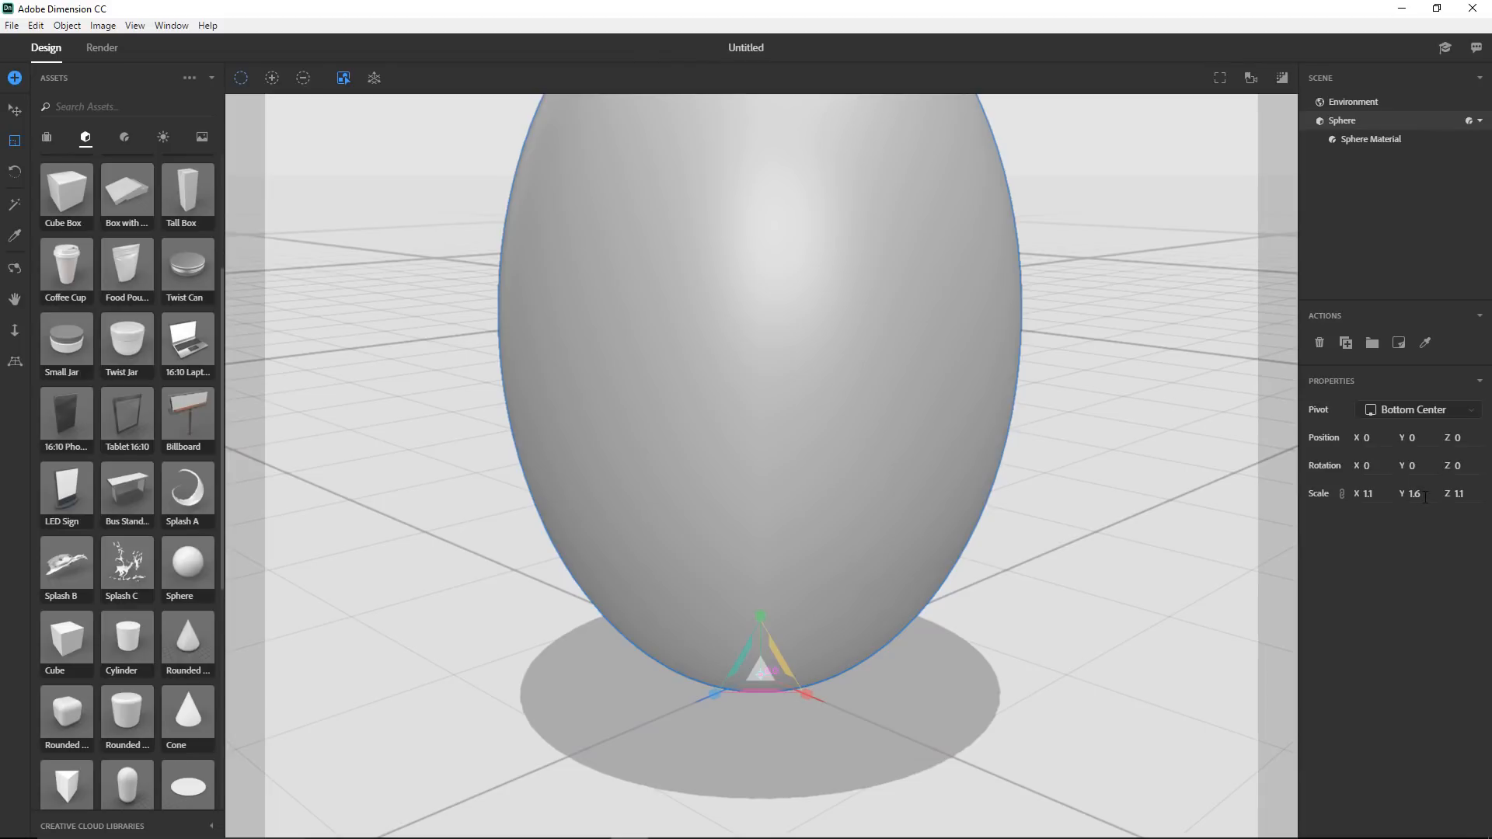
click(1420, 499)
text(1.1)
click(1383, 498)
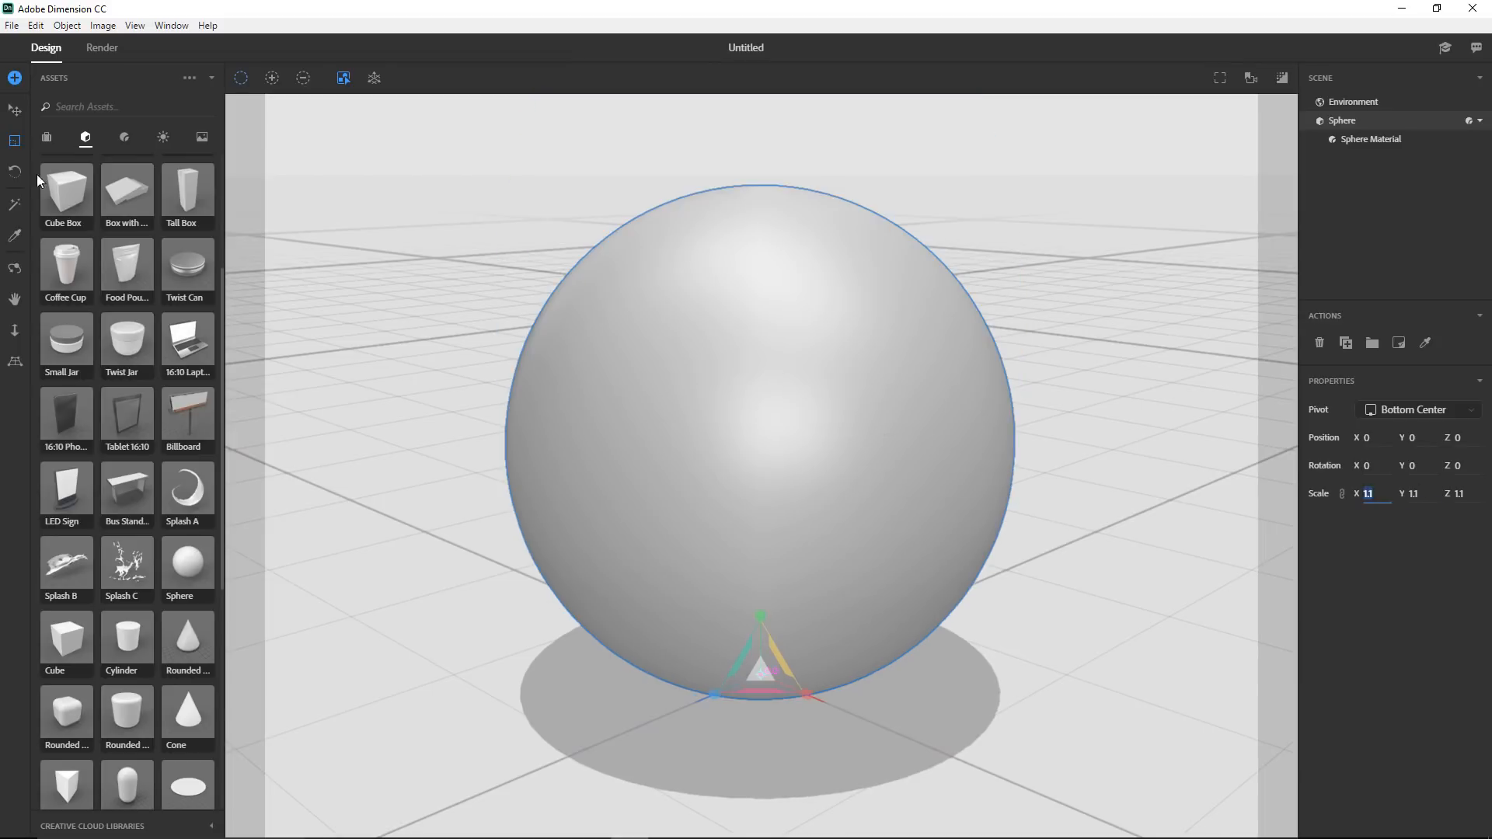
- Rotate the sphere around its vertical axis to a Y rotation of about 2.1
click(13, 177)
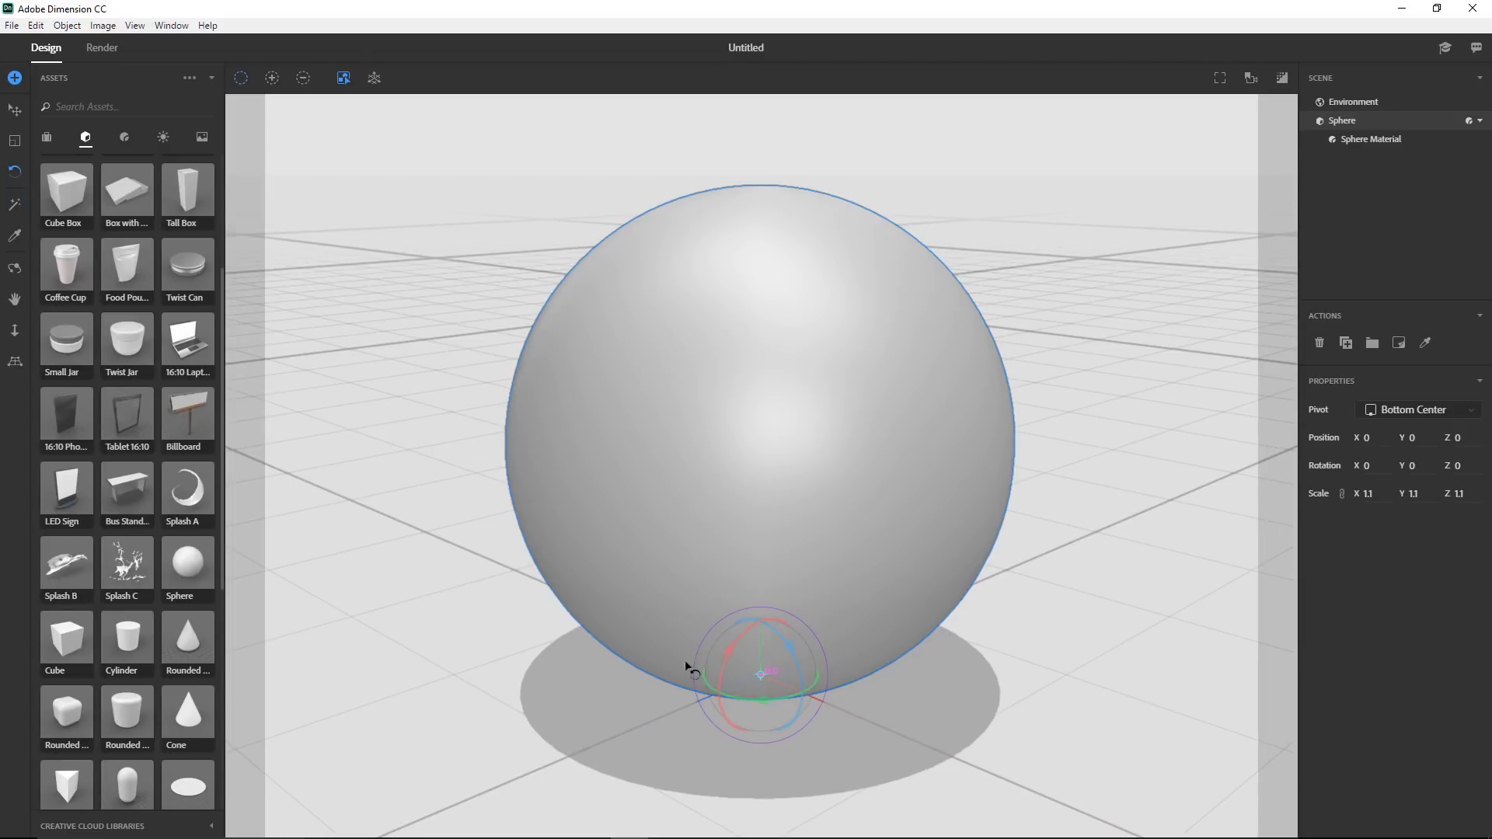
drag(746, 699, 807, 666)
- Stretch the sphere to a Y scale of about 1.3 and tilt it sideways with the Rotate tool, and undo both changes
key(s)
drag(761, 613, 755, 571)
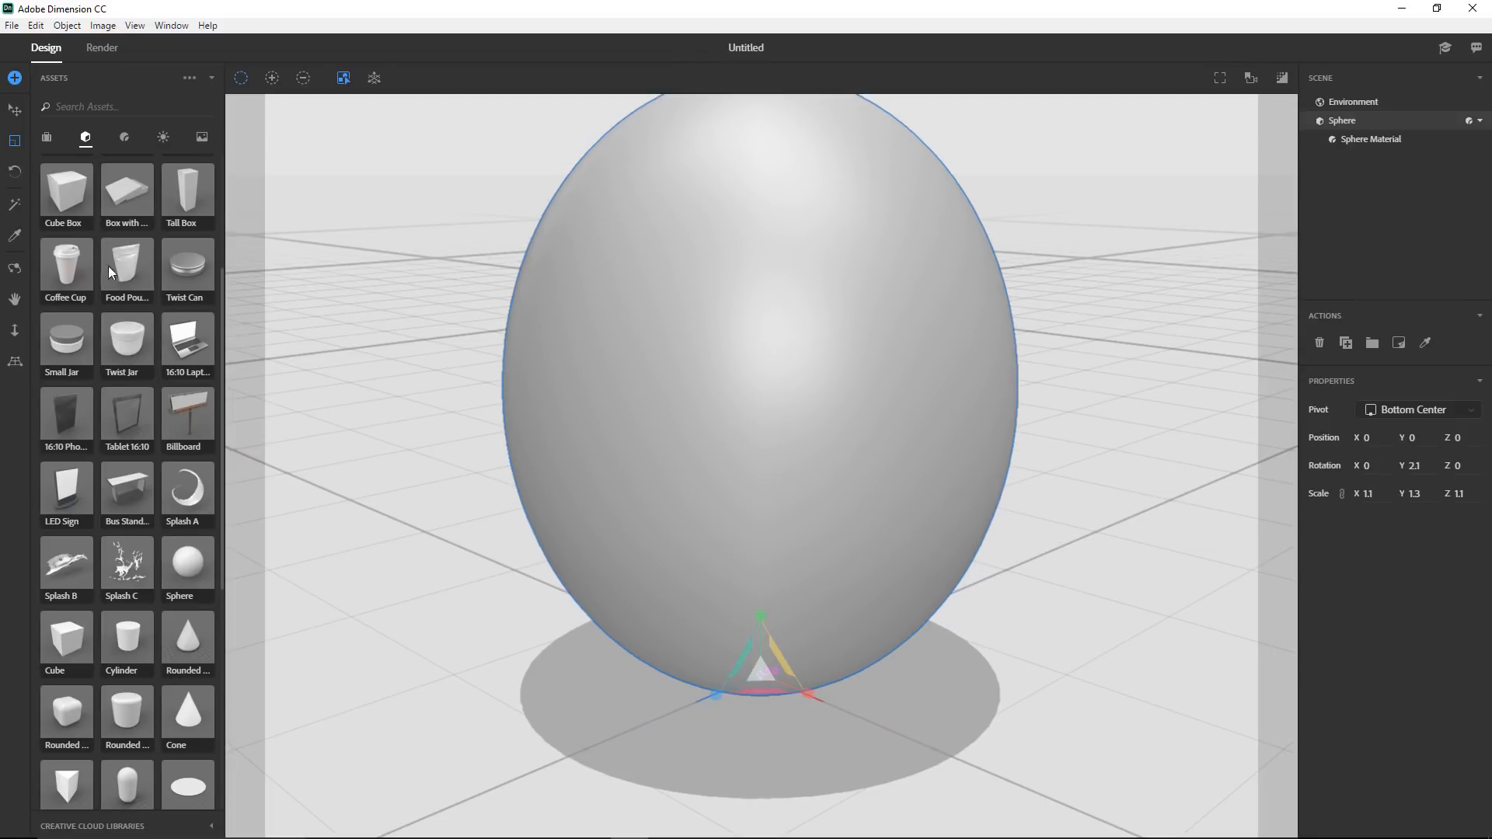
click(15, 171)
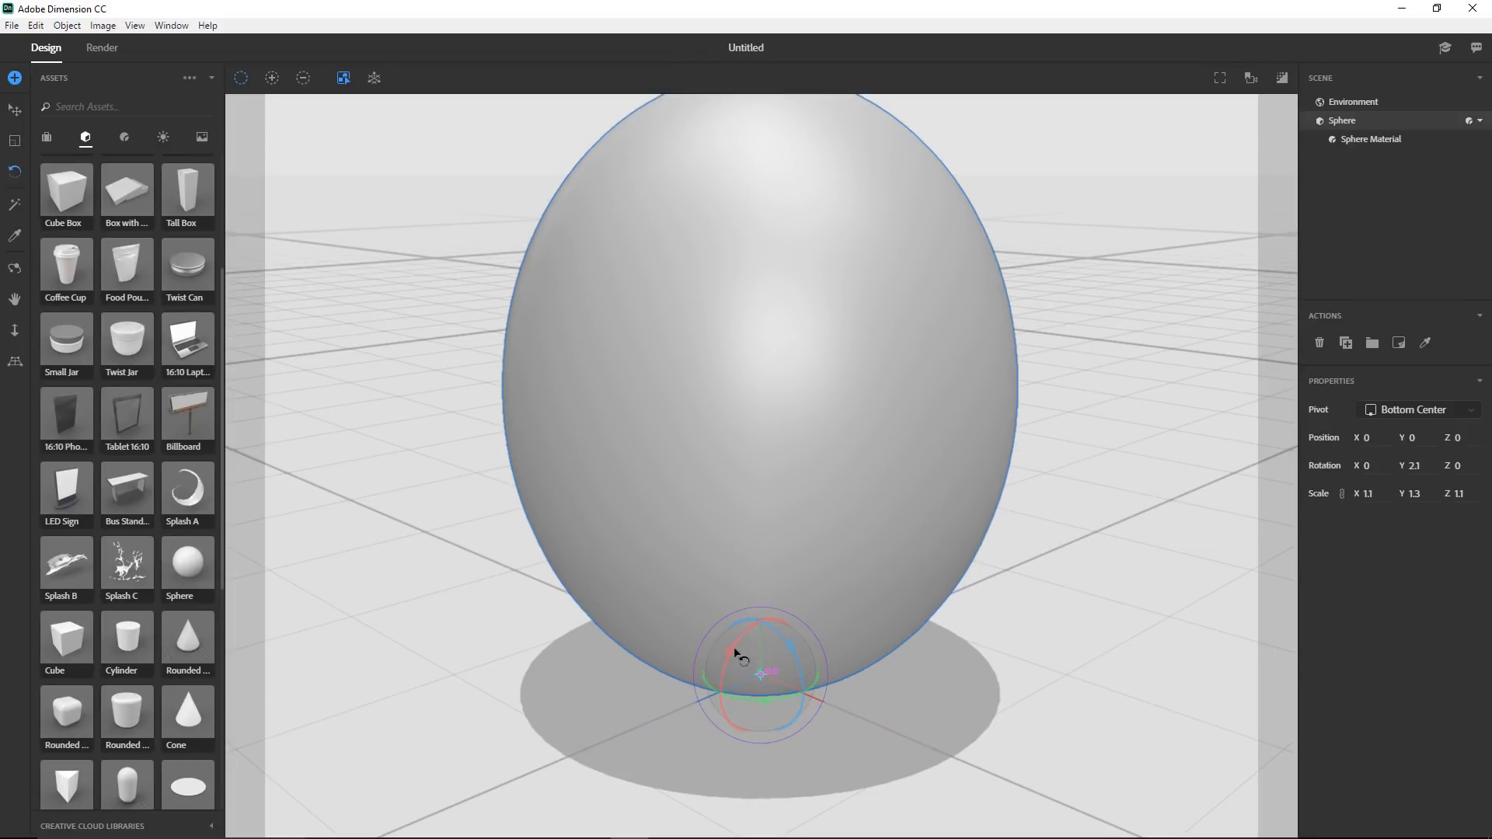
drag(736, 653, 895, 661)
drag(733, 650, 777, 632)
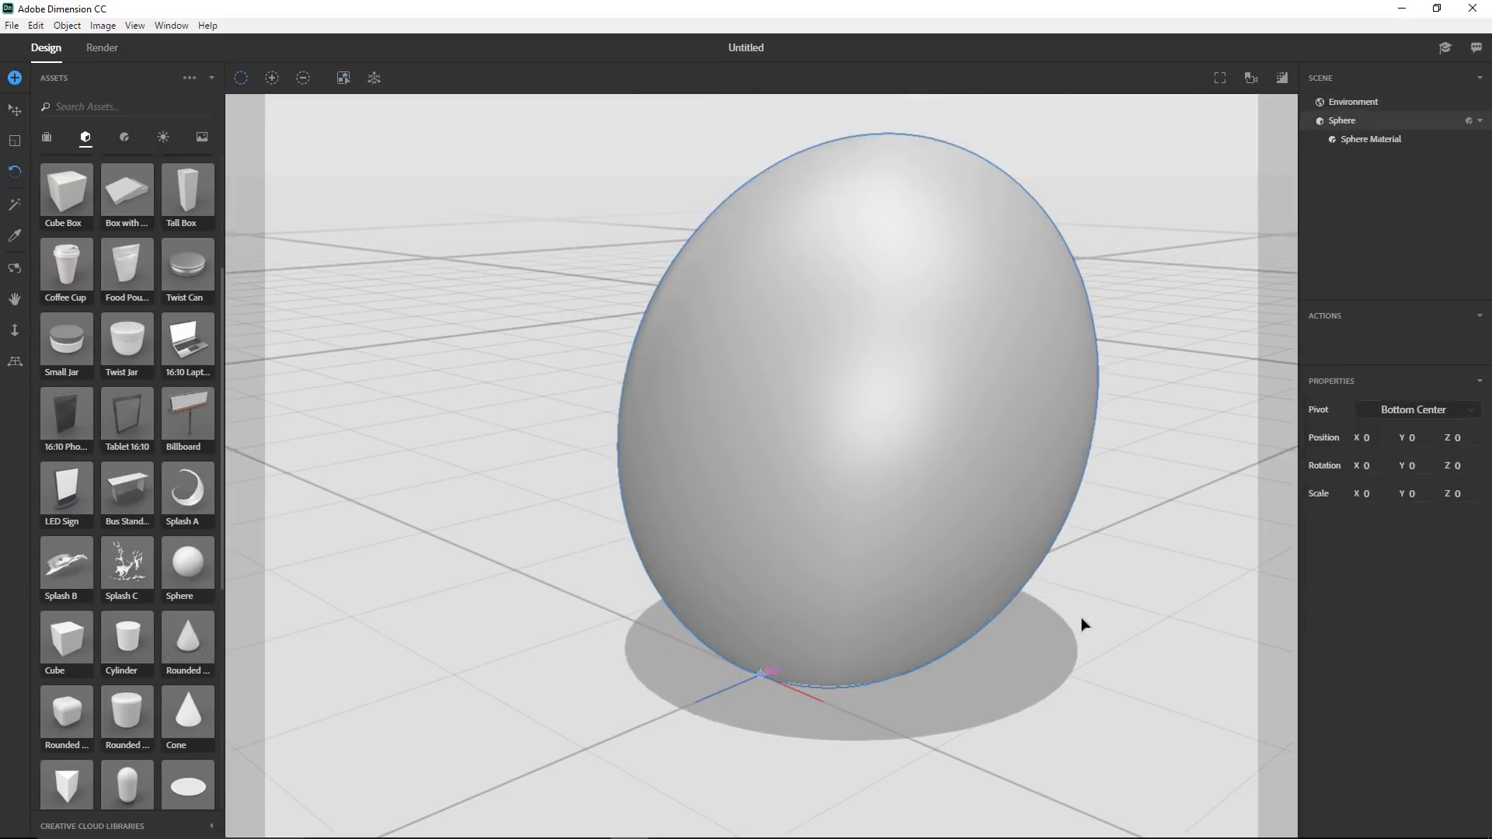
key(ctrl+z)
key(ctrl+z)
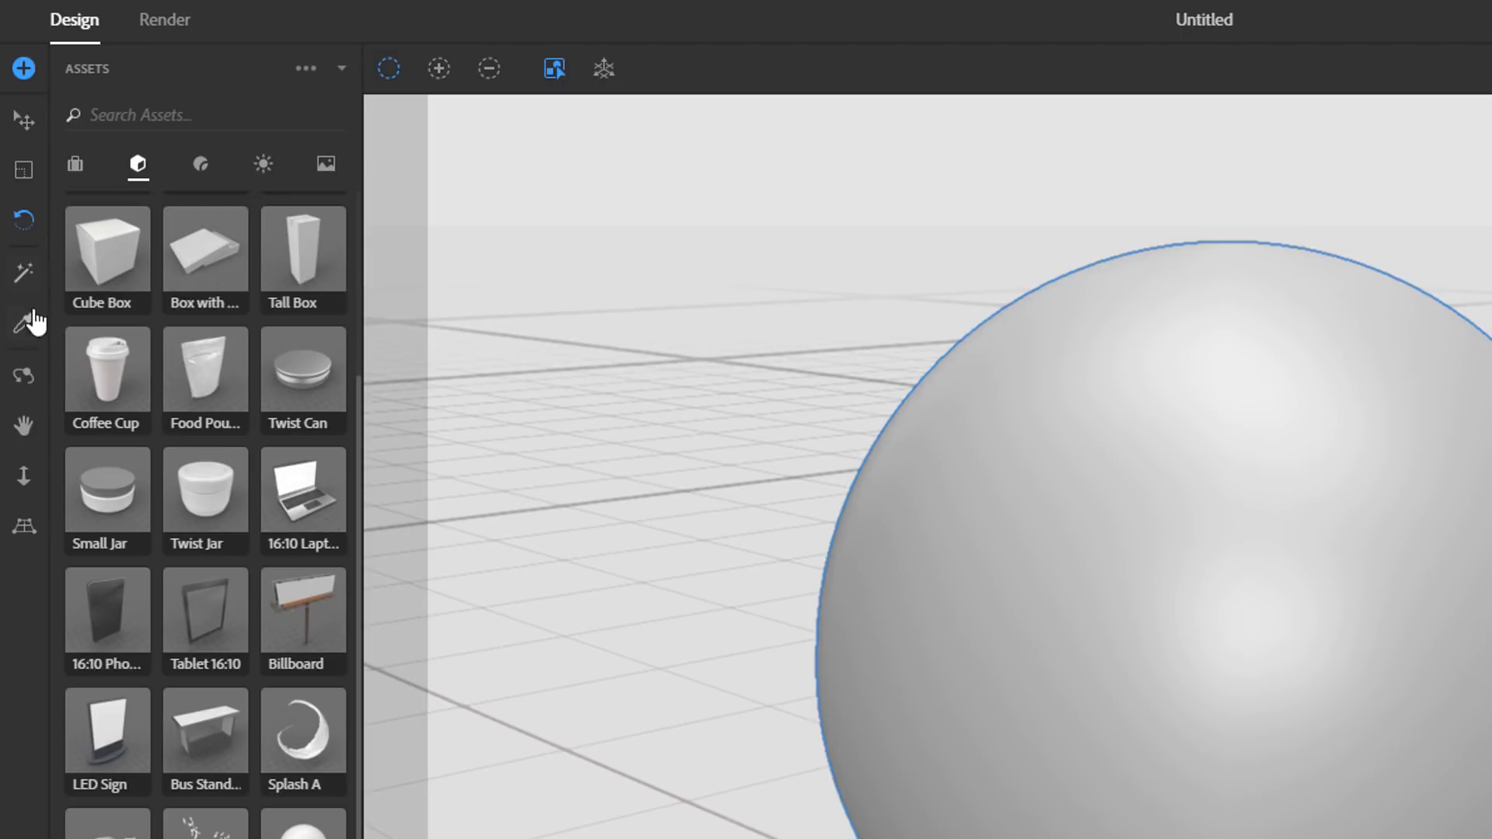
- Orbit the camera to look down on the sphere from above, and pan the view to keep the sphere near the centre
click(24, 379)
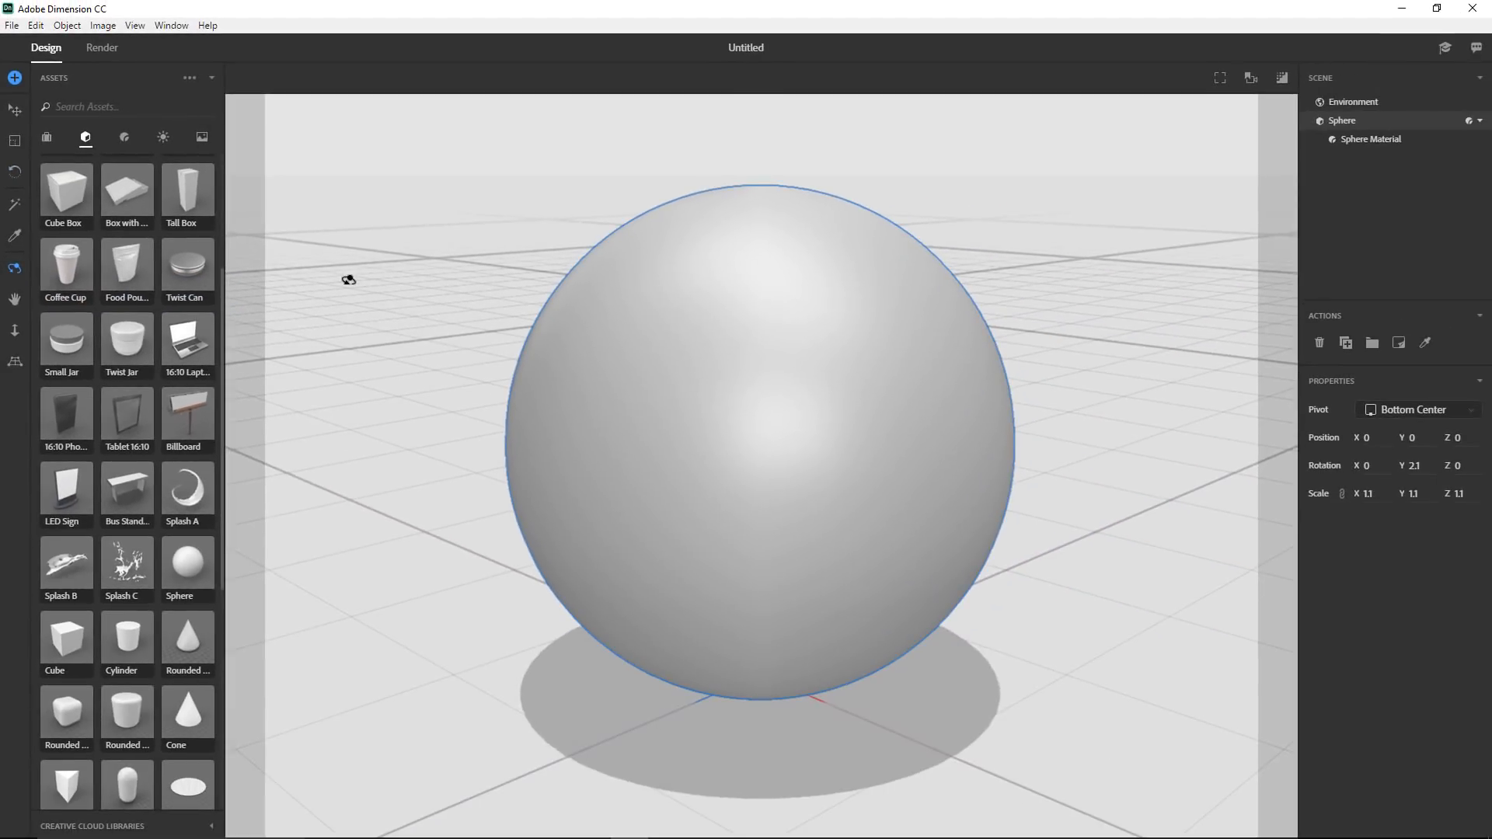
mouse_move(363, 294)
mouse_down()
mouse_move(433, 336)
mouse_move(523, 453)
mouse_move(669, 520)
mouse_move(859, 426)
mouse_move(863, 283)
mouse_move(793, 189)
mouse_move(550, 253)
mouse_move(486, 398)
mouse_move(710, 509)
mouse_move(863, 360)
mouse_move(439, 389)
mouse_move(836, 327)
mouse_move(562, 306)
mouse_move(696, 463)
mouse_move(772, 233)
mouse_move(561, 265)
mouse_move(459, 356)
mouse_move(357, 362)
mouse_up()
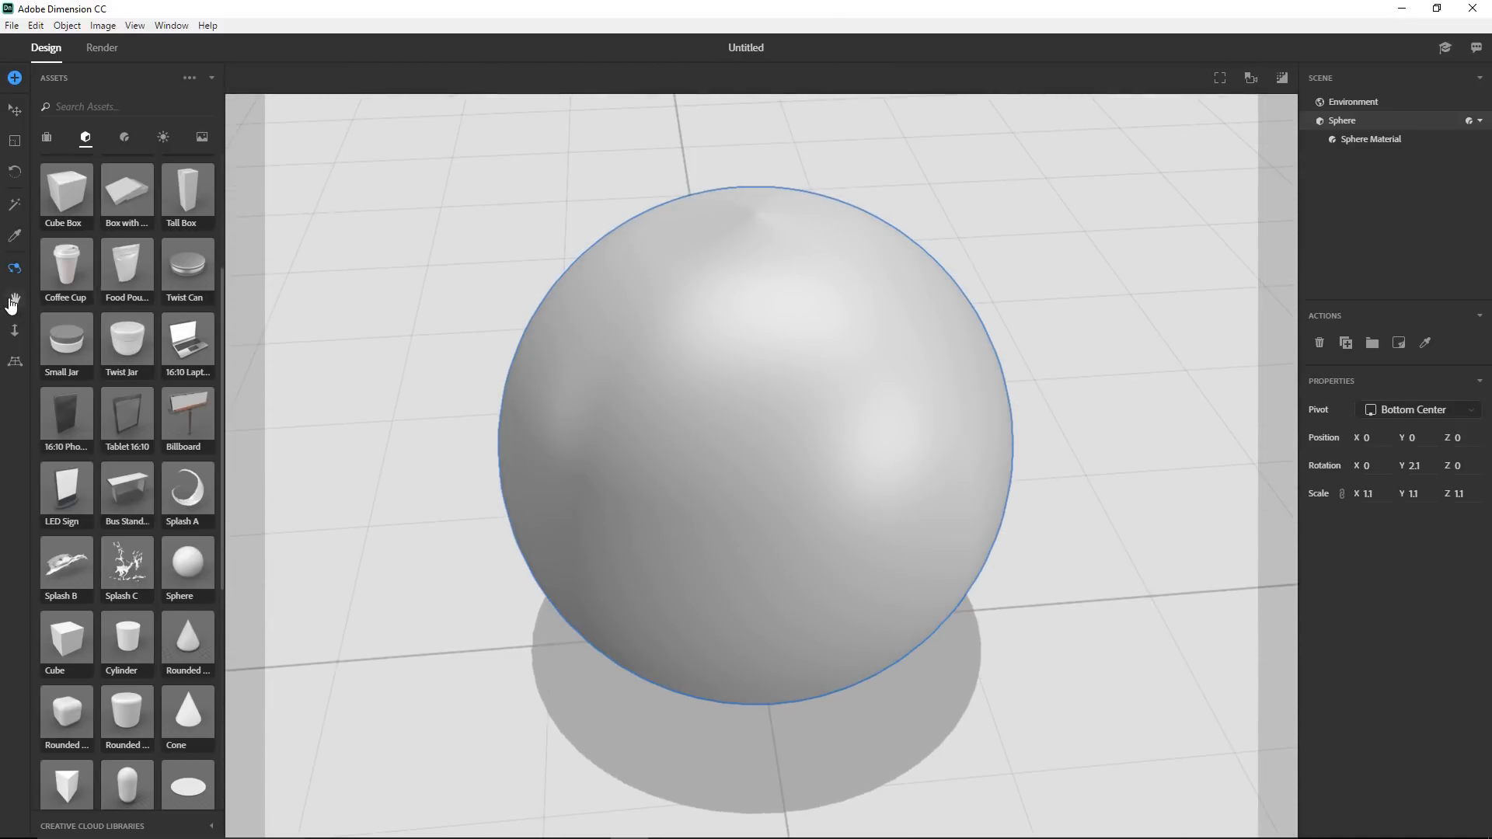
click(13, 301)
drag(450, 467, 483, 473)
click(16, 269)
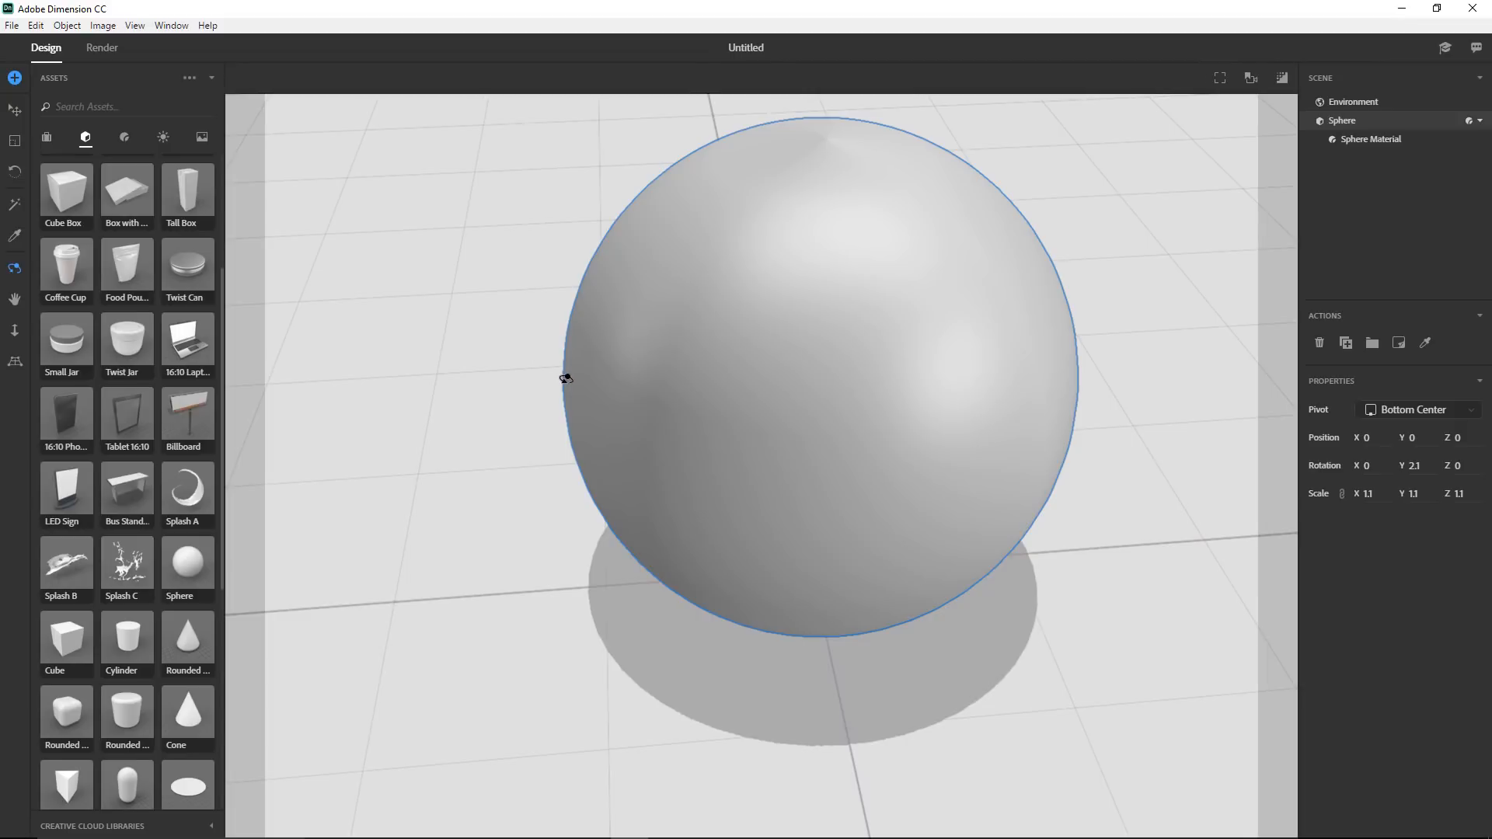
drag(653, 375, 524, 386)
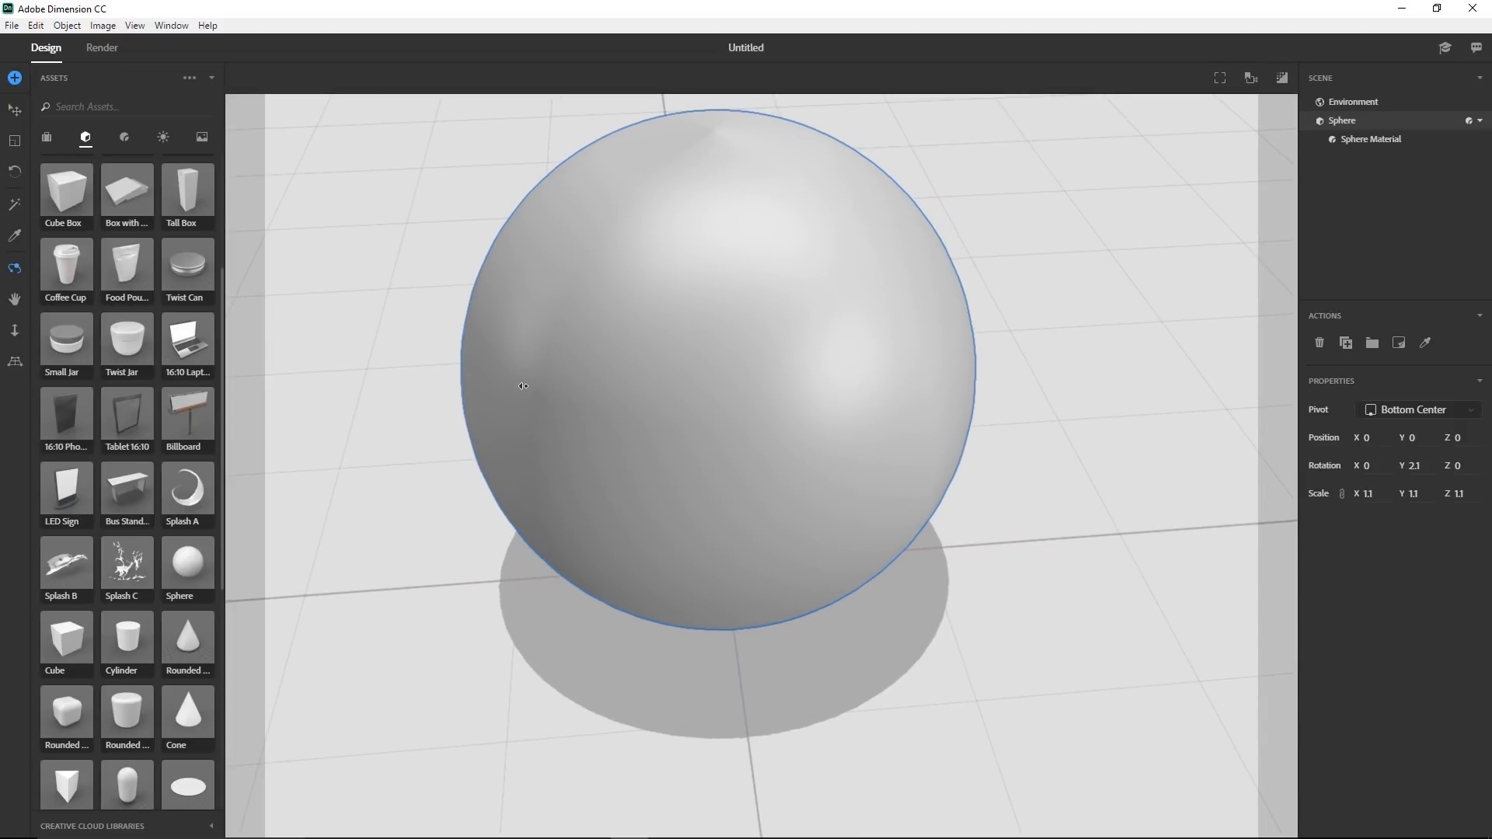
drag(523, 386, 560, 419)
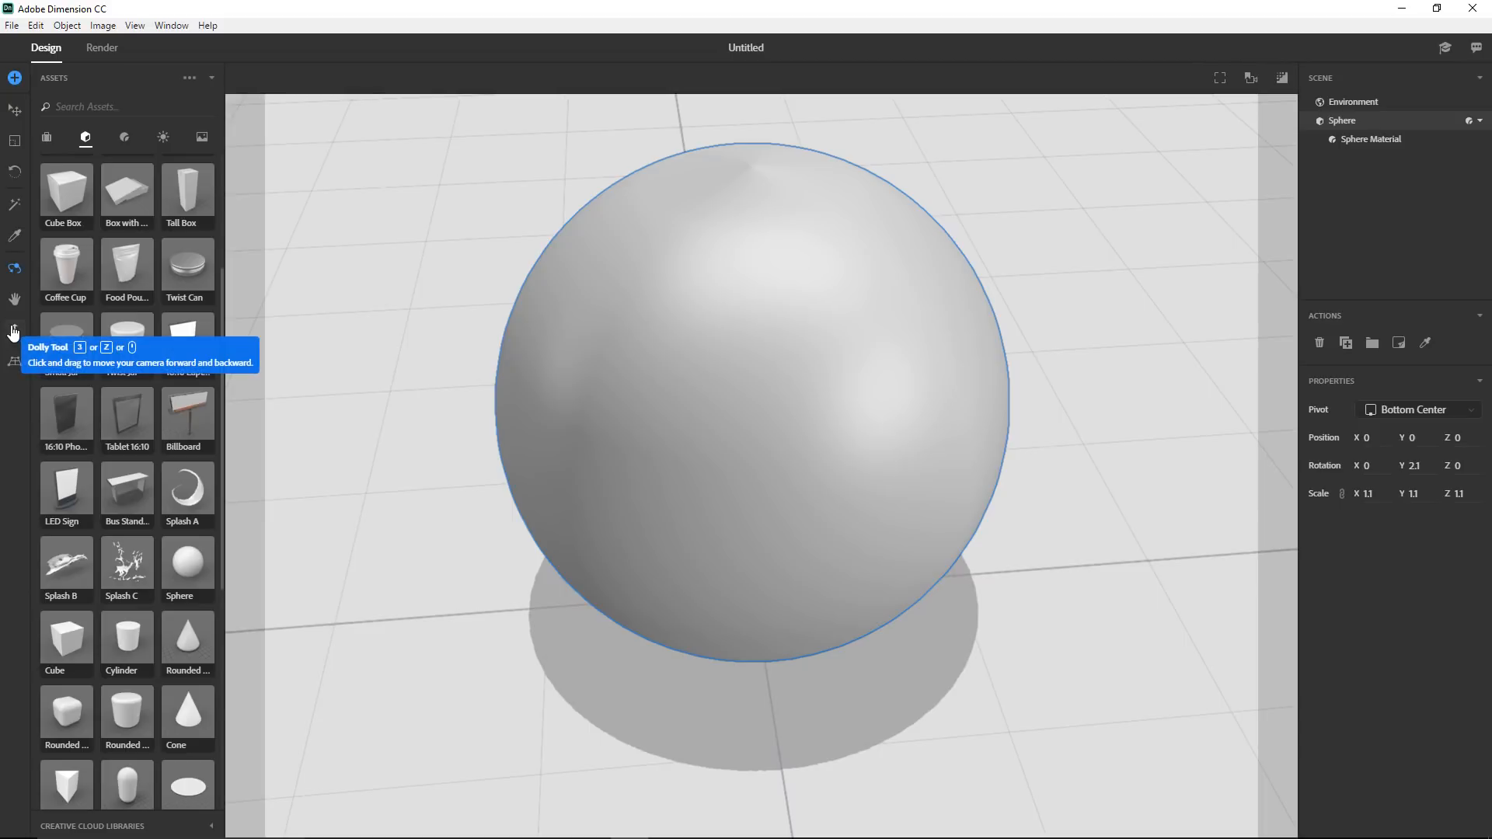
- Dolly the camera slightly back from the sphere, and orbit it down to a low view near ground level
drag(421, 497, 544, 527)
scroll(544, 526, up, 5)
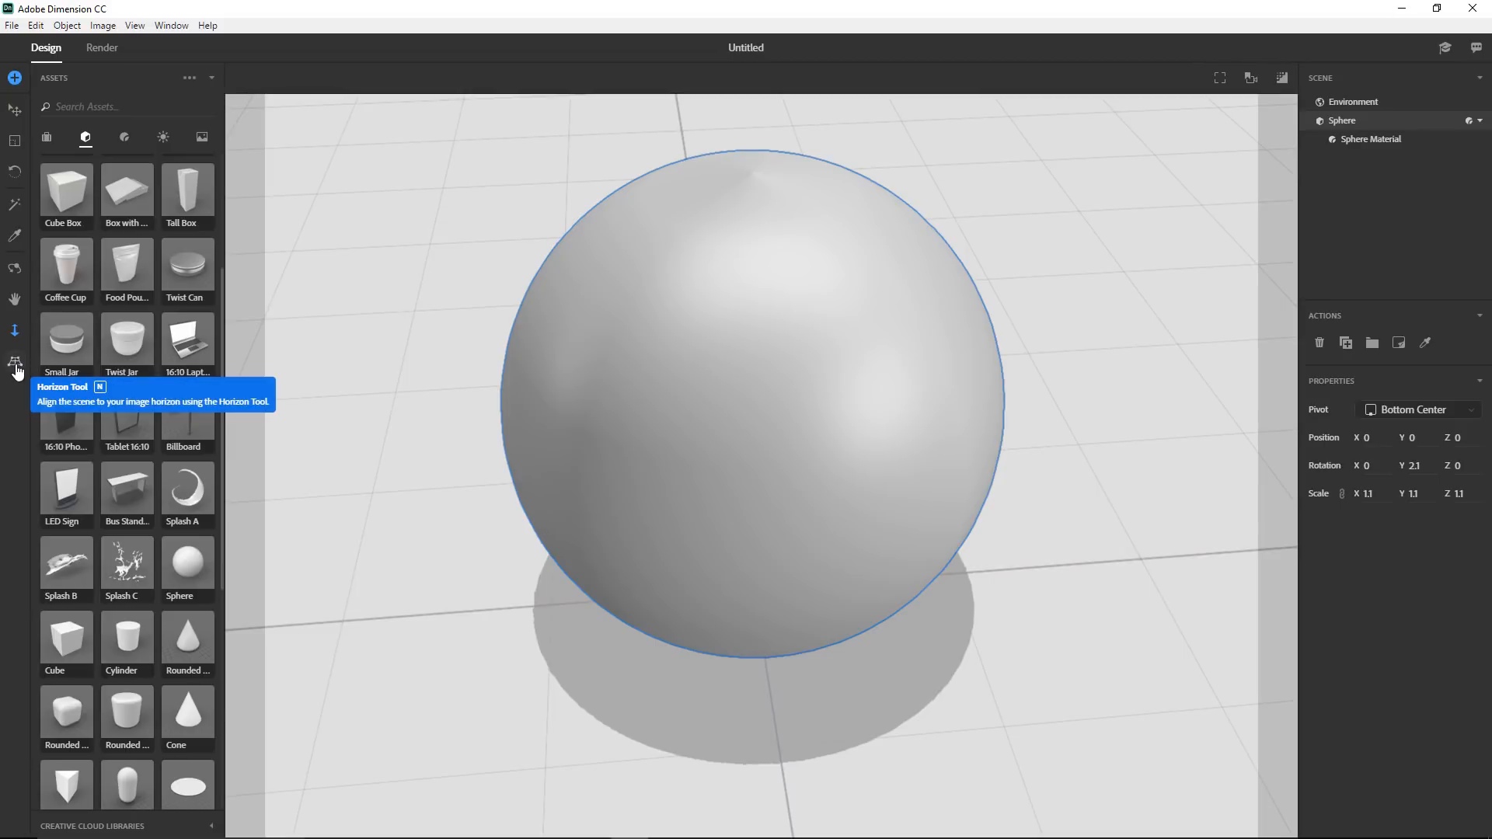
click(14, 270)
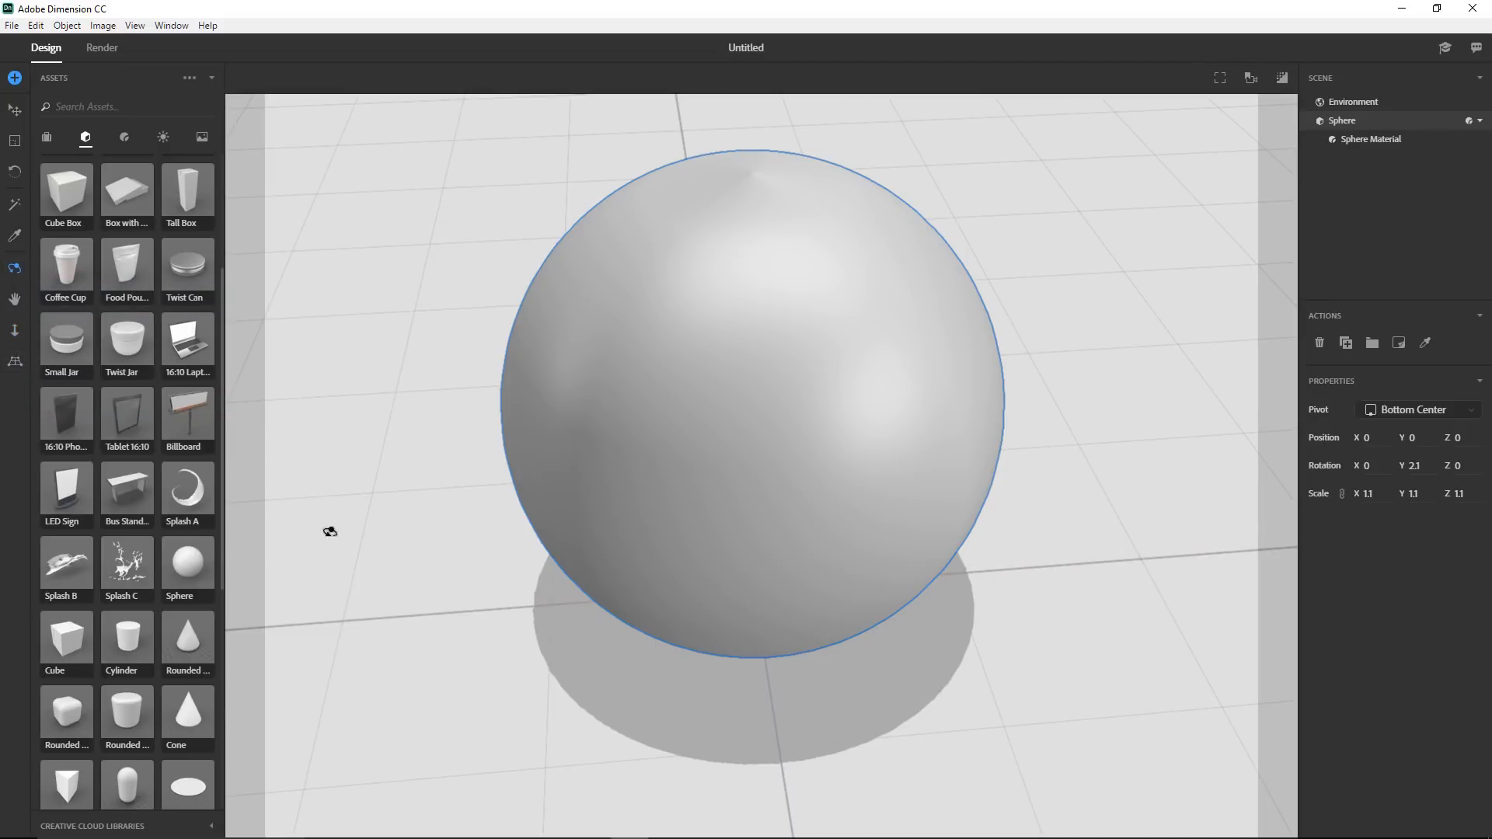
drag(376, 567, 370, 459)
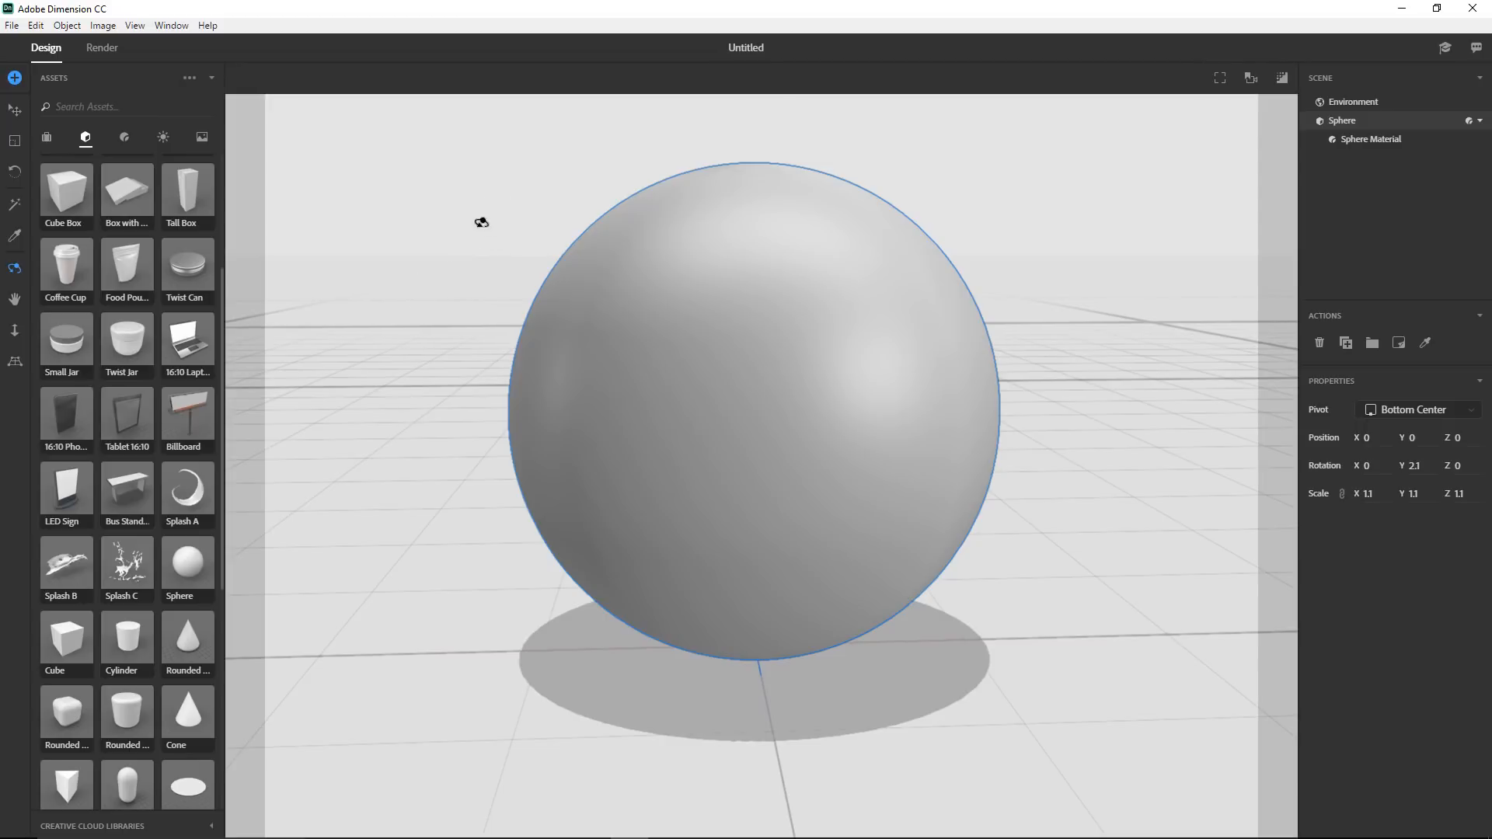
- Lower the scene's horizon line with the Horizon tool, tilt it at its end, and bring it back to nearly level
click(16, 364)
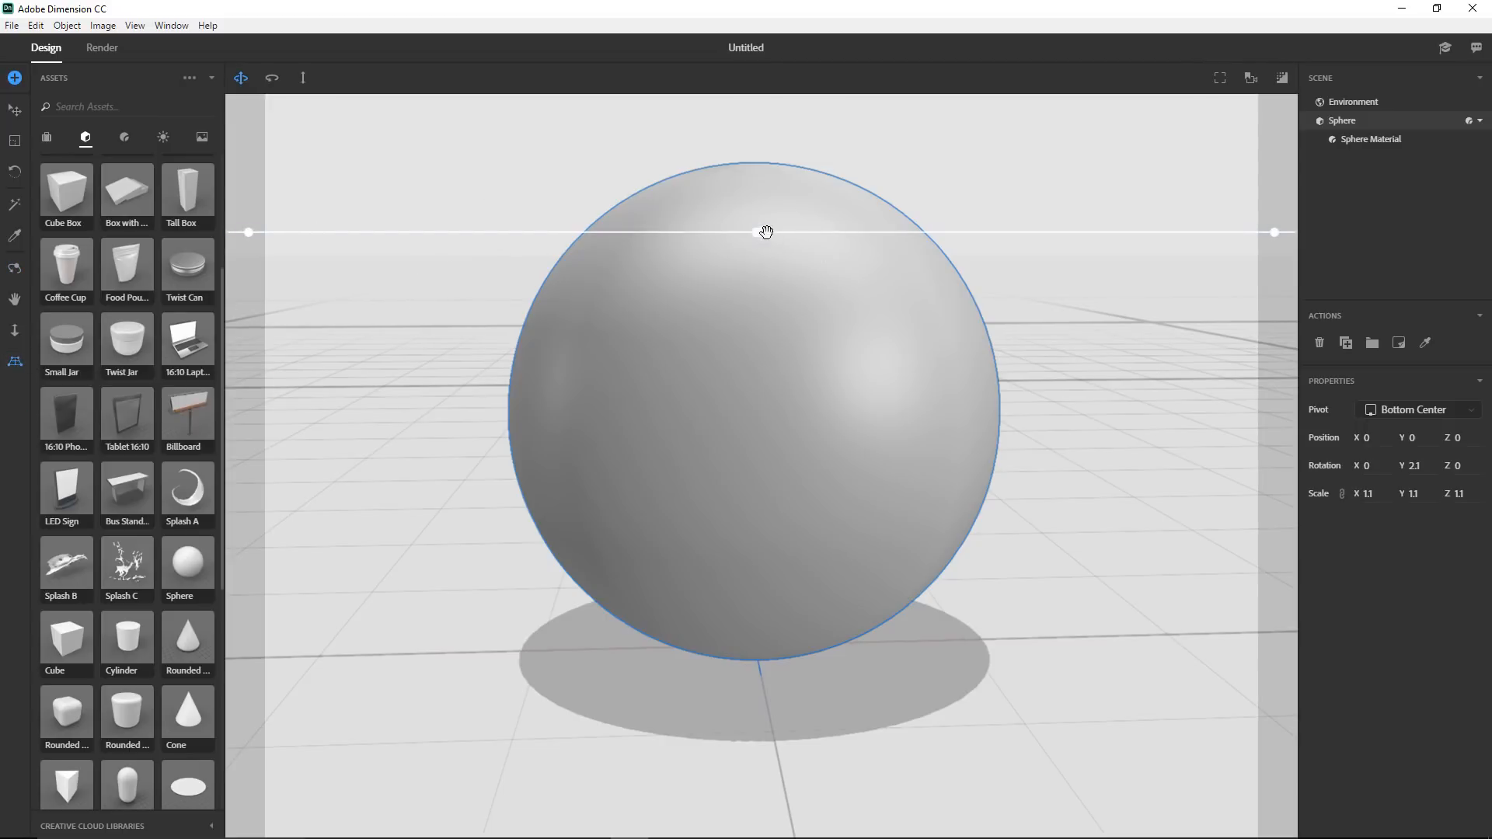
drag(764, 232, 817, 283)
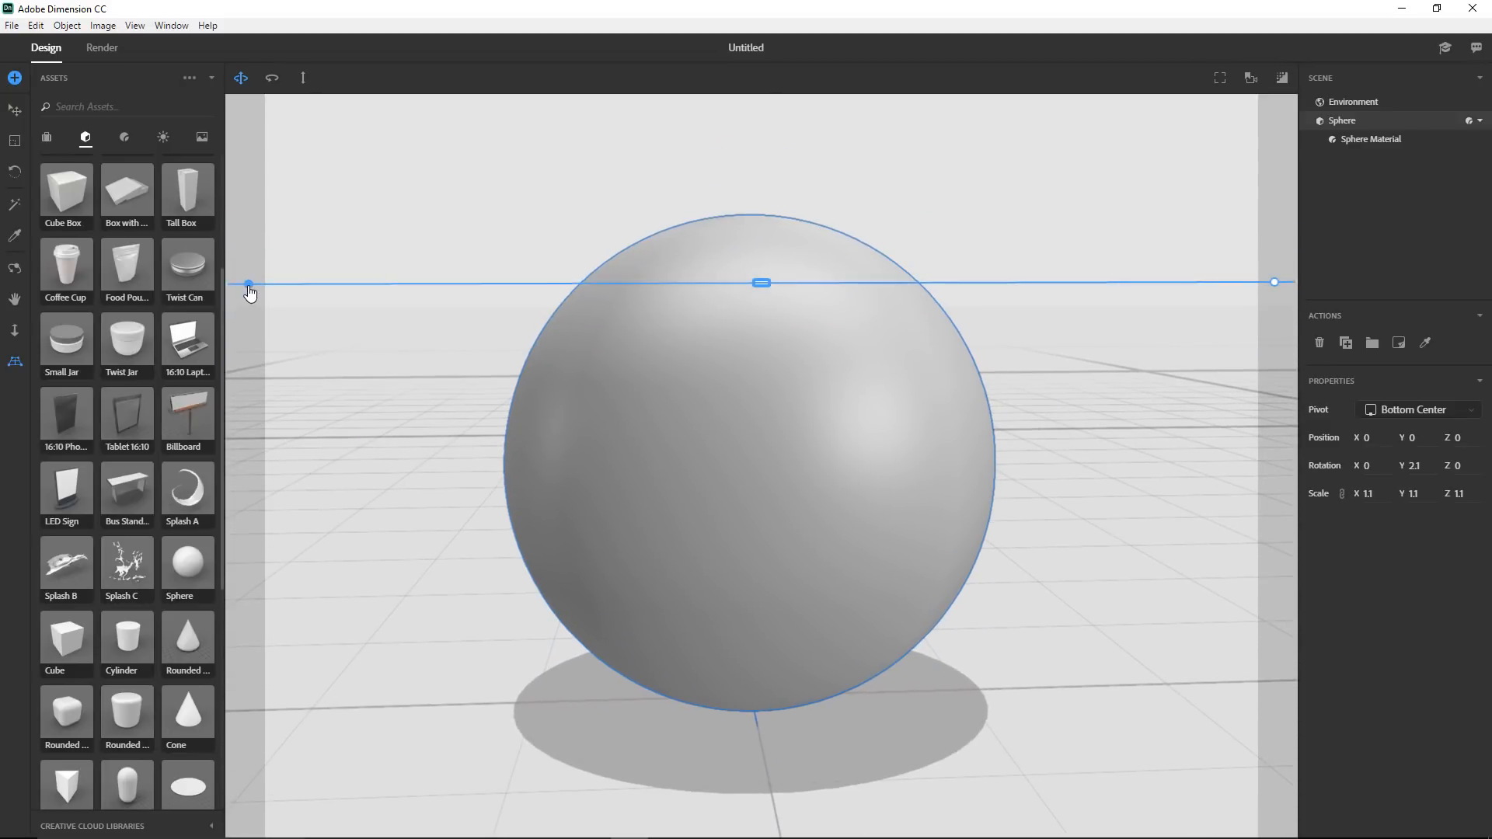
drag(250, 290, 248, 300)
drag(251, 355, 259, 282)
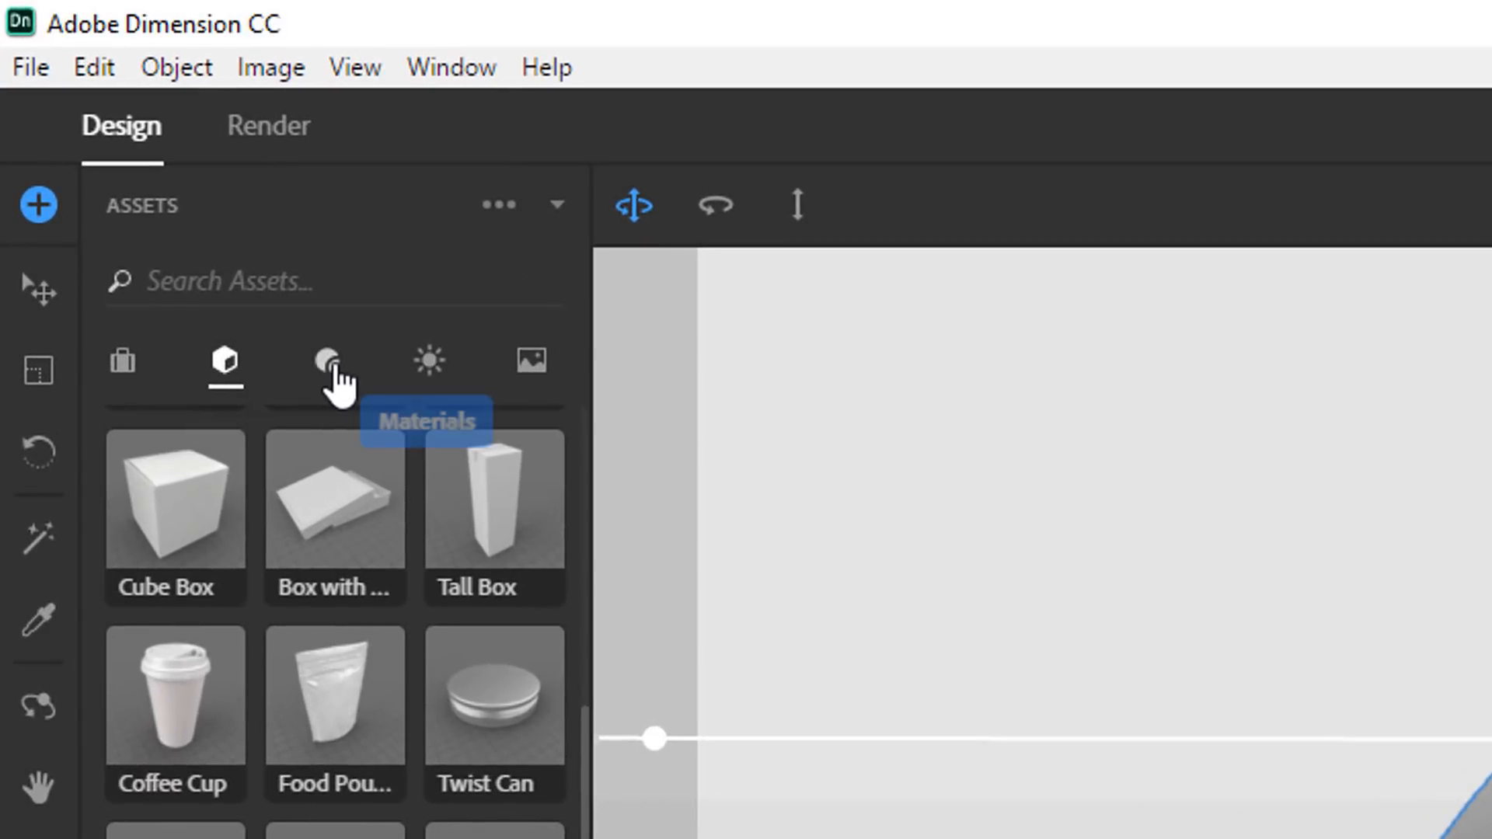
- Browse the full collection of starter materials, from the basic ones through glass, metal and fabric
click(335, 373)
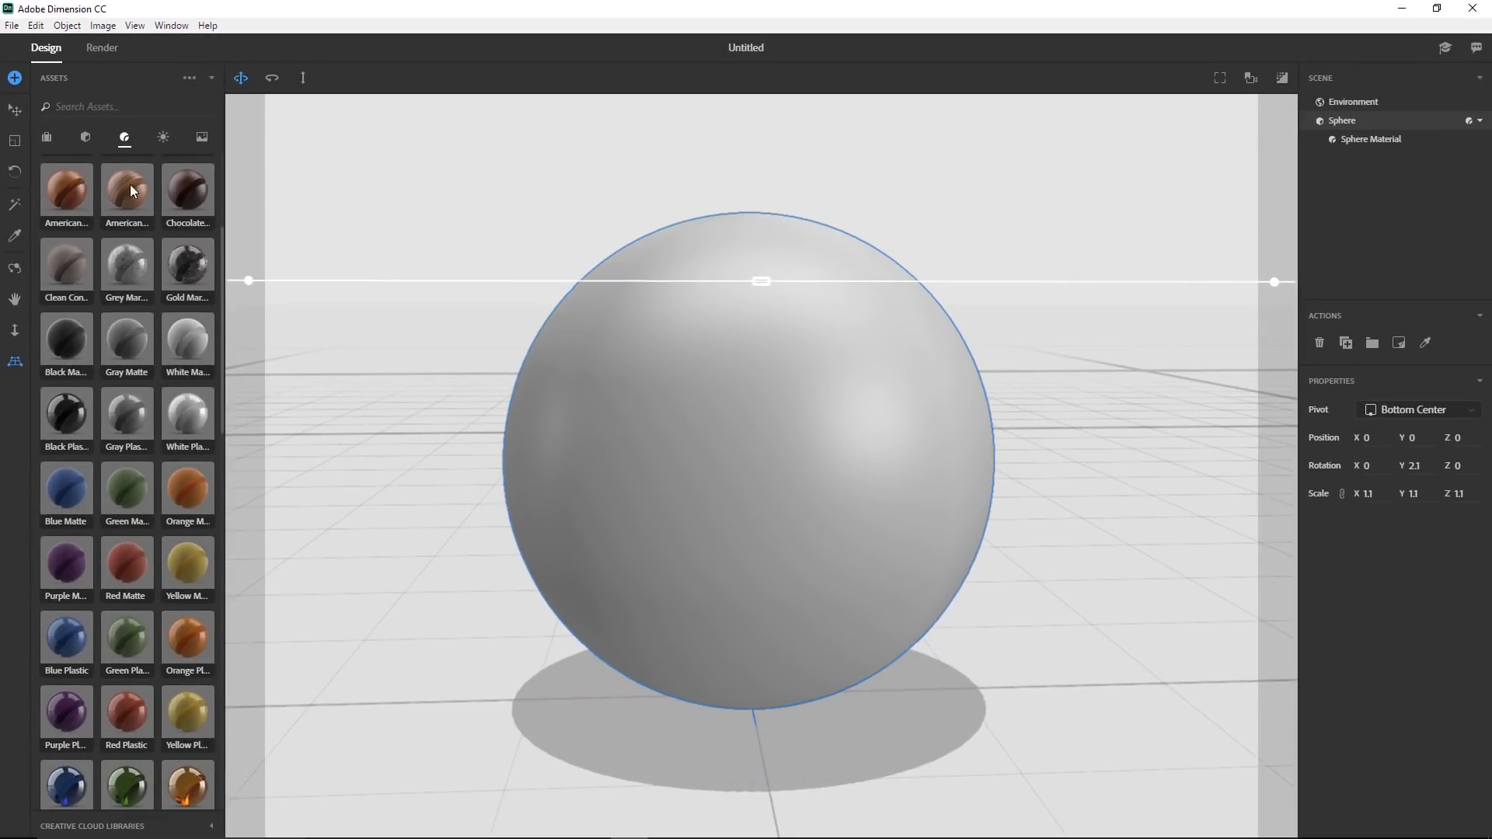
scroll(132, 337, up, 3)
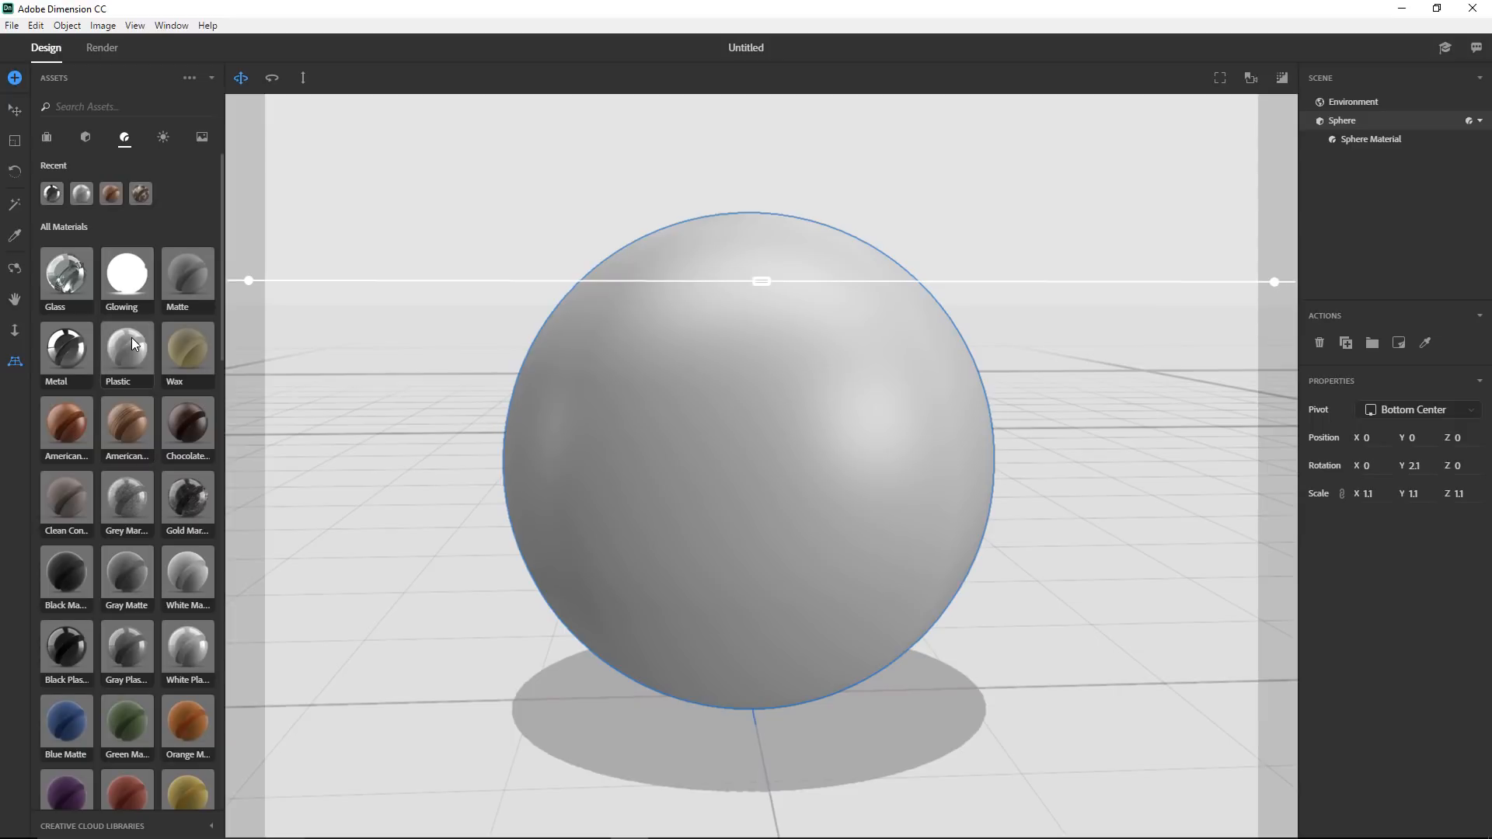
scroll(133, 338, down, 15)
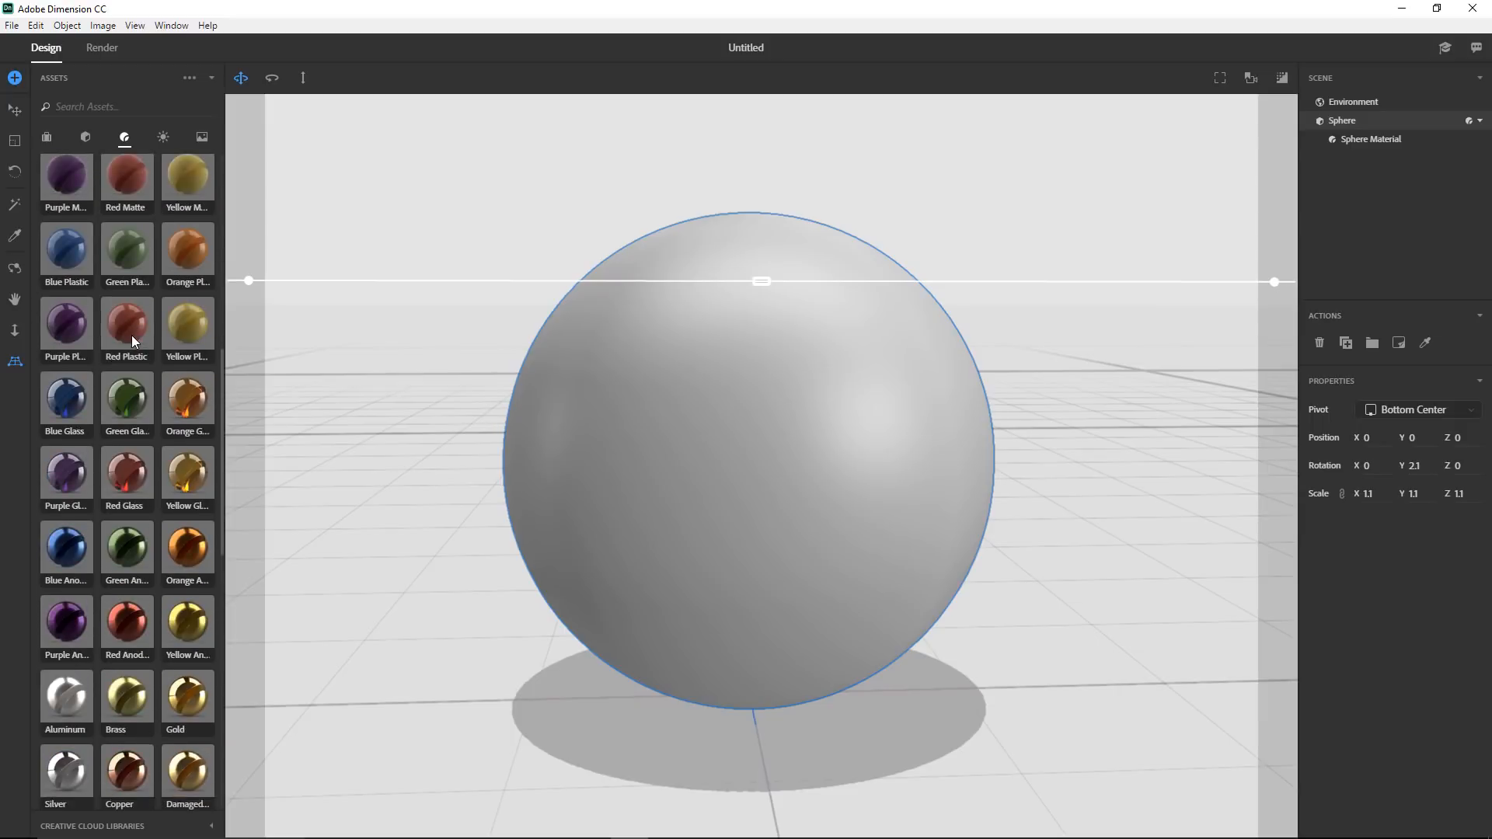
scroll(132, 339, down, 1)
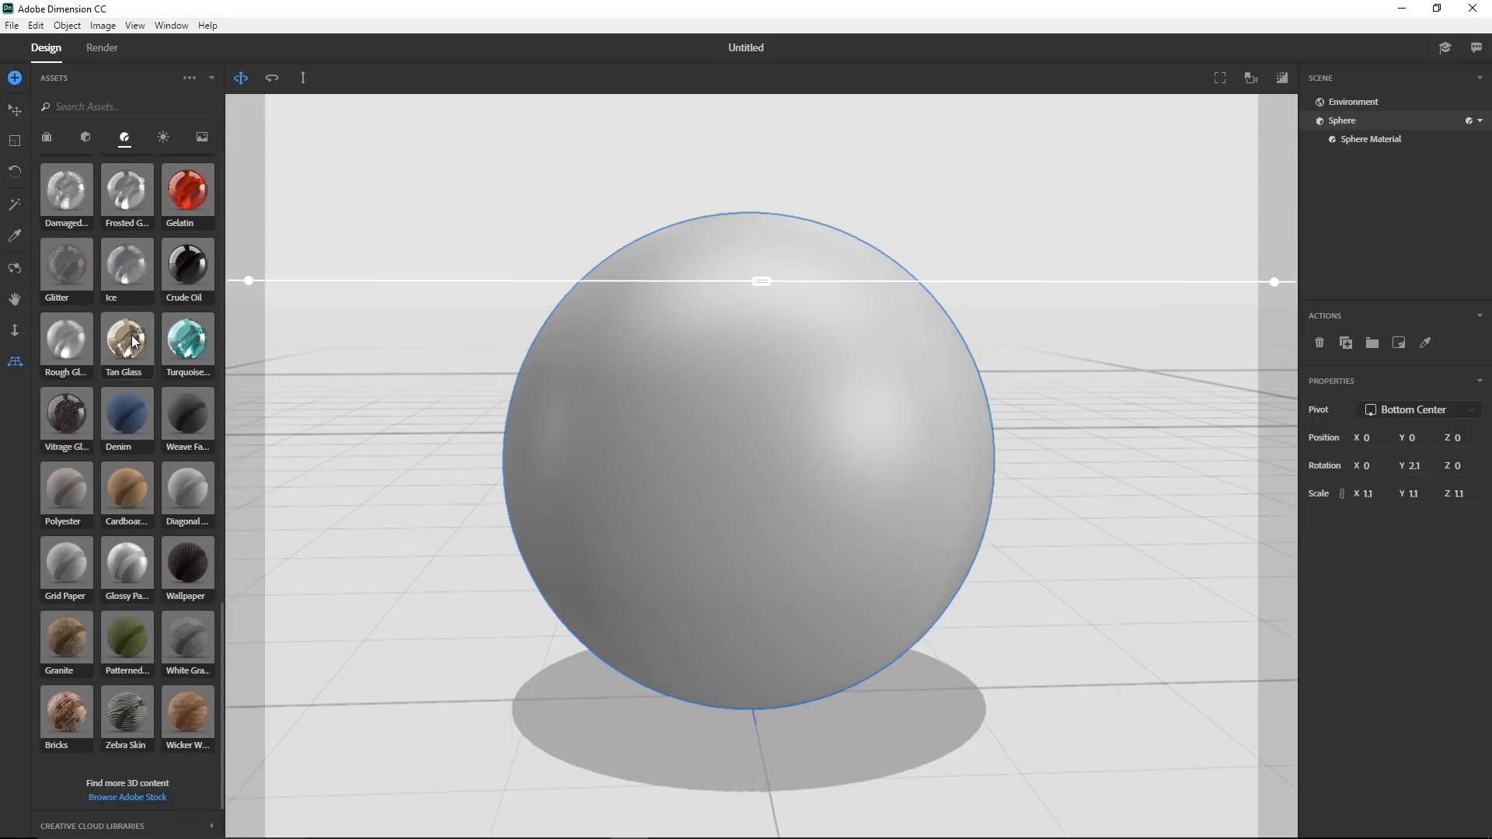
scroll(132, 339, up, 15)
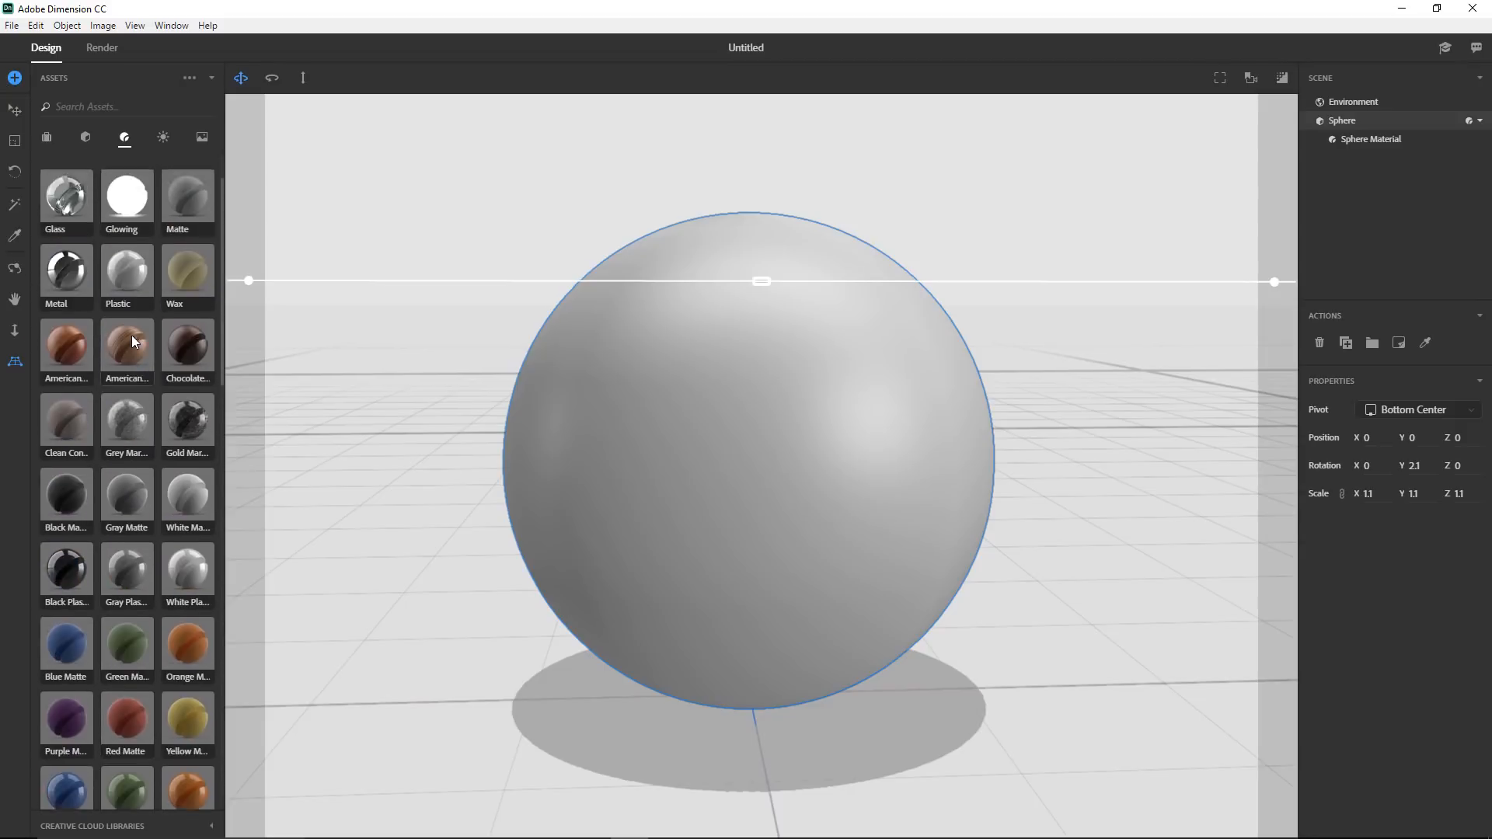
scroll(132, 334, up, 2)
- Expand the Sphere object in the scene and select its Sphere Material
click(724, 431)
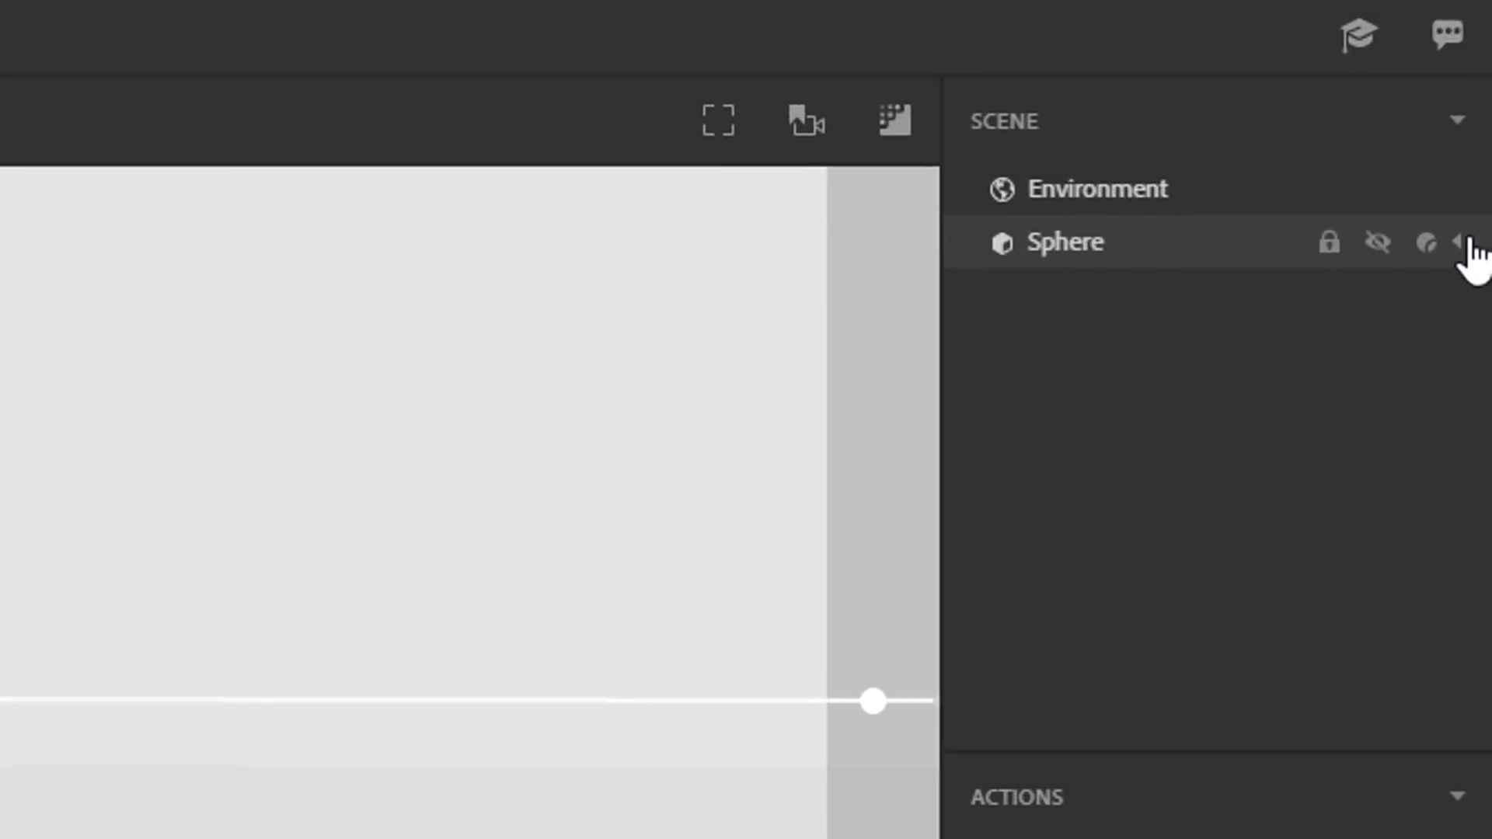
click(1481, 120)
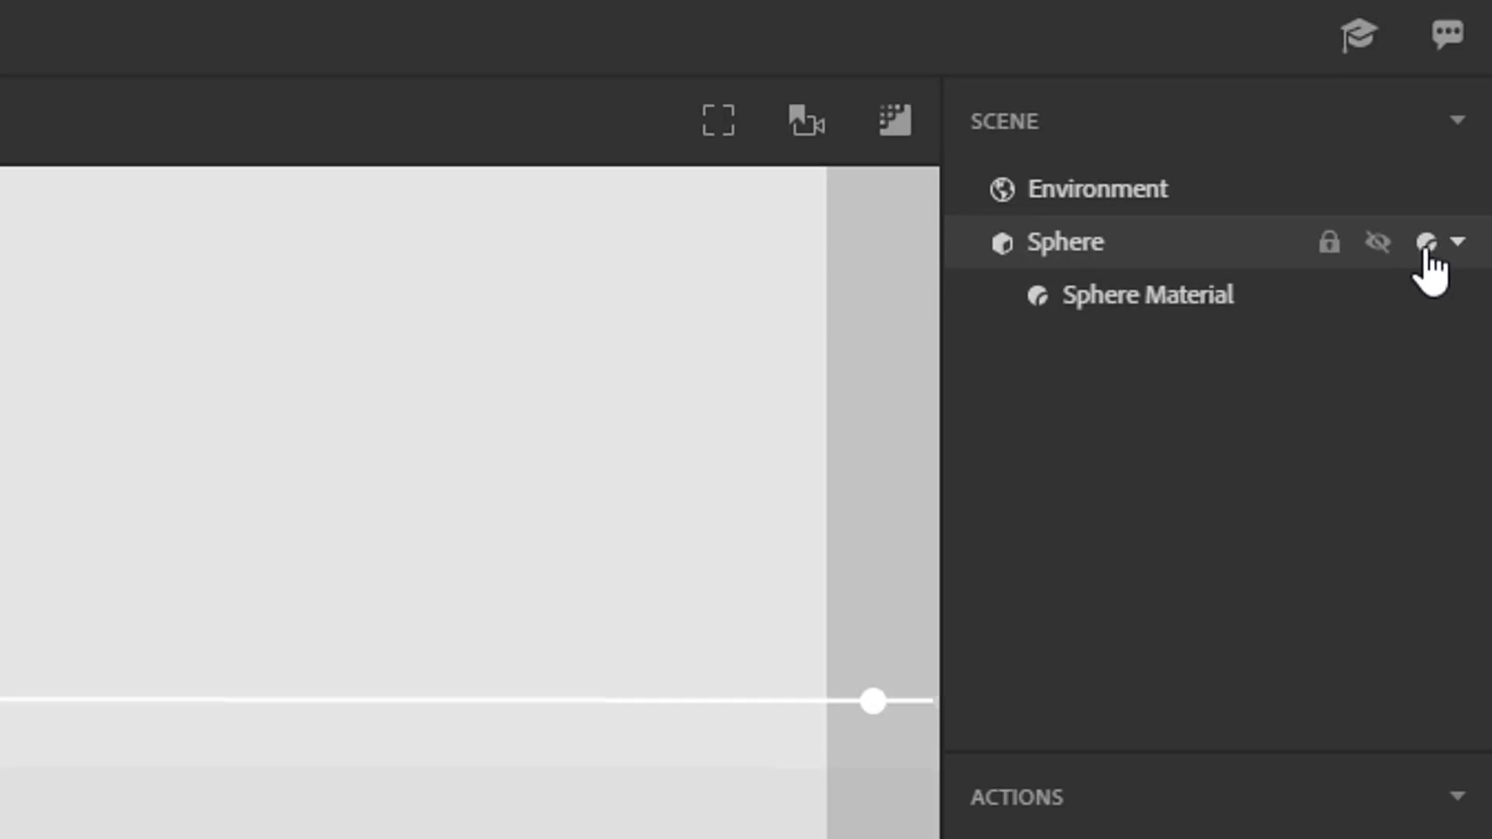
click(1459, 243)
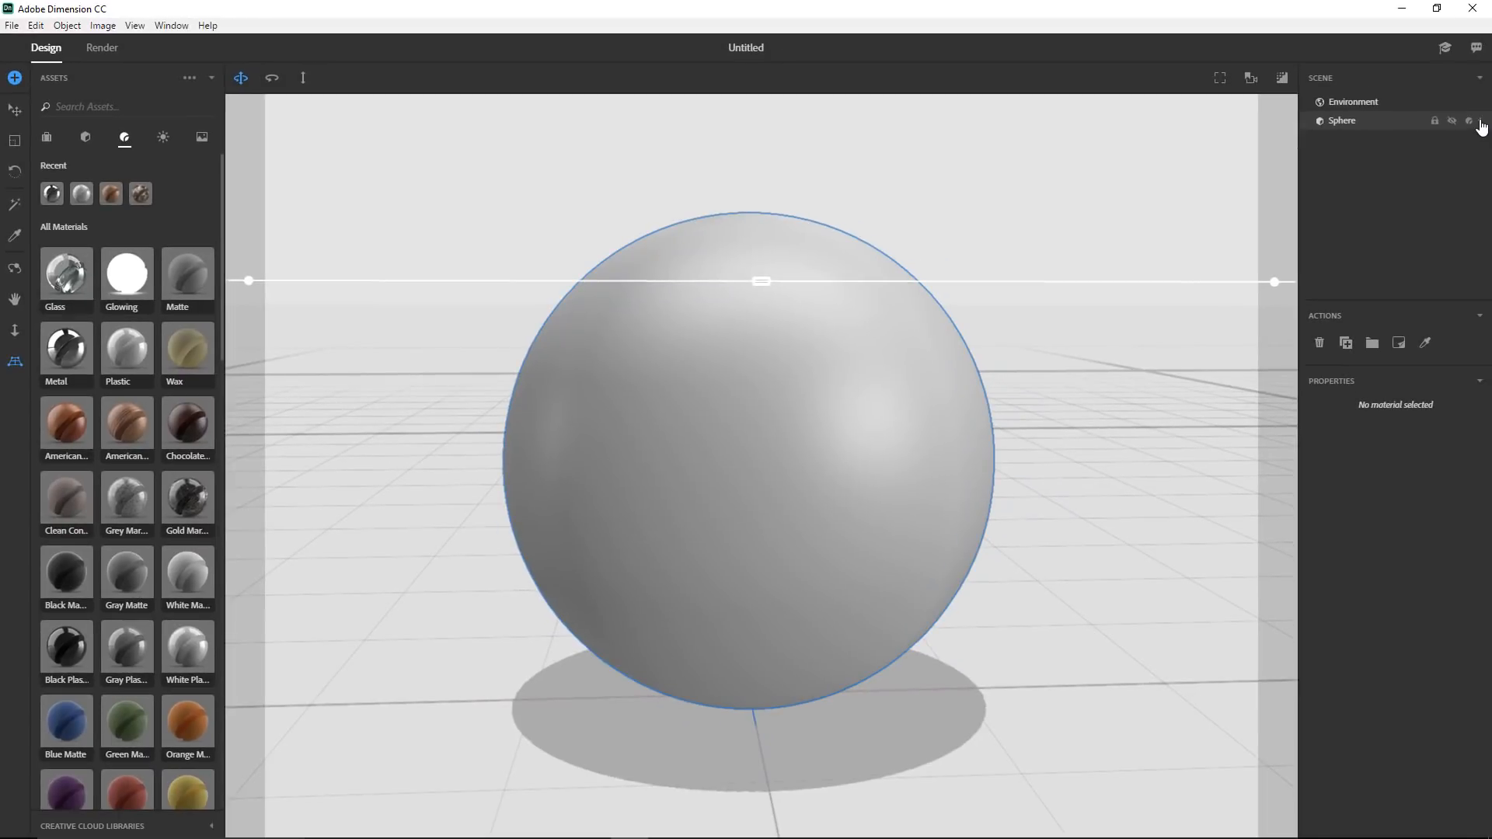
click(1480, 121)
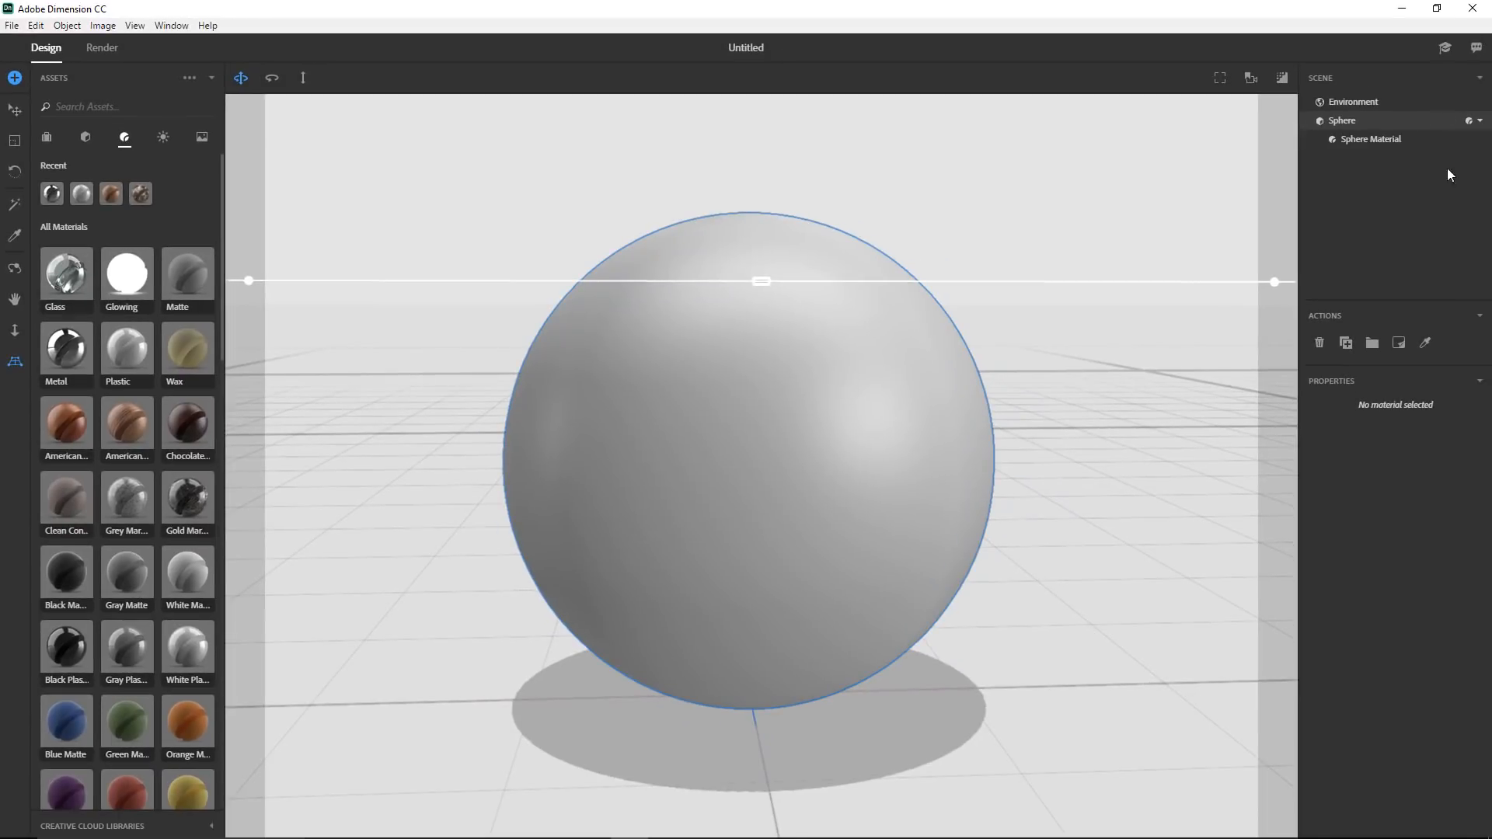
click(1389, 147)
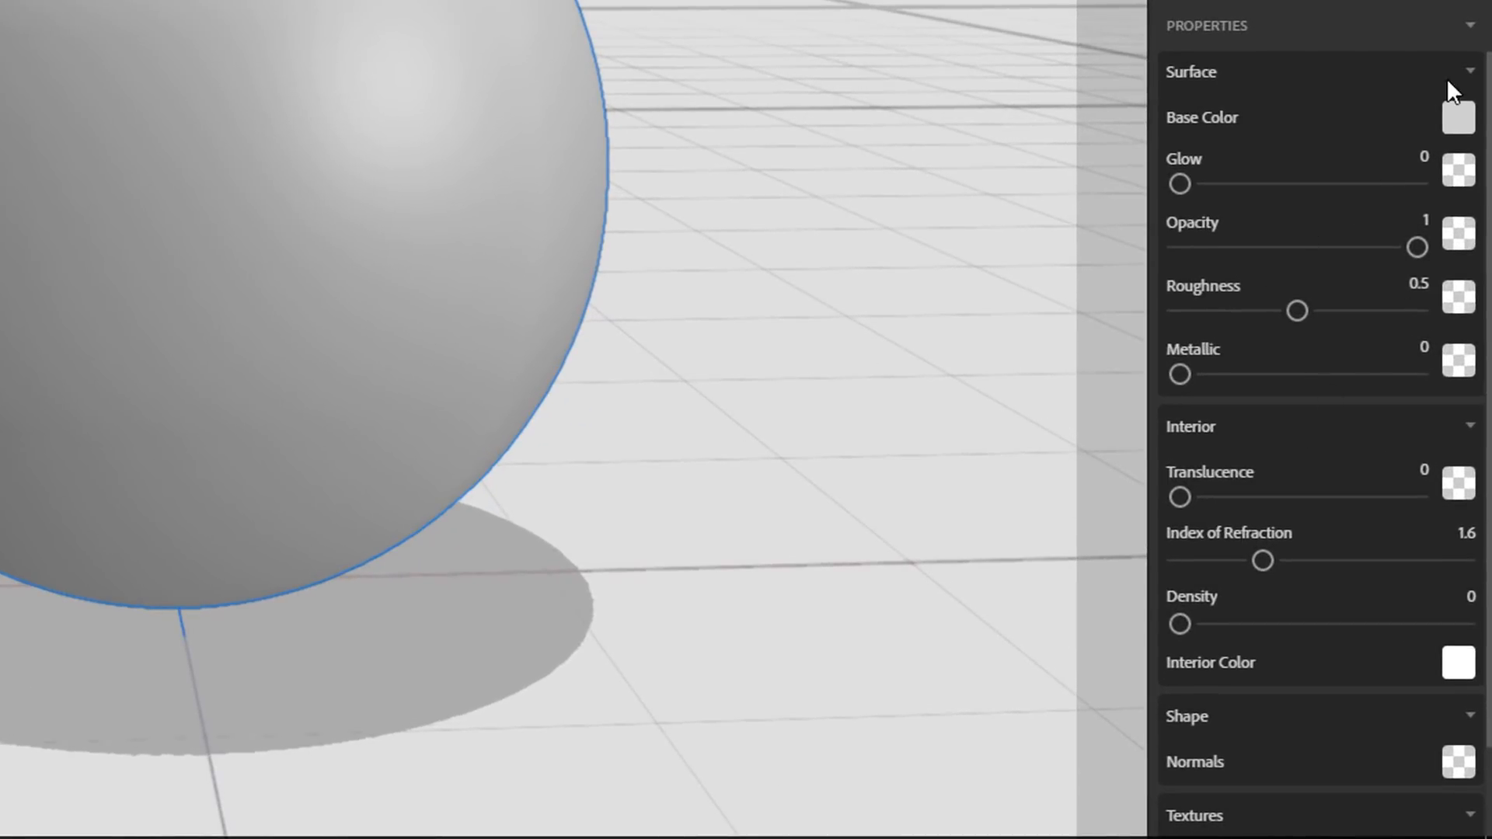
- Collapse the Surface, Interior, Shape and Textures property groups of the sphere's material
click(1471, 74)
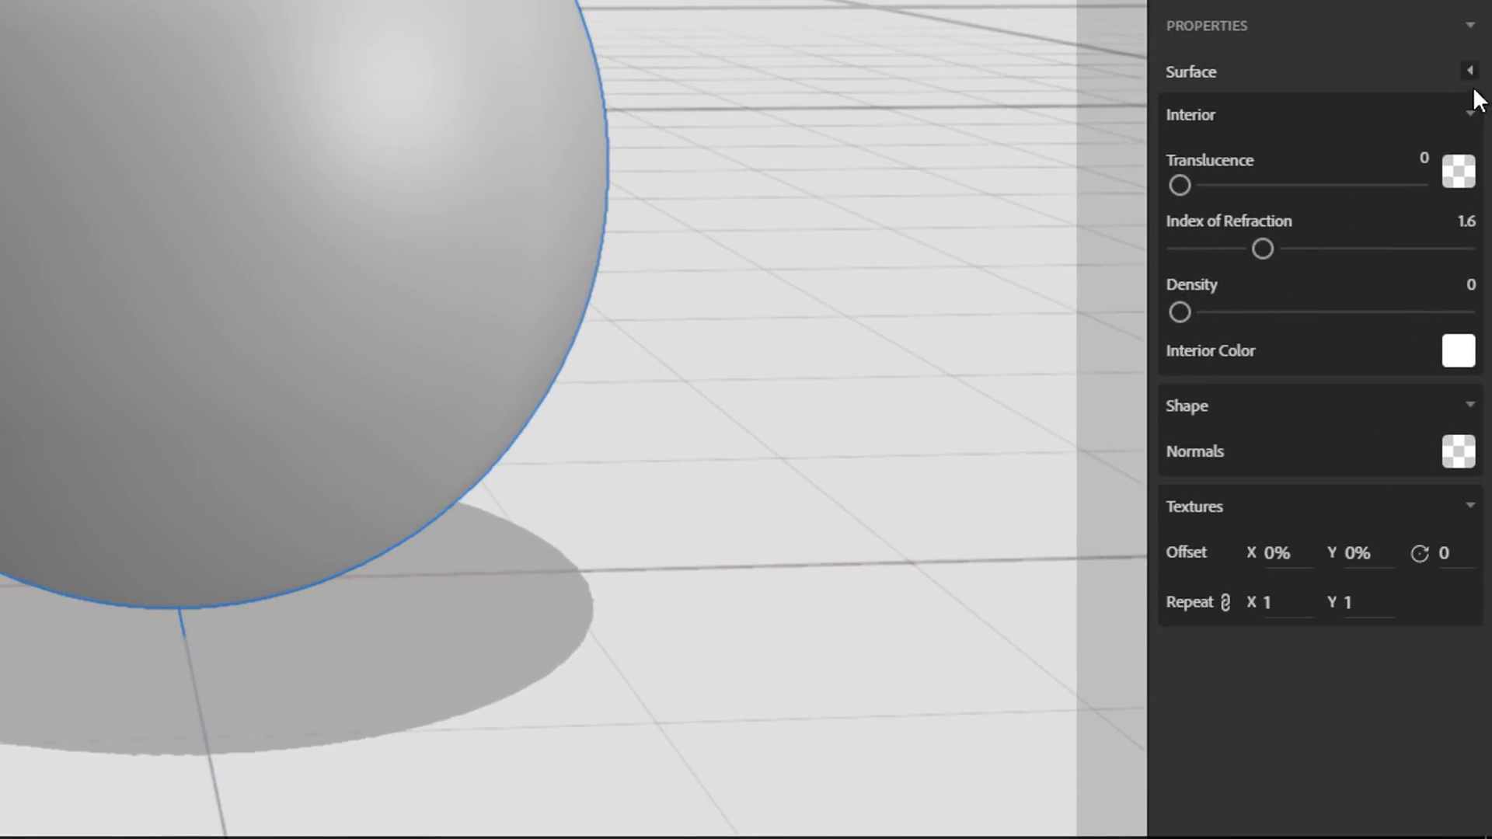
click(1469, 116)
click(1471, 159)
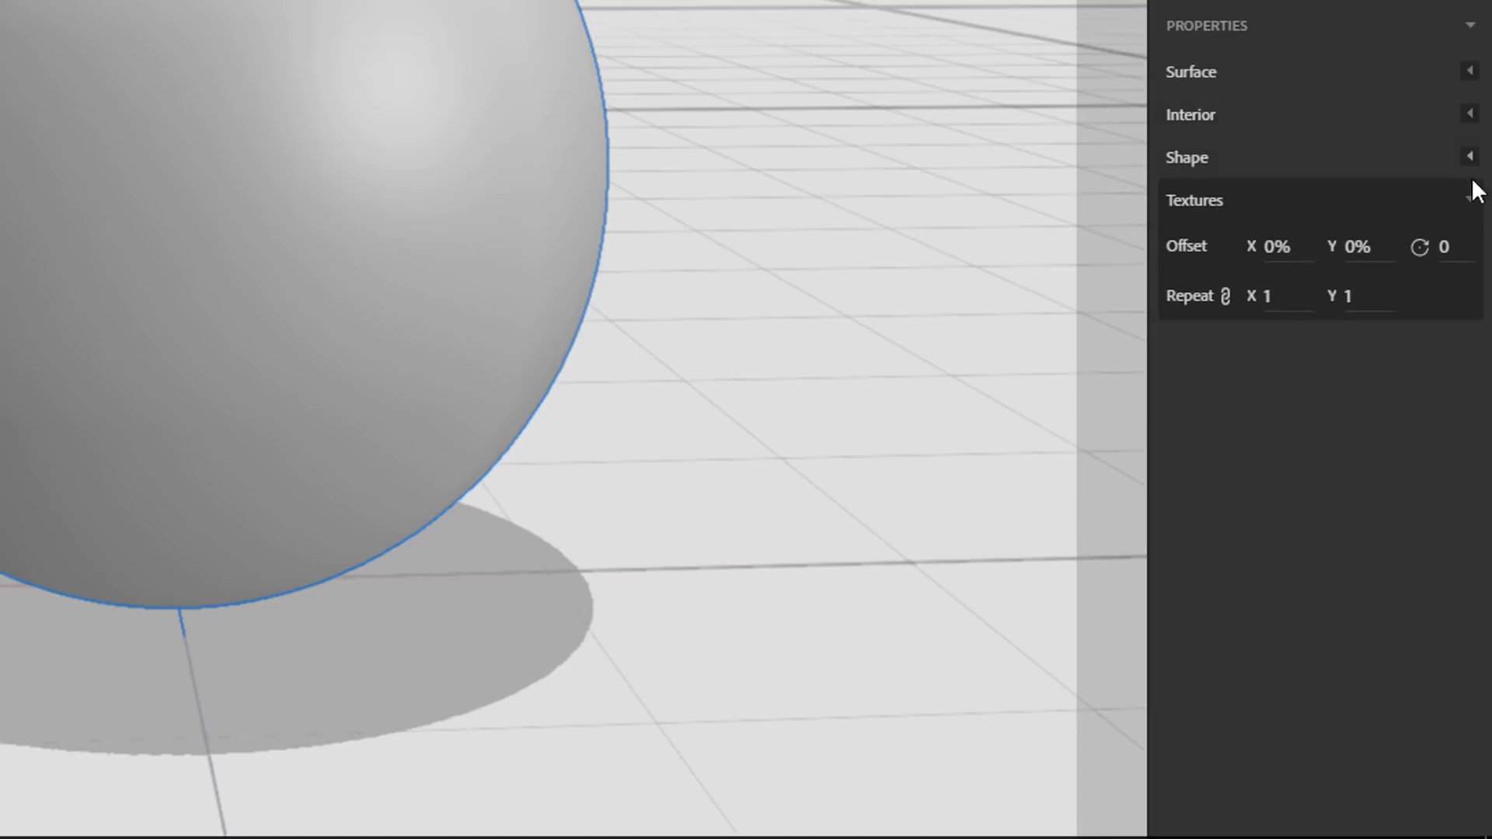
click(1470, 204)
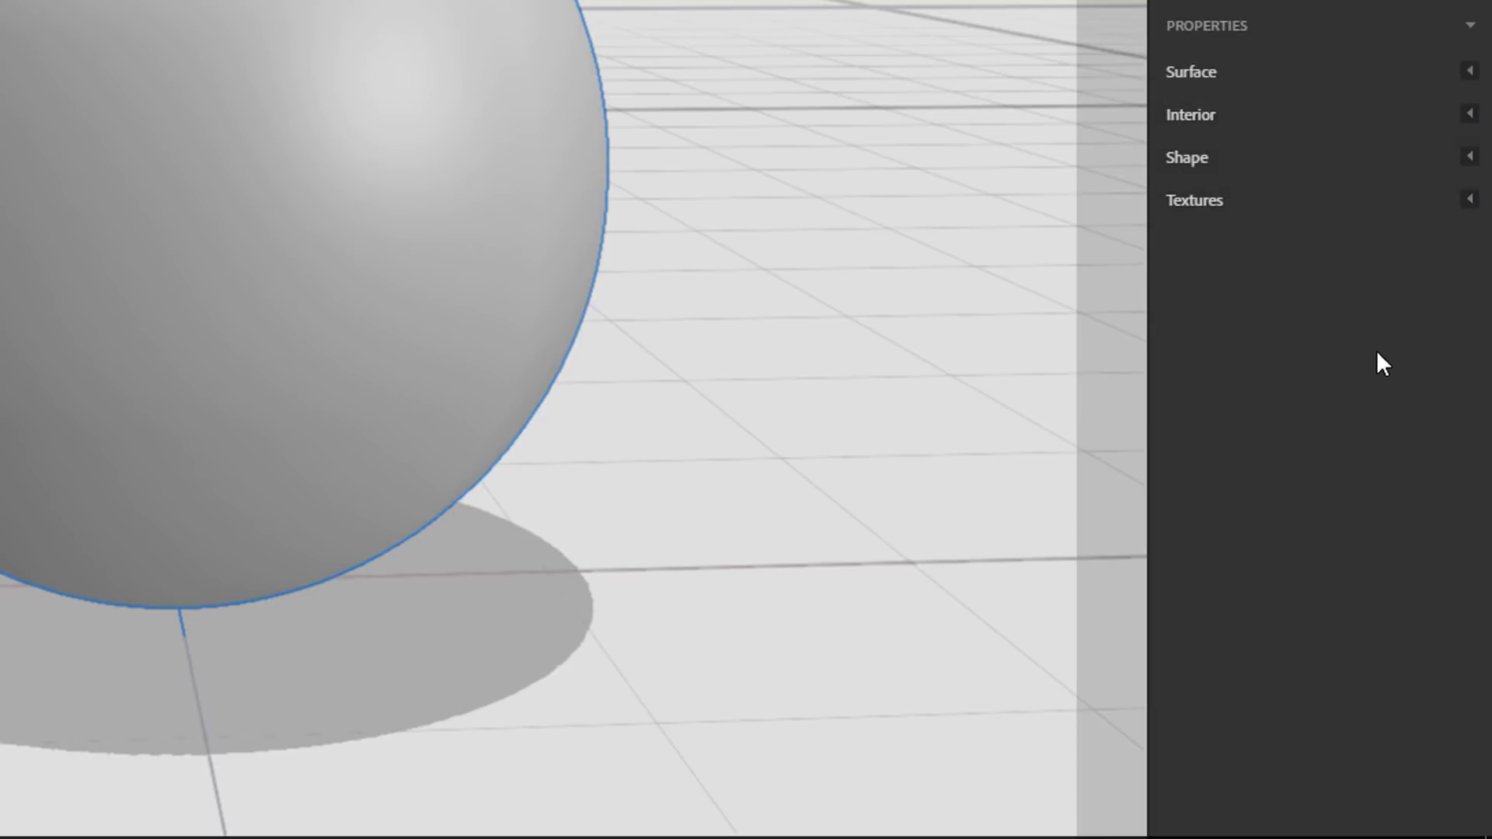
- Expand the Surface properties and set the sphere material's base color to bright red
click(1470, 74)
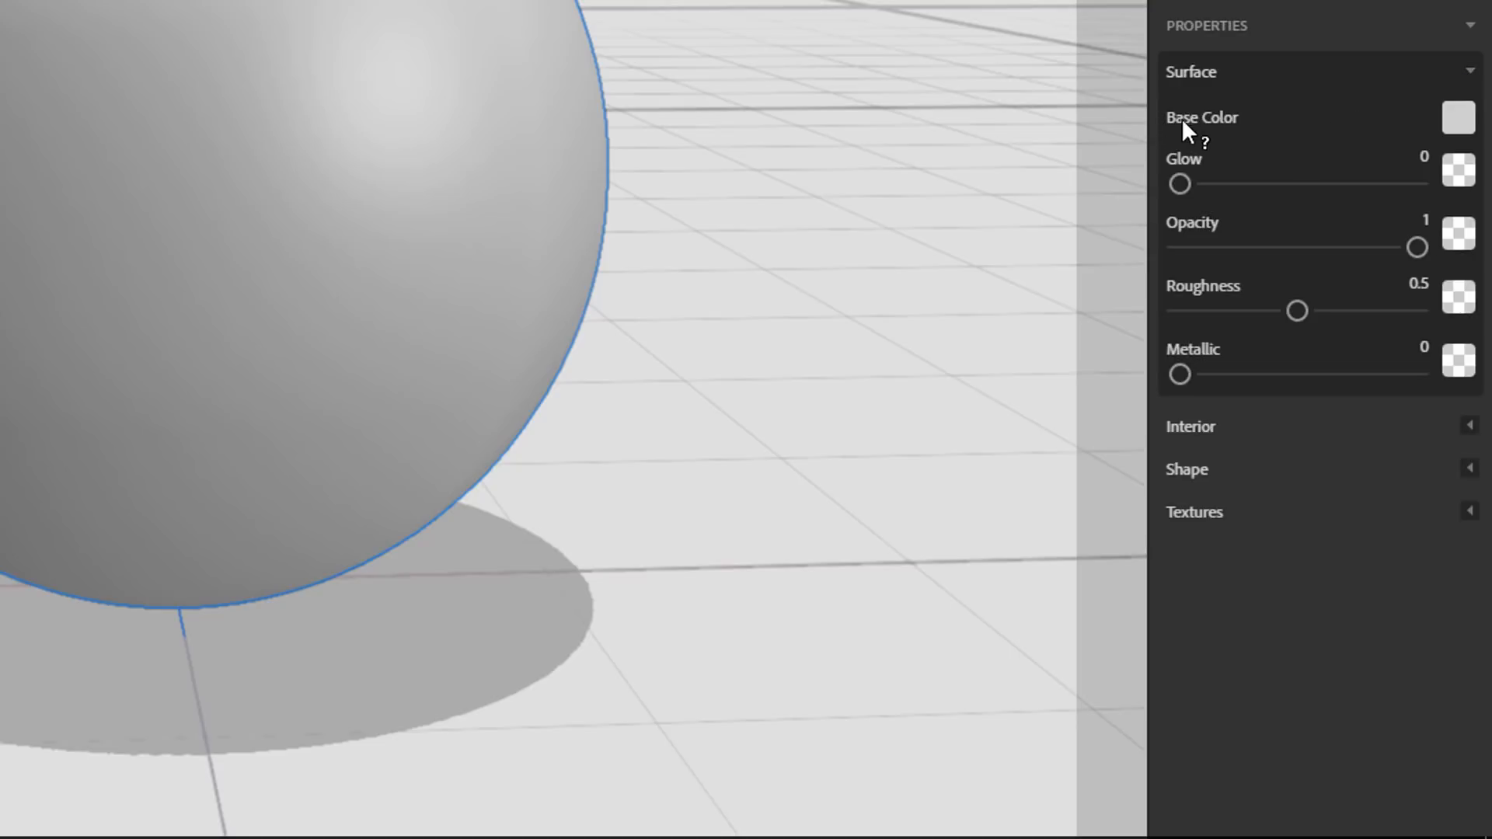
click(1459, 118)
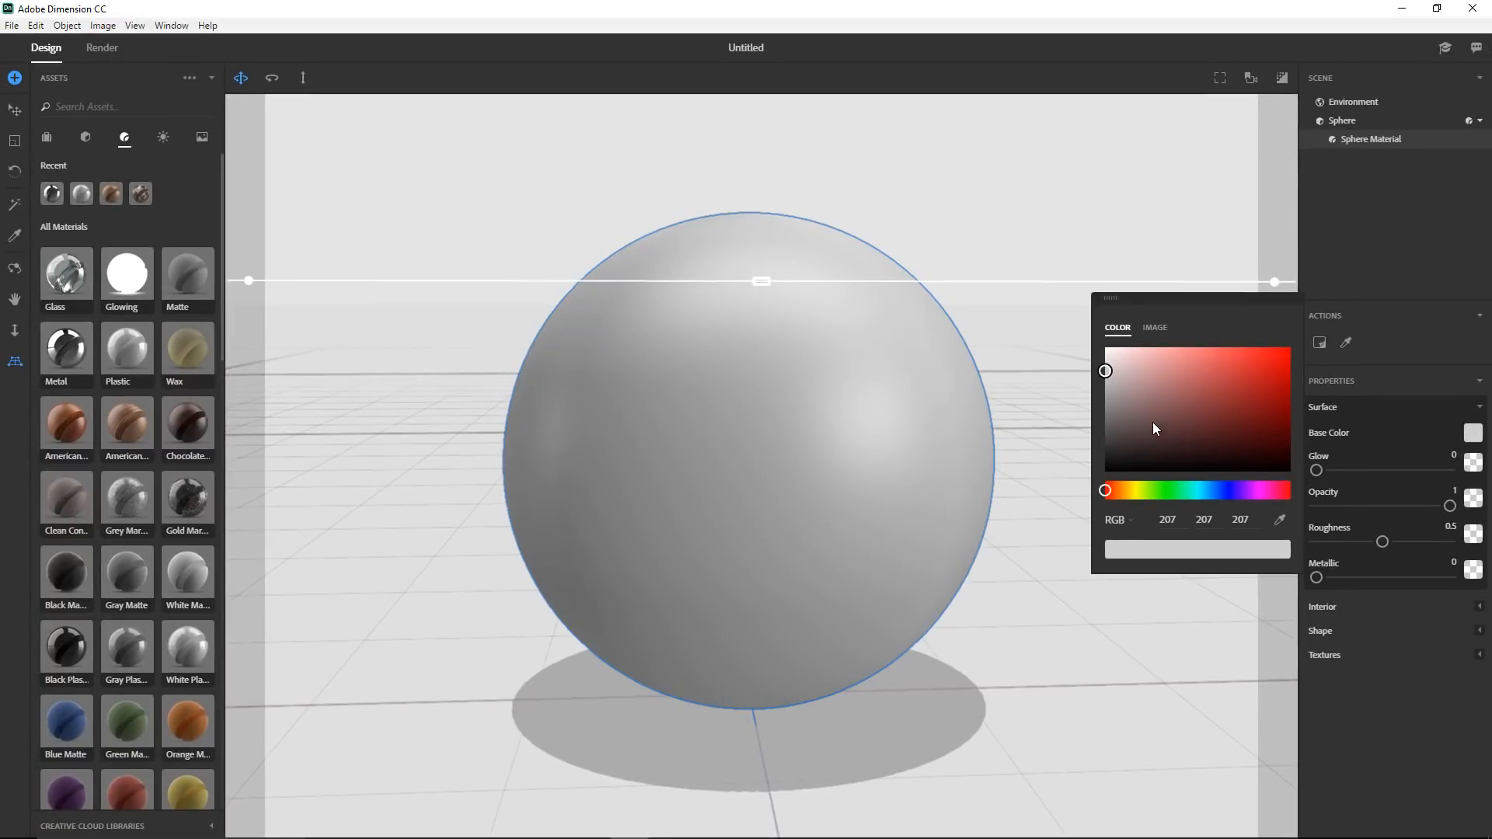
drag(1153, 424, 1264, 363)
click(1350, 446)
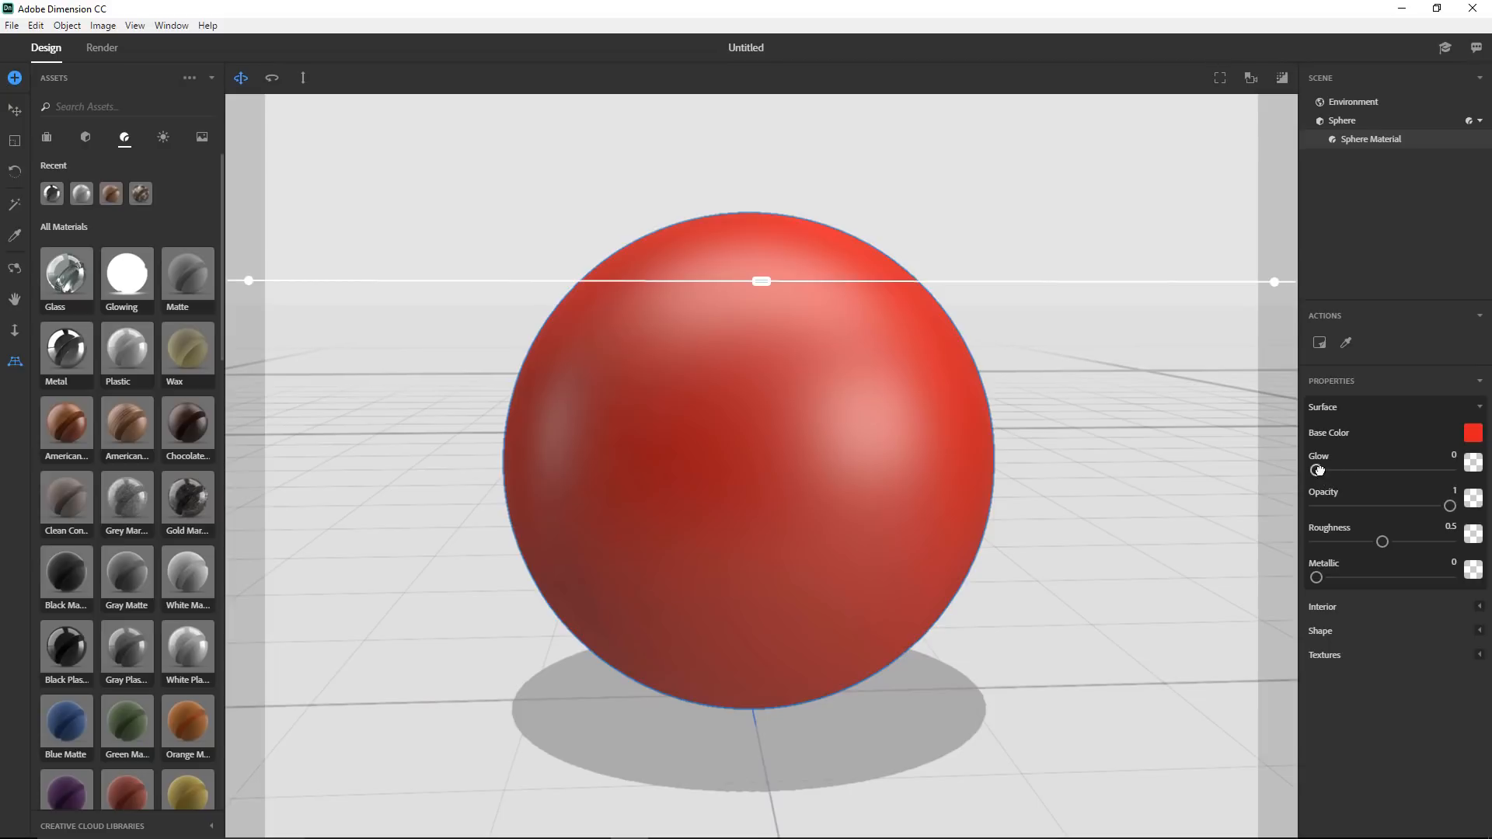
- Try lowering the opacity of the sphere's material and undo the change
drag(1450, 506, 1411, 506)
key(ctrl+z)
mouse_move(1320, 462)
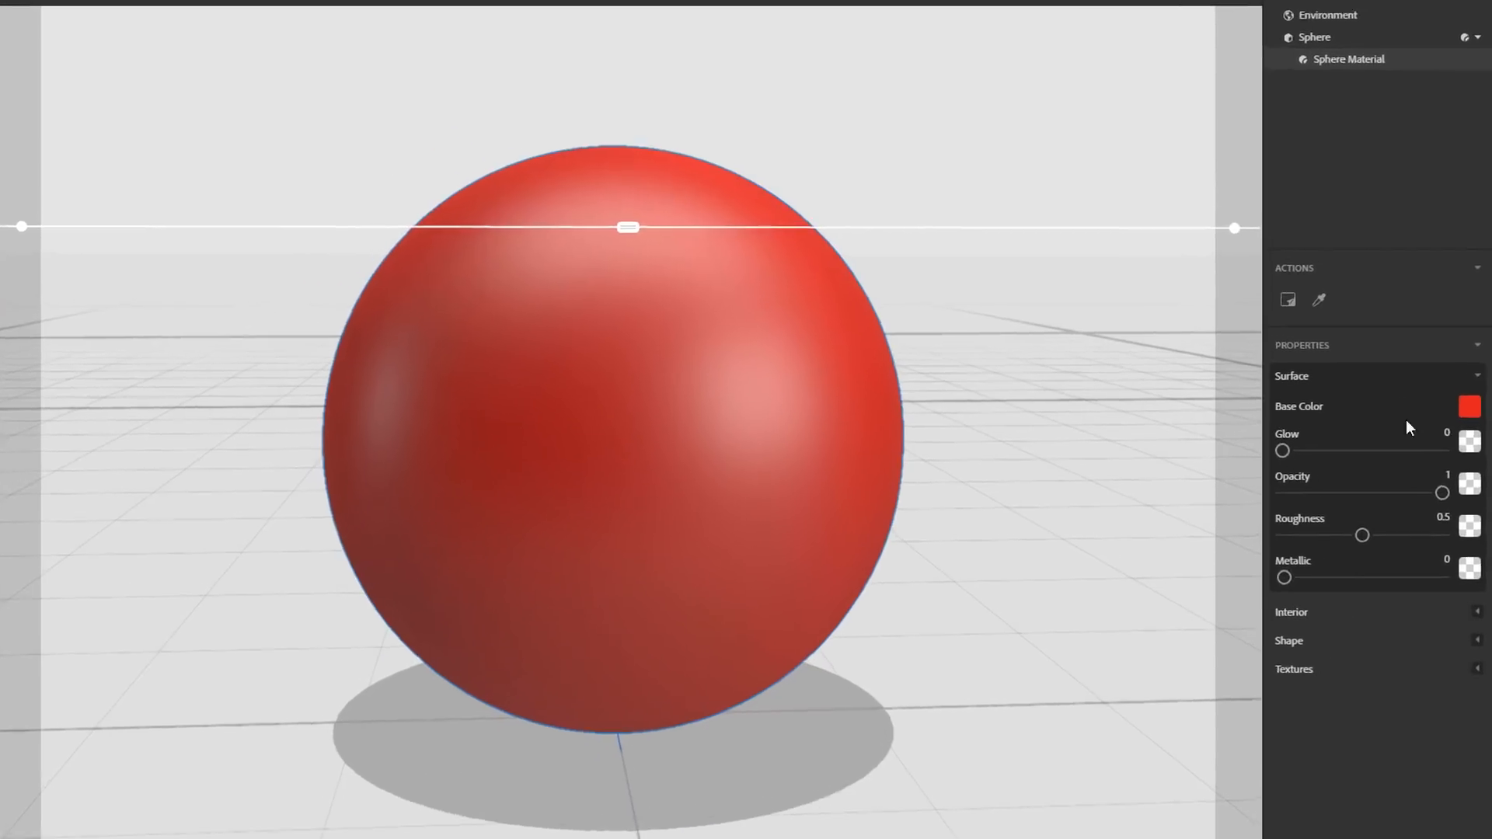
- Sample a light grey from the canvas as the material's base color, and replace it with bright red, RGB 237, 9, 9
click(1473, 433)
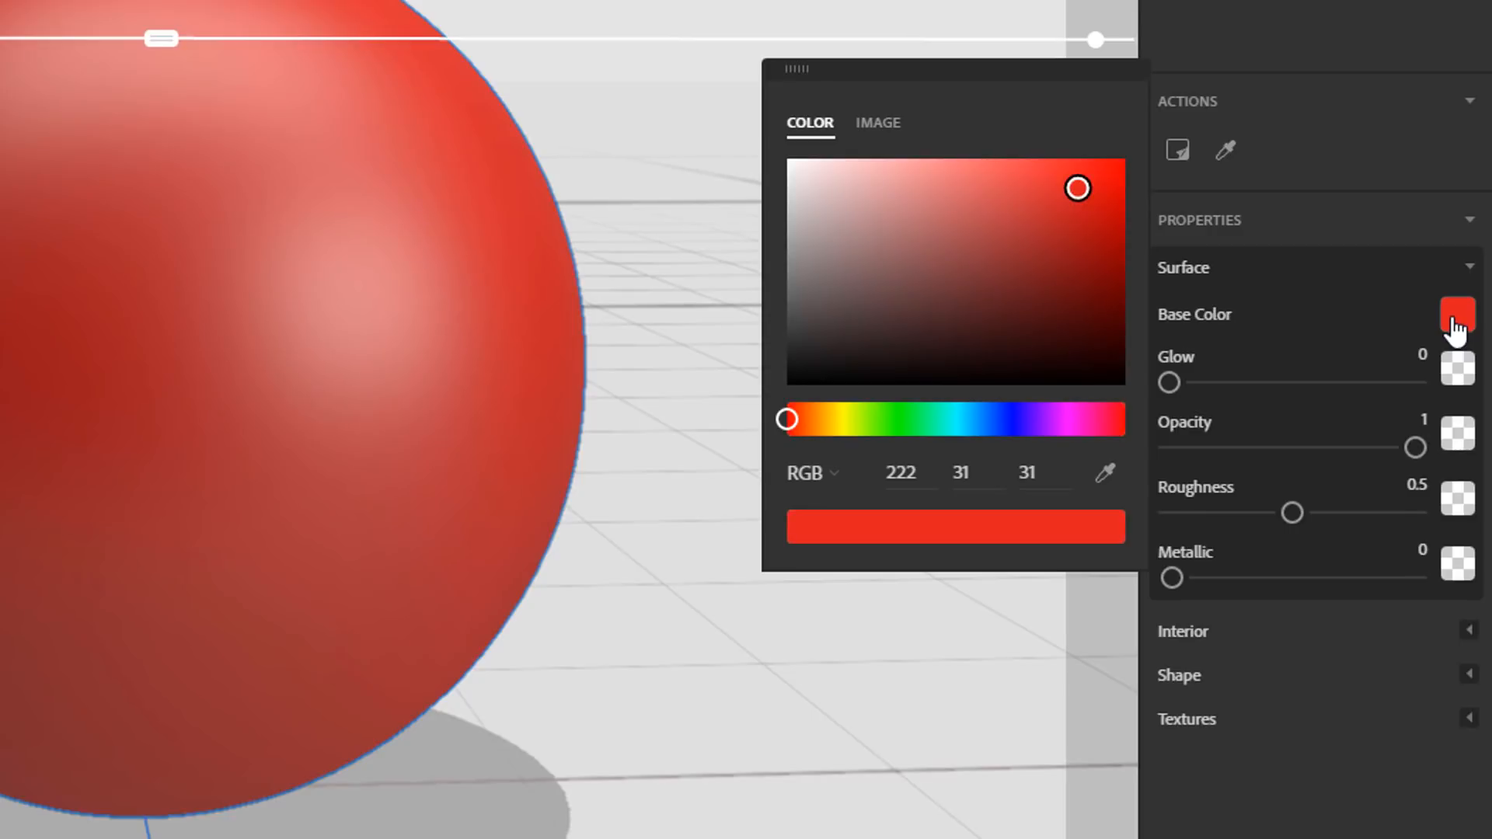
click(825, 477)
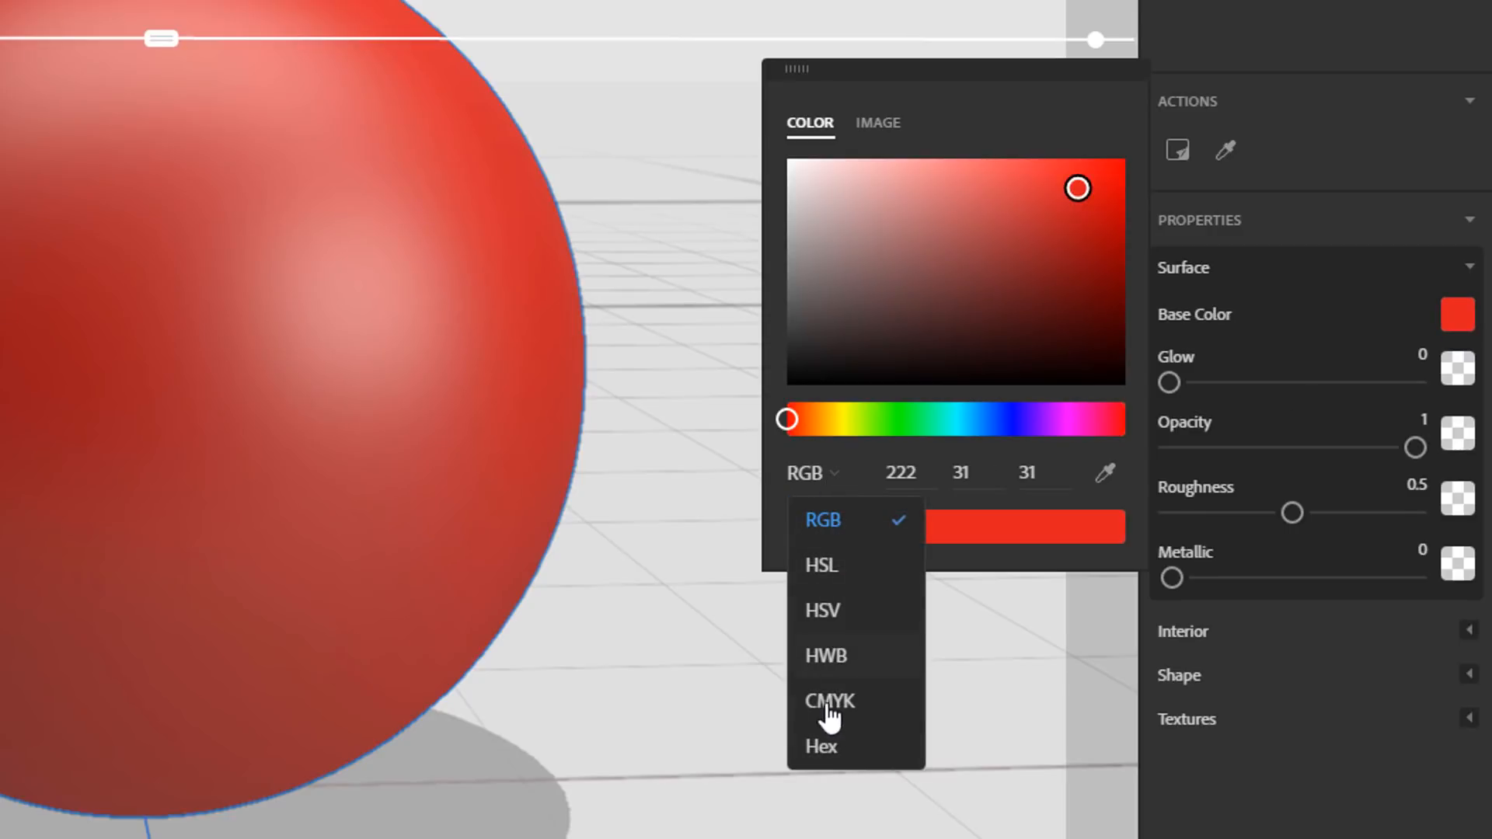
click(1105, 471)
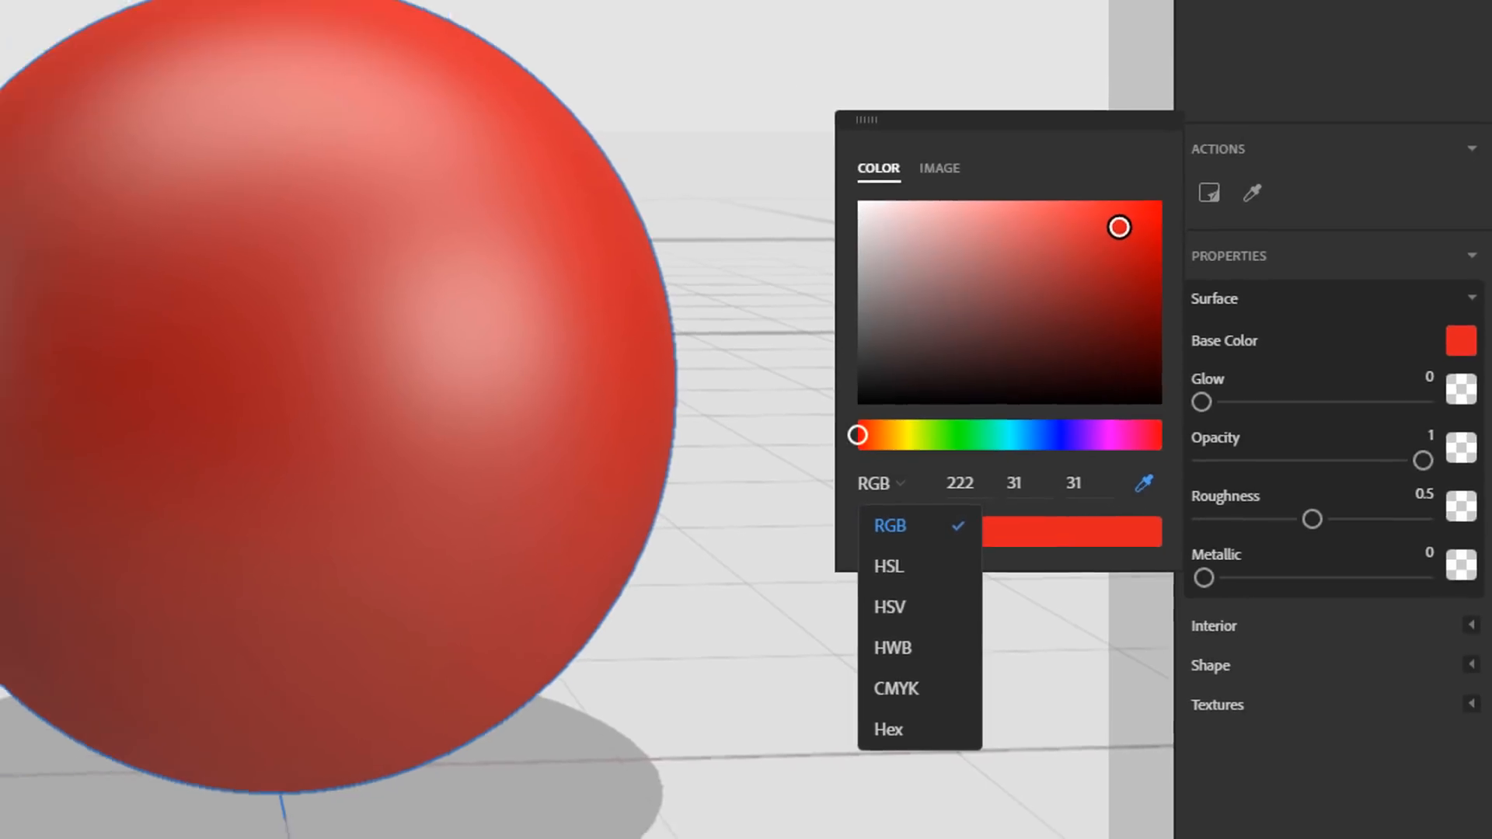
click(622, 44)
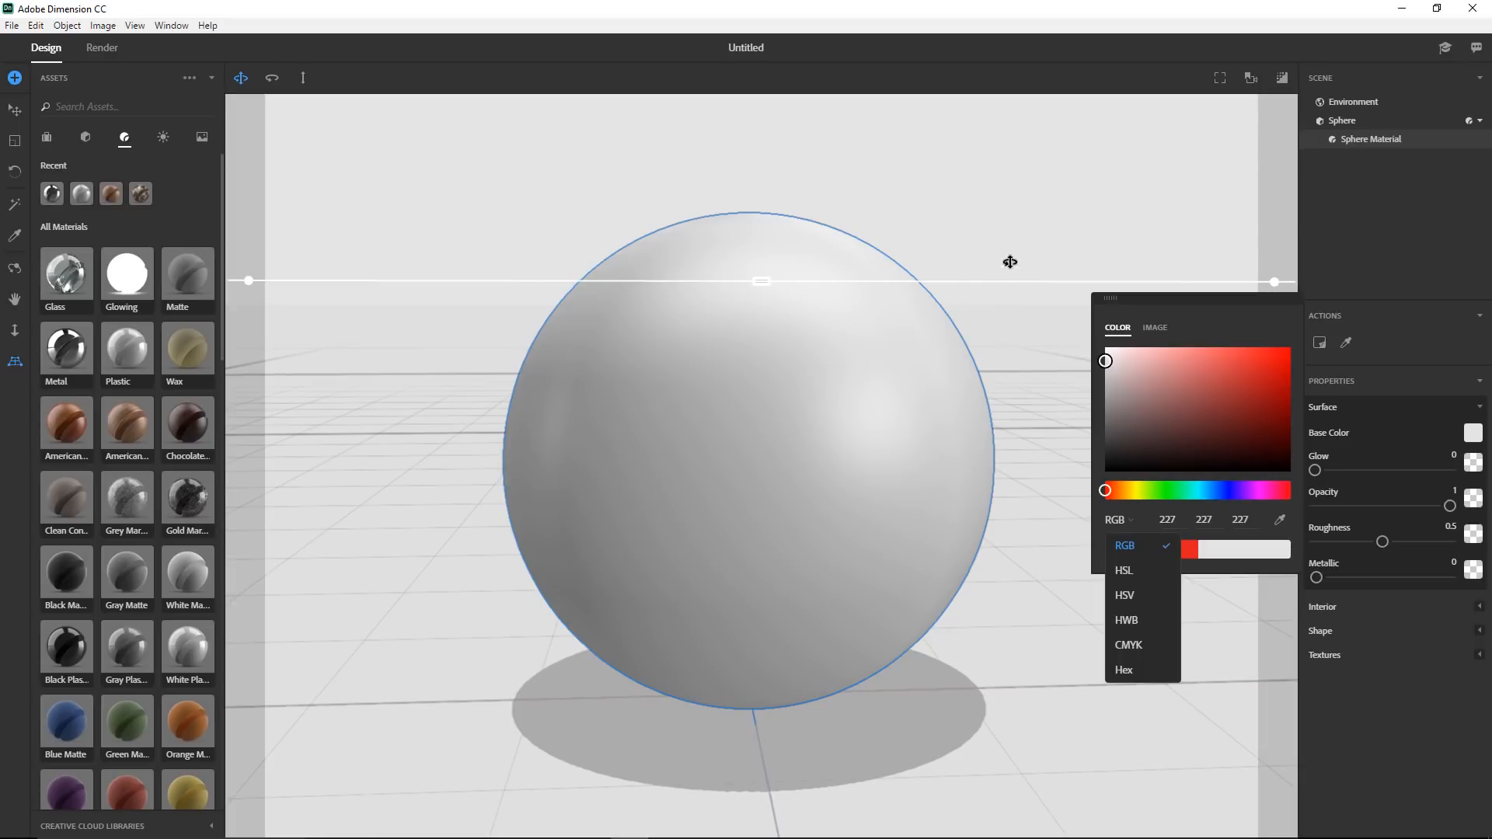
click(1263, 361)
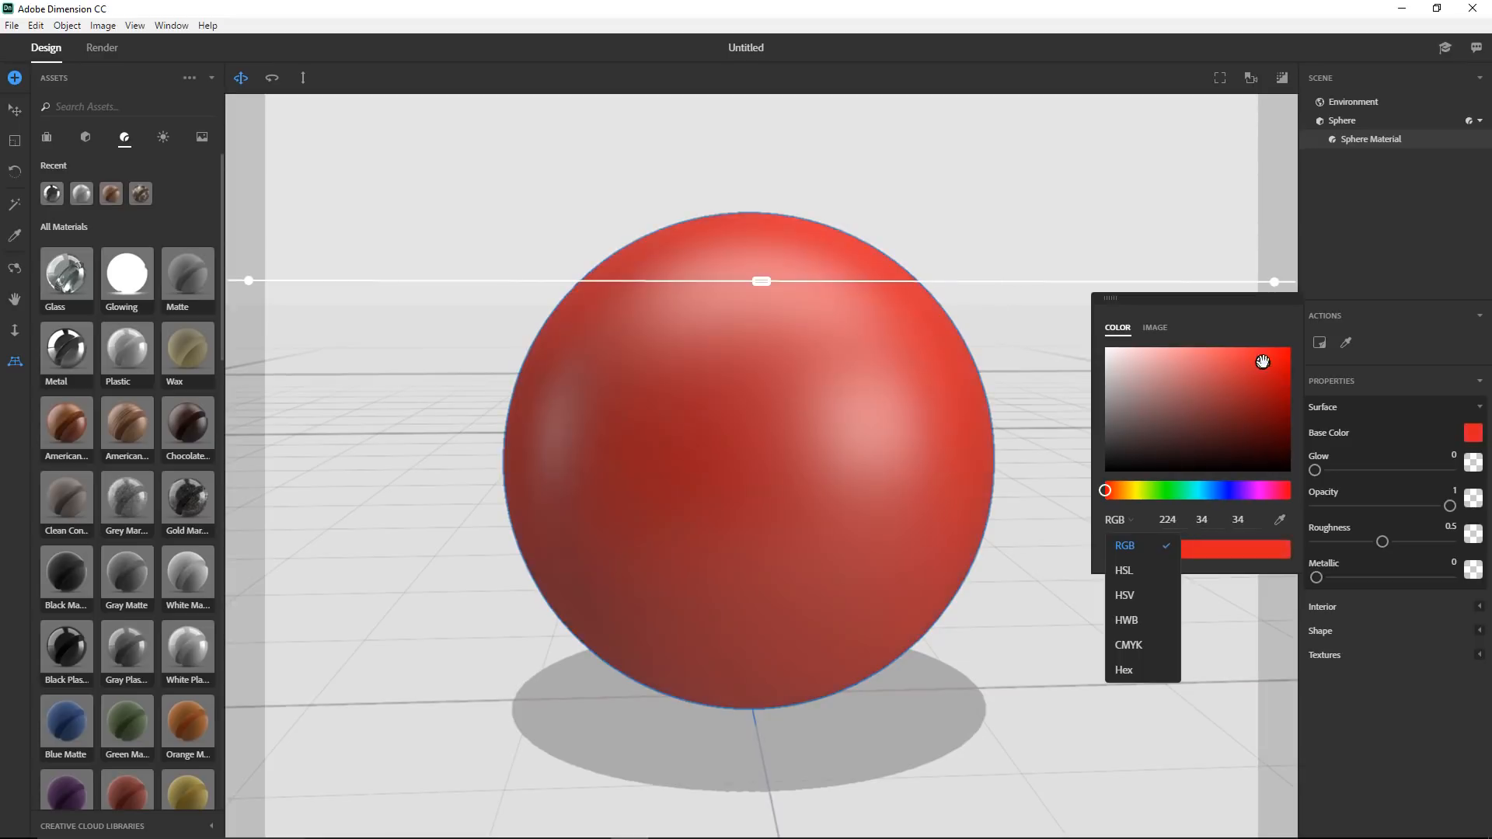
drag(1262, 362, 1283, 356)
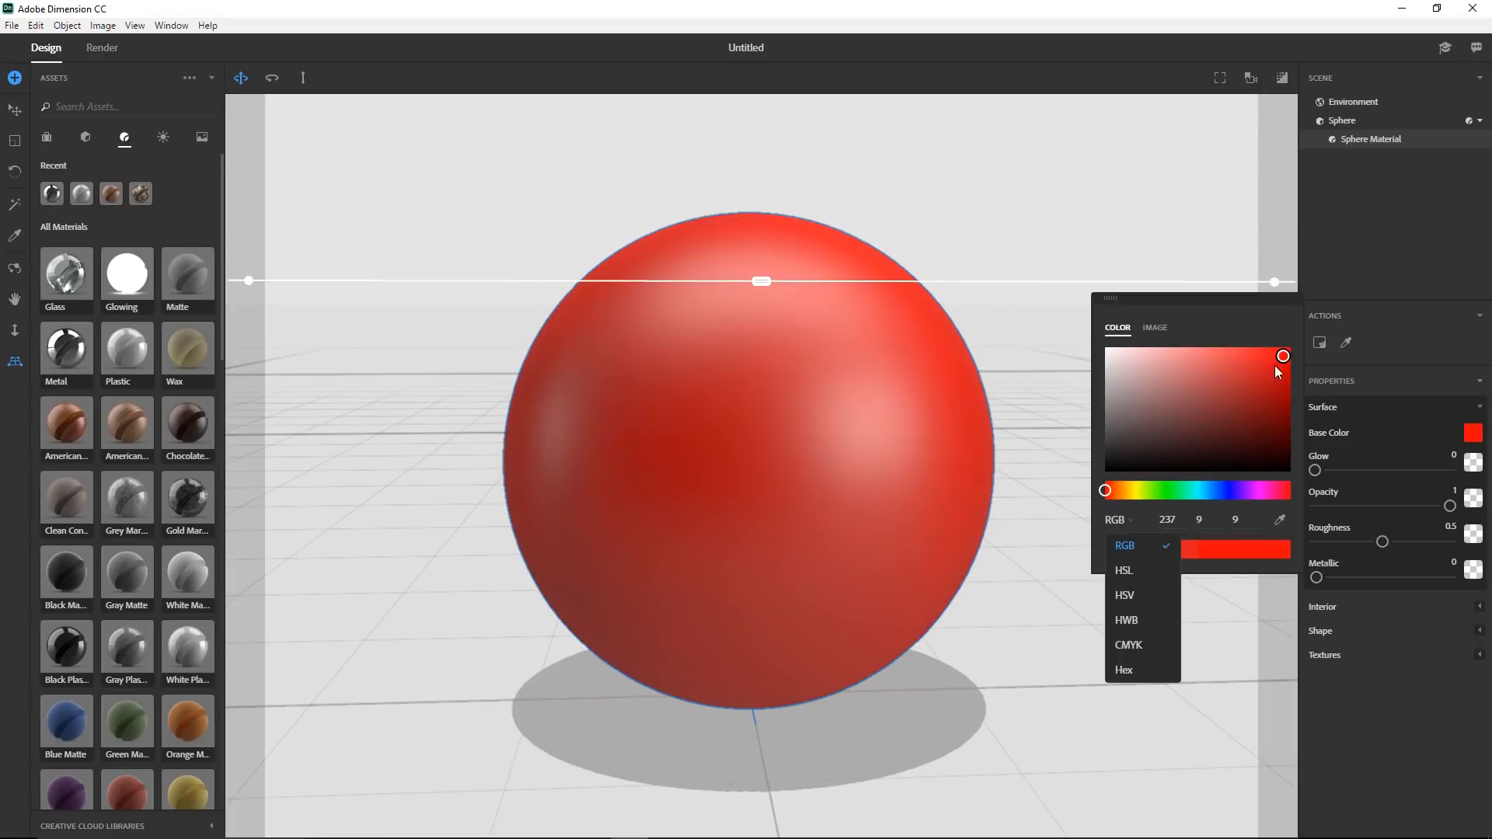
- Use the image groupofpeoplejumpingatbeach.jpg as the base color of the sphere's material
click(1162, 335)
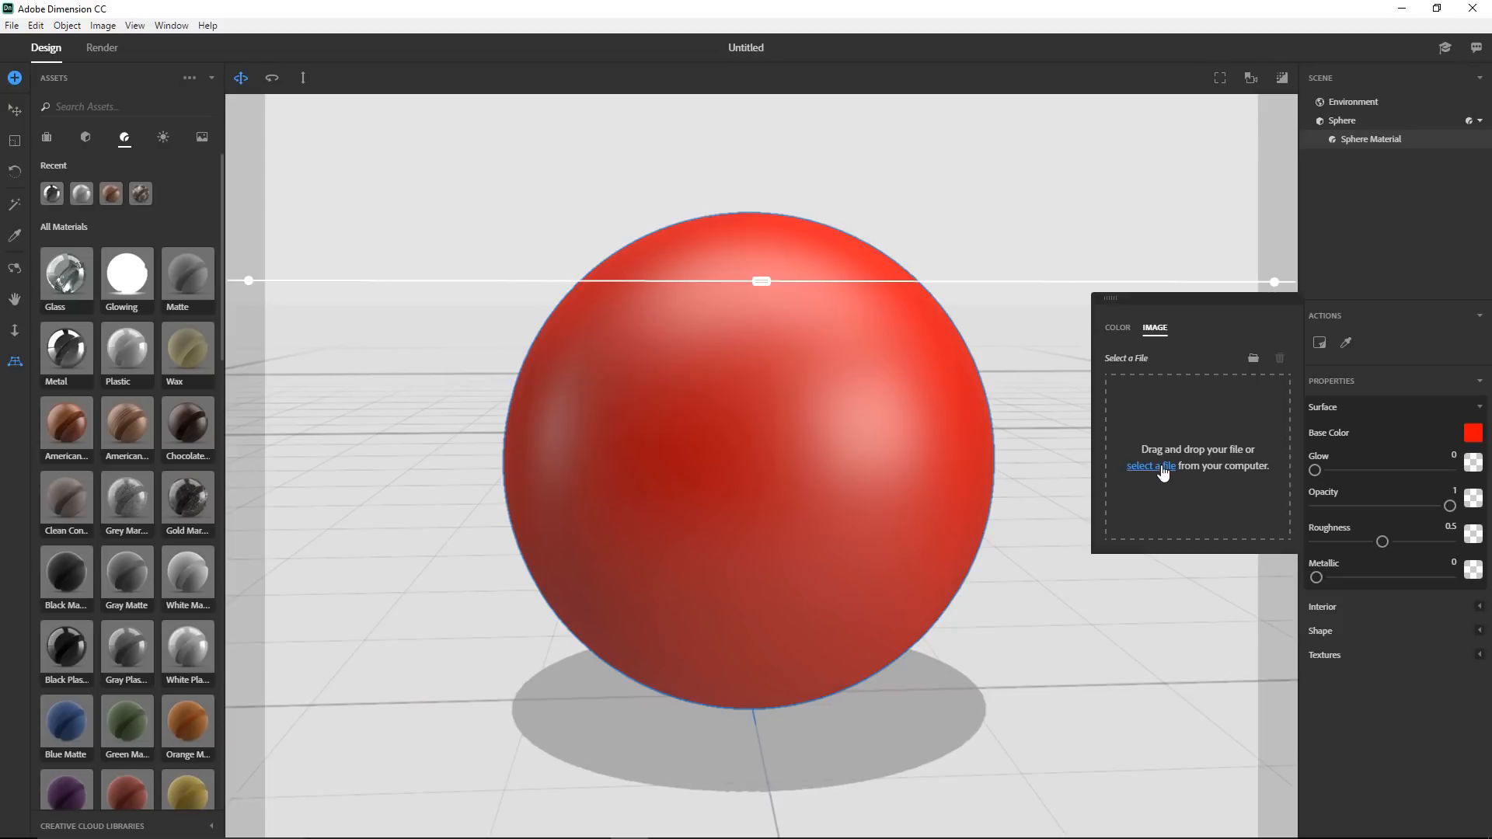
click(1253, 360)
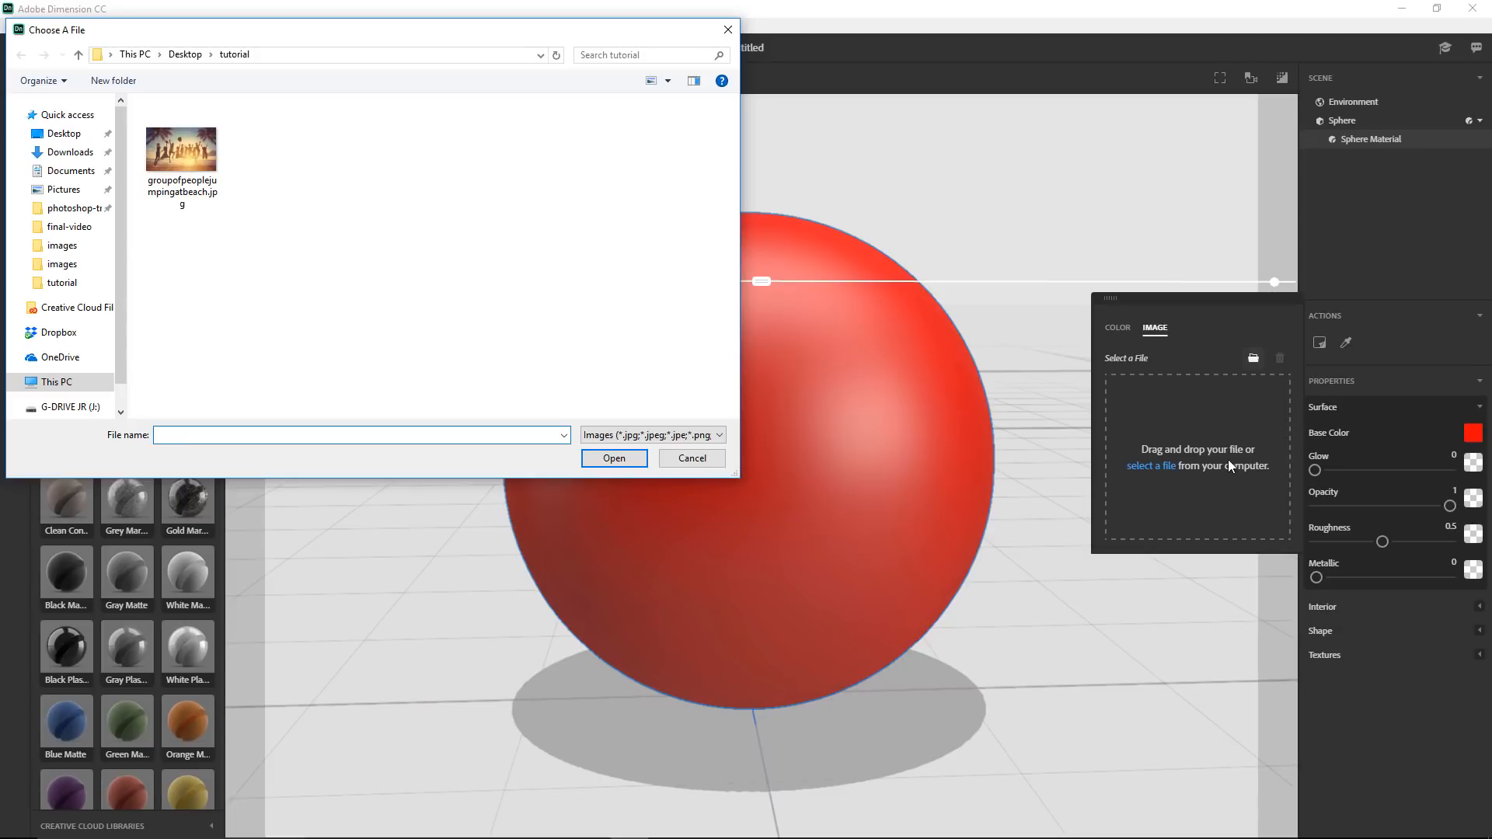
click(197, 157)
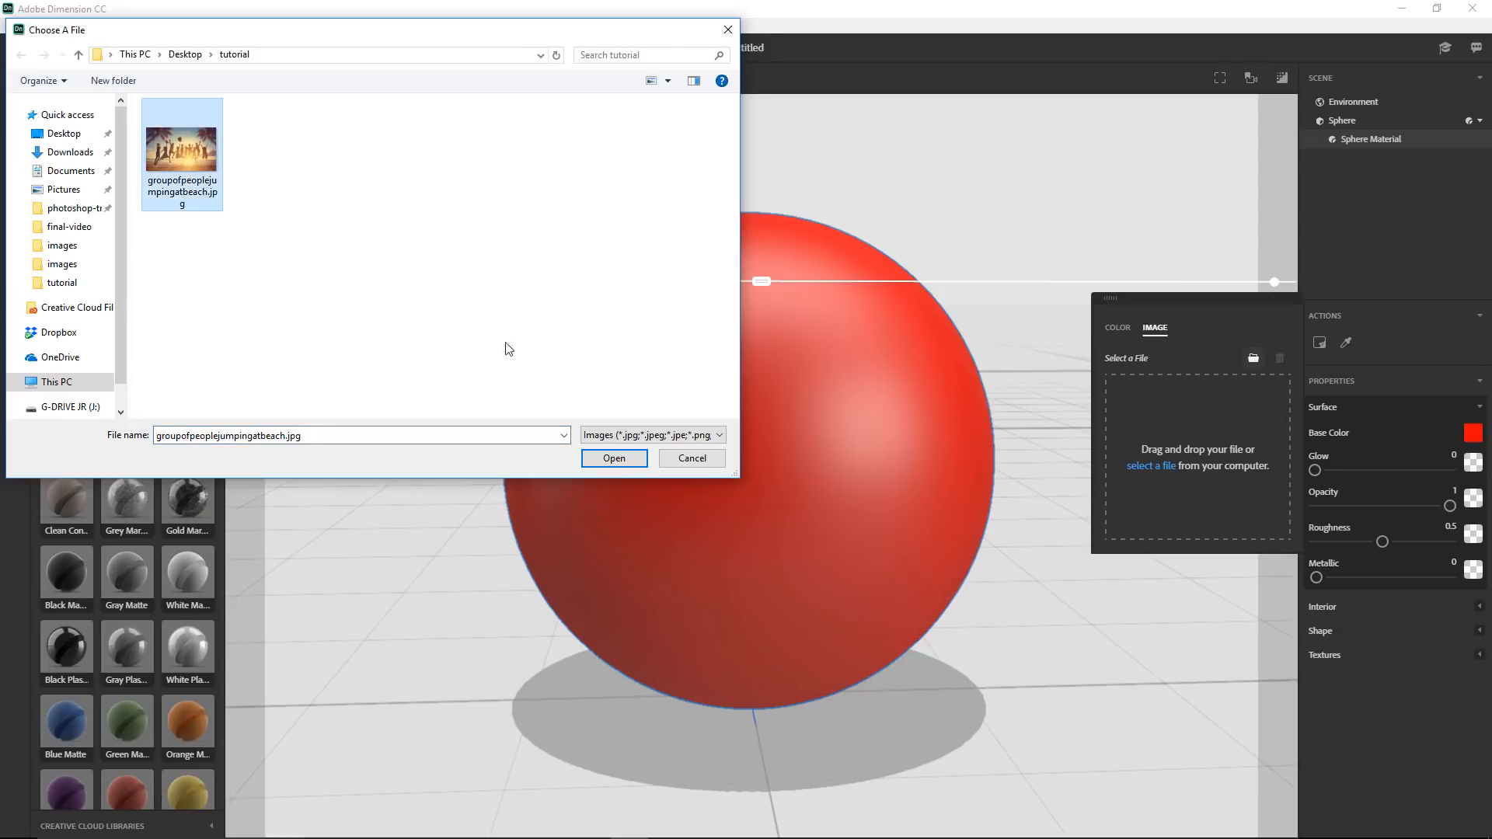
click(612, 459)
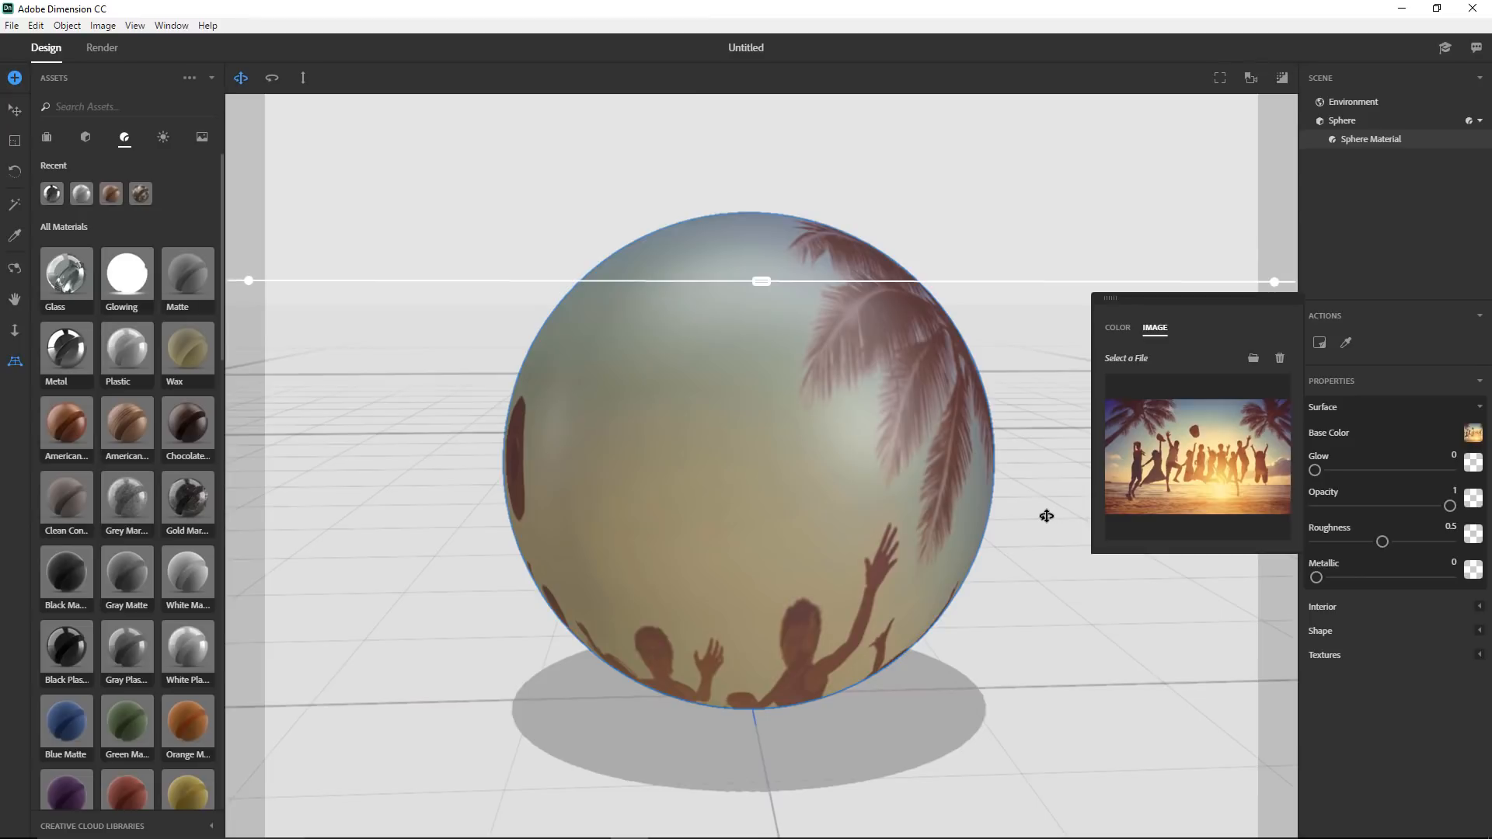
click(1380, 385)
click(1374, 823)
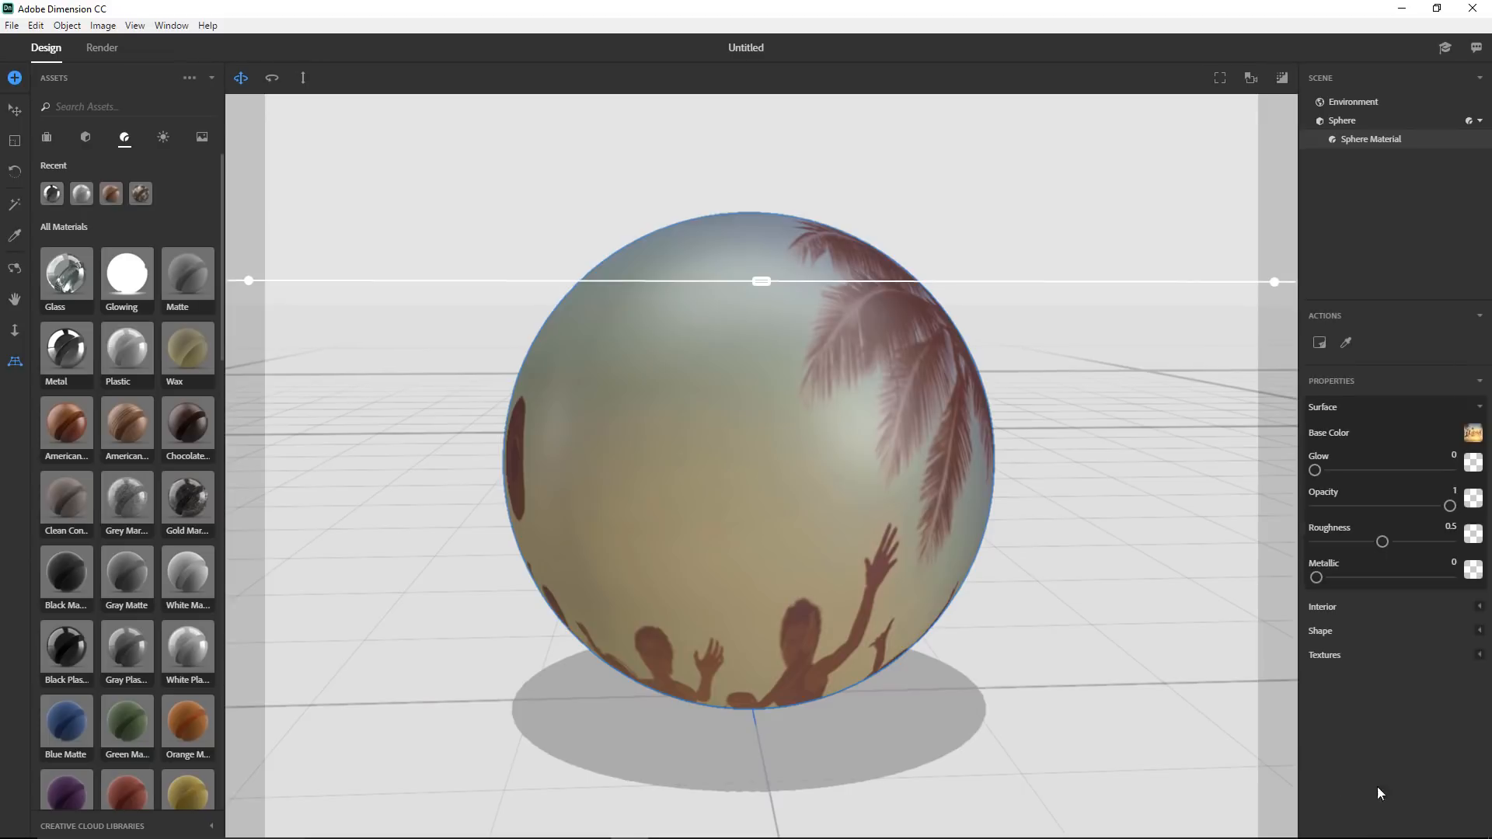
- Expand the Textures properties and set the image offset to X -6%, Y 73% and the linked repeat to 10.7
click(1480, 657)
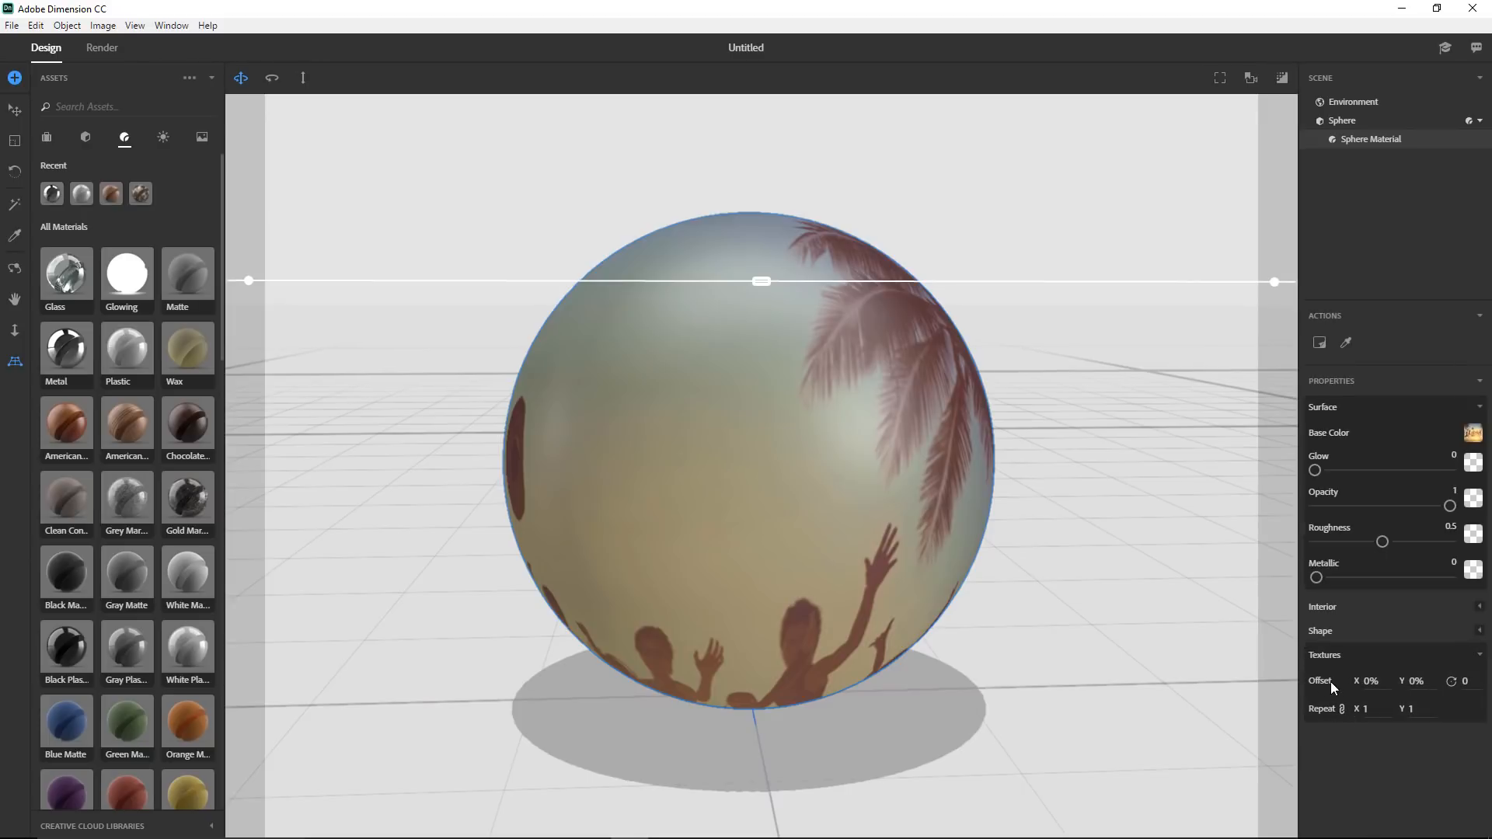
drag(1355, 681, 1459, 682)
mouse_move(1358, 709)
mouse_down()
mouse_move(1405, 709)
mouse_move(1360, 708)
mouse_up()
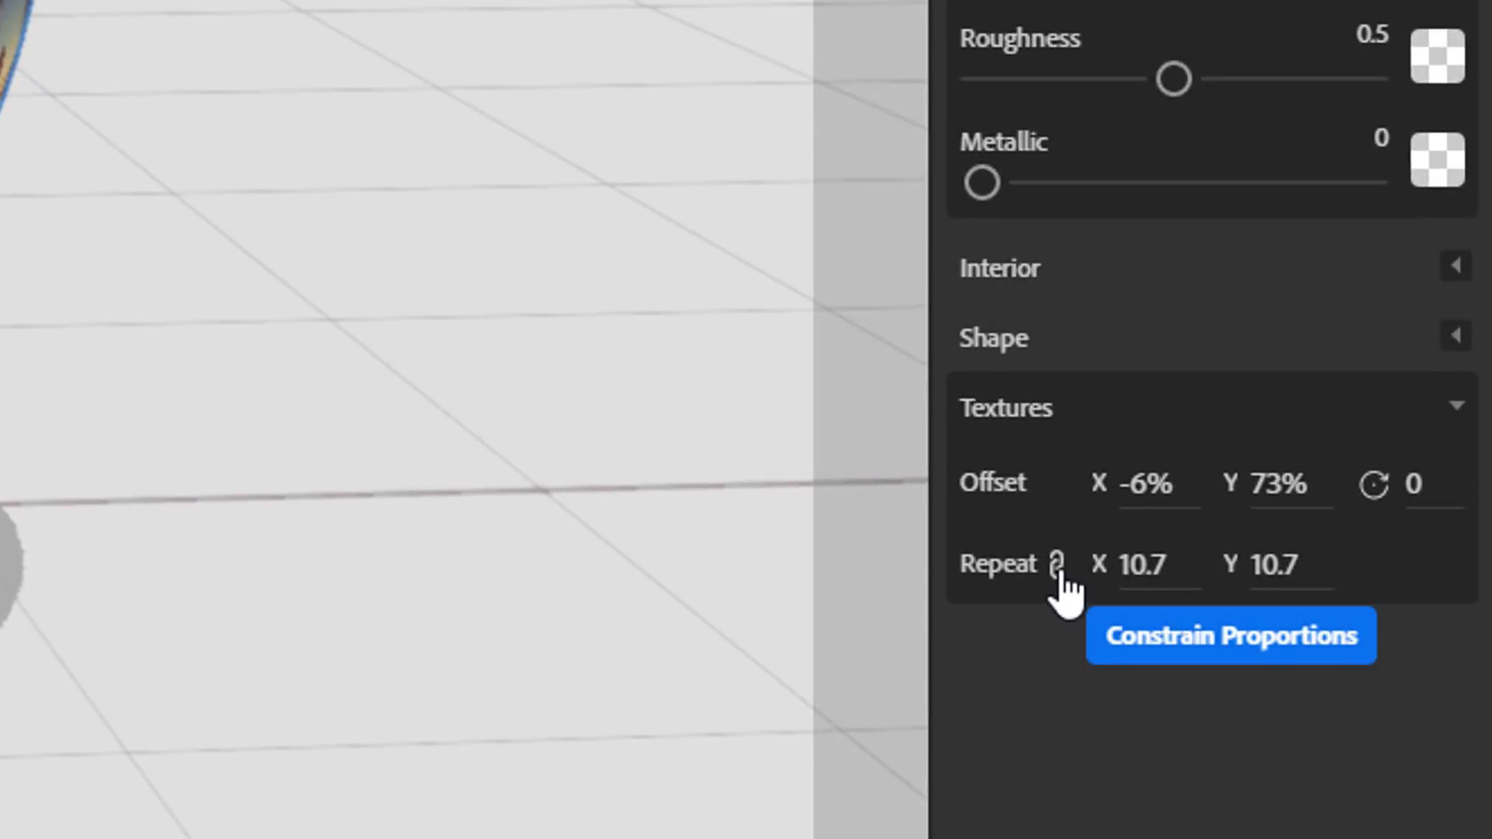
- Unlink the texture repeat proportions and set the X repeat to 24.2
click(1060, 574)
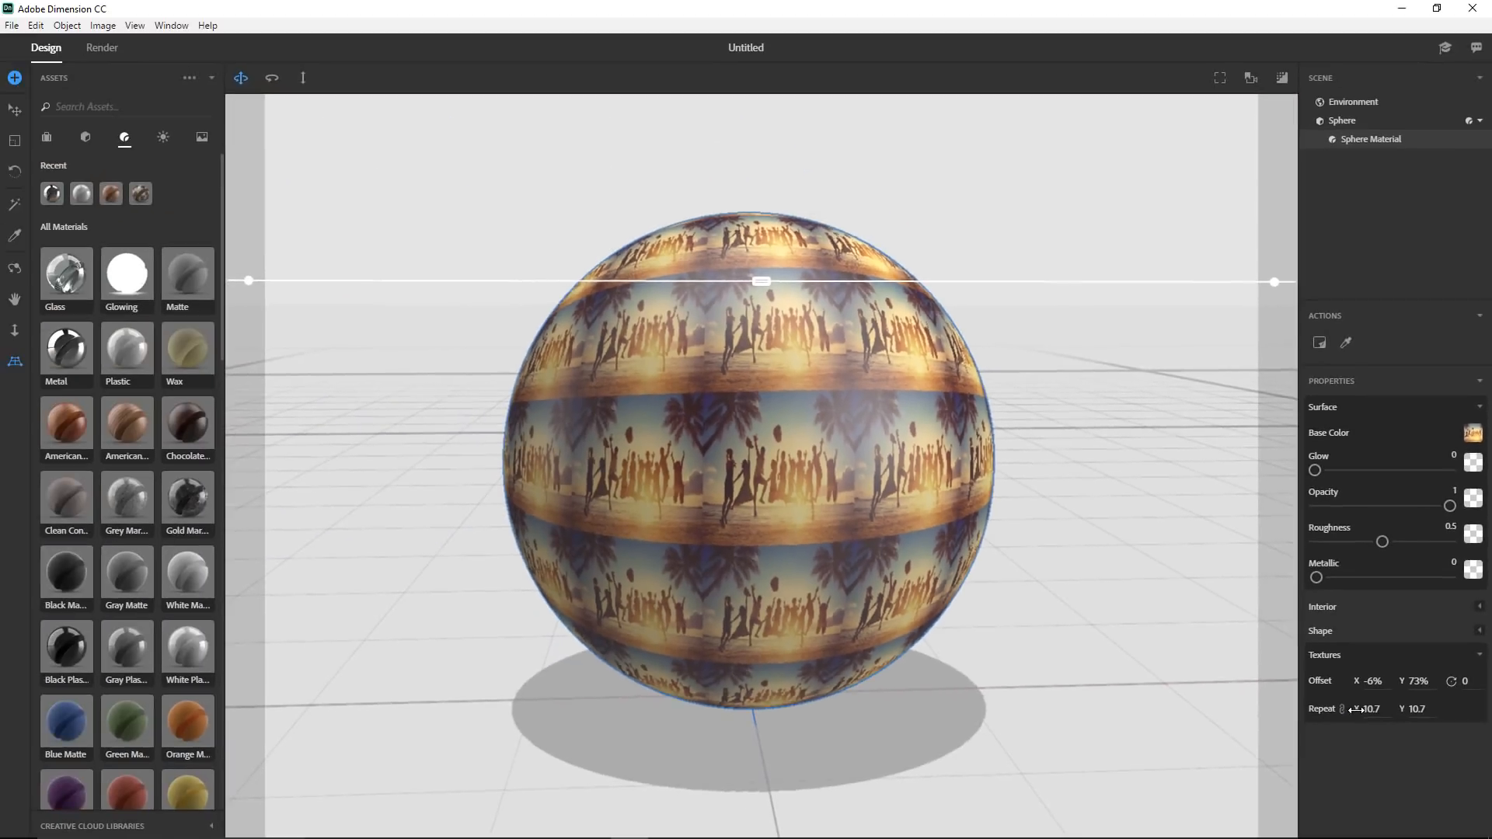
drag(1099, 565, 1117, 565)
drag(1372, 709, 1470, 708)
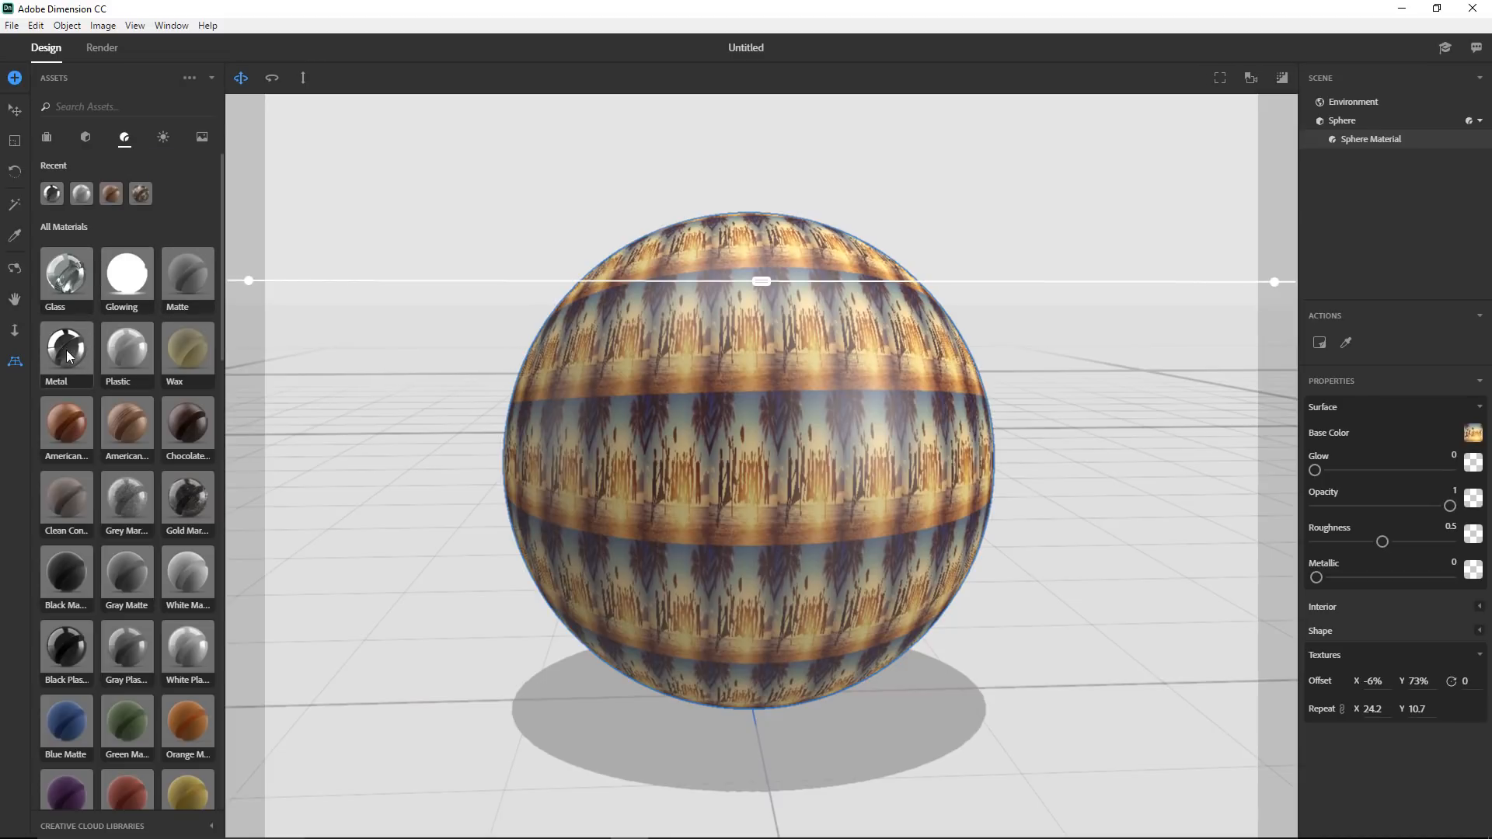
- Apply the Metal starter material to the sphere and browse the other starter materials
drag(67, 362, 639, 471)
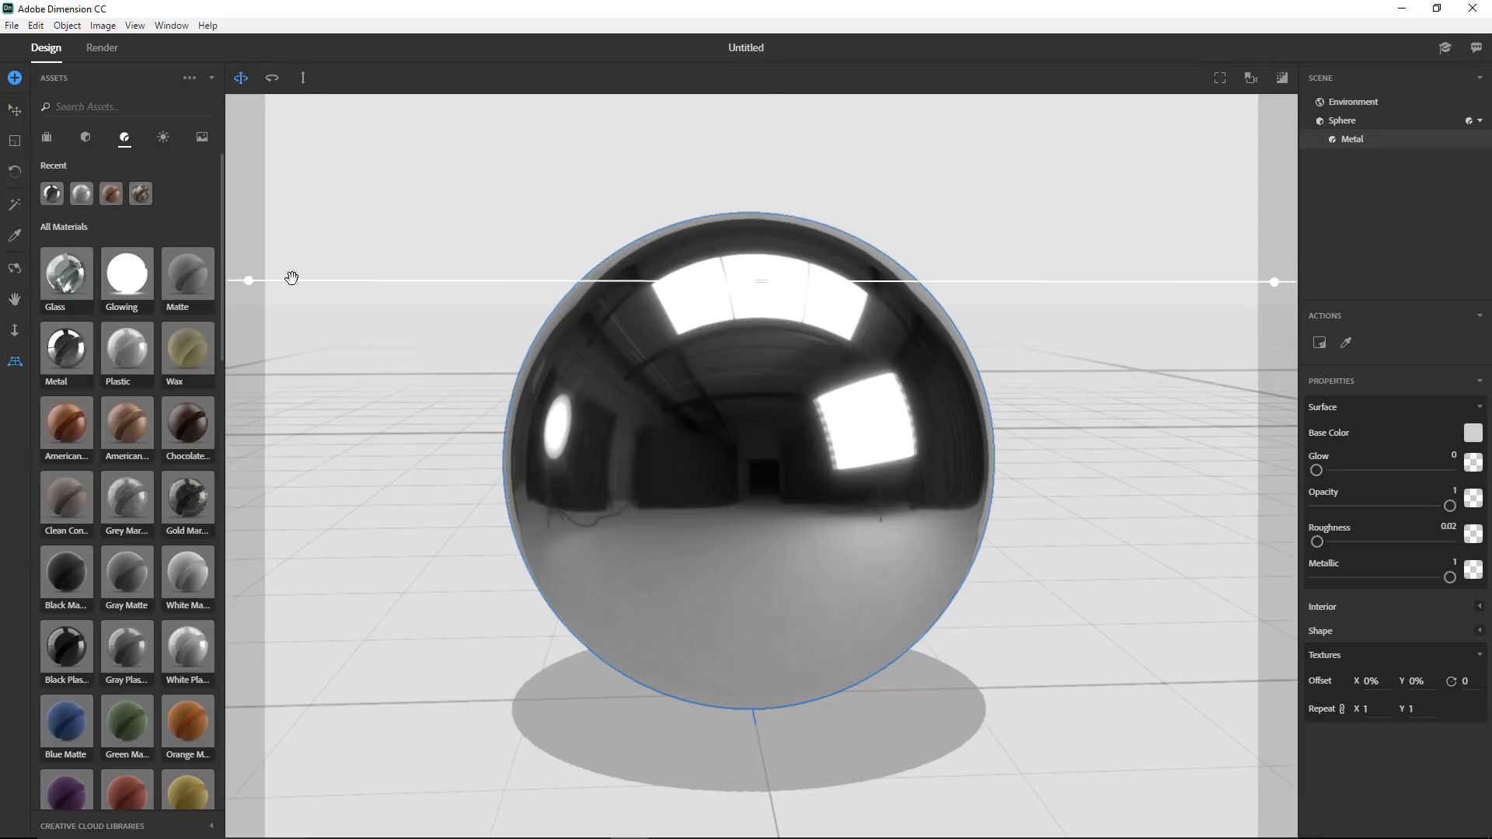
scroll(220, 325, down, 3)
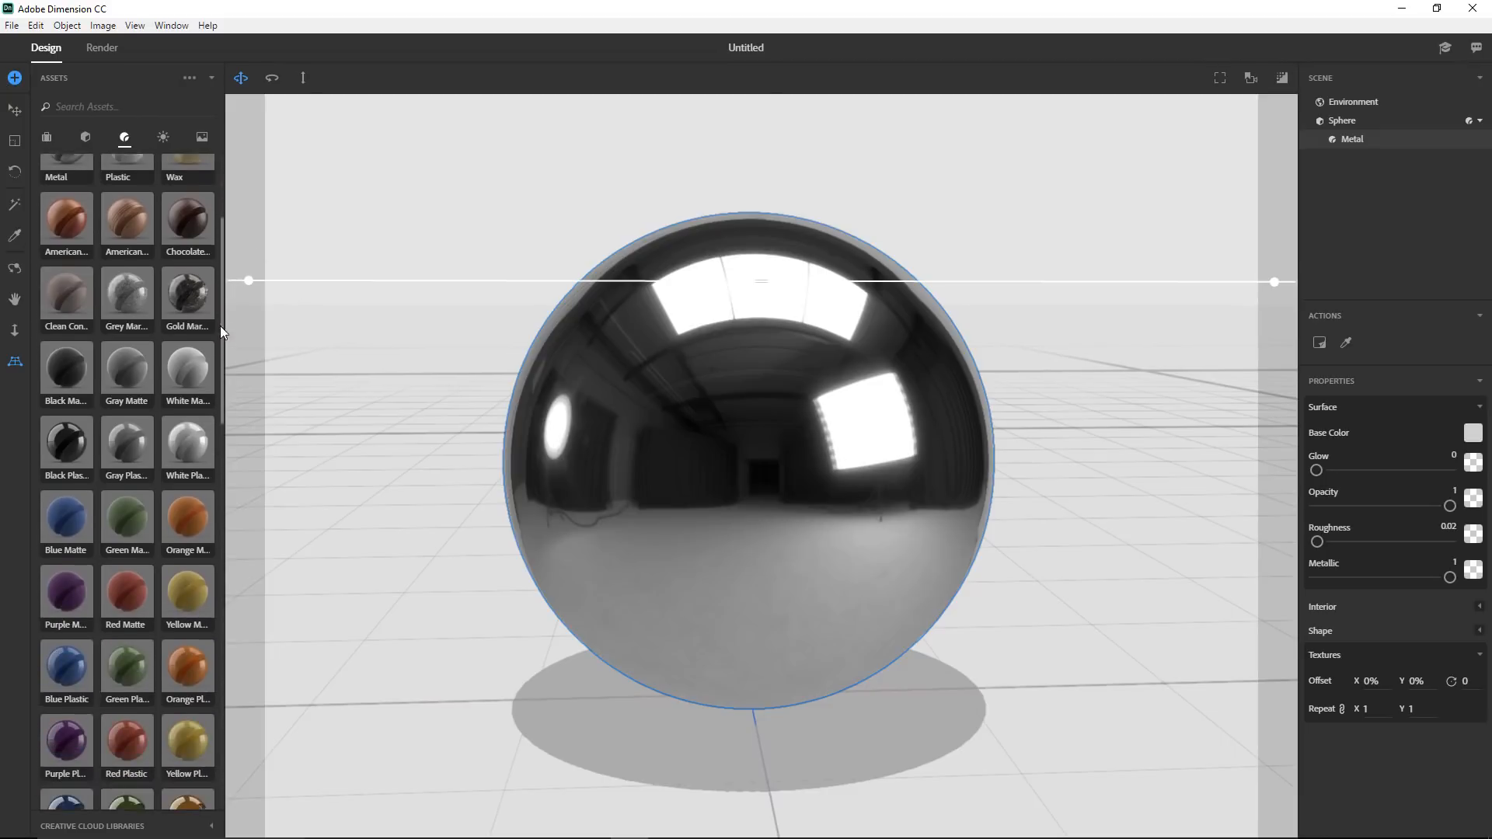
drag(221, 324, 226, 225)
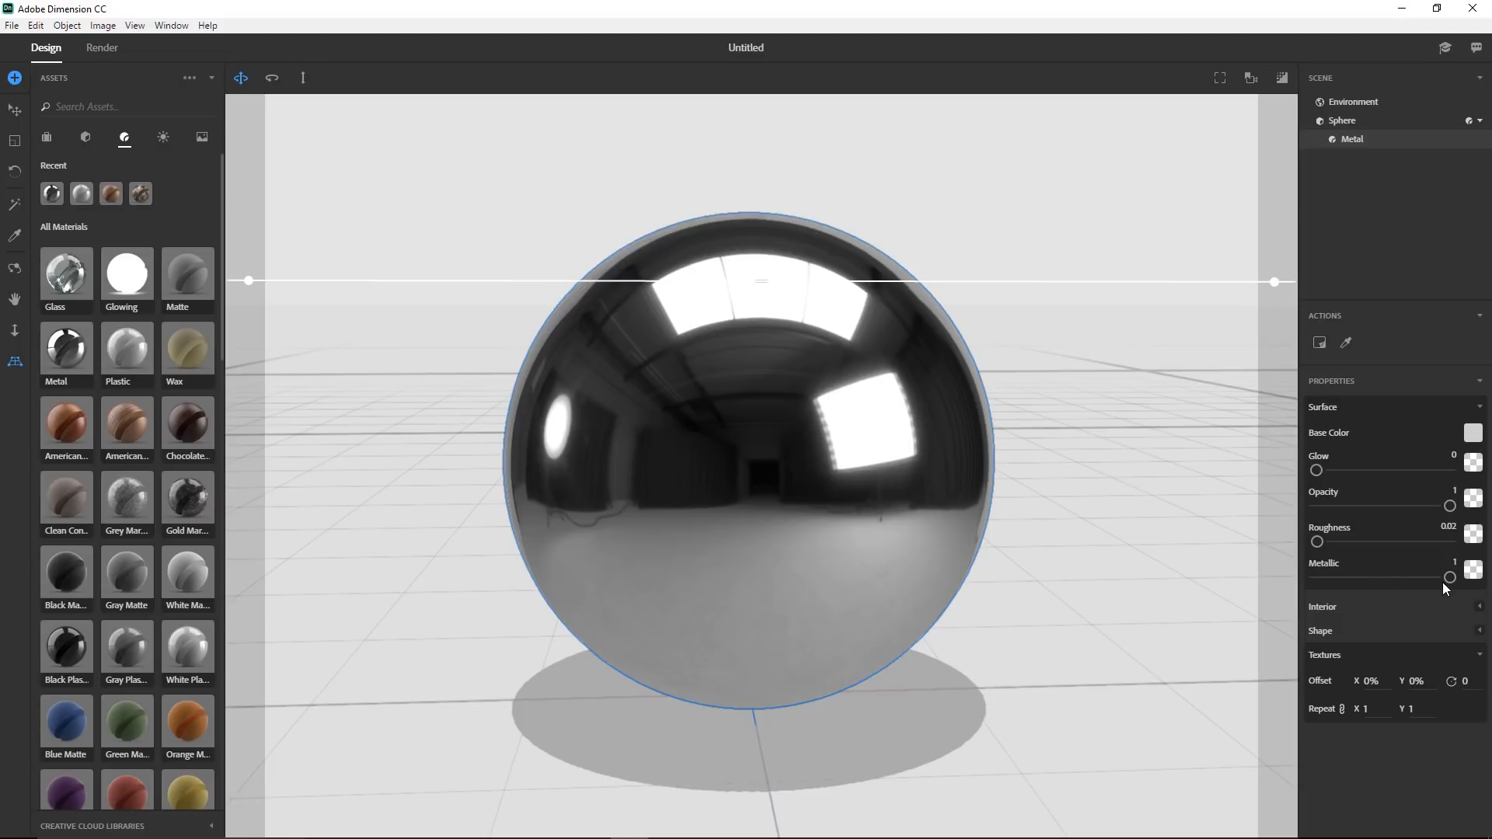
- Examine the Metal material's Interior properties and leave all of its property groups collapsed
mouse_move(1450, 578)
mouse_down()
mouse_move(1357, 578)
mouse_move(1455, 579)
mouse_up()
click(1480, 656)
click(1479, 630)
click(1479, 630)
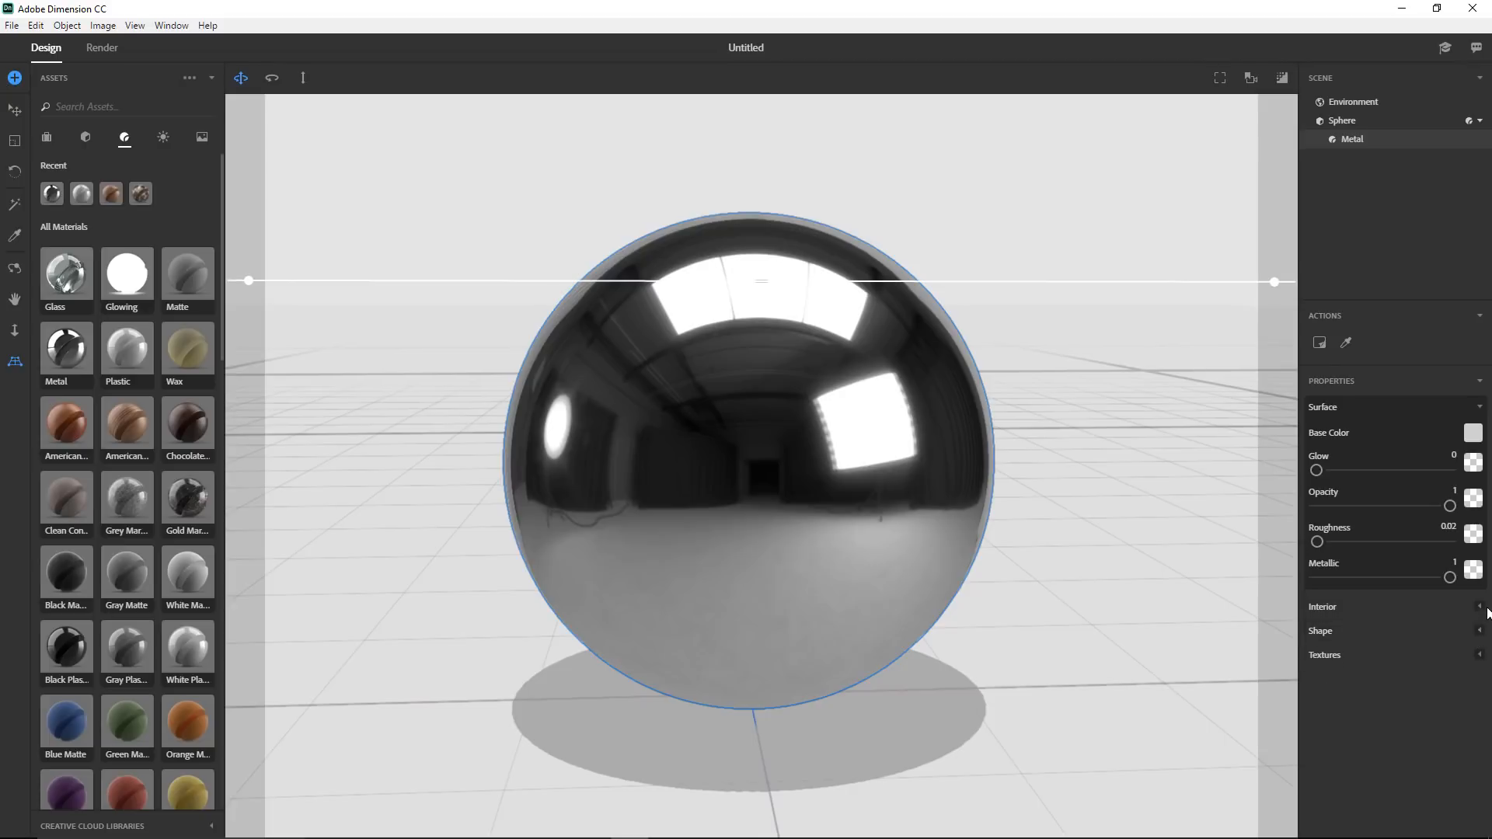
click(1480, 607)
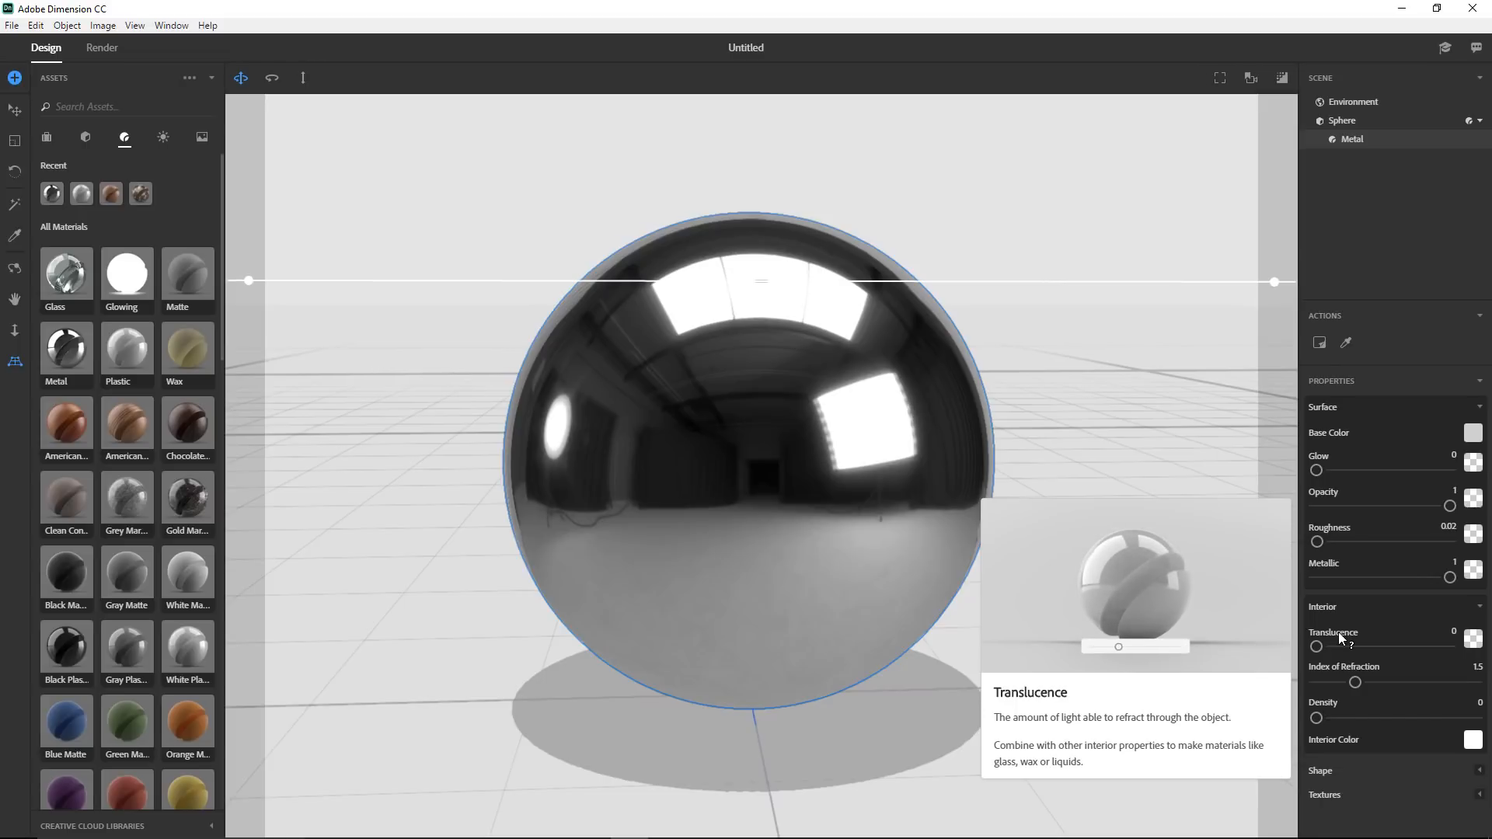
click(1479, 608)
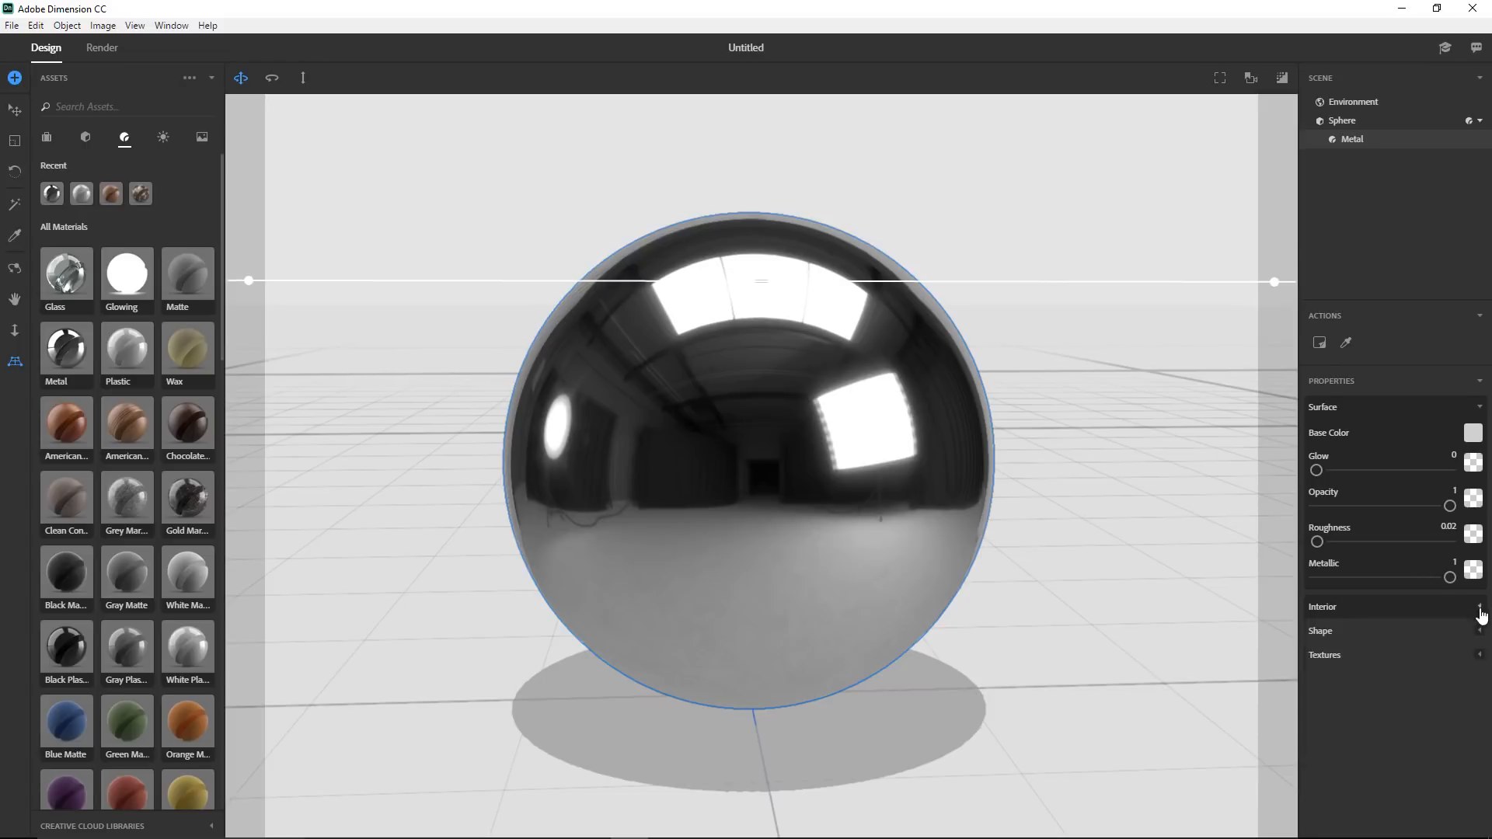
click(1479, 406)
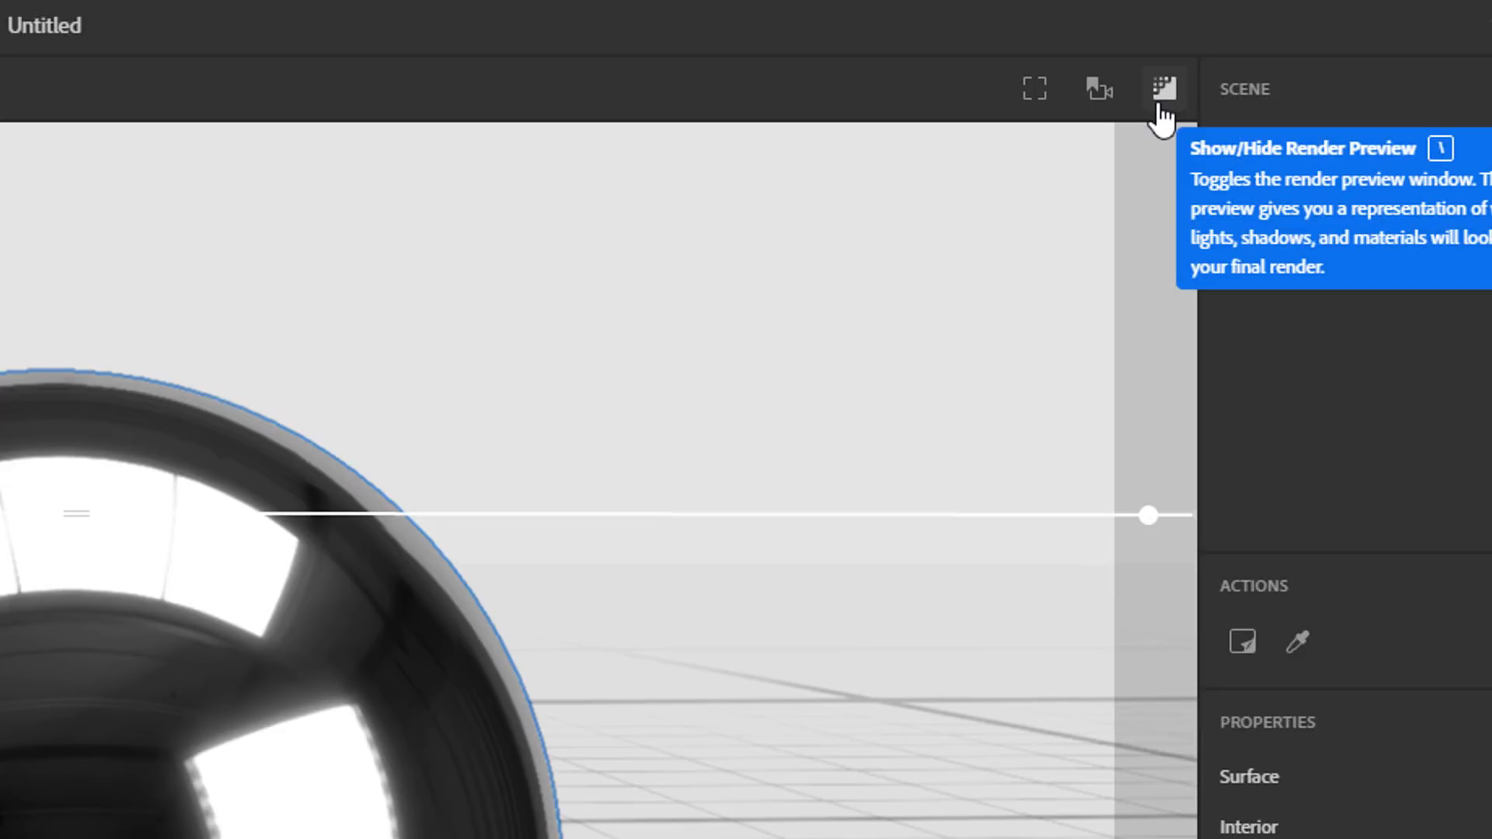
- Show the render preview of the metal sphere, enlarge it for inspection and shrink it back to the small window
click(1163, 89)
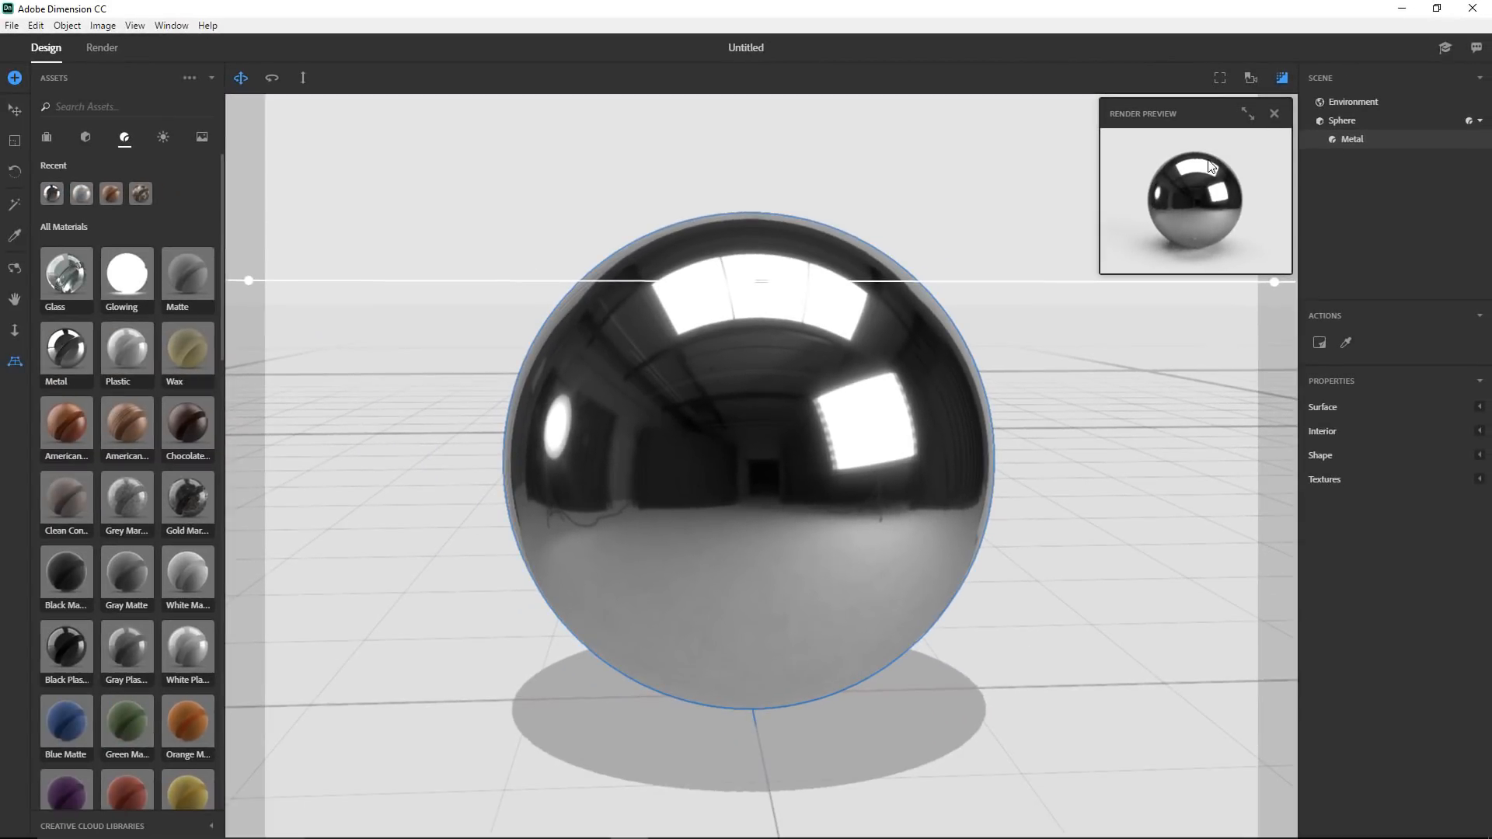
click(1248, 117)
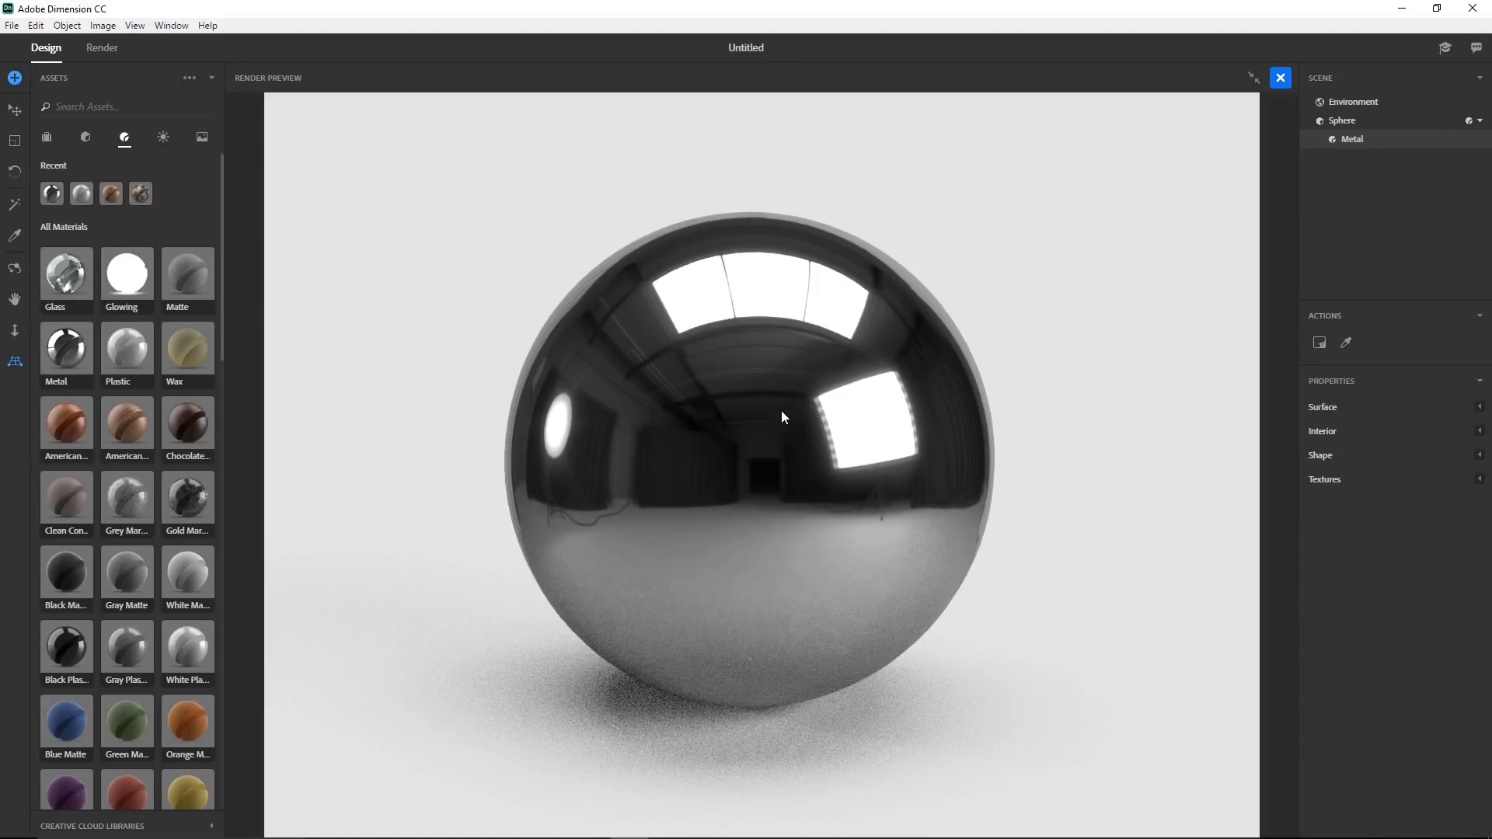
click(1251, 79)
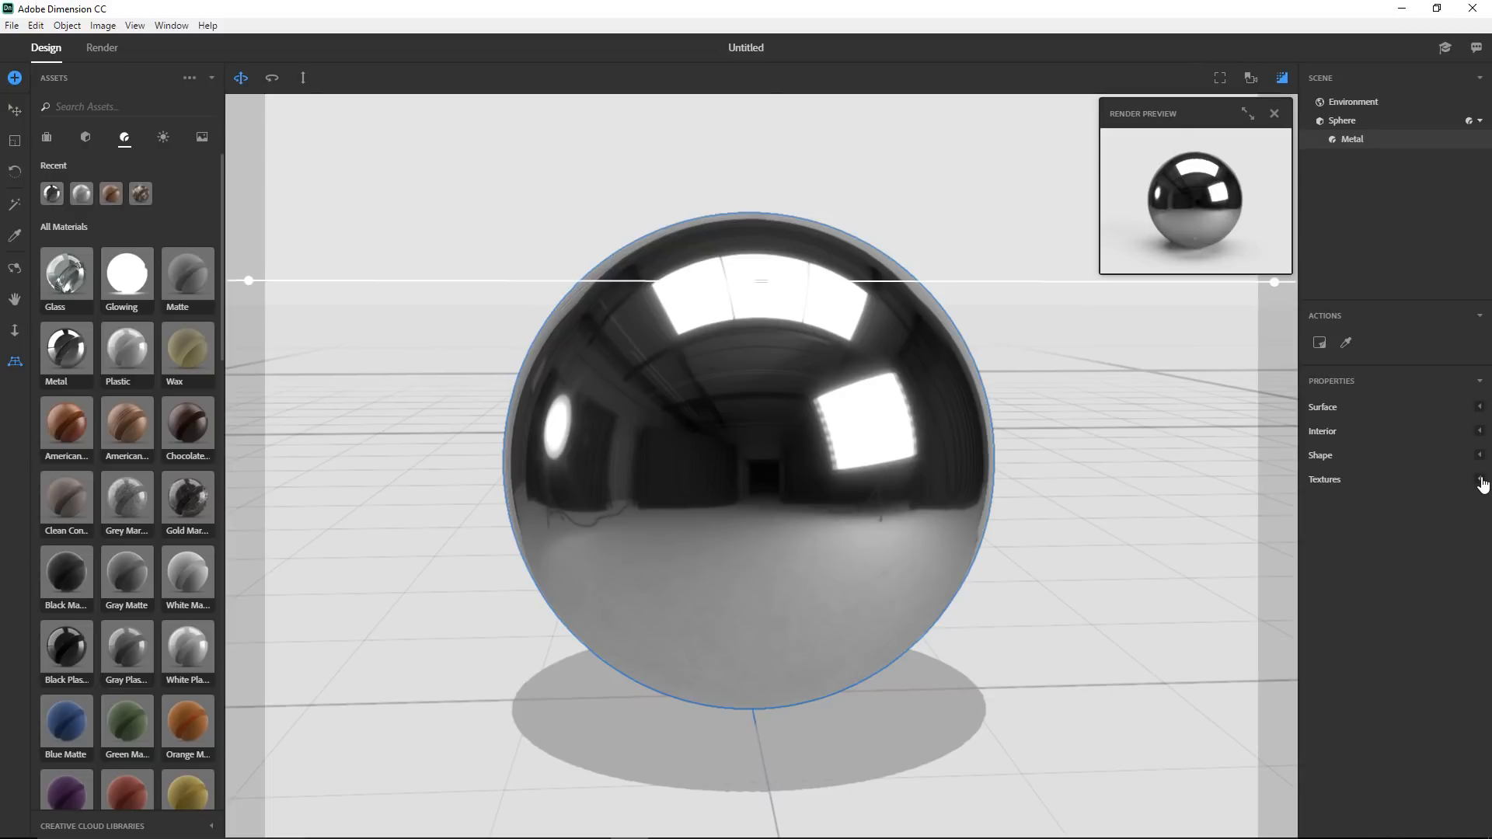
- Preview the metal sphere at 0.45 opacity, restore the opacity to 1 and close the render preview
click(1479, 410)
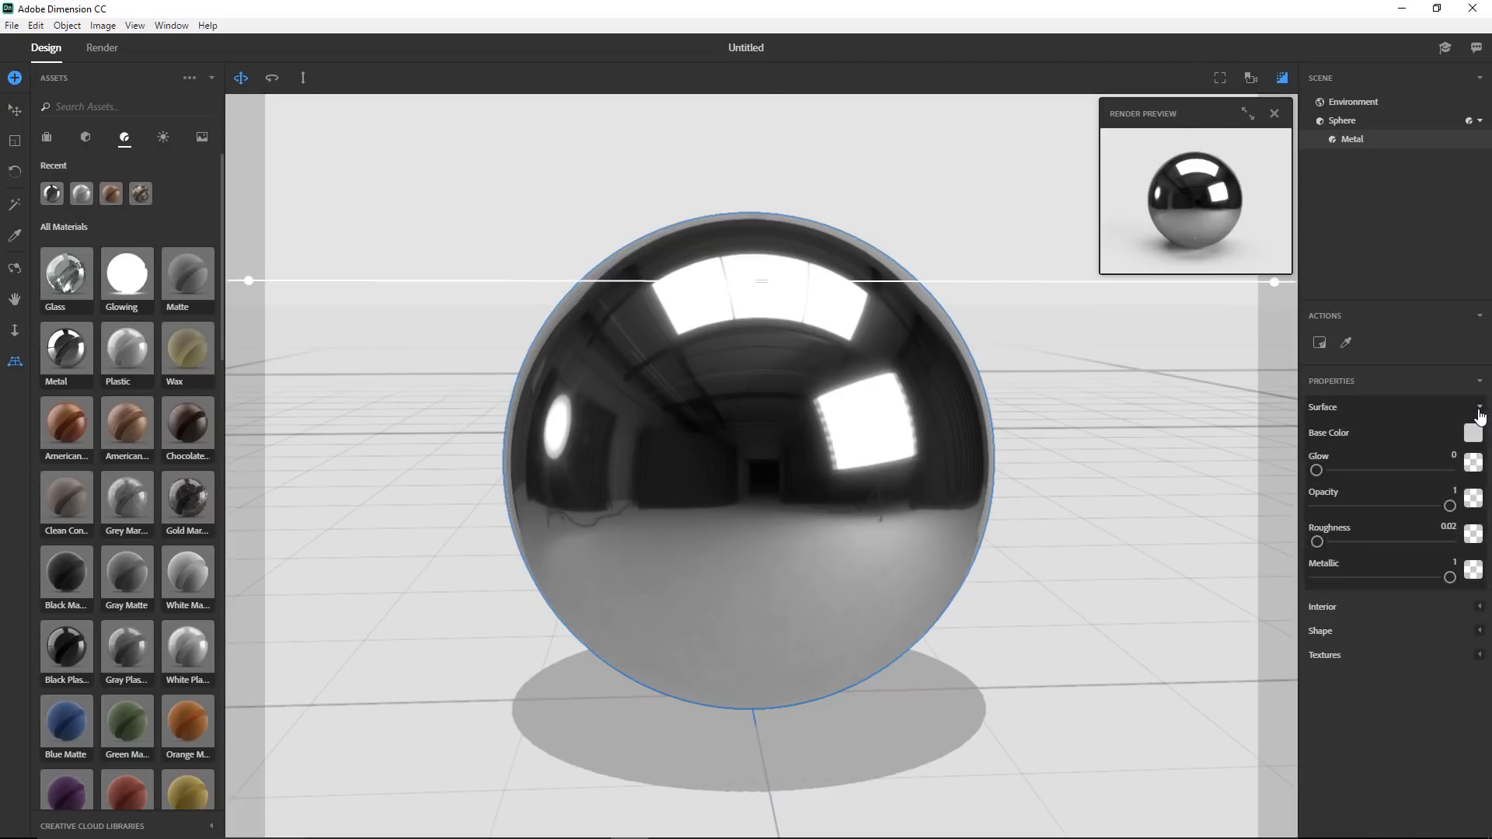
drag(1449, 506, 1376, 505)
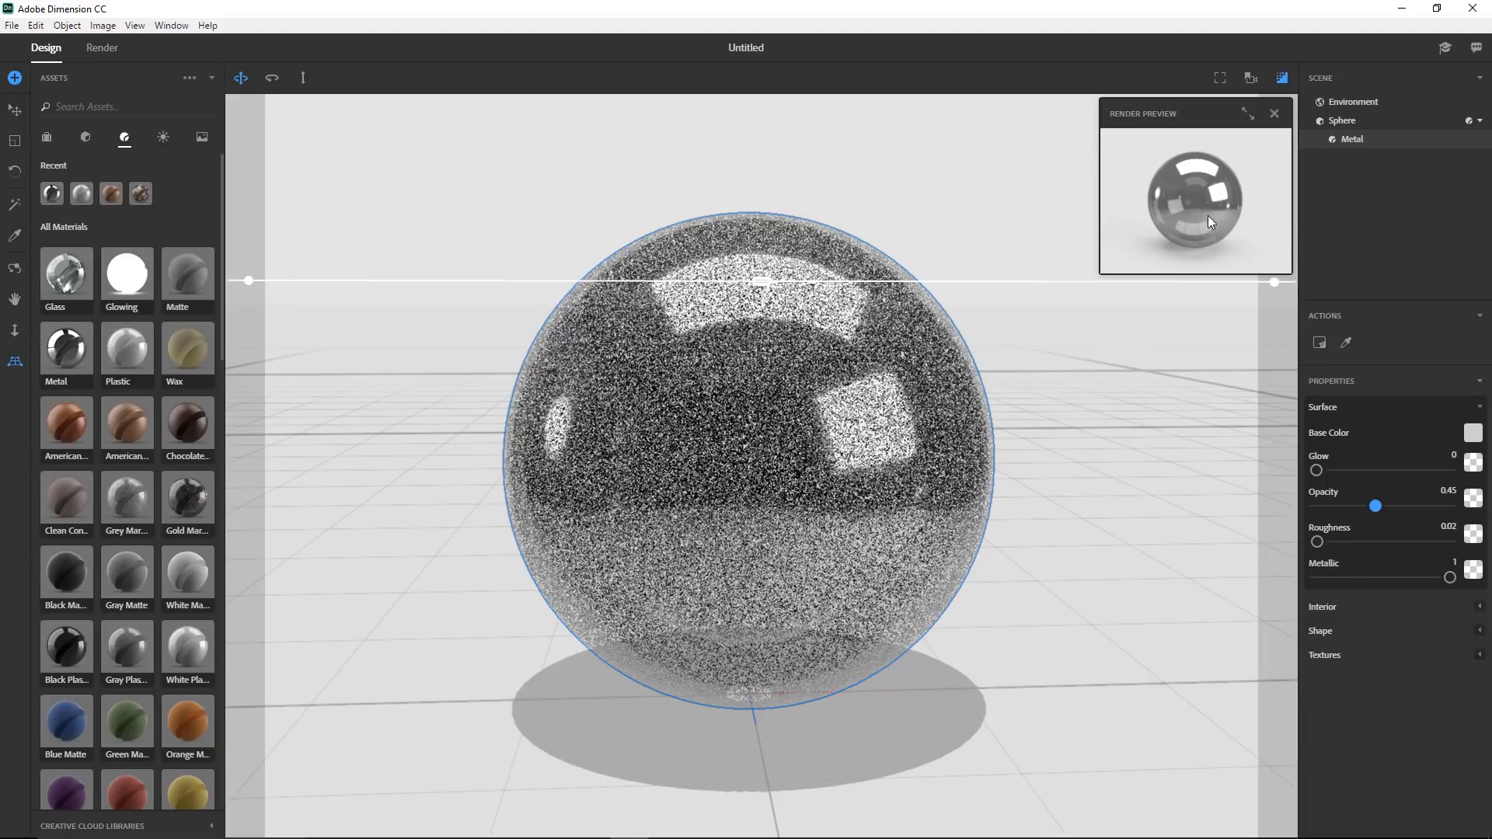
drag(1374, 507, 1450, 506)
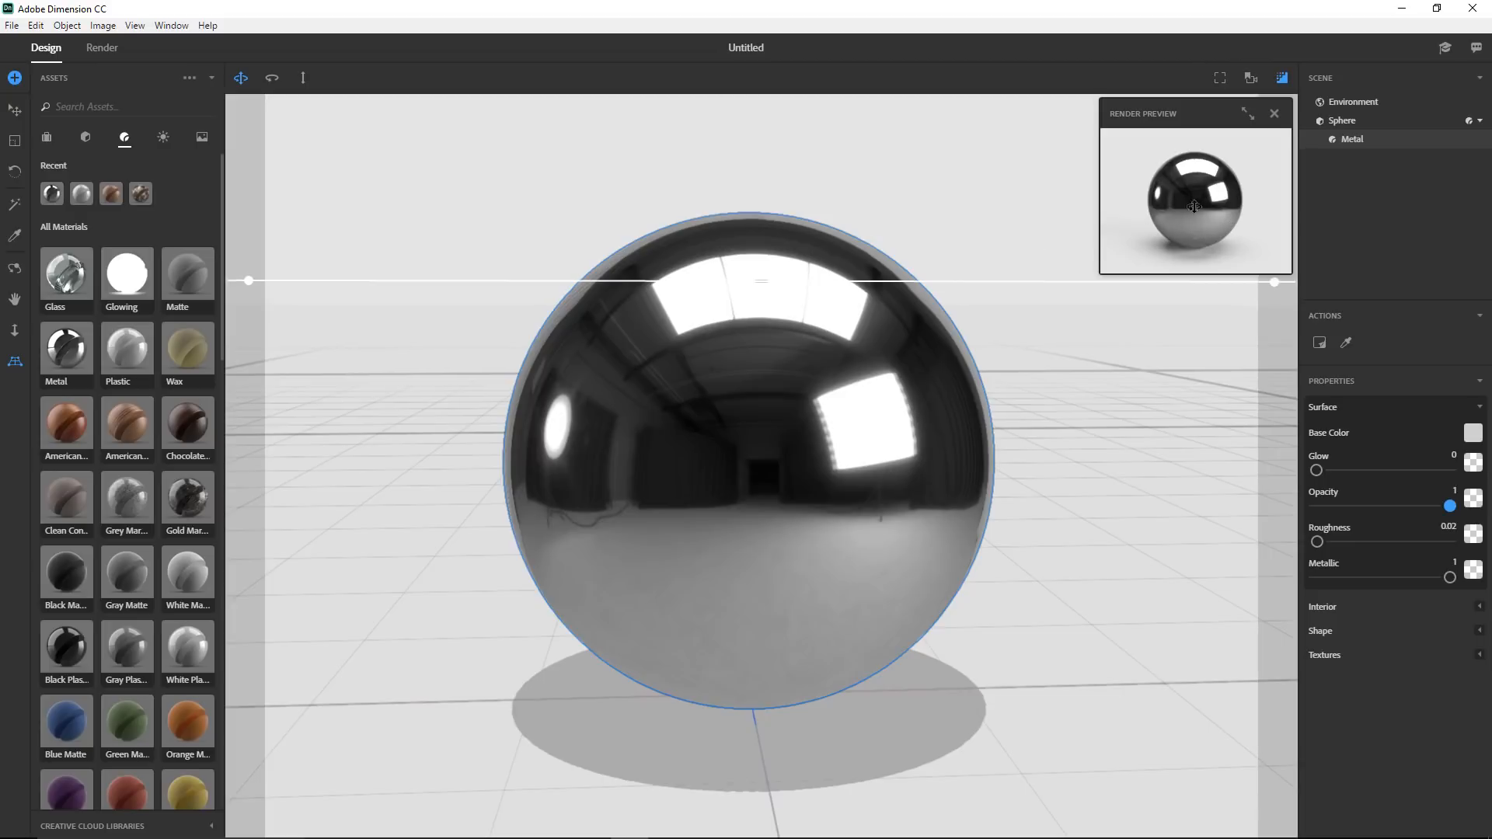
click(1276, 115)
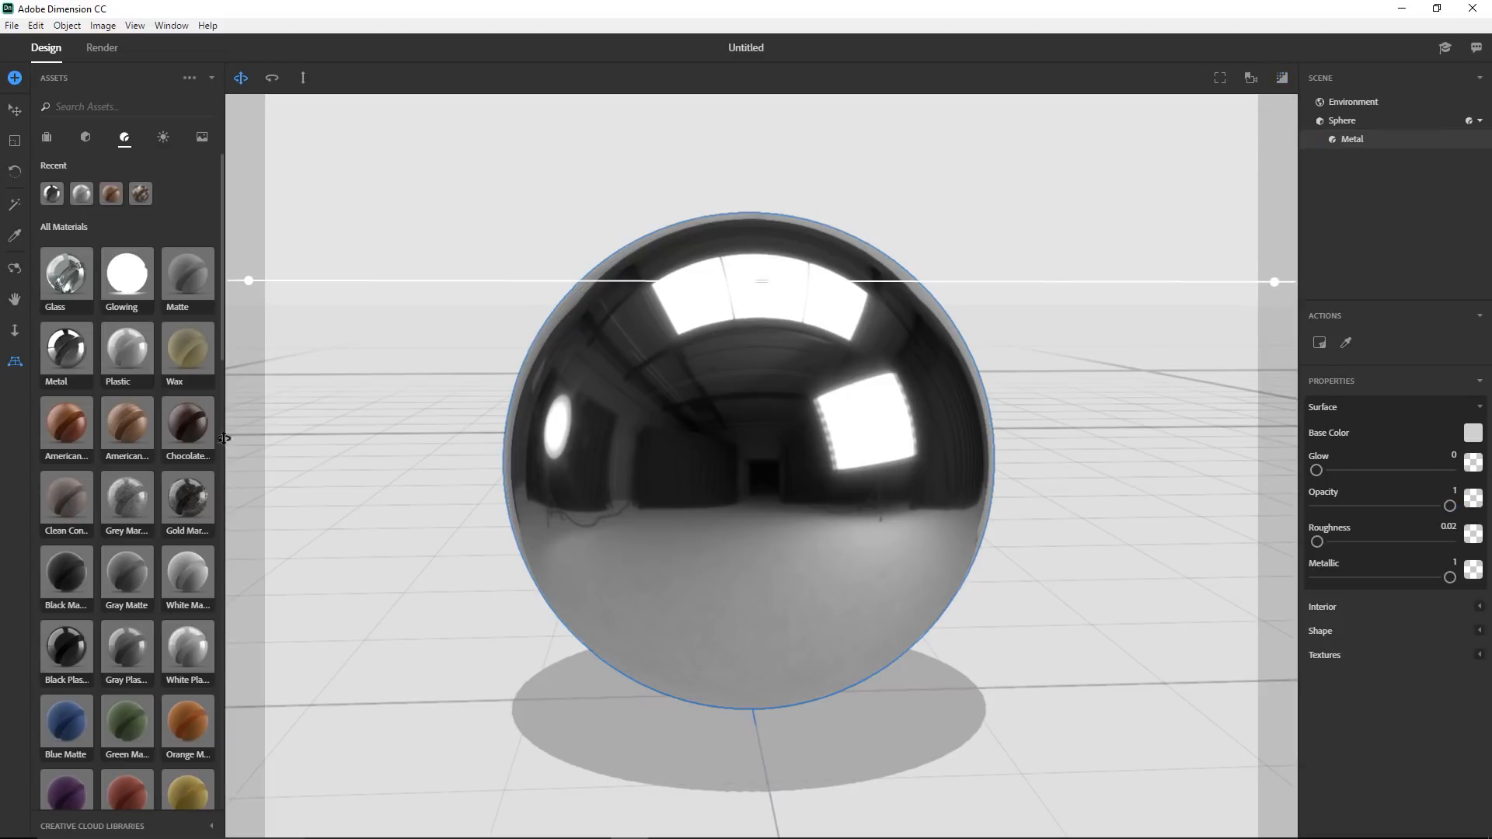
- Apply the American Elm Wood material to the sphere and rename it Sphere Material
drag(127, 423, 774, 448)
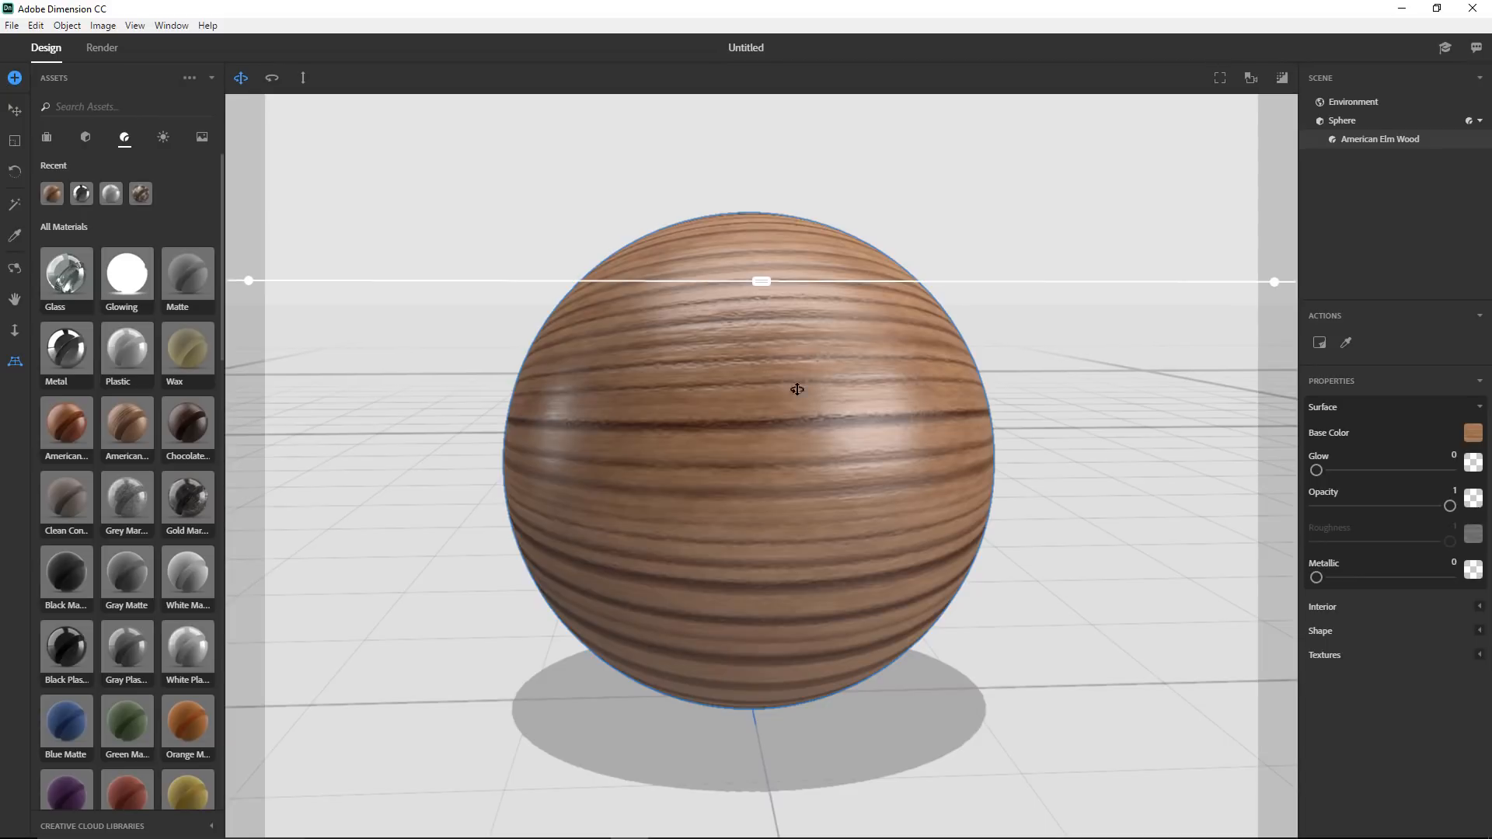
double_click(1379, 141)
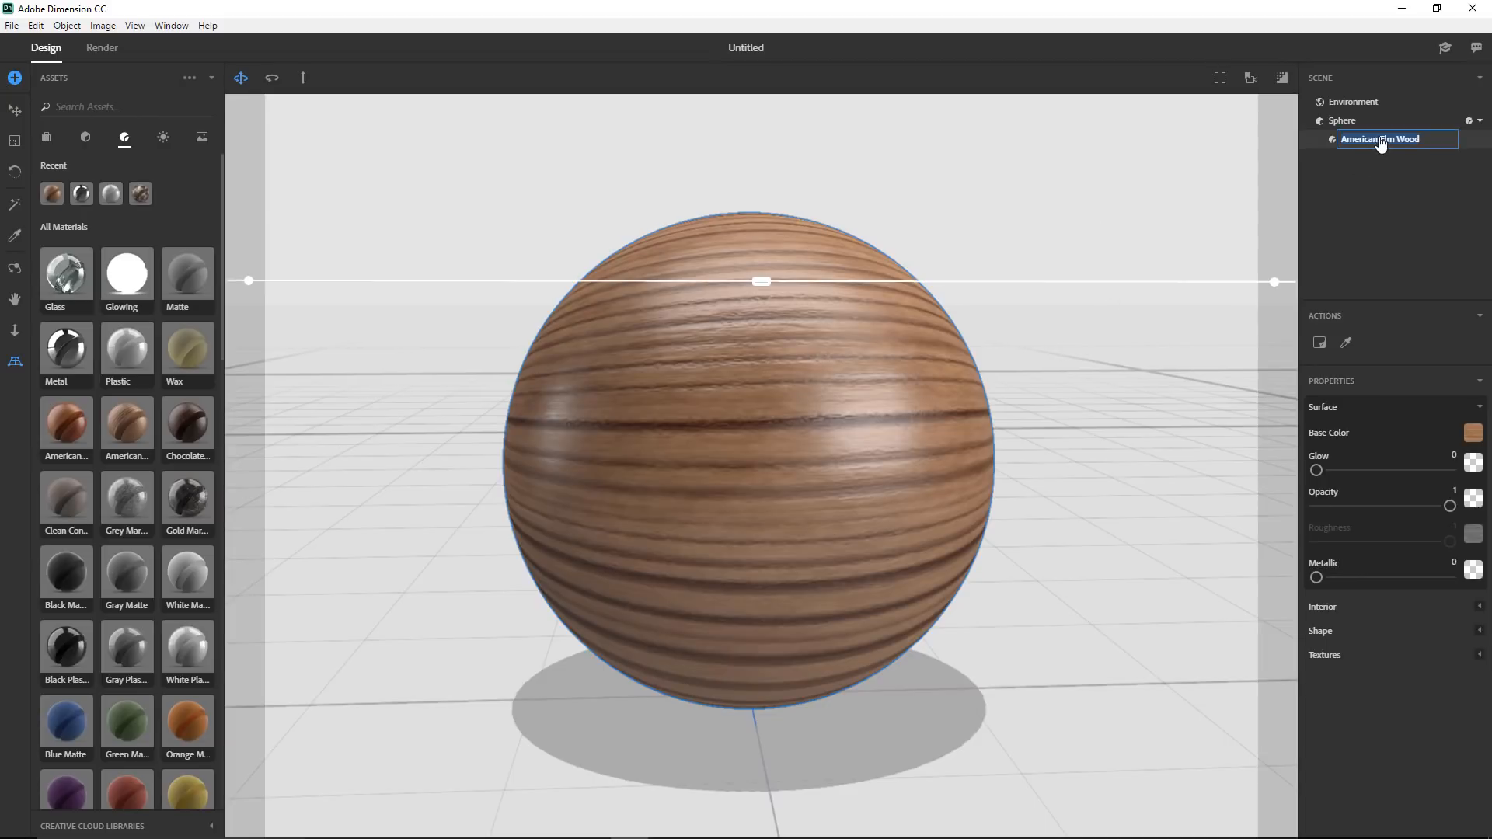
text(Sphere Material)
click(1413, 194)
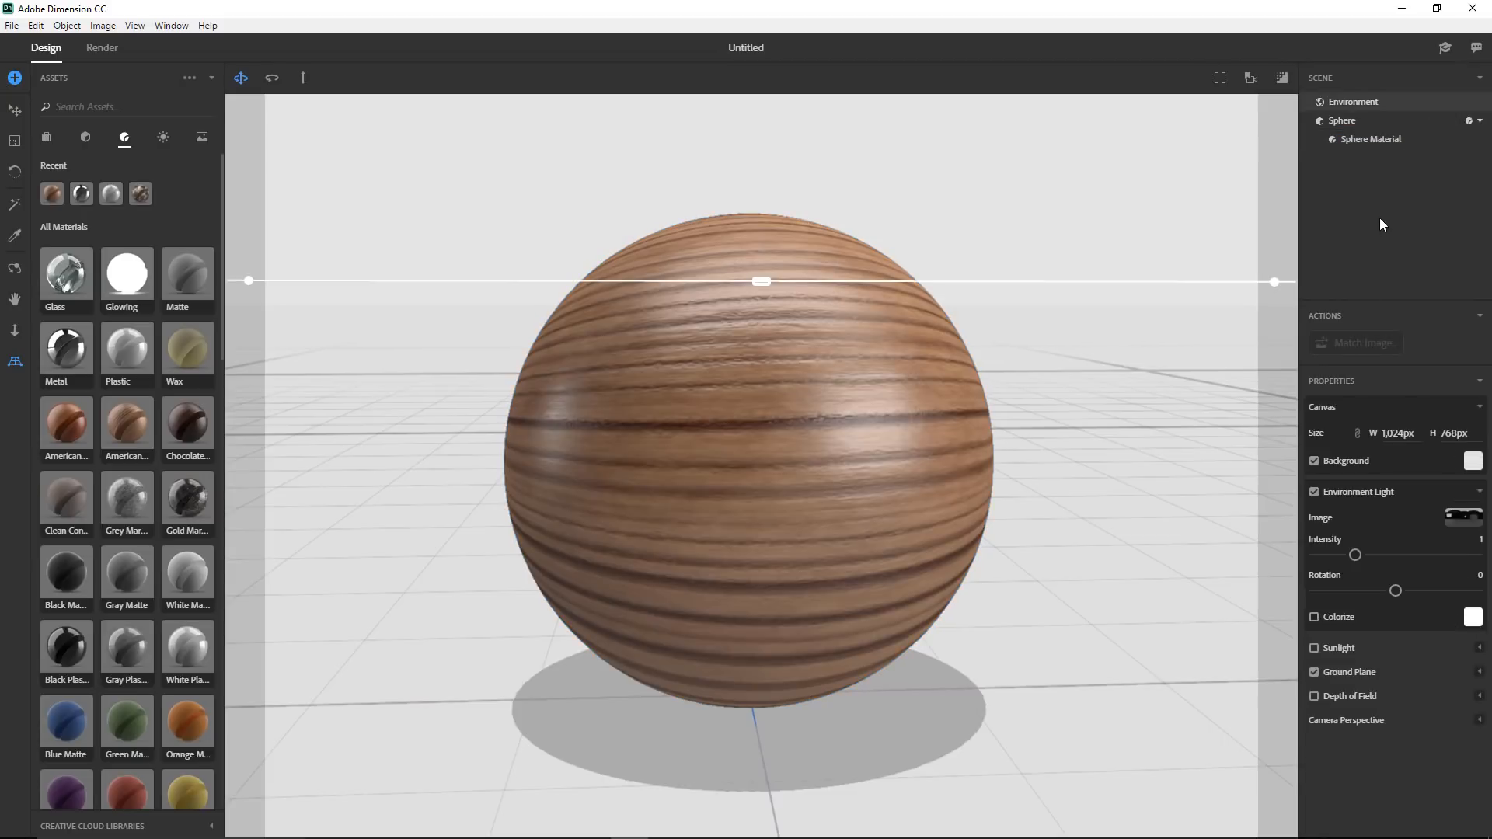
- Apply the Grey Marble starter material to the sphere
drag(123, 527, 703, 478)
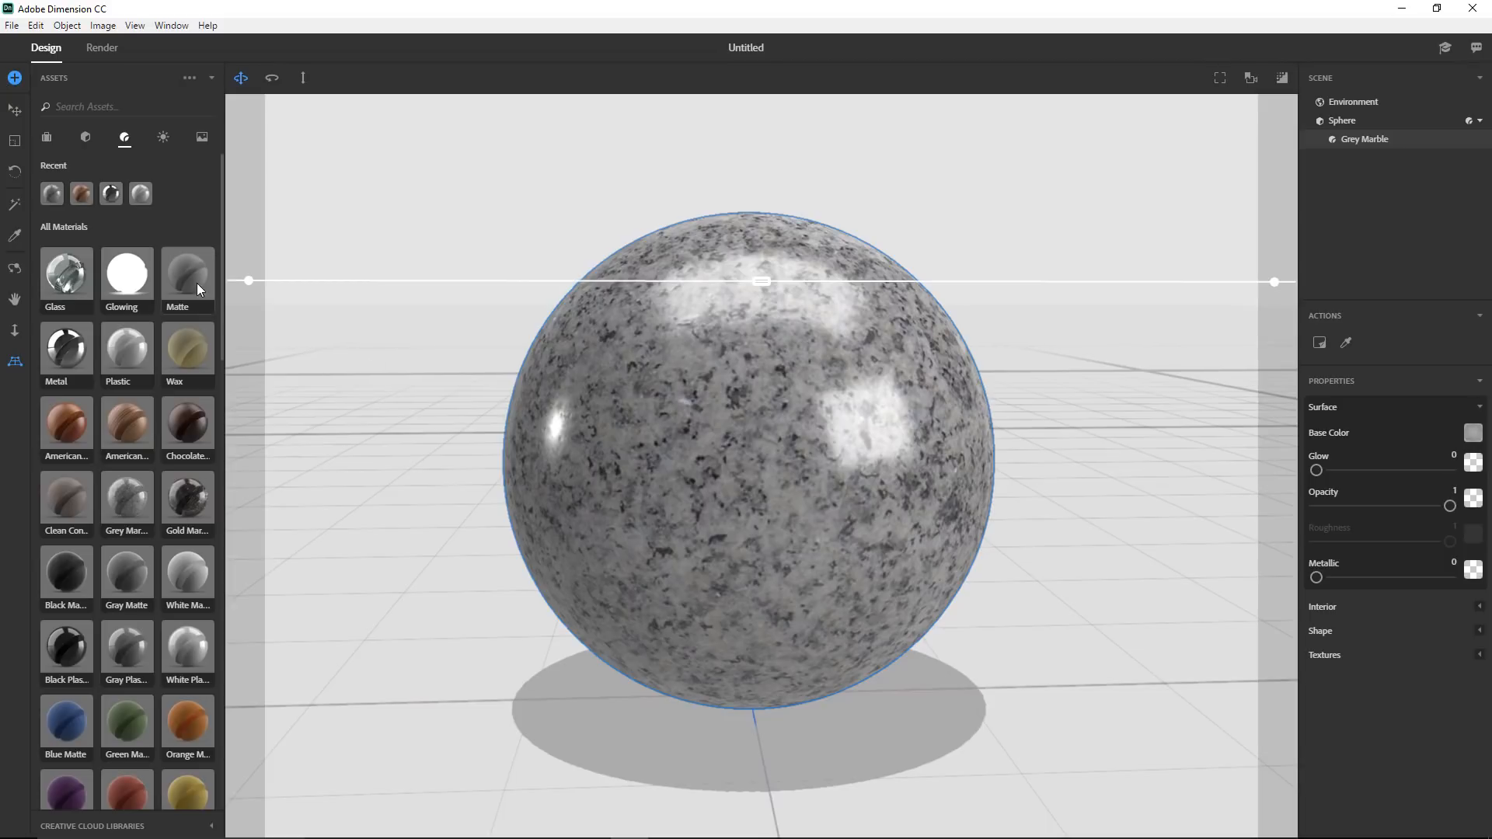
scroll(224, 284, down, 5)
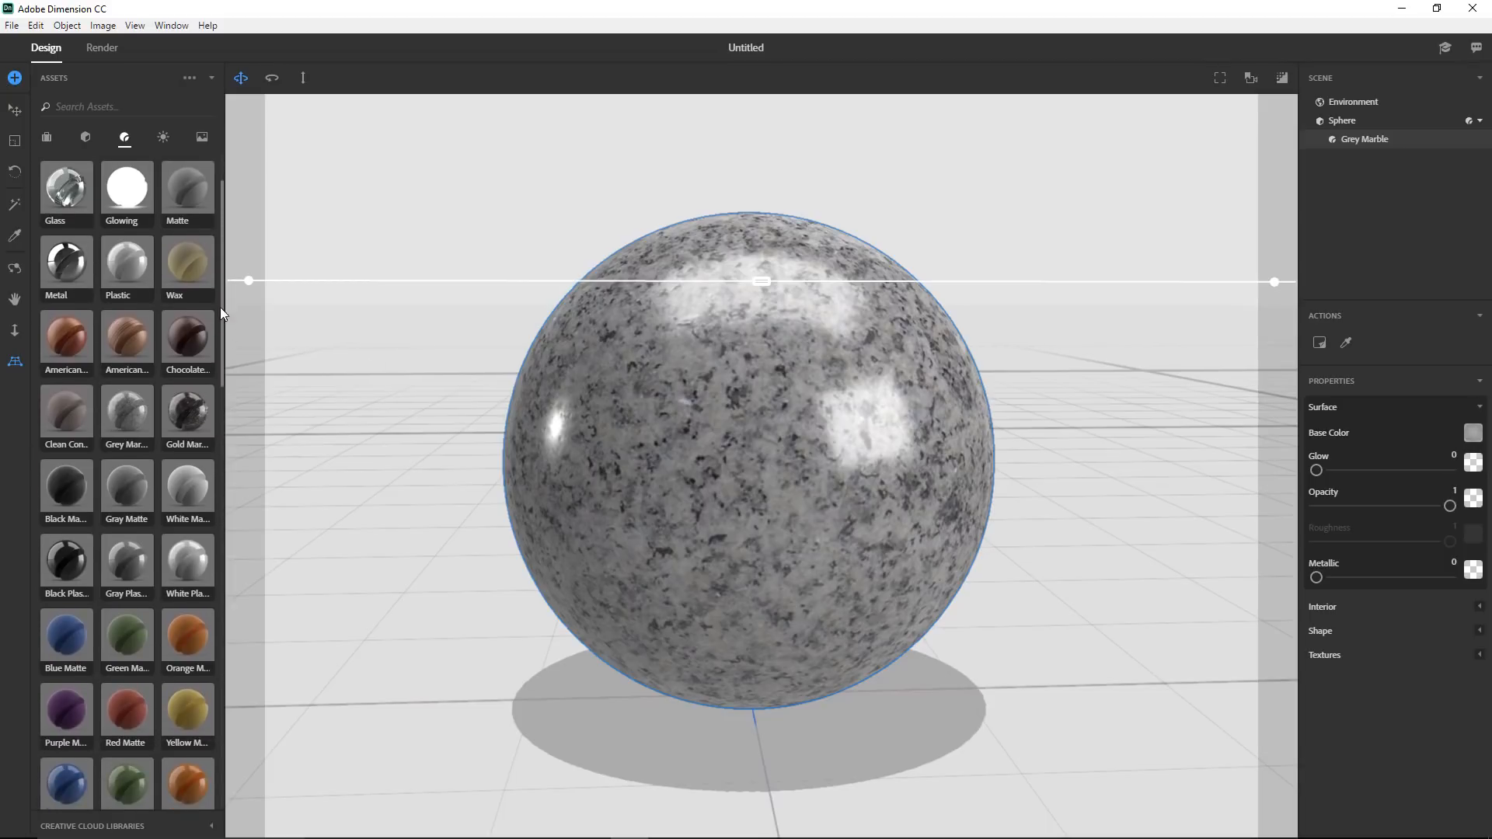
- Apply the Metal Grid Expanded material from the Creative Cloud 3D Assets library to the sphere
scroll(216, 359, down, 10)
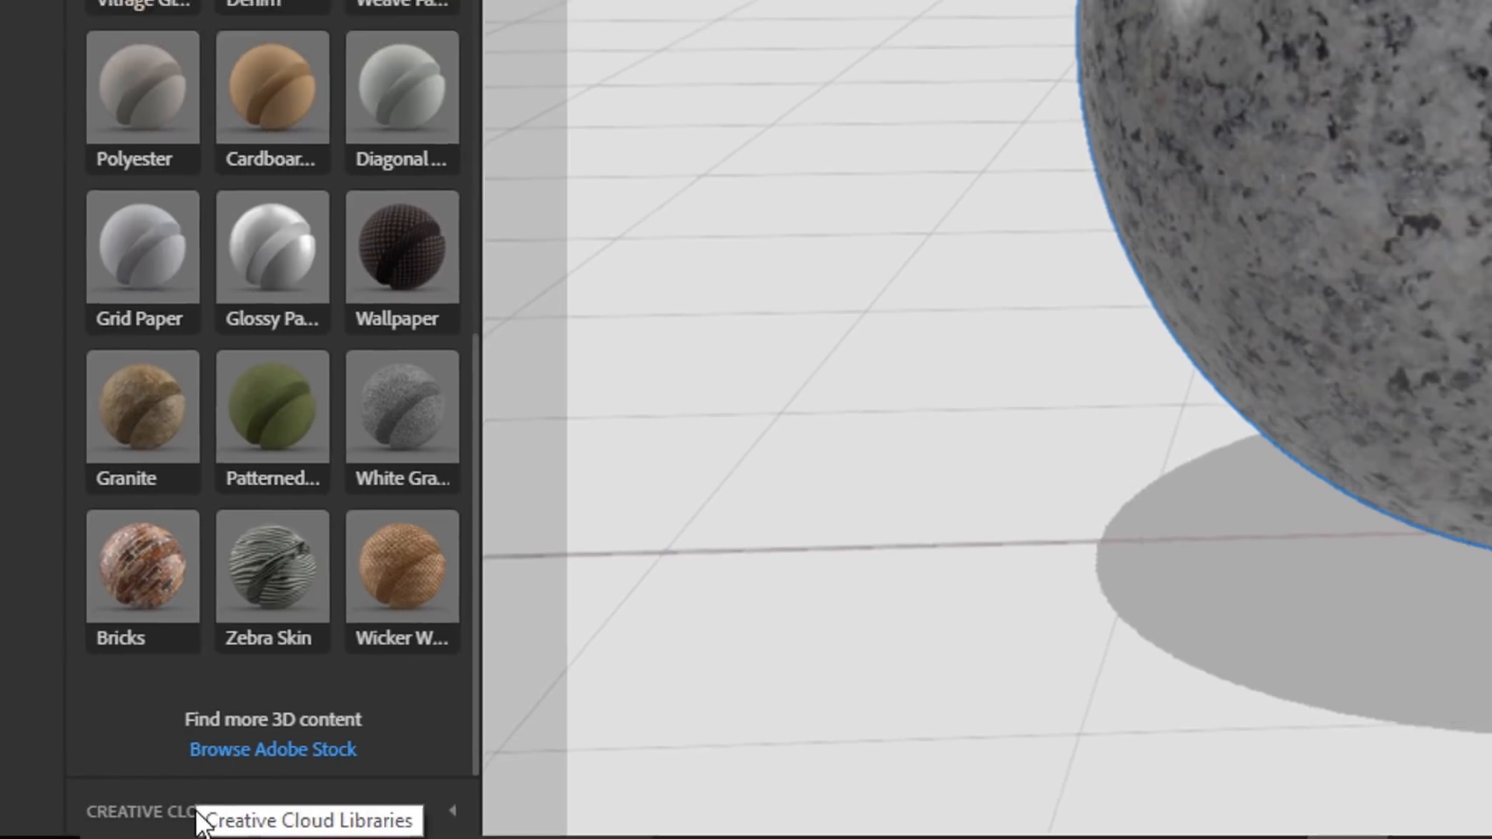
click(206, 812)
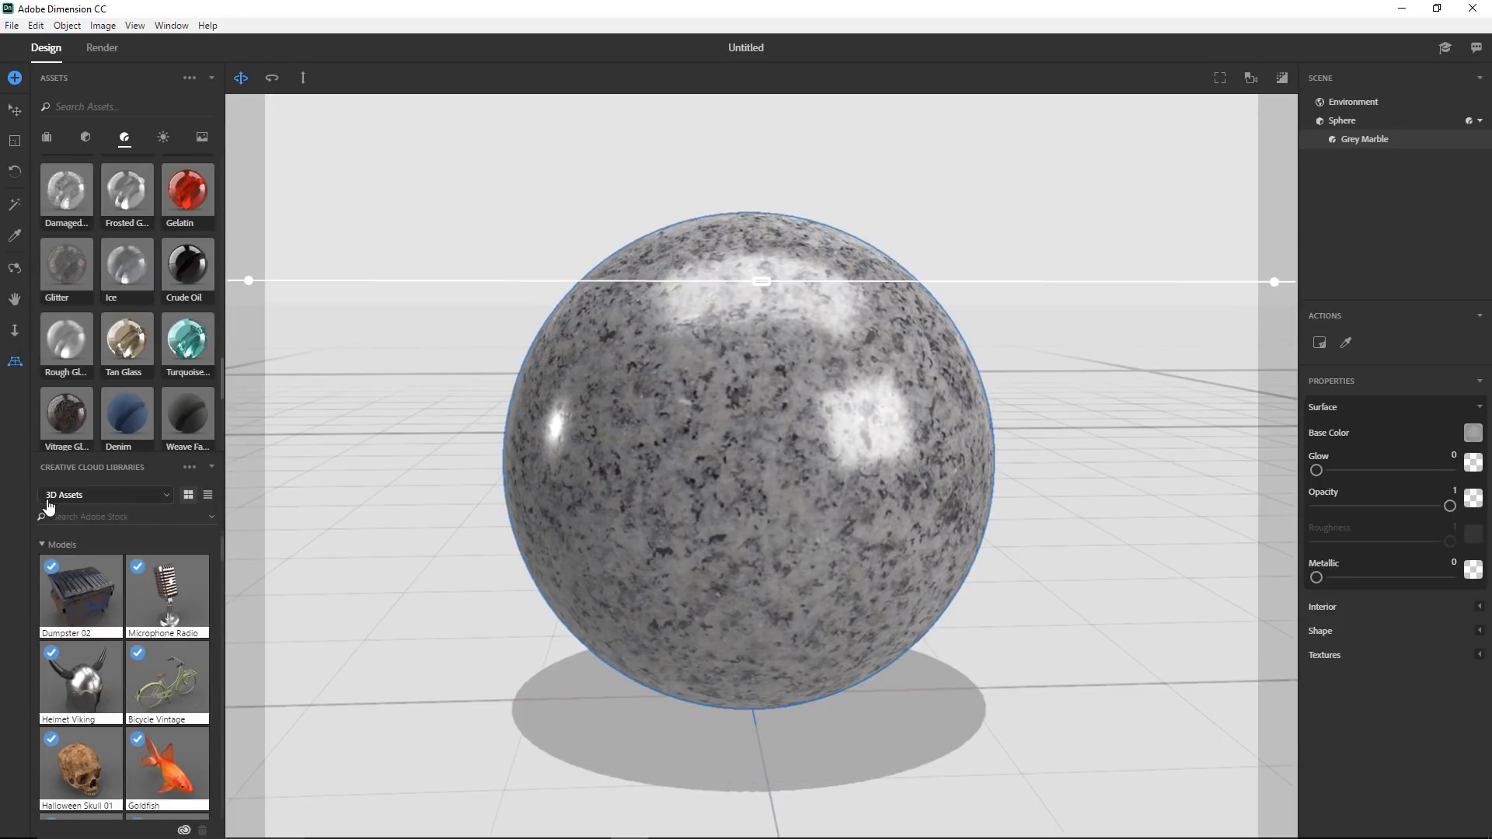
click(42, 546)
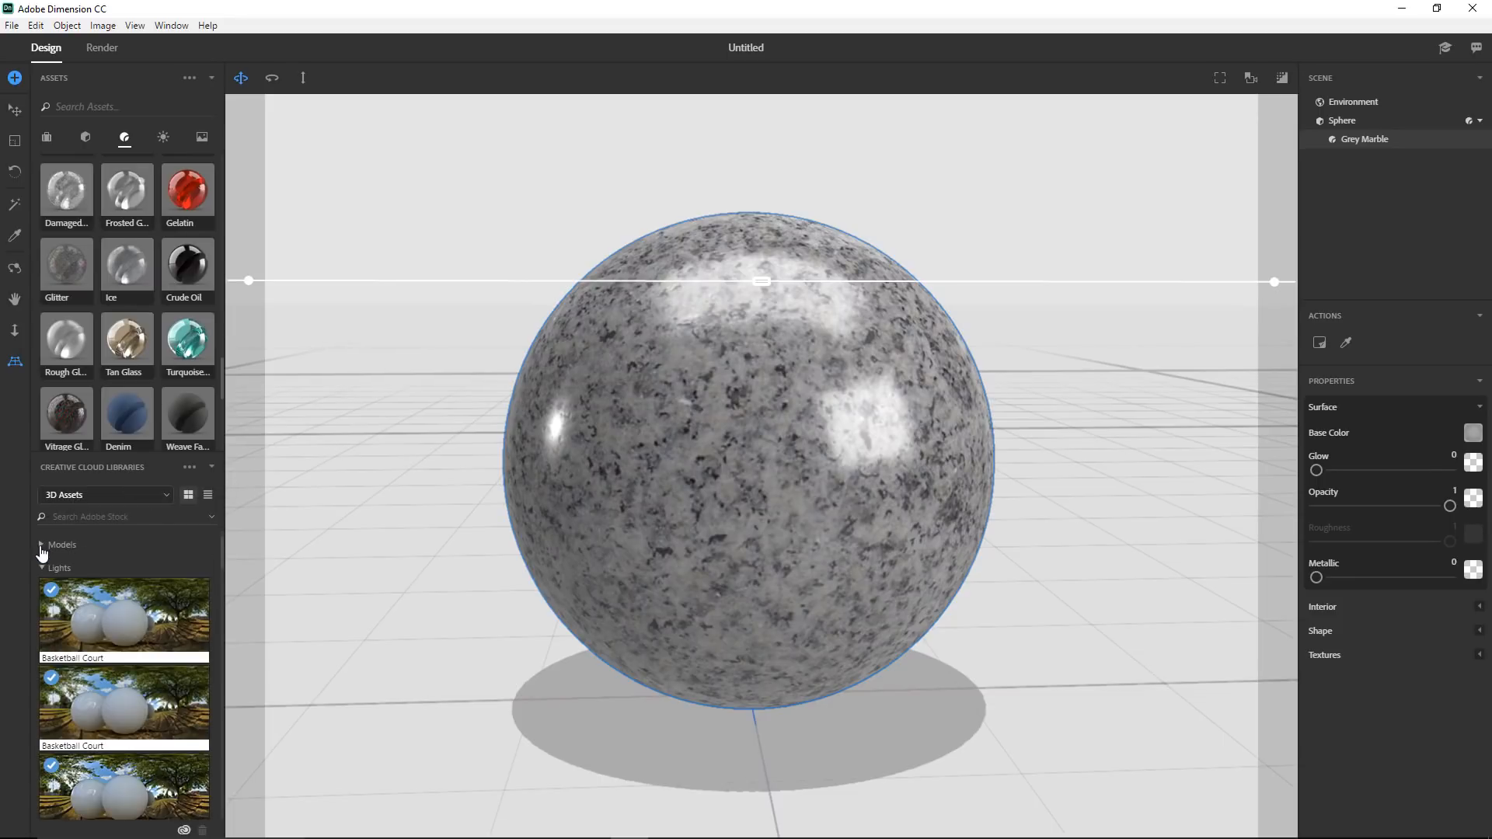
click(42, 568)
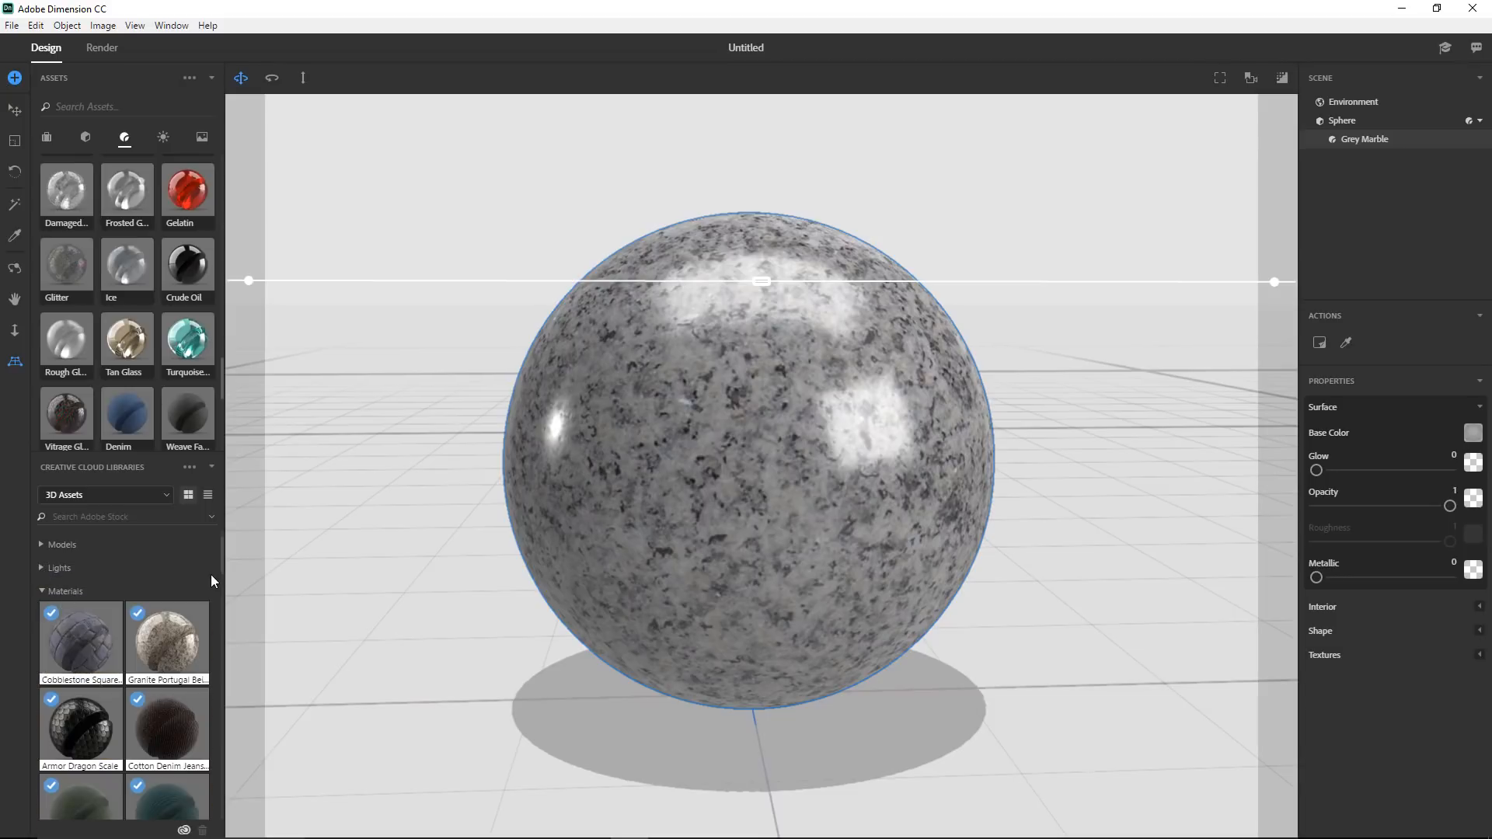
drag(221, 561, 216, 597)
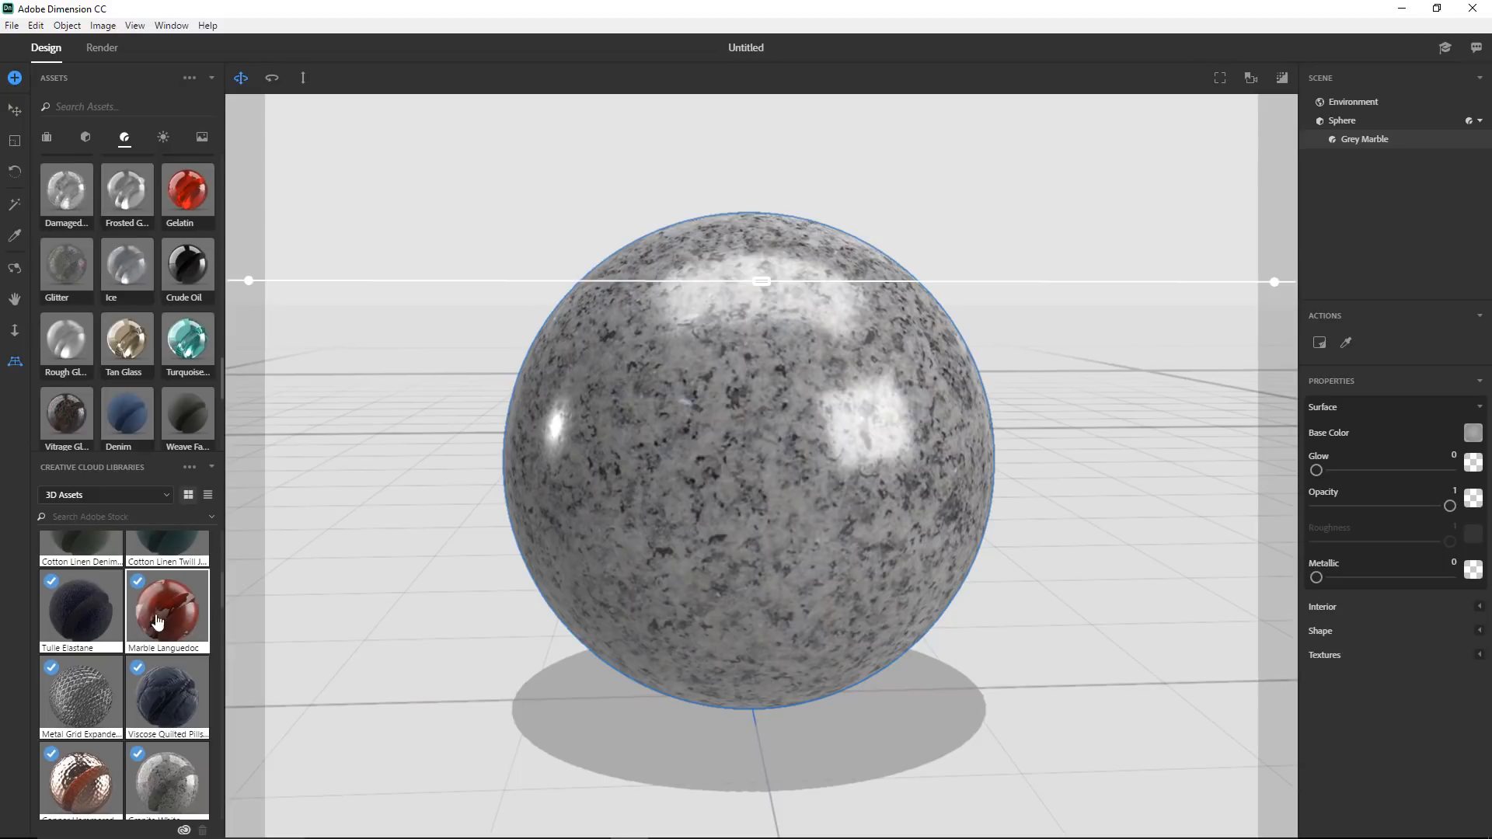
drag(96, 694, 756, 529)
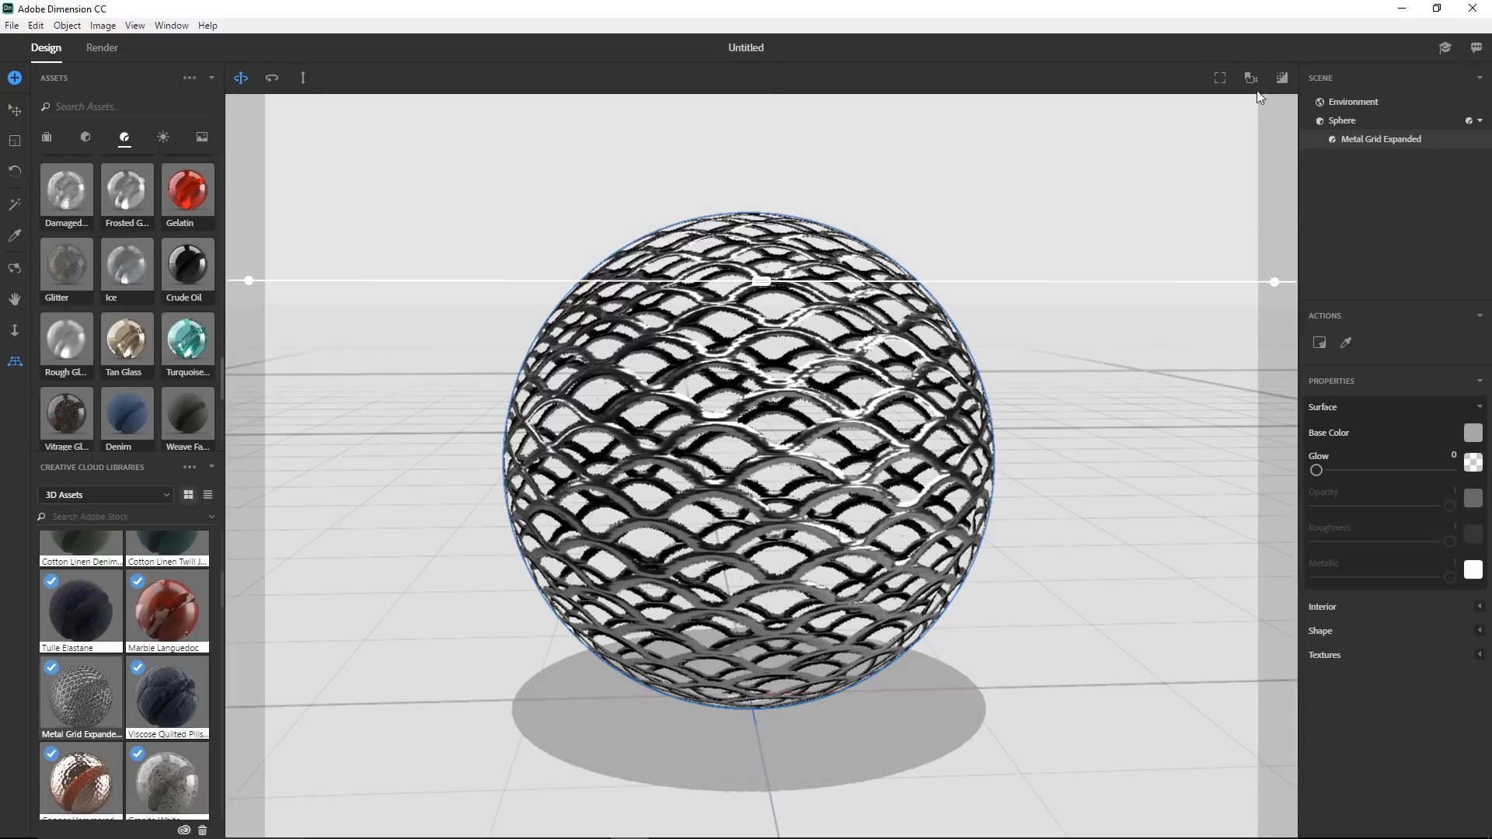
- Show the render preview of the metal grid sphere, enlarge it for inspection and close it
click(1274, 80)
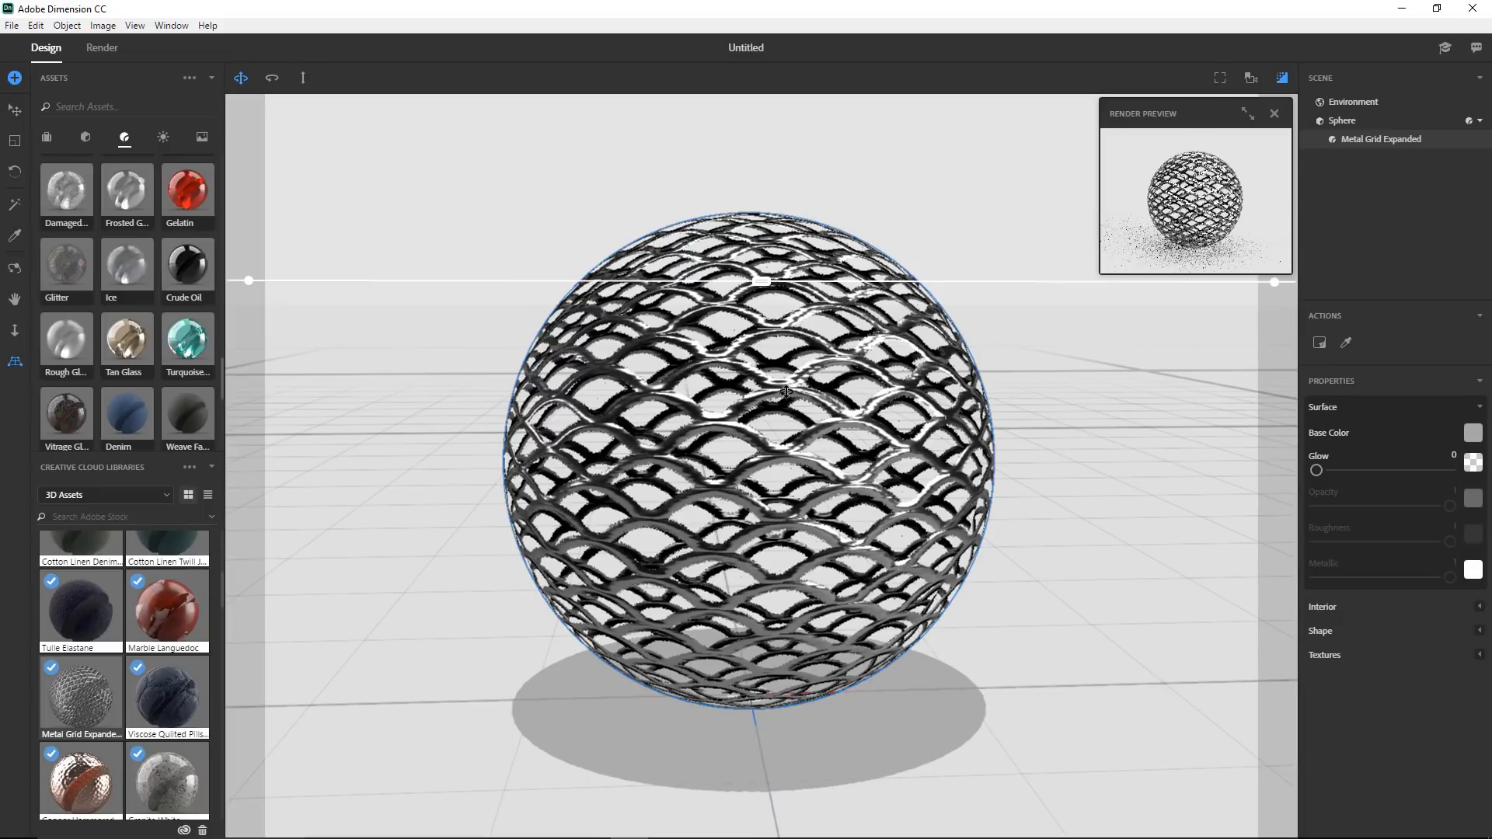
click(1247, 114)
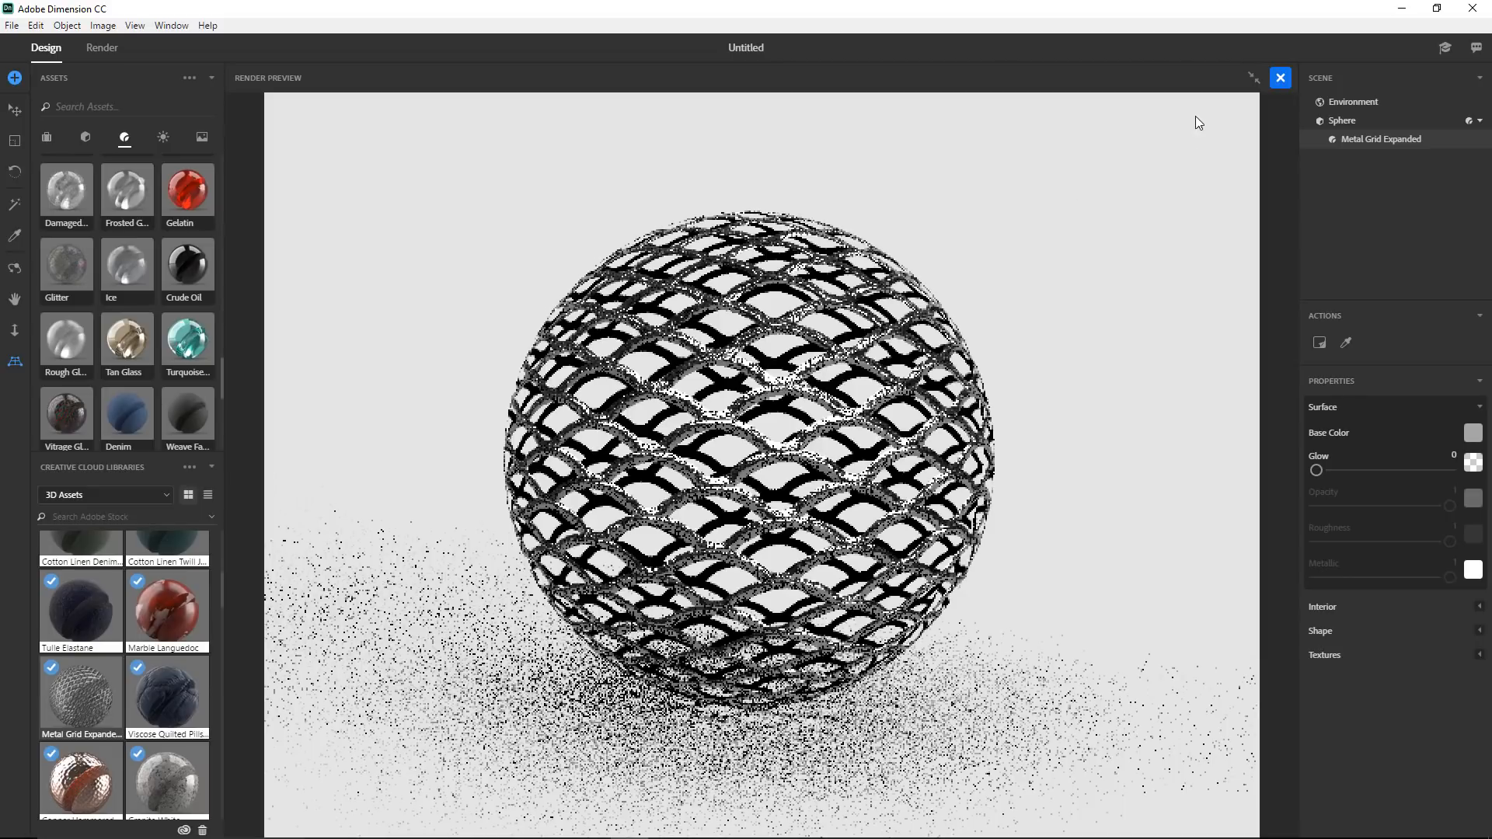
click(1280, 78)
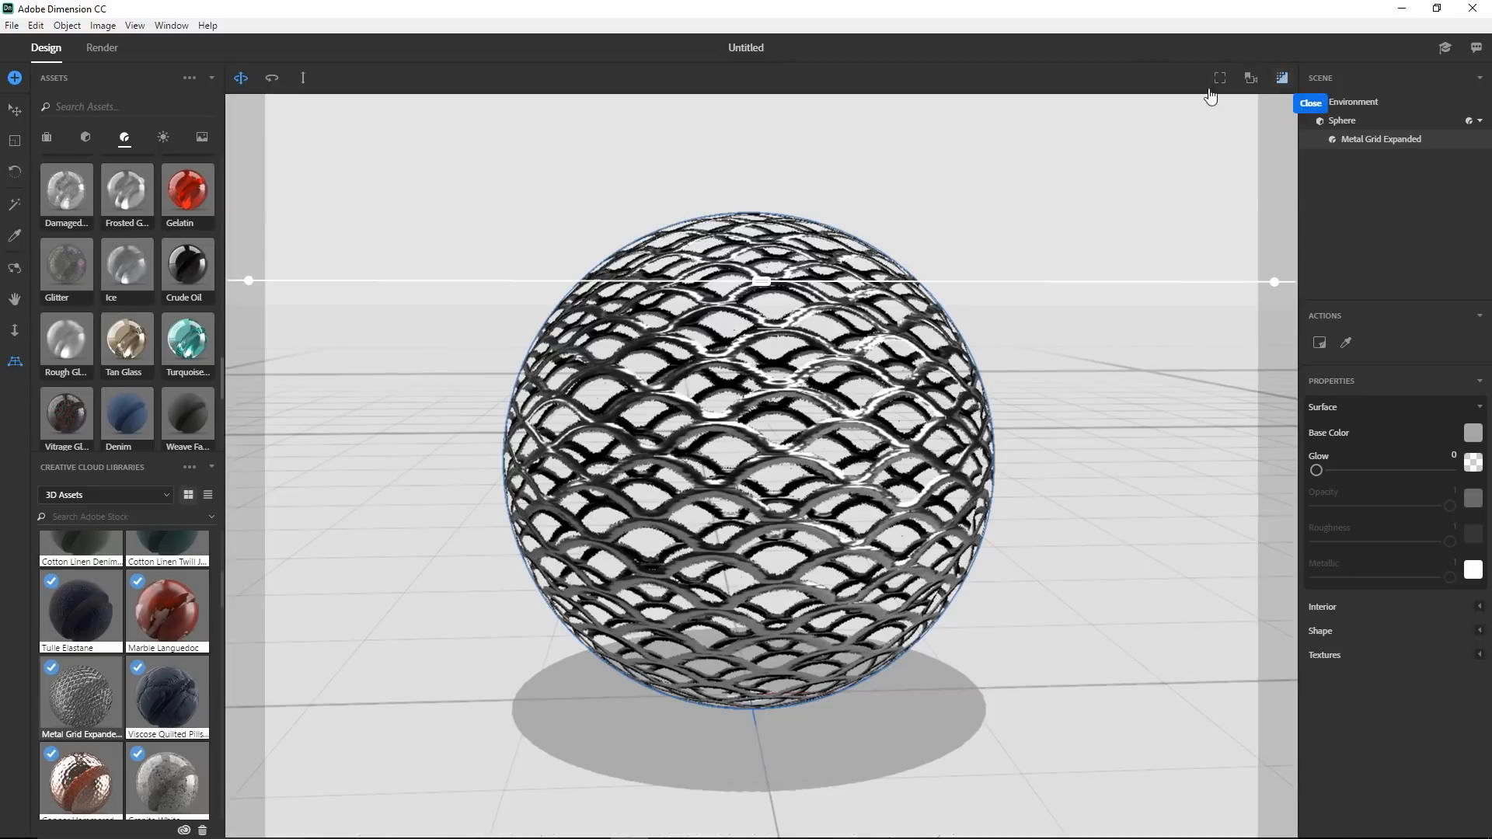
- Undo the sphere's changes back to its default material and delete the sphere from the scene
drag(840, 420, 845, 420)
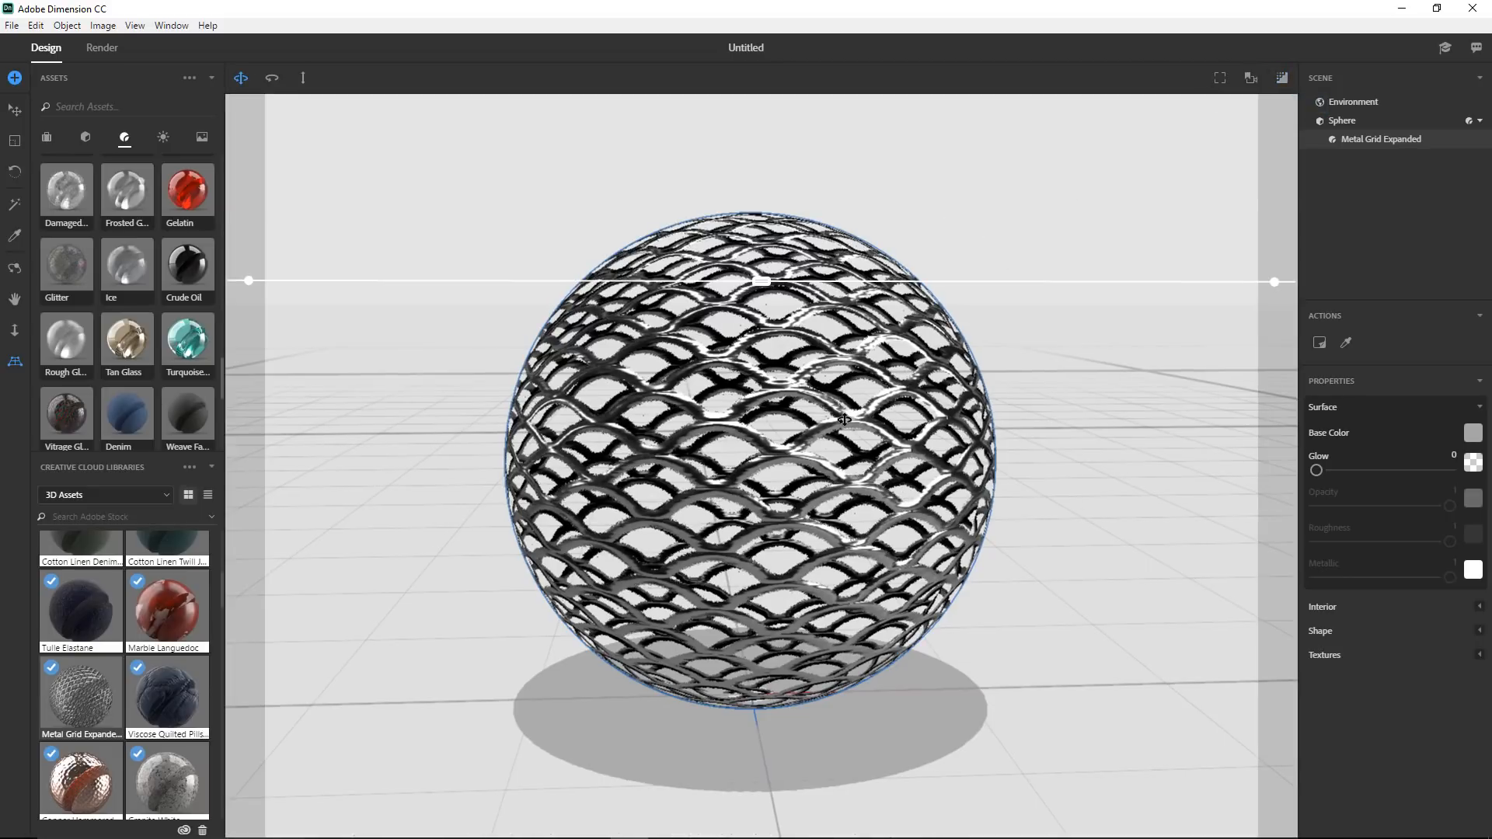
key(ctrl+z)
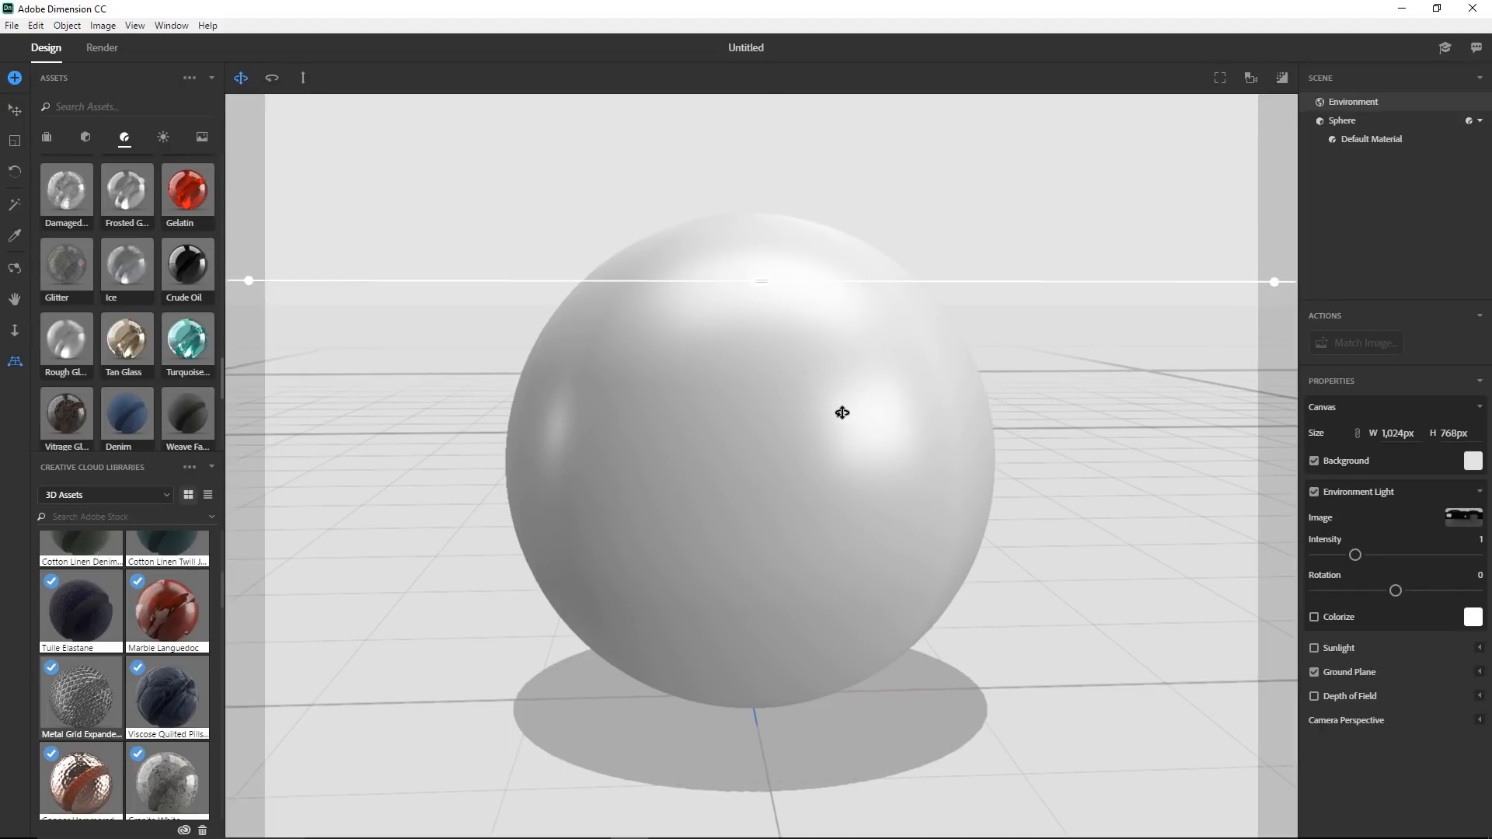
click(1349, 124)
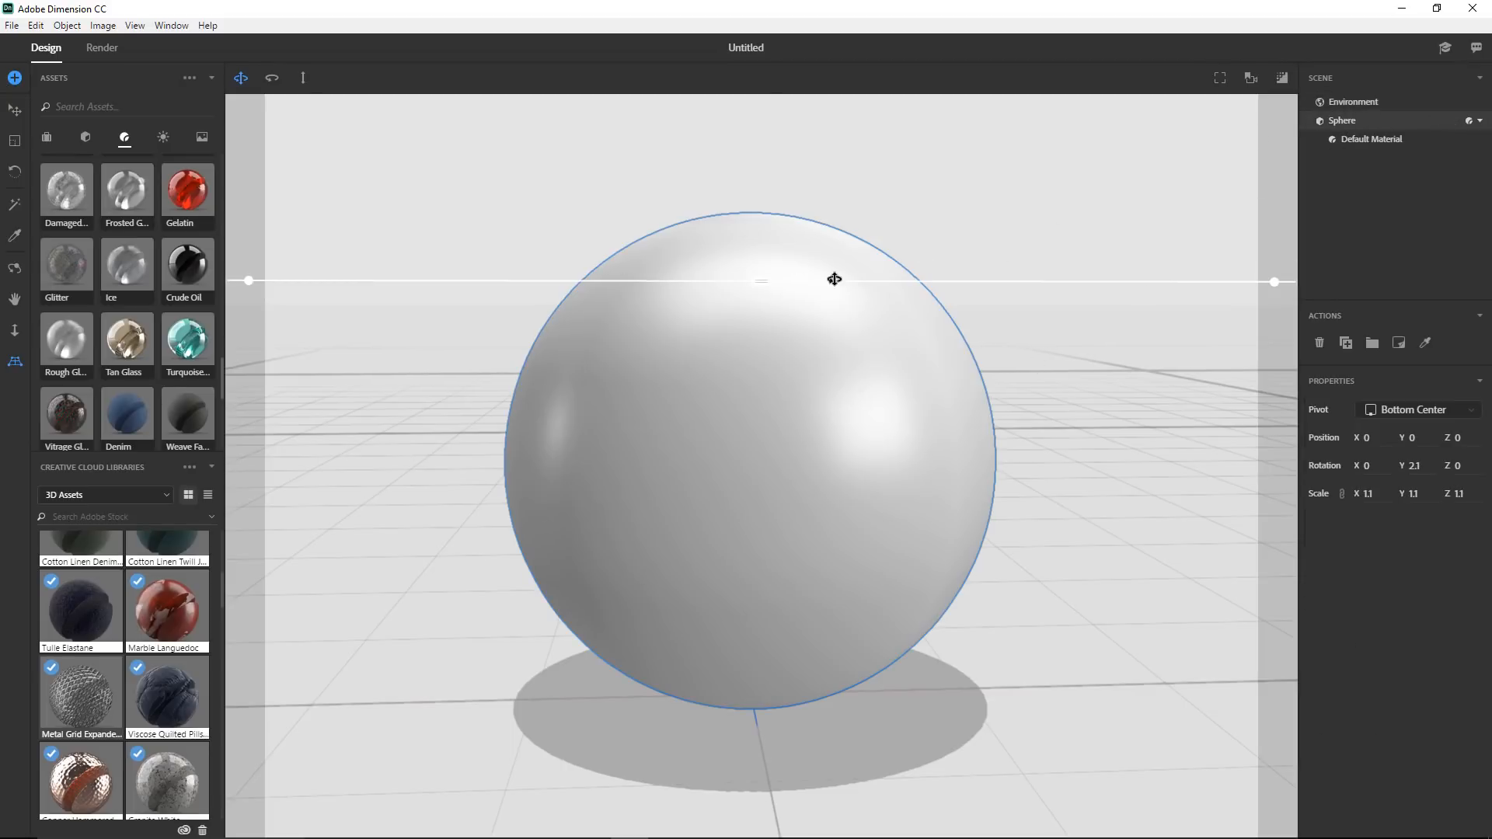
key(Delete)
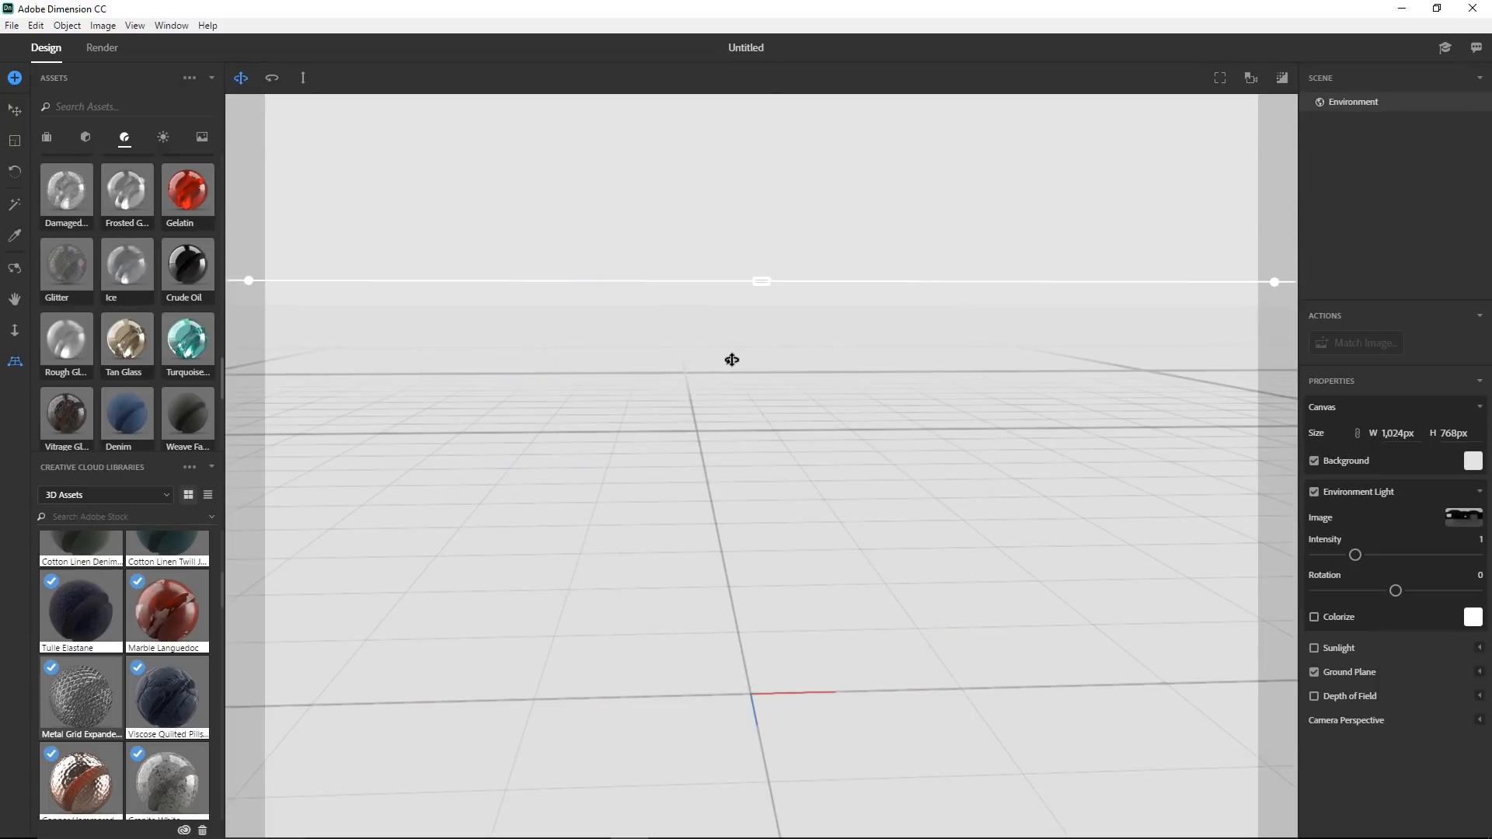
- Add the Cube Box starter model to the empty scene
click(62, 469)
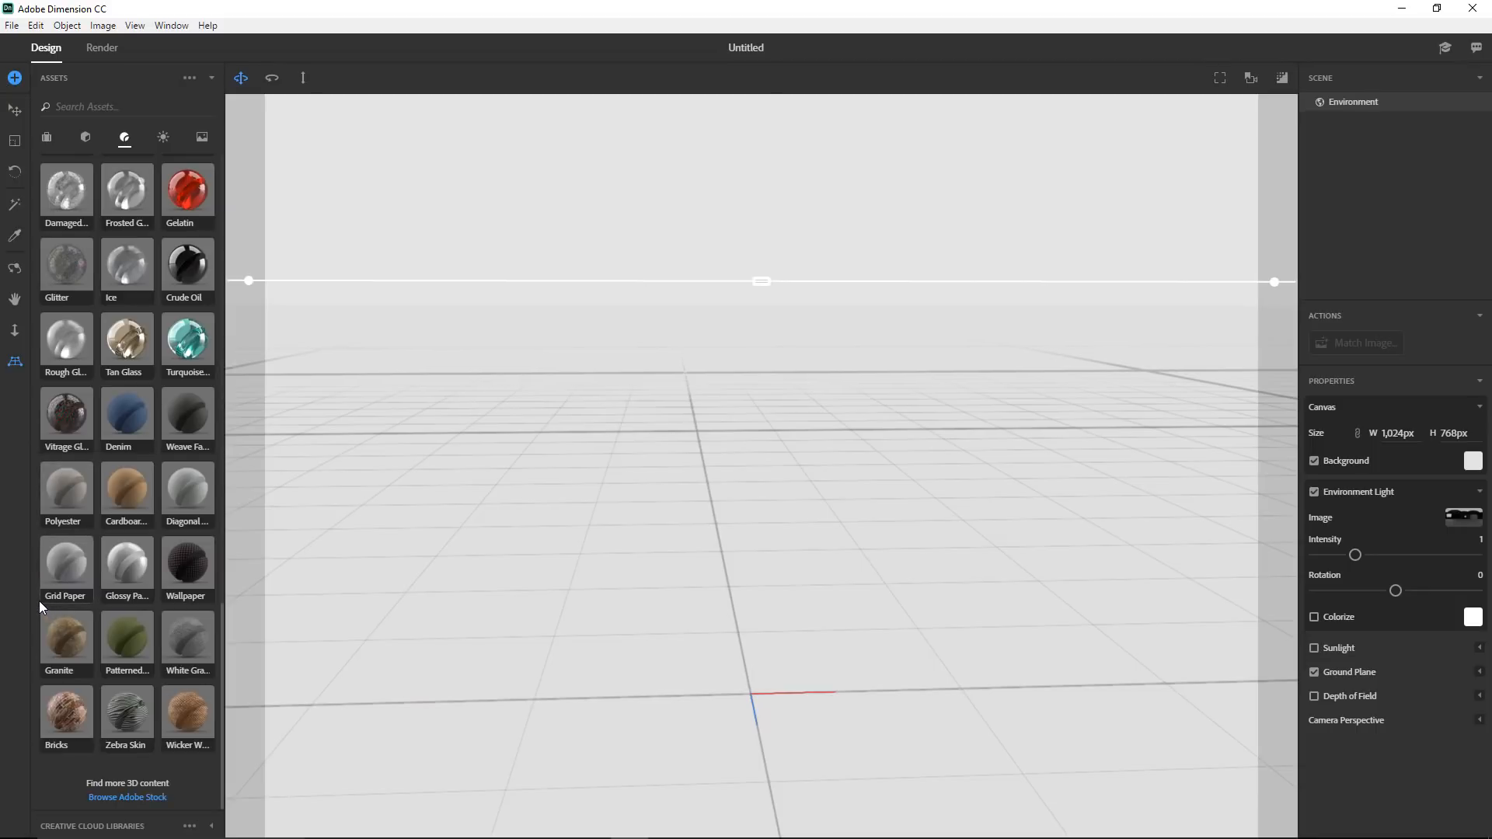
click(86, 138)
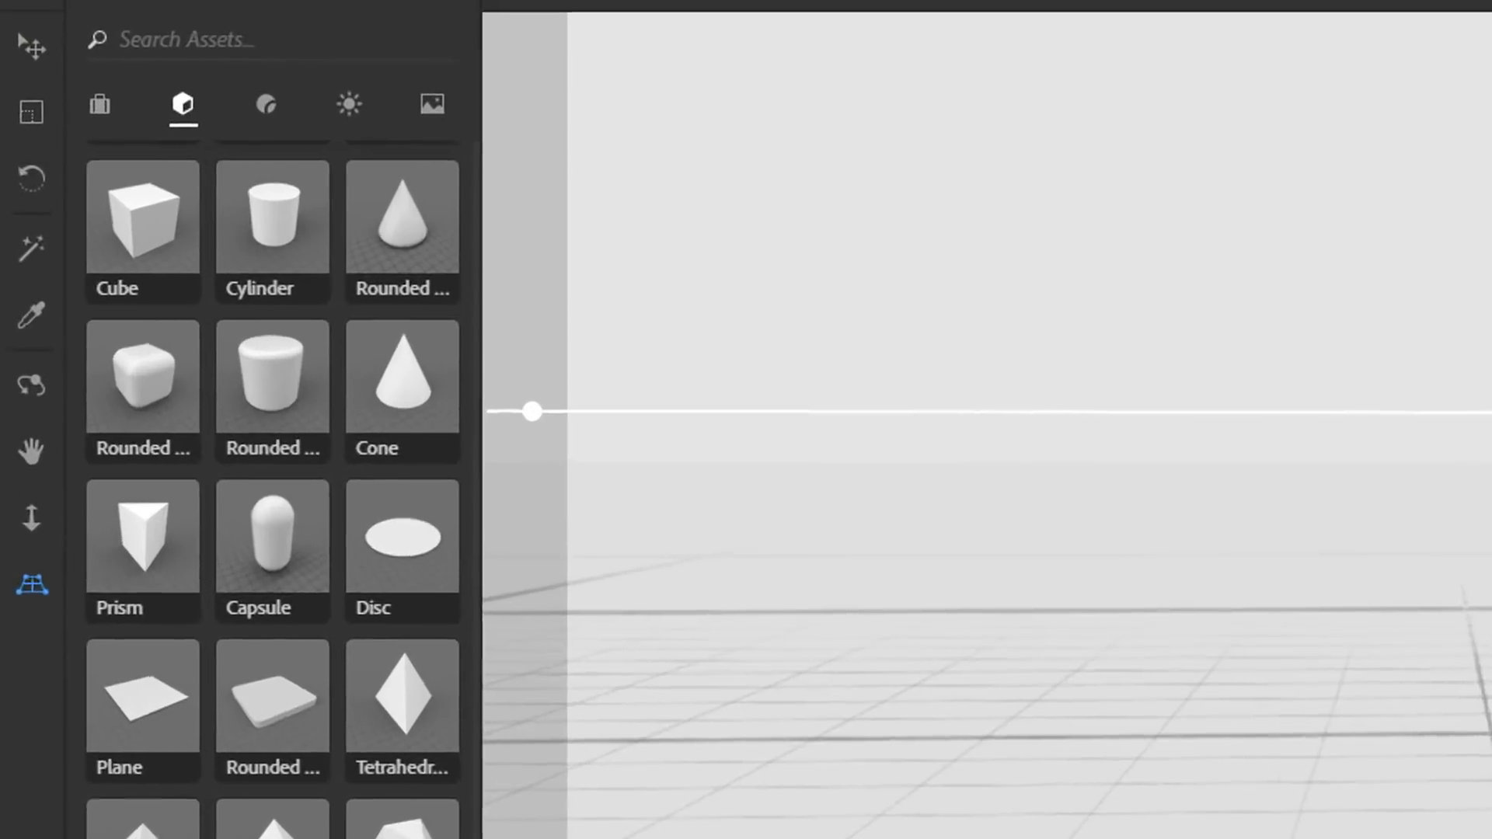
scroll(128, 388, up, 3)
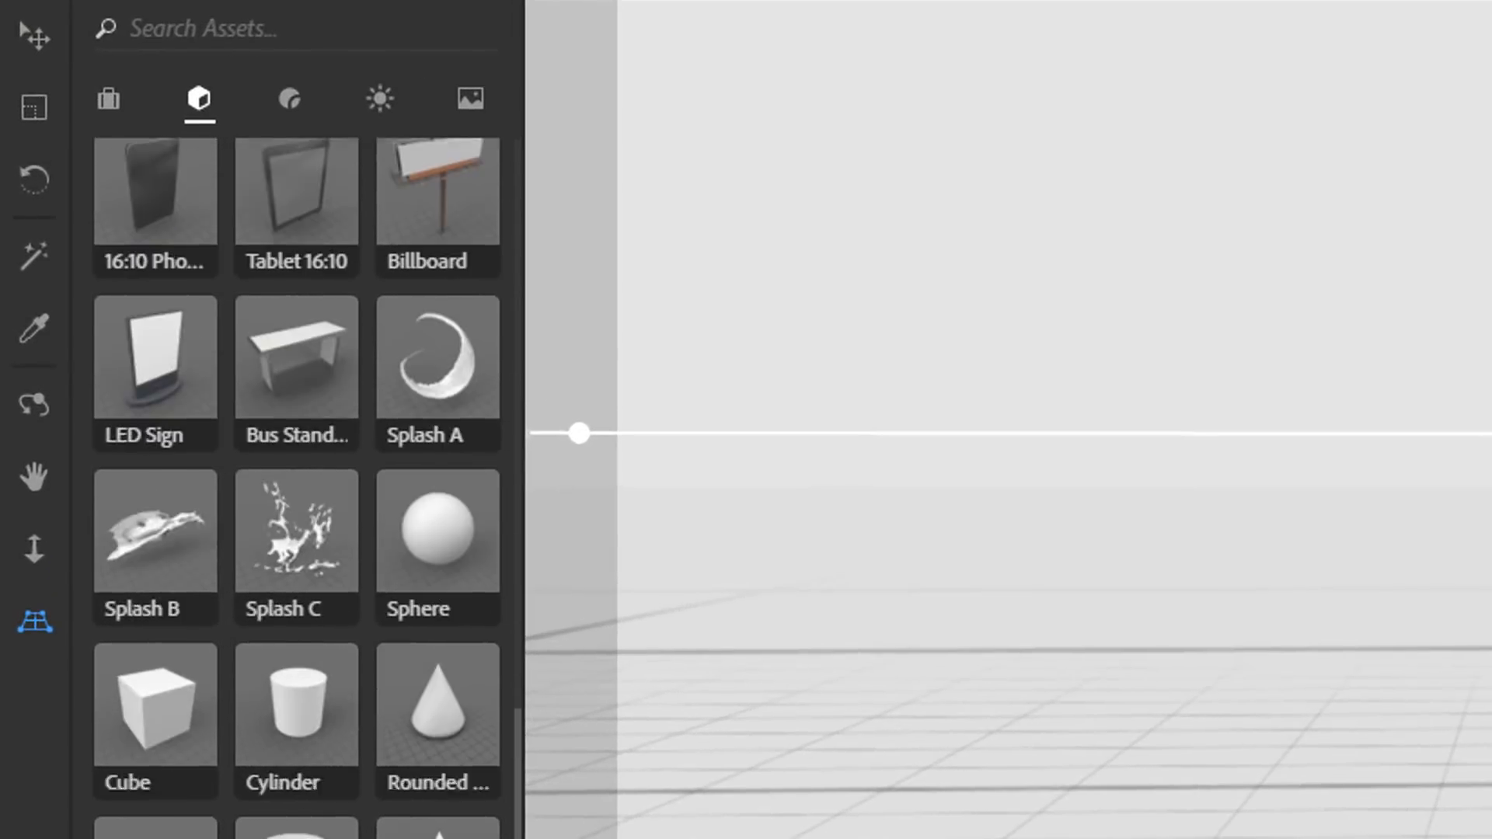
scroll(130, 543, up, 5)
drag(152, 464, 518, 436)
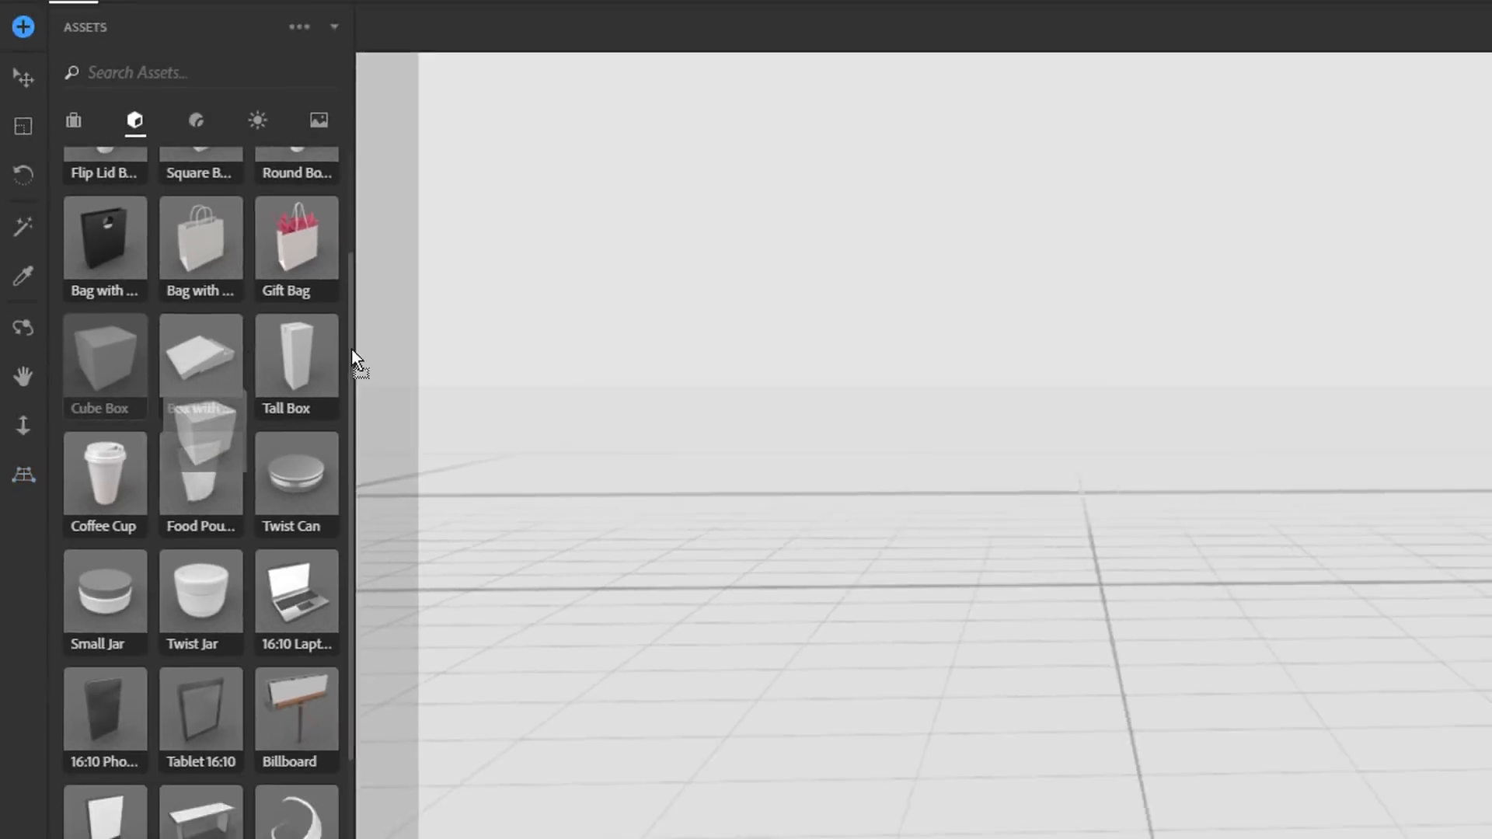
drag(351, 348, 734, 653)
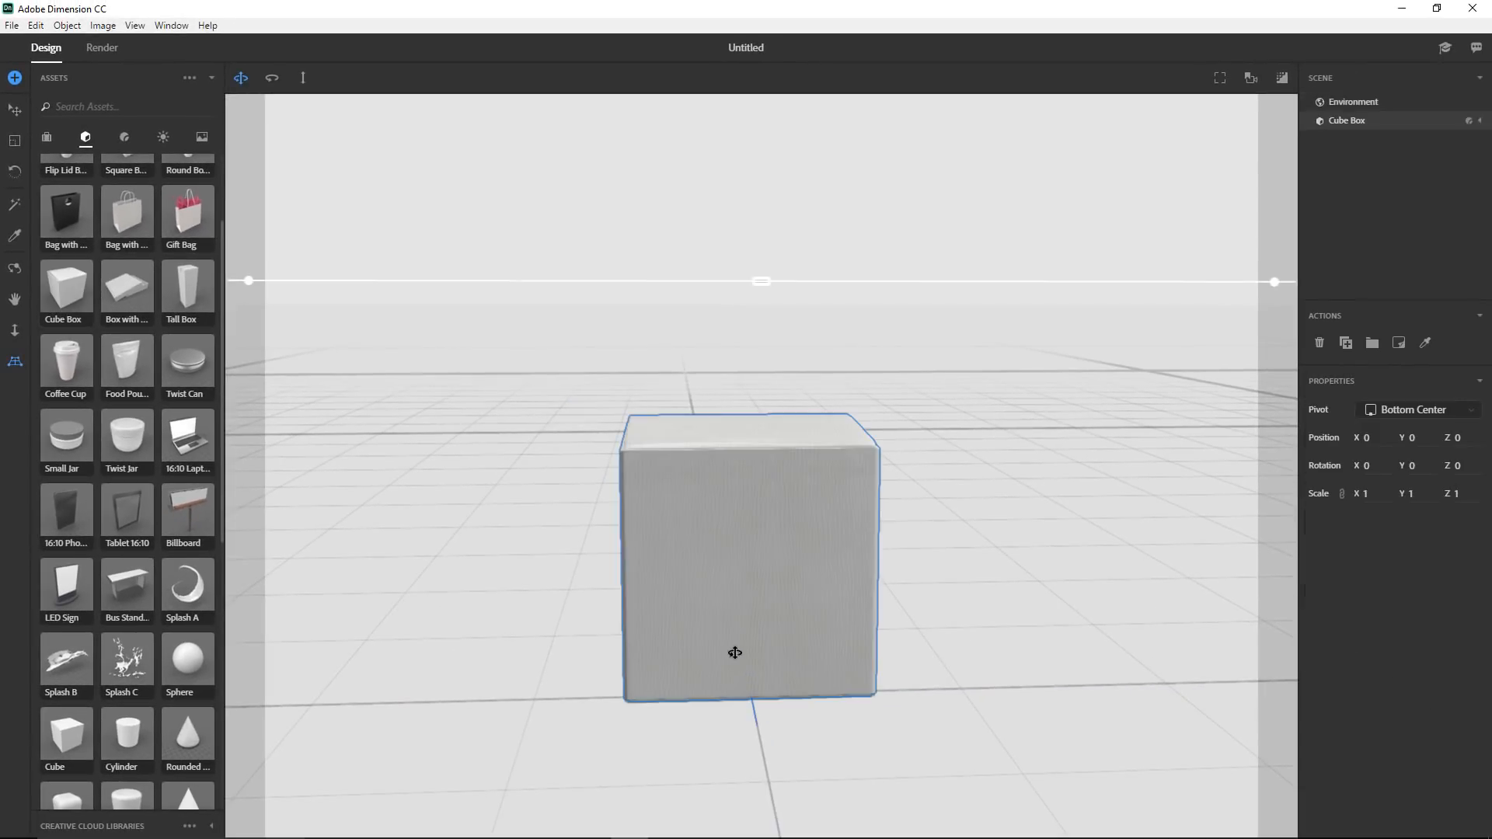
key(1)
drag(376, 443, 562, 495)
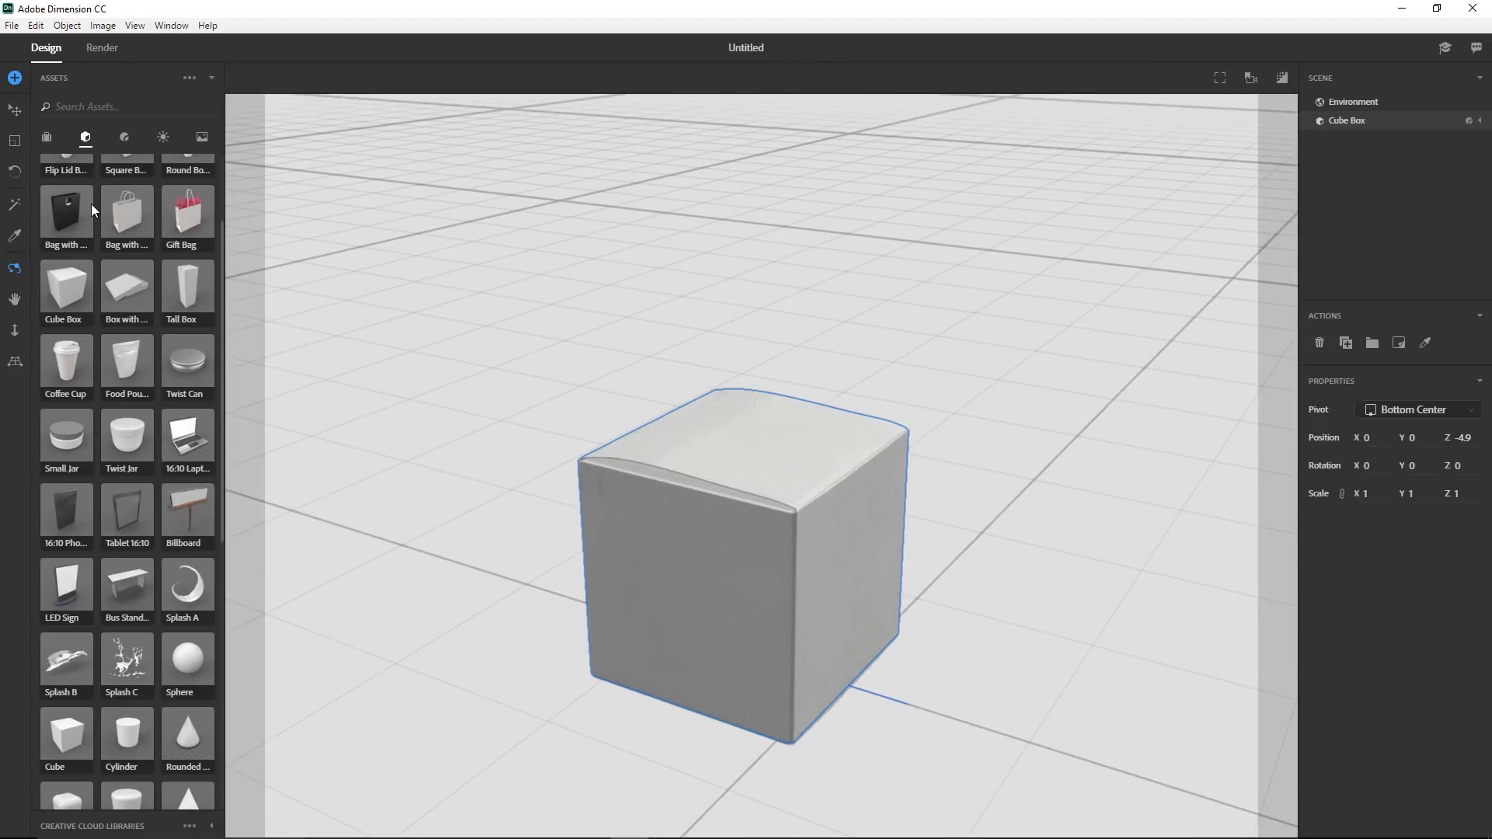
- Try the American Elm Wood starter material on the whole cube box and undo it
click(126, 139)
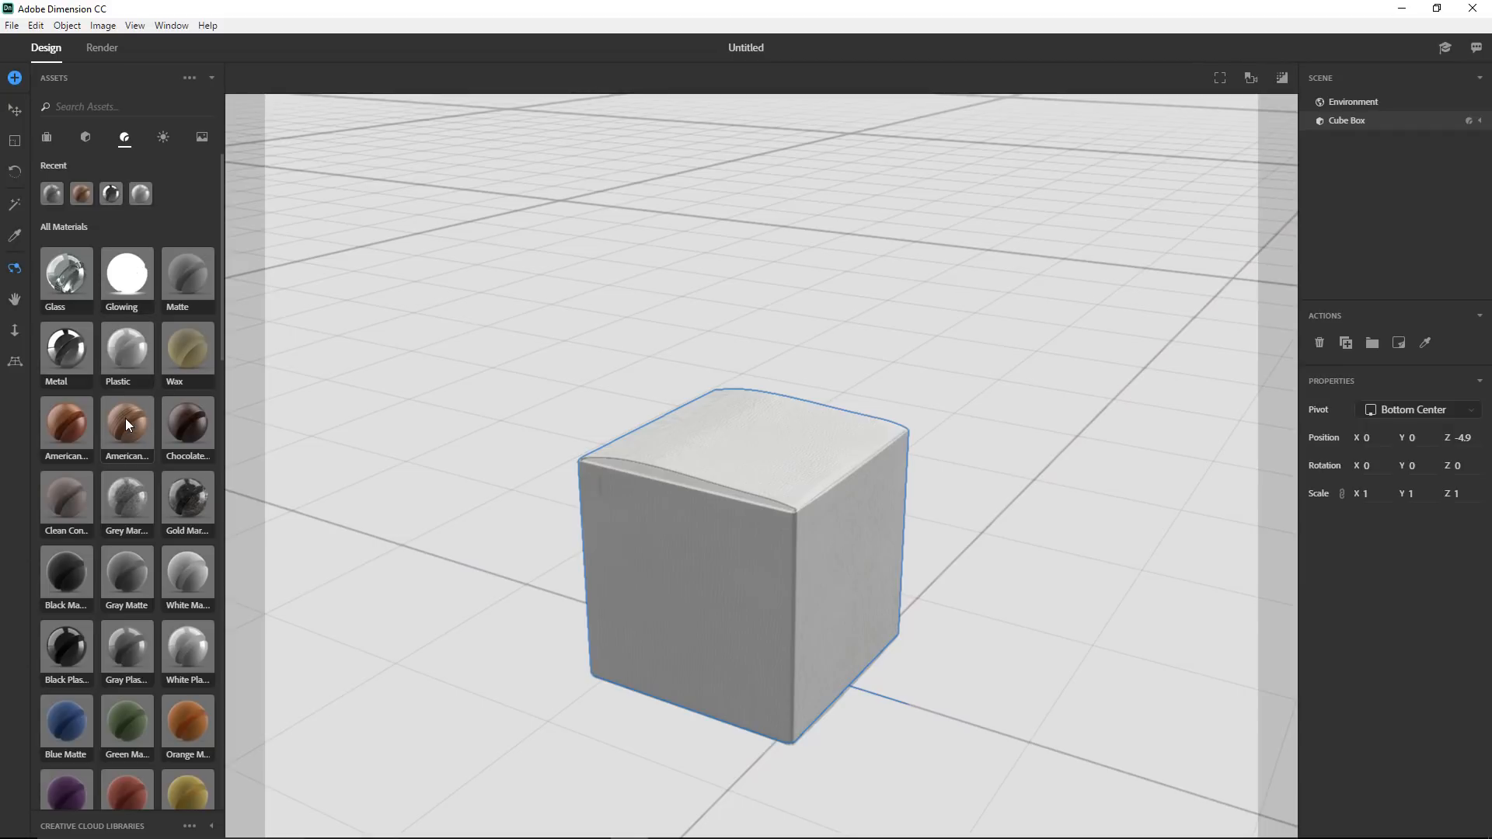
drag(125, 418, 723, 538)
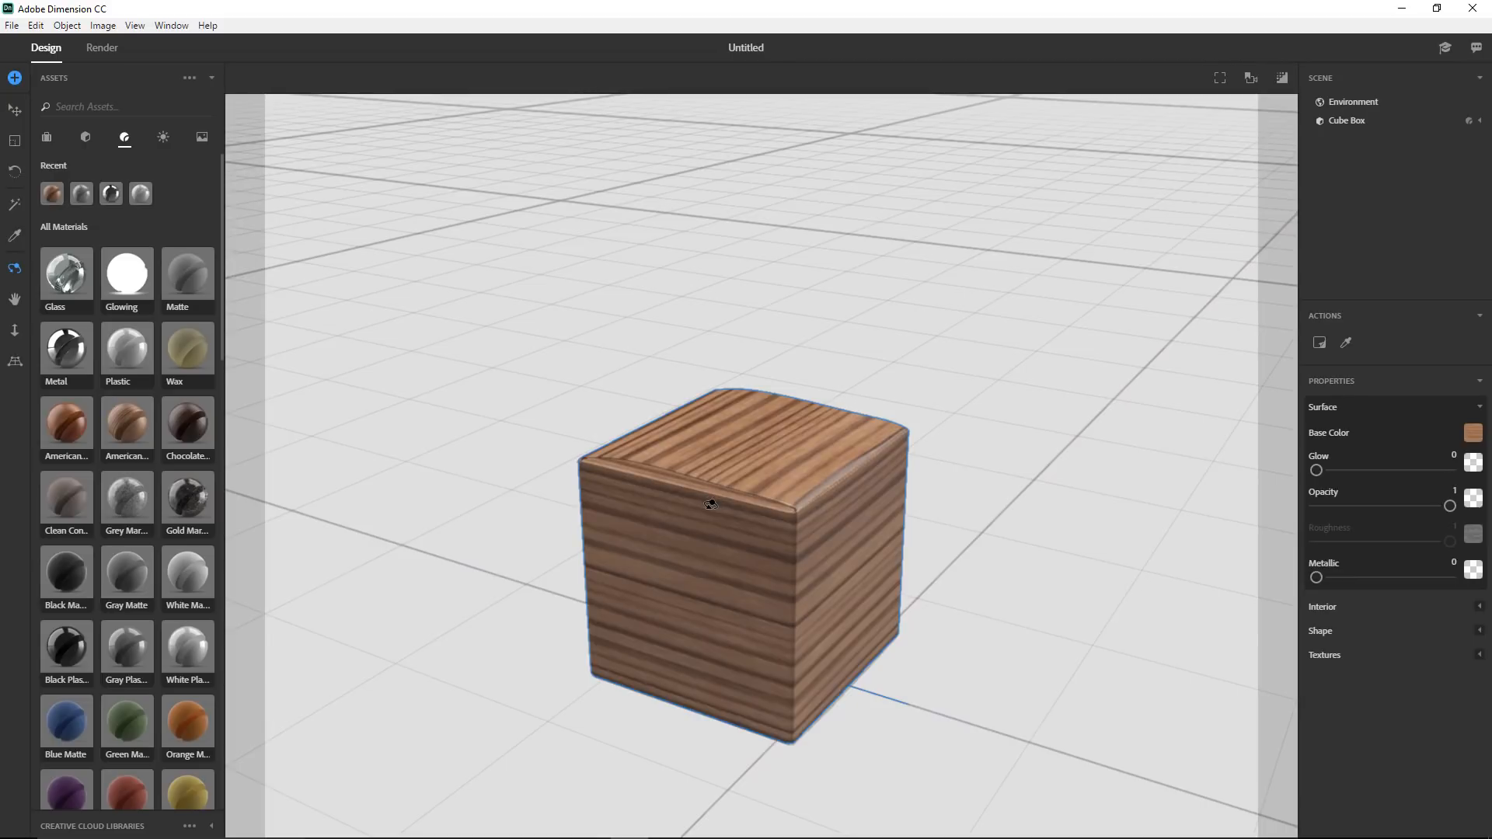
key(ctrl+z)
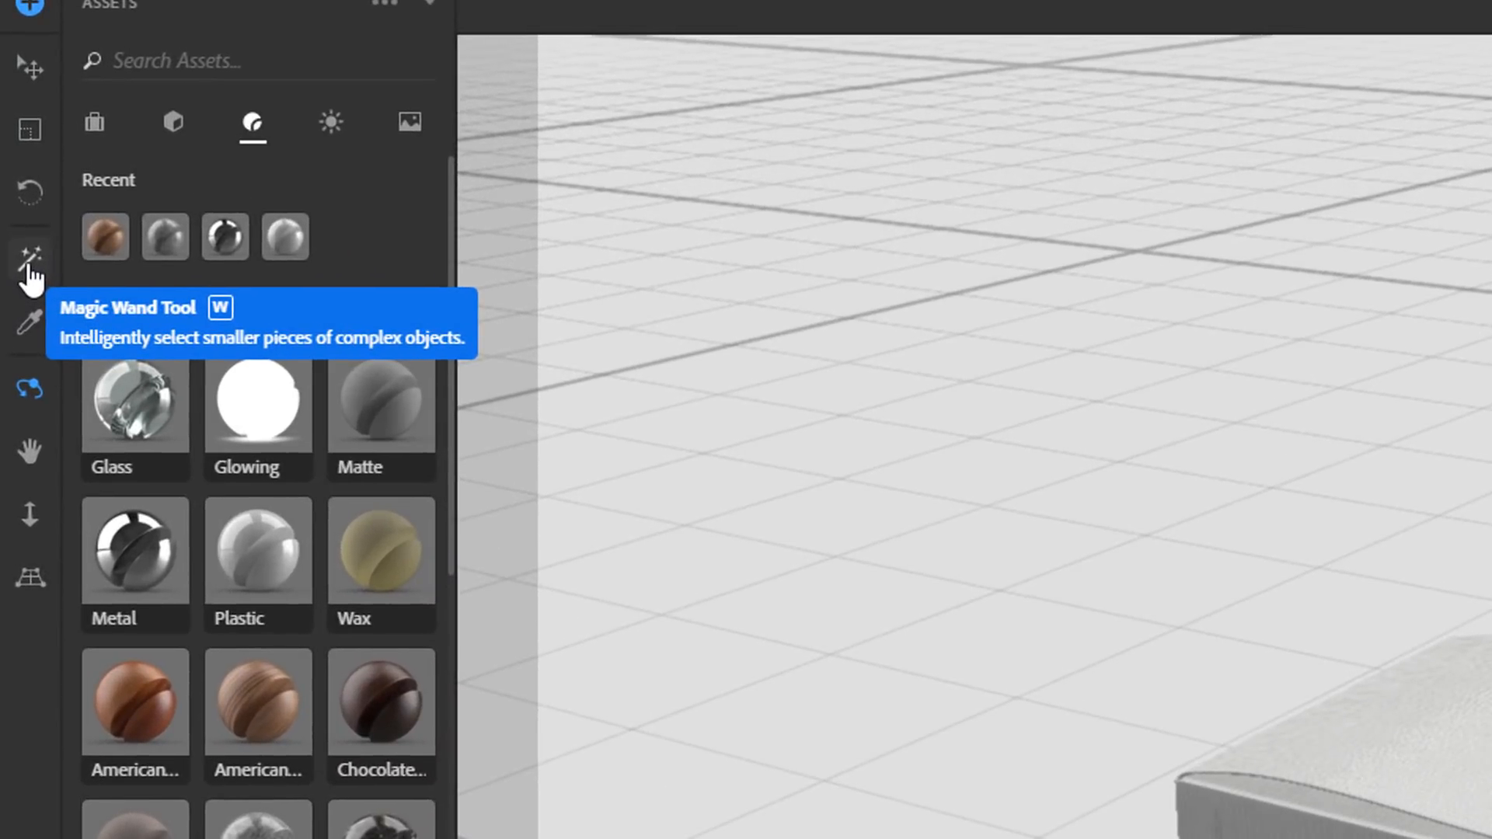
- Select only the cube box's top face with the Magic Wand and apply American Elm Wood to it
click(30, 258)
click(794, 469)
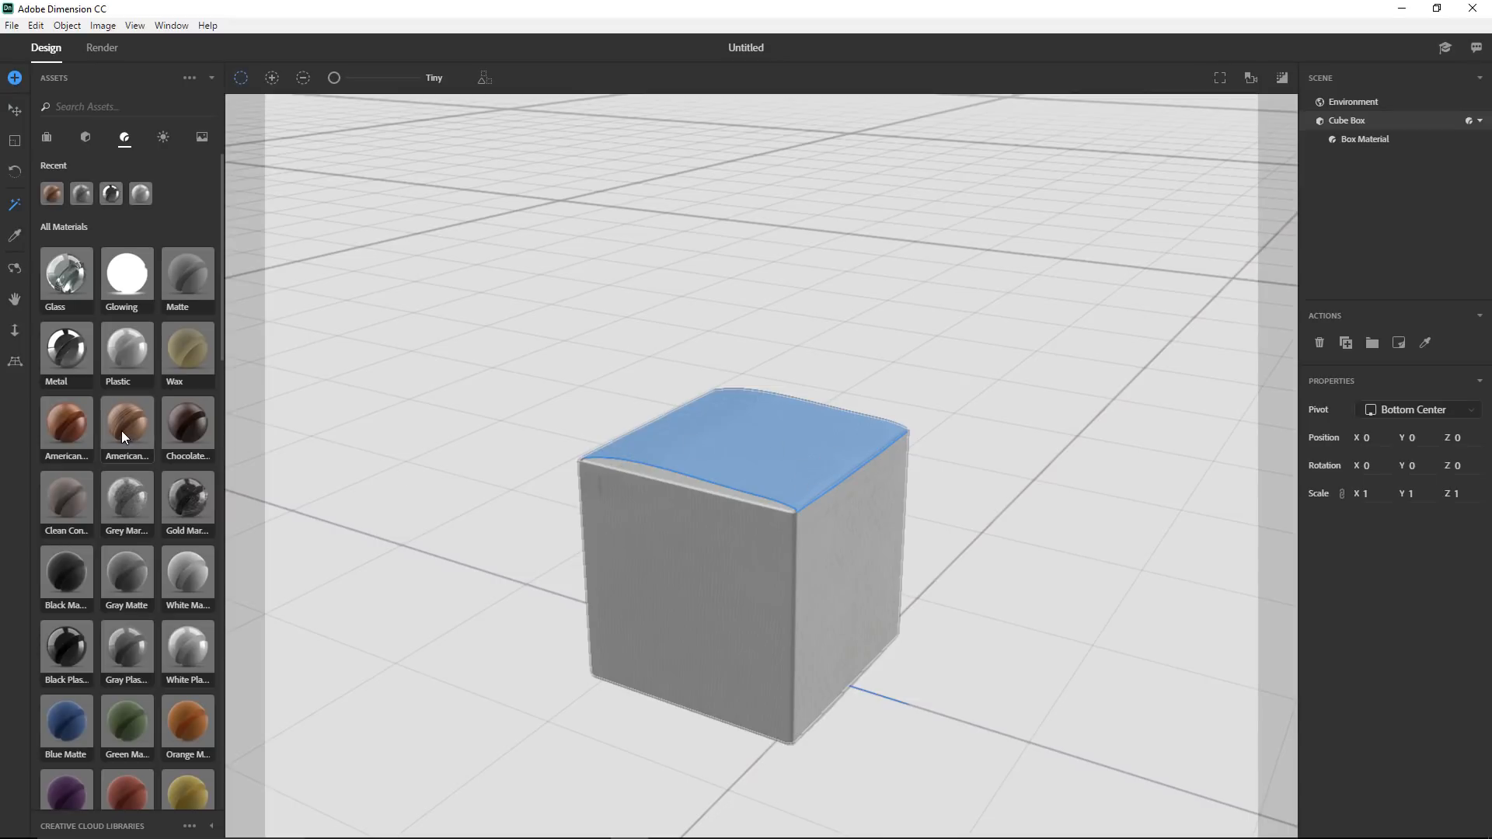
drag(121, 430, 805, 451)
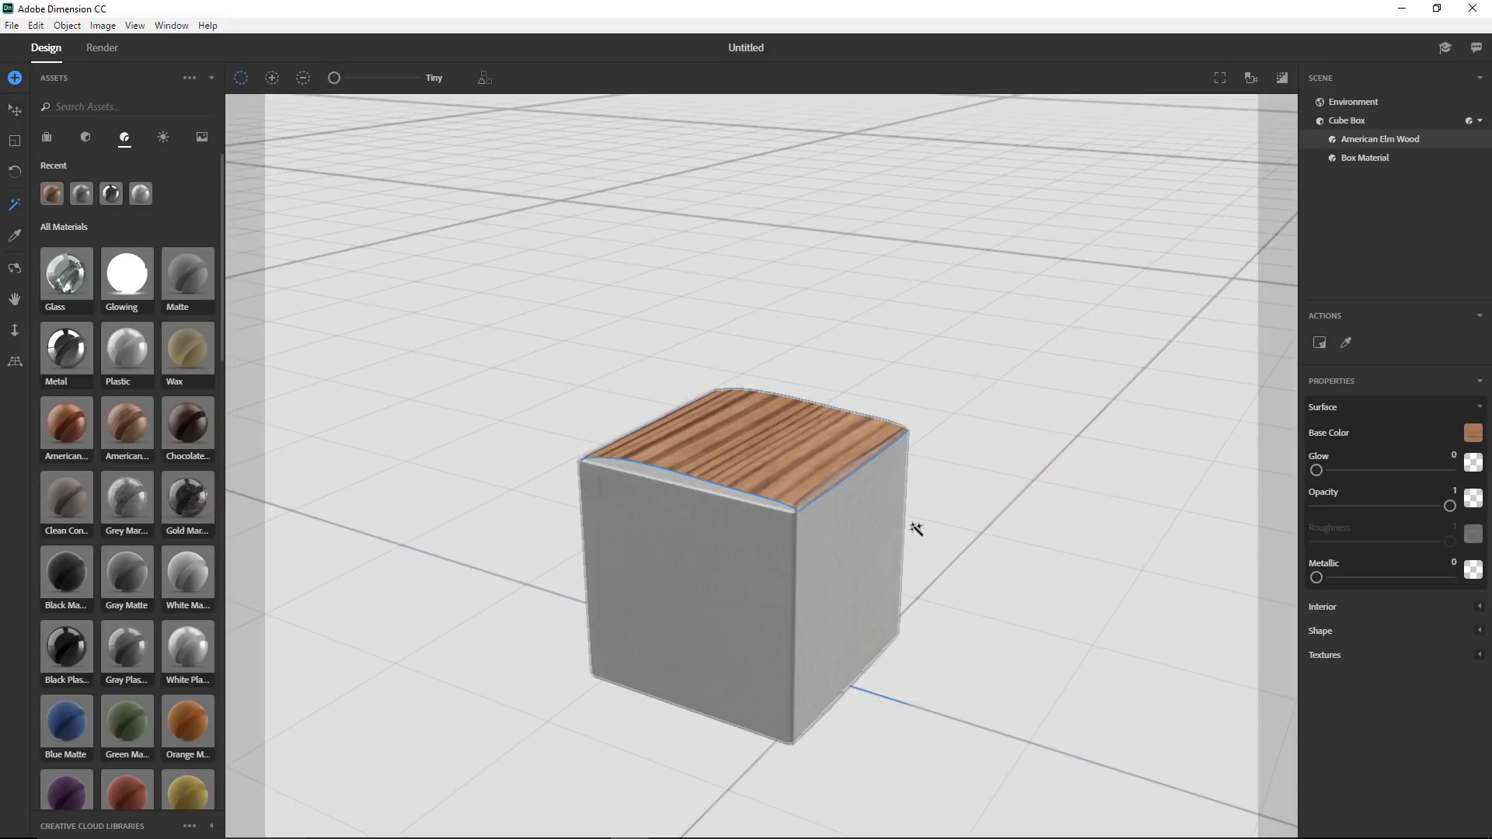
- Select the cube box's side faces with the Magic Wand and apply the Grey Marble material to them
click(709, 561)
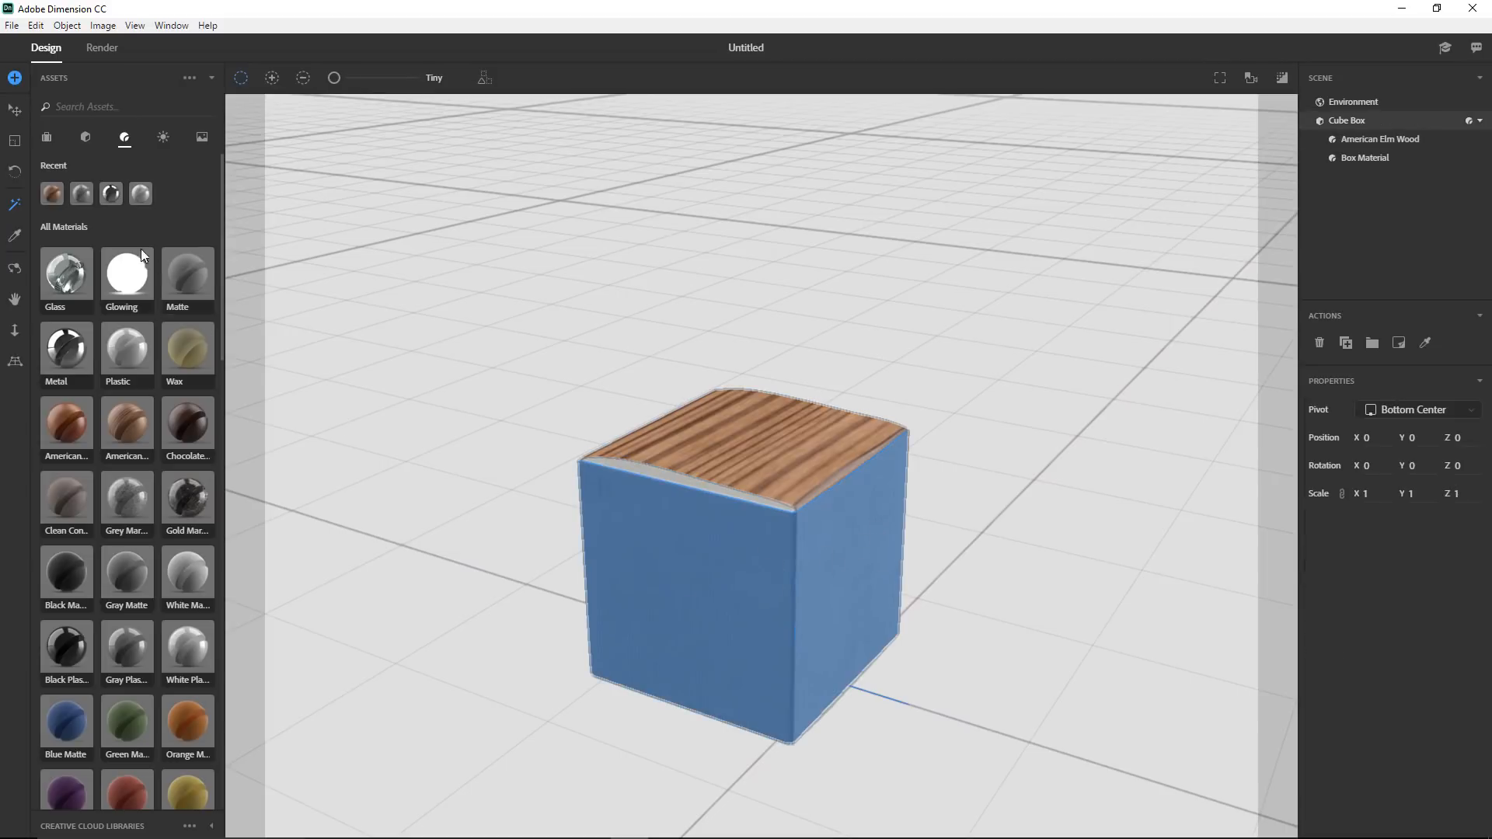
click(16, 271)
drag(448, 381, 833, 376)
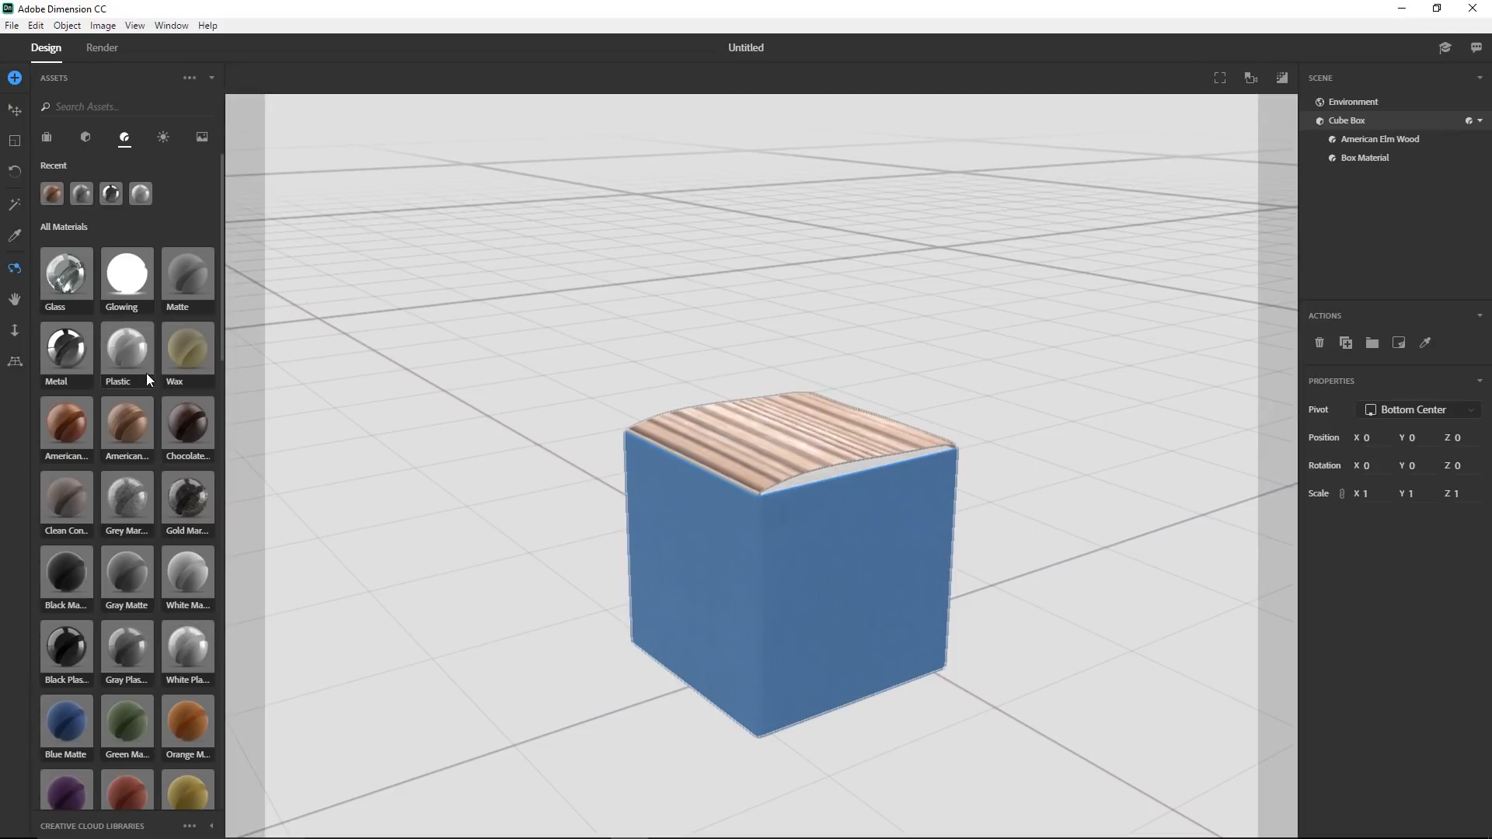
drag(128, 504, 857, 531)
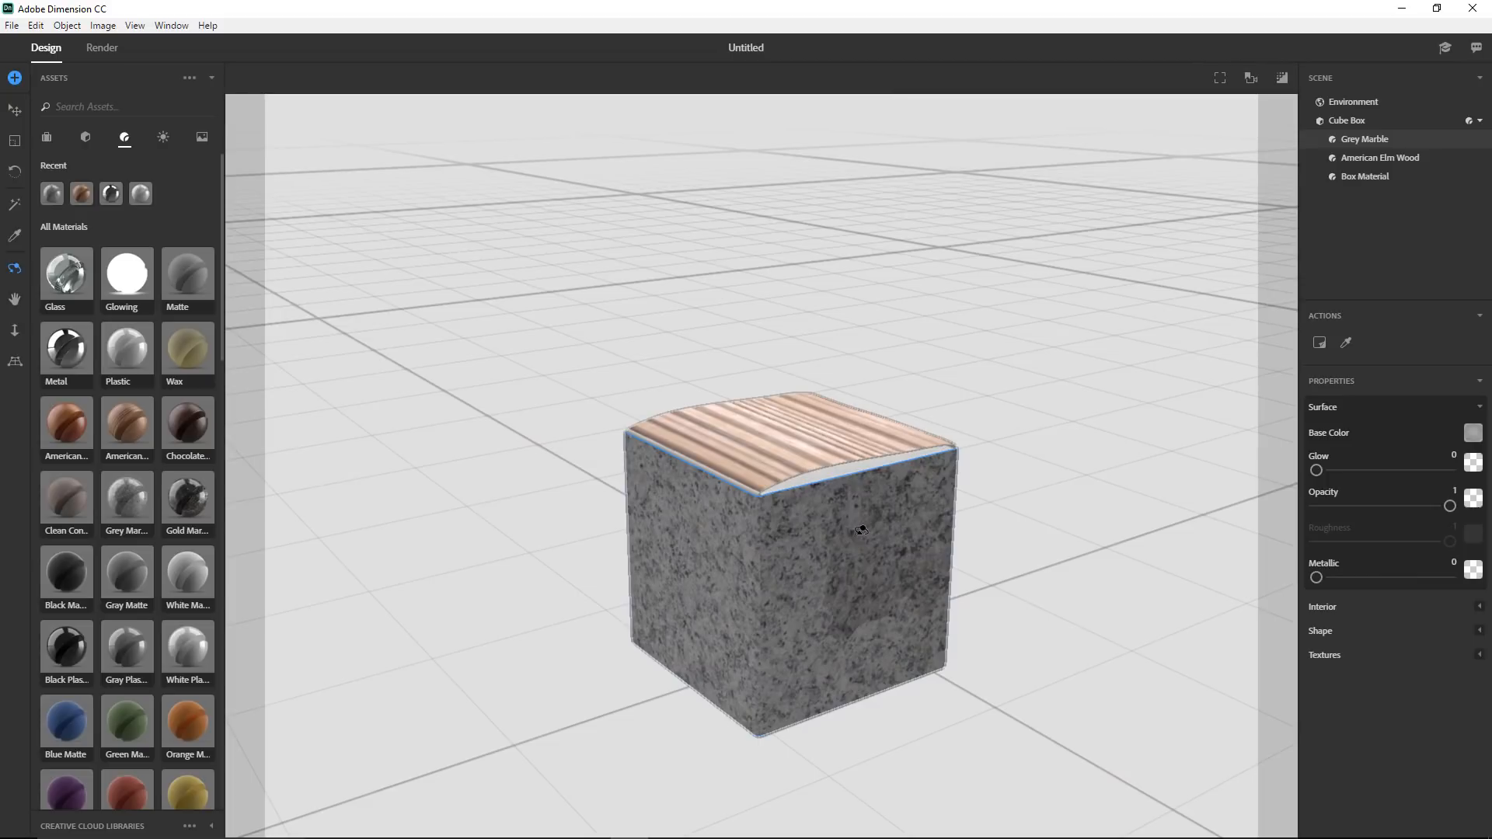
- Try selecting the cube box with the Magic Wand size at Large, and reset the size to Tiny
click(15, 207)
drag(335, 77, 415, 78)
click(770, 443)
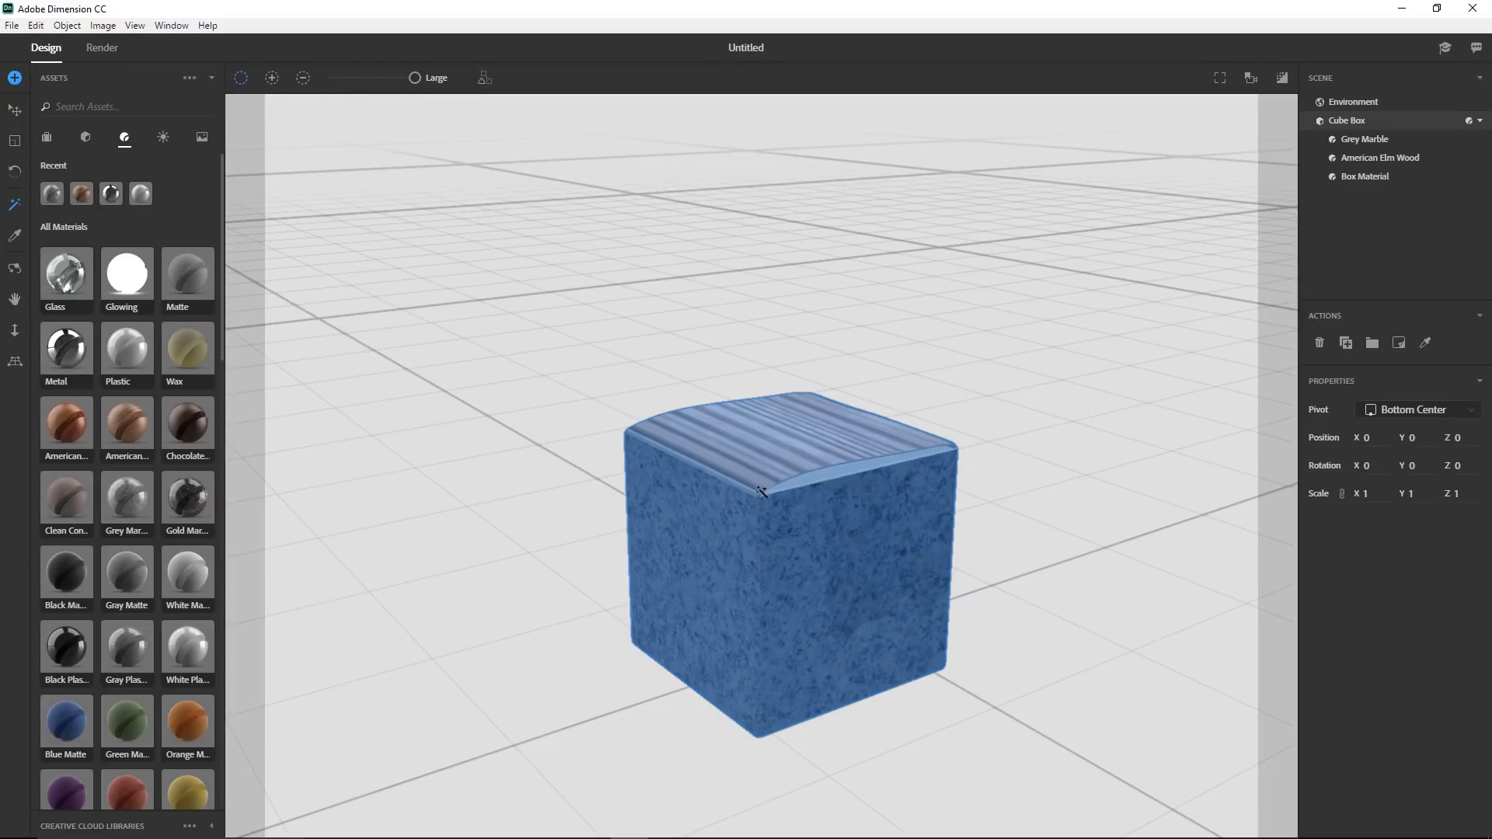
drag(416, 78, 333, 78)
- Add the Food Pouch model behind the cube box and give it the American Elm Wood sampled from the box's top
click(85, 137)
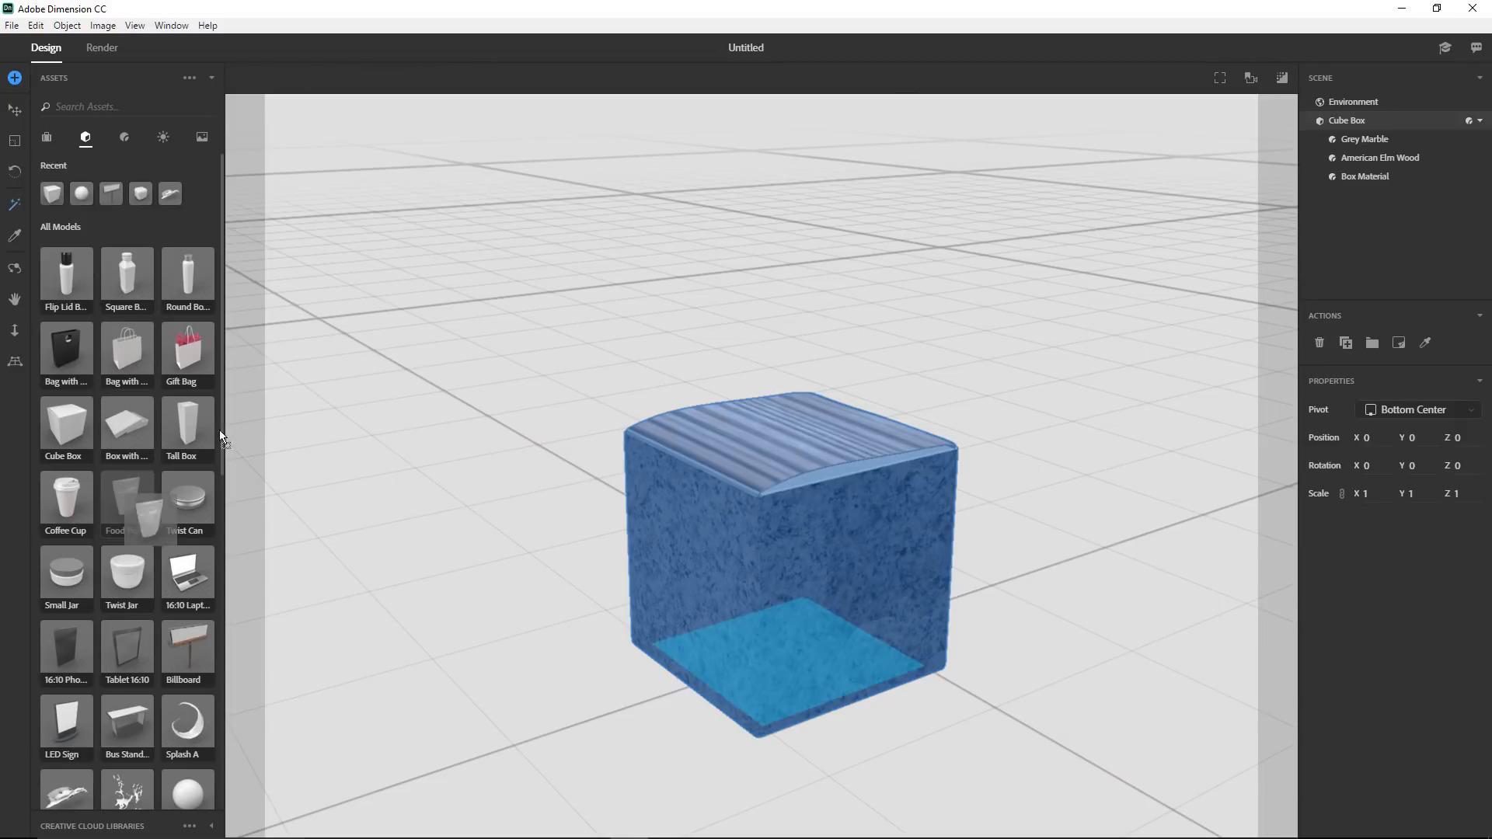
drag(127, 502, 455, 416)
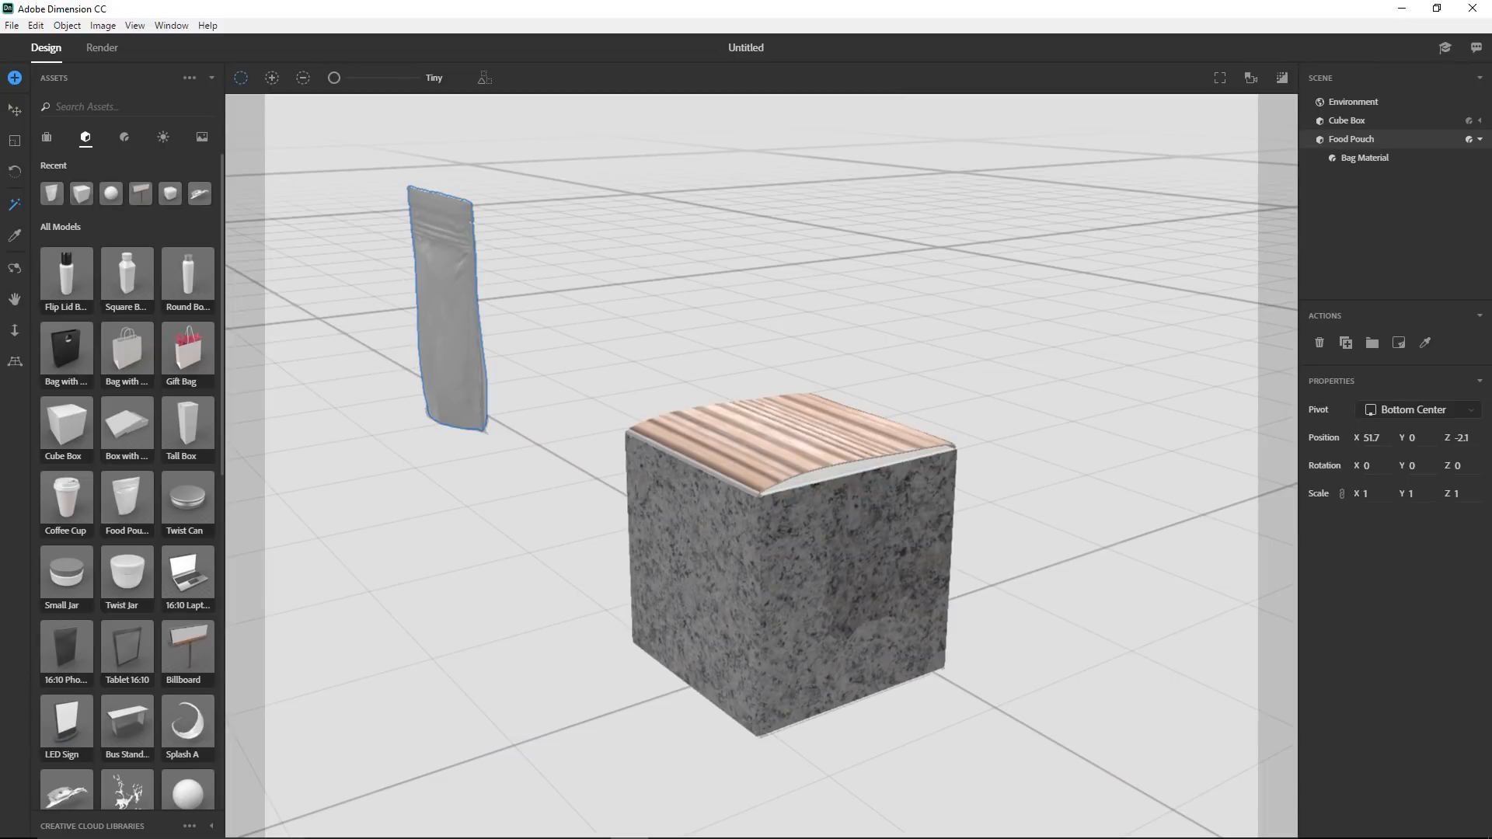
click(14, 234)
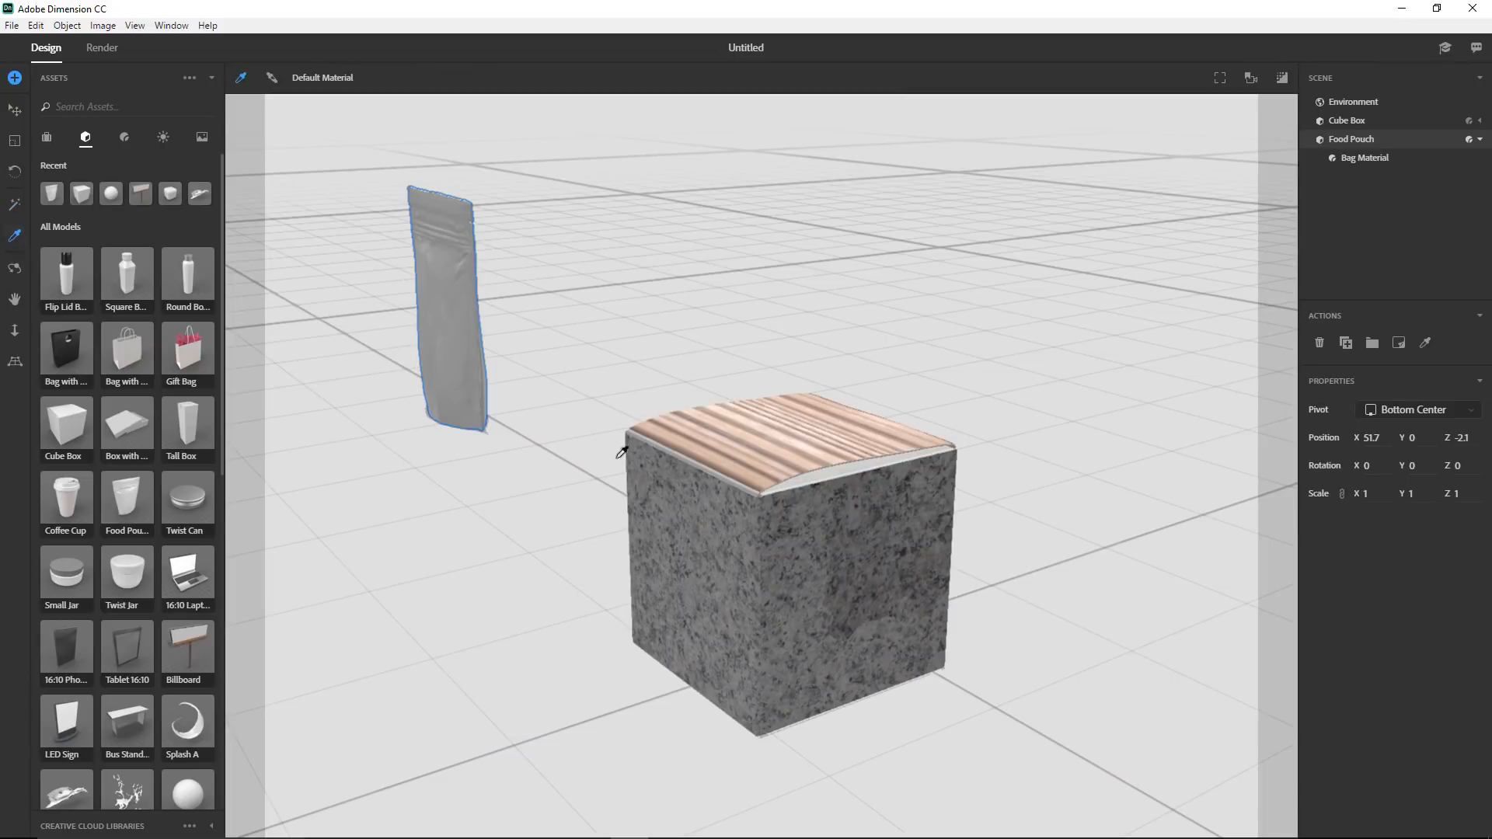
click(788, 449)
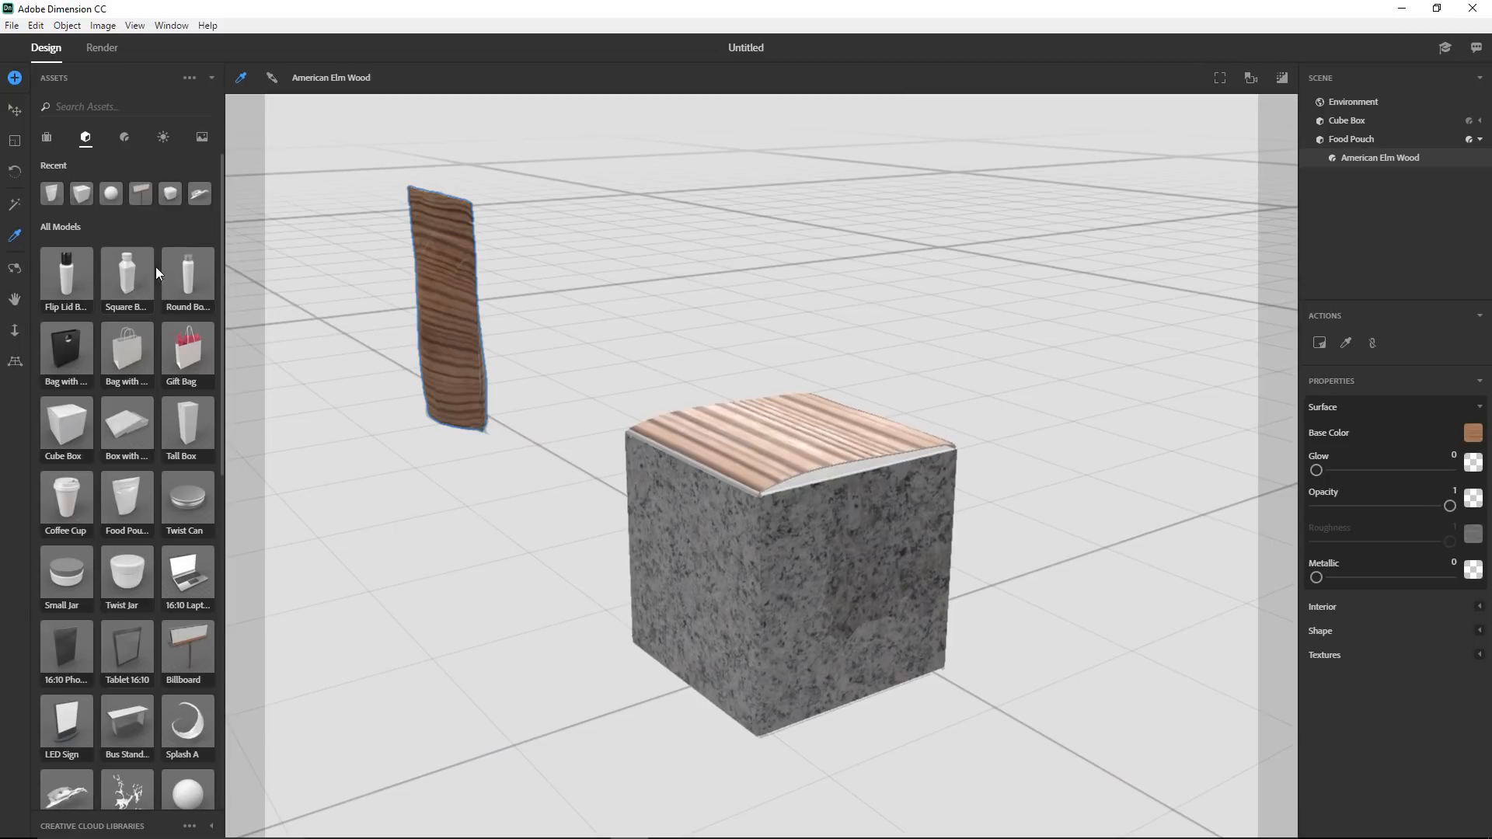
- Browse the starter models and the Models group of the 3D Assets Creative Cloud library
scroll(109, 519, down, 7)
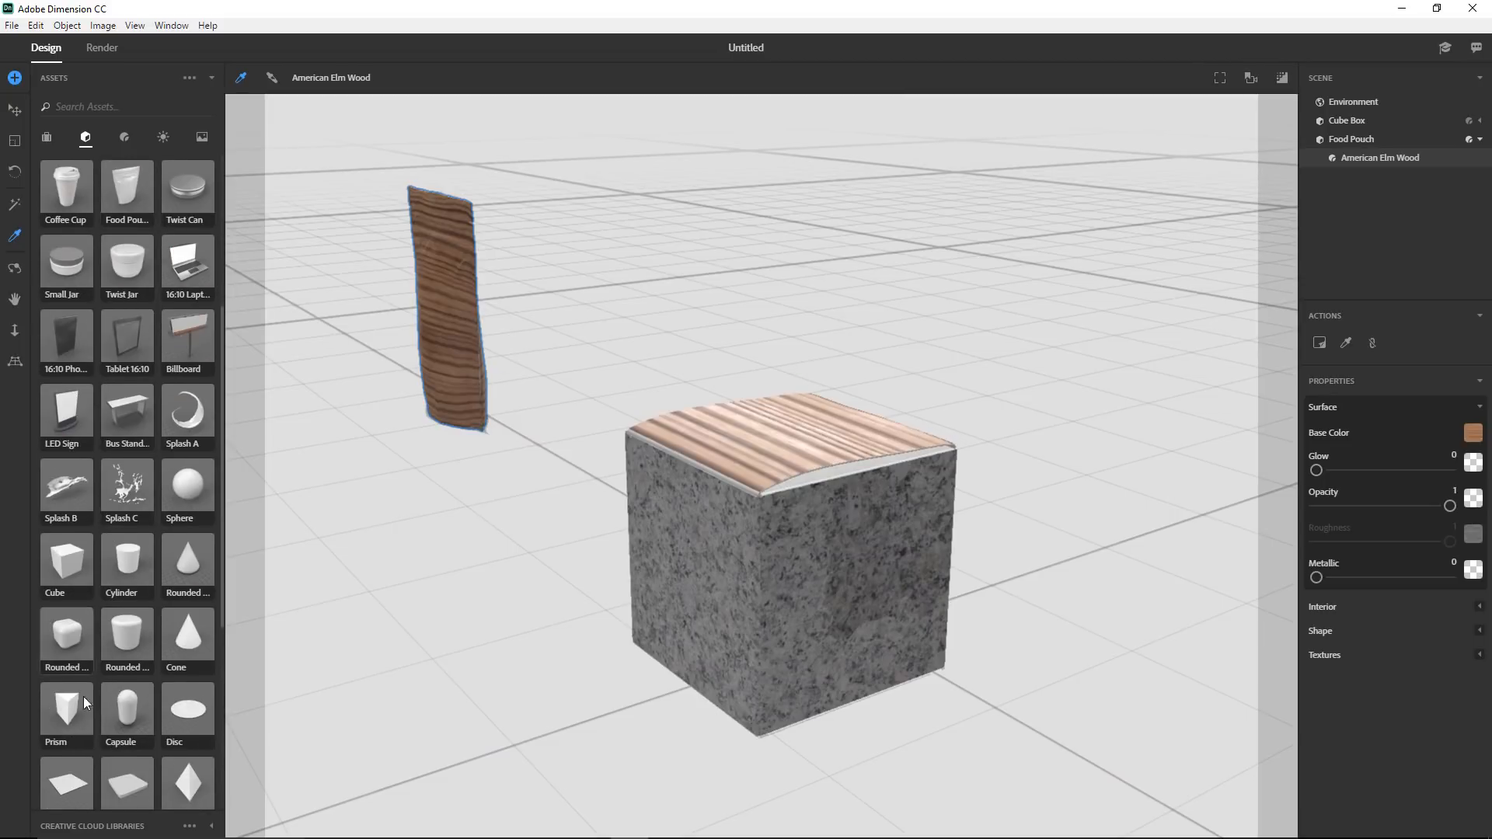
click(103, 826)
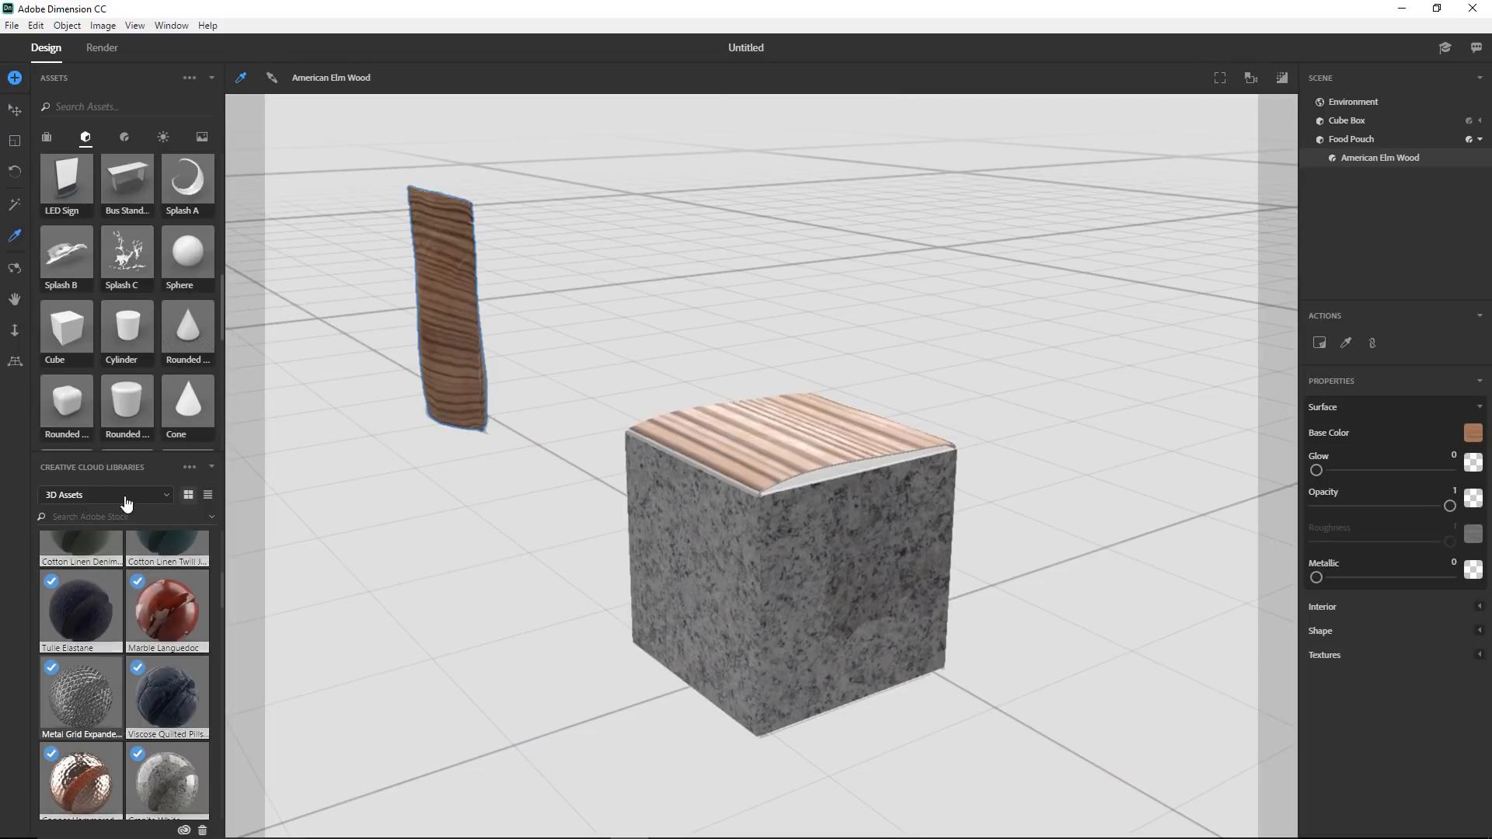
scroll(159, 592, up, 1)
scroll(161, 598, up, 4)
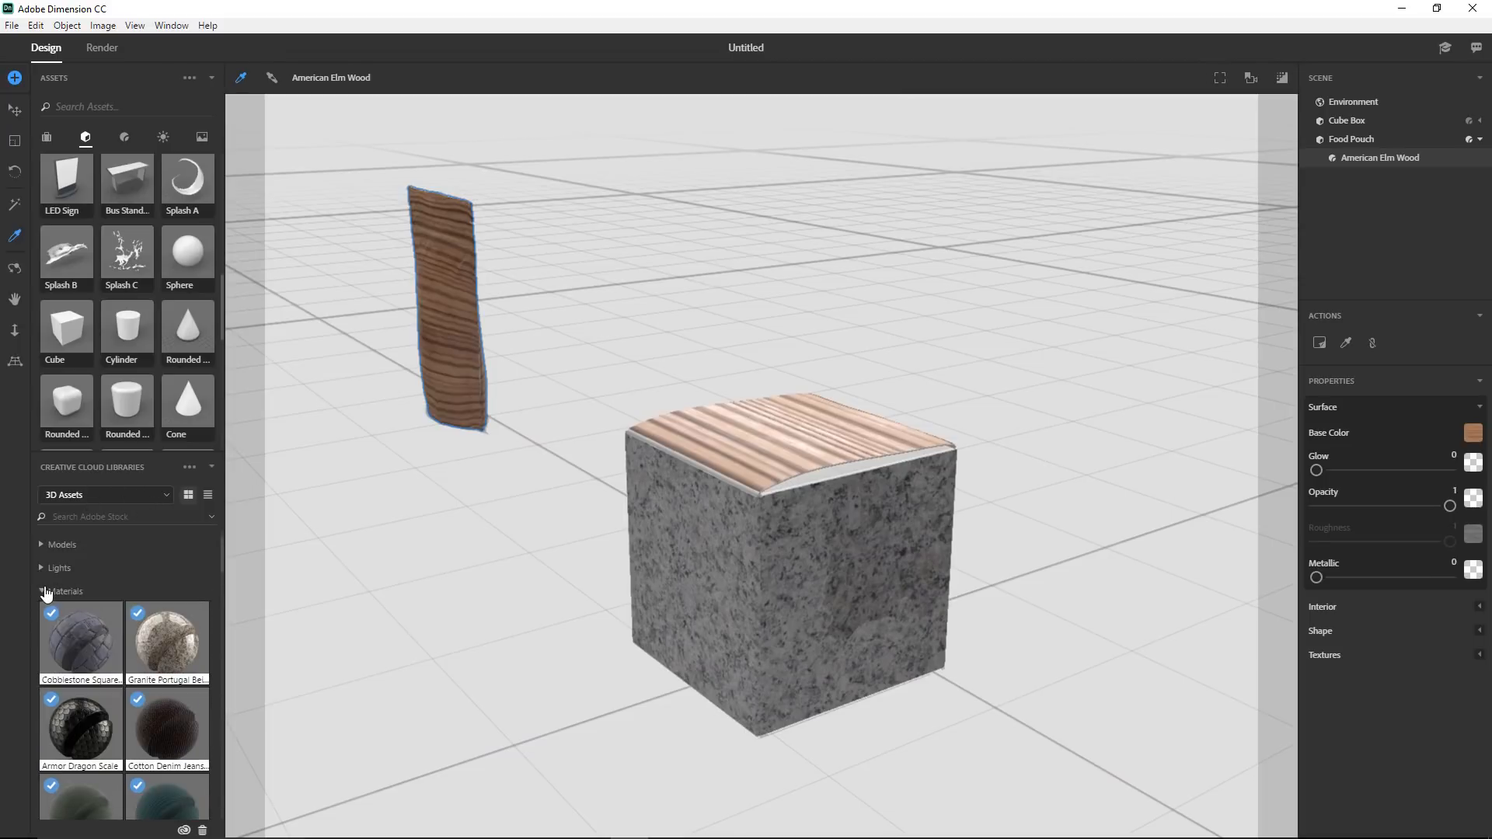
click(43, 594)
click(41, 545)
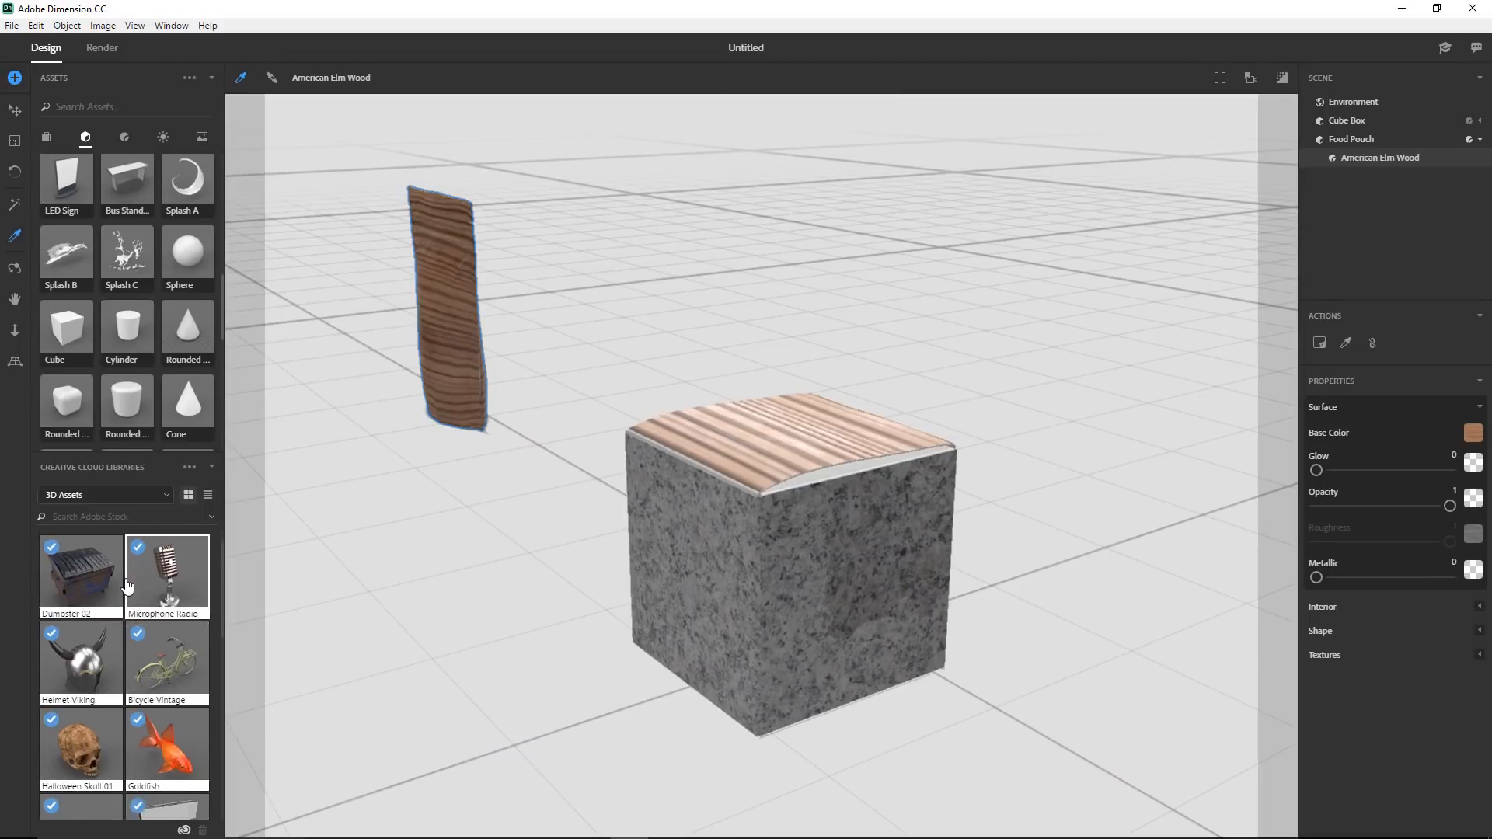
scroll(127, 584, down, 3)
scroll(127, 584, up, 5)
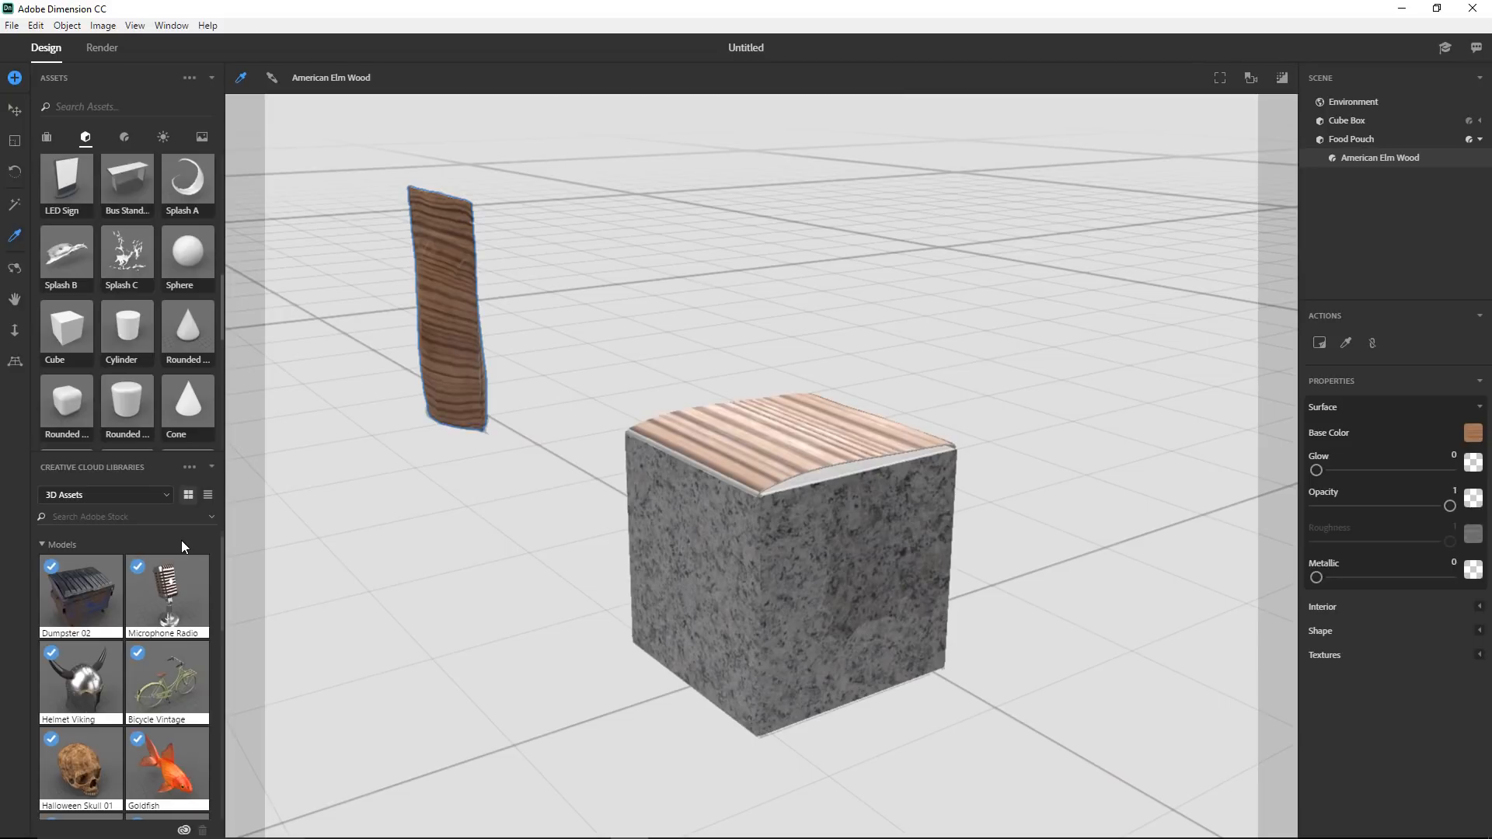
- Delete the cube box and the Food Pouch to empty the scene
click(15, 110)
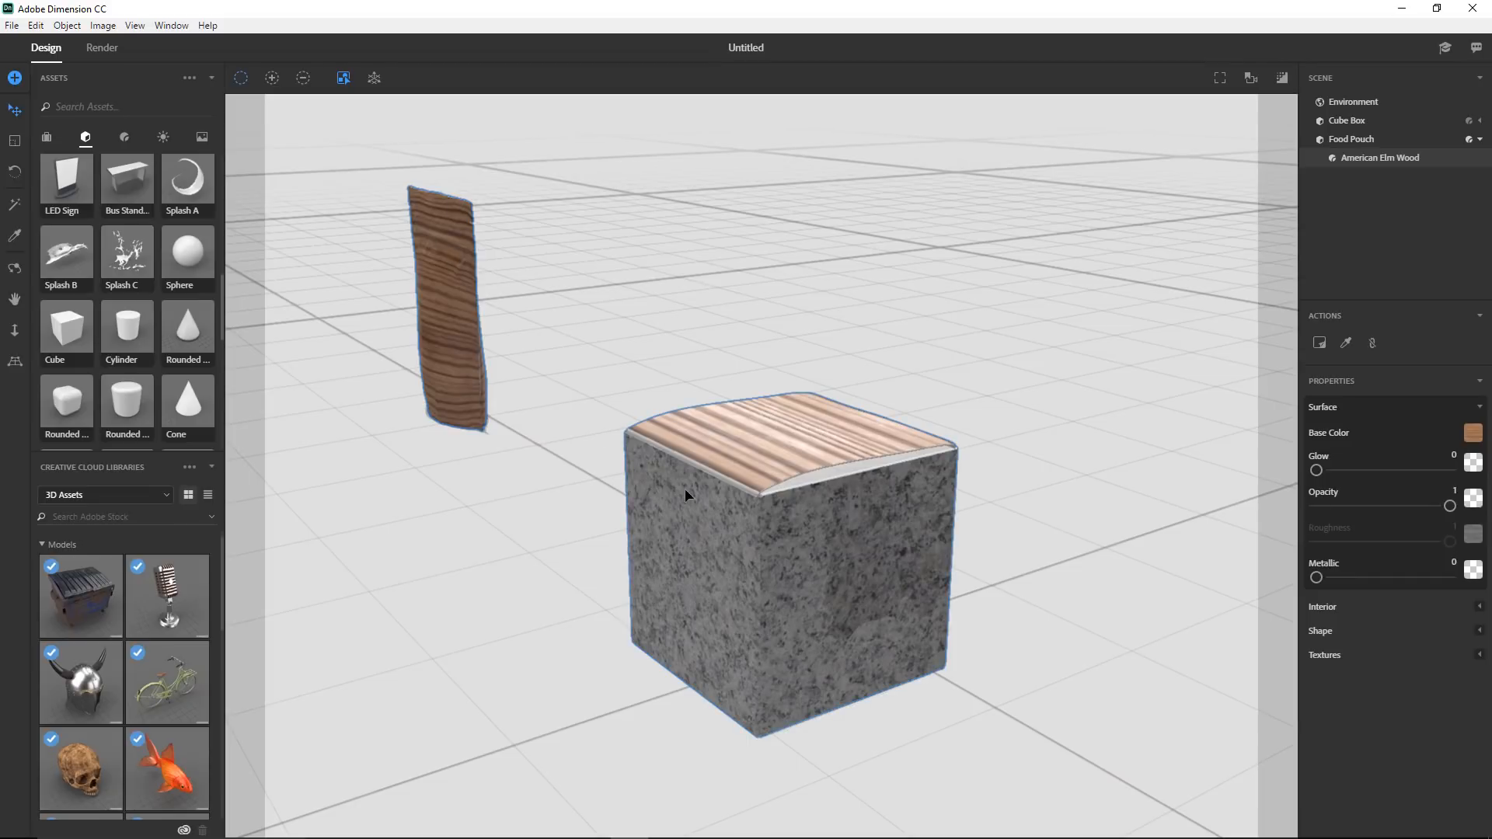
key(ctrl+z)
click(702, 502)
key(Delete)
click(445, 325)
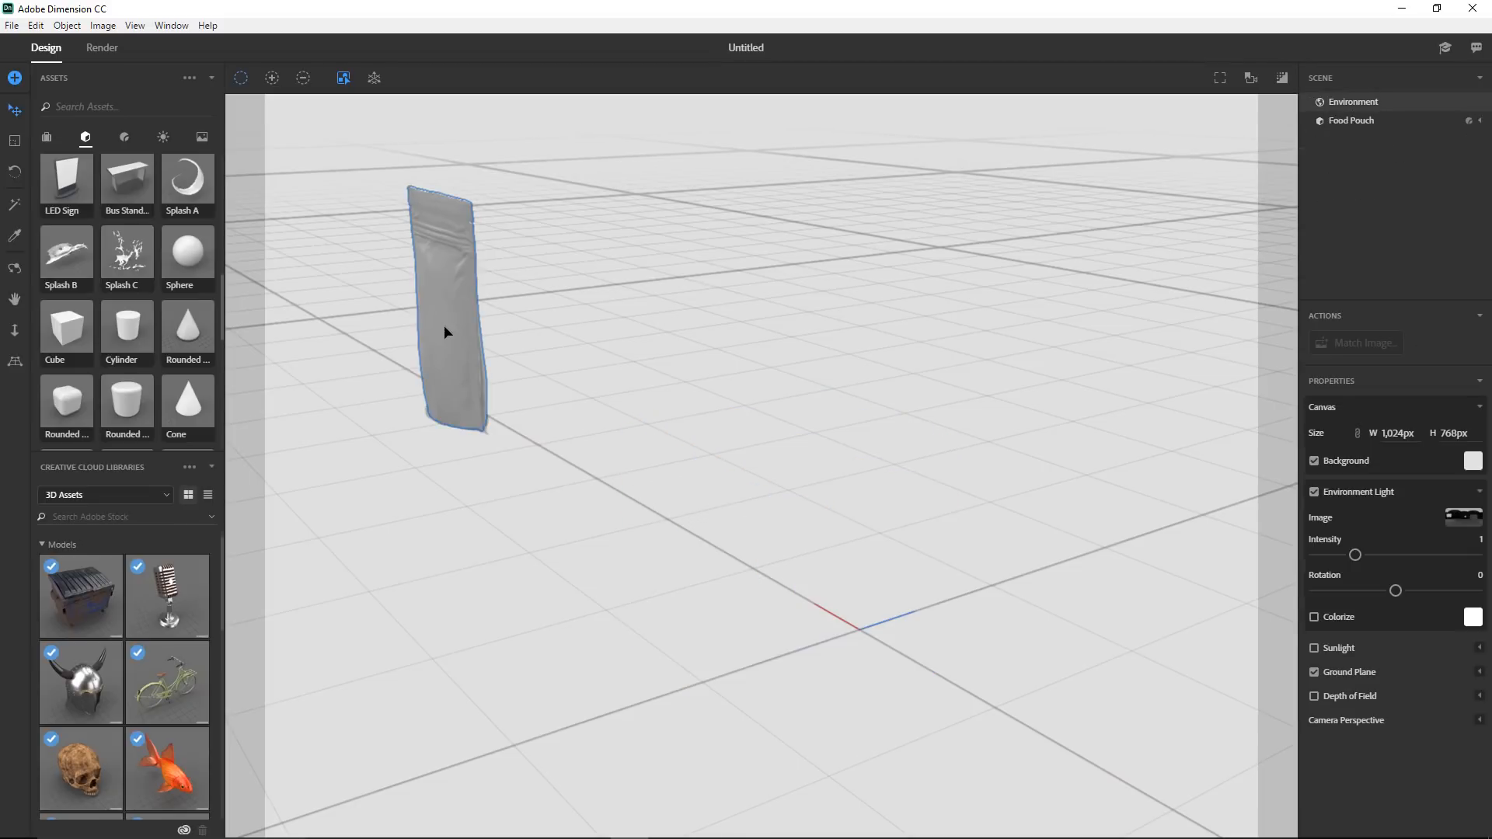
key(Delete)
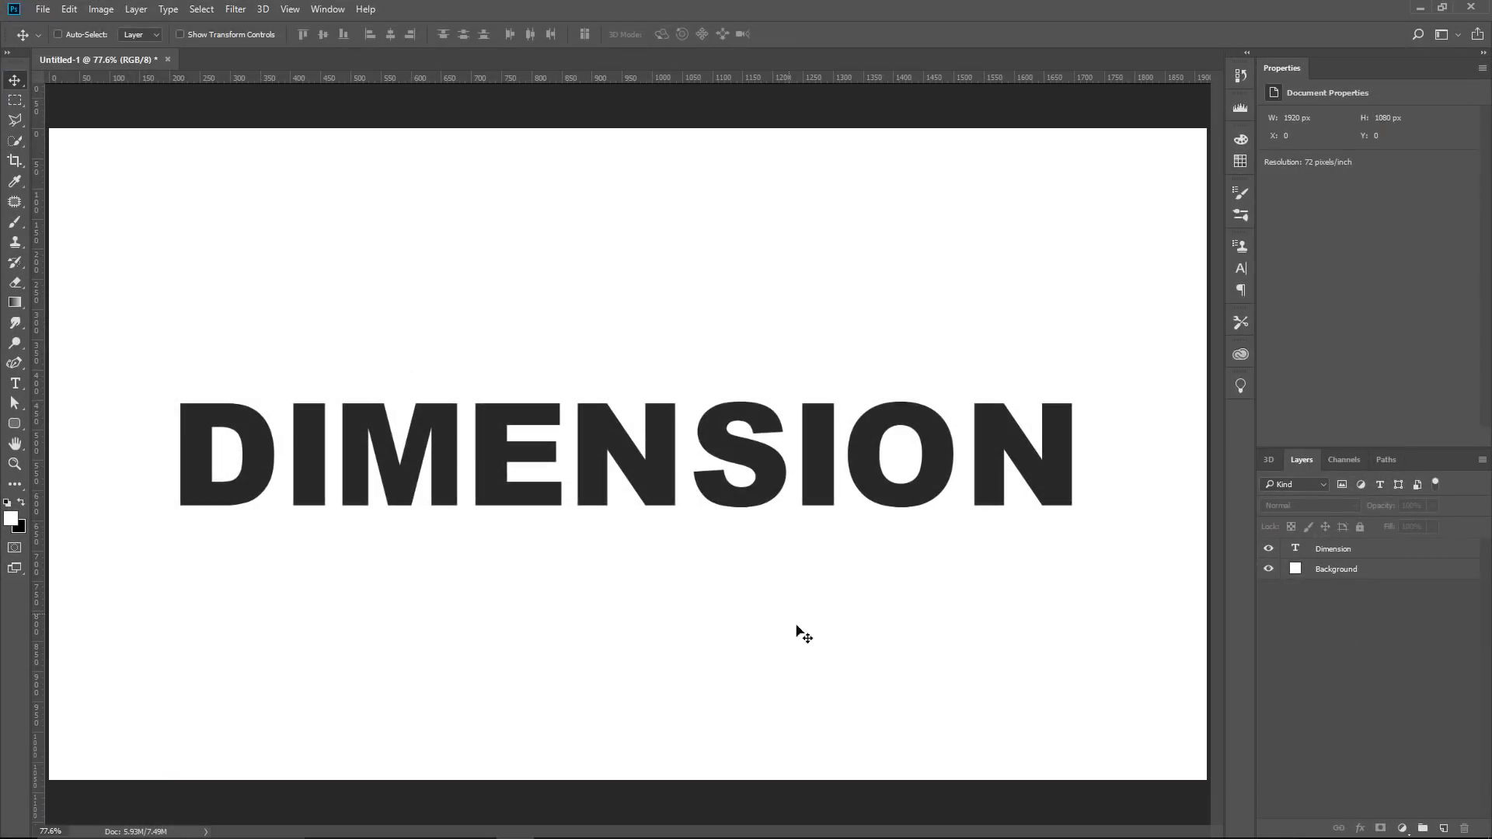
- Switch to Photoshop and inspect the Dimension text layer by toggling its visibility and selecting its text
click(1269, 549)
click(1268, 550)
click(1308, 550)
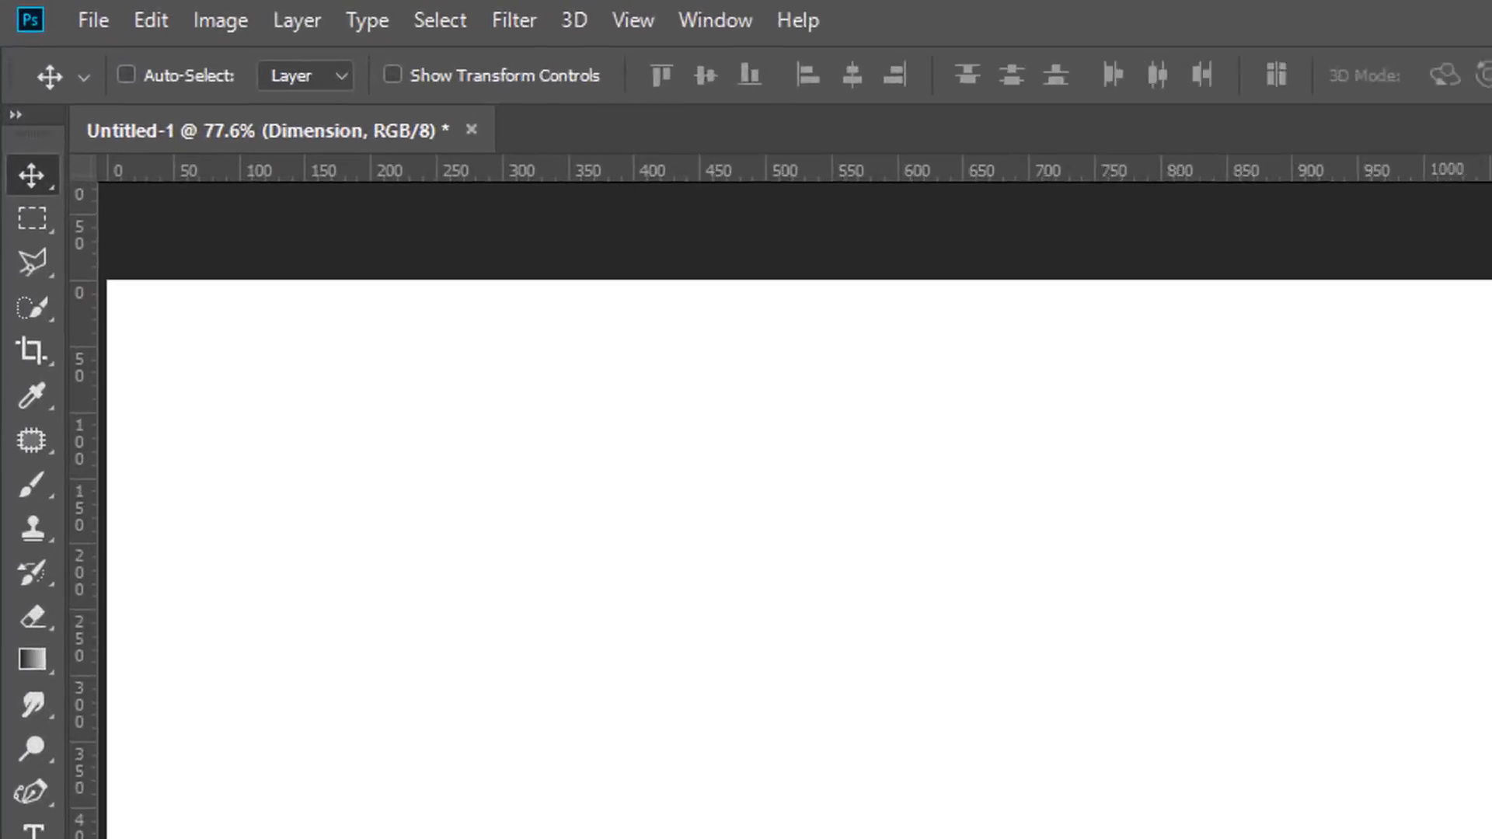
double_click(1308, 551)
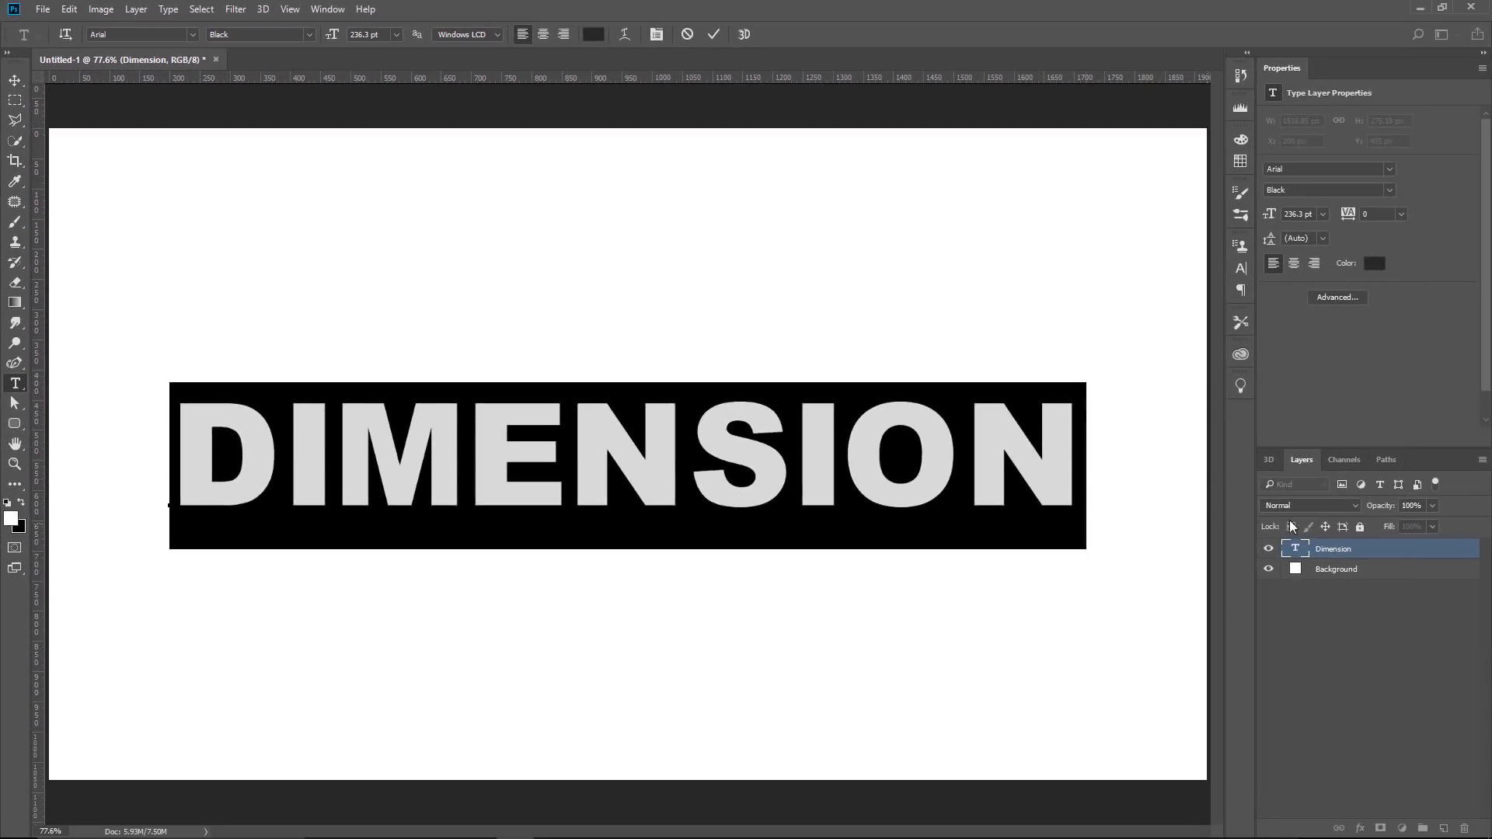
click(1270, 549)
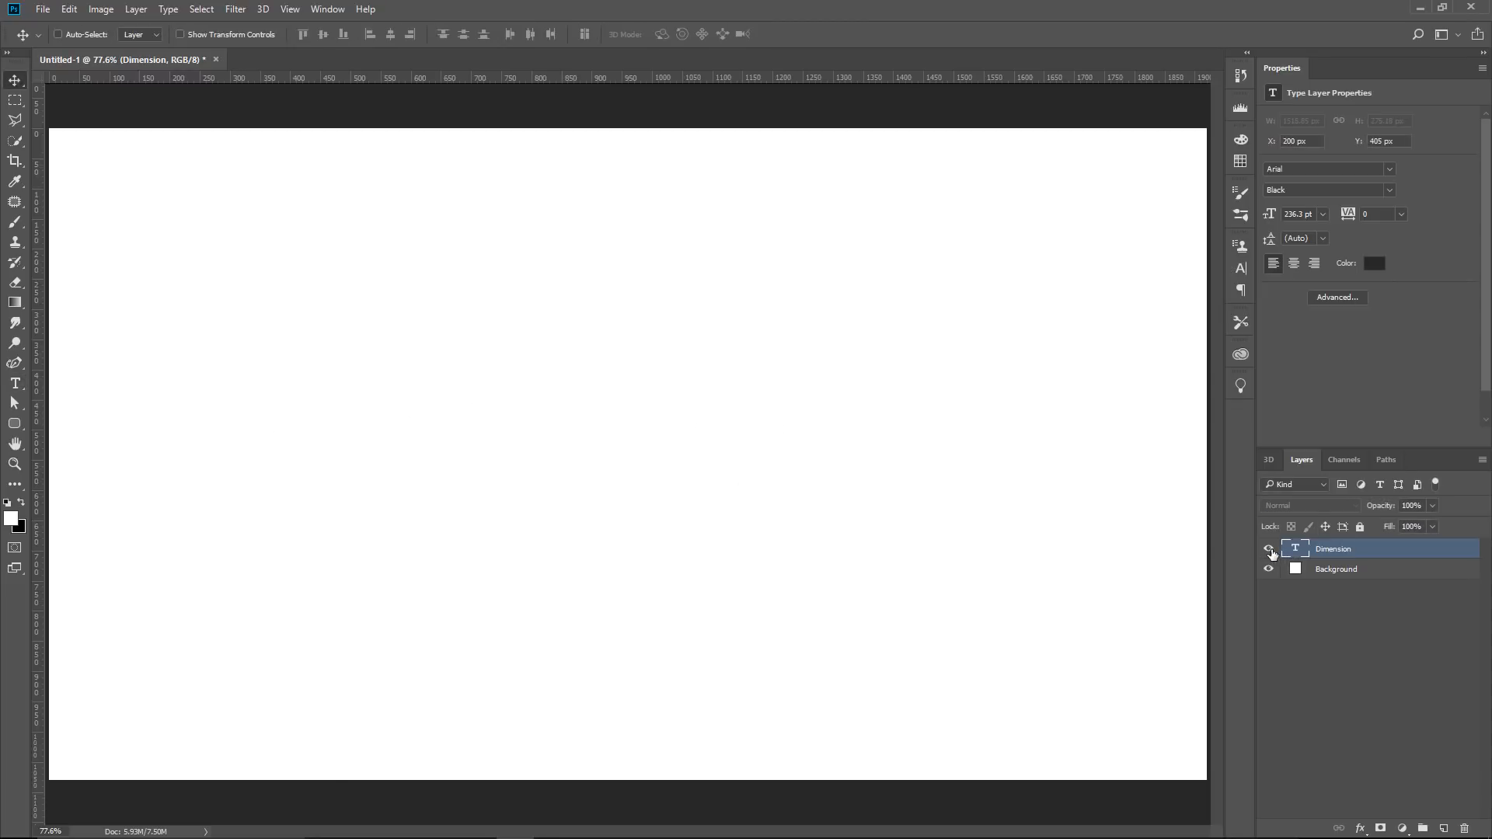
click(1271, 550)
click(1270, 550)
click(1270, 550)
- Convert the DIMENSION text layer into a 3D extrusion
double_click(1295, 549)
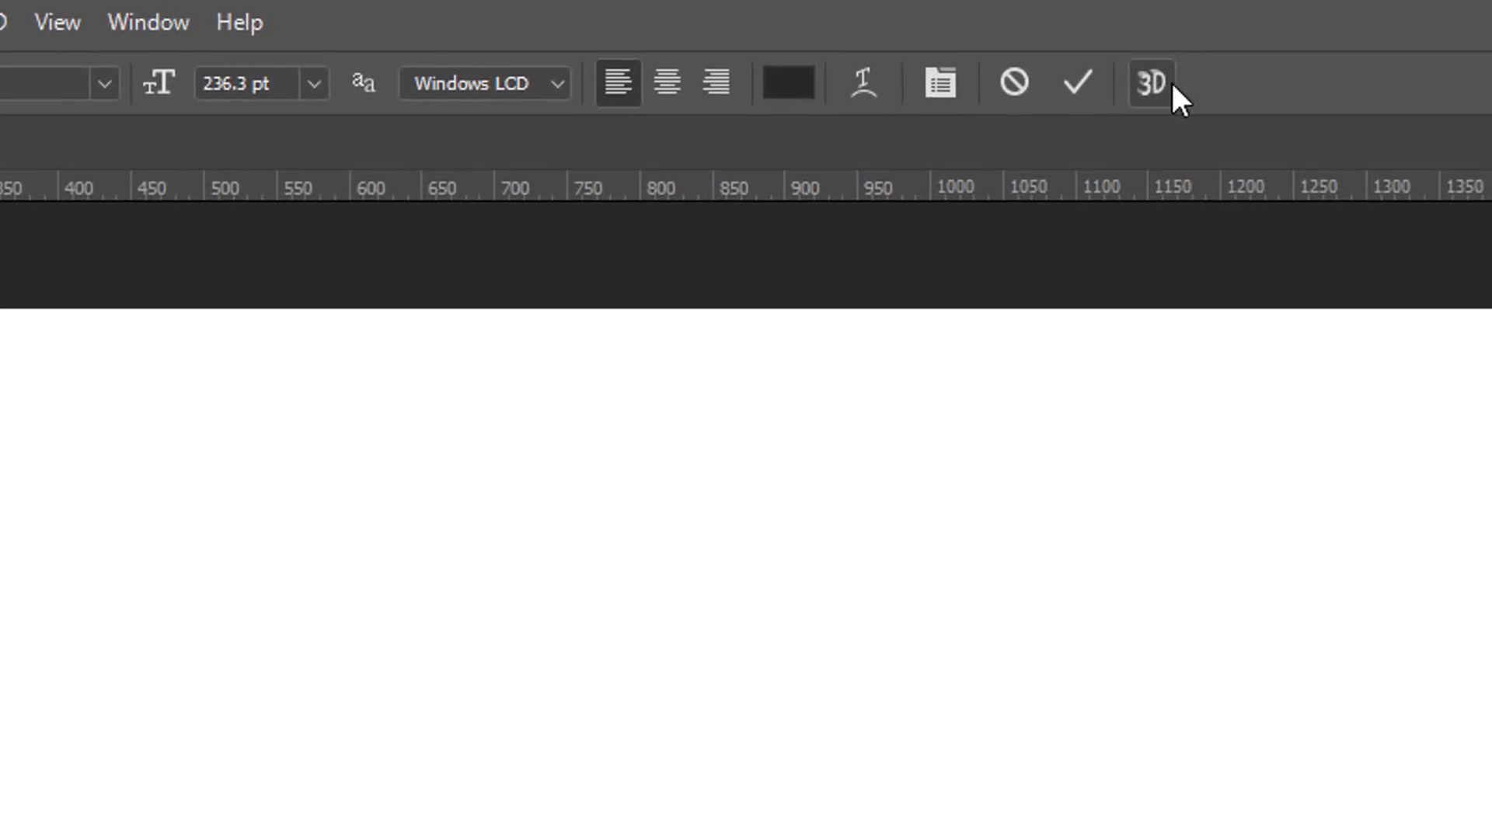
click(1151, 82)
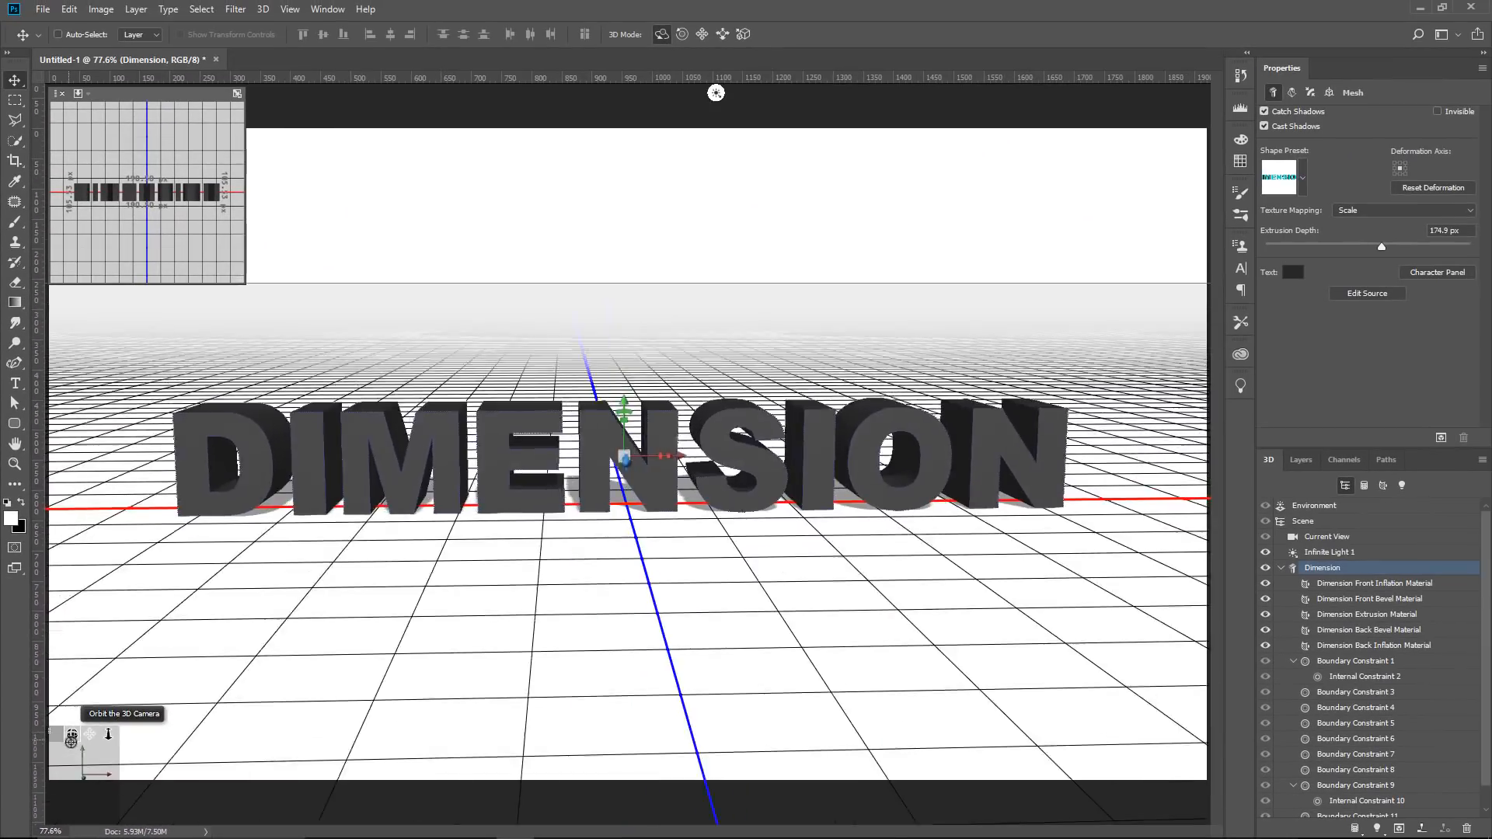
mouse_move(70, 740)
mouse_down()
mouse_move(95, 756)
mouse_move(76, 756)
mouse_up()
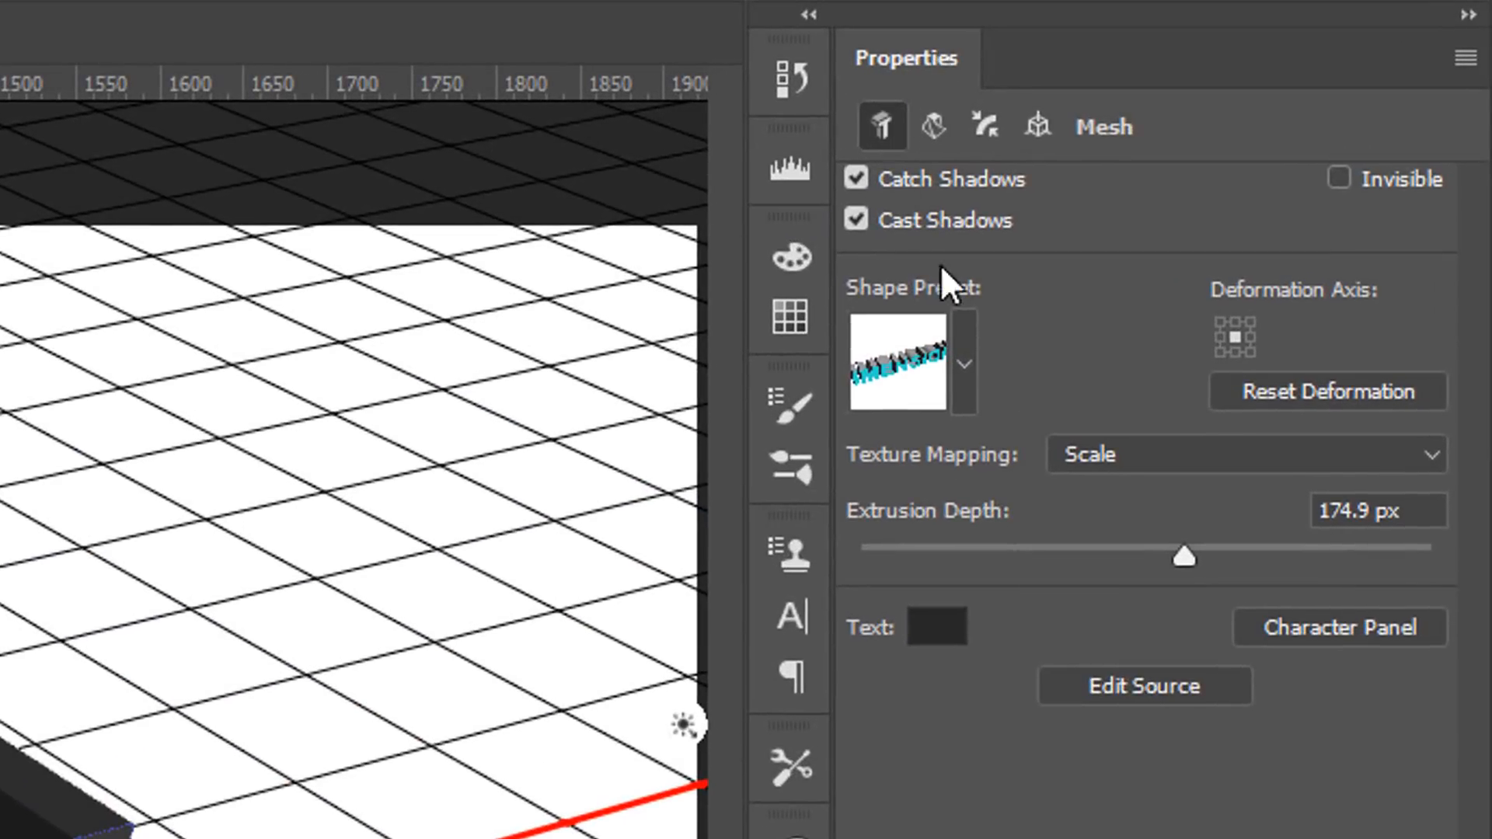
- Apply the Bevel Frame shape preset to the extruded DIMENSION text
click(965, 366)
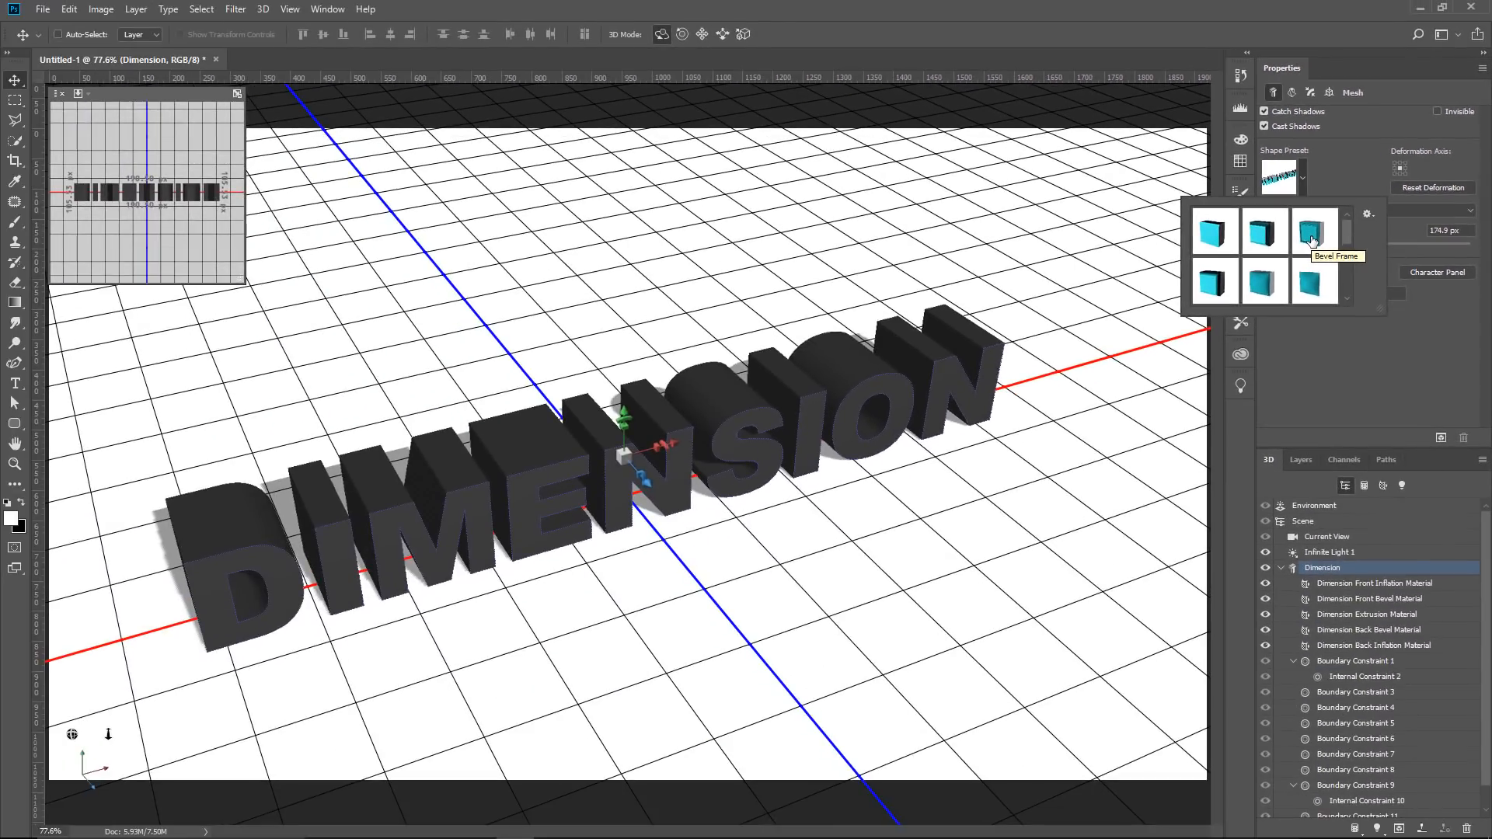
click(1312, 241)
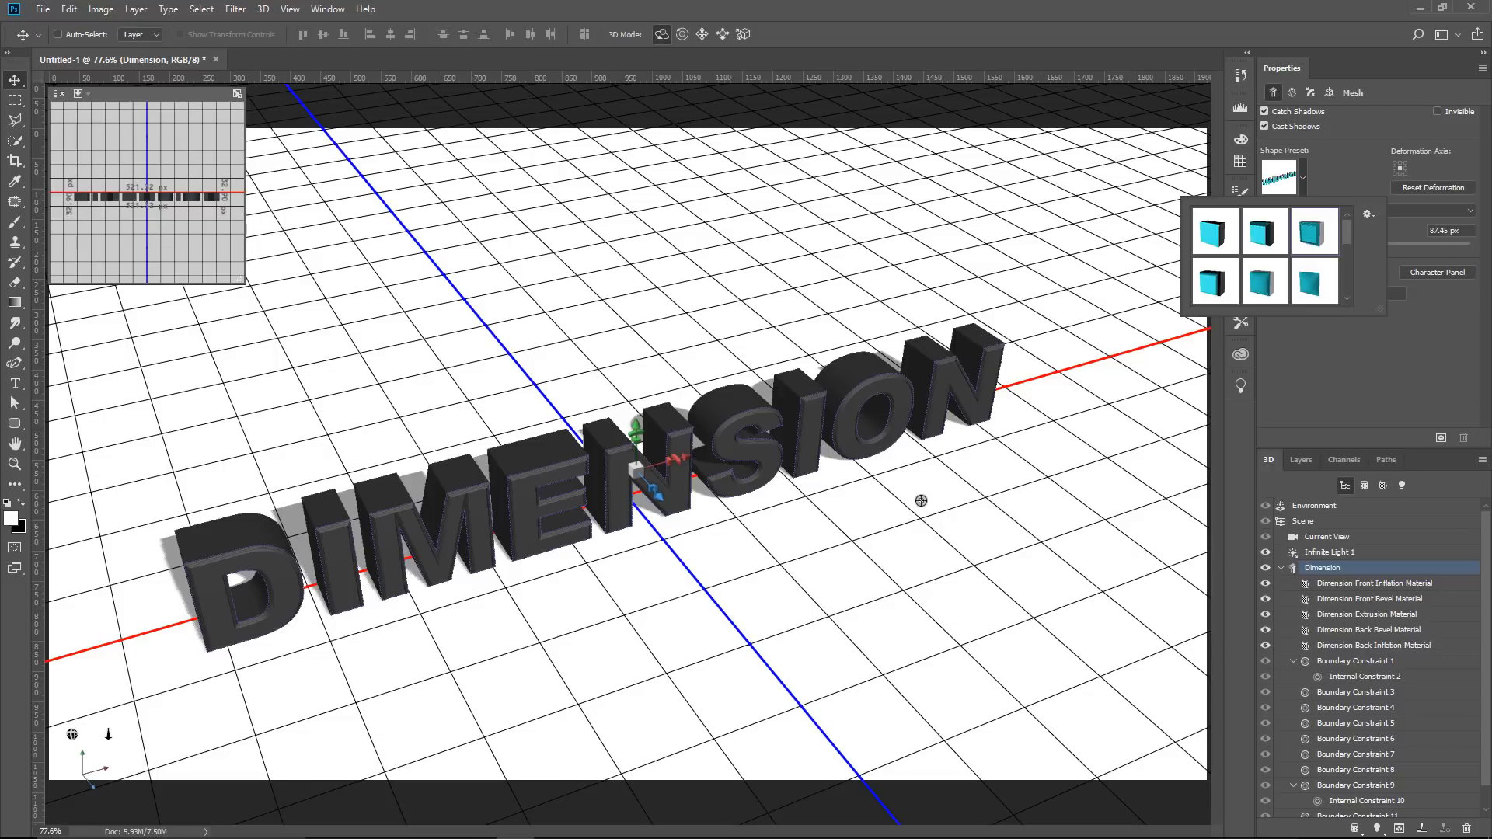
click(1360, 379)
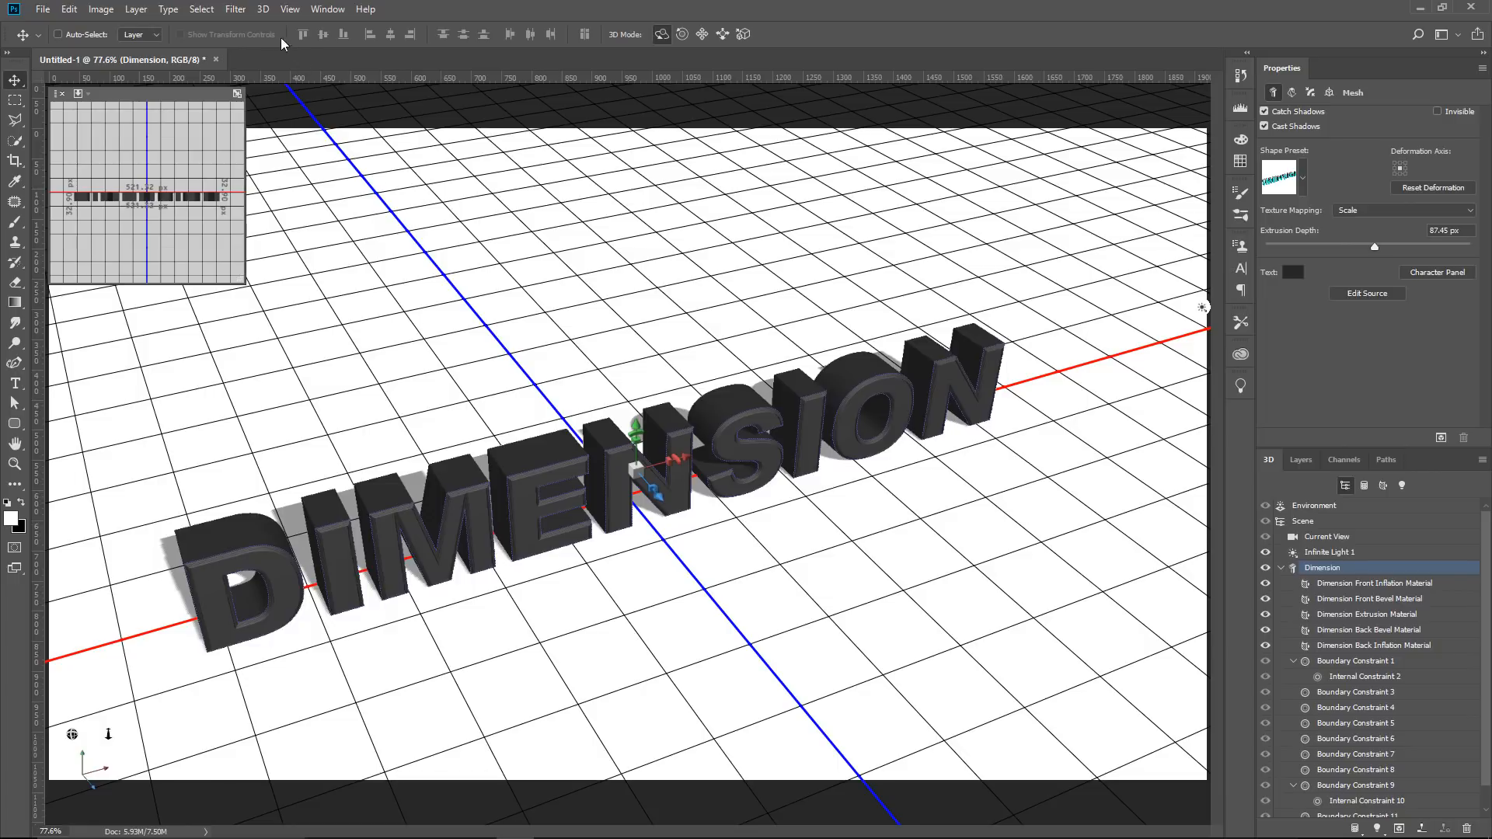
- Export the 3D text layer in Wavefront|OBJ format and save it as text in the tutorial folder
click(264, 10)
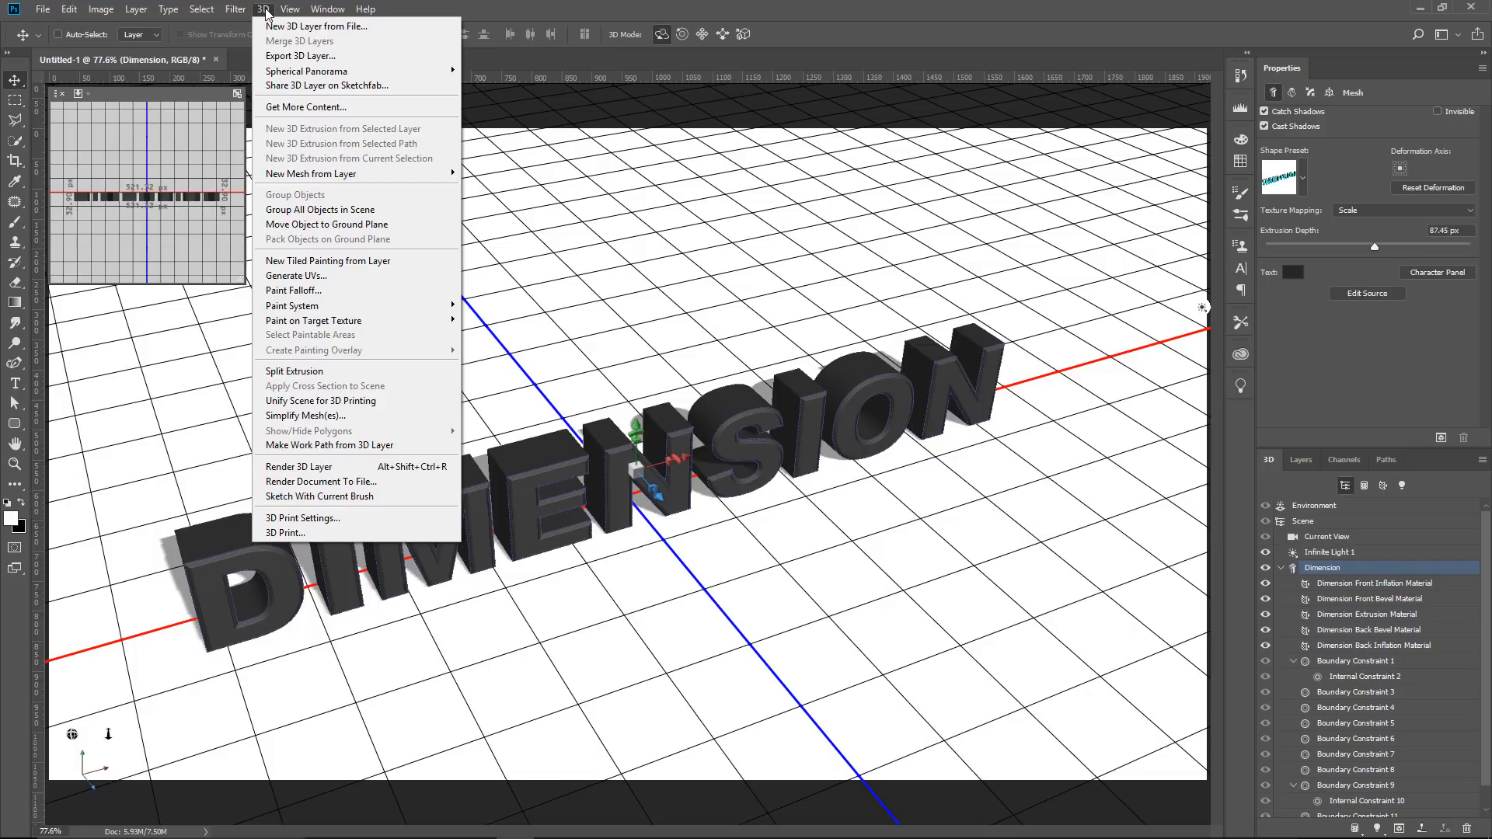
click(286, 56)
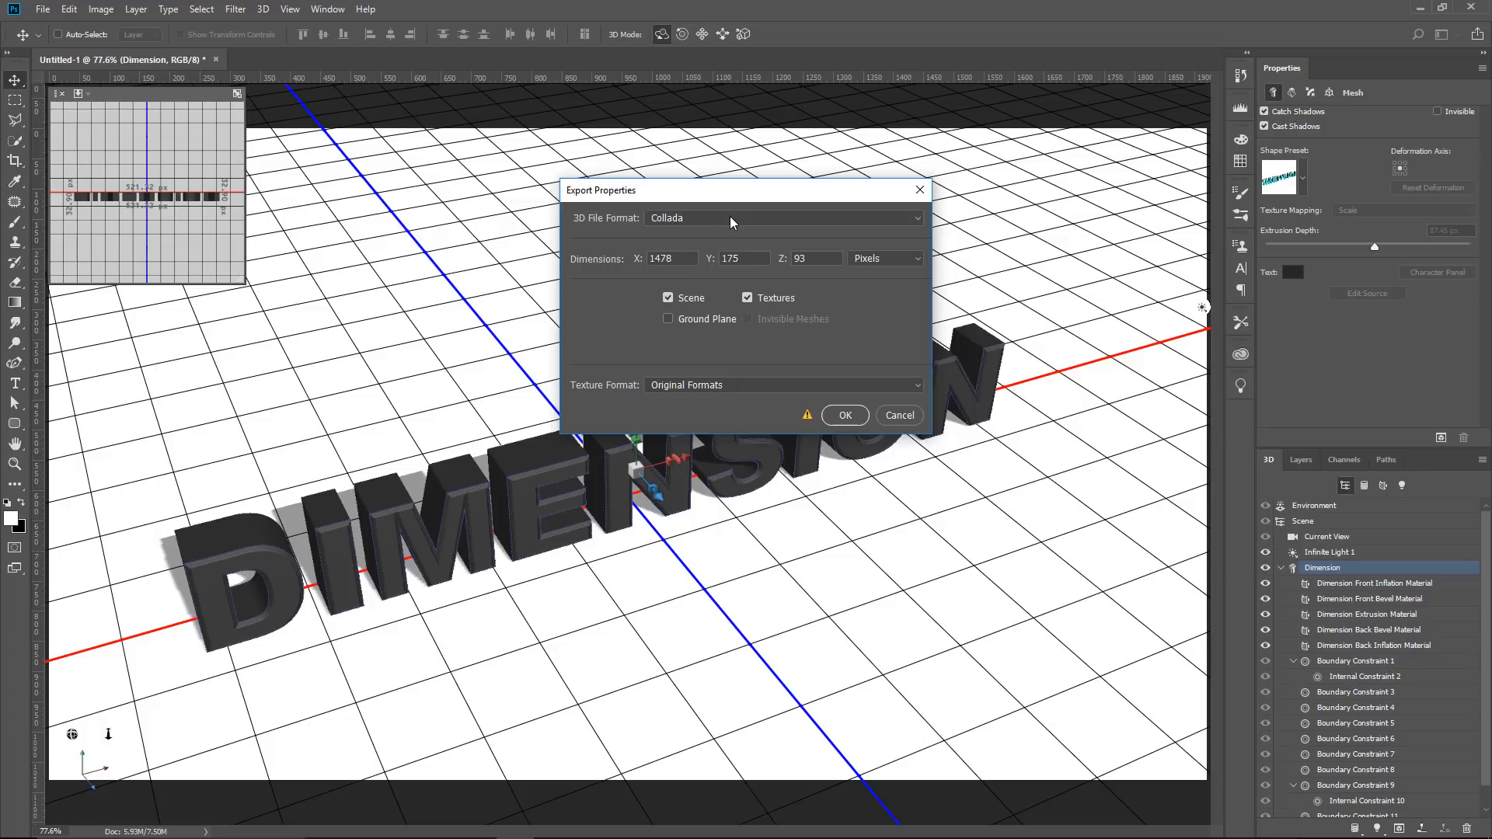
click(730, 217)
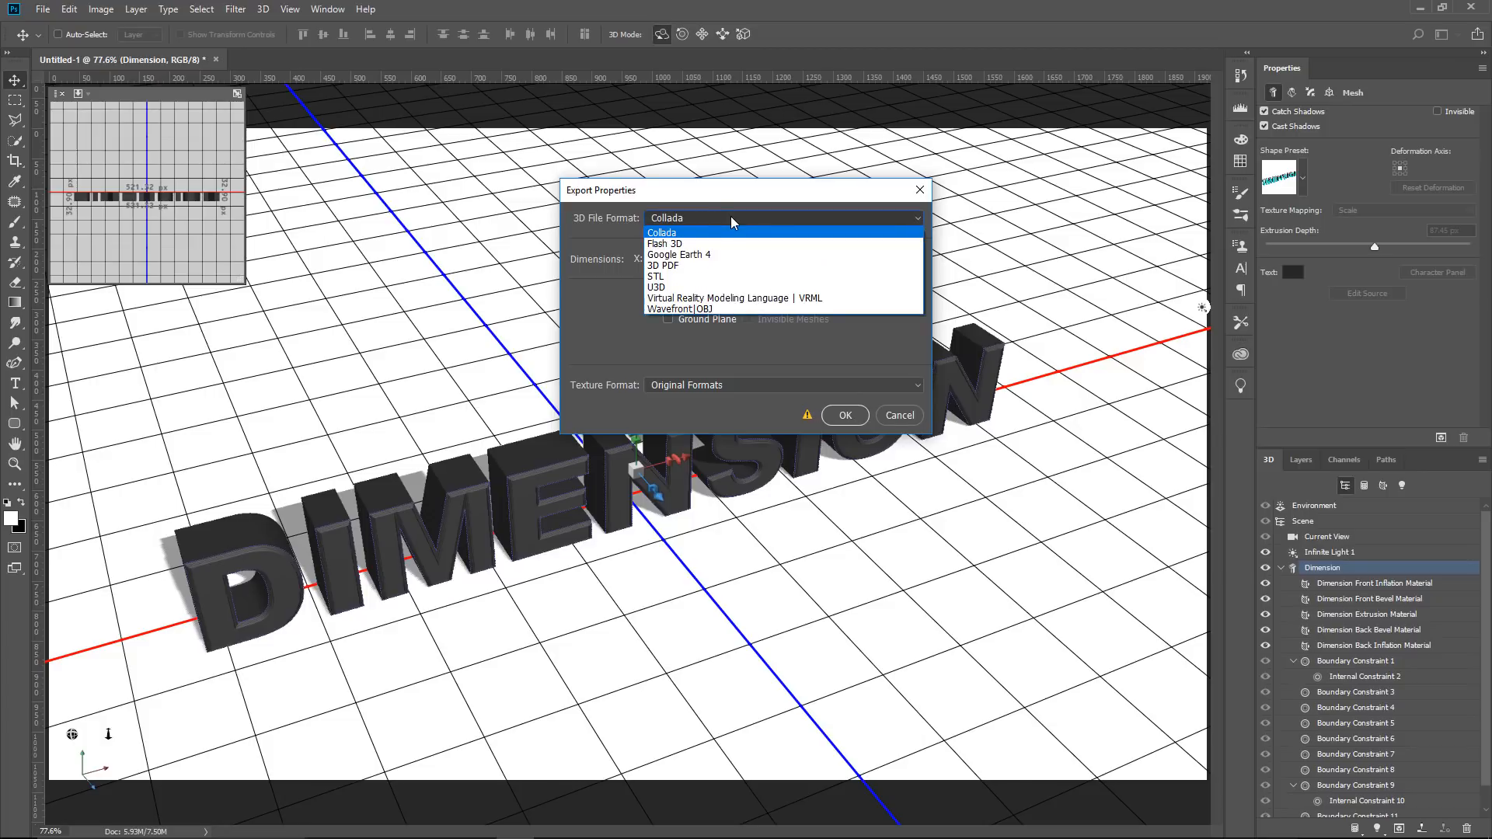
click(712, 310)
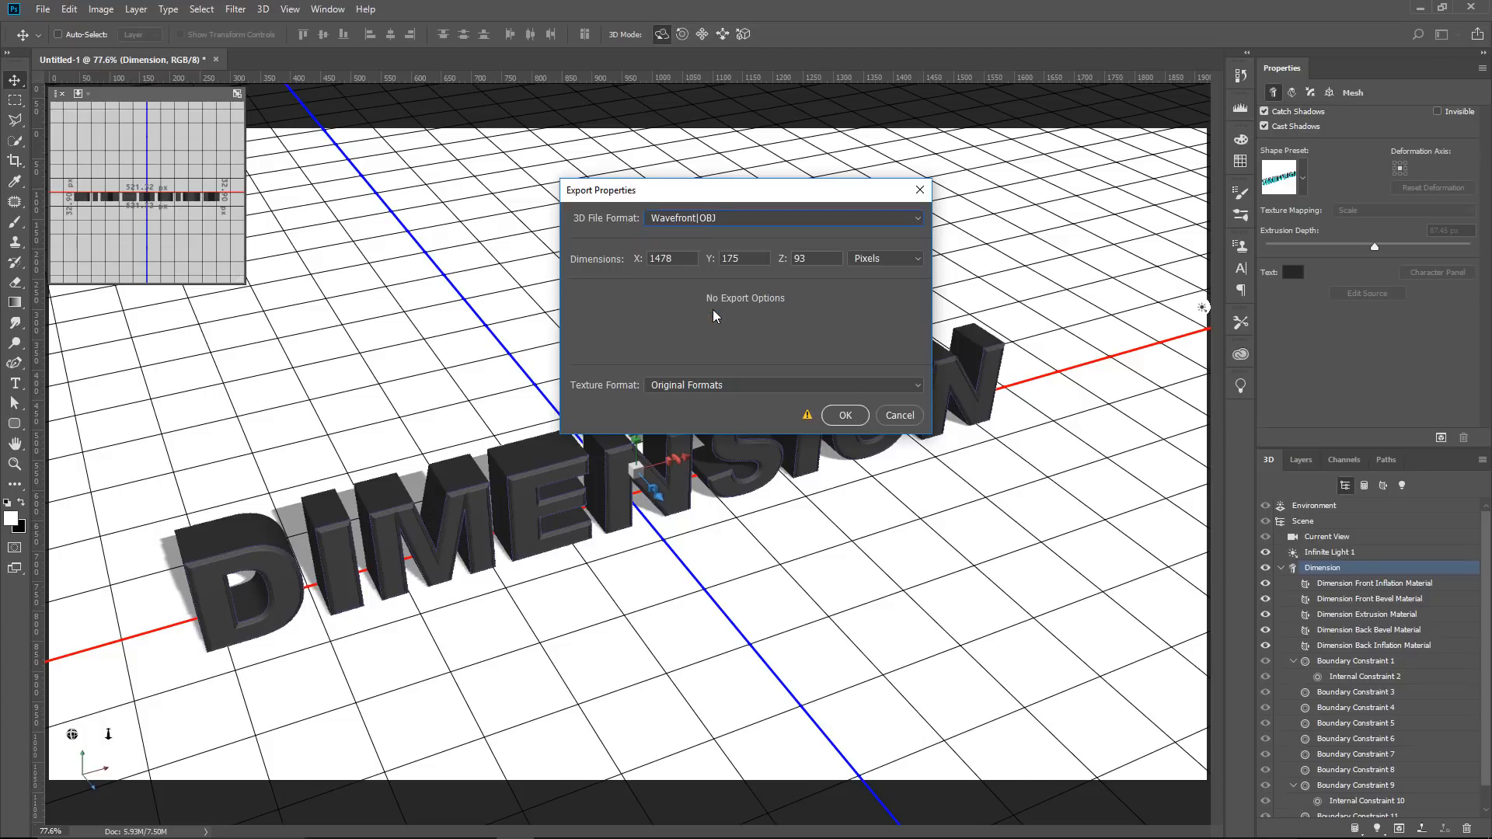
click(844, 416)
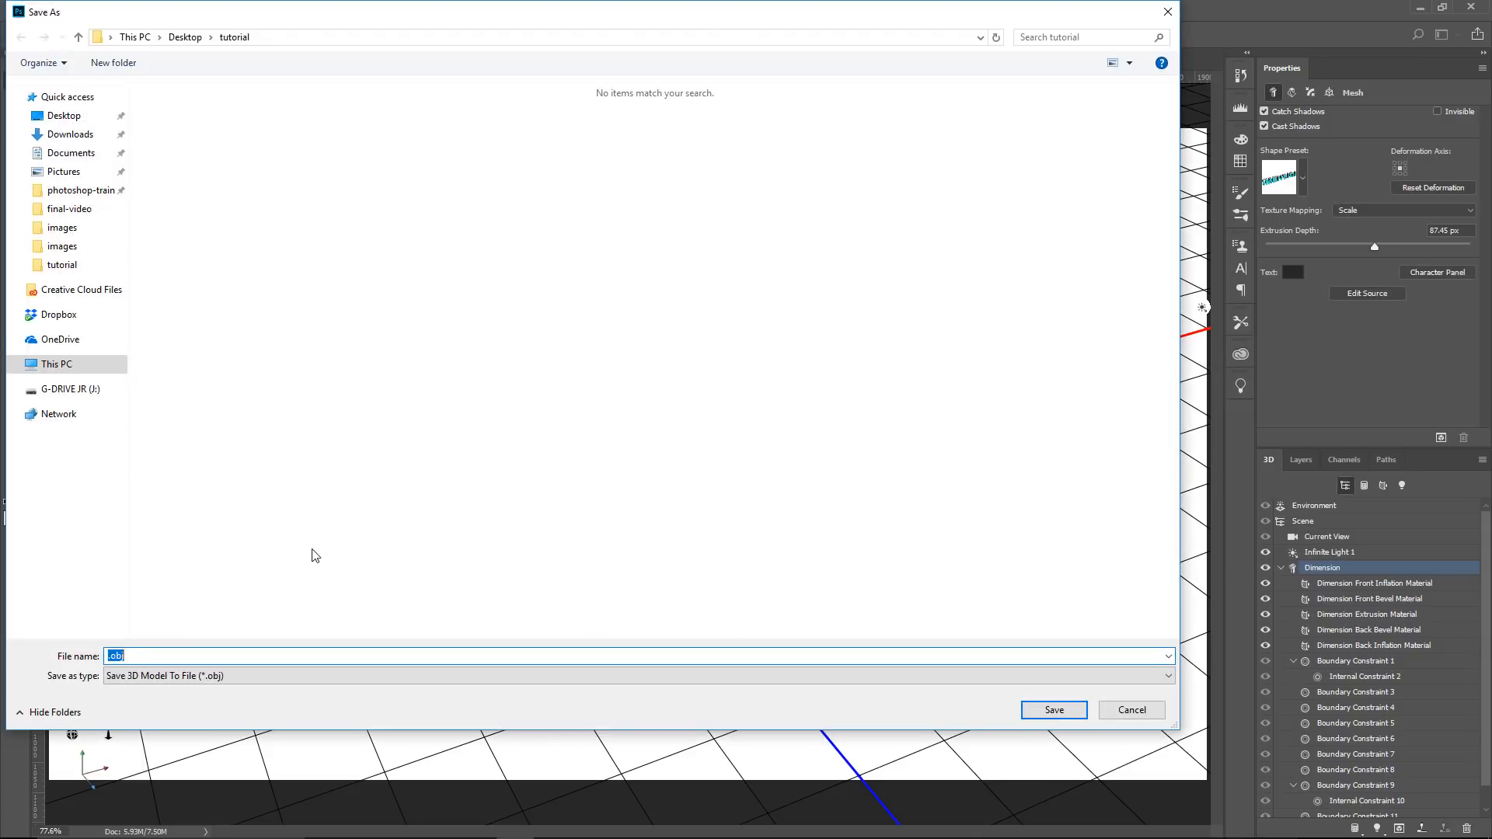
text(text)
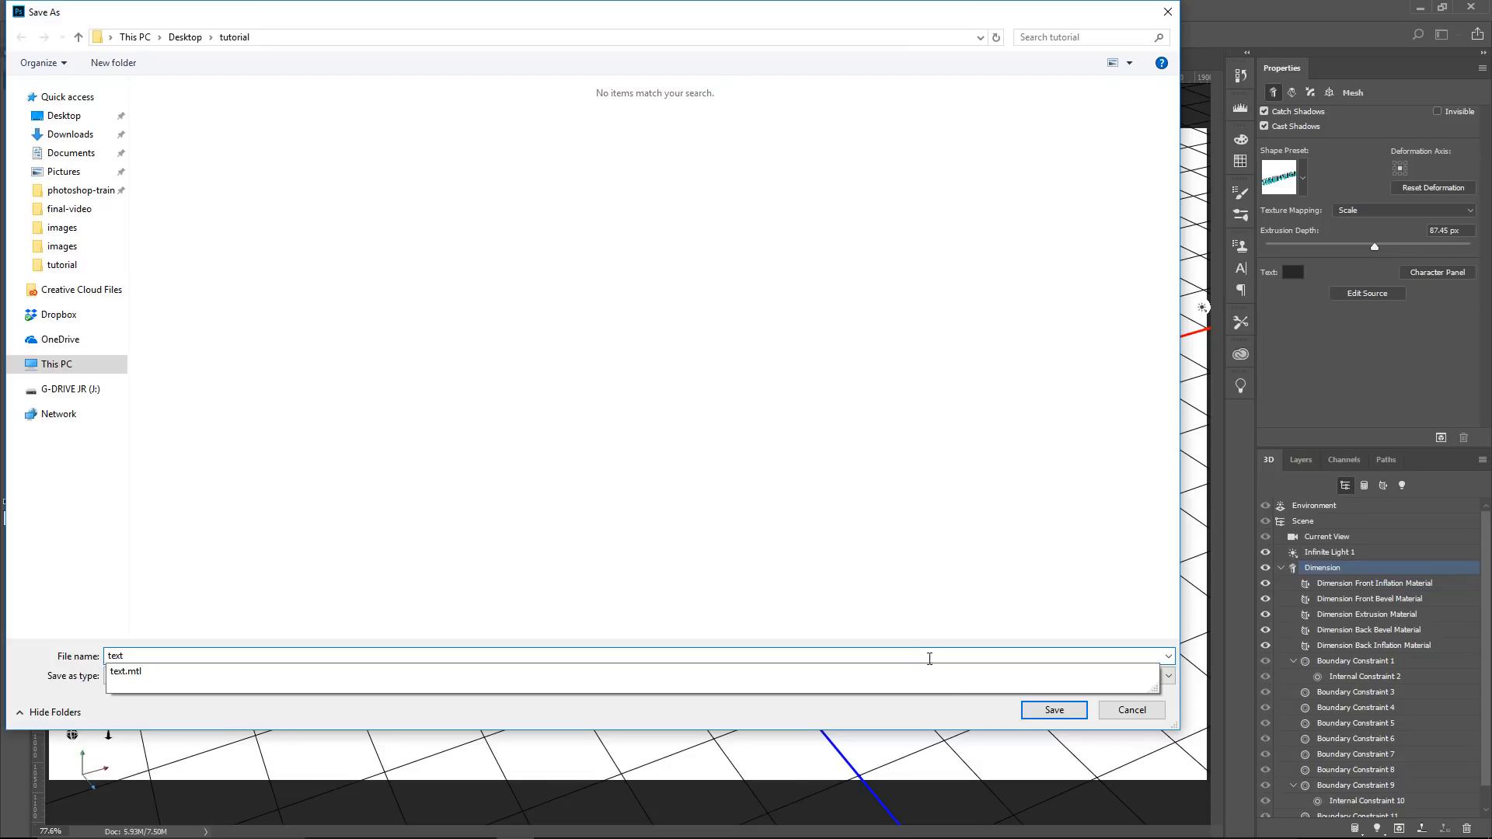
click(1045, 708)
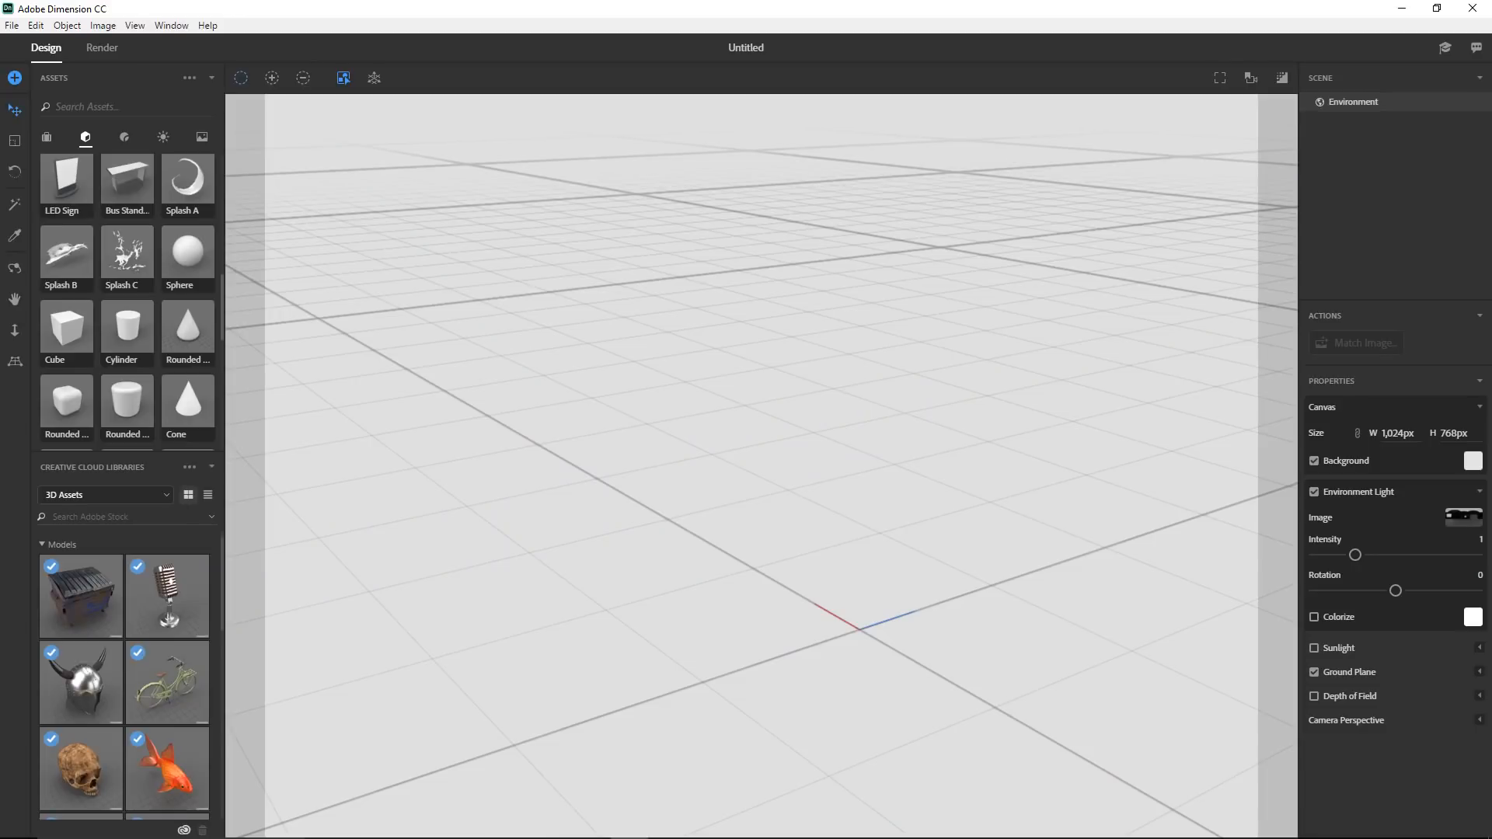
- Switch to Adobe Dimension and import text.obj from the tutorial folder as a 3D model
click(8, 28)
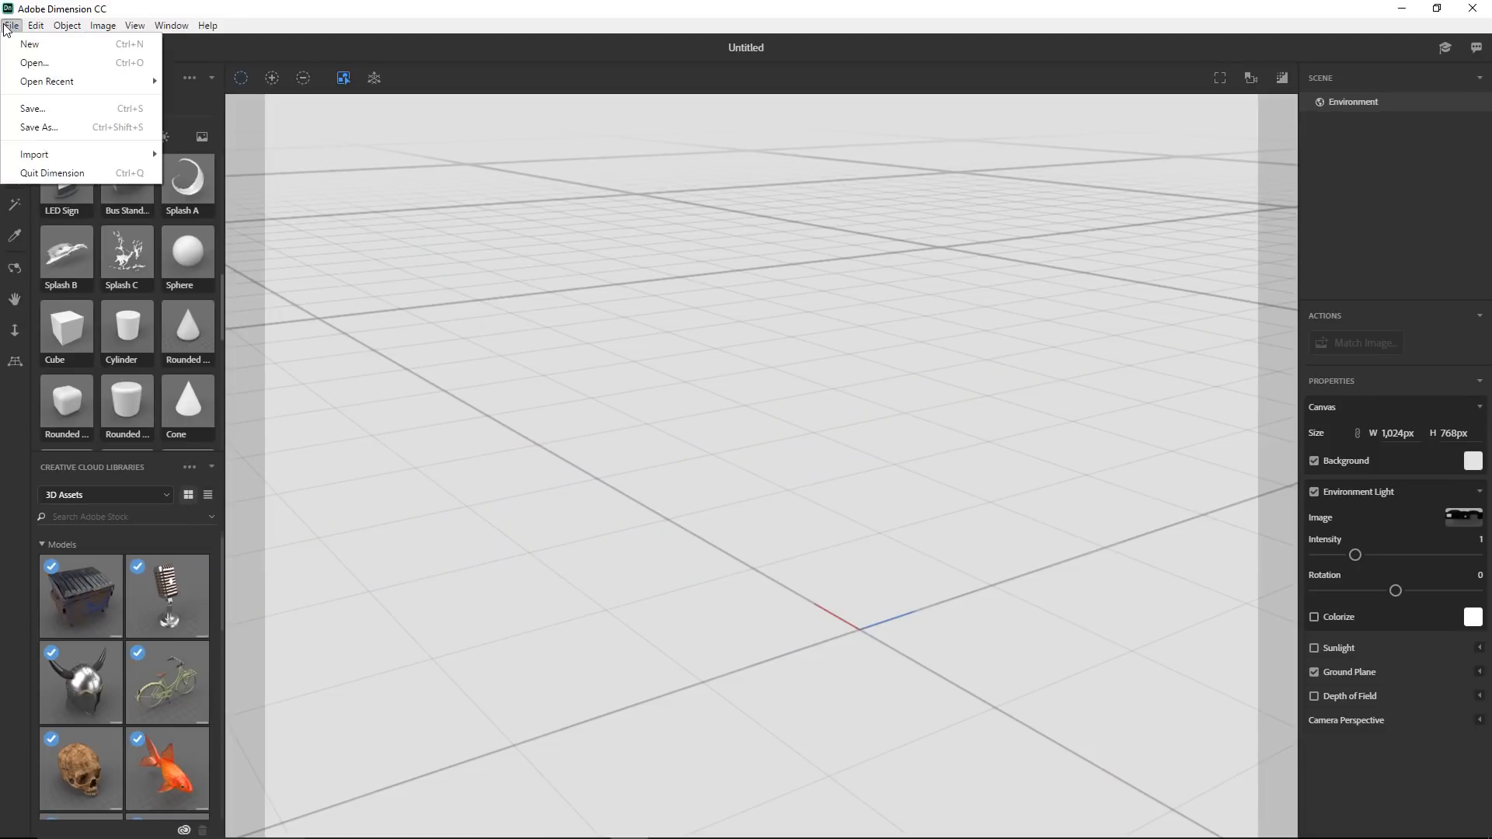
mouse_move(83, 153)
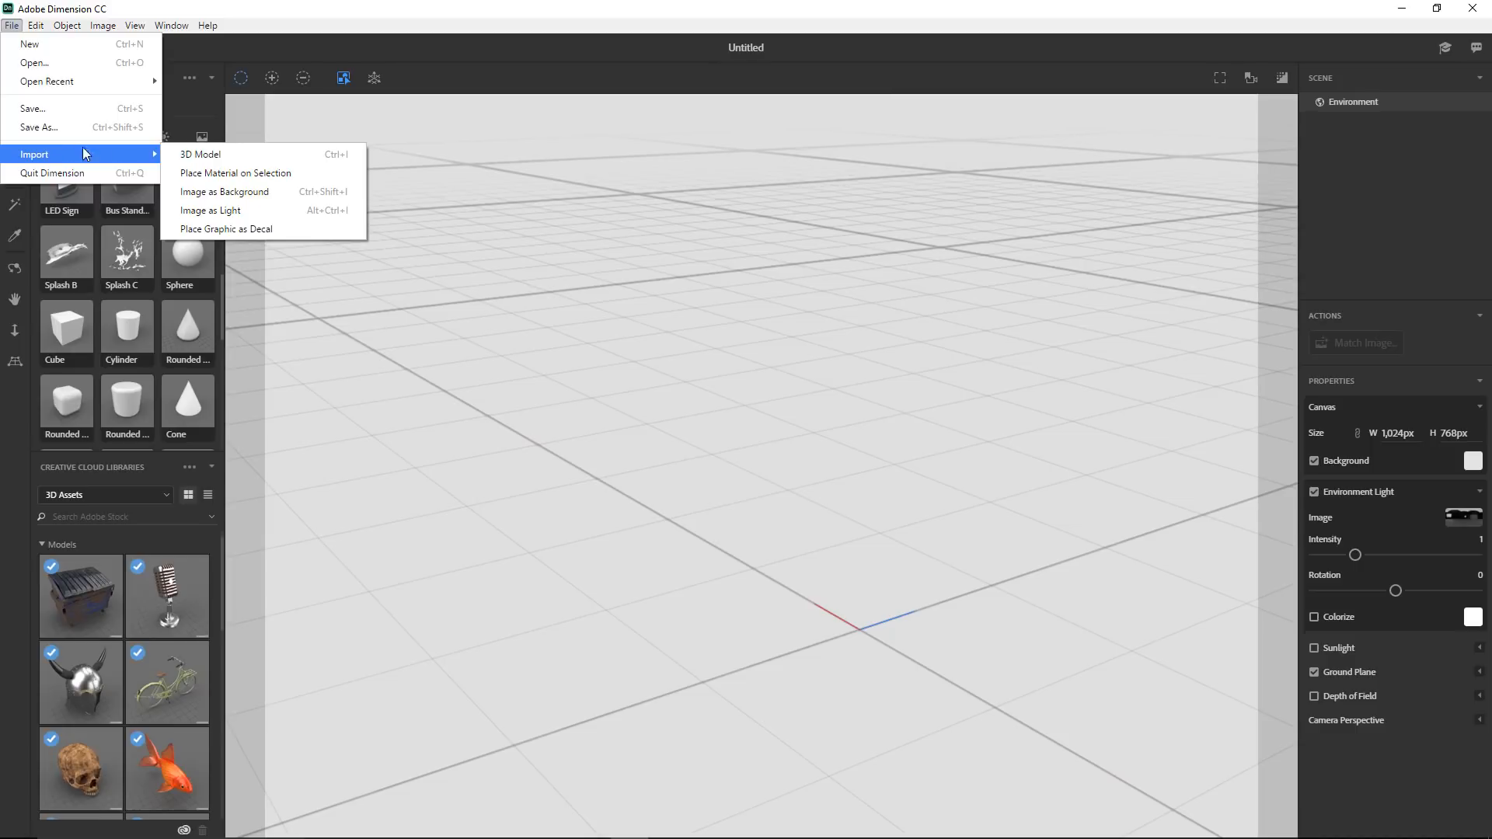
click(207, 154)
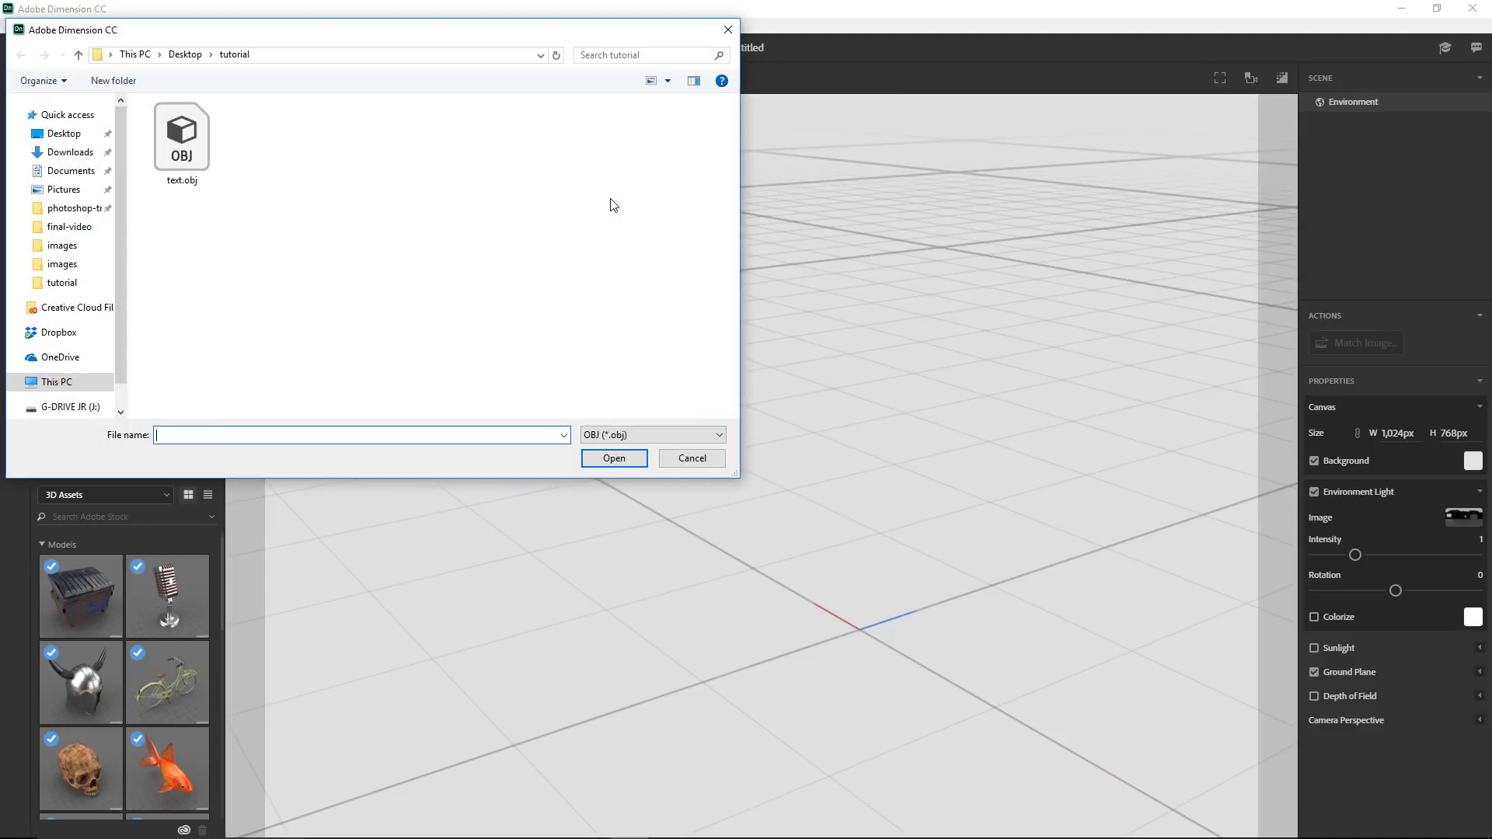
click(190, 182)
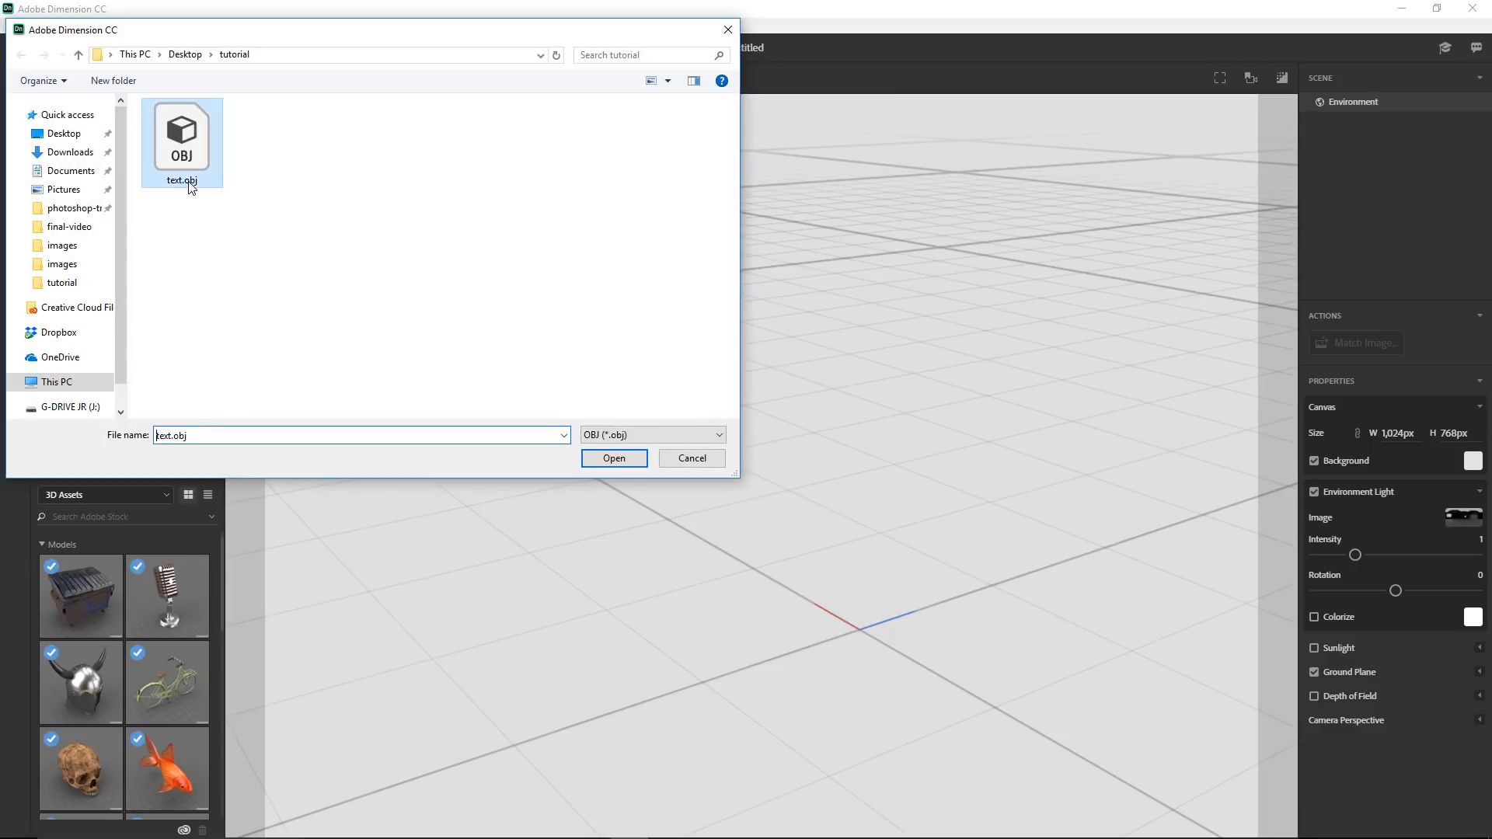
click(617, 464)
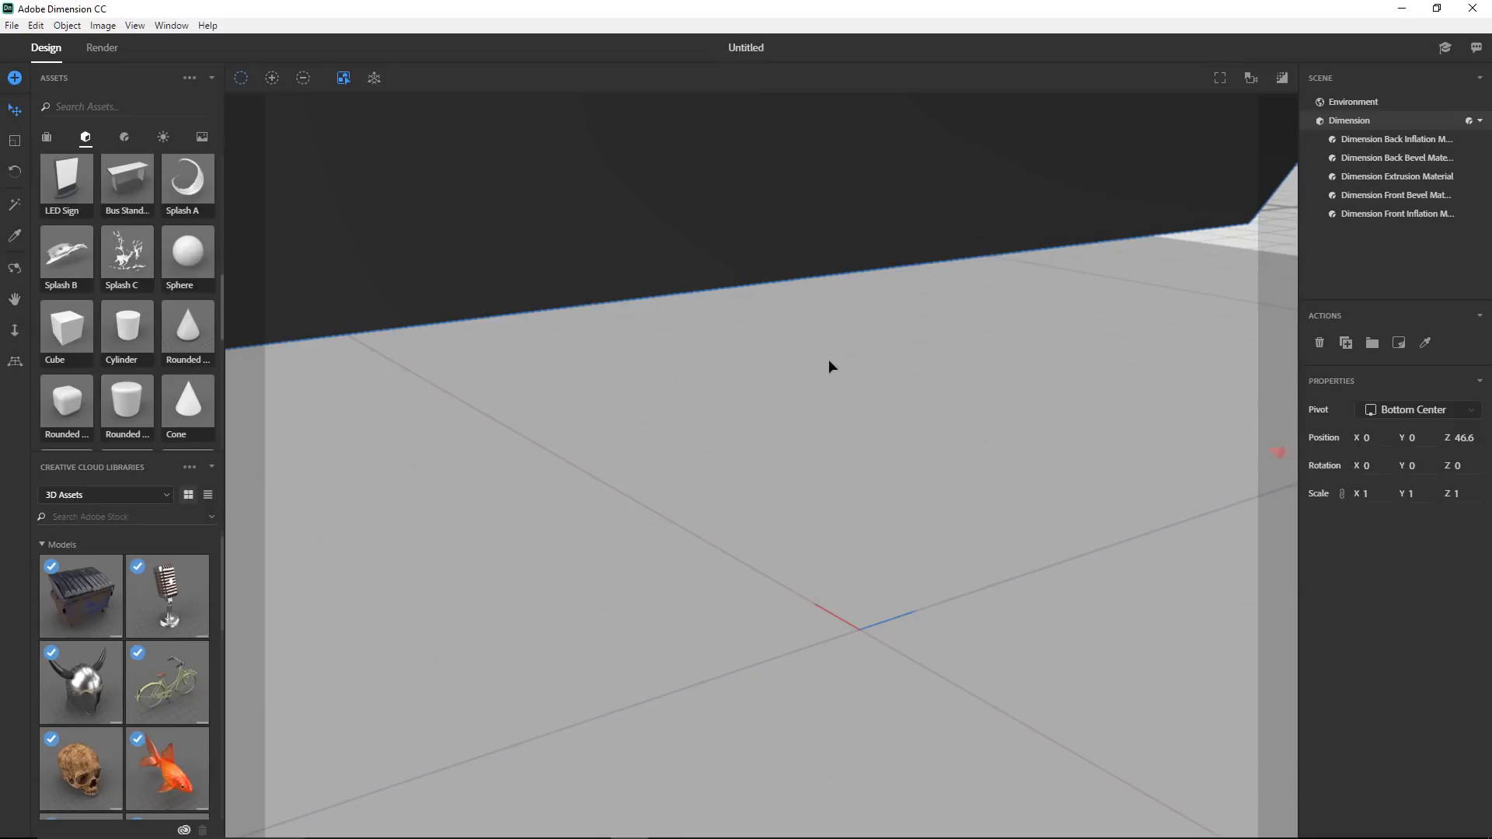
- Frame the imported DIMENSION text and orbit the camera to show its front readable at an angle
key(f)
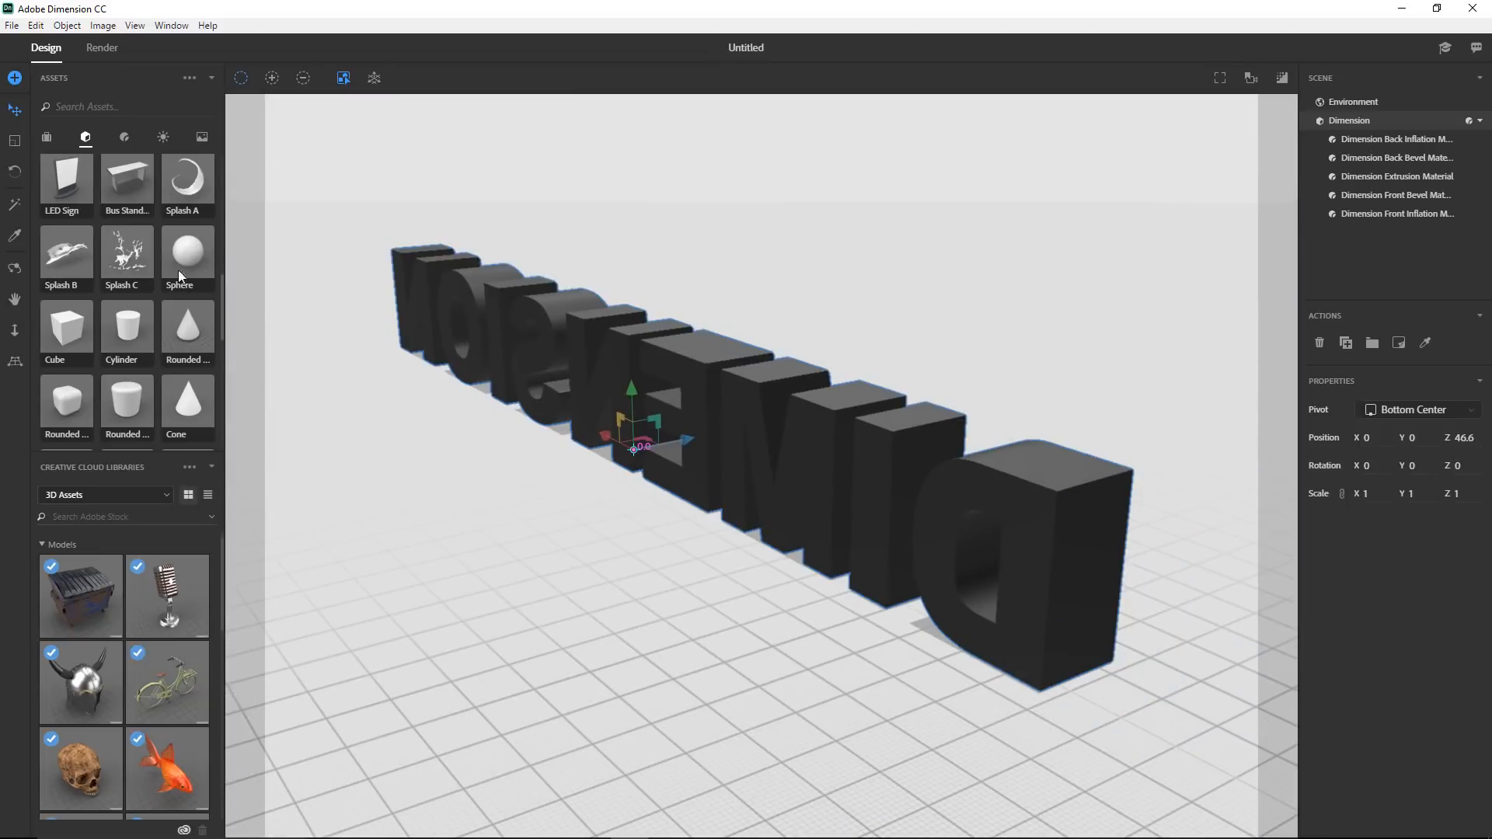
click(15, 268)
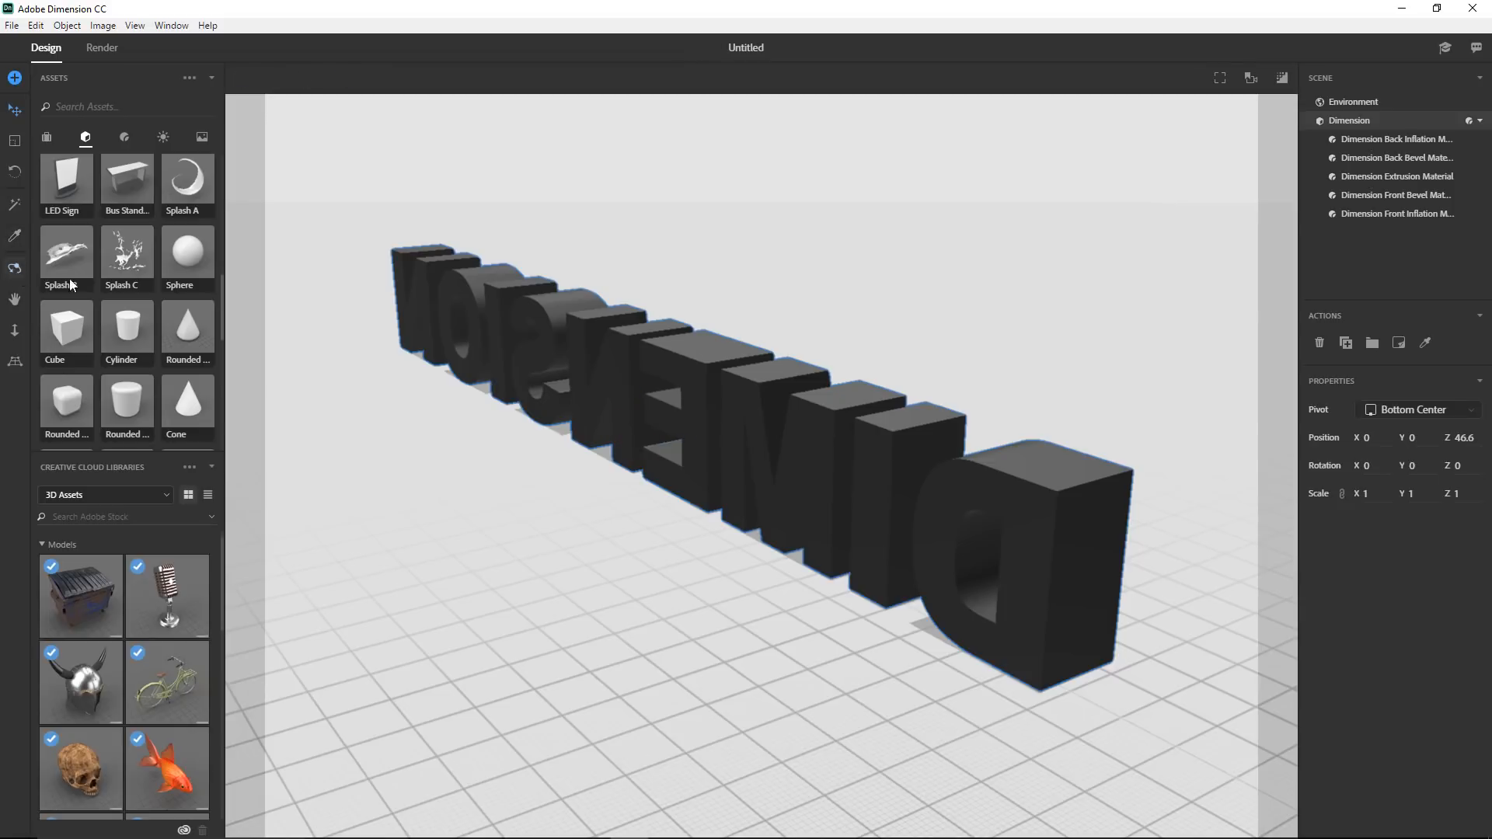
drag(609, 554, 820, 560)
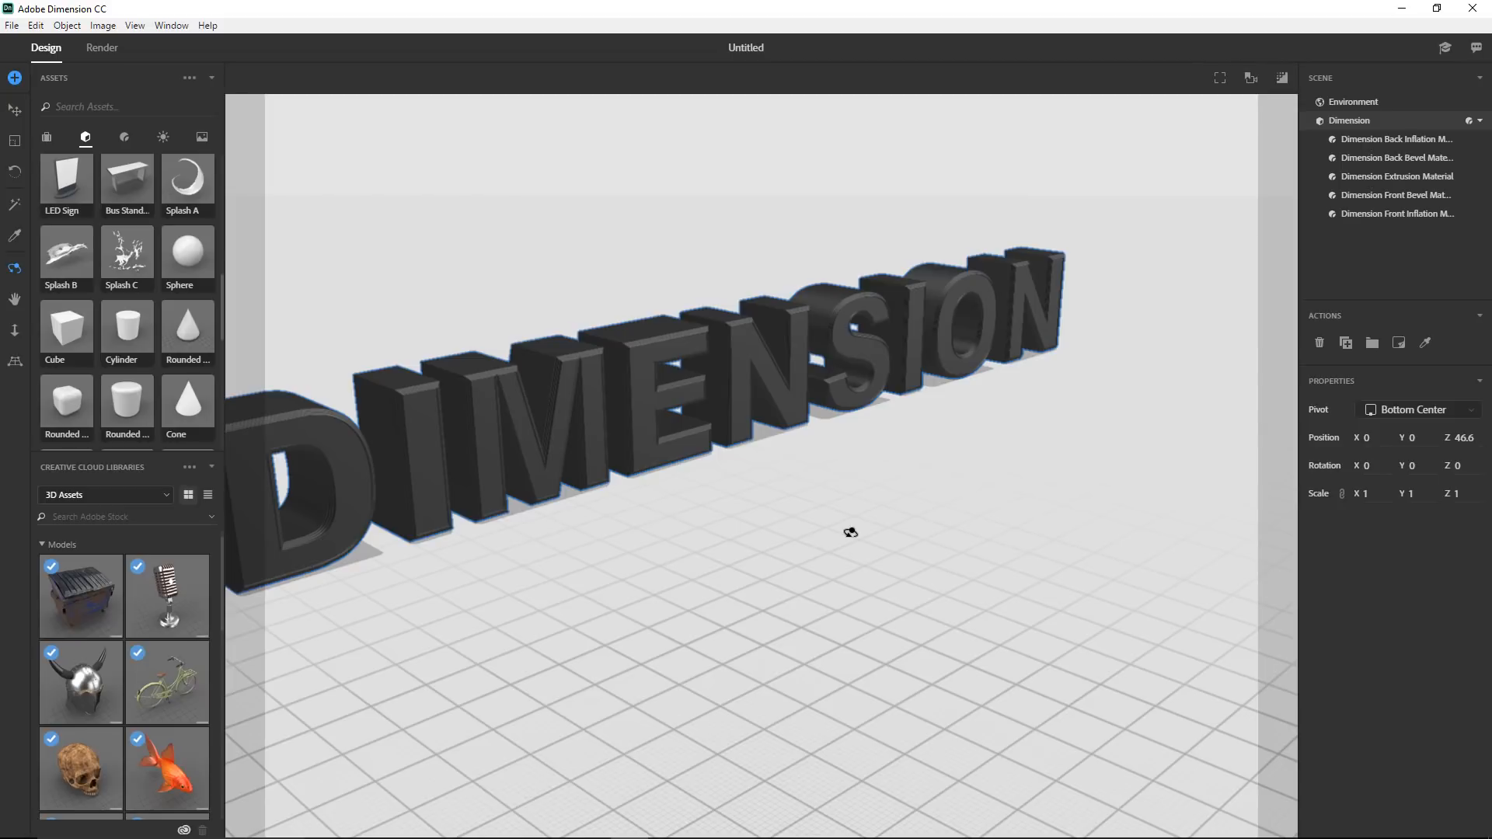
drag(860, 529, 820, 541)
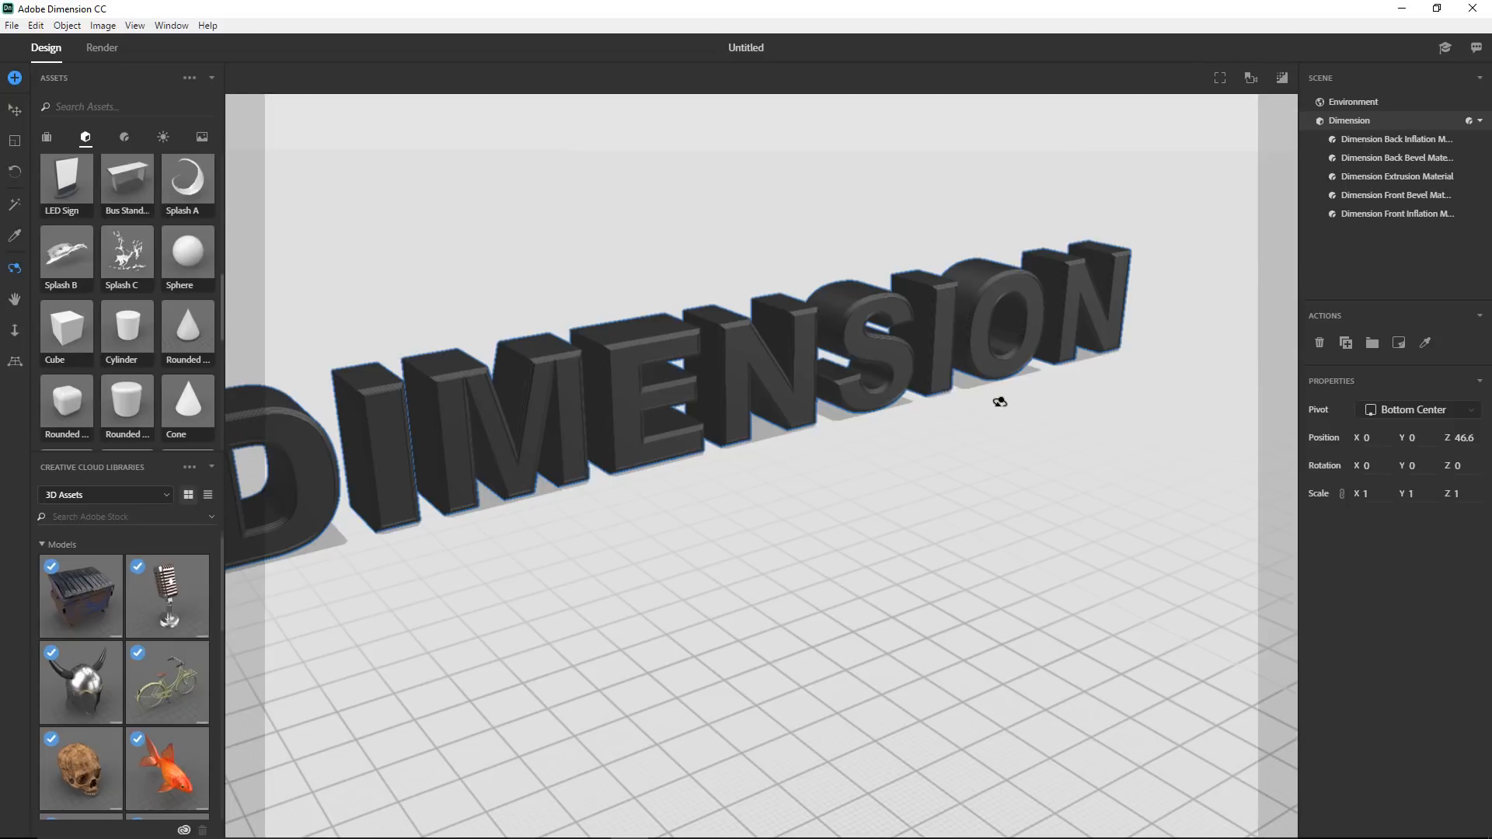
- Apply the Grey Marble material to the front inflation surface of the DIMENSION text
click(1396, 218)
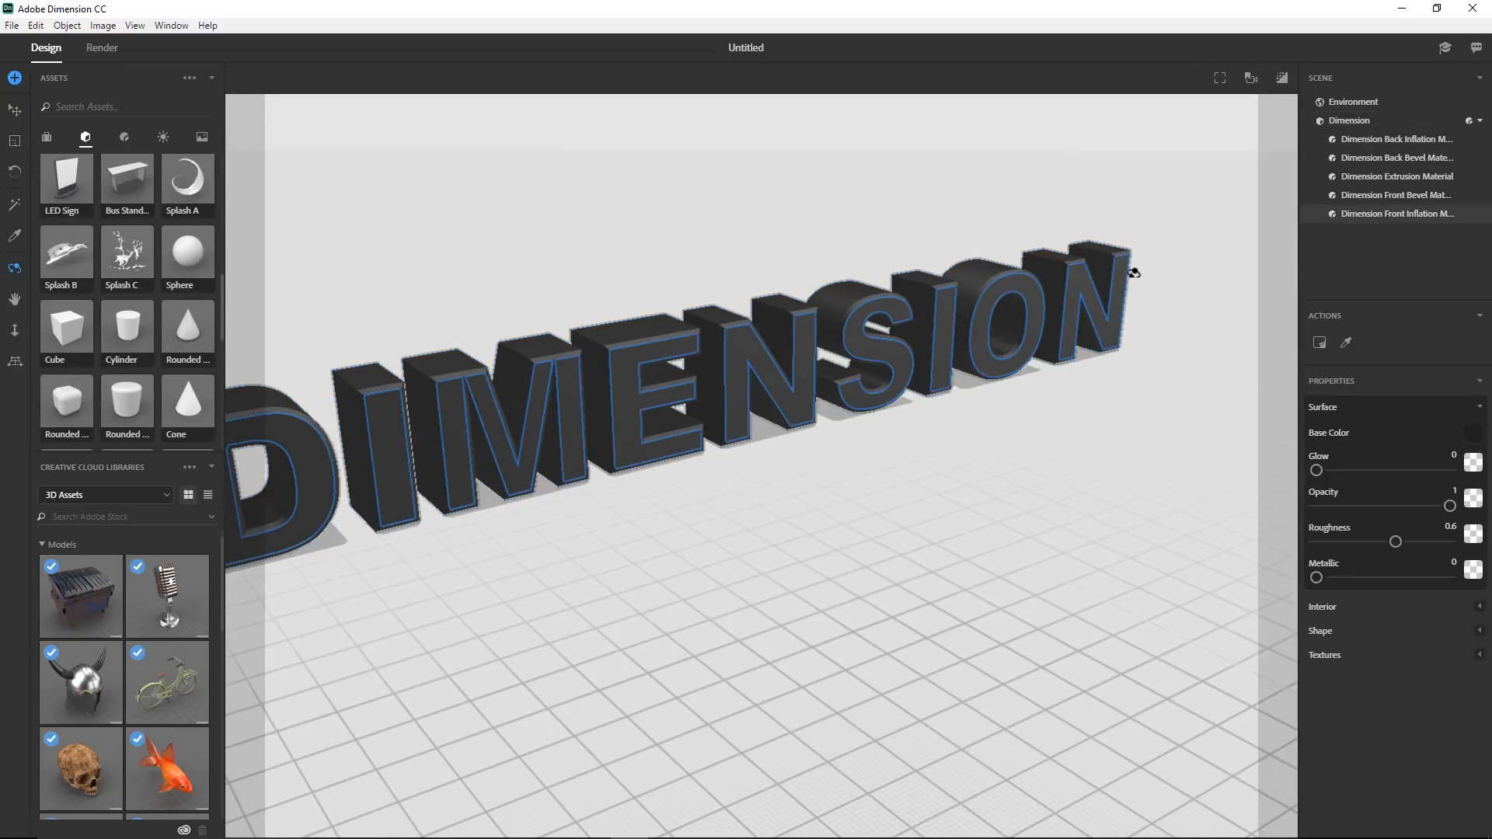
click(118, 142)
scroll(131, 292, up, 5)
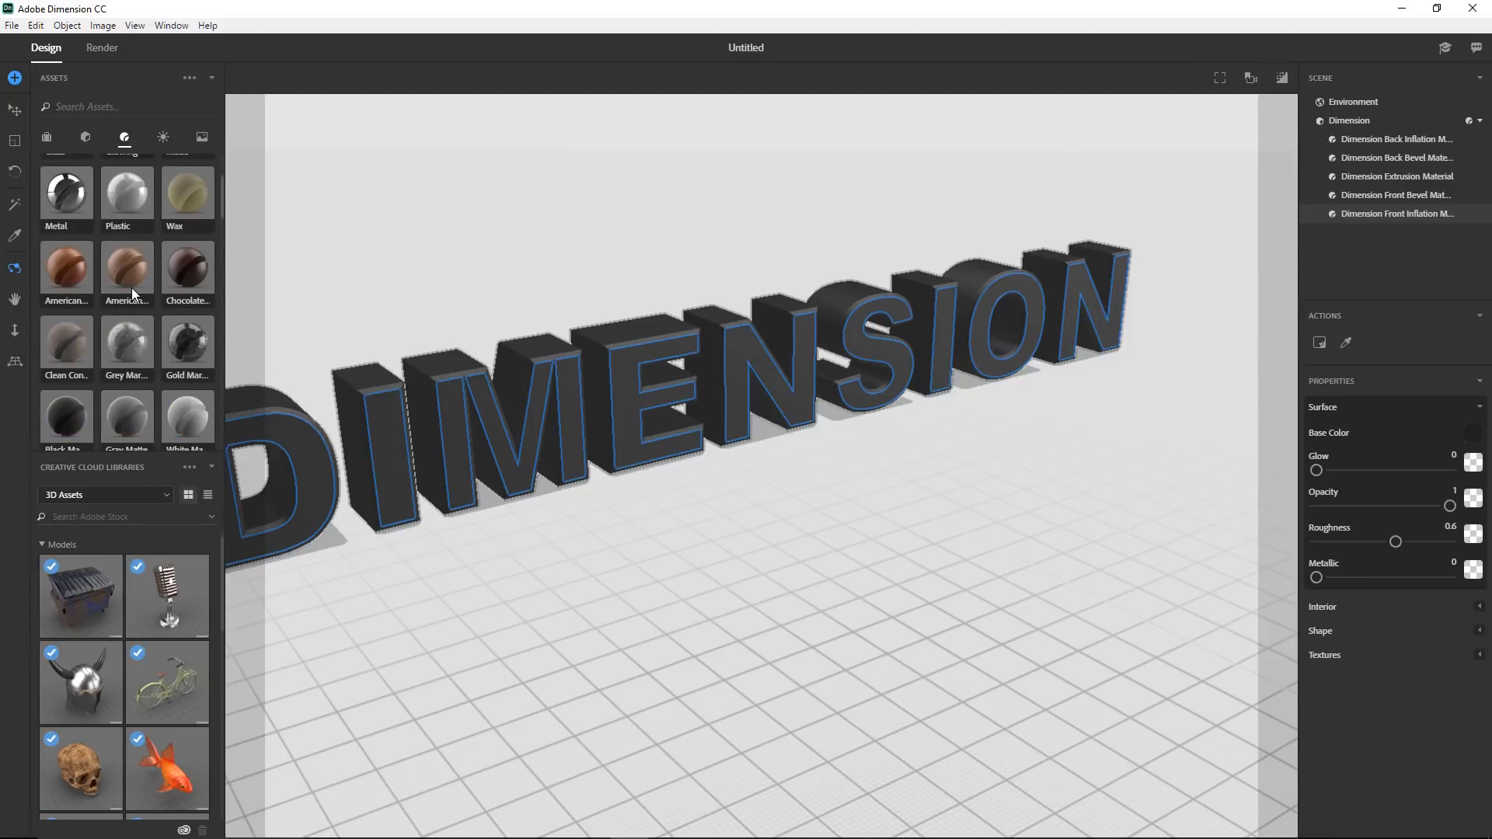
scroll(132, 288, down, 1)
drag(126, 338, 387, 423)
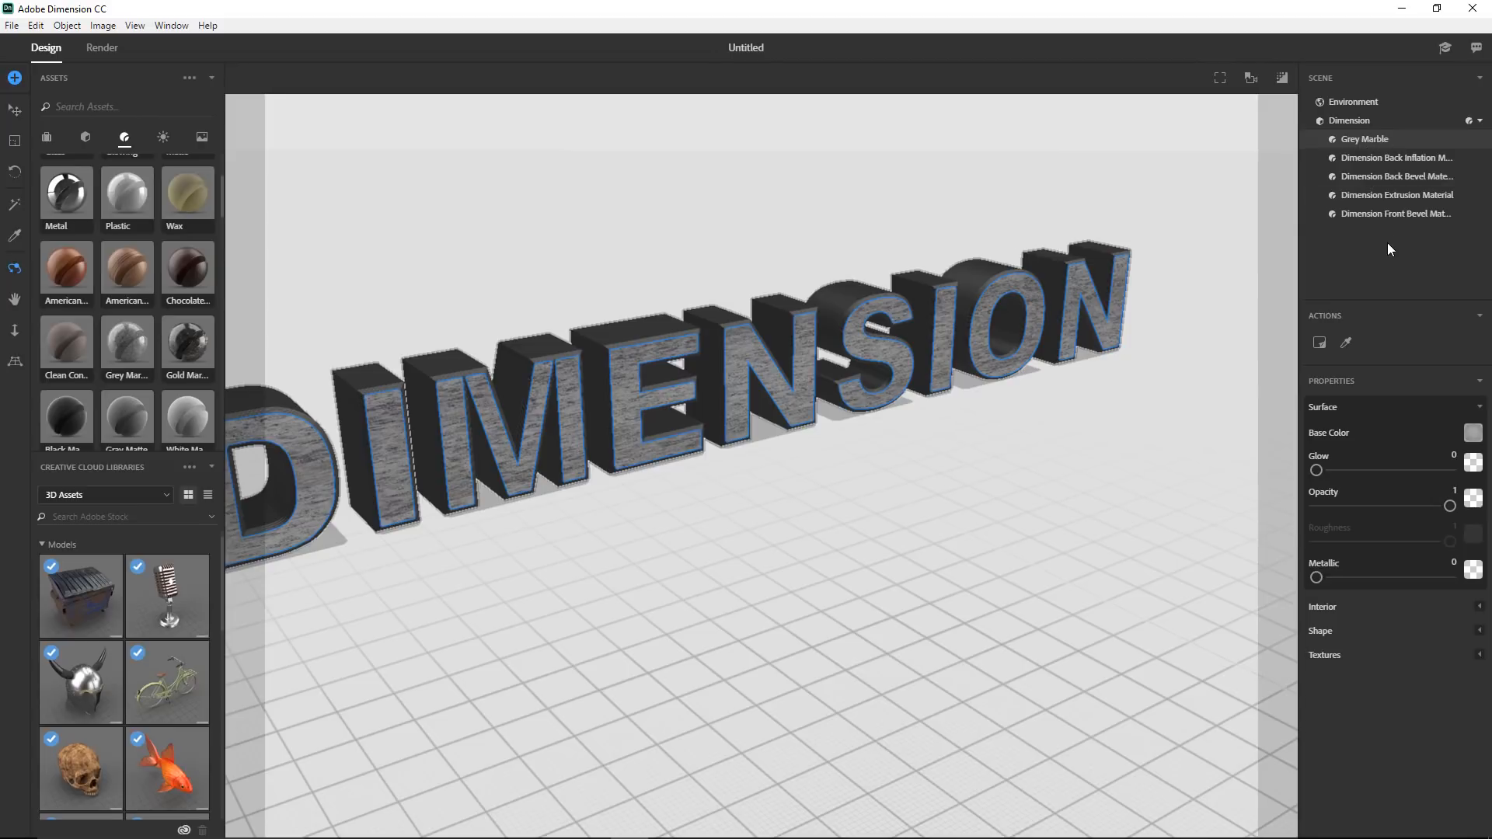
- Apply the Bricks material to the extrusion sides of the DIMENSION text
click(1385, 201)
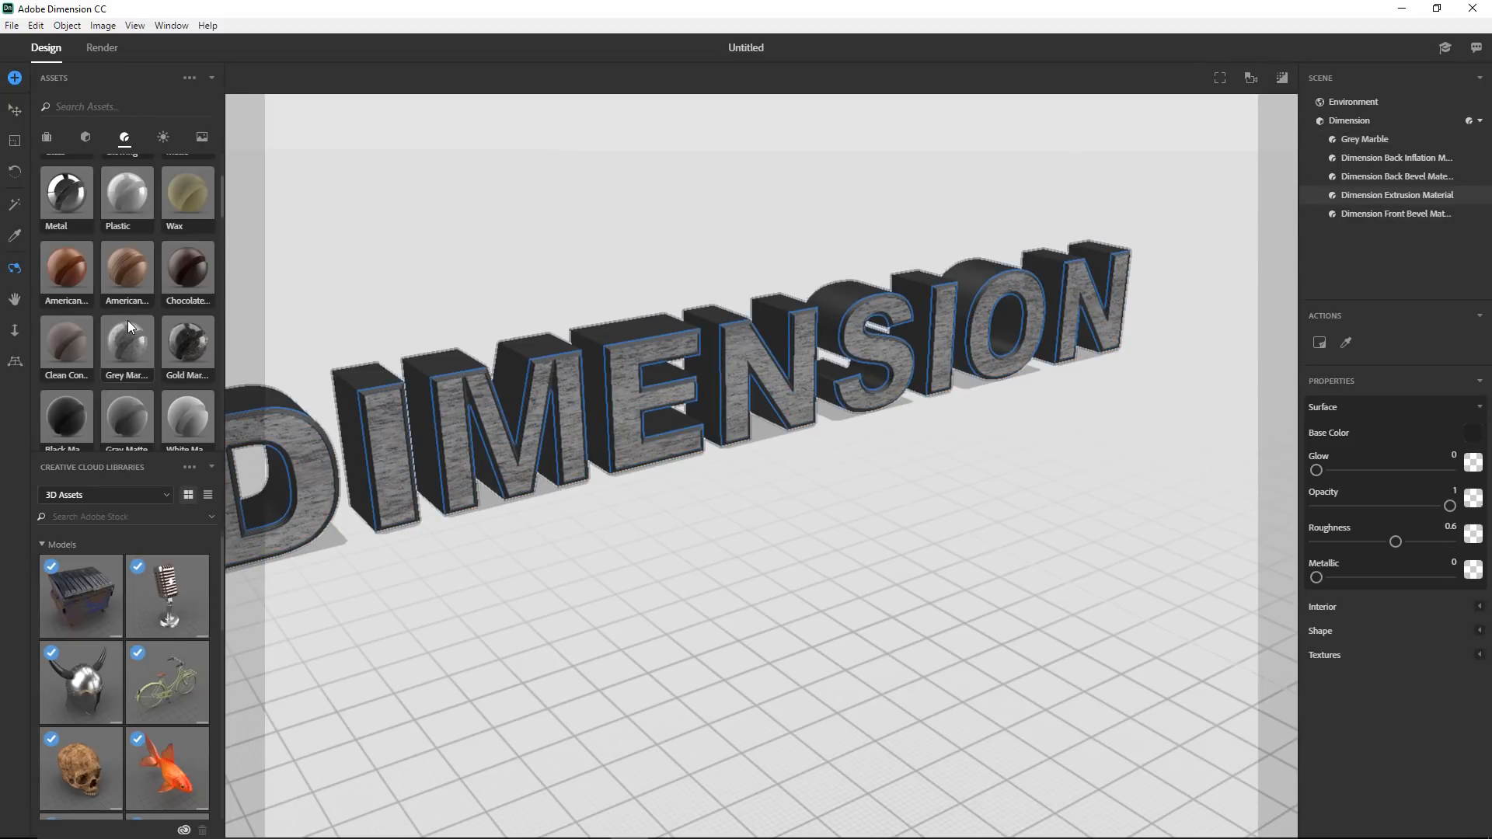
scroll(127, 320, down, 4)
scroll(127, 316, down, 6)
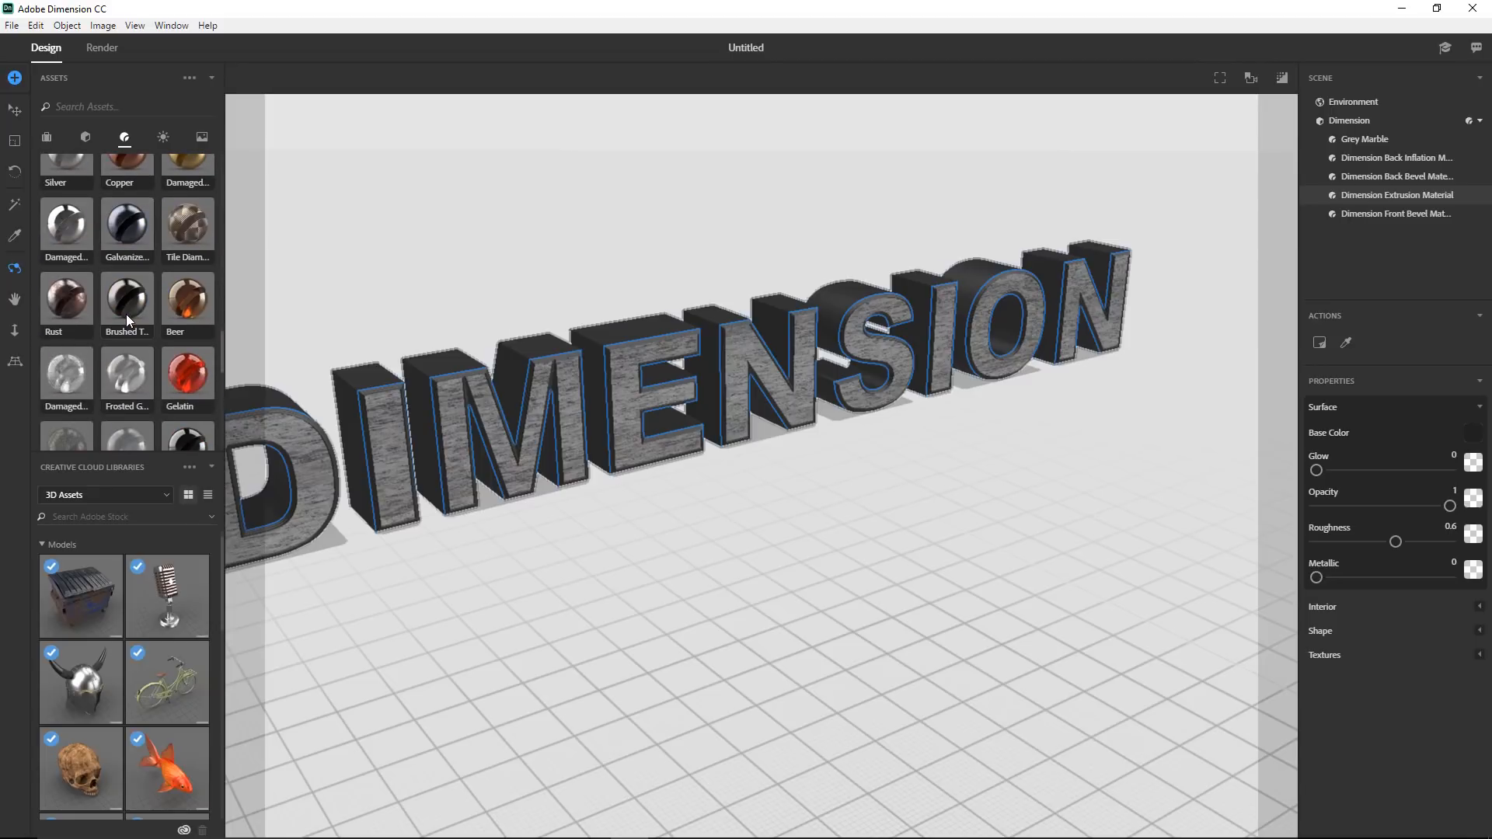
scroll(125, 313, down, 5)
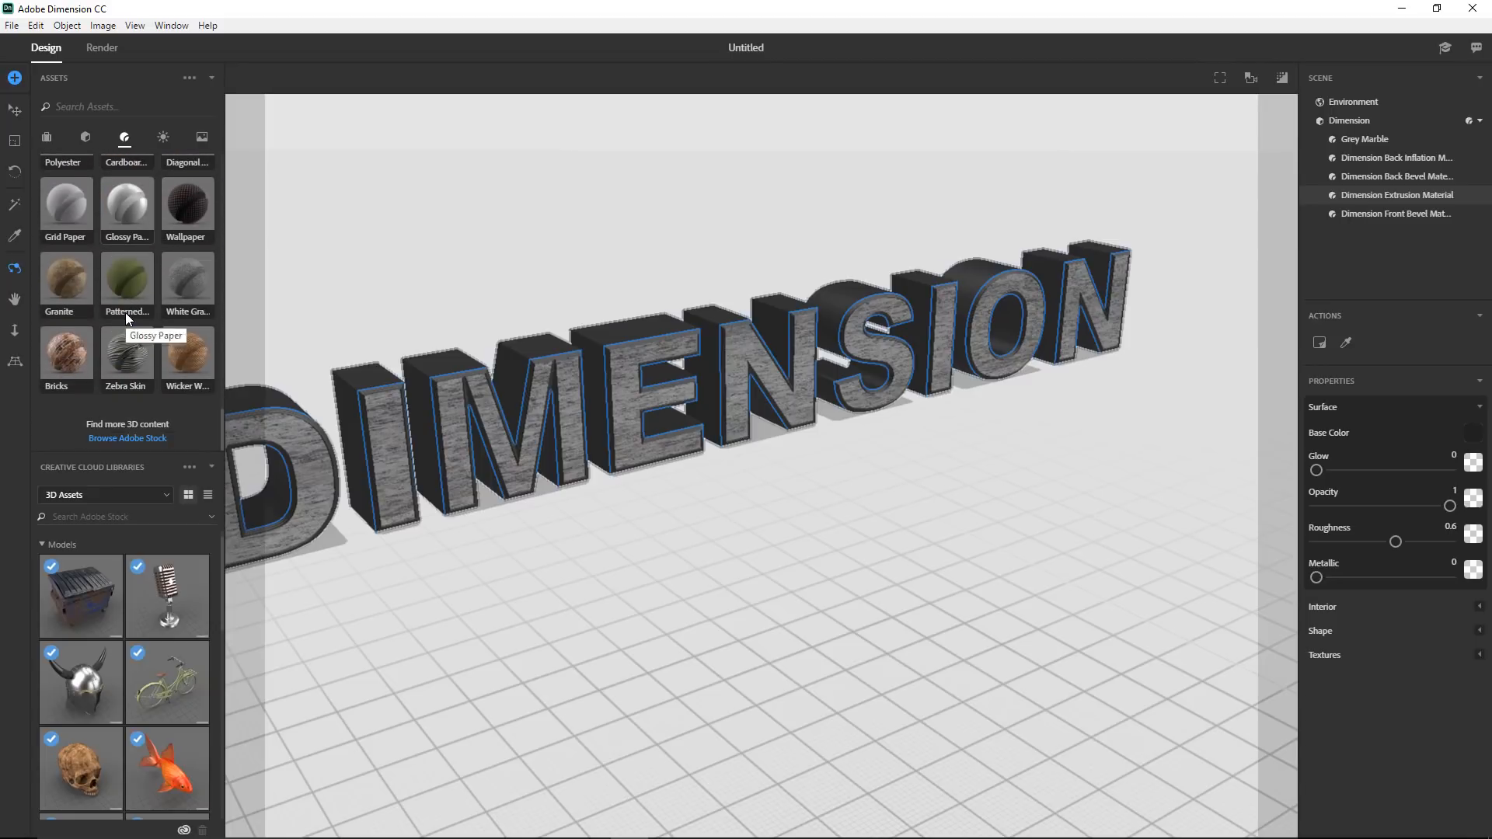
drag(73, 343, 548, 355)
- Unlink the Bricks texture's repeat values and try X repeats of 3.1, 6 and 12
scroll(544, 354, up, 8)
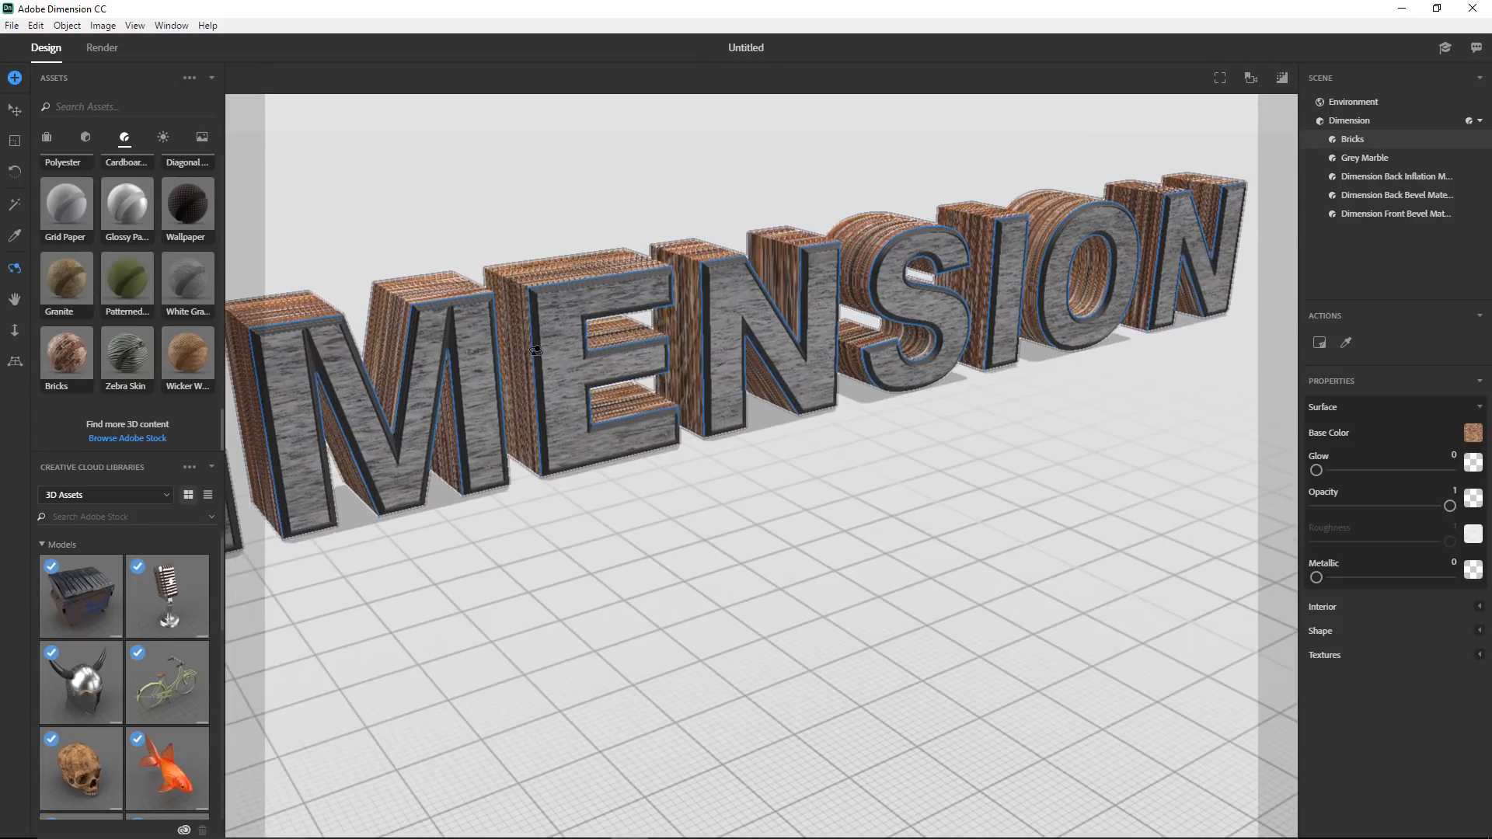
scroll(530, 348, up, 4)
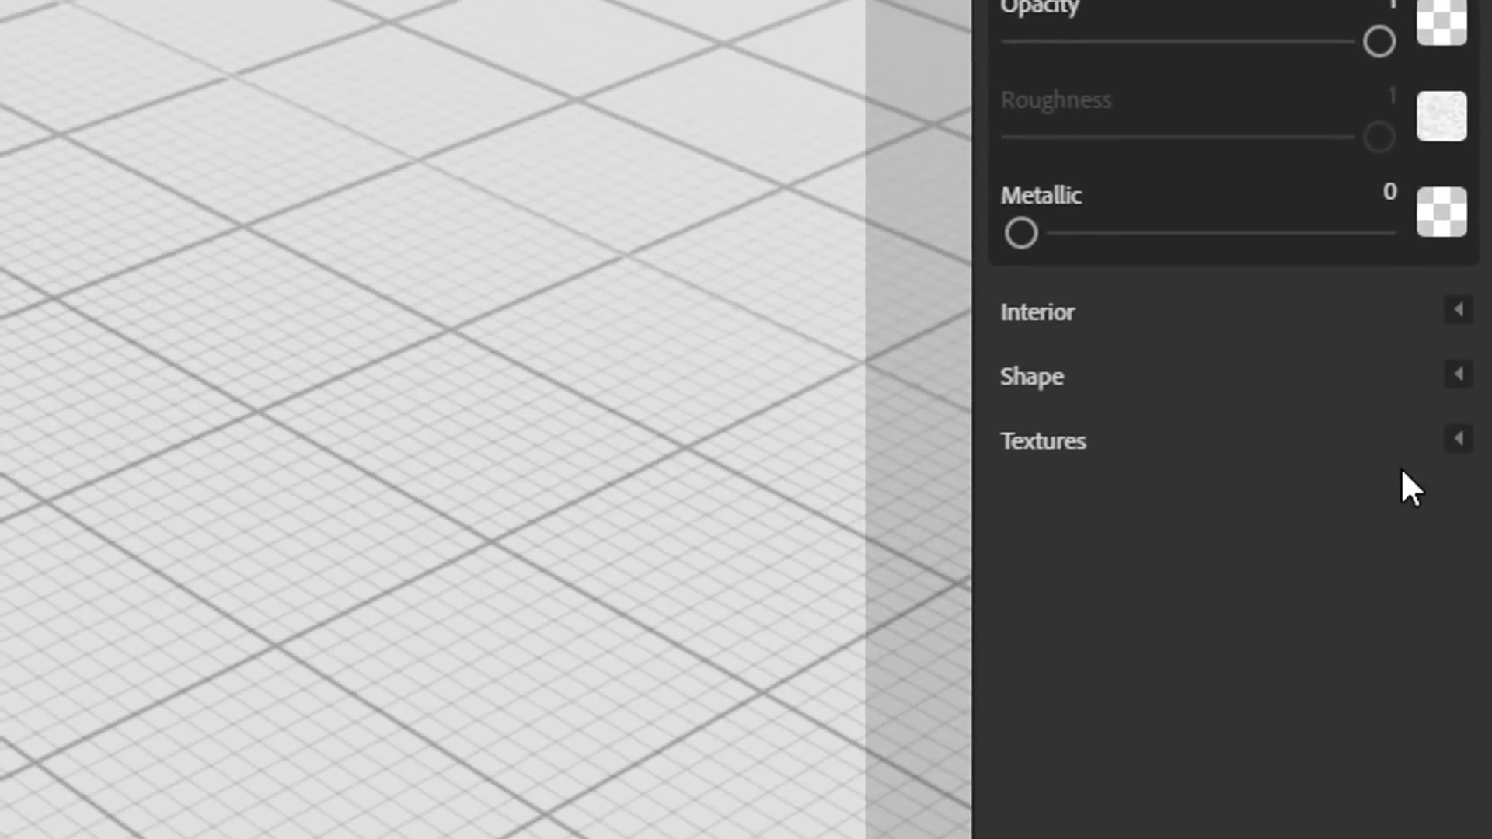
click(1458, 440)
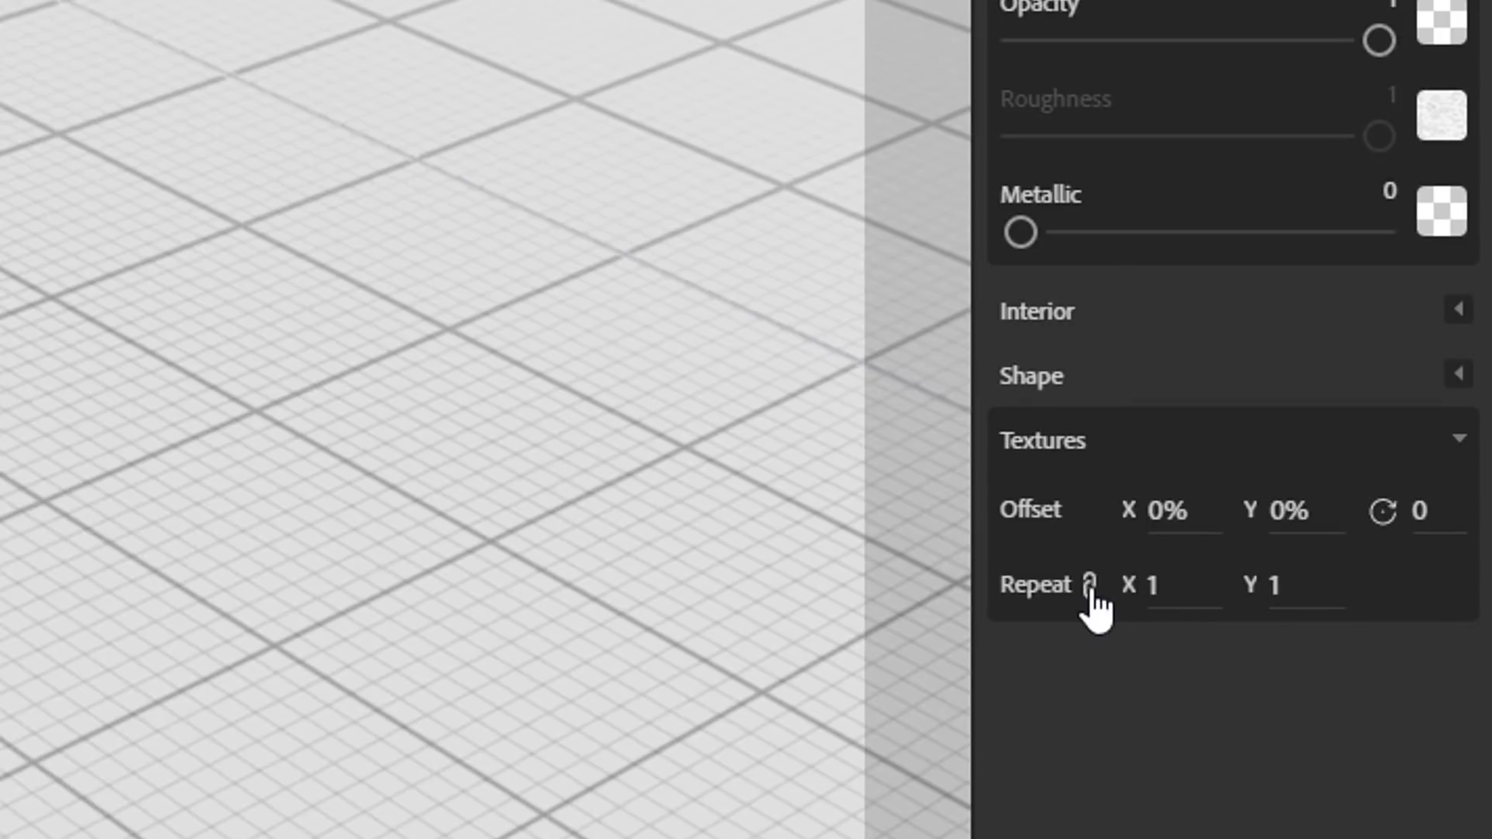
click(1189, 591)
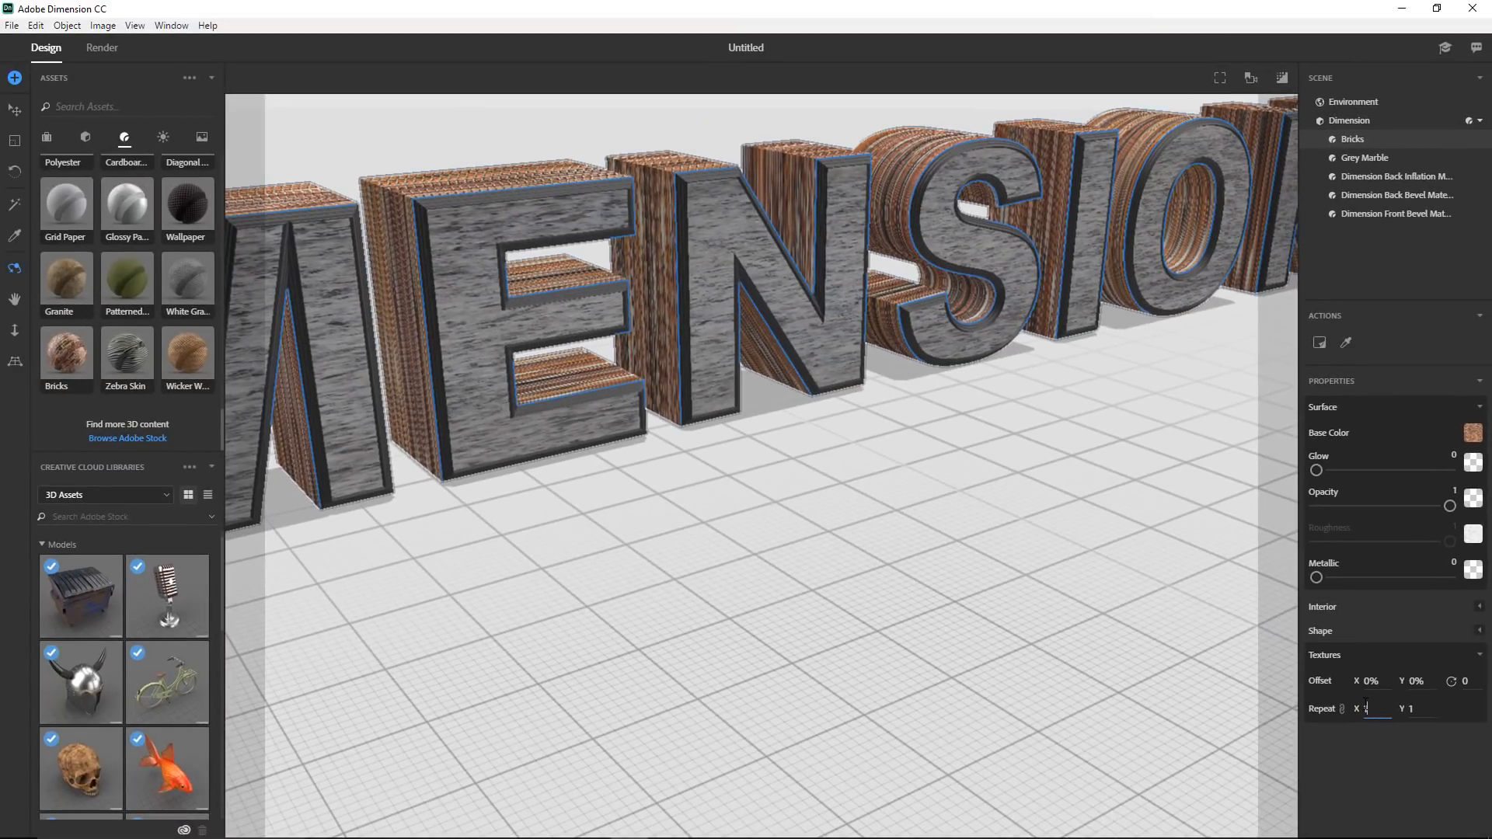
text(3.1)
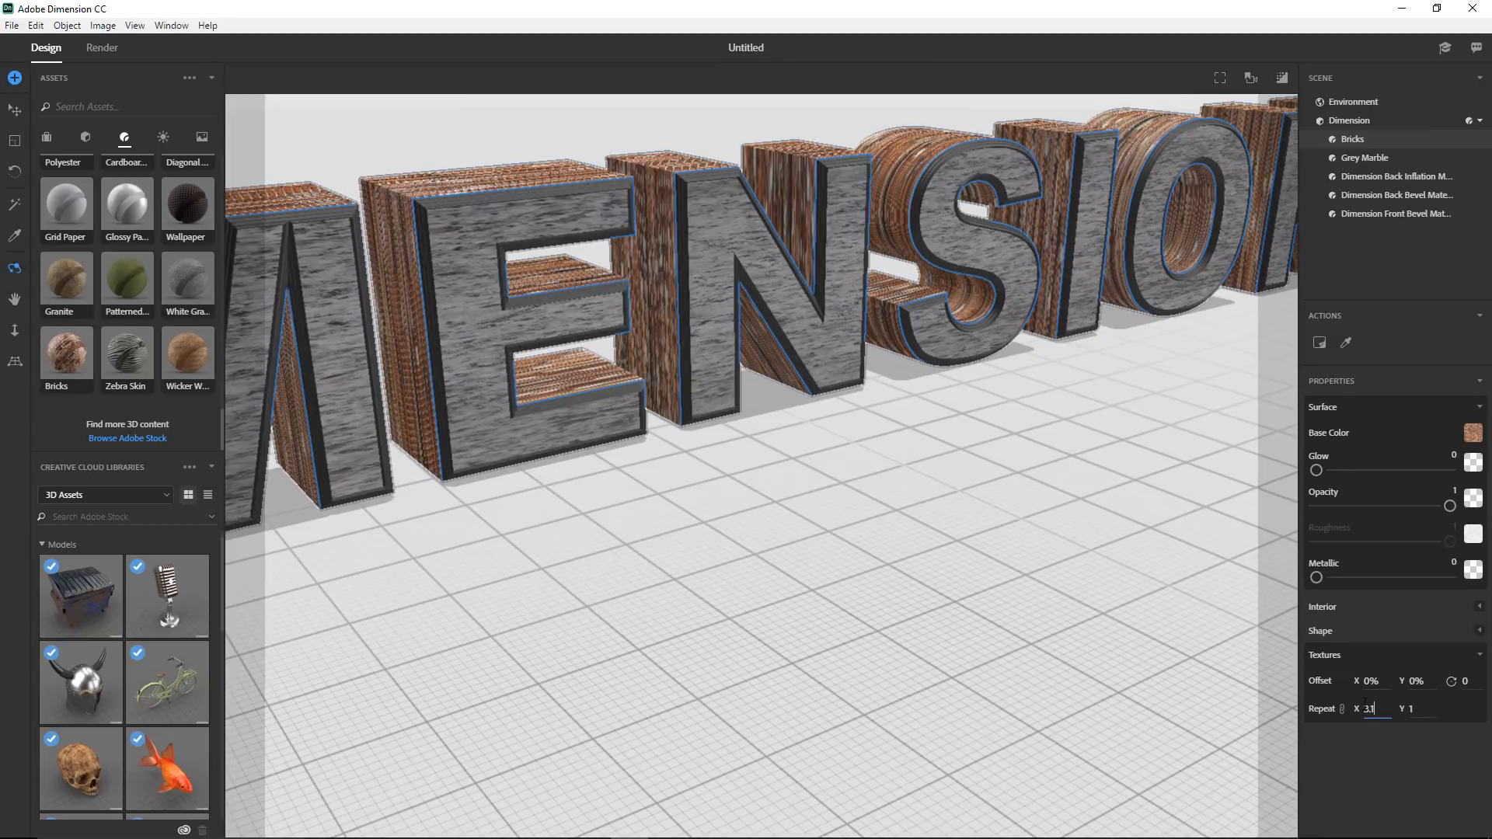
key(BackSpace)
key(BackSpace)
key(BackSpace)
text(6)
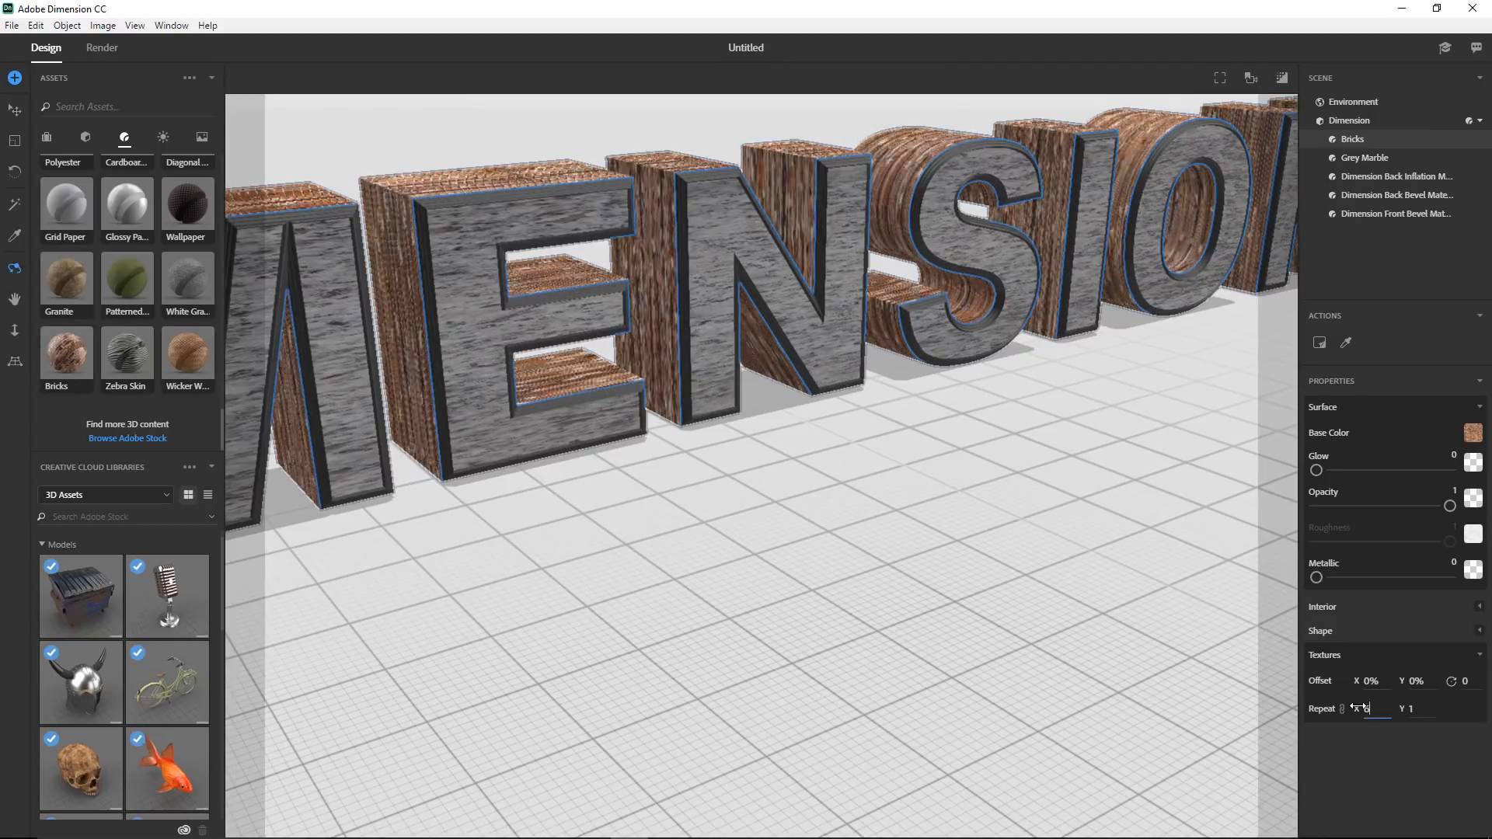
key(BackSpace)
text(12)
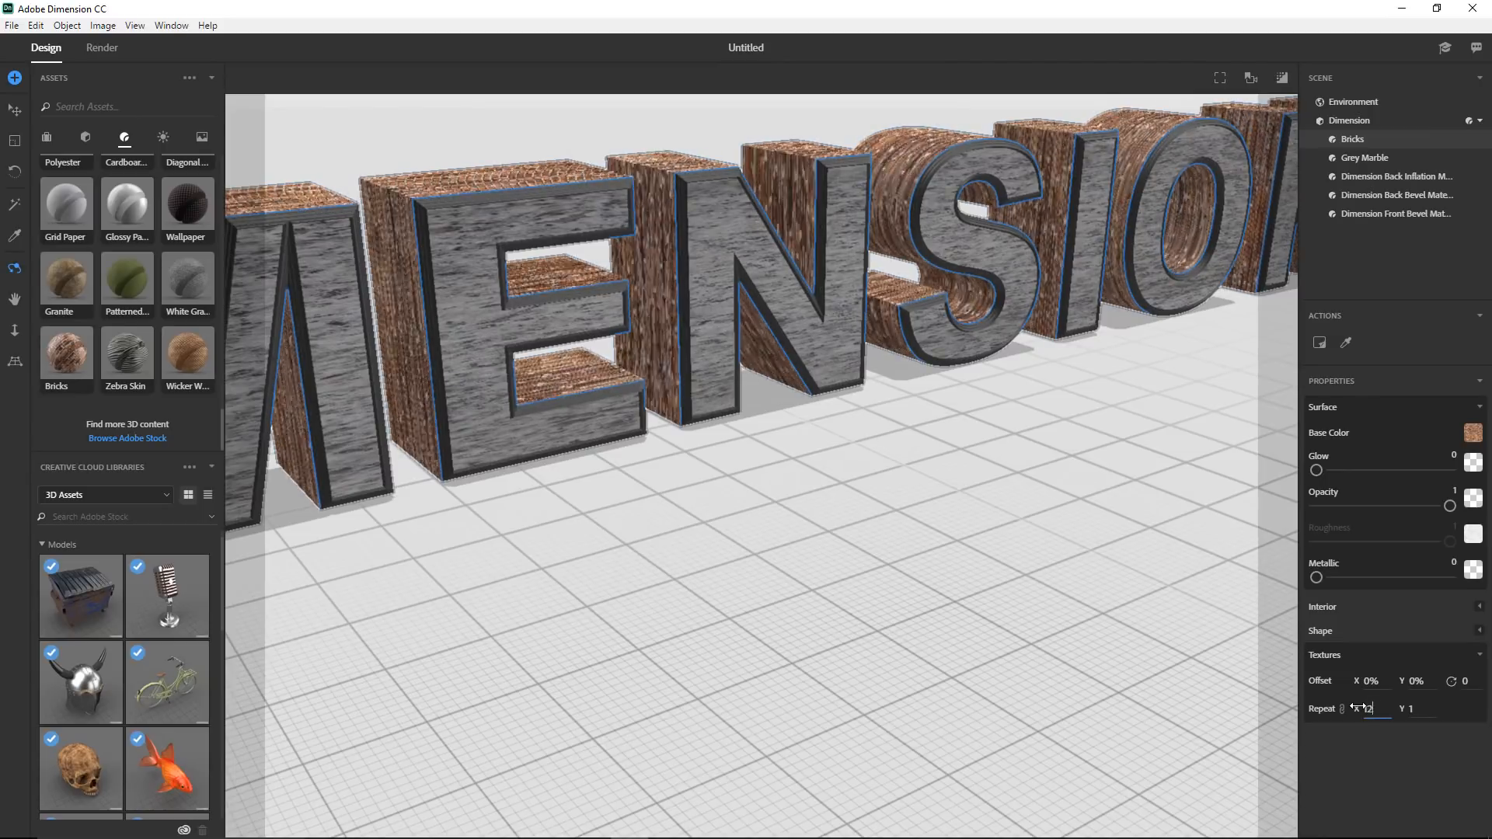
- Raise the X repeat of the Bricks texture in small increments to 27.4
drag(1356, 708, 1389, 732)
key(Up)
key(Up)
key(Up)
key(Up)
key(Up)
key(Up)
key(Up)
key(Up)
key(Up)
key(Up)
key(Up)
key(Up)
key(Up)
key(Up)
key(Up)
key(Up)
key(Up)
key(Up)
key(Up)
key(Up)
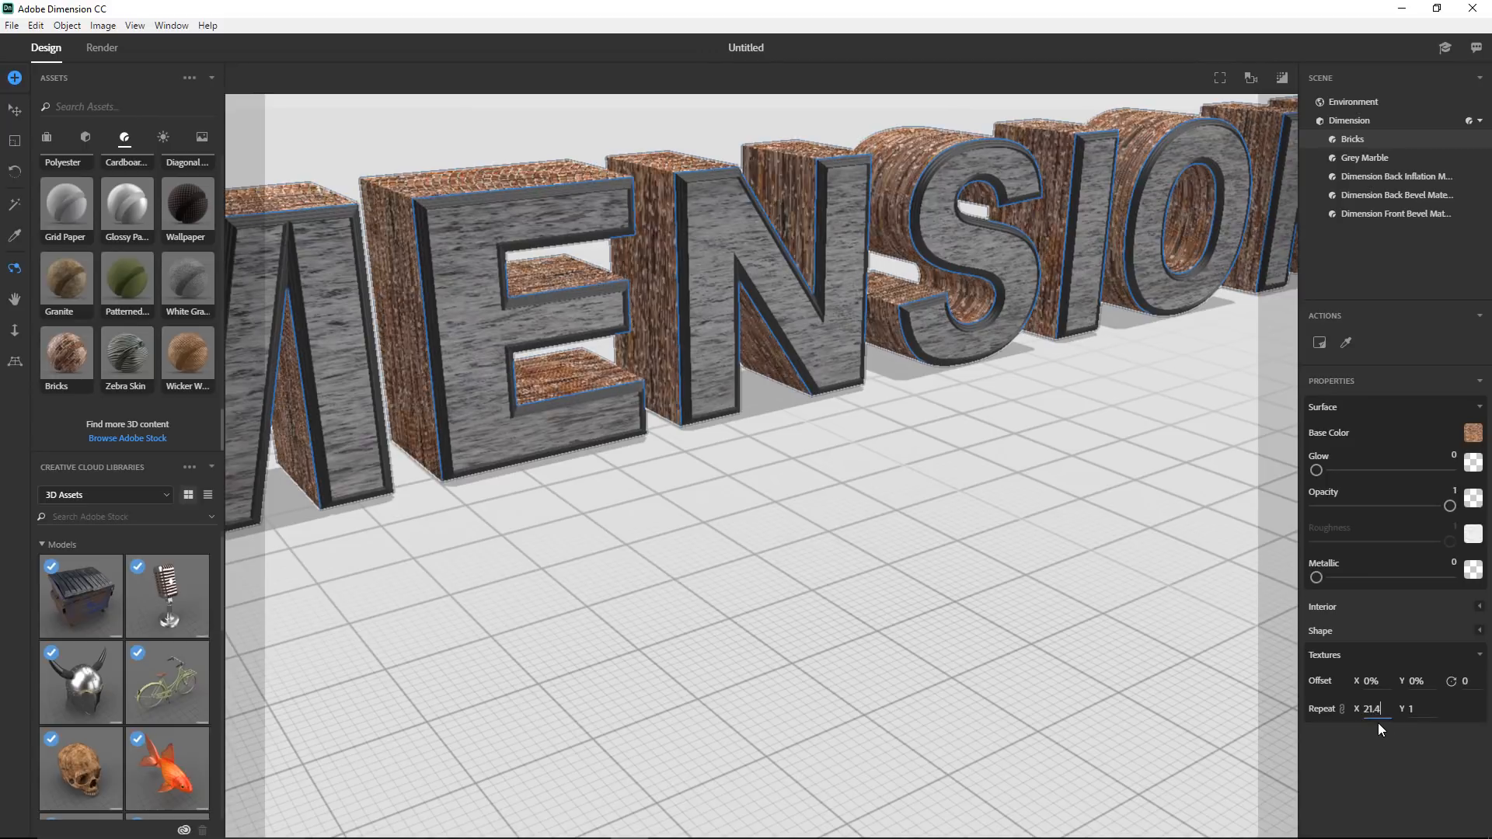
key(Up)
key(Up)
key(Up)
key(Up)
key(Up)
key(Up)
key(Up)
key(Up)
key(Up)
key(Up)
key(Up)
key(Up)
key(Up)
key(Up)
key(Up)
key(Up)
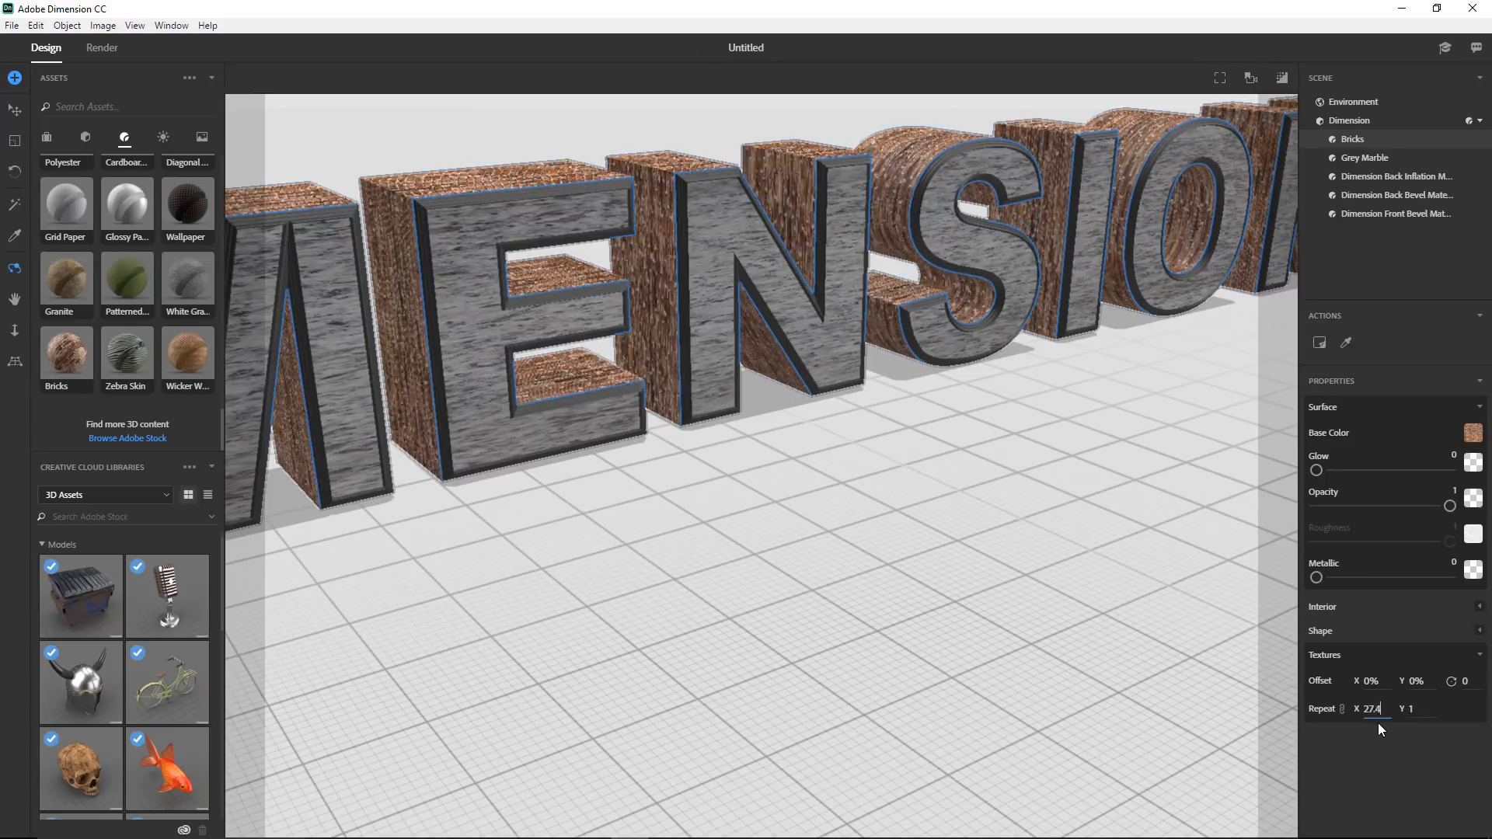
- Try X repeat values of 50, 75 and 100 for the Bricks texture
drag(1383, 708, 1358, 710)
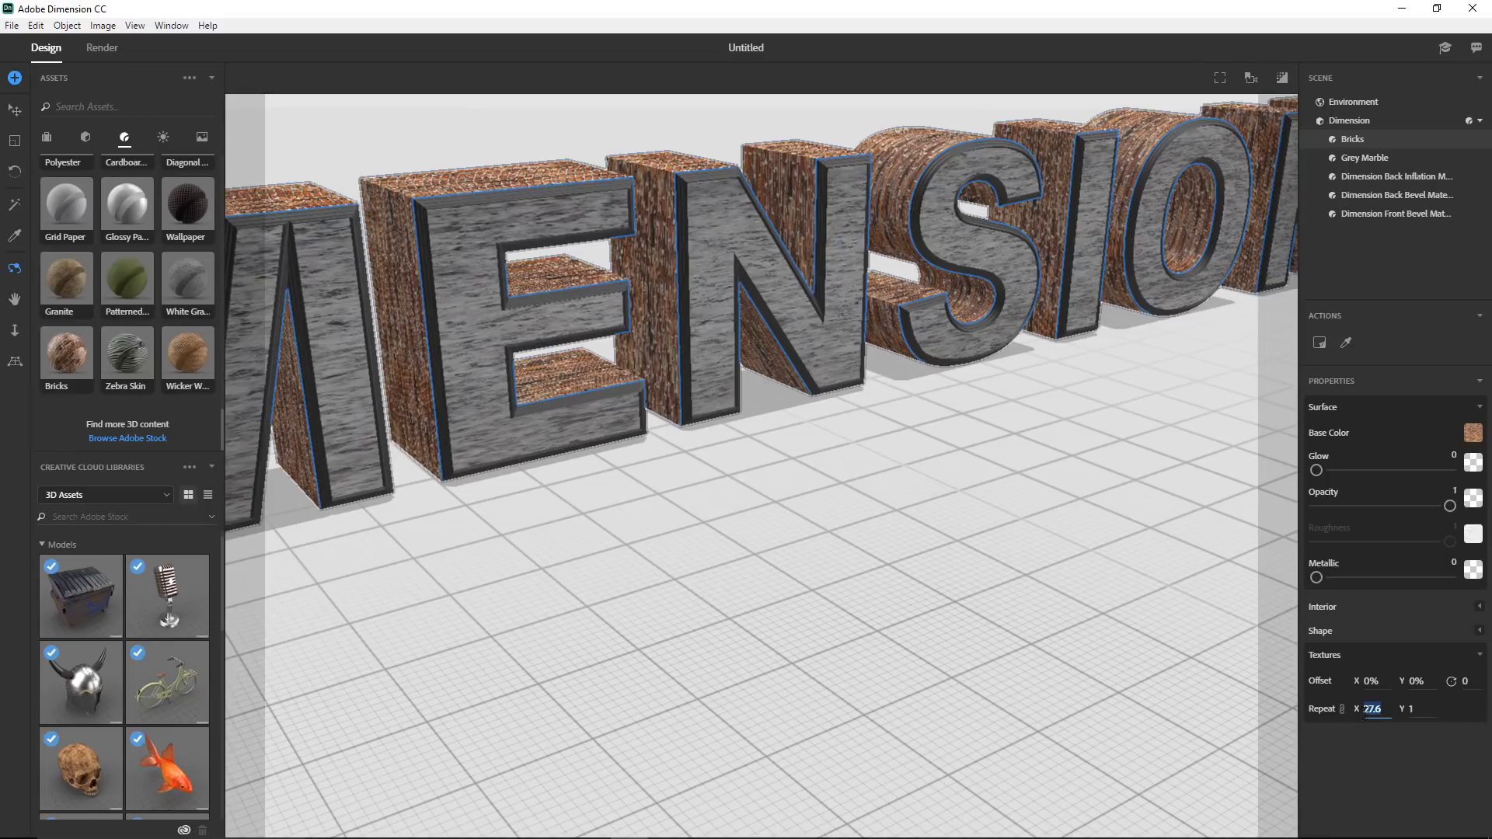
text(50)
click(1419, 709)
key(shift+Tab)
text(75)
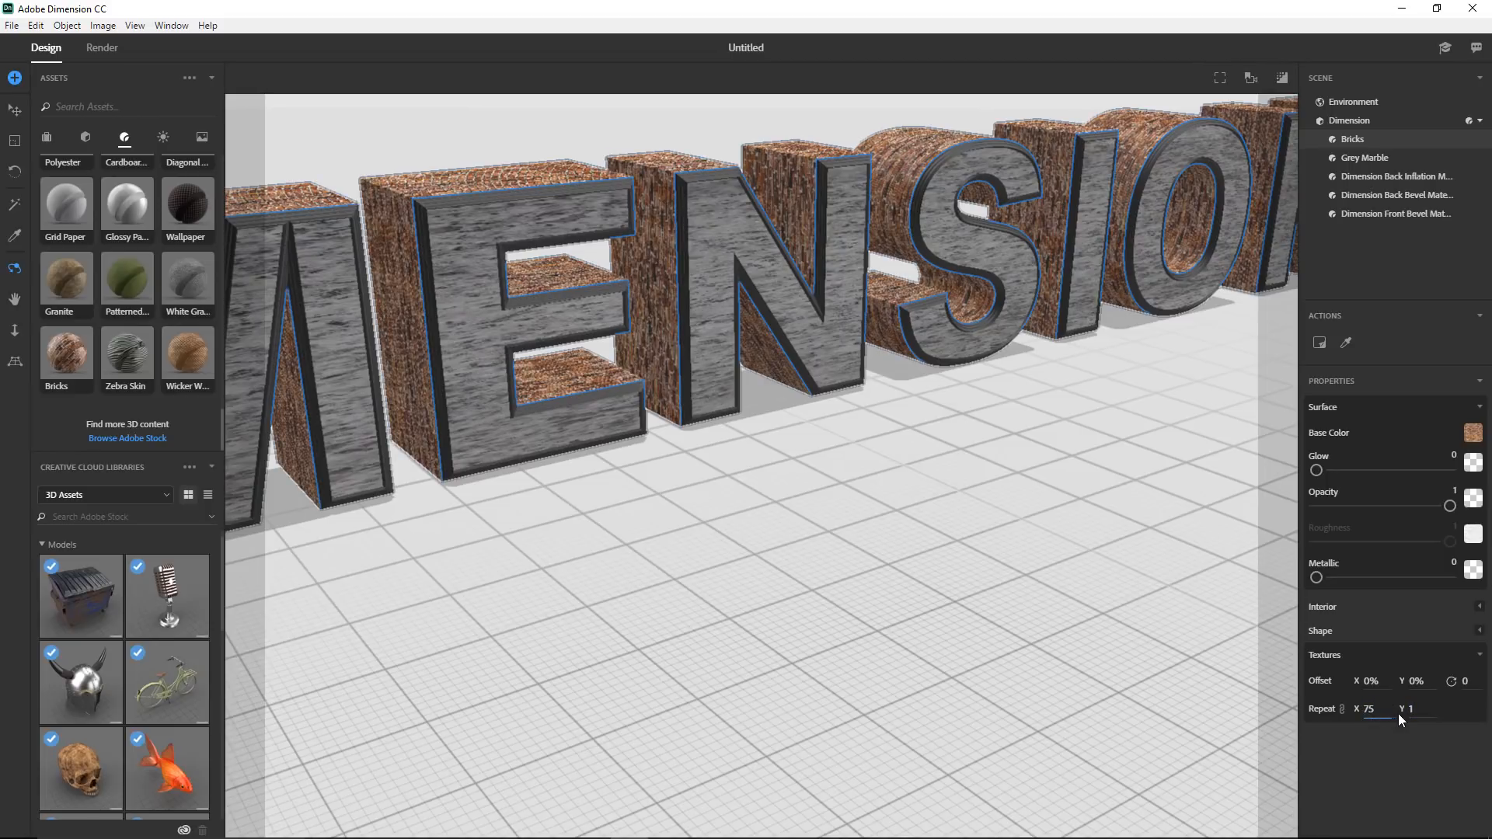
key(Return)
drag(1374, 710, 1361, 710)
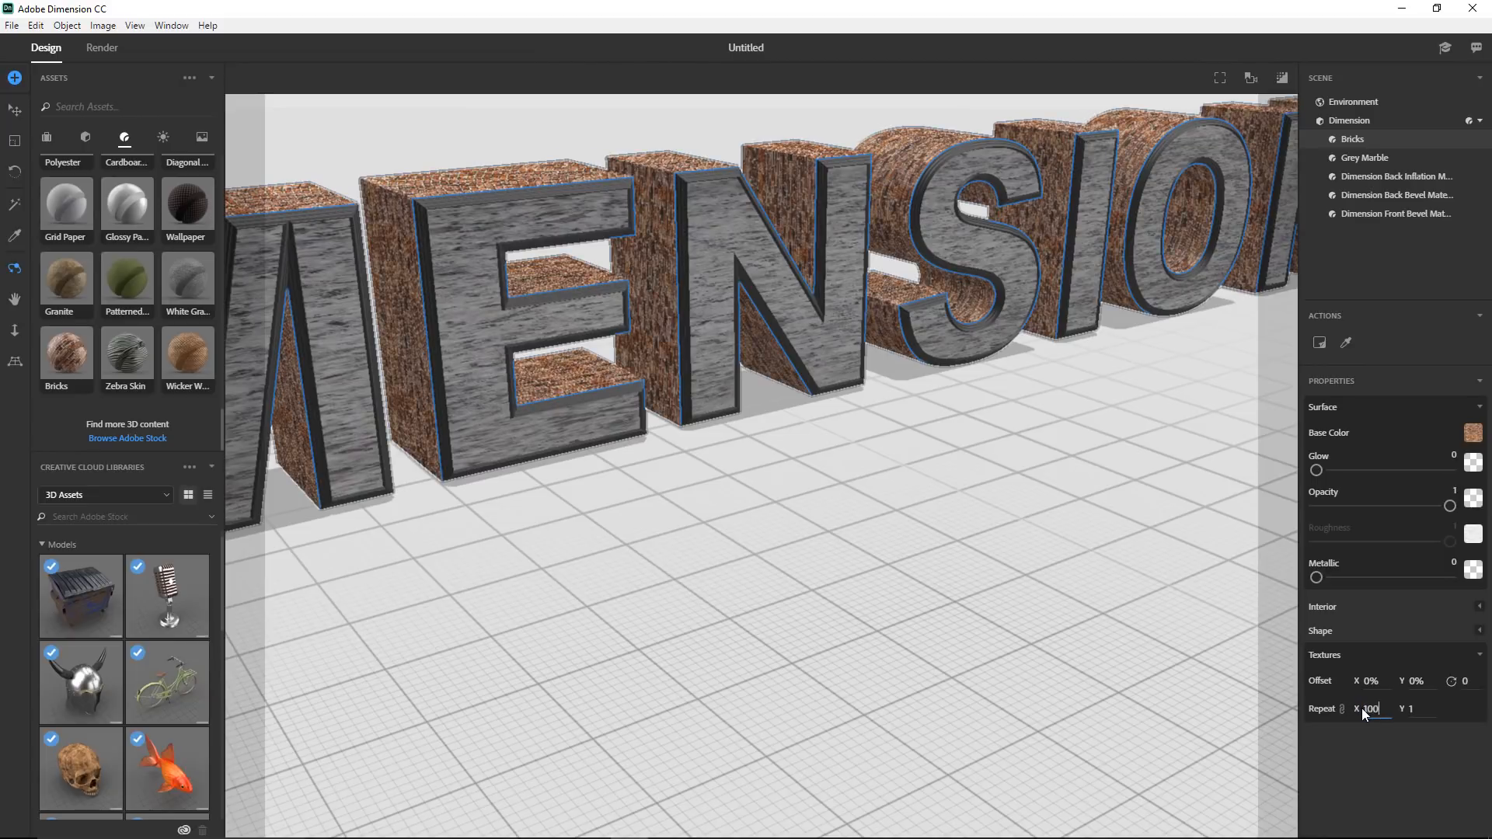
key(Return)
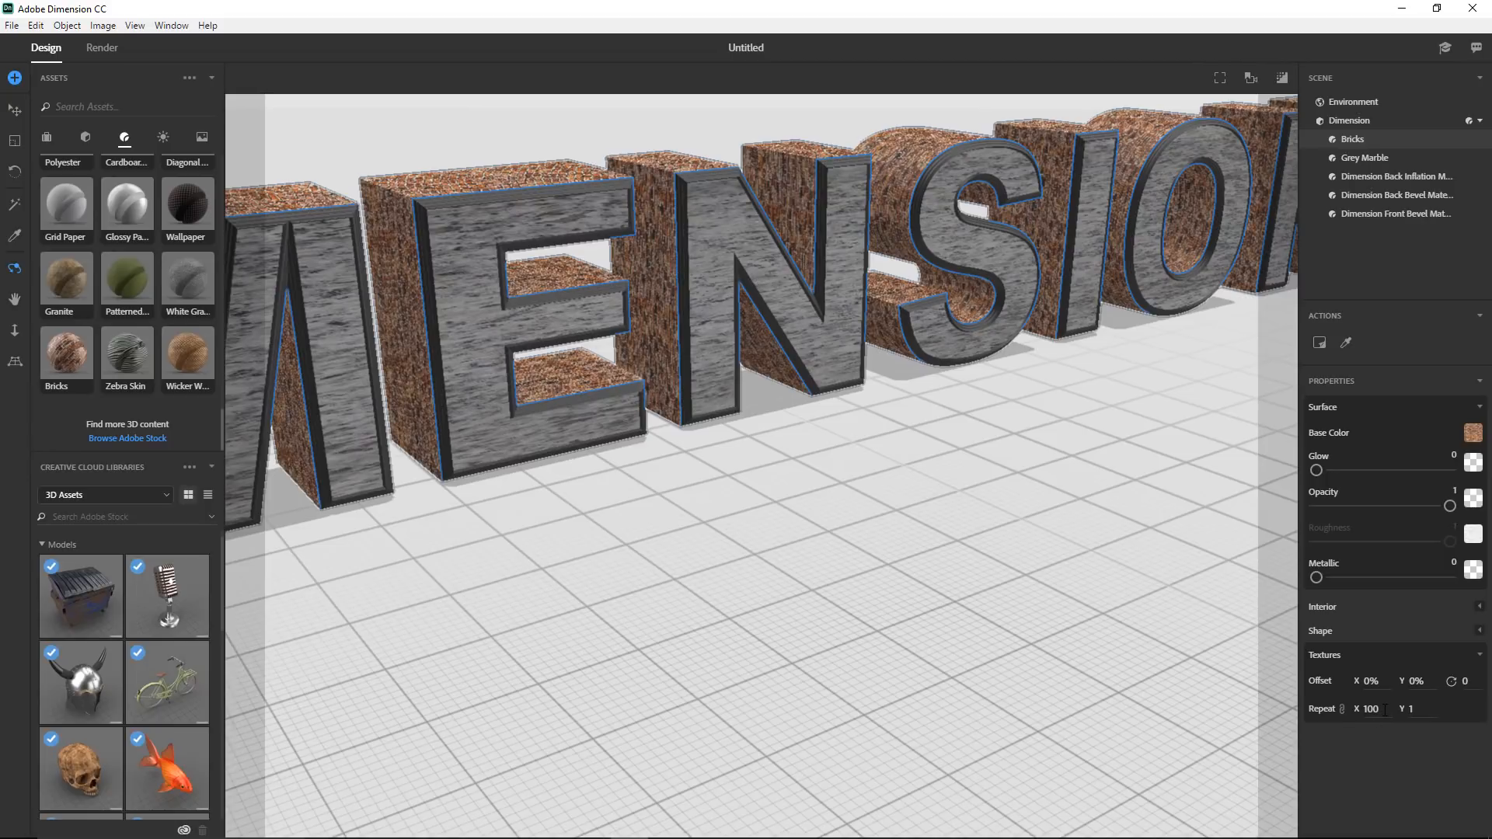
- Set the Bricks texture's repeat to 200 in X and 2 in Y
text(200)
key(Tab)
text(2)
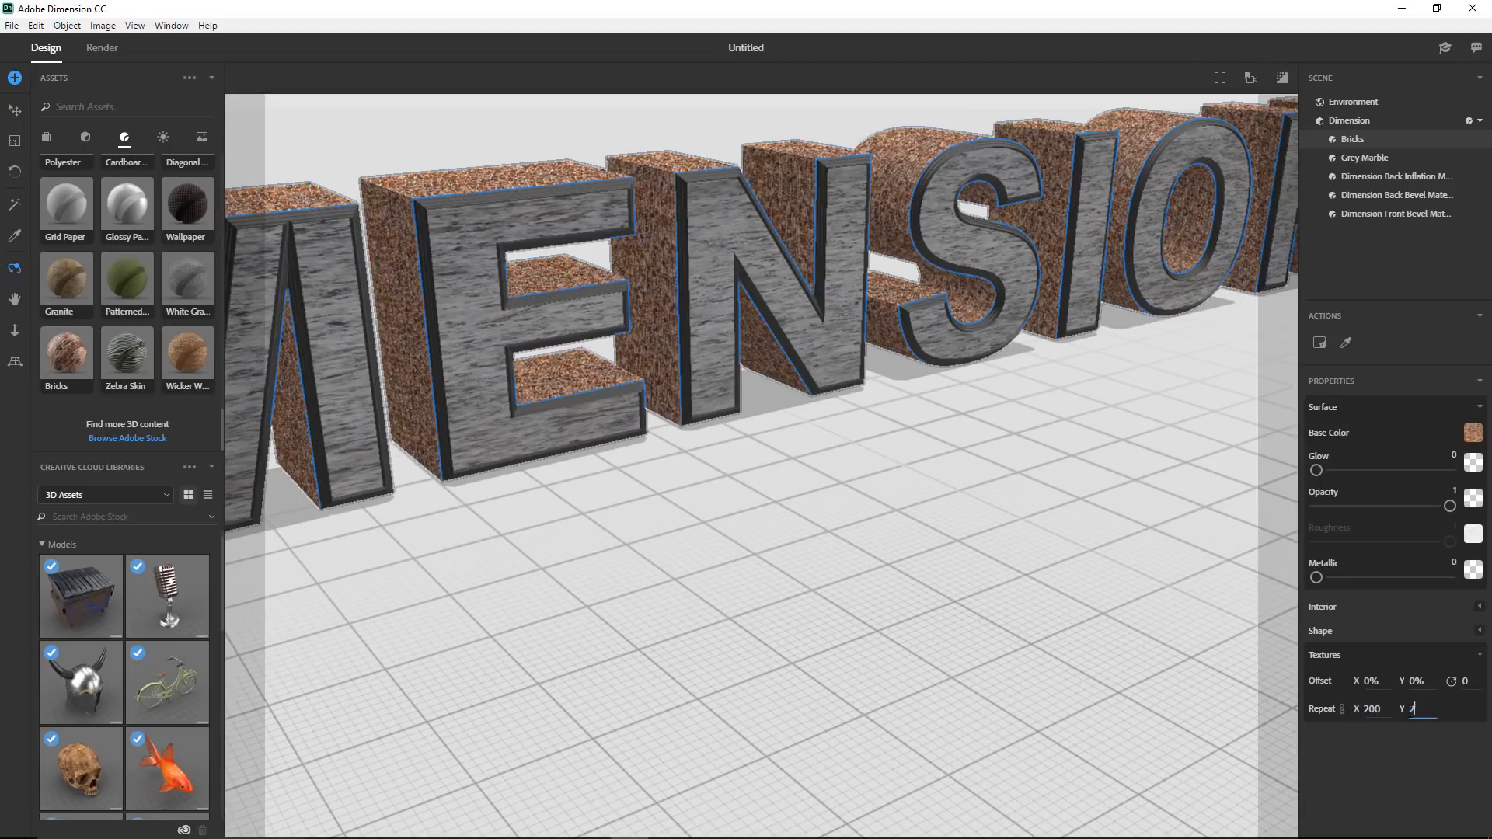
- Set the Bricks texture's repeat to 50 in X and 0.5 in Y
click(1372, 709)
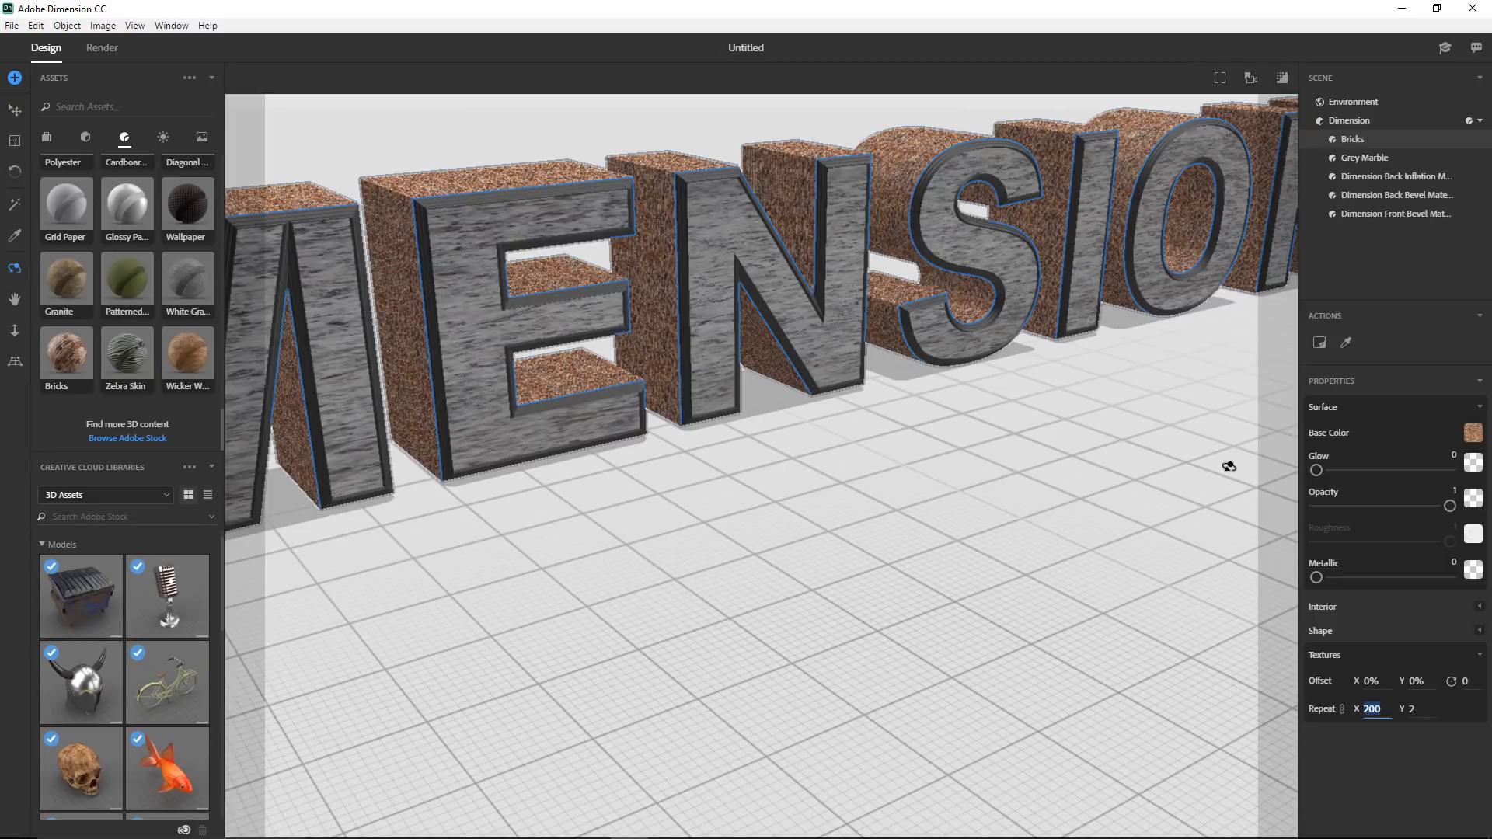
text(50)
key(Tab)
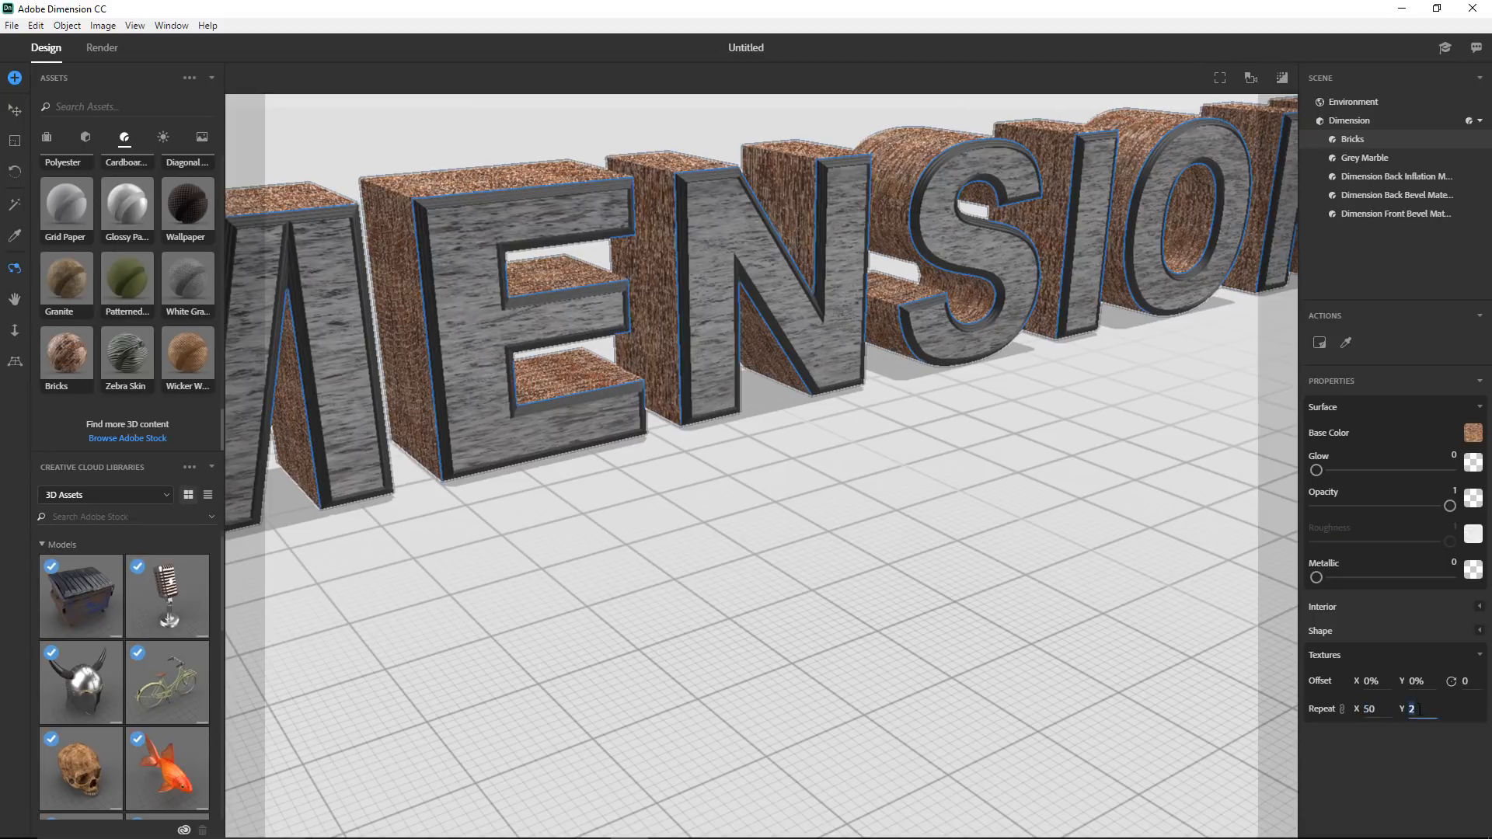
key(BackSpace)
text(.5)
- Try the Bricks texture at repeats of X 25 with Y 0.3, and X 10 with Y 0.1
click(1384, 709)
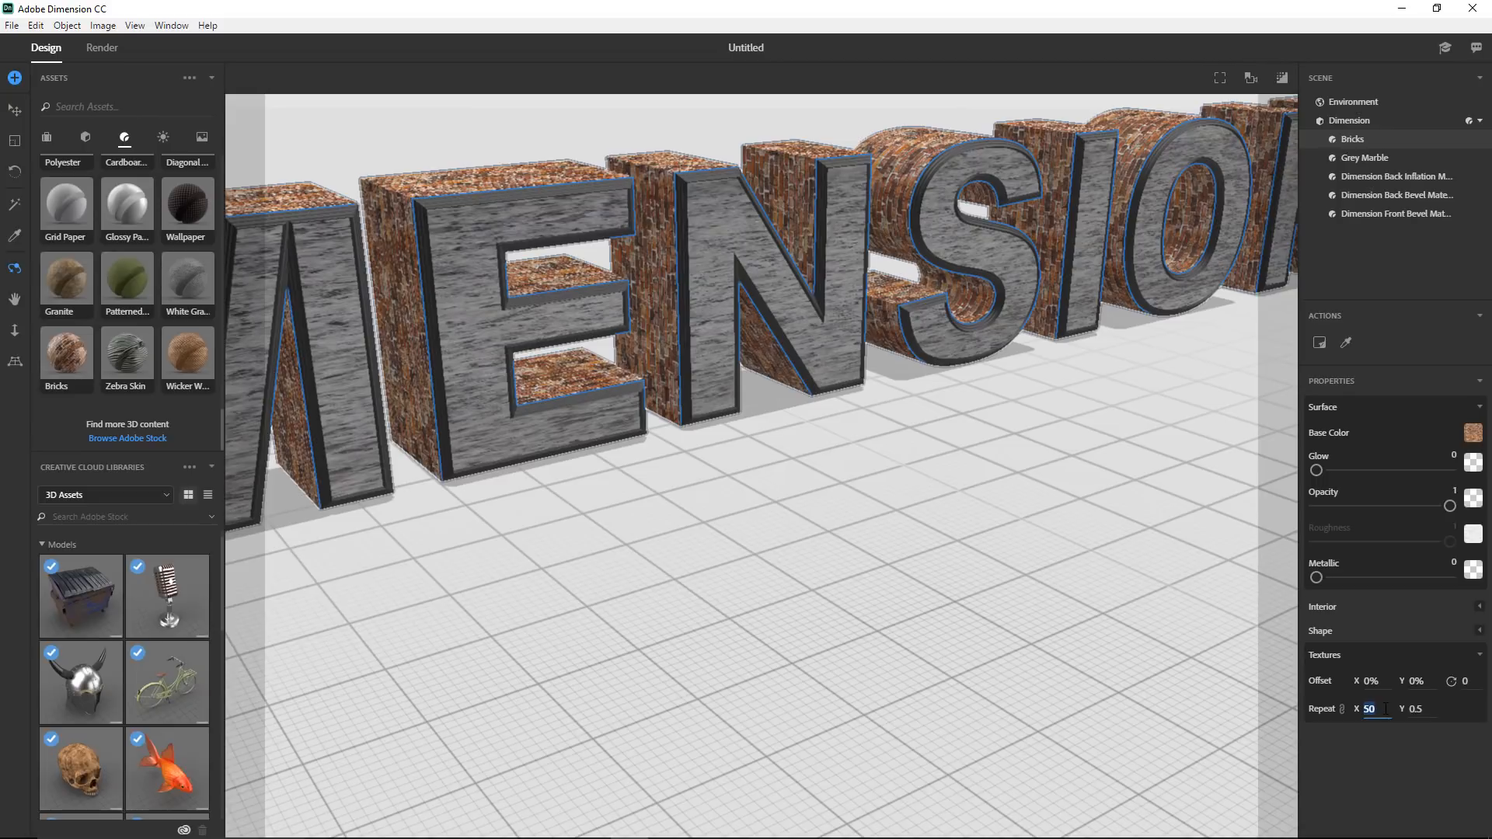
text(25)
click(1427, 710)
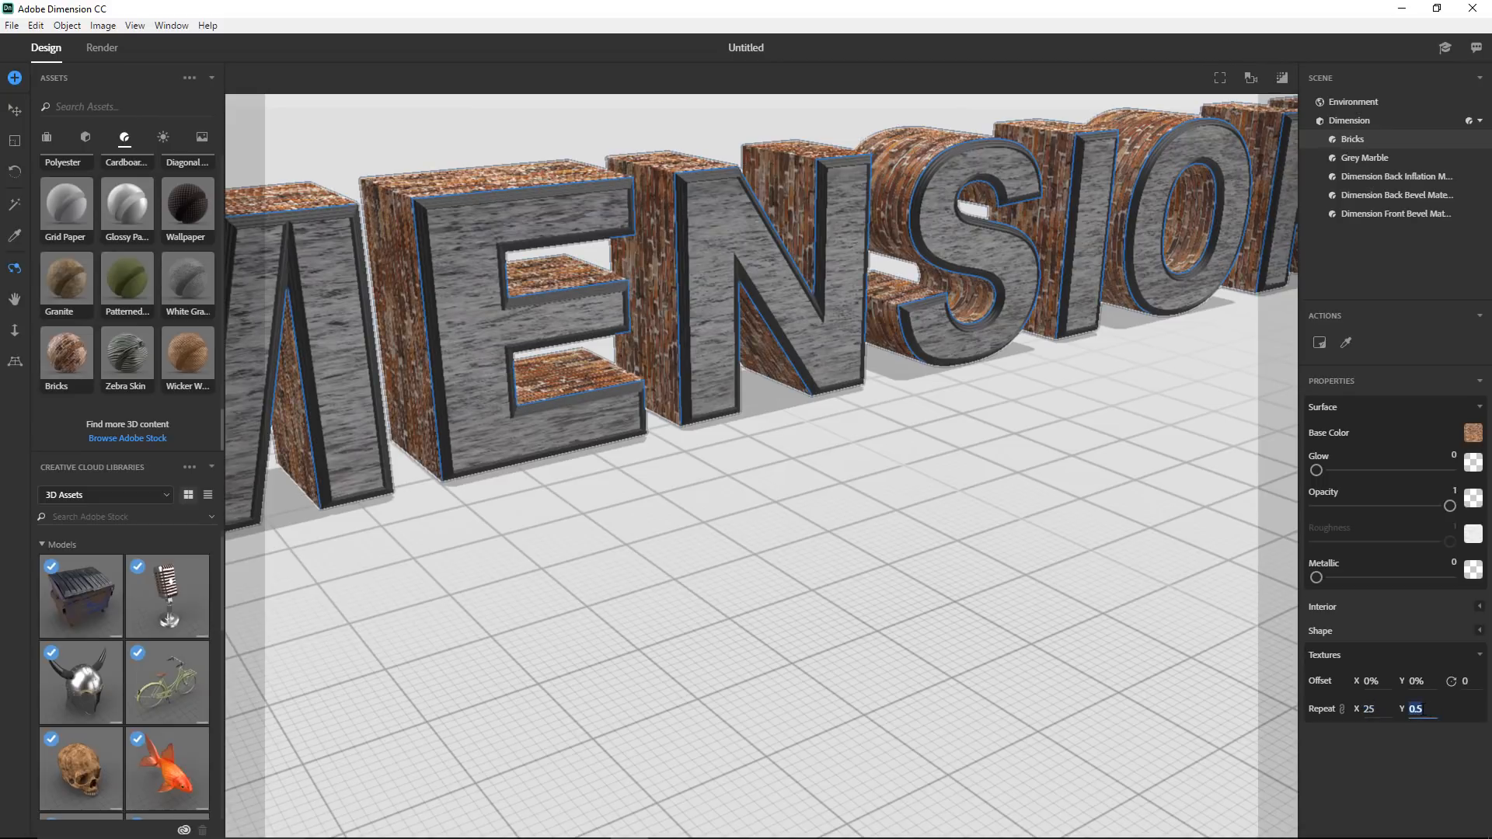
text(.3)
click(1384, 709)
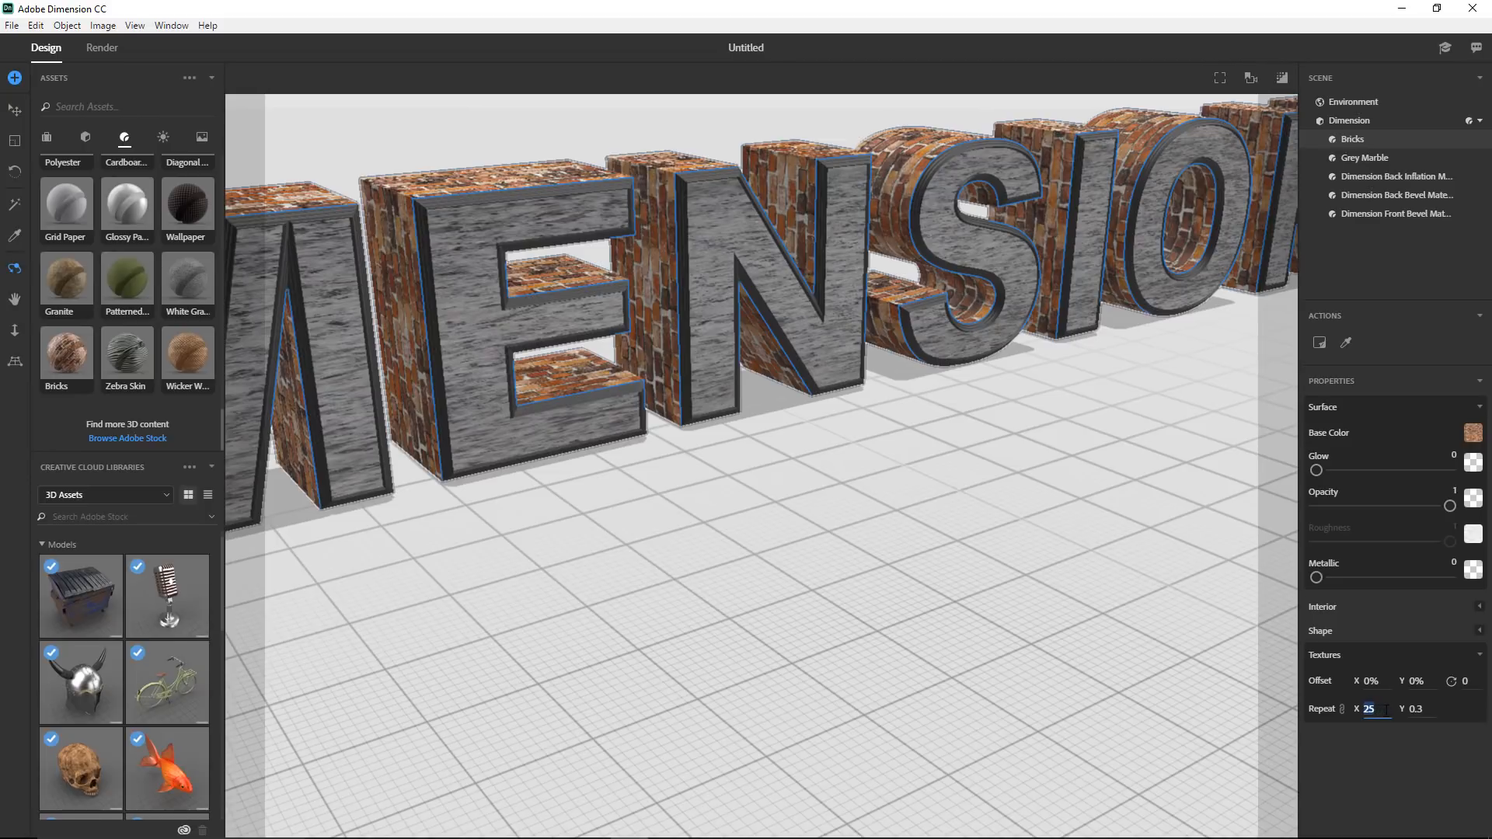
click(1422, 709)
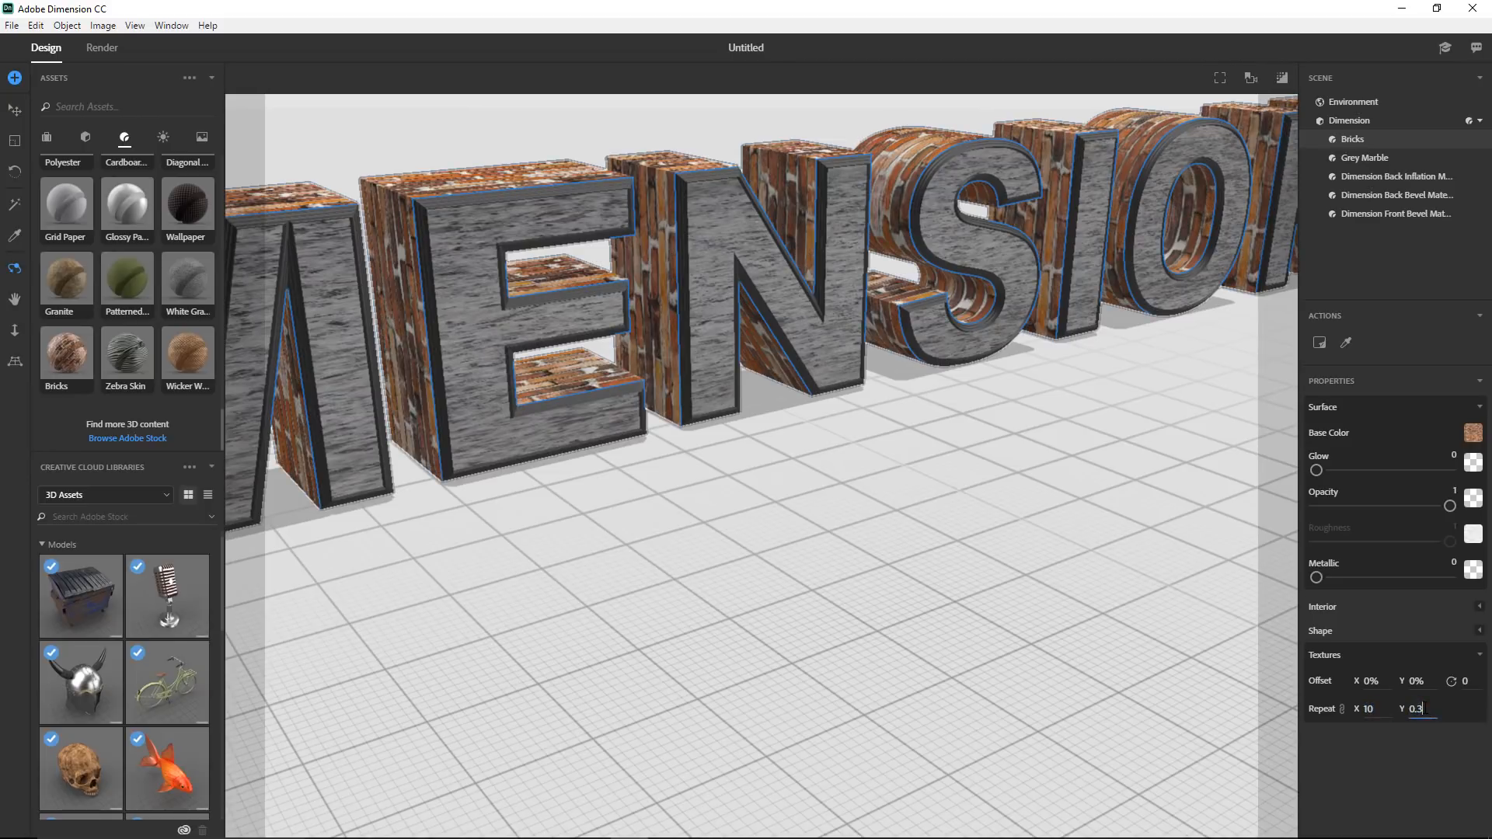
- Set the Bricks texture's repeat to 25 in X and 0.3 in Y
click(1374, 709)
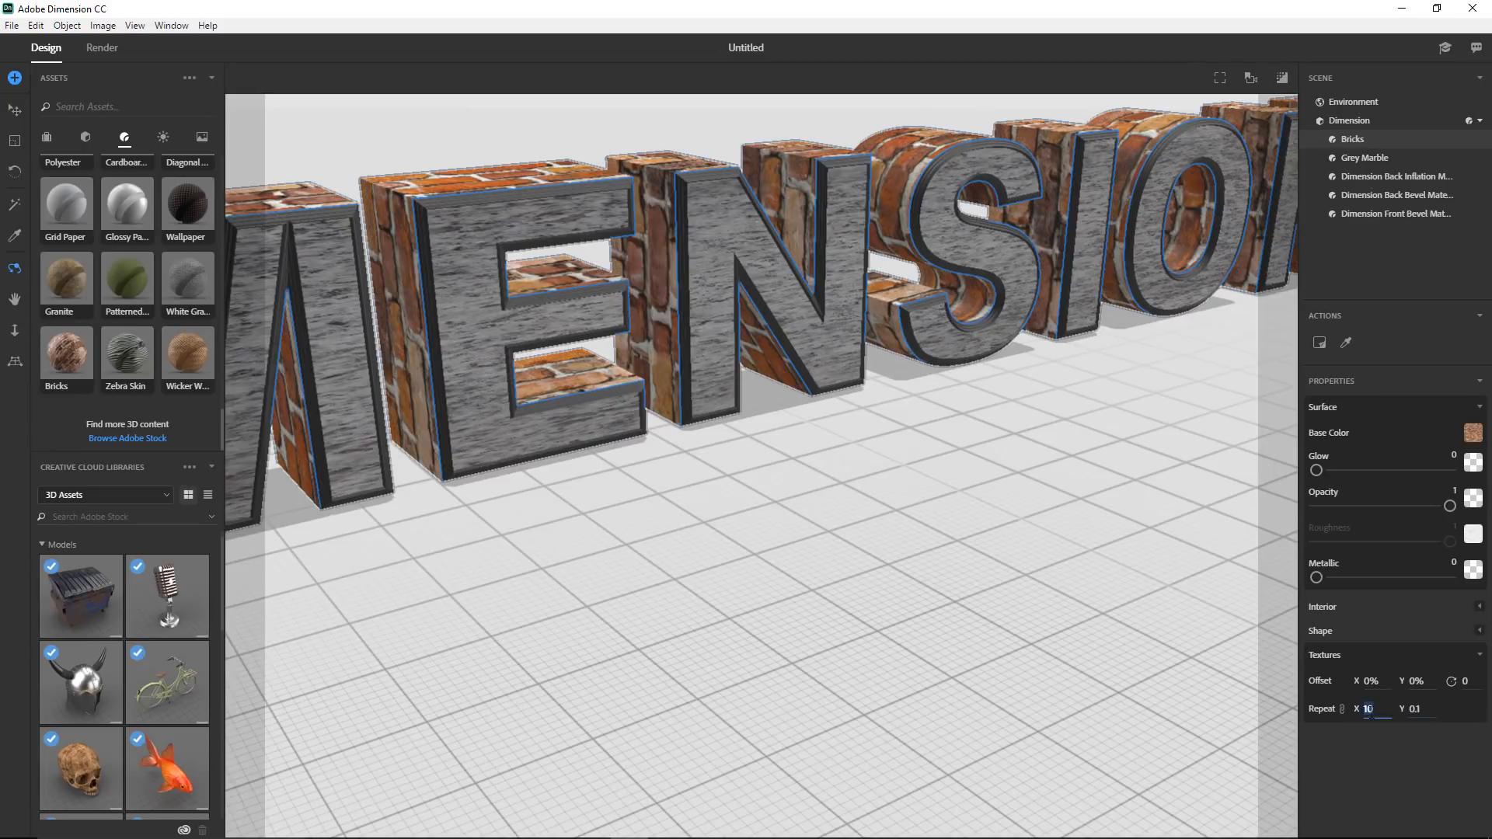
text(25)
click(1413, 708)
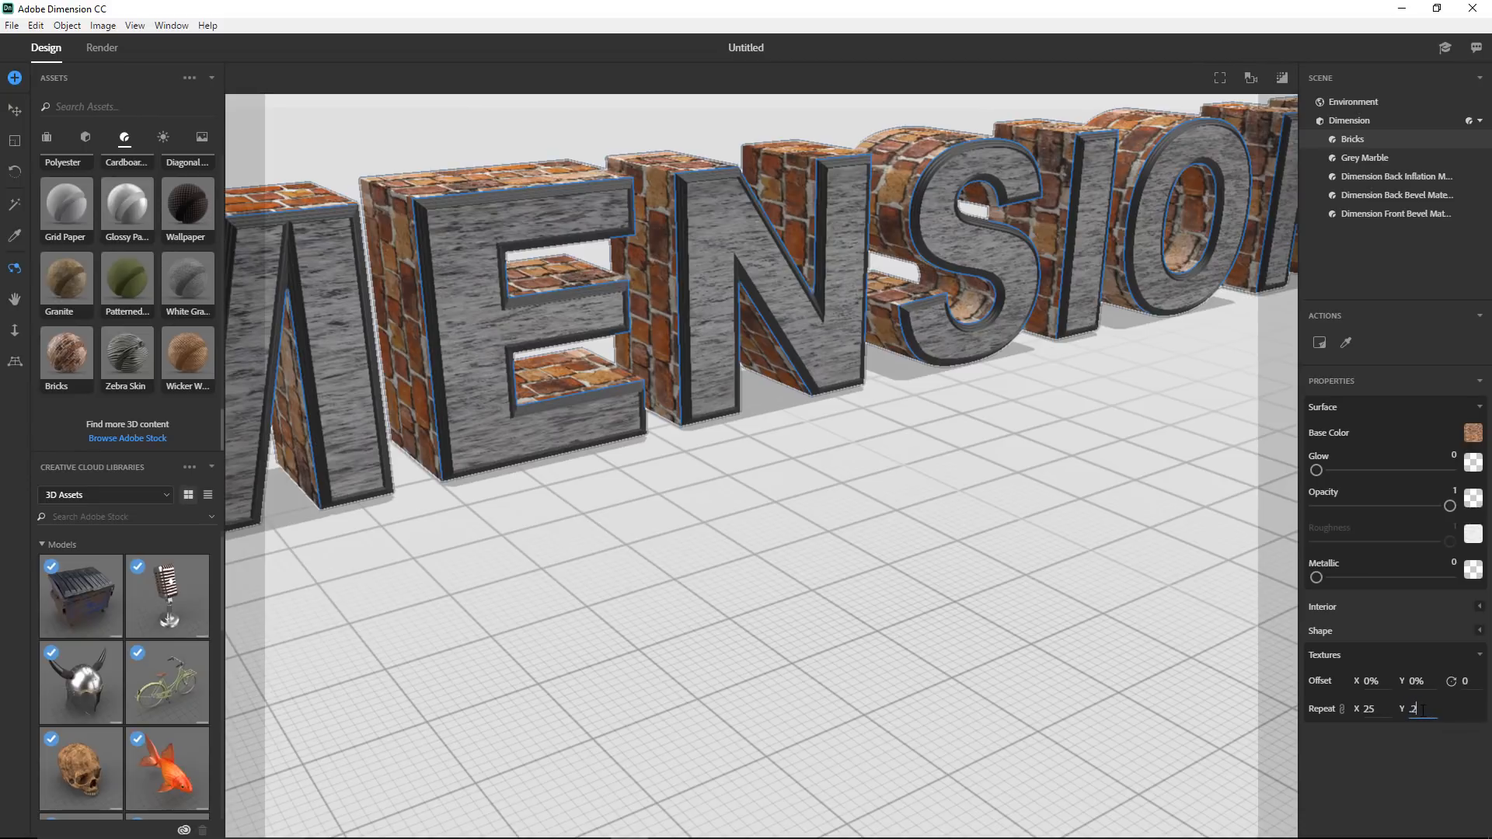
key(Return)
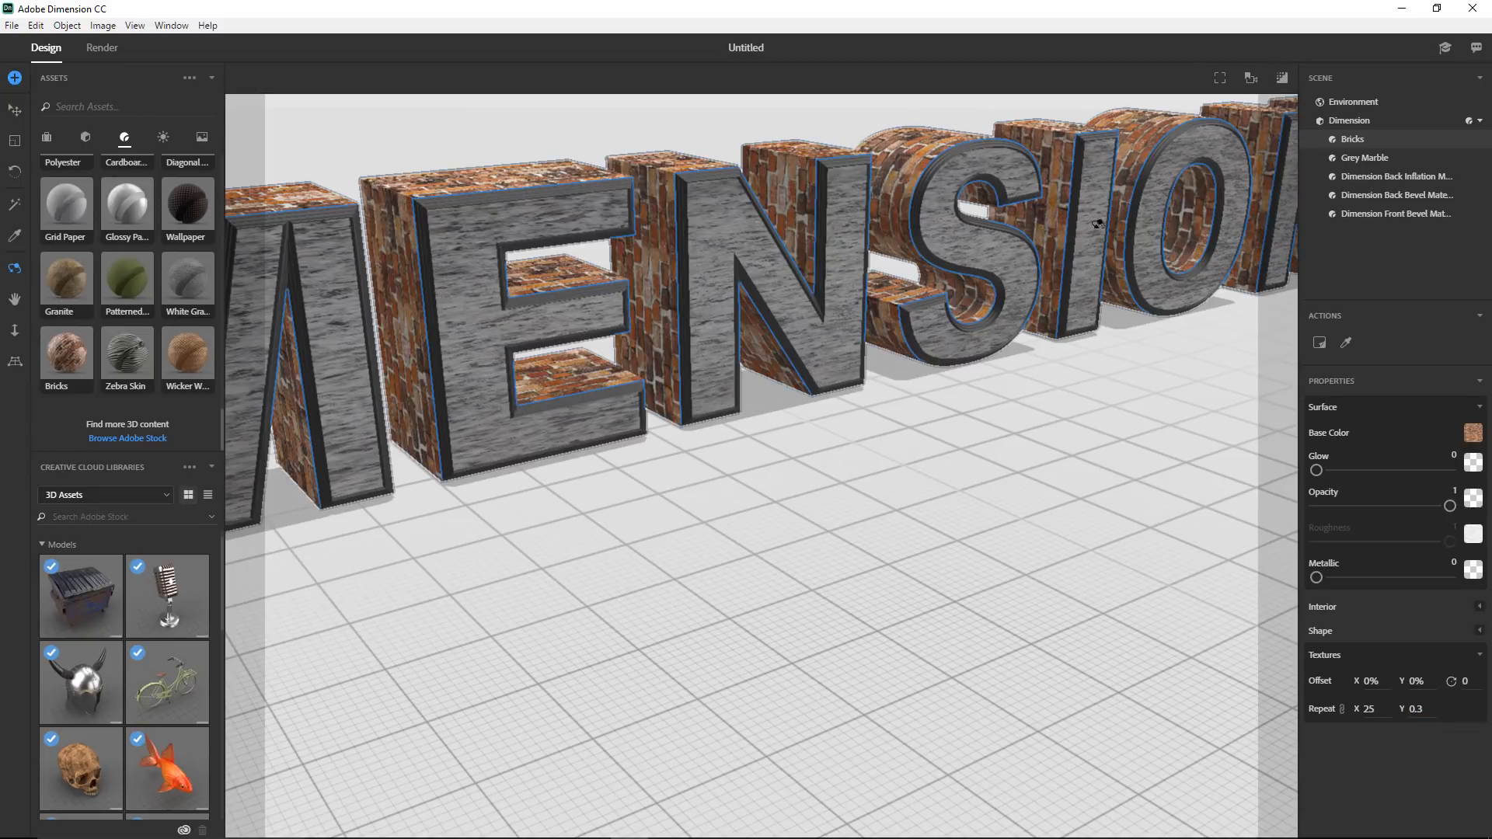
- Check the text in the render preview, keeping it as a small window, and rotate the Bricks texture to 90
click(1278, 81)
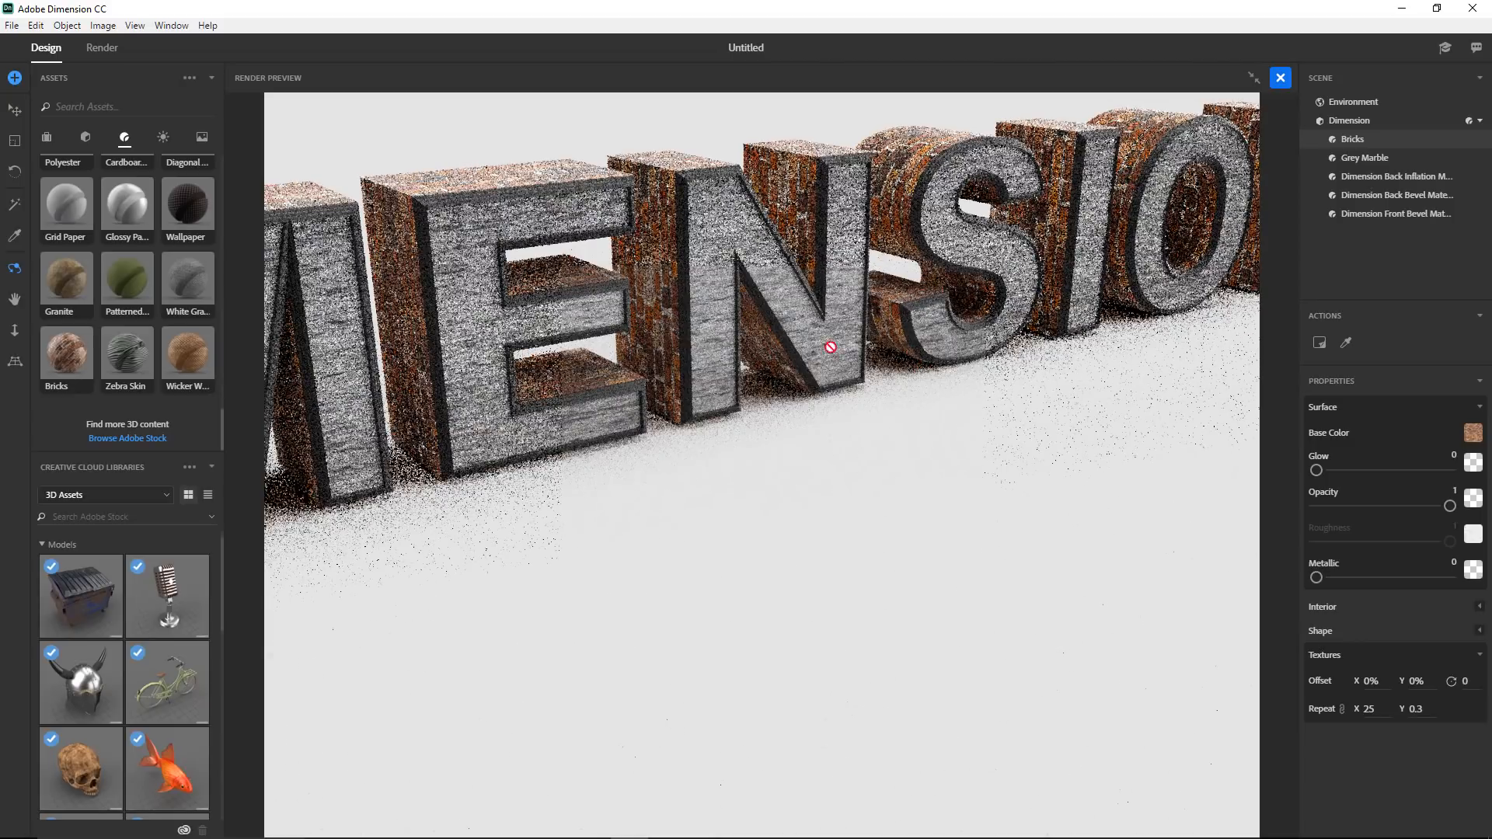
click(1253, 79)
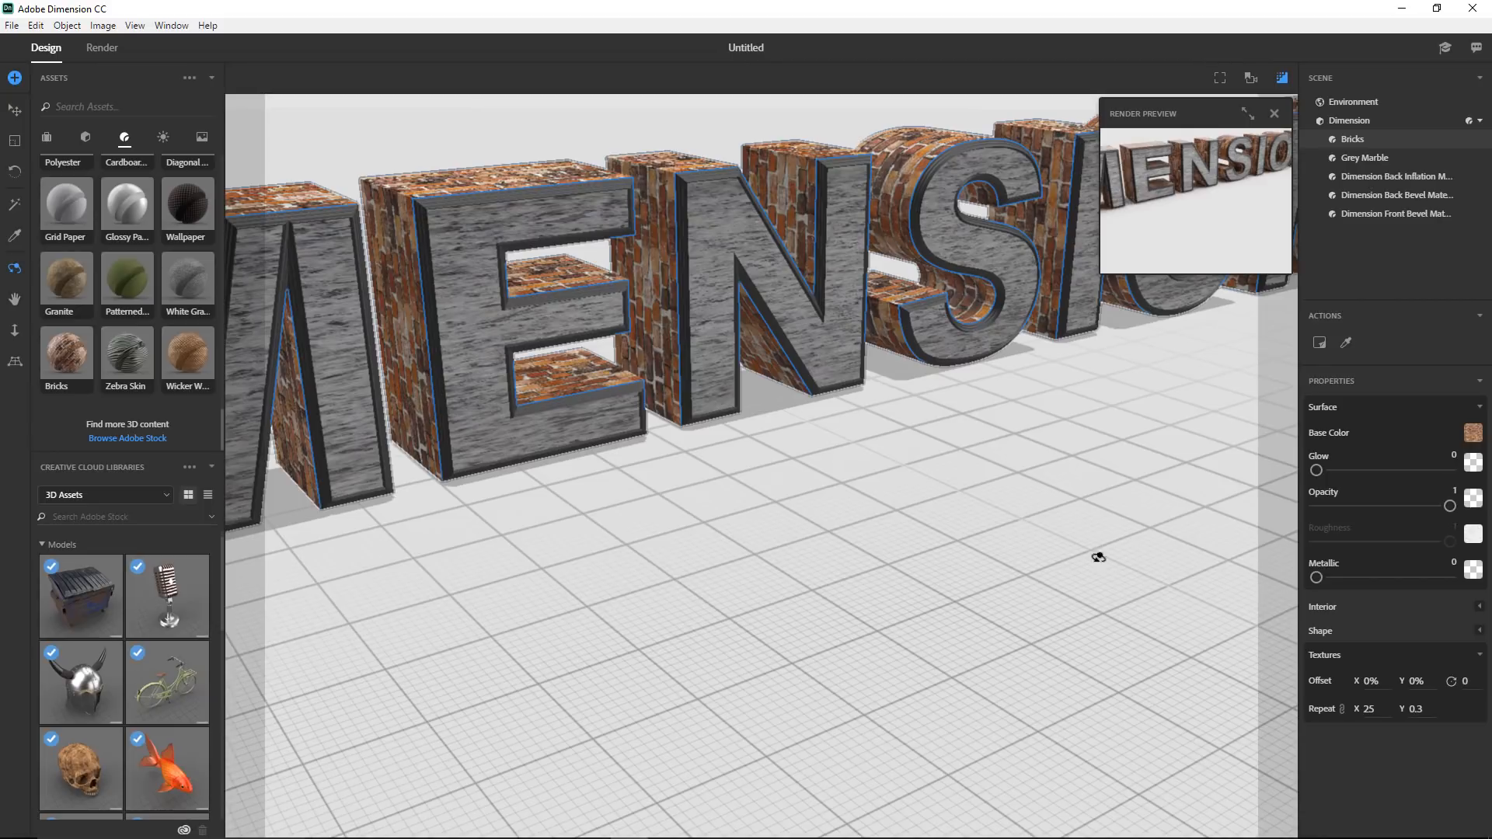
click(1468, 683)
key(Return)
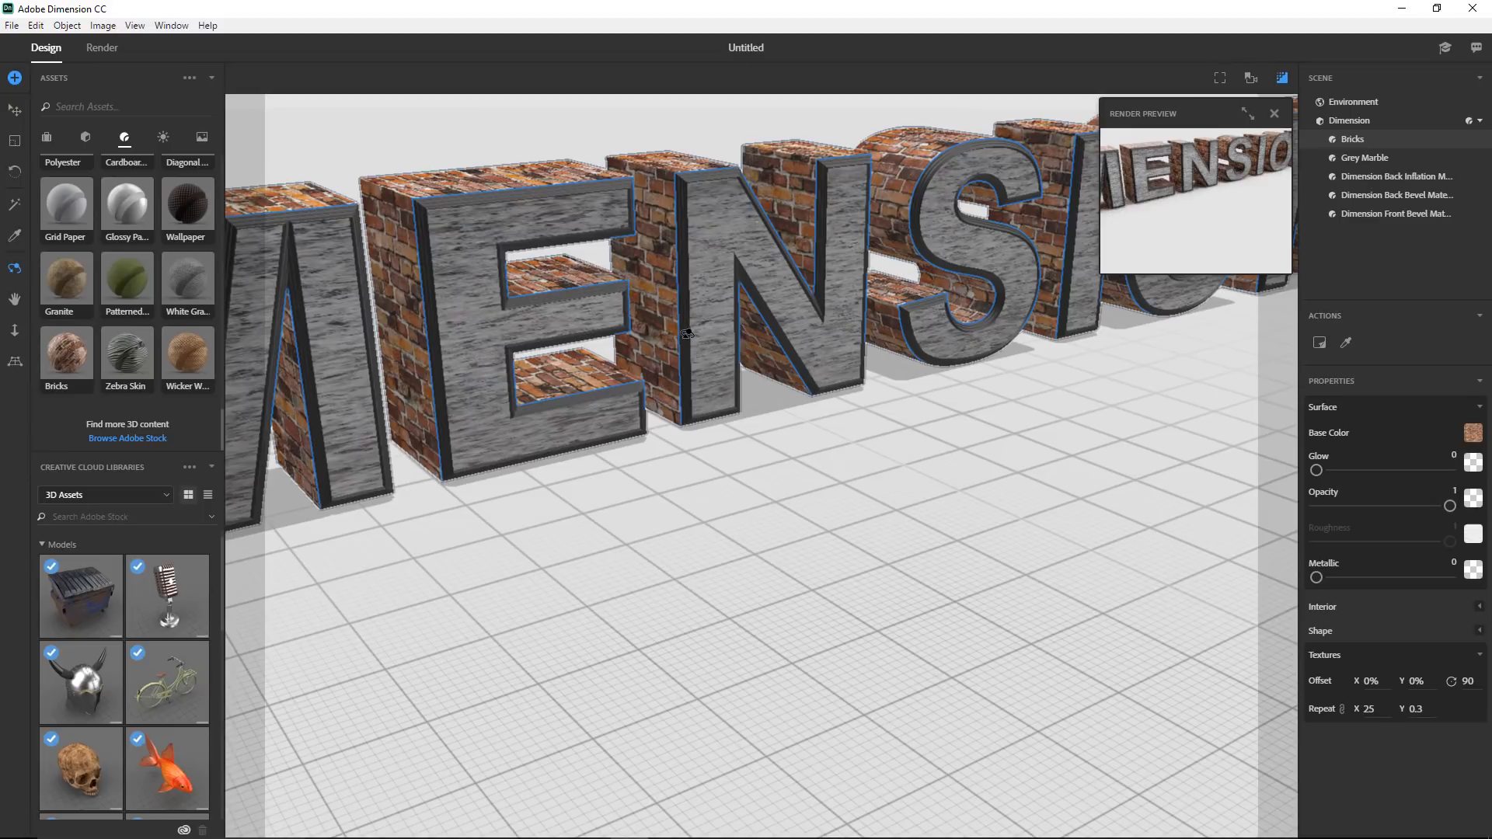
- Apply the Metal material to the front bevel of the DIMENSION text
click(1415, 214)
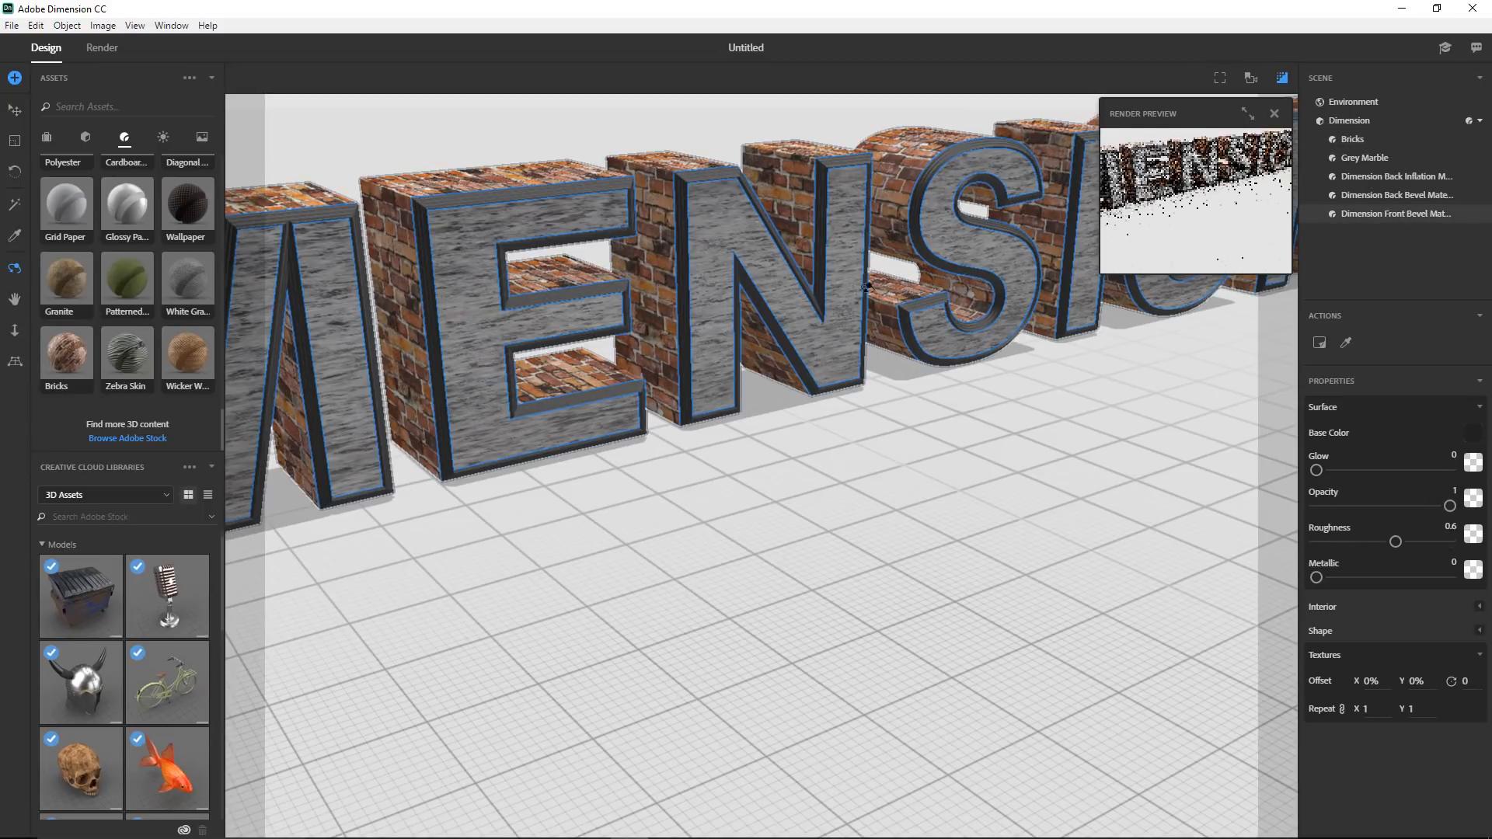
scroll(95, 337, up, 10)
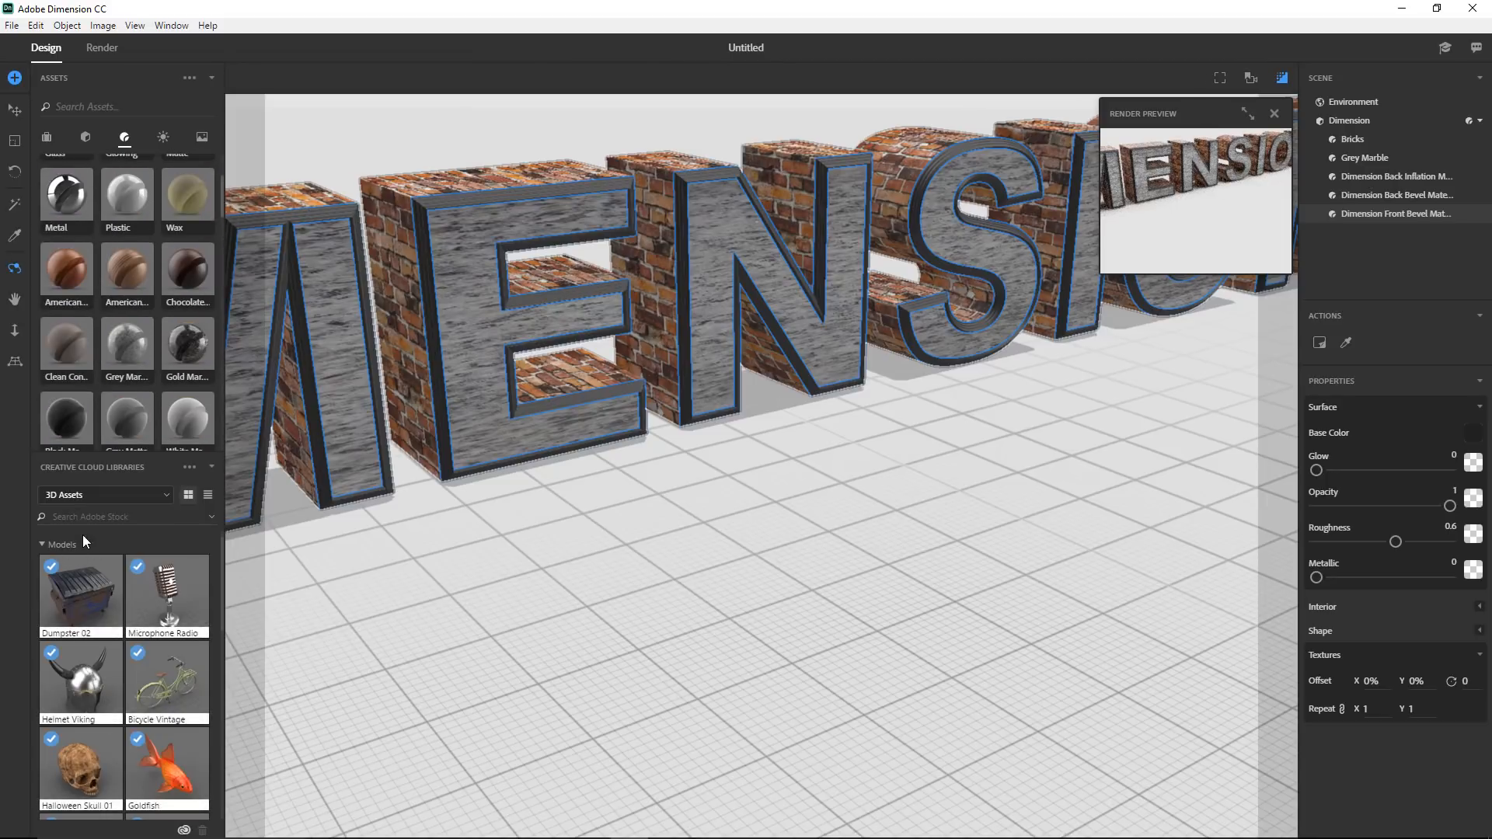
click(86, 469)
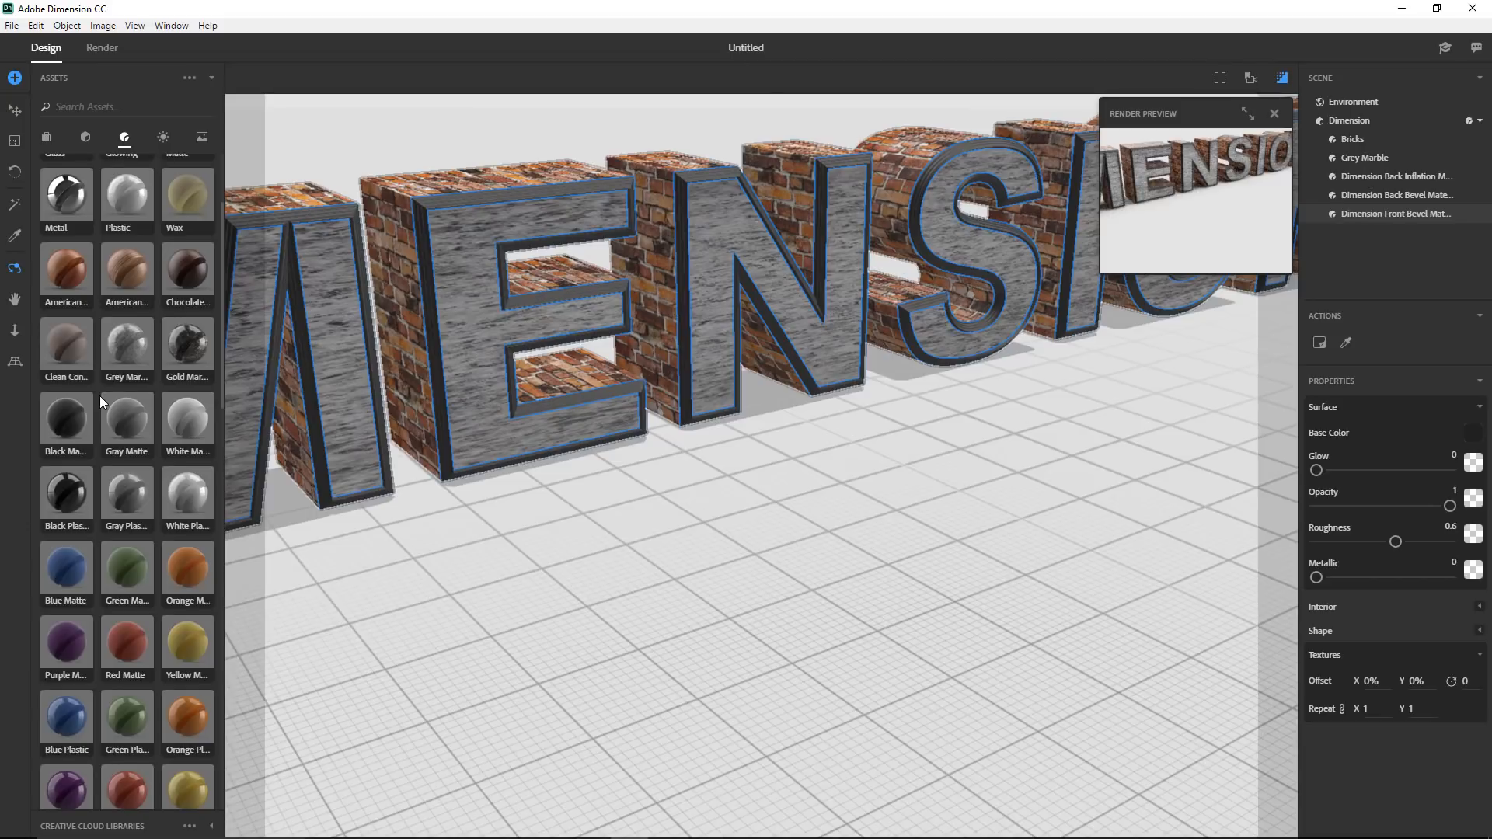
scroll(99, 394, up, 3)
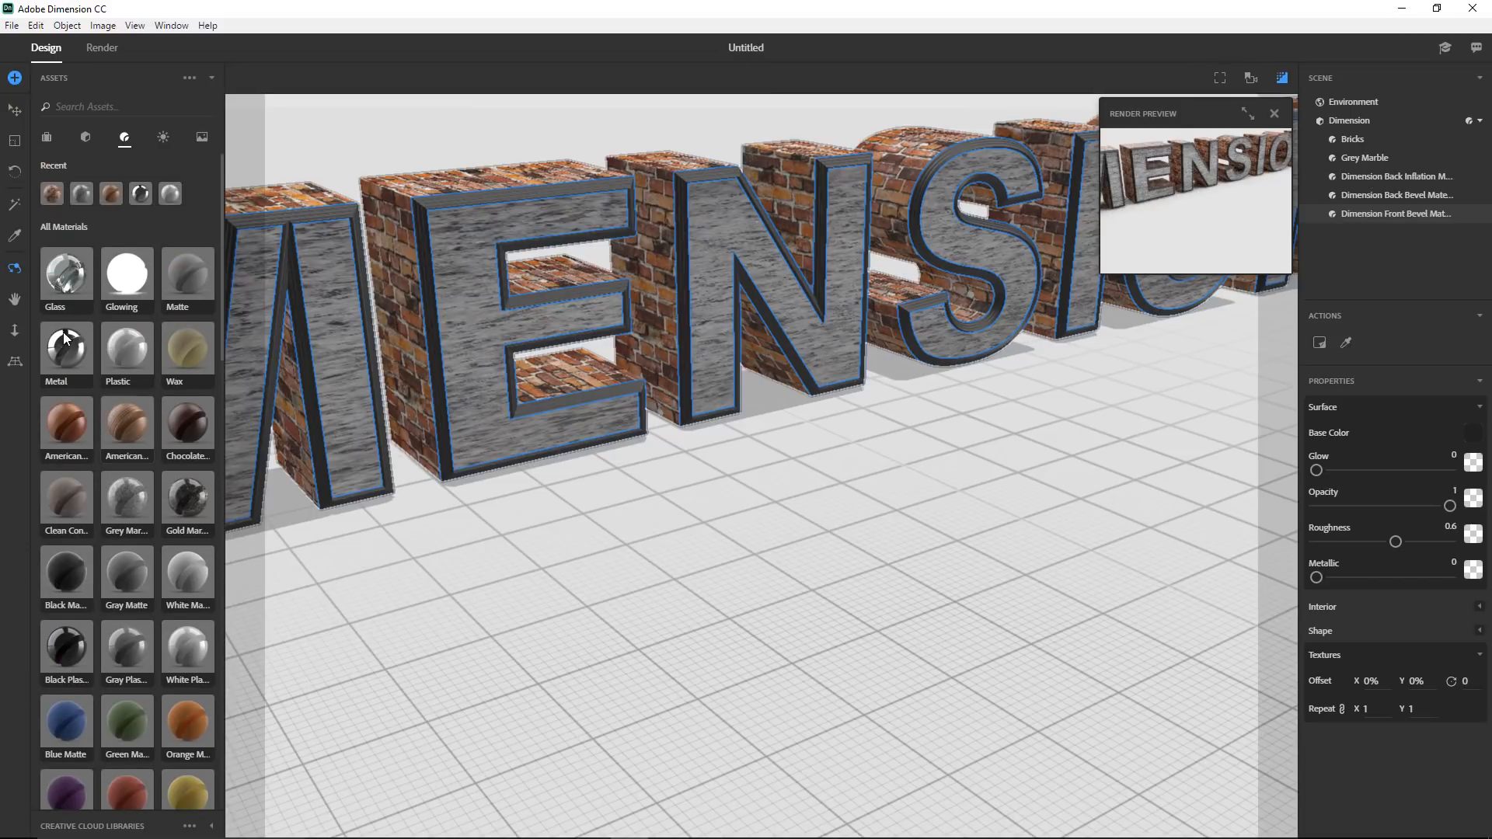
drag(72, 352, 423, 250)
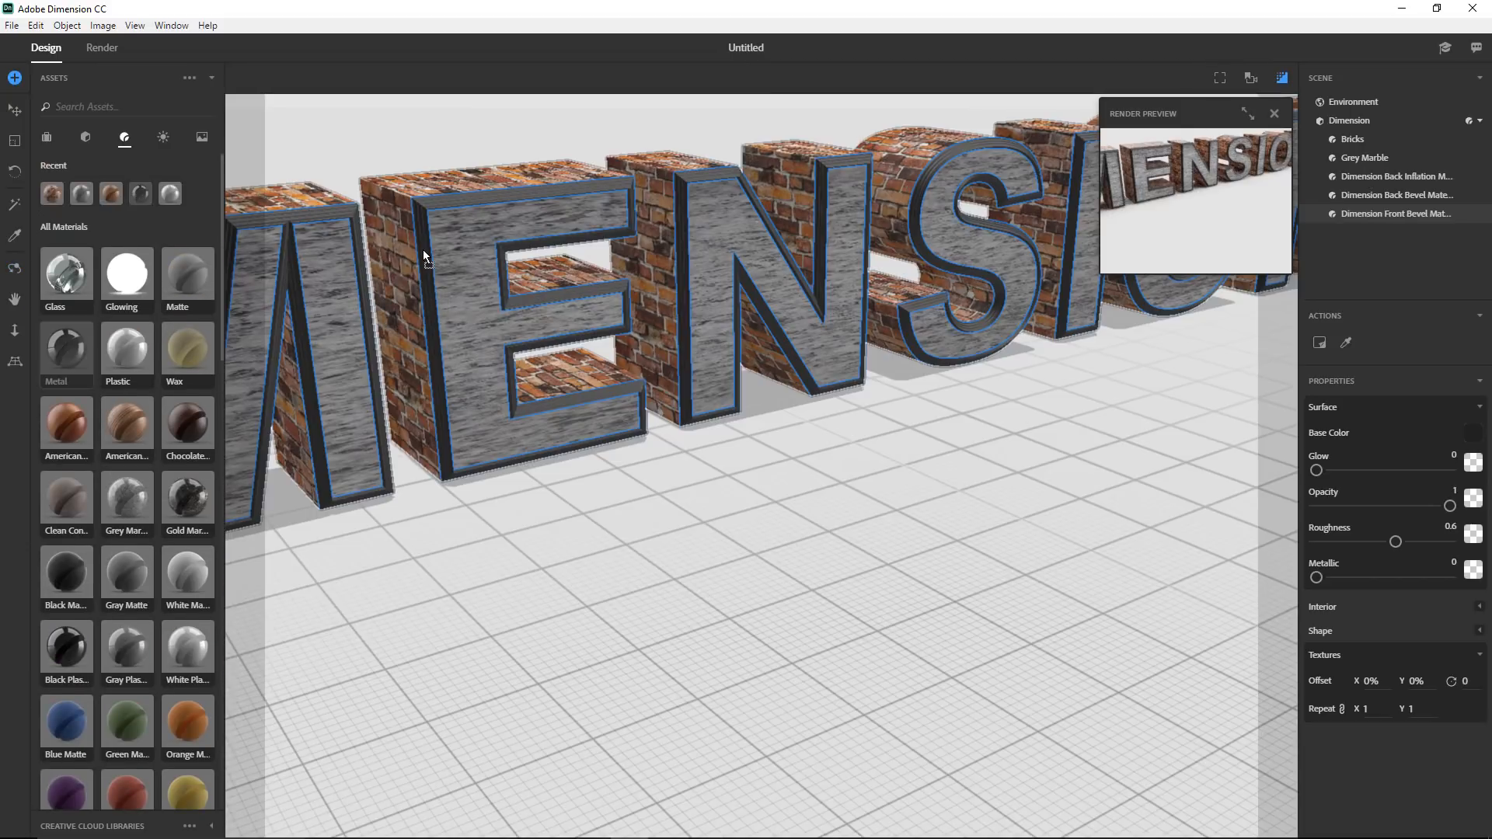
key(1)
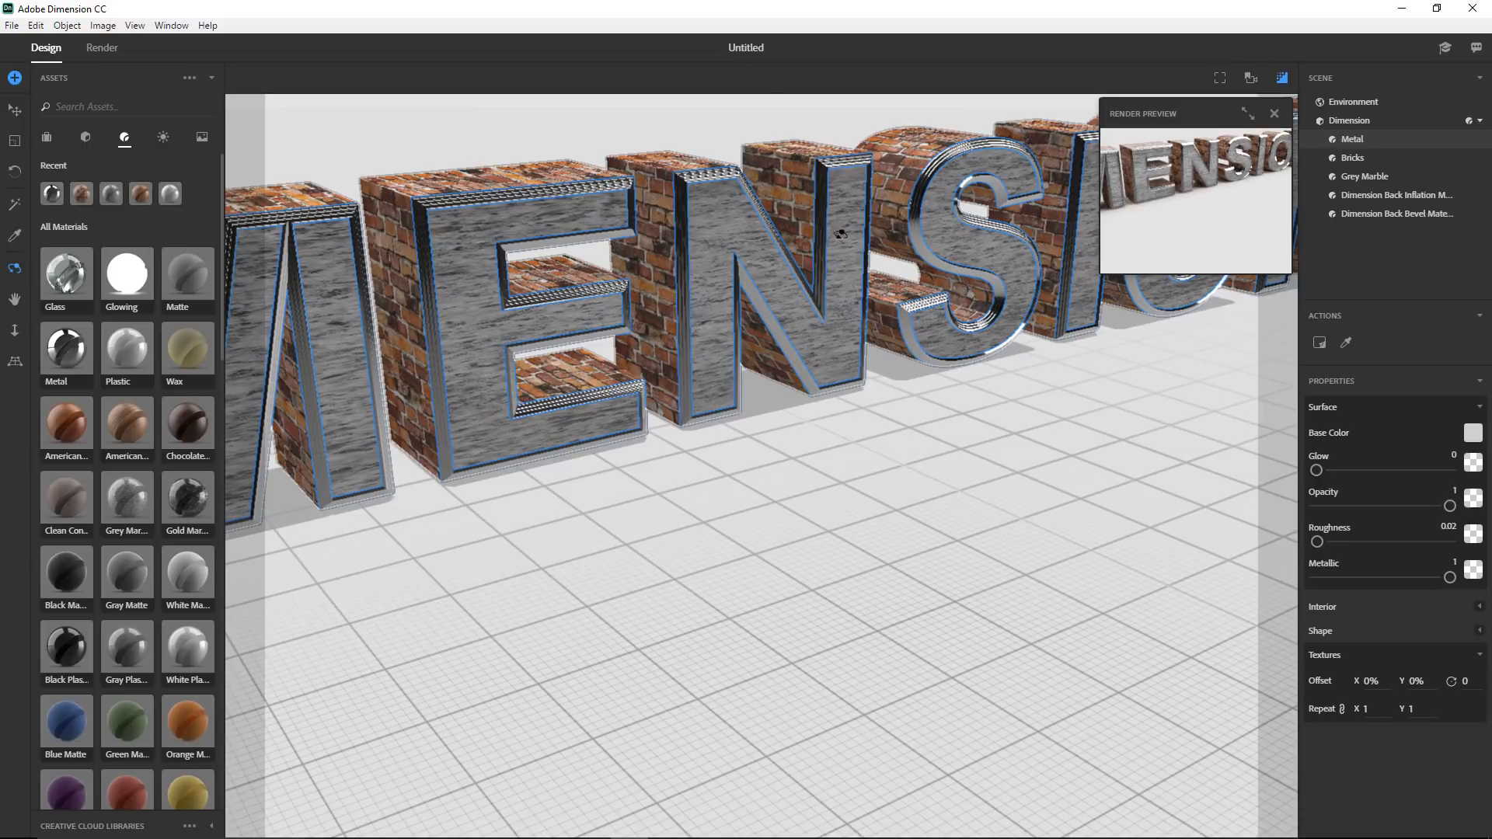
- Frame the whole text, check it in the enlarged render preview, and close the preview
click(1220, 78)
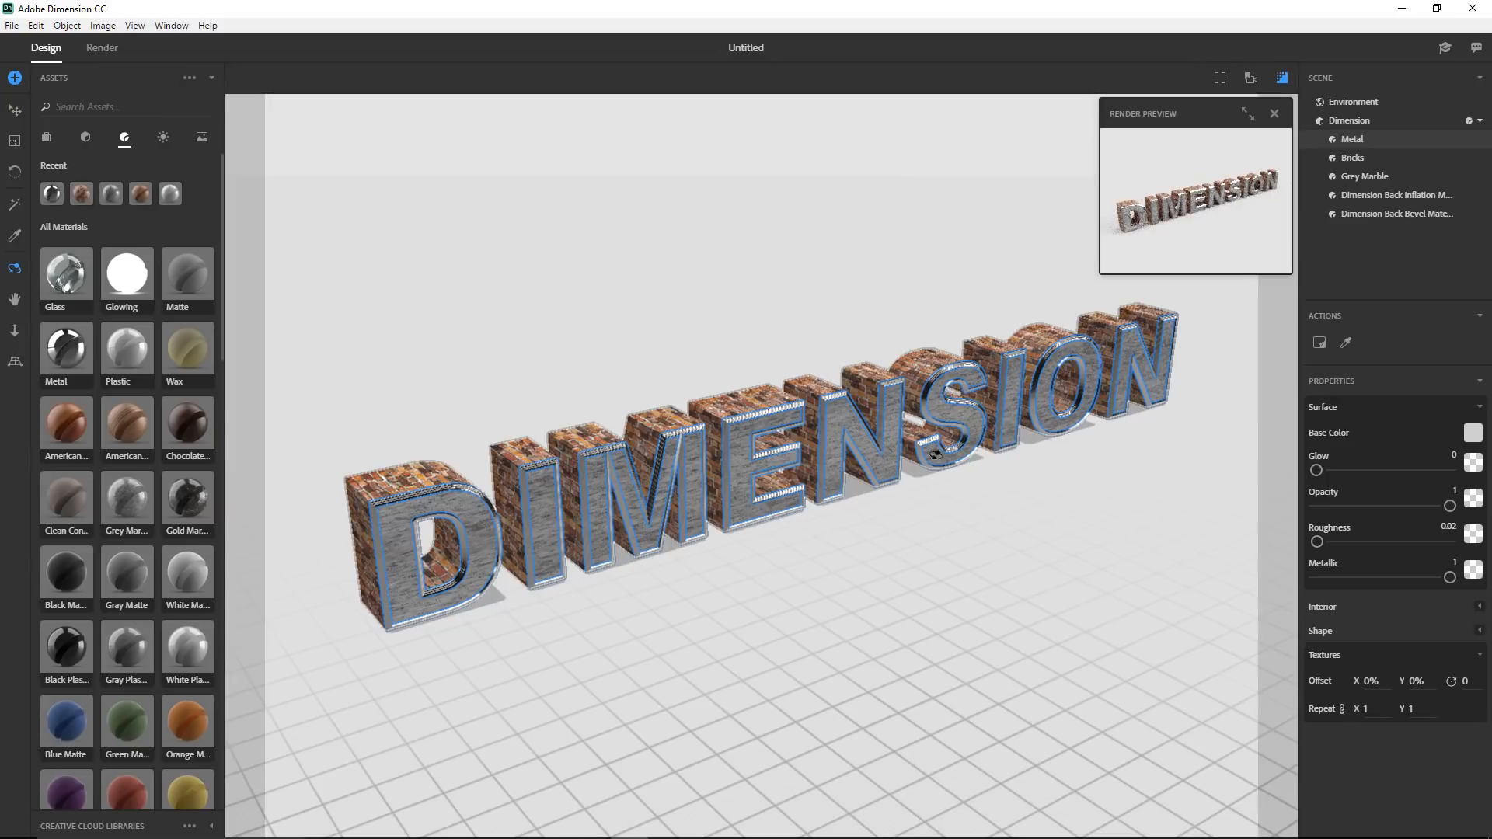
click(1245, 114)
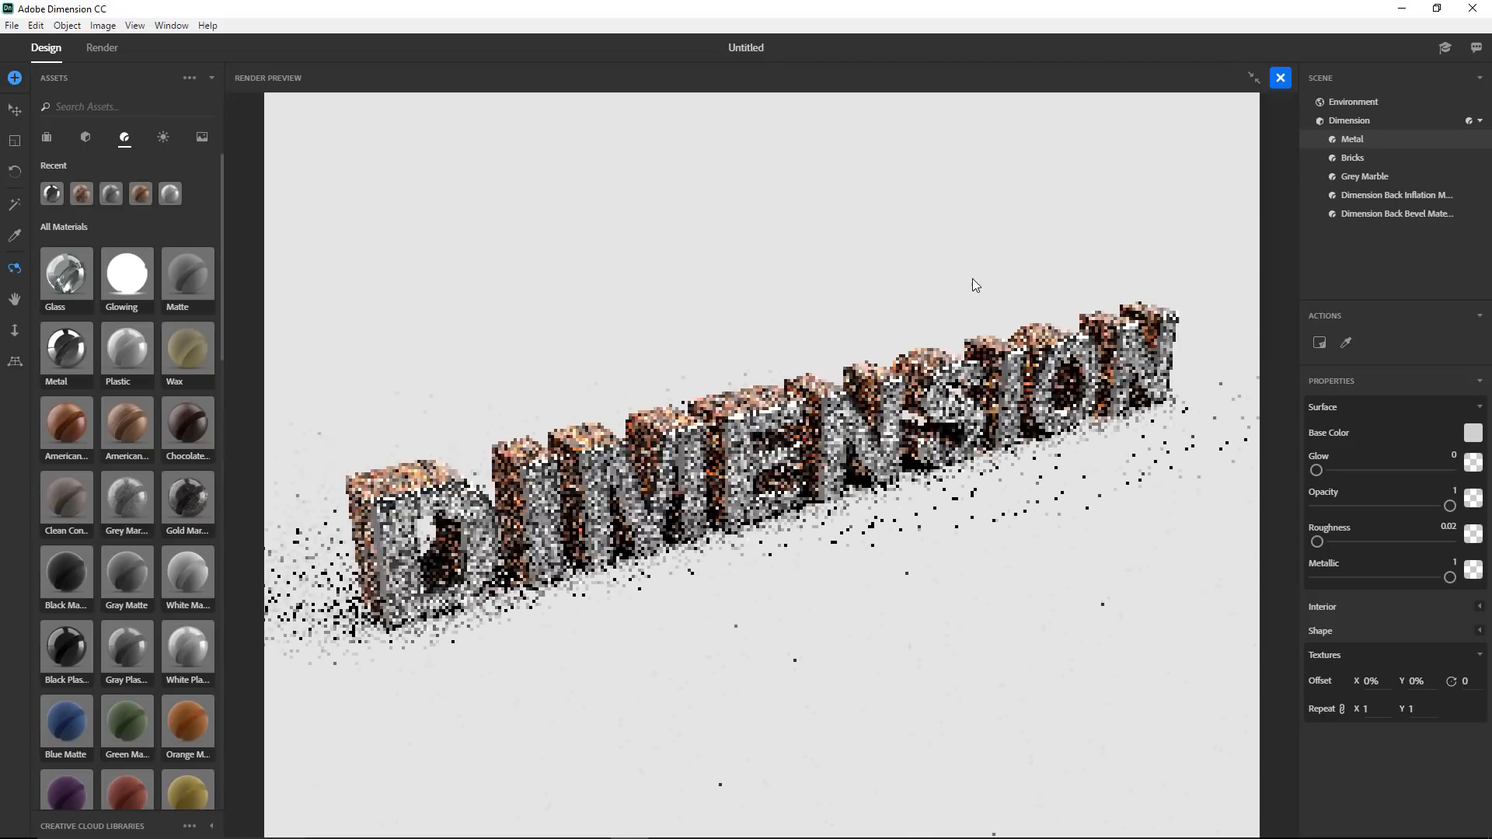
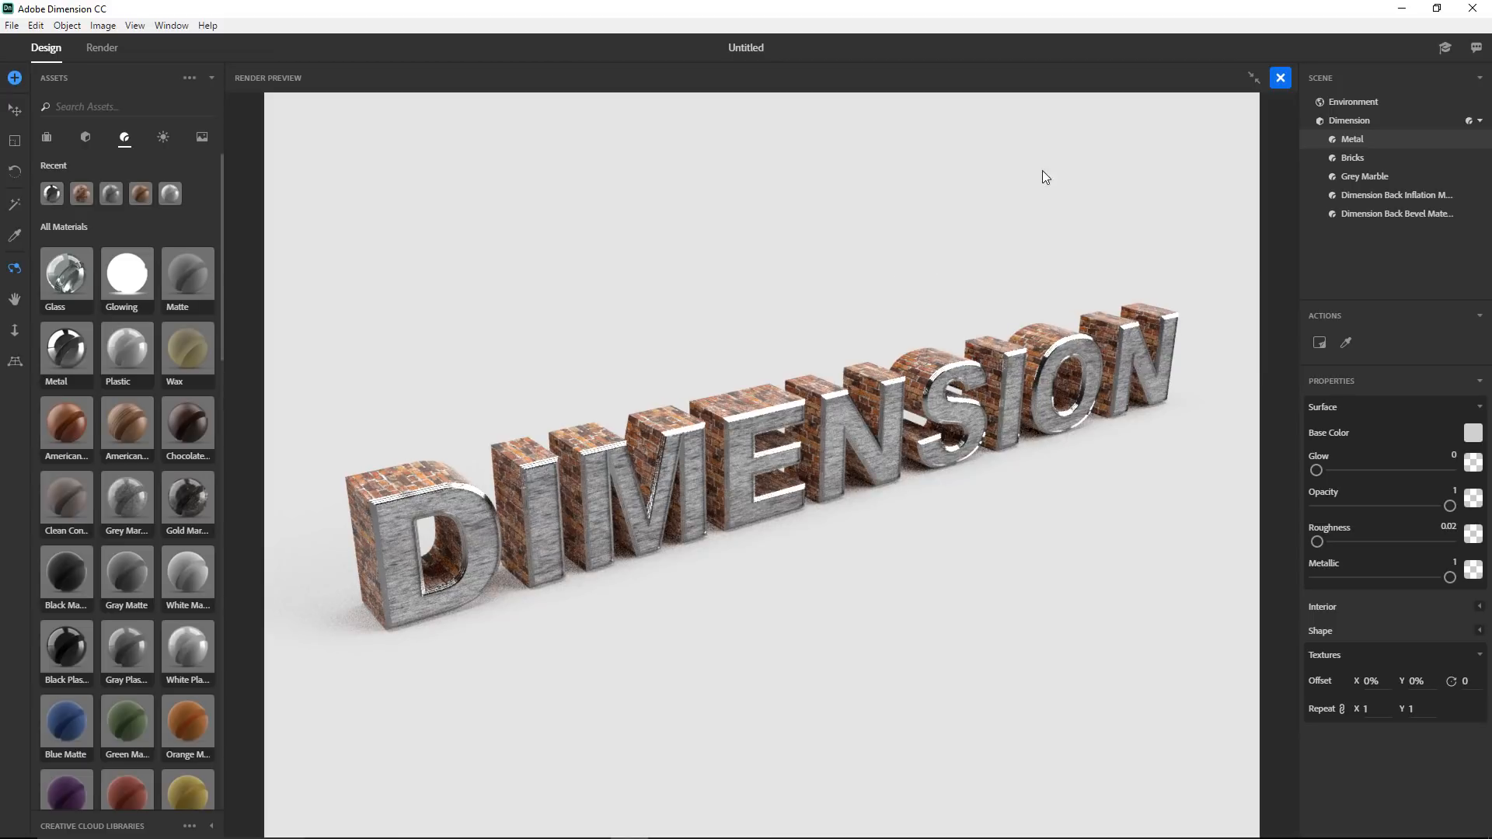
click(1254, 78)
click(1275, 114)
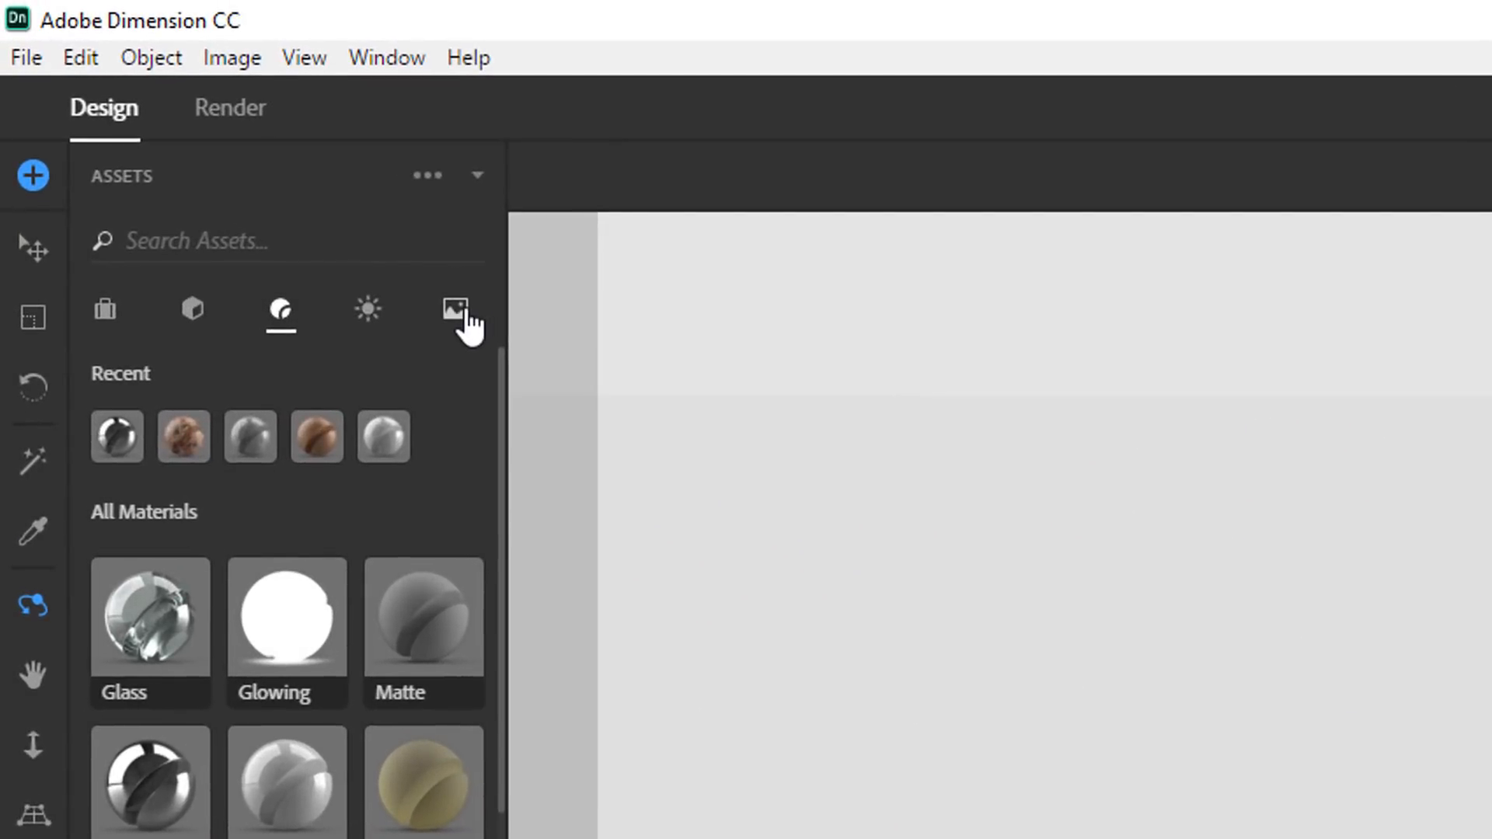
- Add the Desert Backdrop image as background and match the scene's aspect ratio, environment light, sunlight and camera perspective to it
click(466, 312)
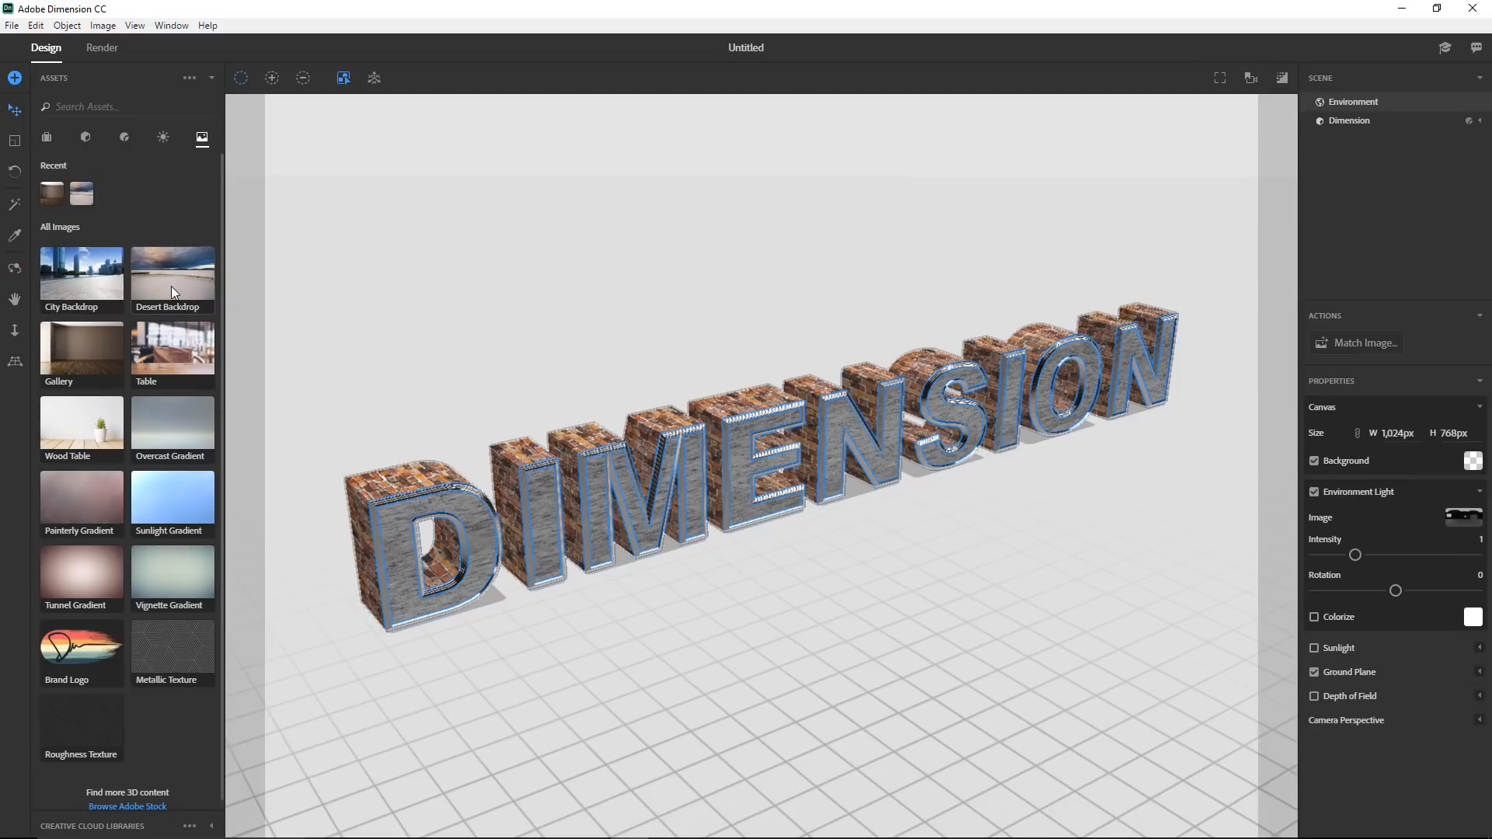
drag(168, 286, 735, 409)
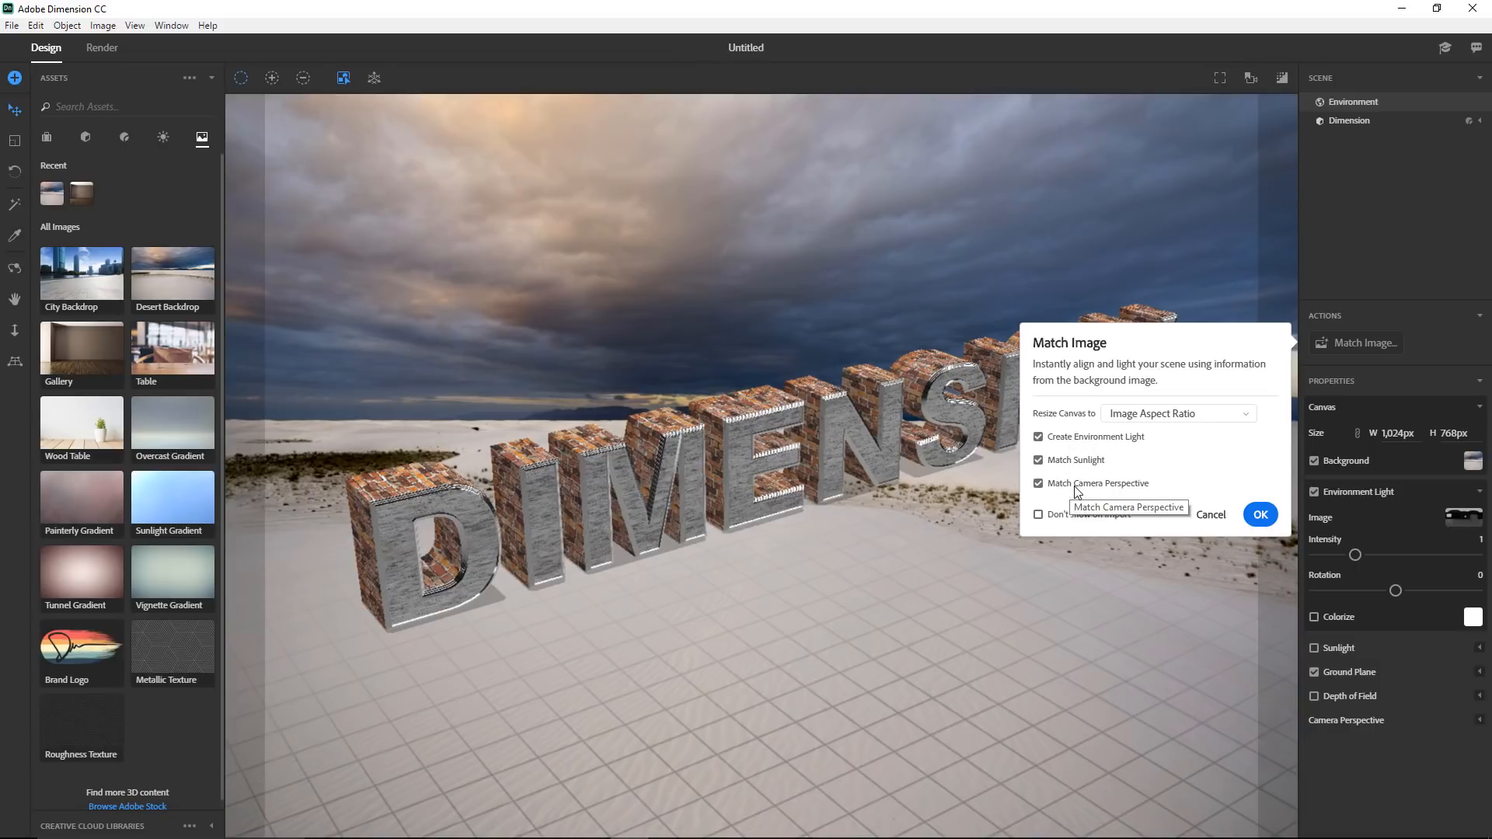
click(1256, 512)
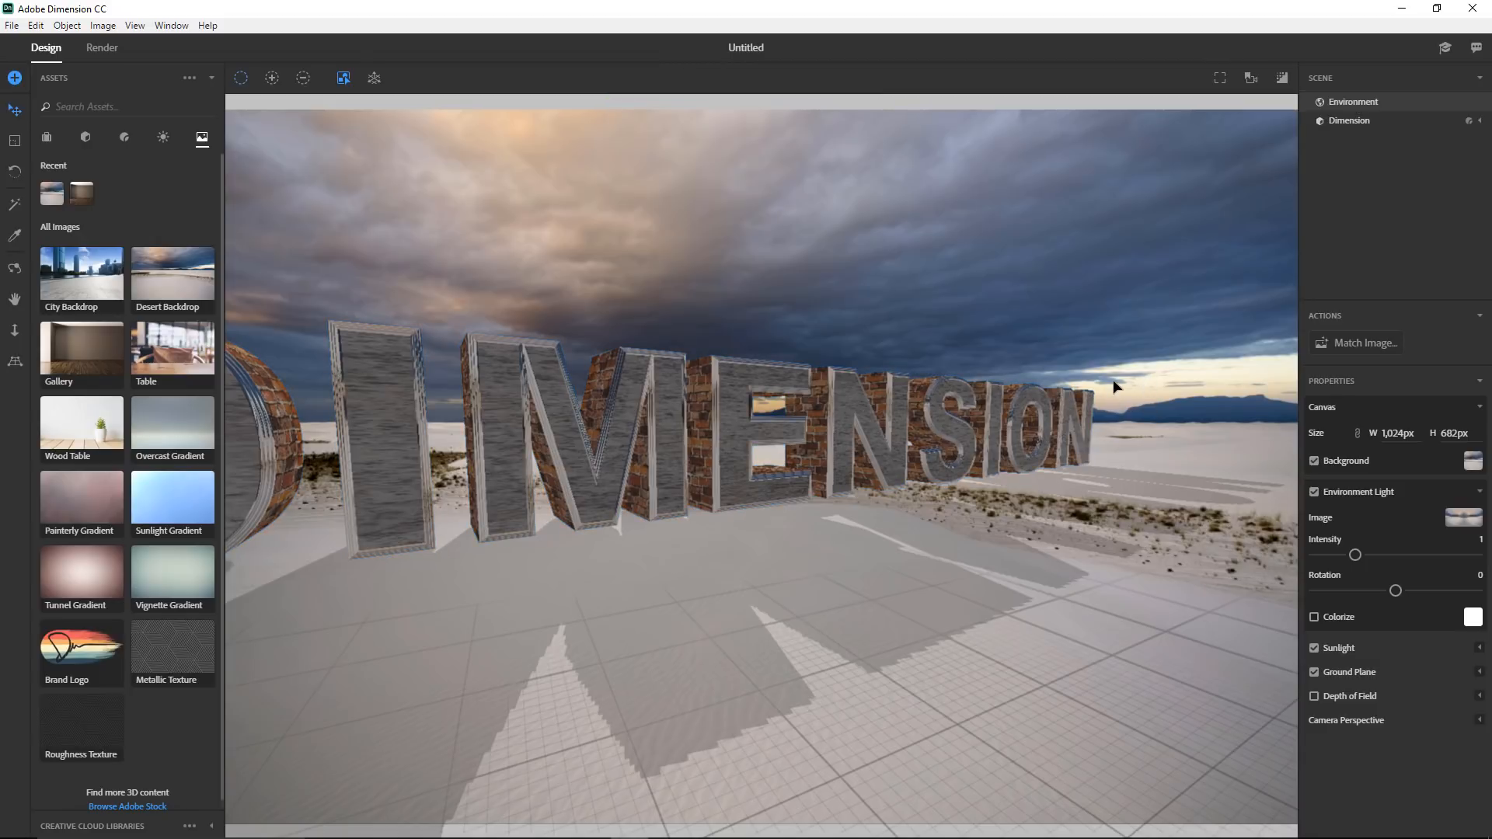
scroll(1113, 380, down, 3)
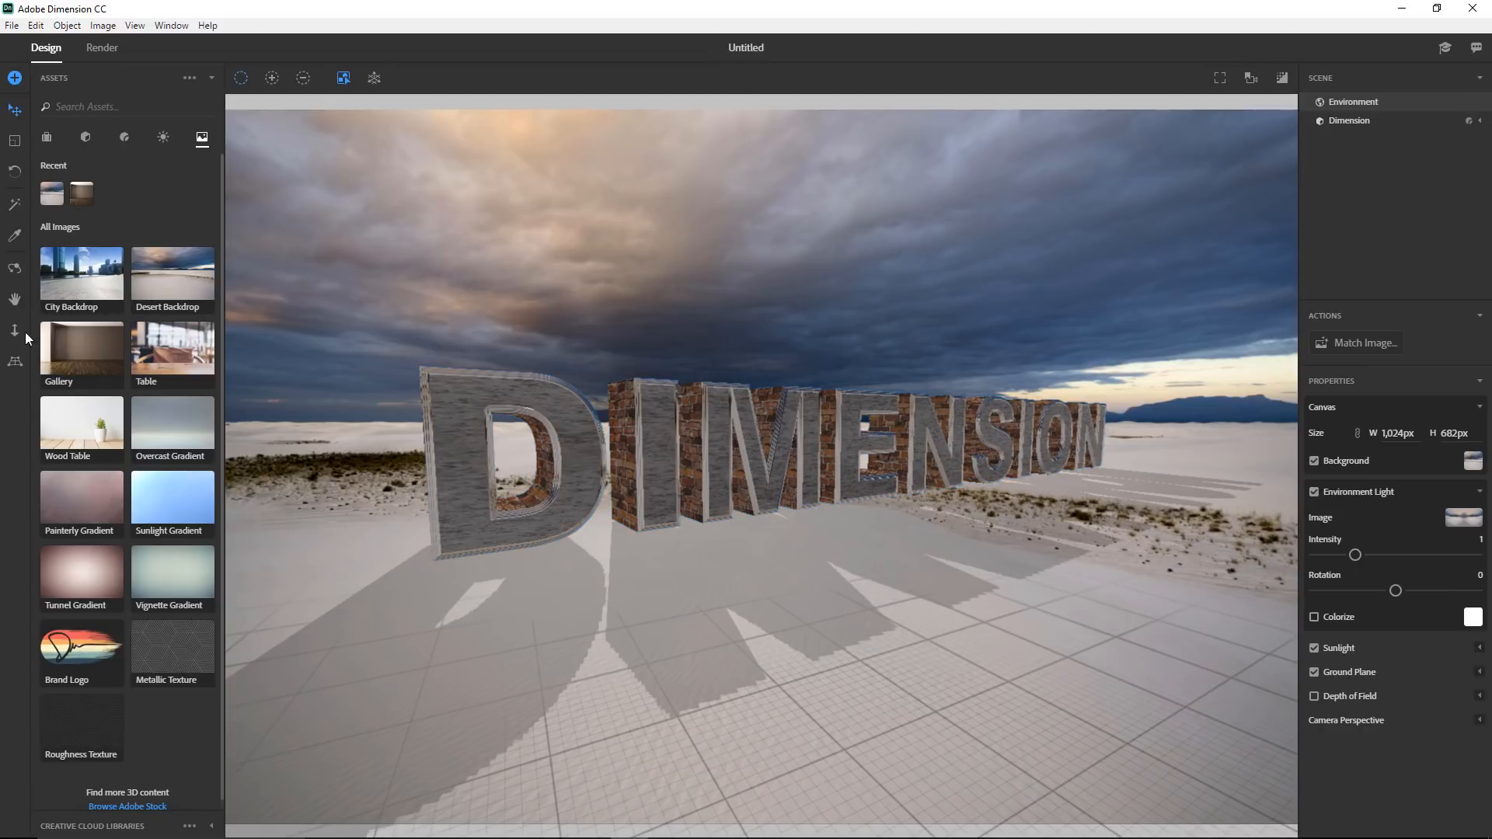
- Move the DIMENSION text along the ground toward the camera to about X 3.5 and Z 478.8
click(15, 363)
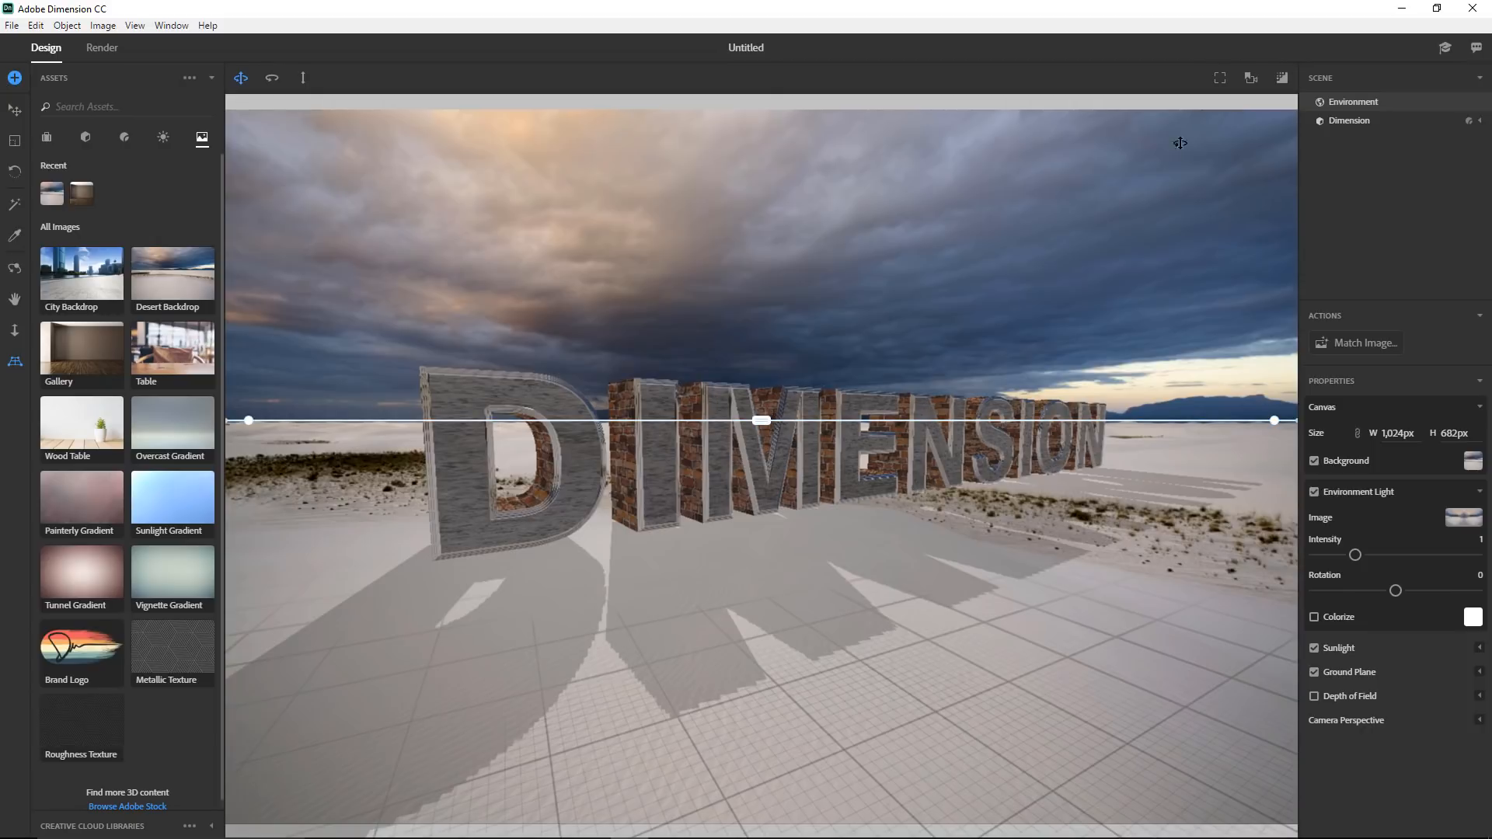
click(1347, 124)
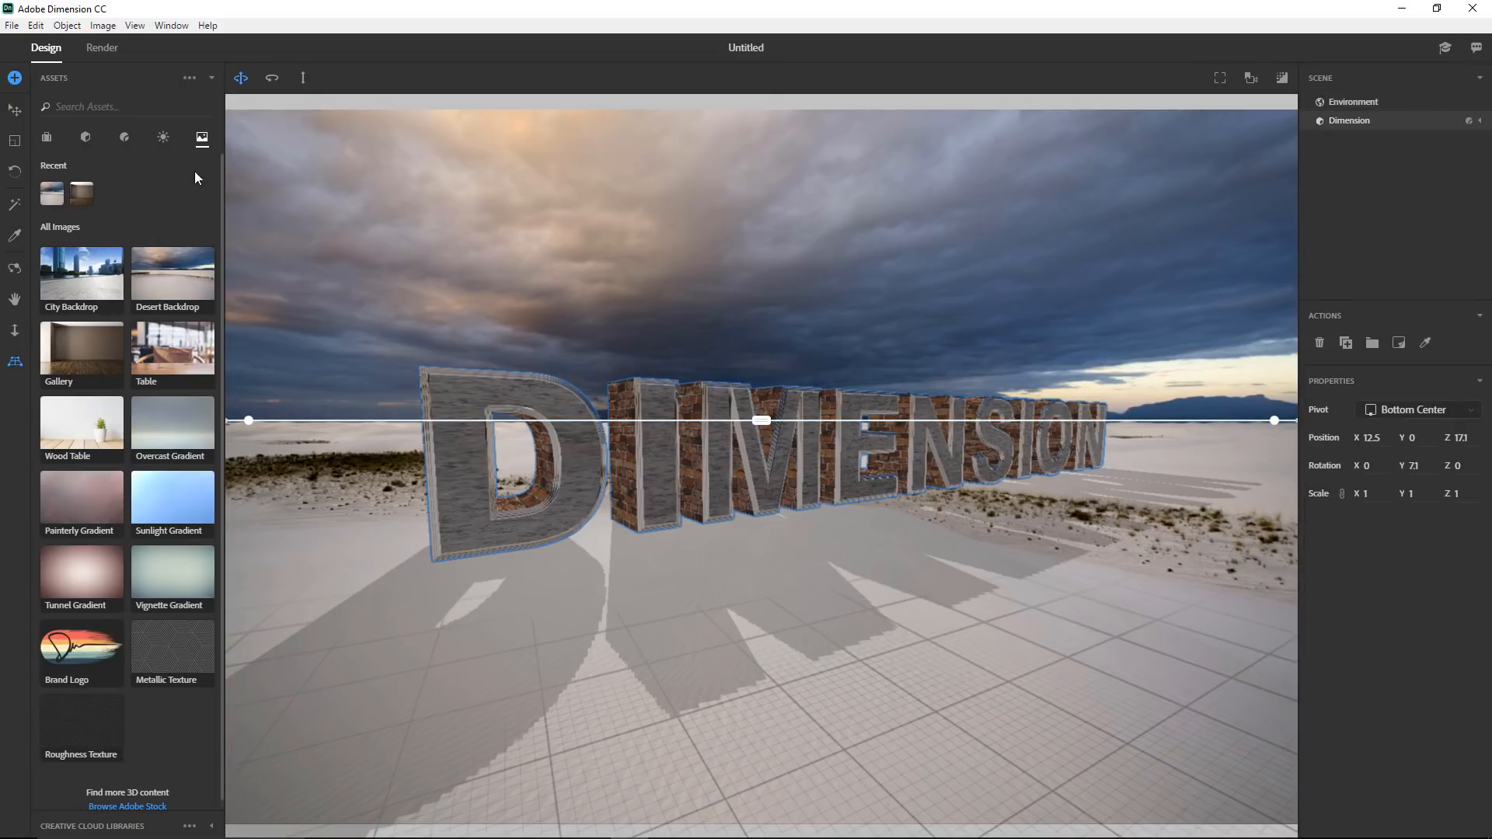
click(17, 115)
drag(932, 467, 1153, 549)
drag(1085, 506, 1072, 508)
- Raise the environment light's intensity to 1.21
click(1366, 106)
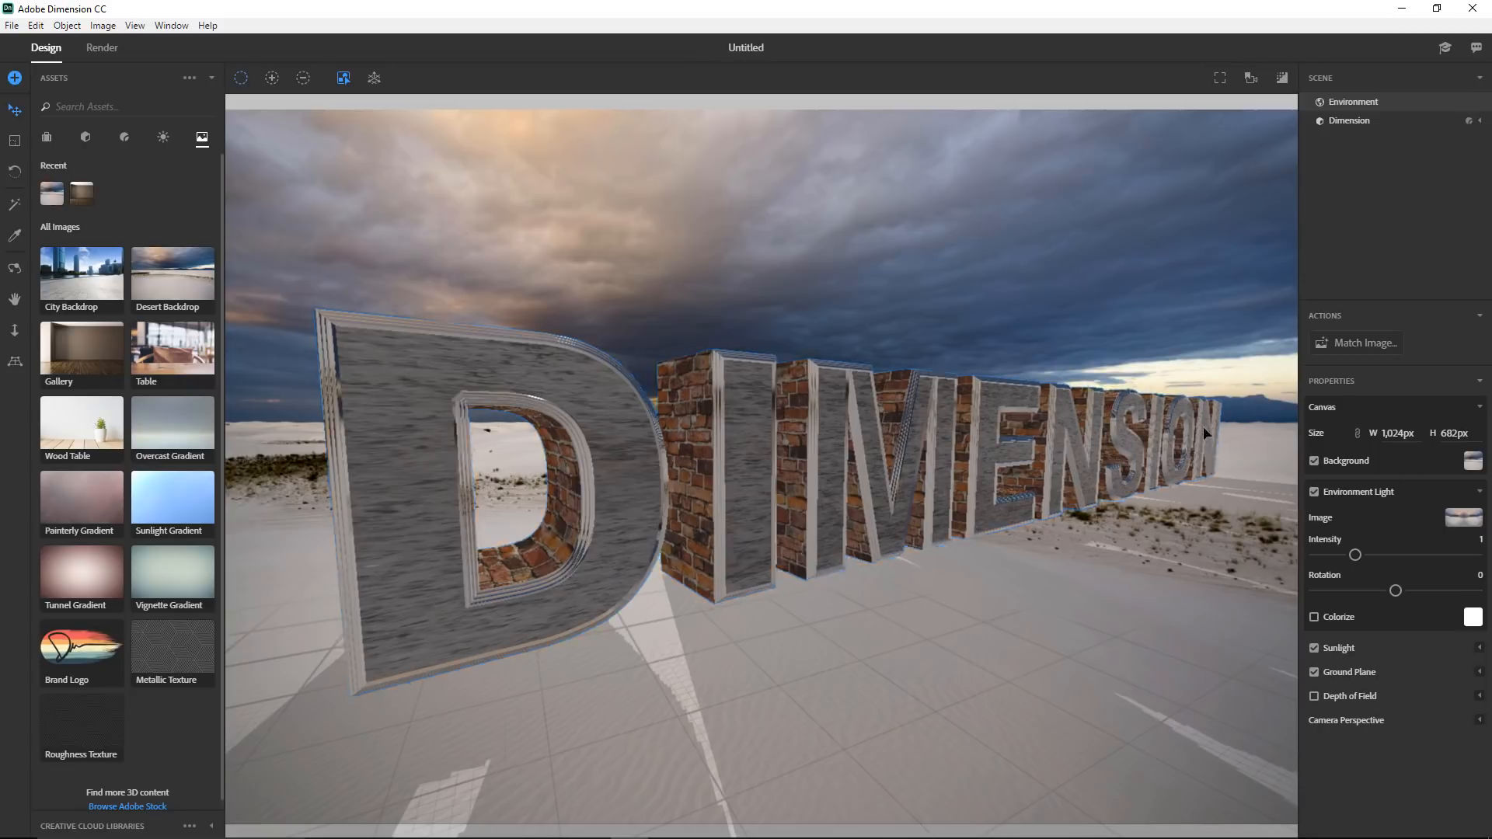
drag(1354, 555, 1363, 555)
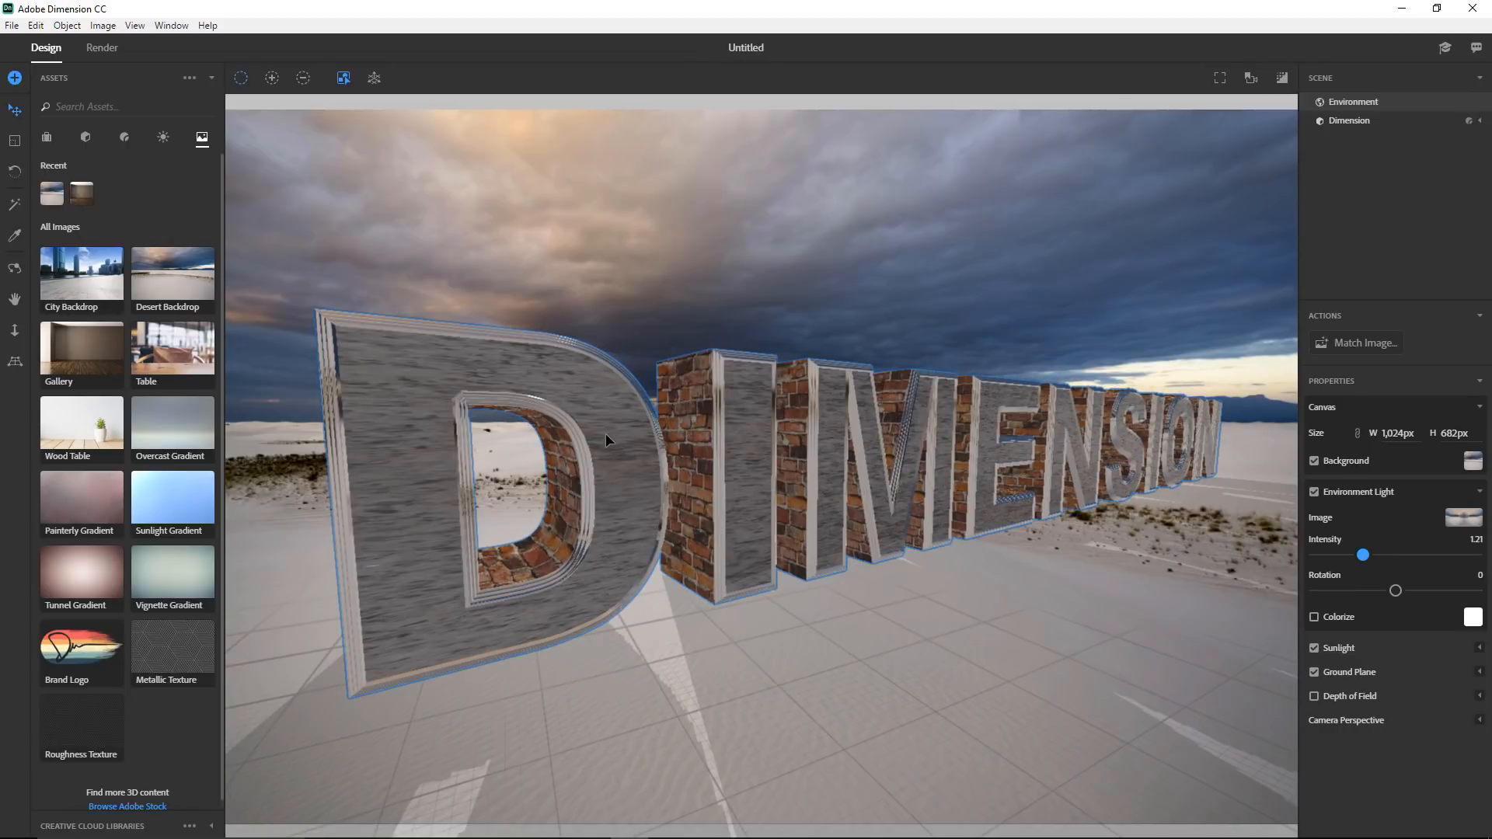
- Replace the Grey Marble on the text's front faces and the Bricks on its sides with the Metal material
click(634, 440)
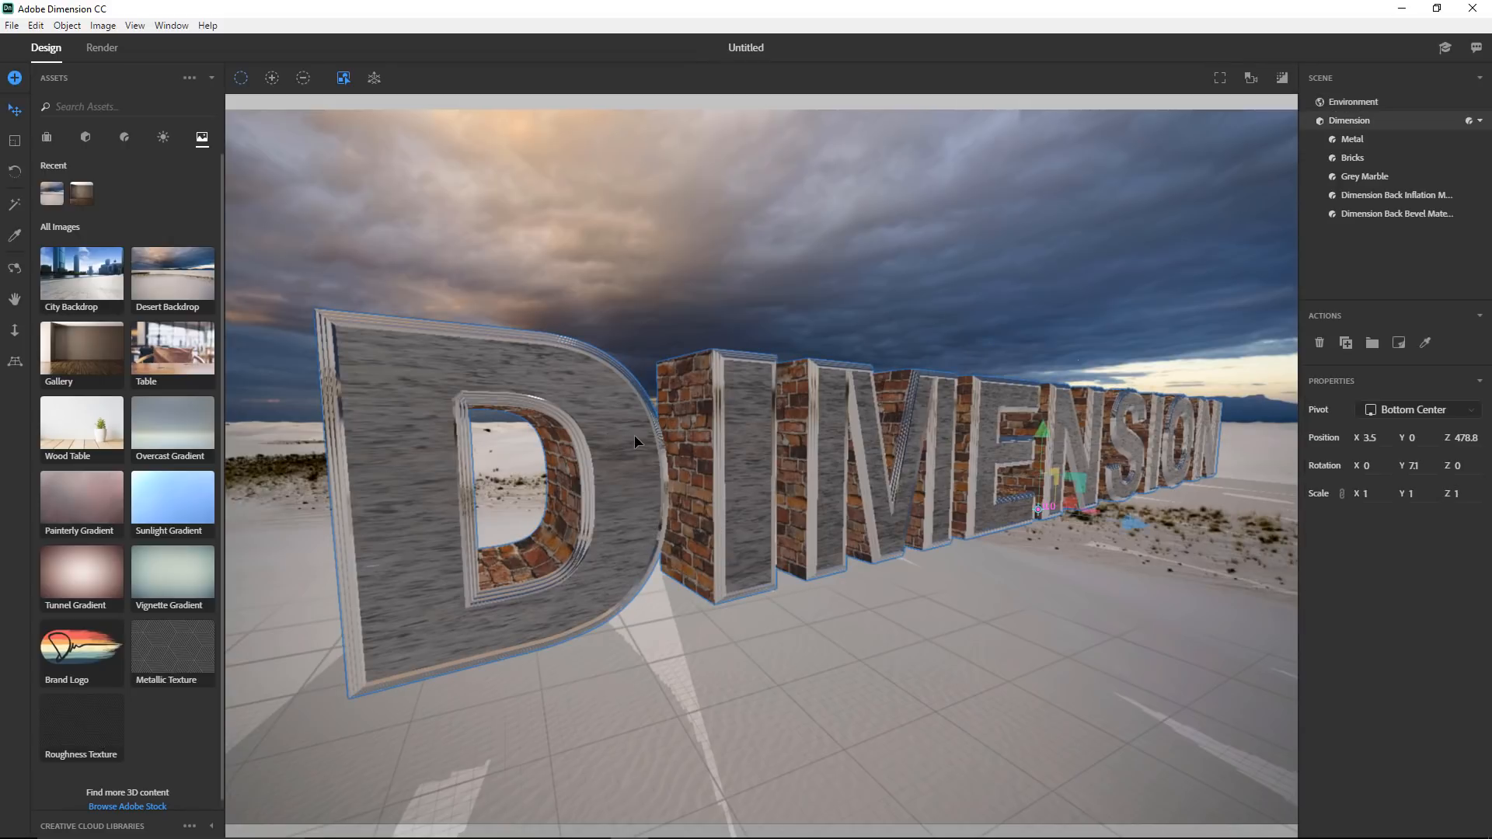
click(1354, 139)
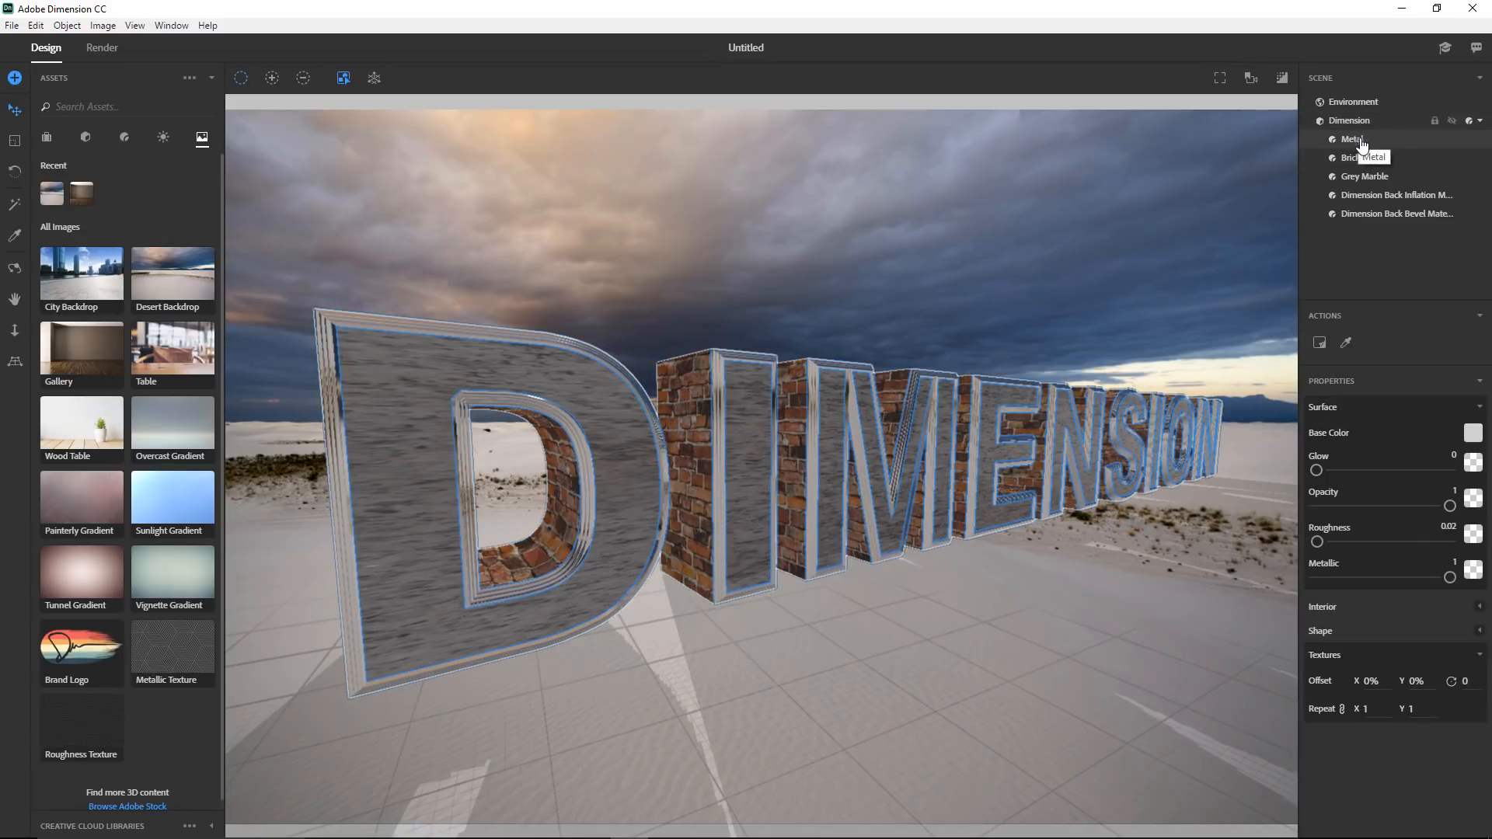
click(1364, 177)
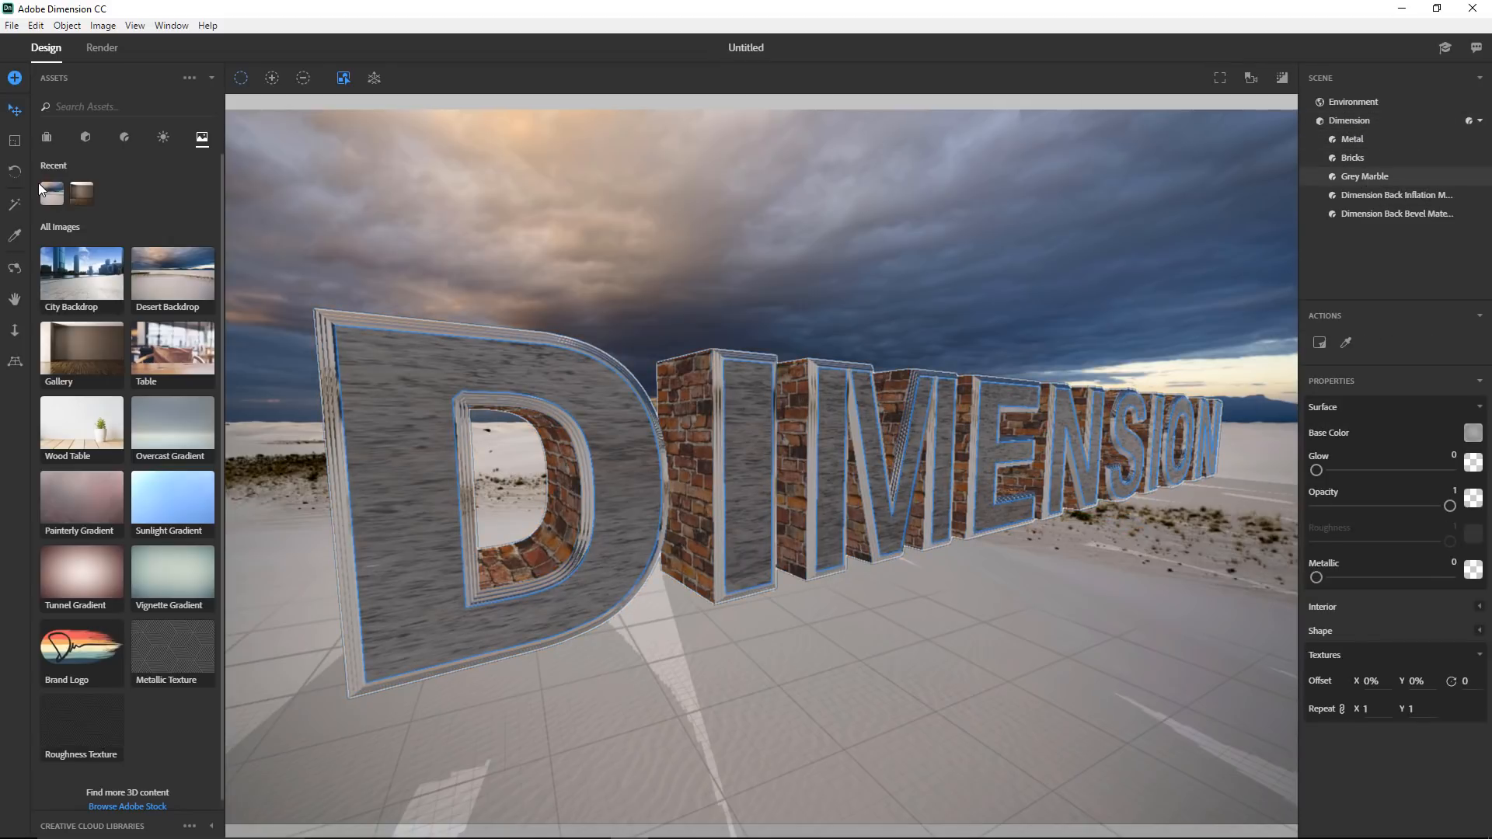
click(123, 138)
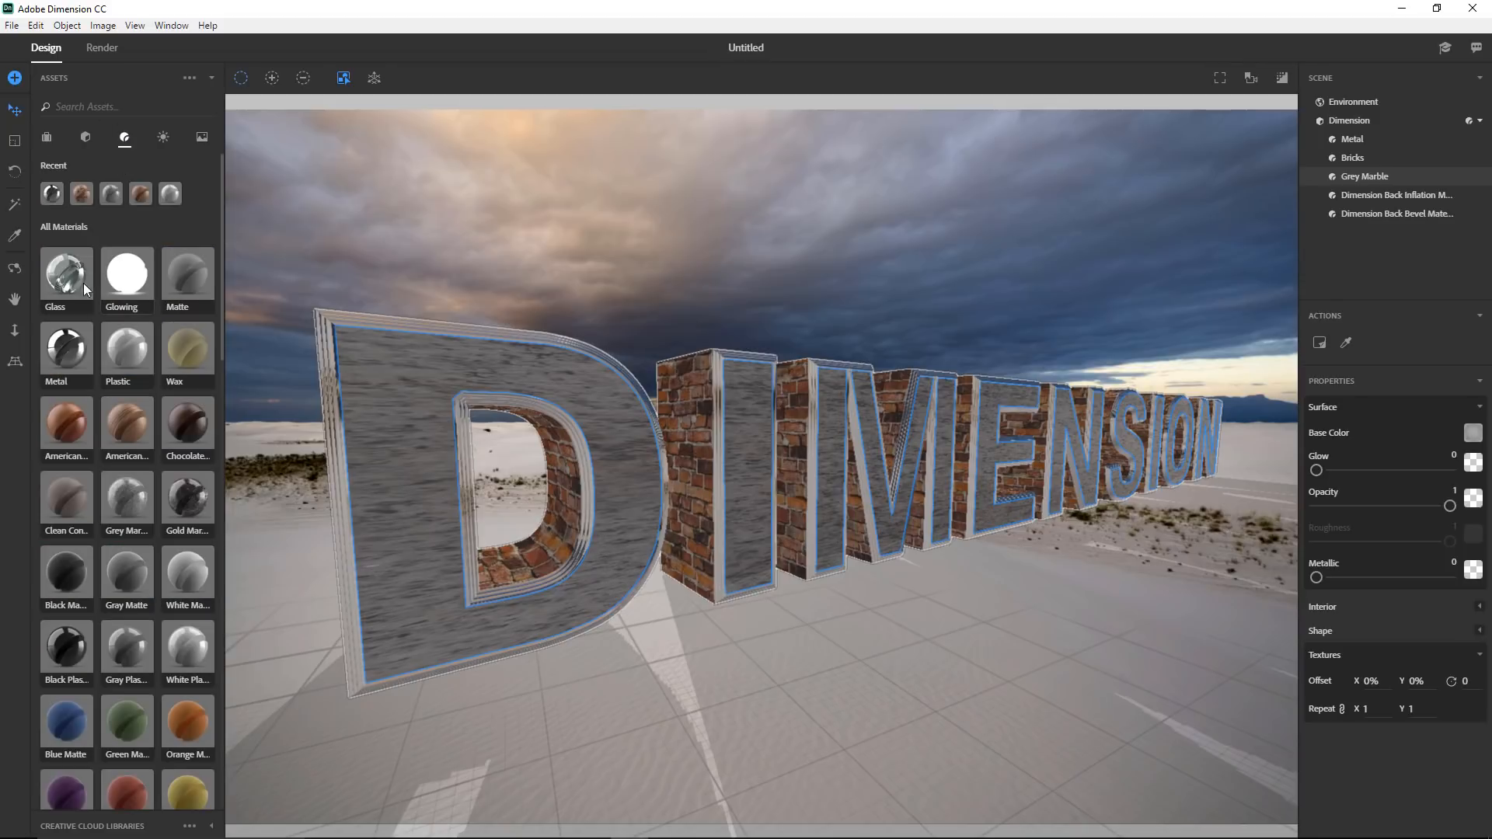
drag(65, 357, 420, 398)
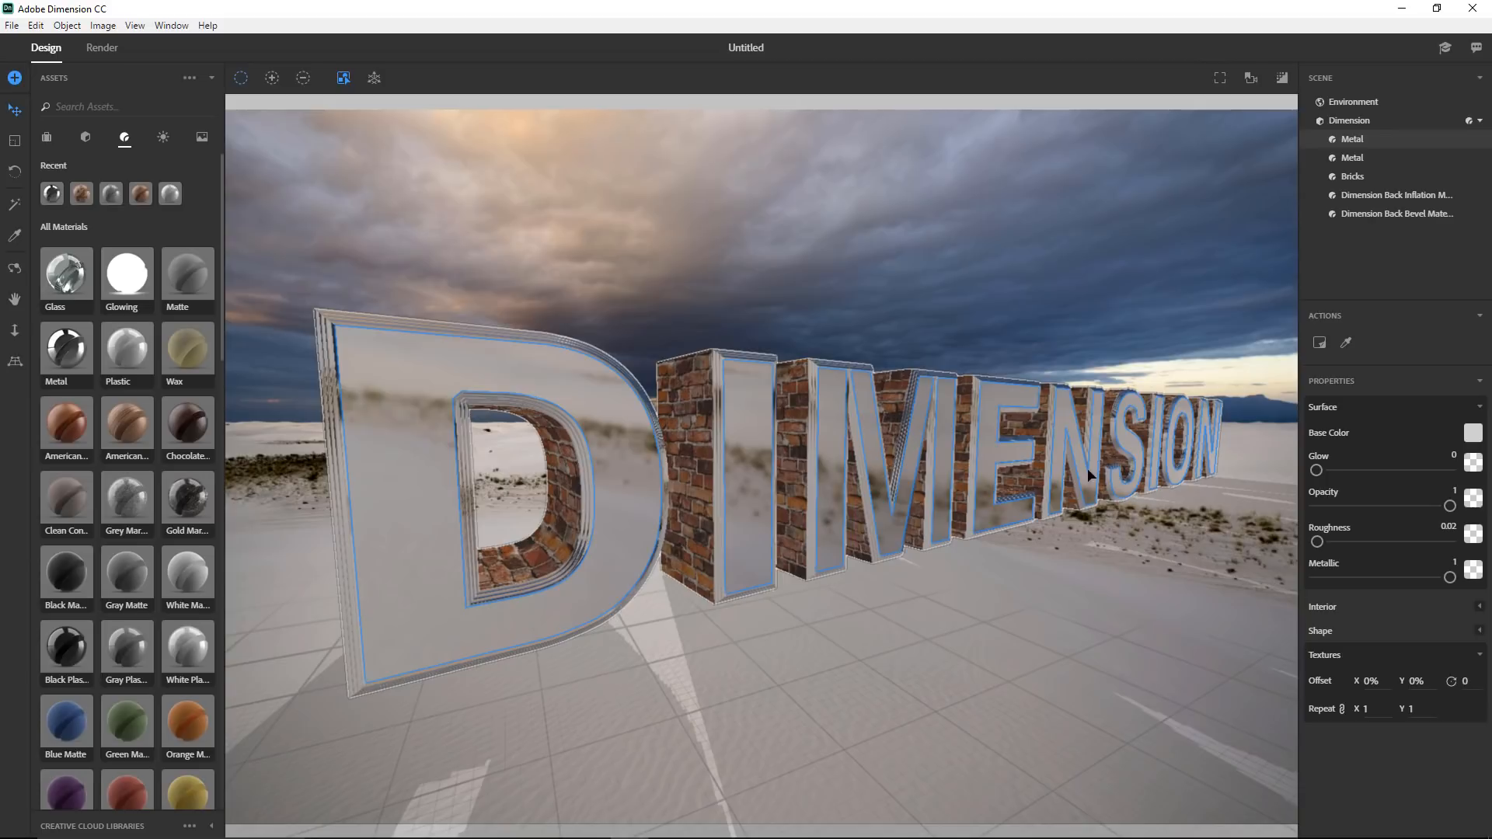
click(1356, 177)
drag(88, 349, 703, 396)
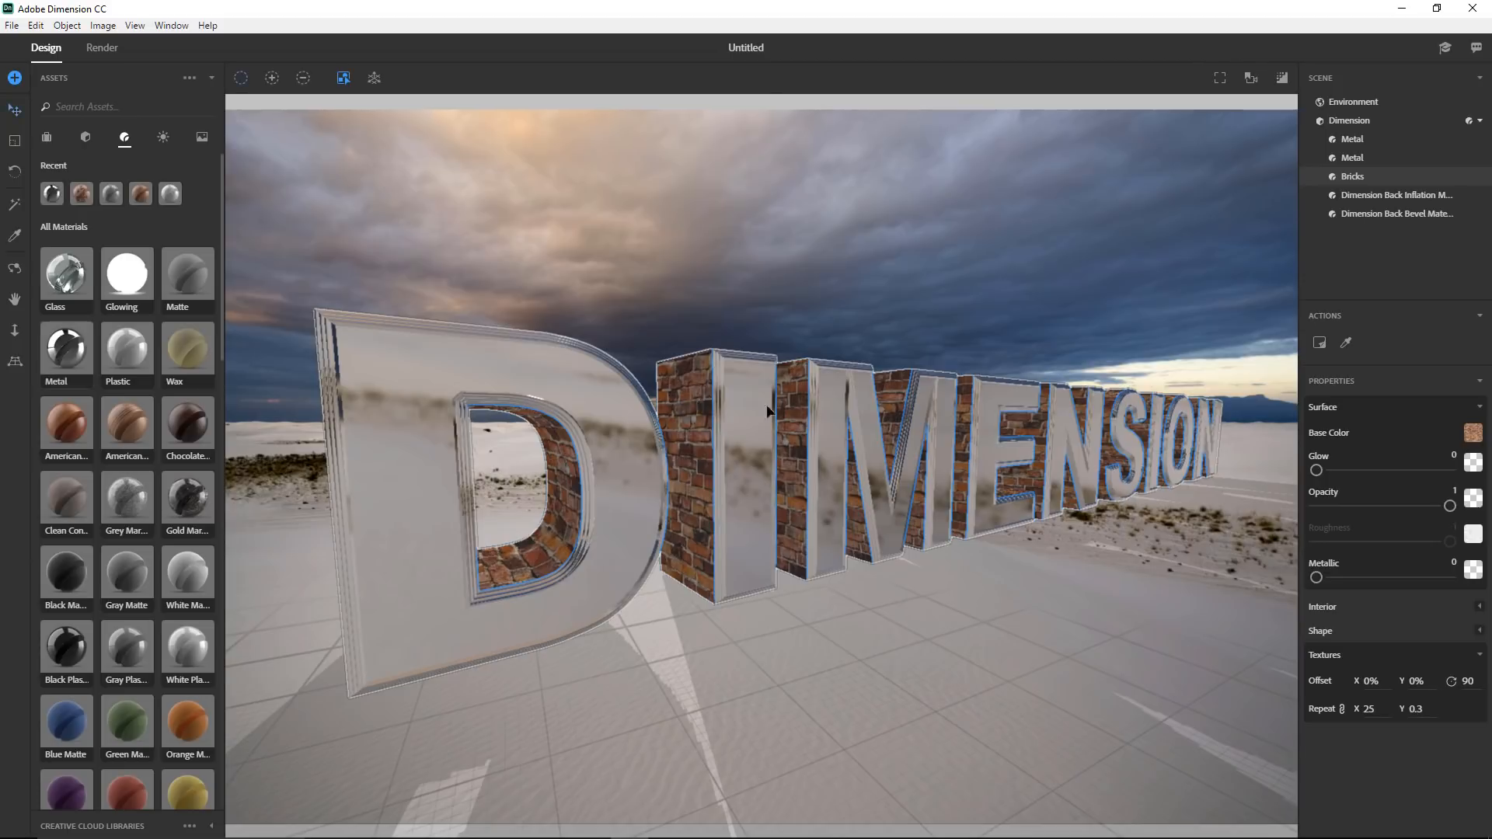
- Check the metal text against the desert backdrop in the full-size render preview, and close it
click(1283, 78)
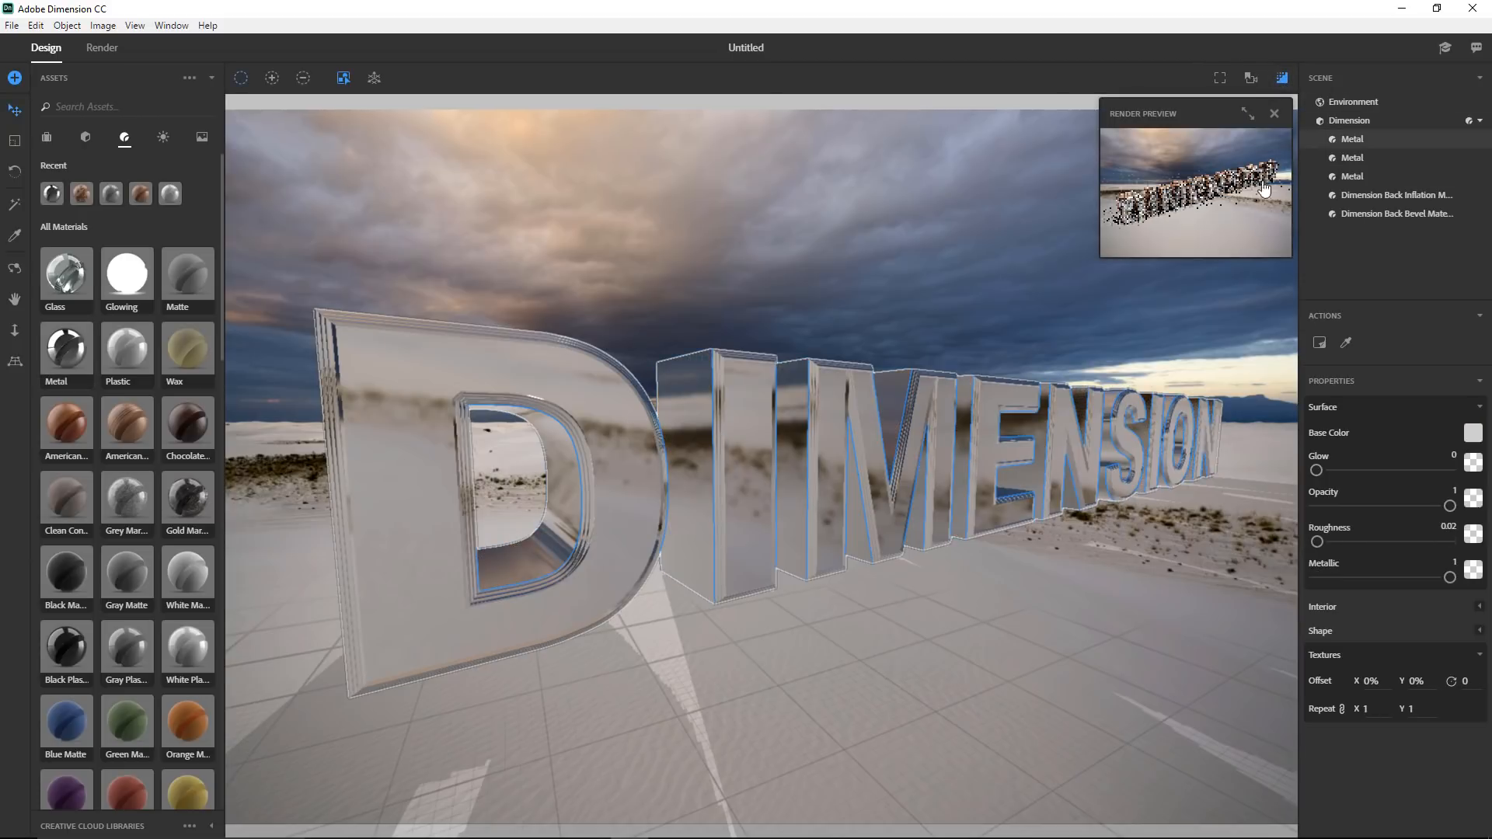
click(1248, 114)
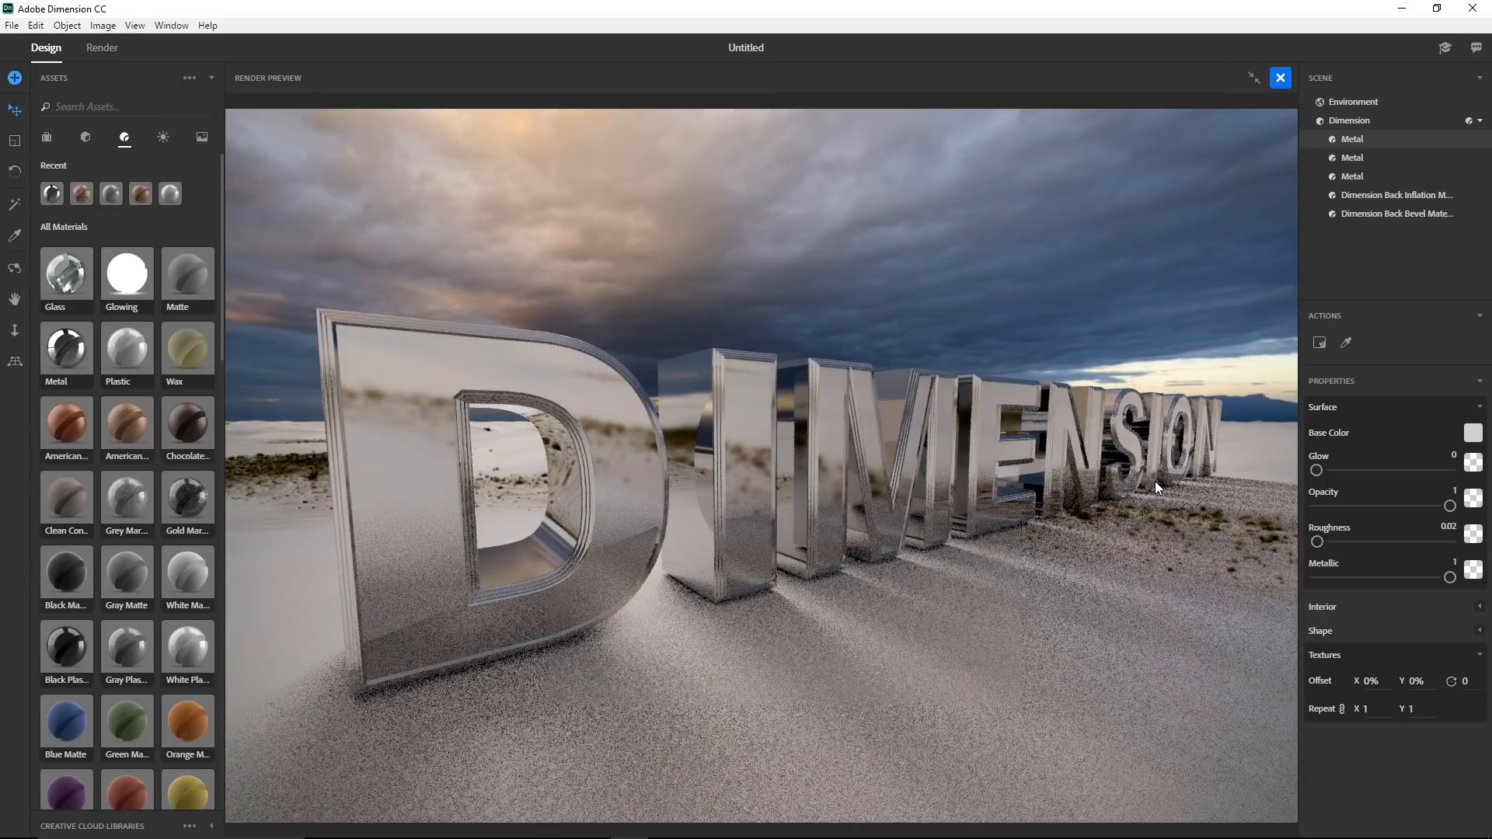
click(1280, 78)
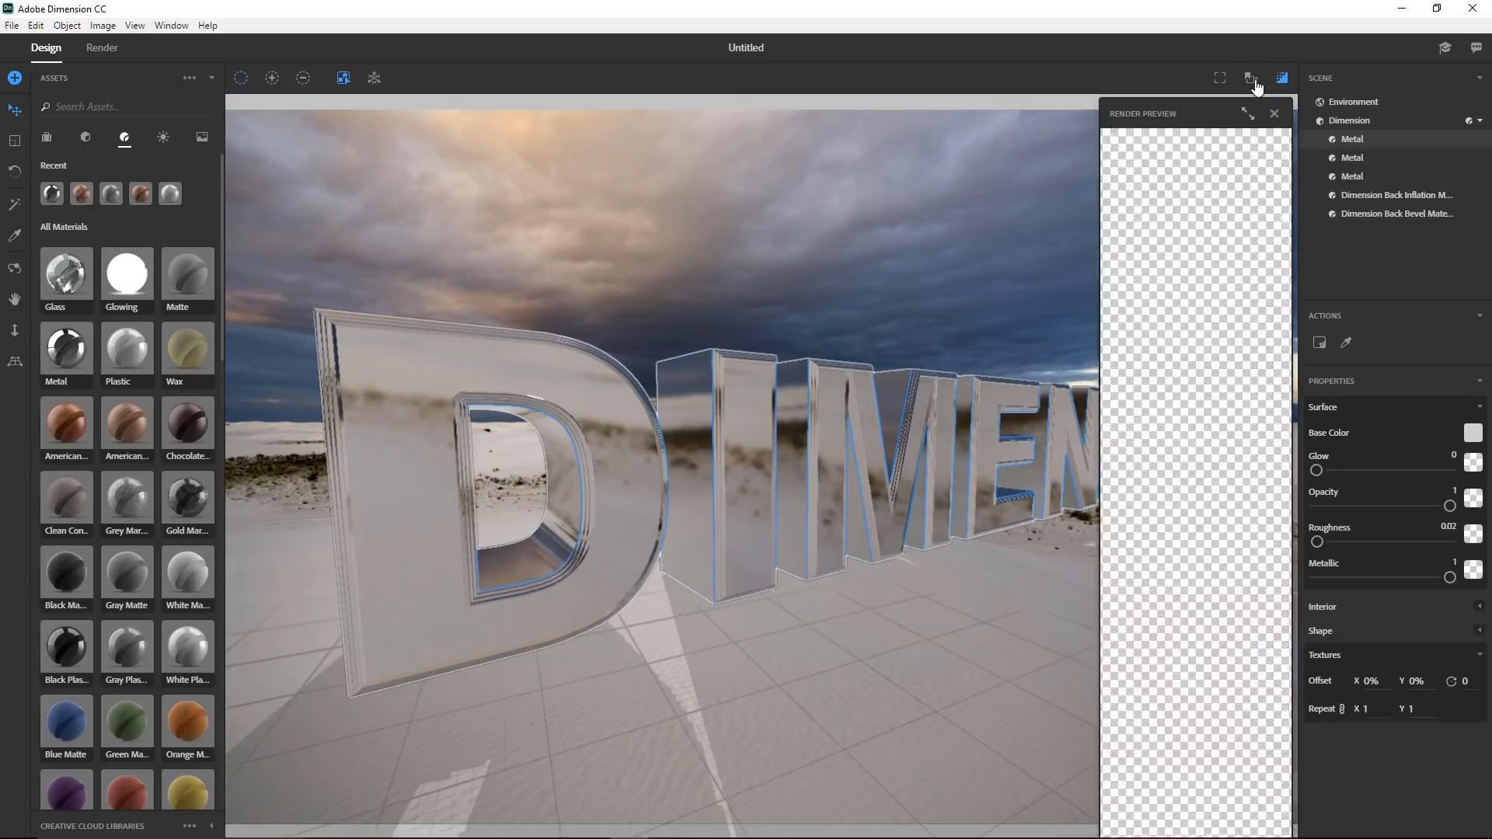
- Remove the environment's desert background image and try out background colors, keeping a plain light grey
click(1354, 104)
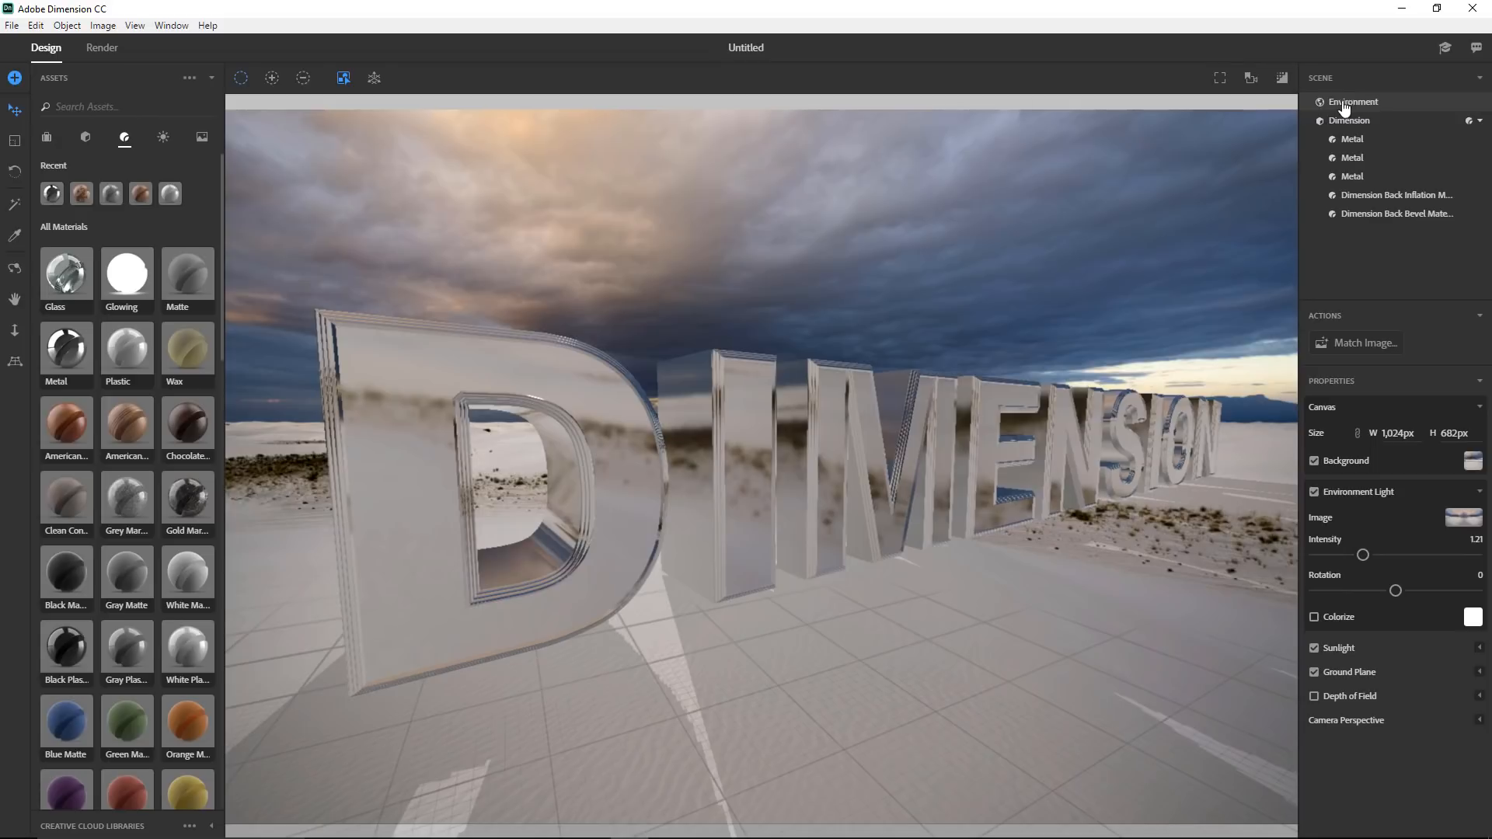
click(1472, 462)
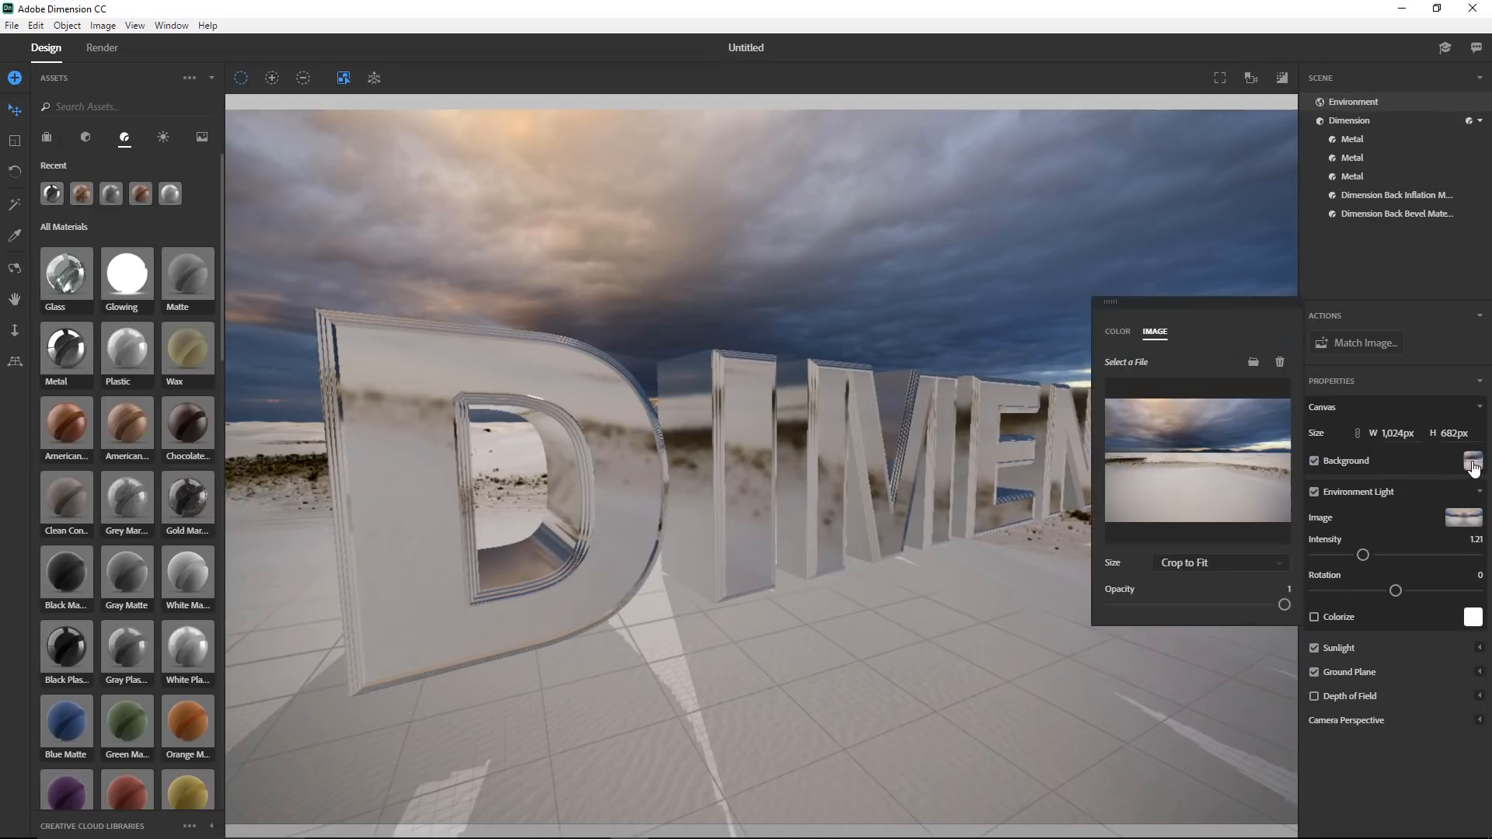
click(1280, 363)
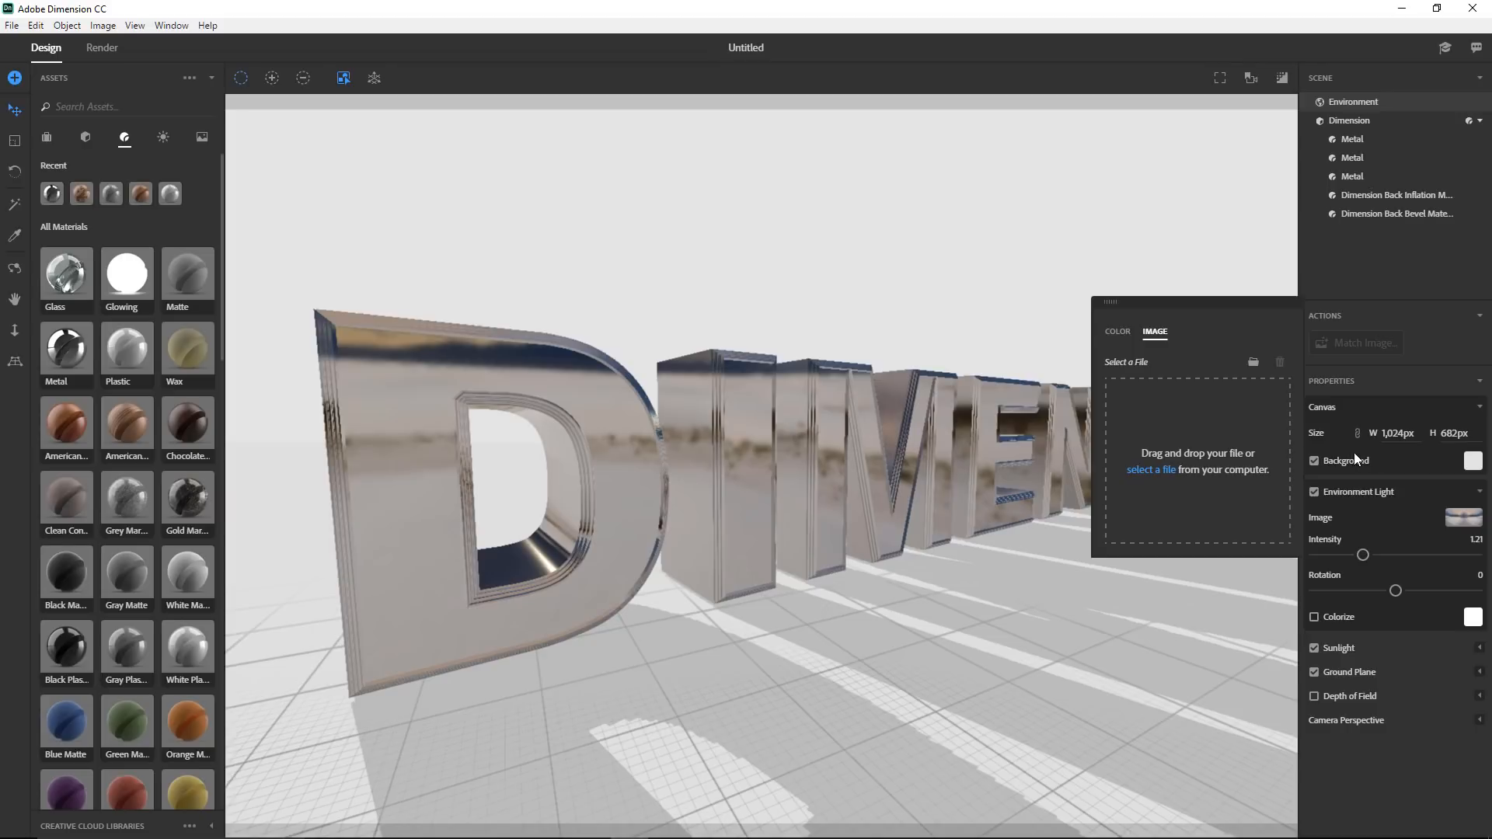
click(1118, 332)
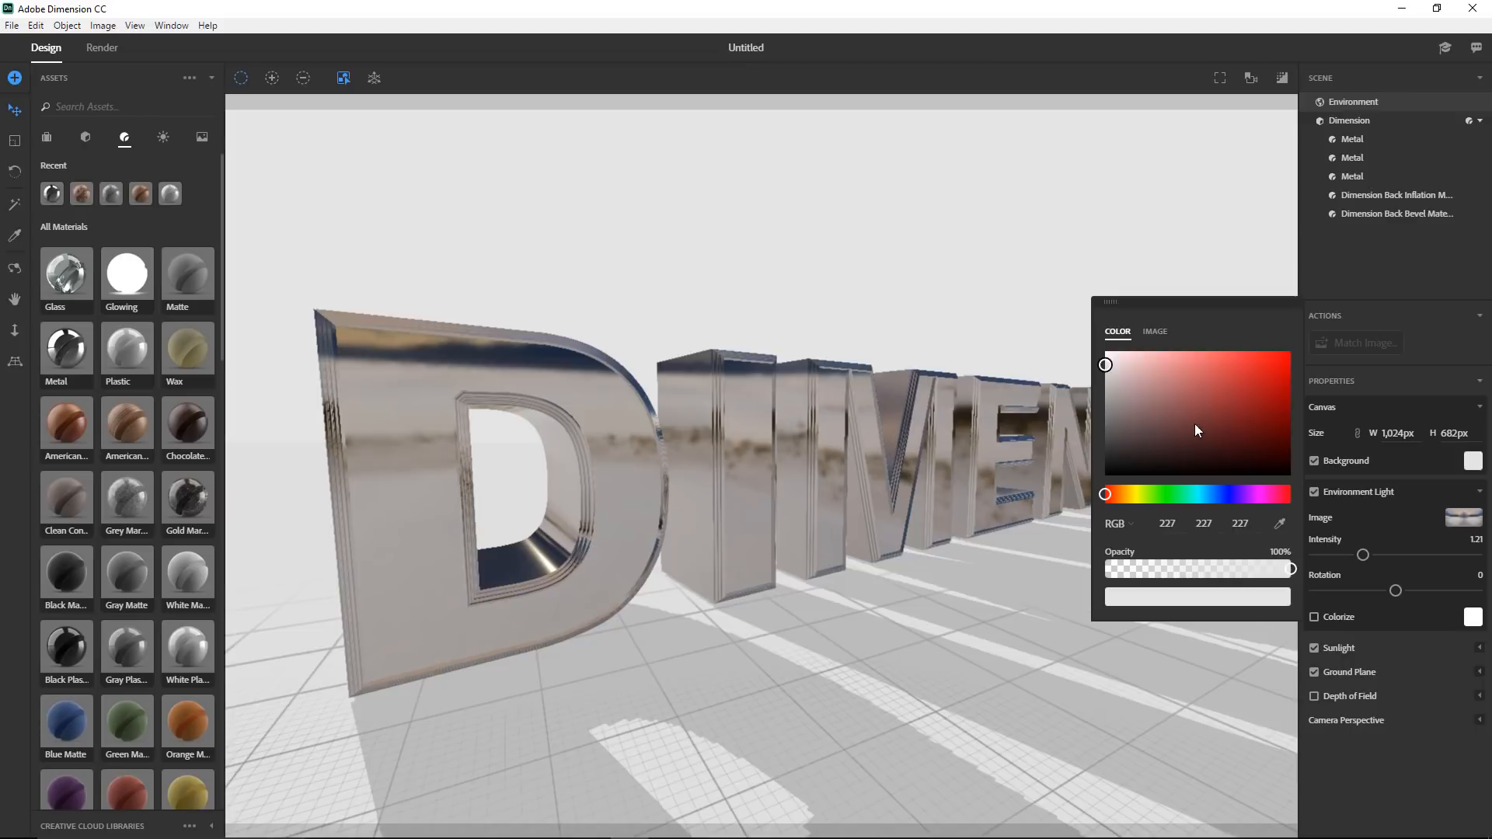
mouse_move(1195, 430)
mouse_down()
mouse_move(1189, 408)
mouse_move(1104, 390)
mouse_move(1106, 366)
mouse_move(1105, 387)
mouse_move(1189, 358)
mouse_move(1104, 366)
mouse_up()
click(1152, 494)
click(1403, 370)
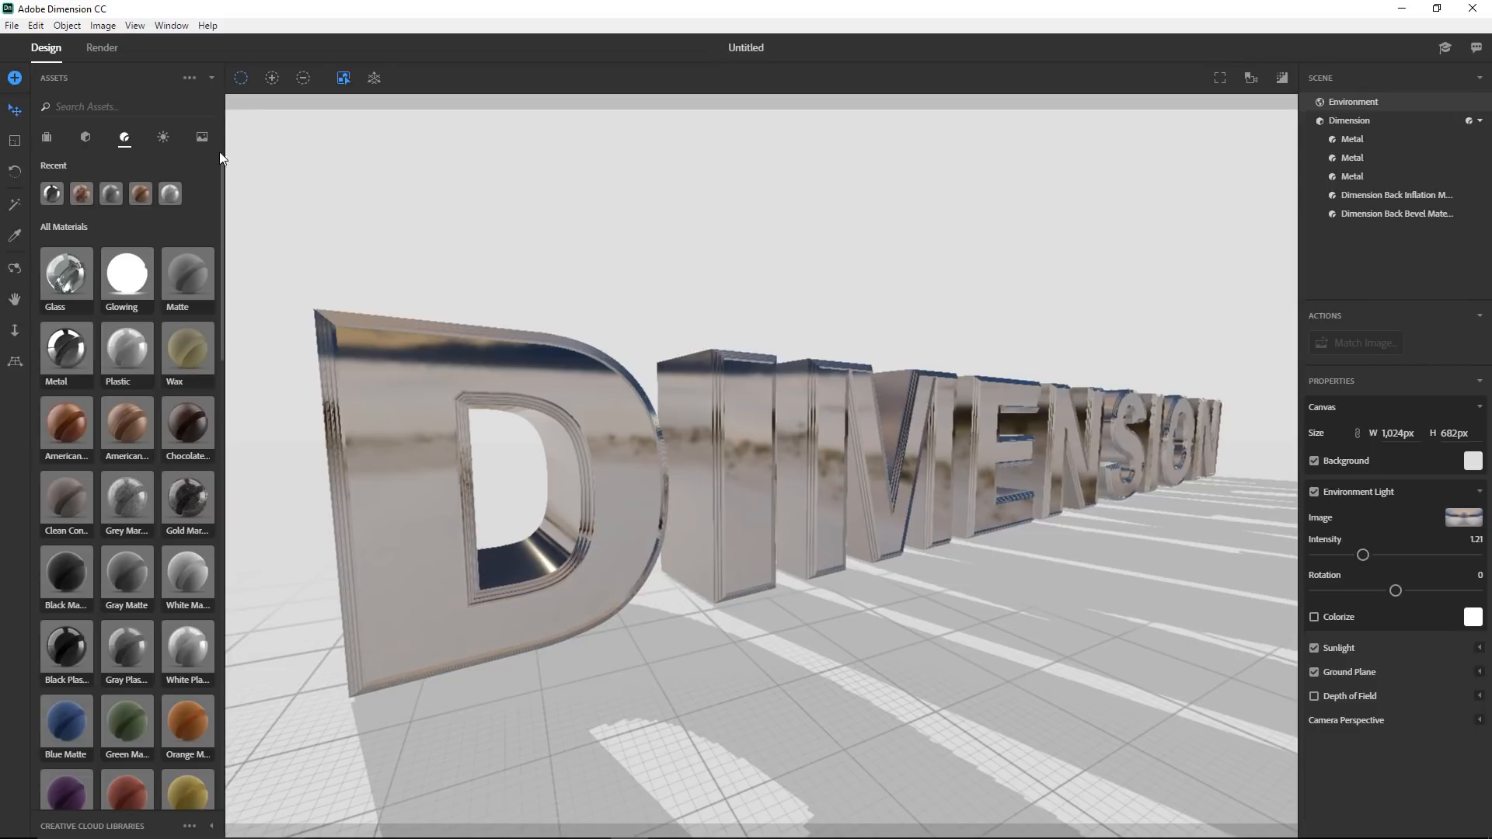
- Light the scene with the Studio 80 S preset that has pink and cyan neon on a dark background
click(163, 140)
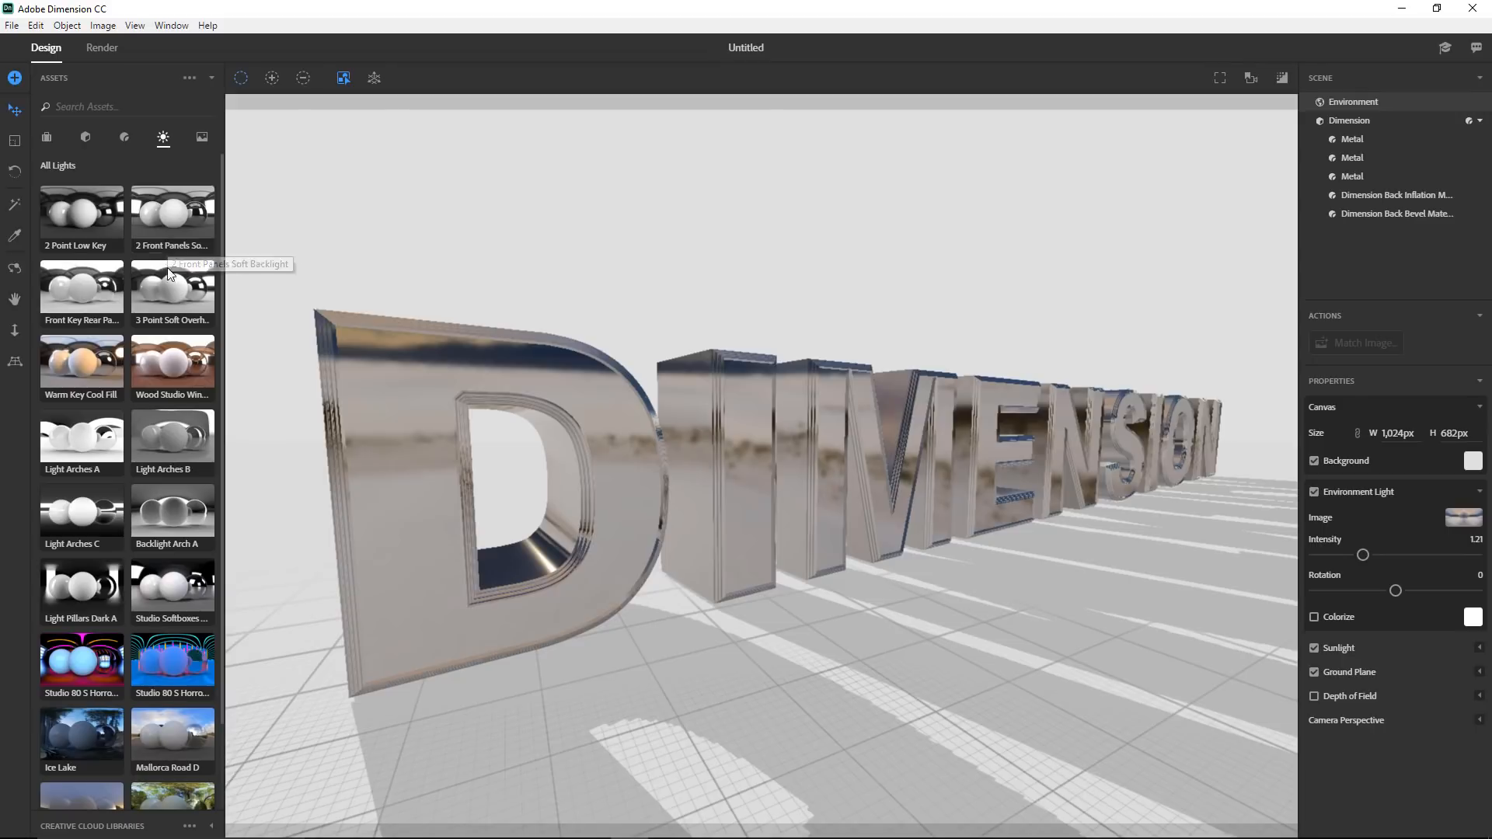
scroll(168, 264, down, 1)
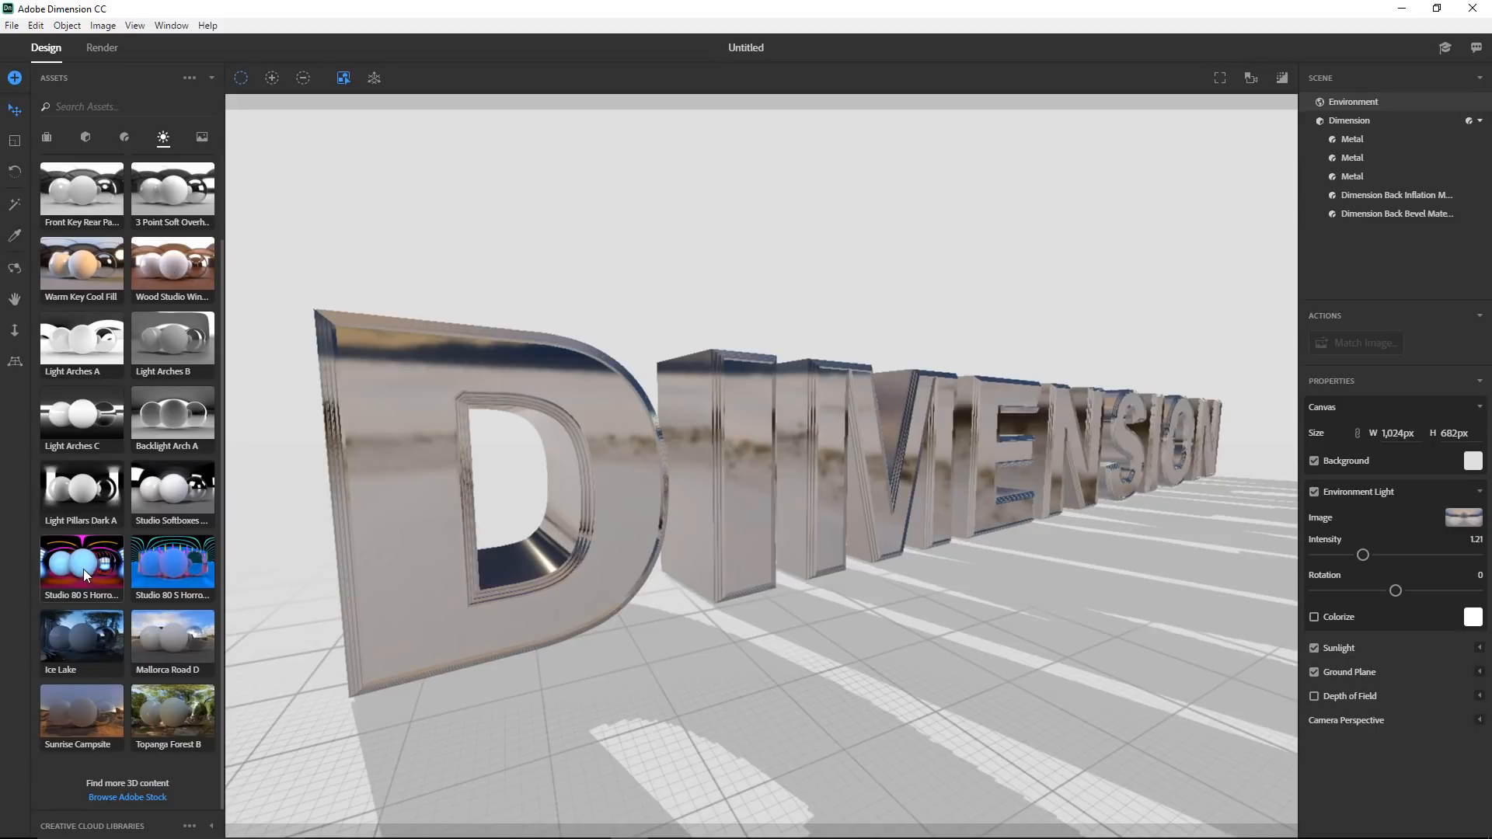
drag(86, 570, 634, 260)
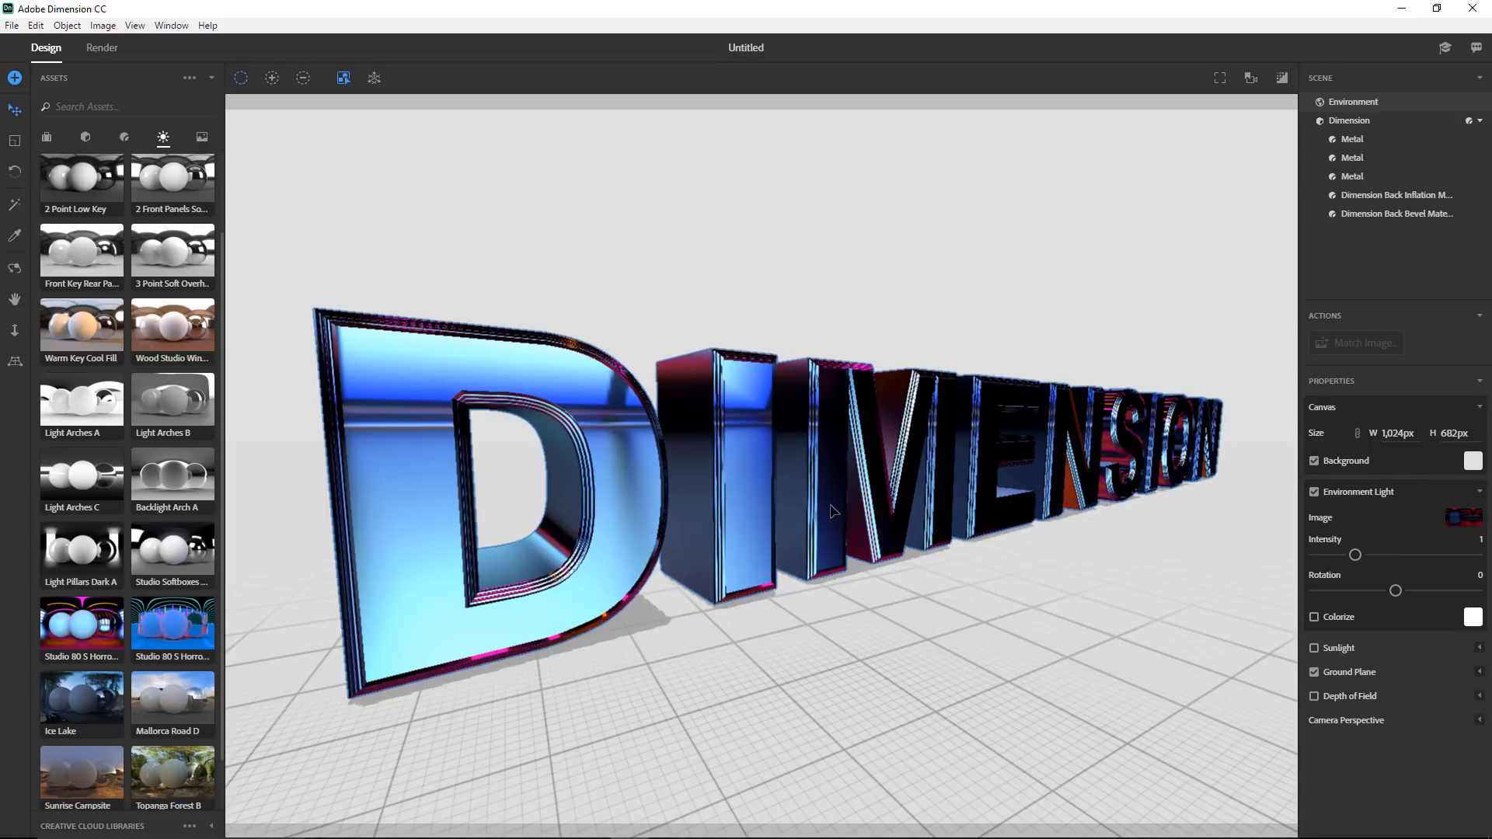
- Turn on the render preview and set the background color to a muted purple, RGB 79, 61, 87
click(1282, 78)
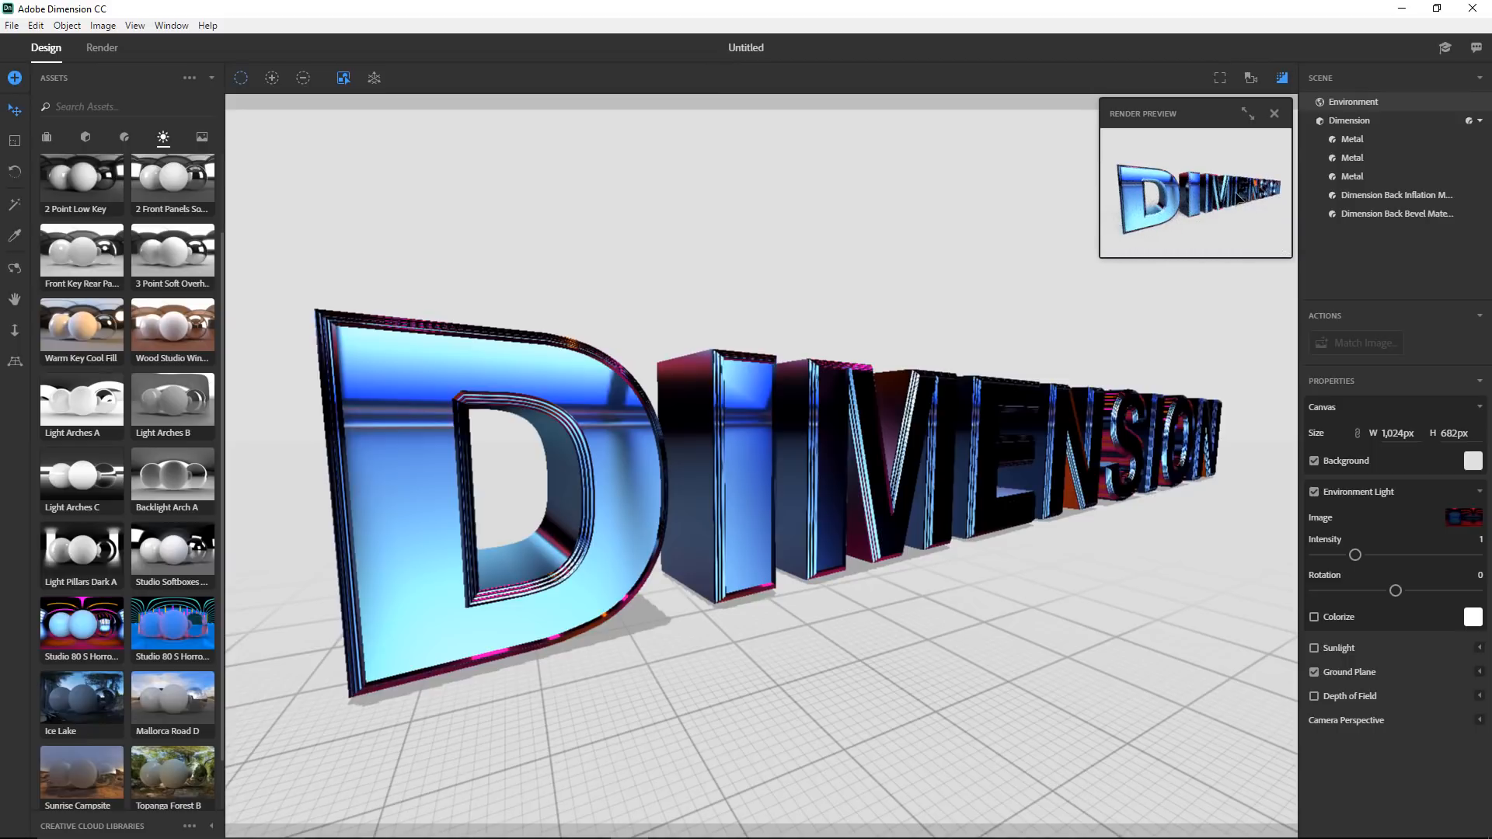
click(1473, 463)
mouse_move(1183, 446)
mouse_down()
mouse_move(1160, 403)
mouse_move(1160, 435)
mouse_up()
drag(1174, 496, 1249, 497)
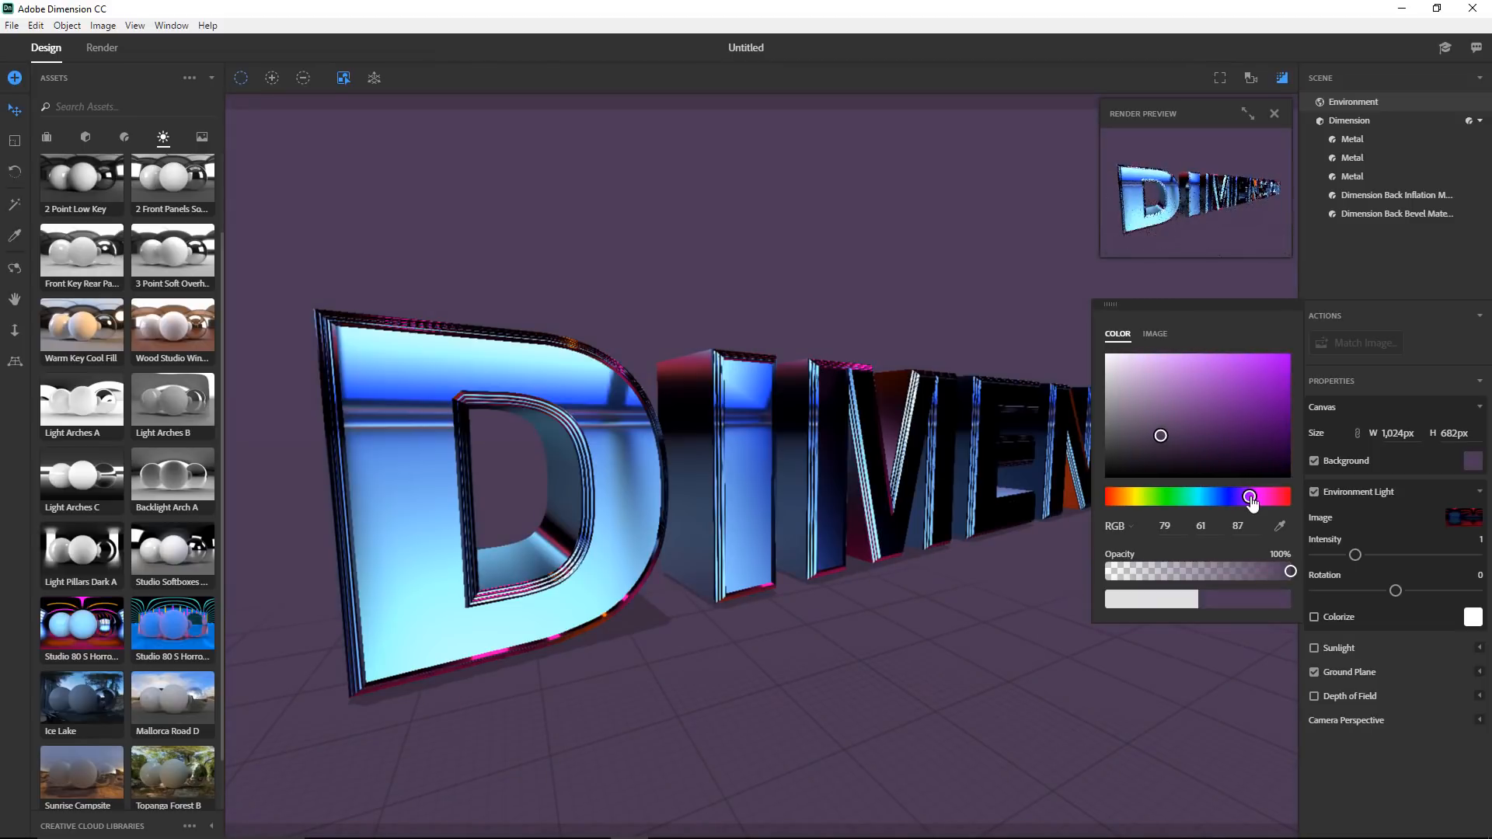
- Check the text against the purple background in the full-size render preview, and shrink the preview back
click(1247, 113)
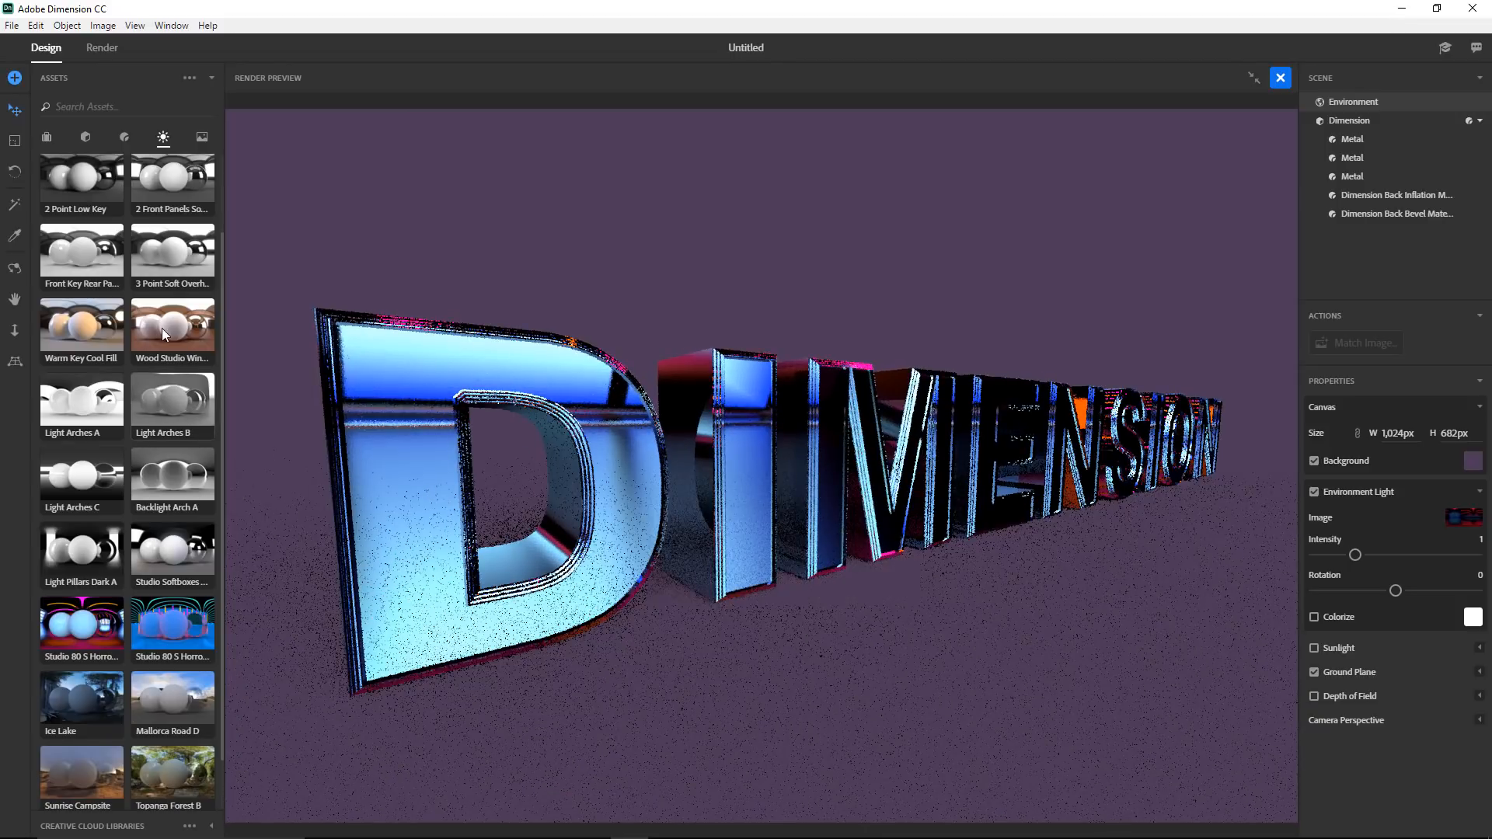
drag(103, 317, 531, 346)
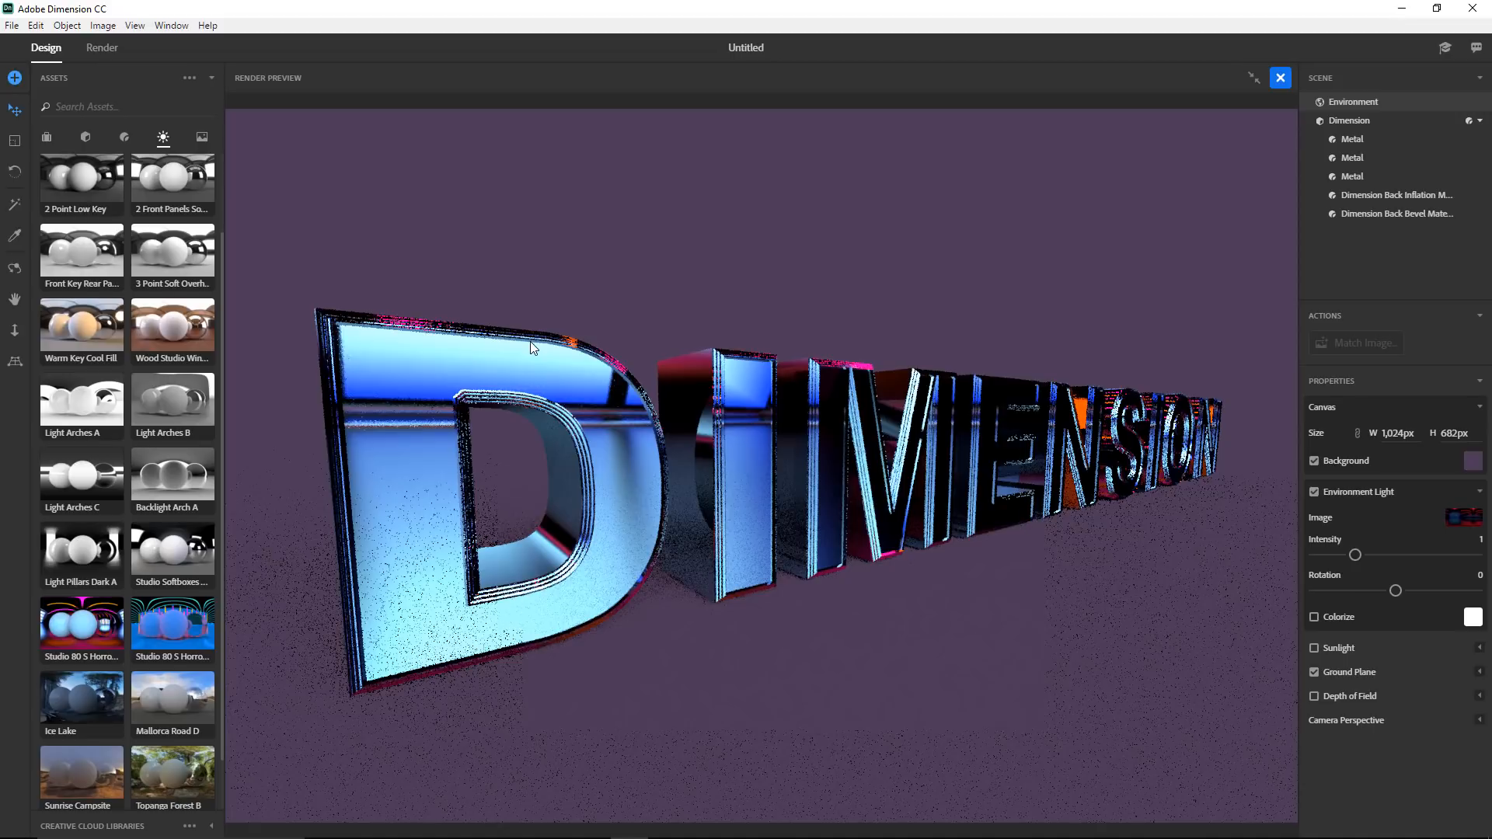
click(1249, 77)
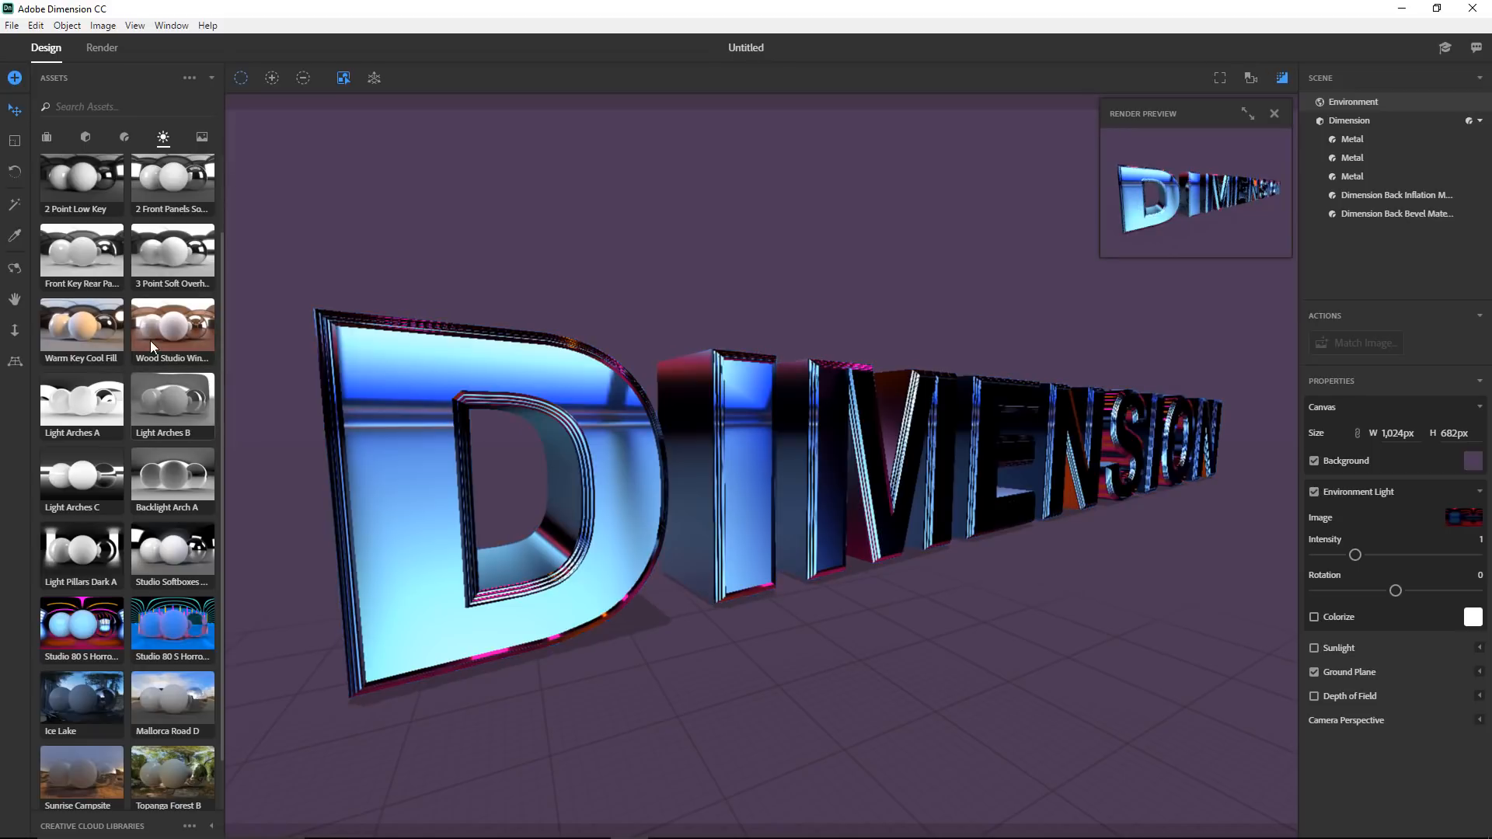
- Try the Warm Key Cool Fill light on the scene and replace it with 2 Point Low Key
drag(155, 315, 521, 399)
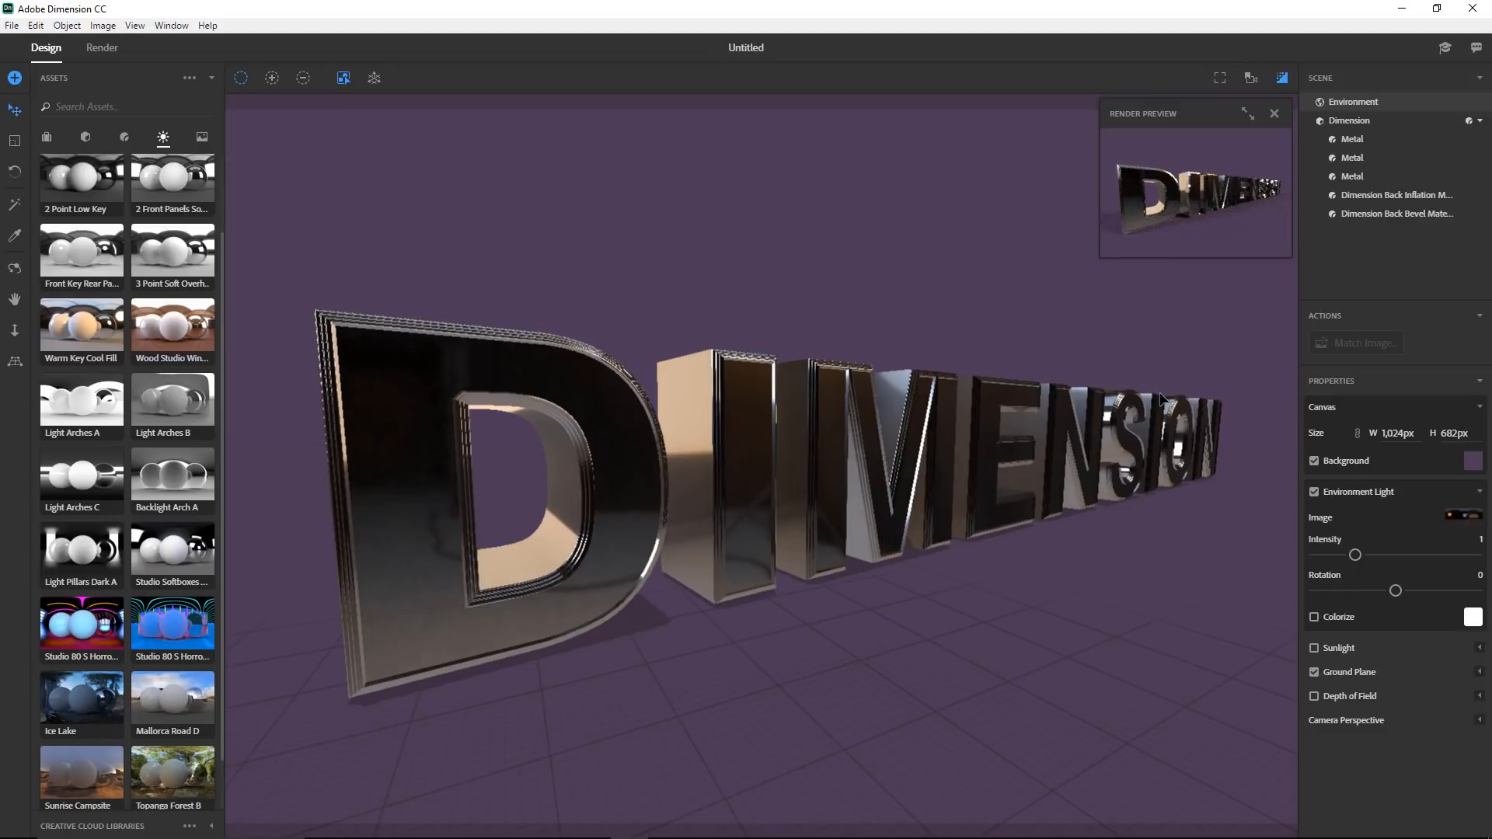
scroll(148, 291, up, 3)
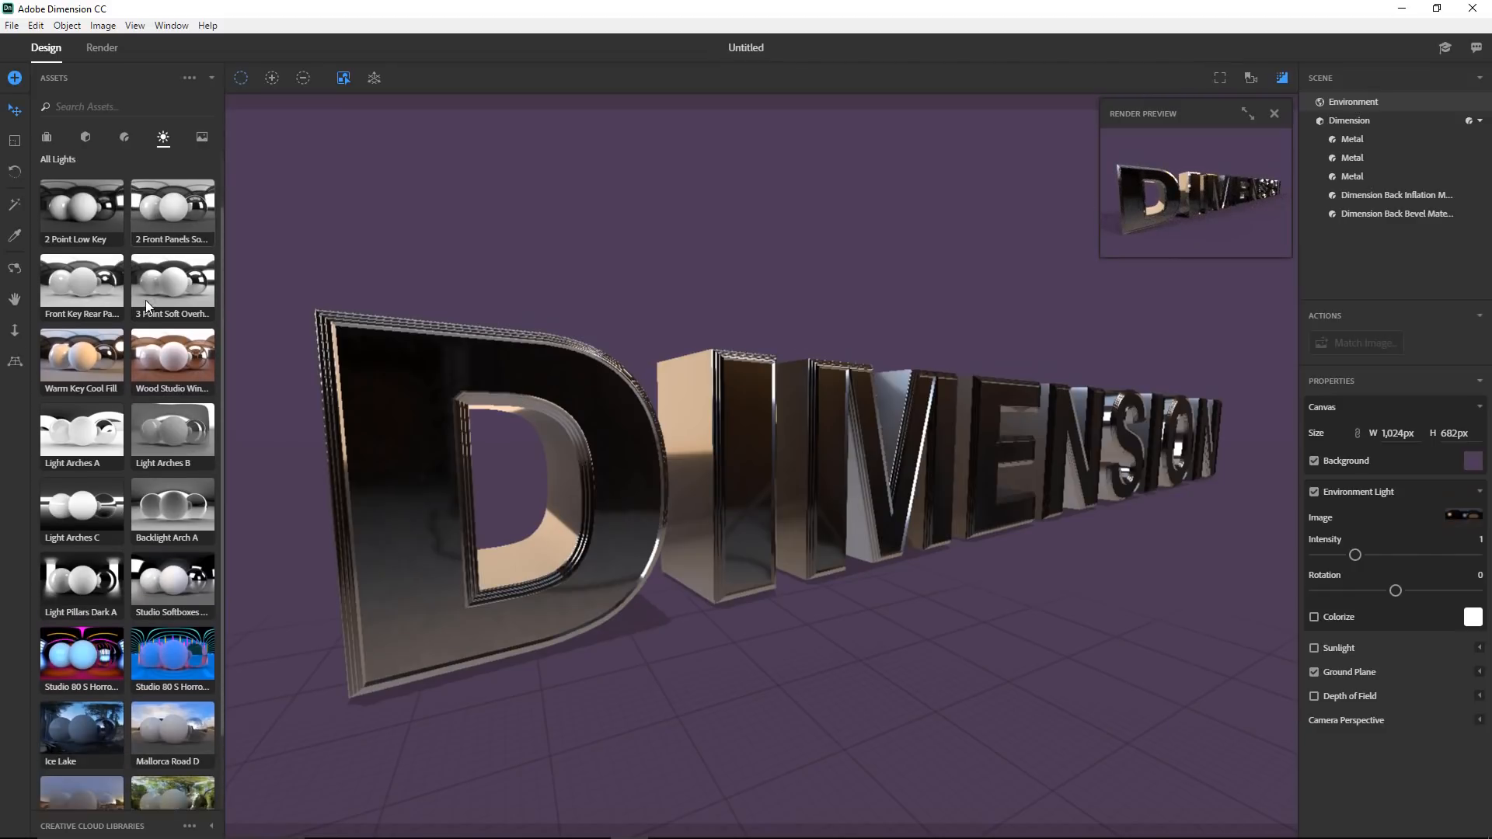
drag(99, 271, 577, 401)
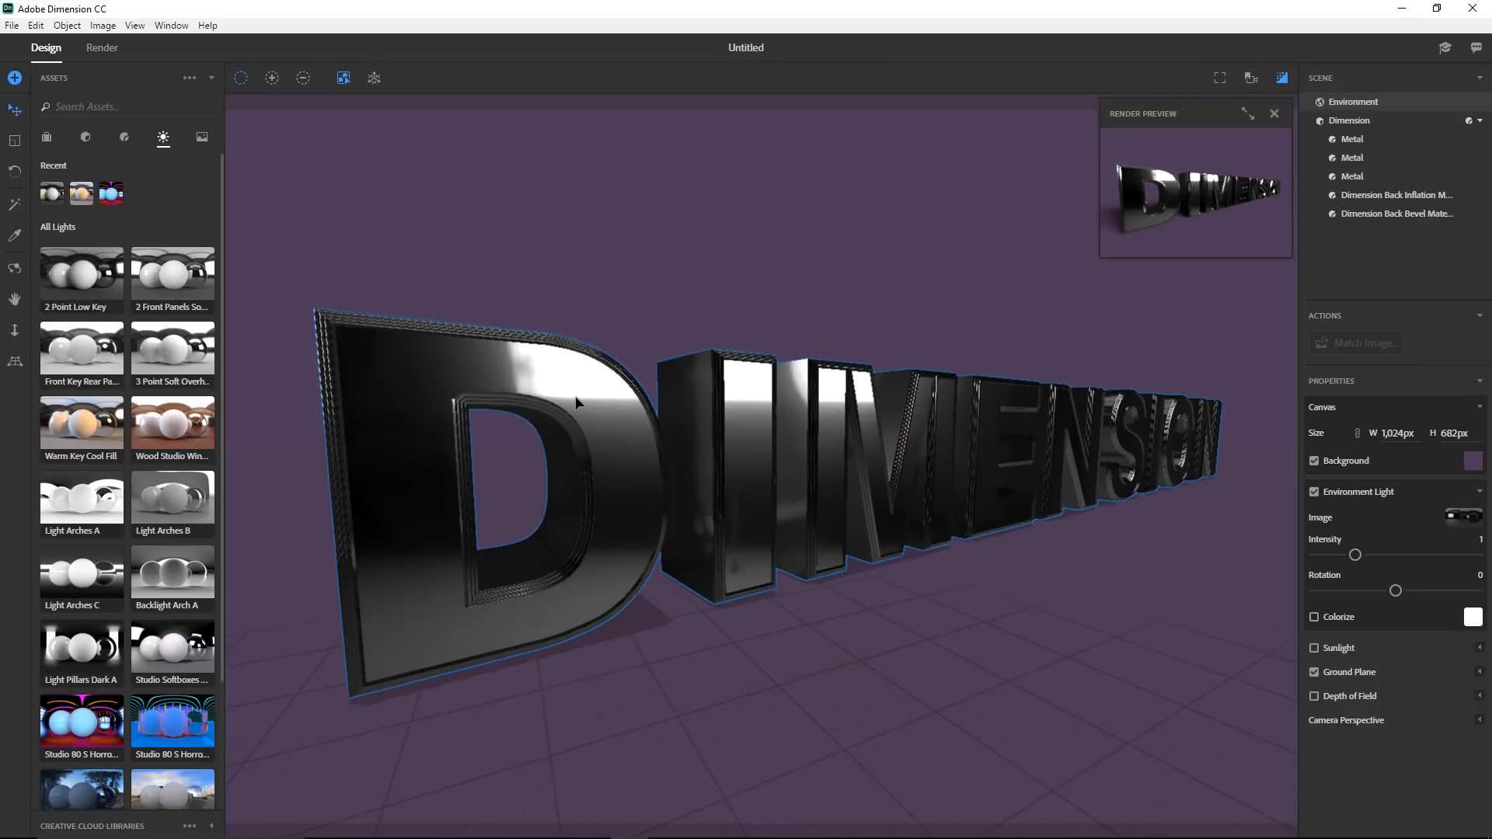
- Add a Coffee Cup model and place it on the ground in front of the letter D, at about Z 843.7
scroll(852, 405, down, 5)
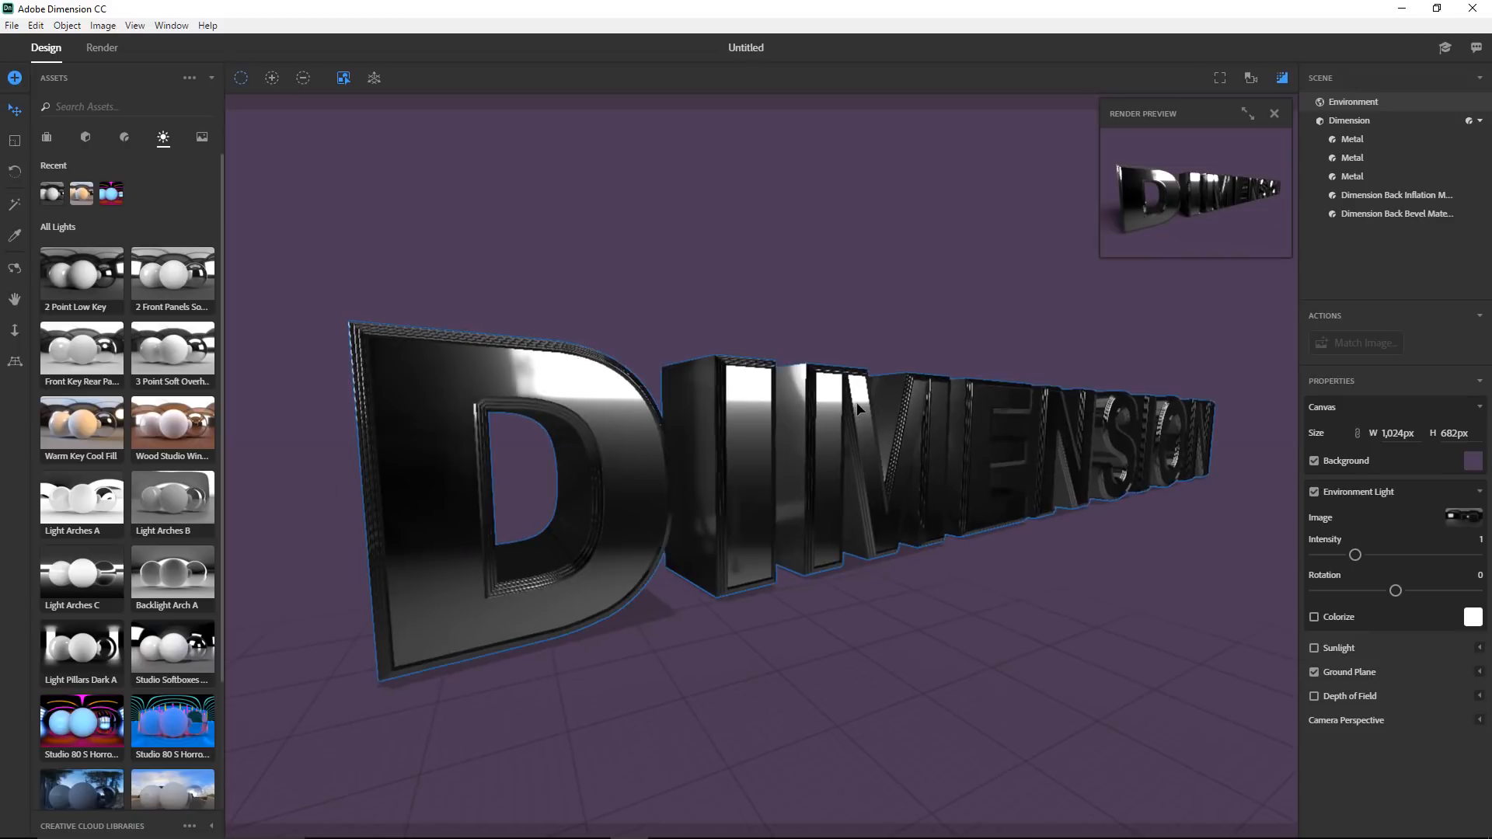
scroll(852, 405, up, 1)
click(781, 416)
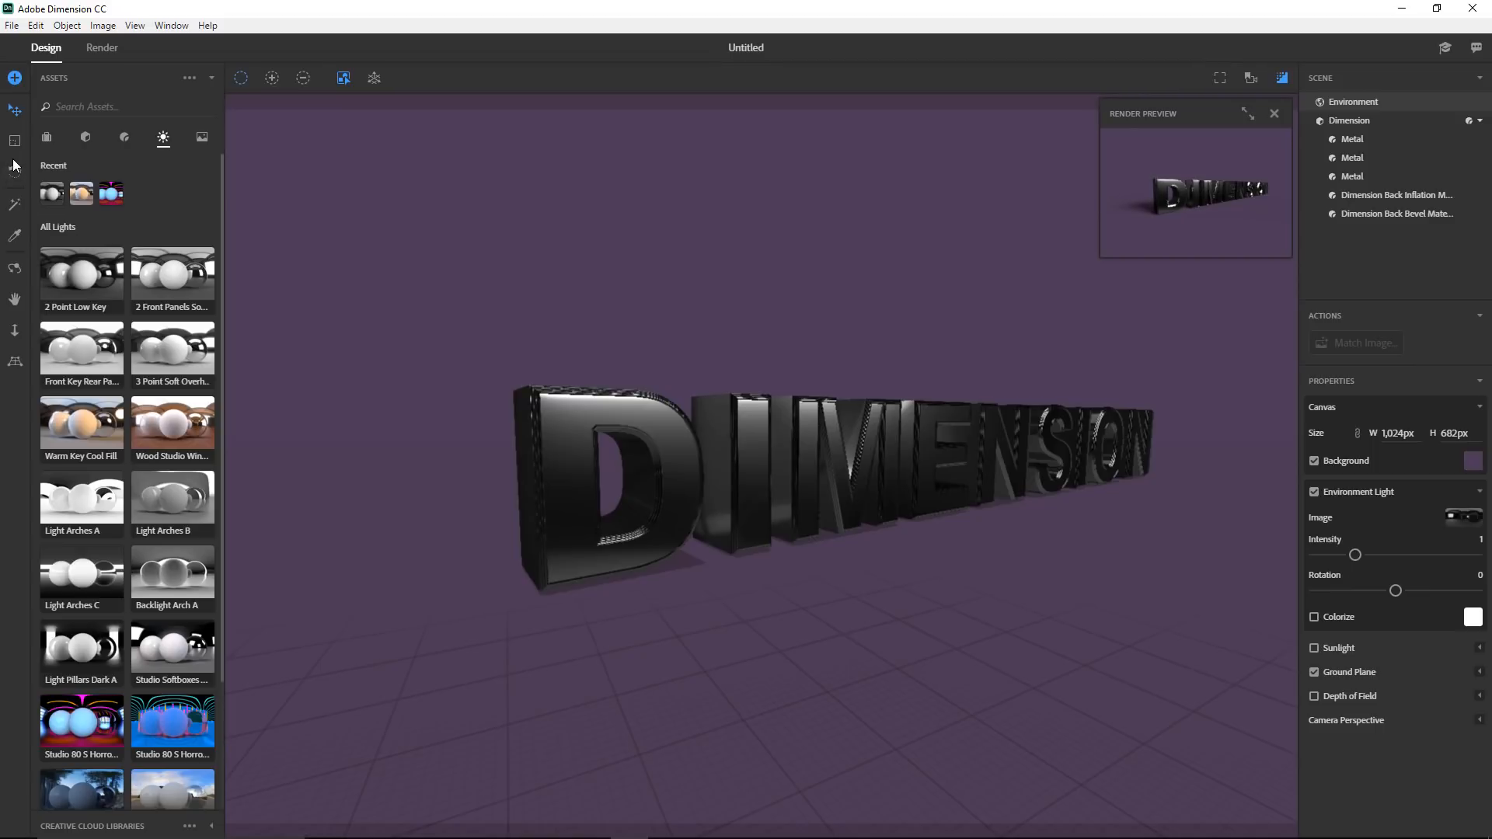
click(85, 137)
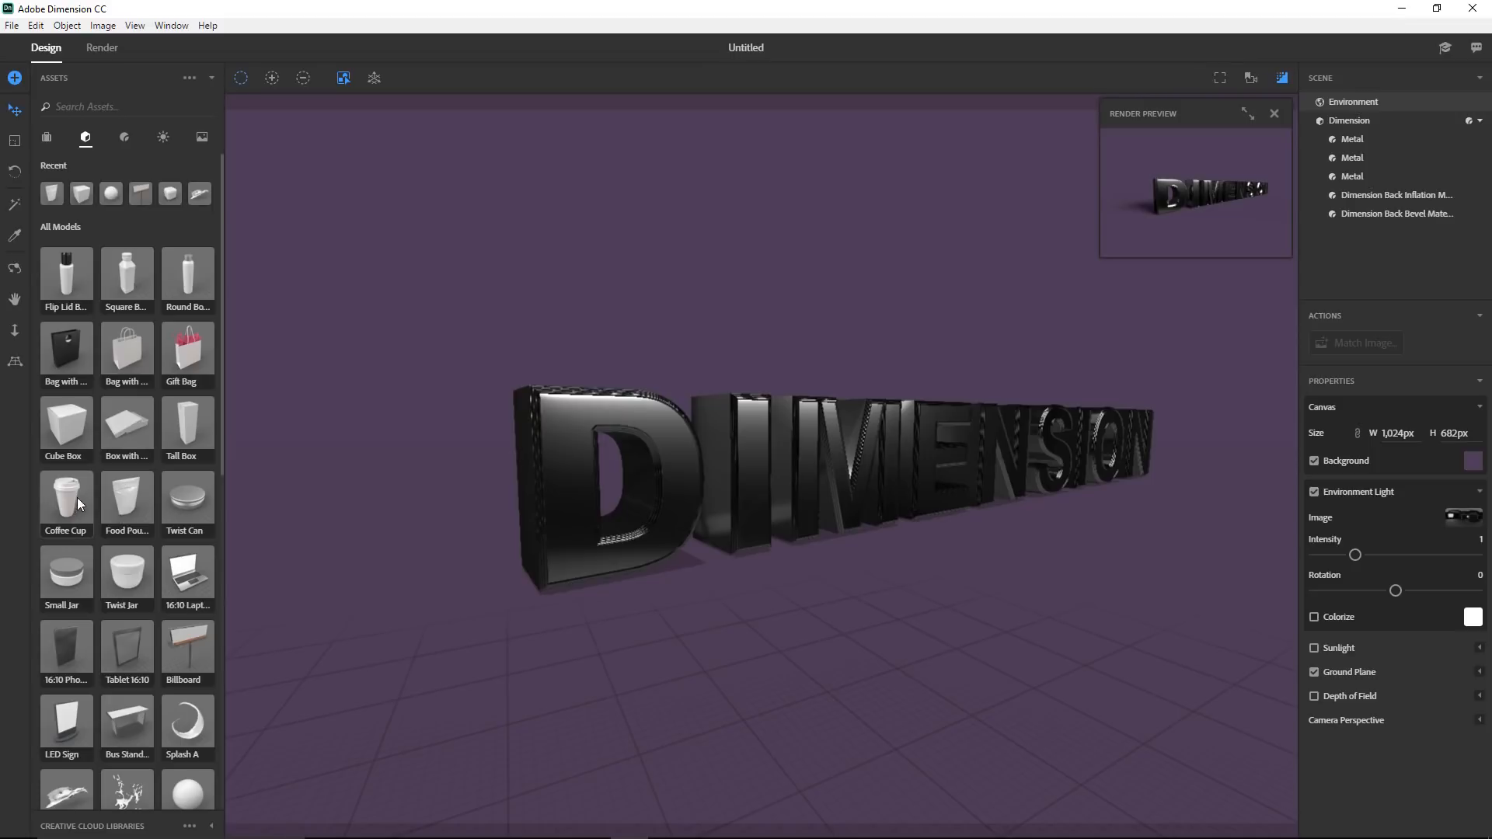
drag(70, 505, 418, 603)
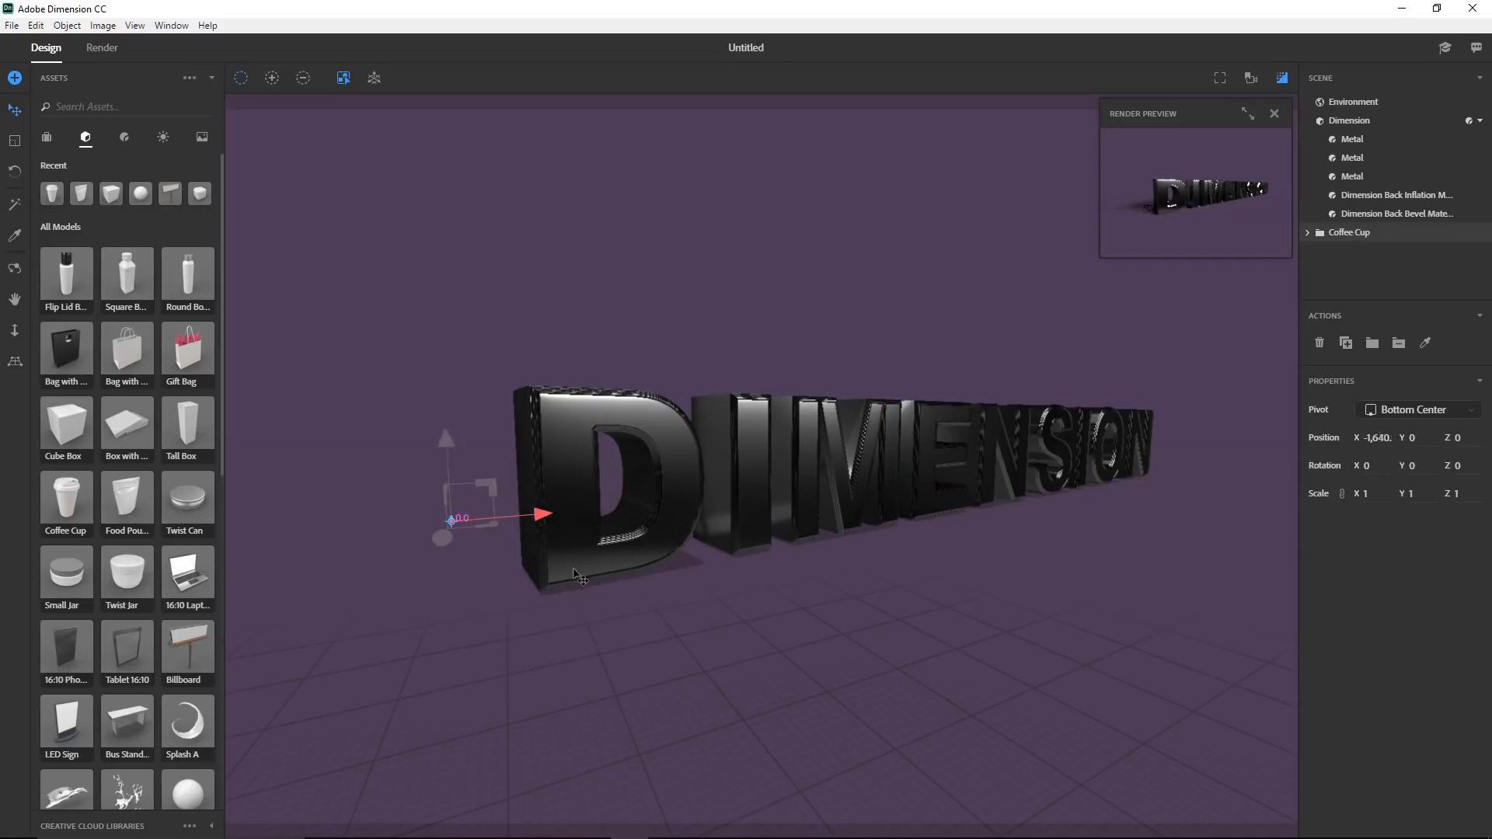
drag(458, 519, 402, 643)
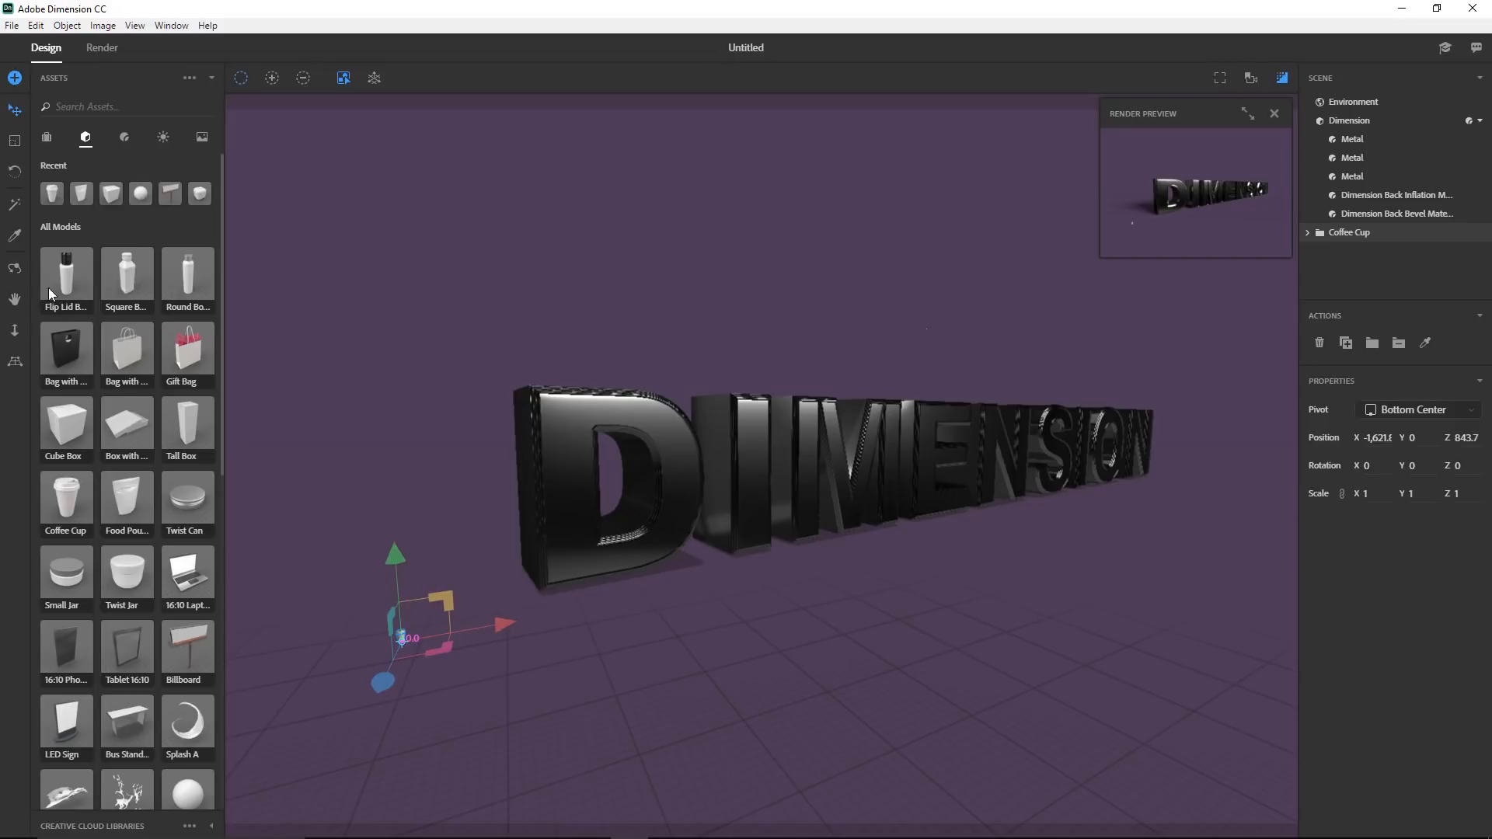
- Scale the Coffee Cup up uniformly to about 11 and stretch its X scale to about 24.2
click(14, 140)
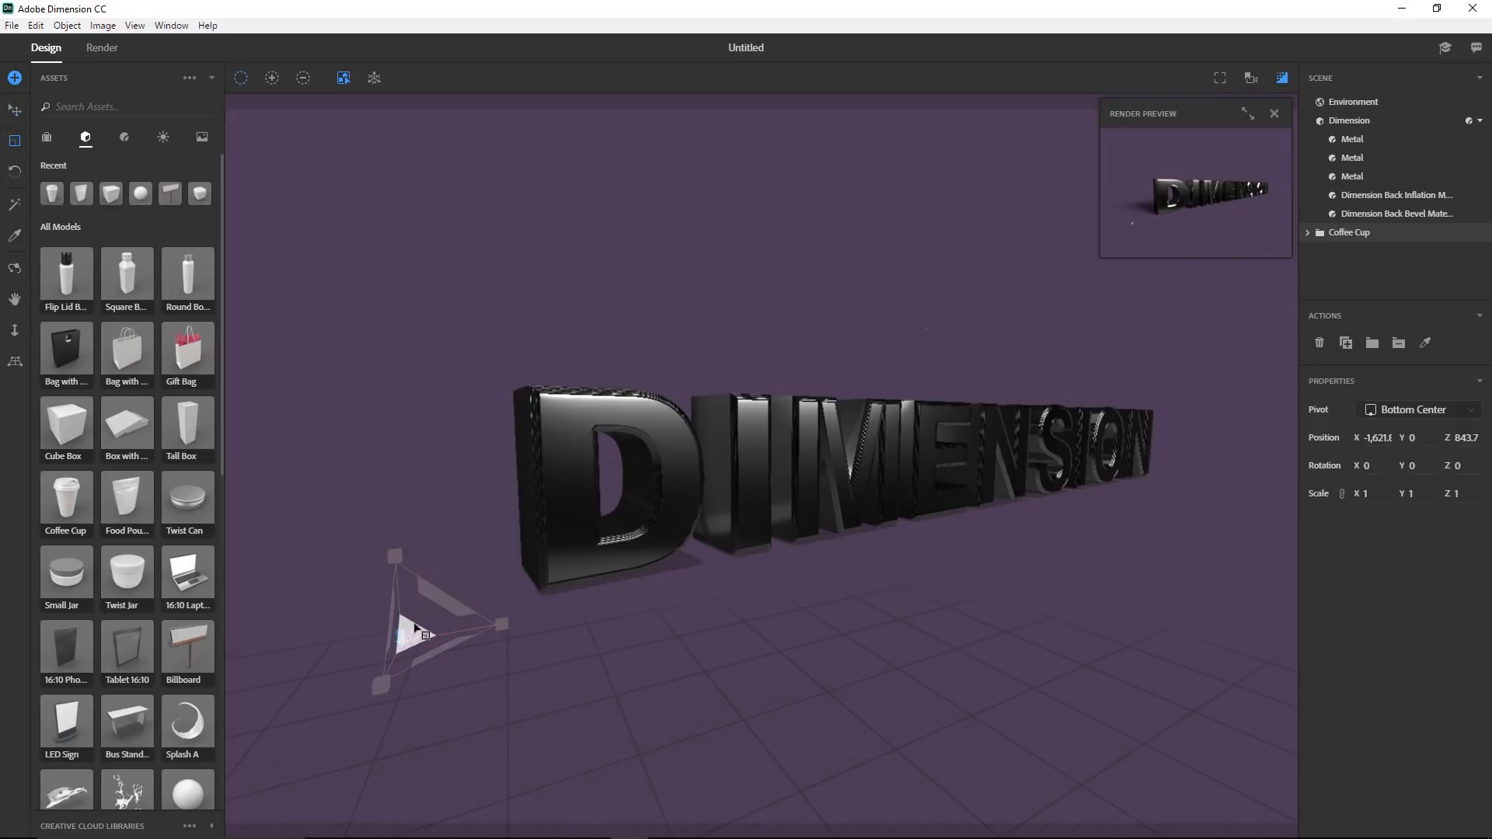
drag(416, 629, 1089, 67)
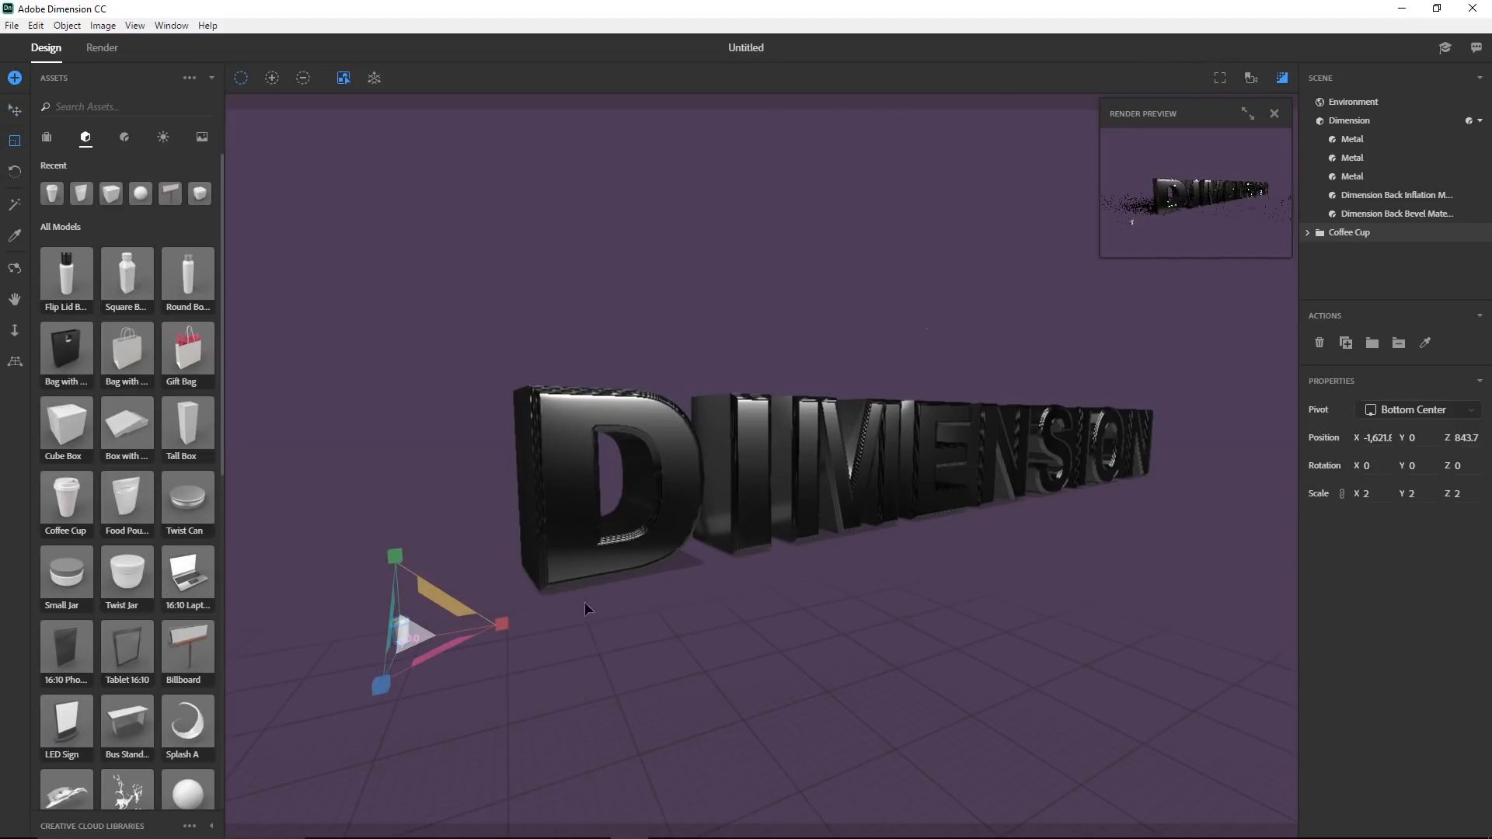
drag(417, 637, 1397, 333)
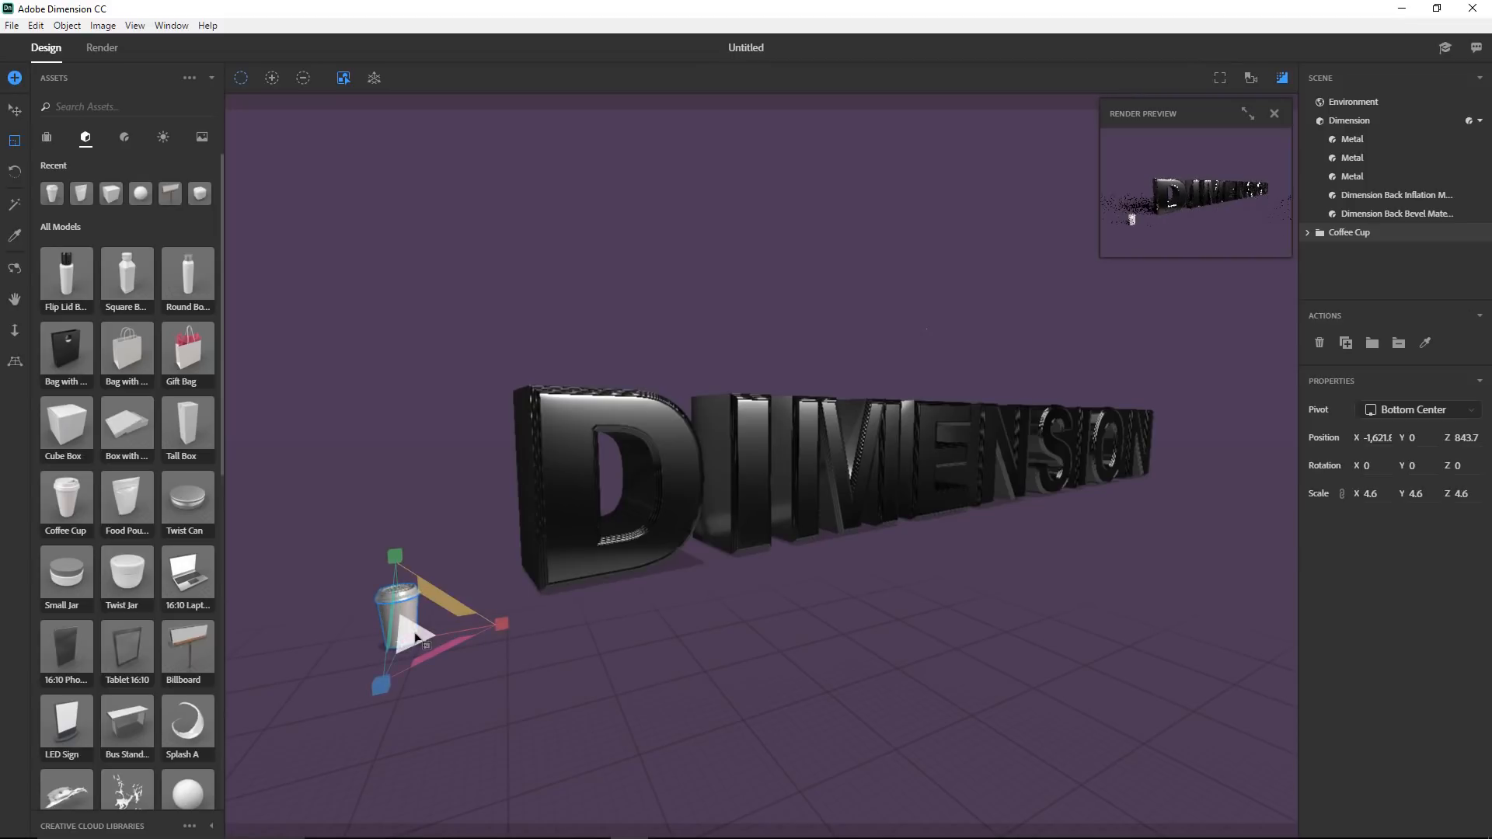
drag(411, 633, 1076, 541)
drag(1357, 494, 1444, 493)
- Set the Coffee Cup's scale to 50 on X, Y and Z
click(1372, 492)
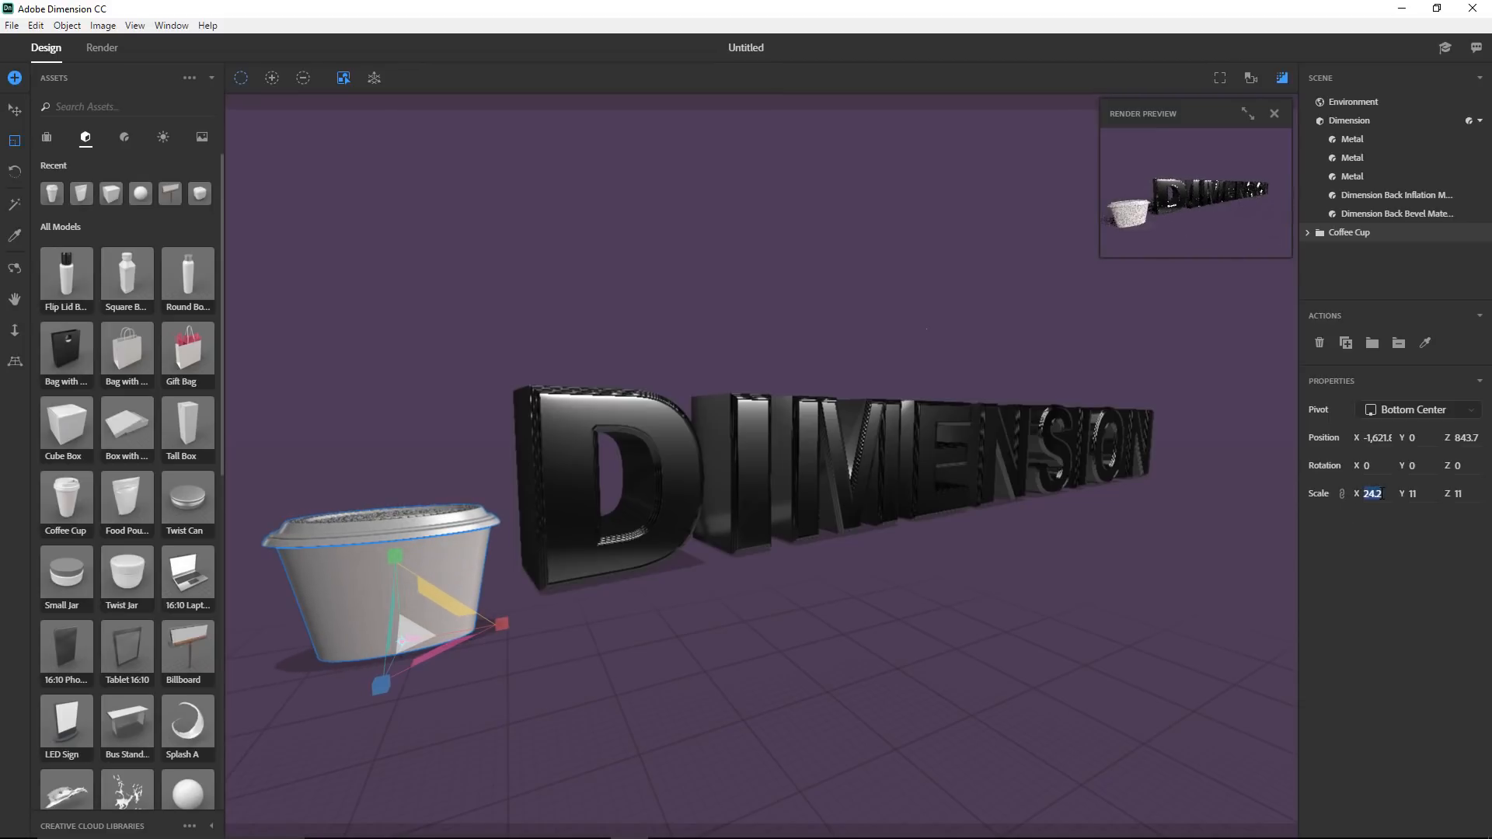
text(50)
key(Tab)
text(50)
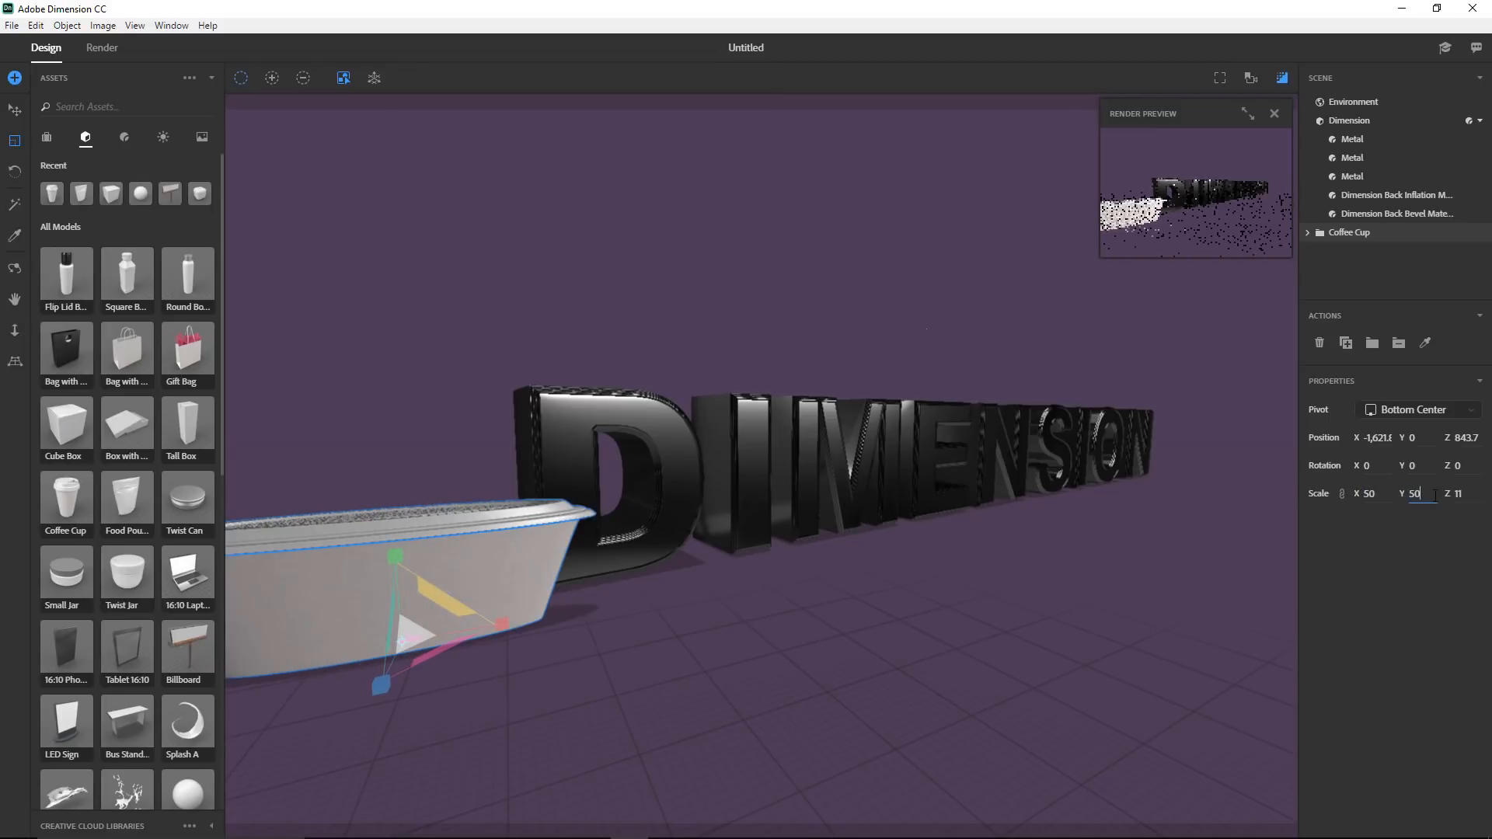
click(1456, 495)
text(50)
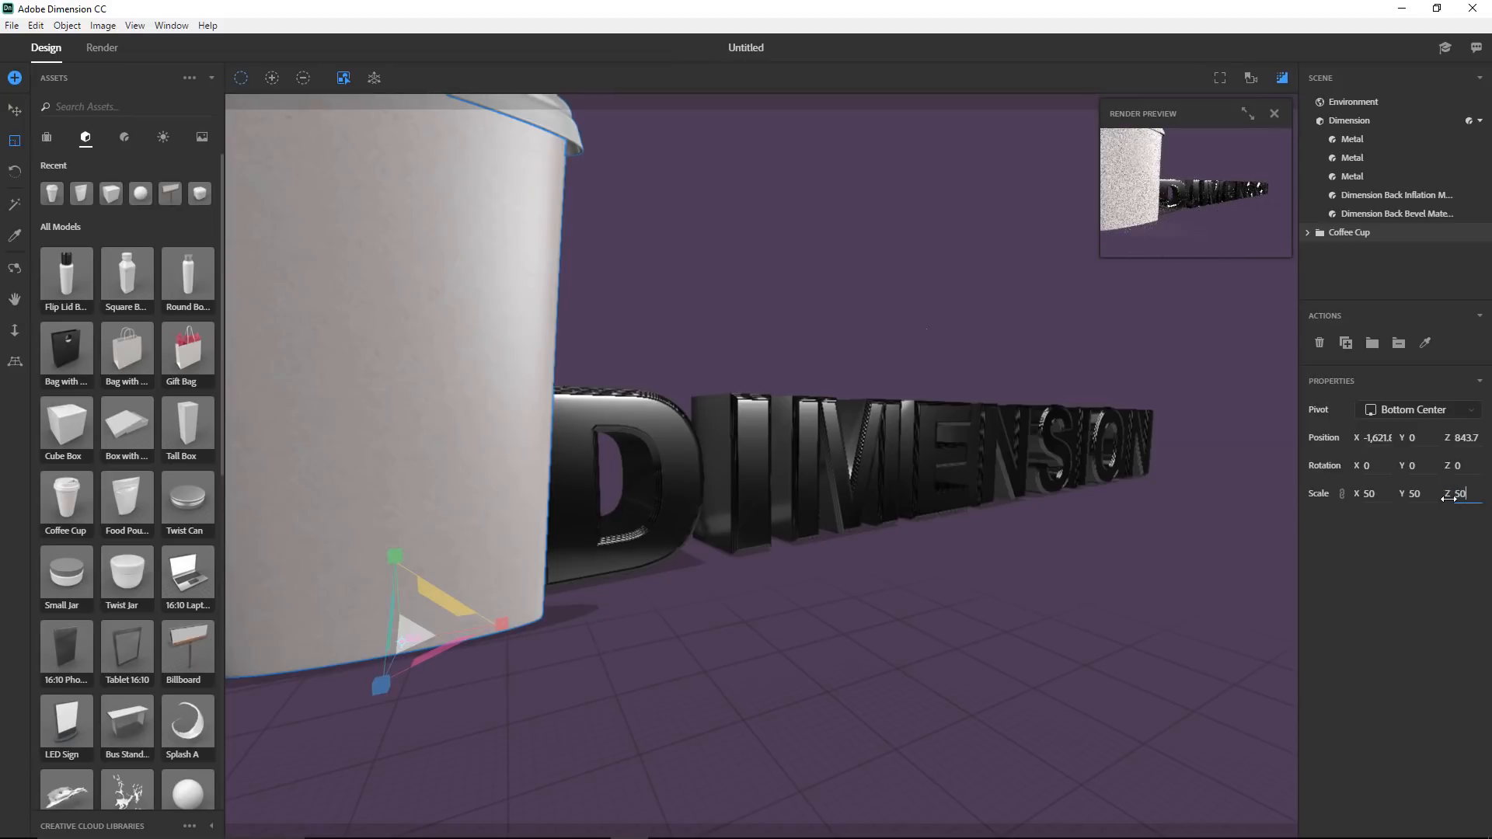
- Set the Coffee Cup's scale to 25 on all three axes
click(1372, 494)
text(25)
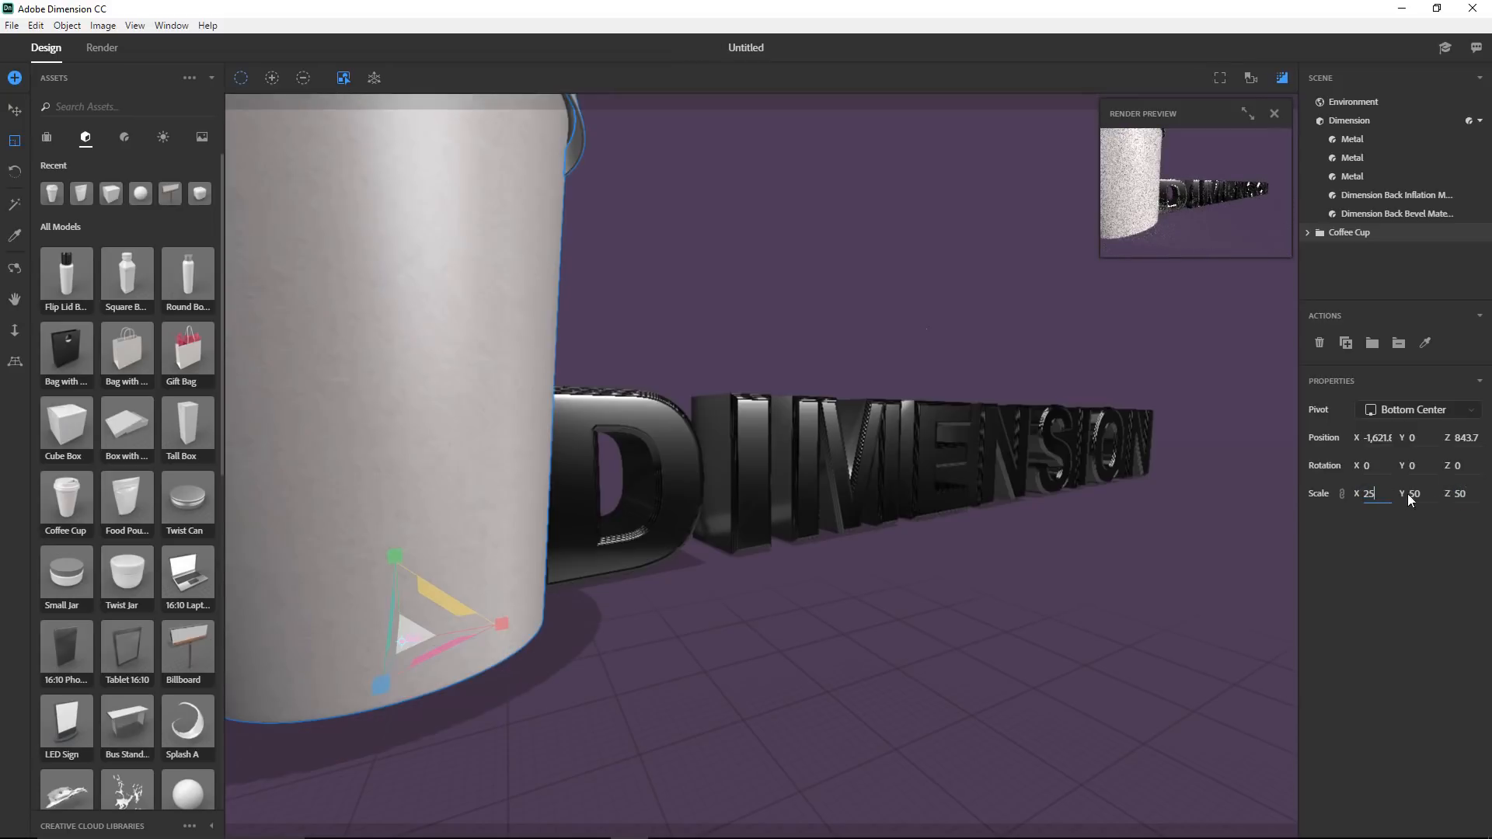
click(1423, 497)
text(25)
click(1447, 495)
text(25)
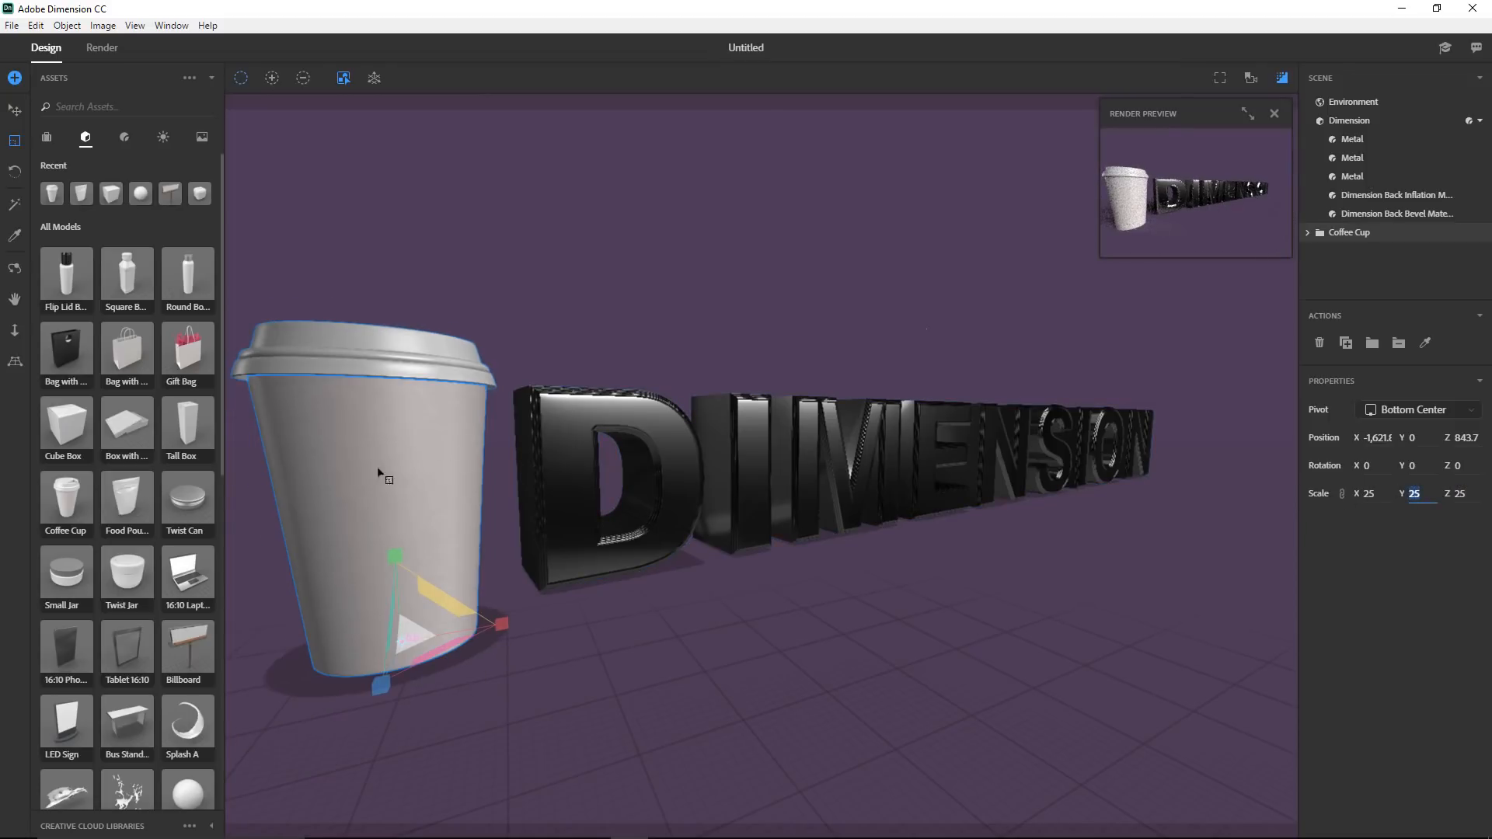
- Move the Coffee Cup back and away from the letter D, to about X -1,762 and Z -532
click(19, 113)
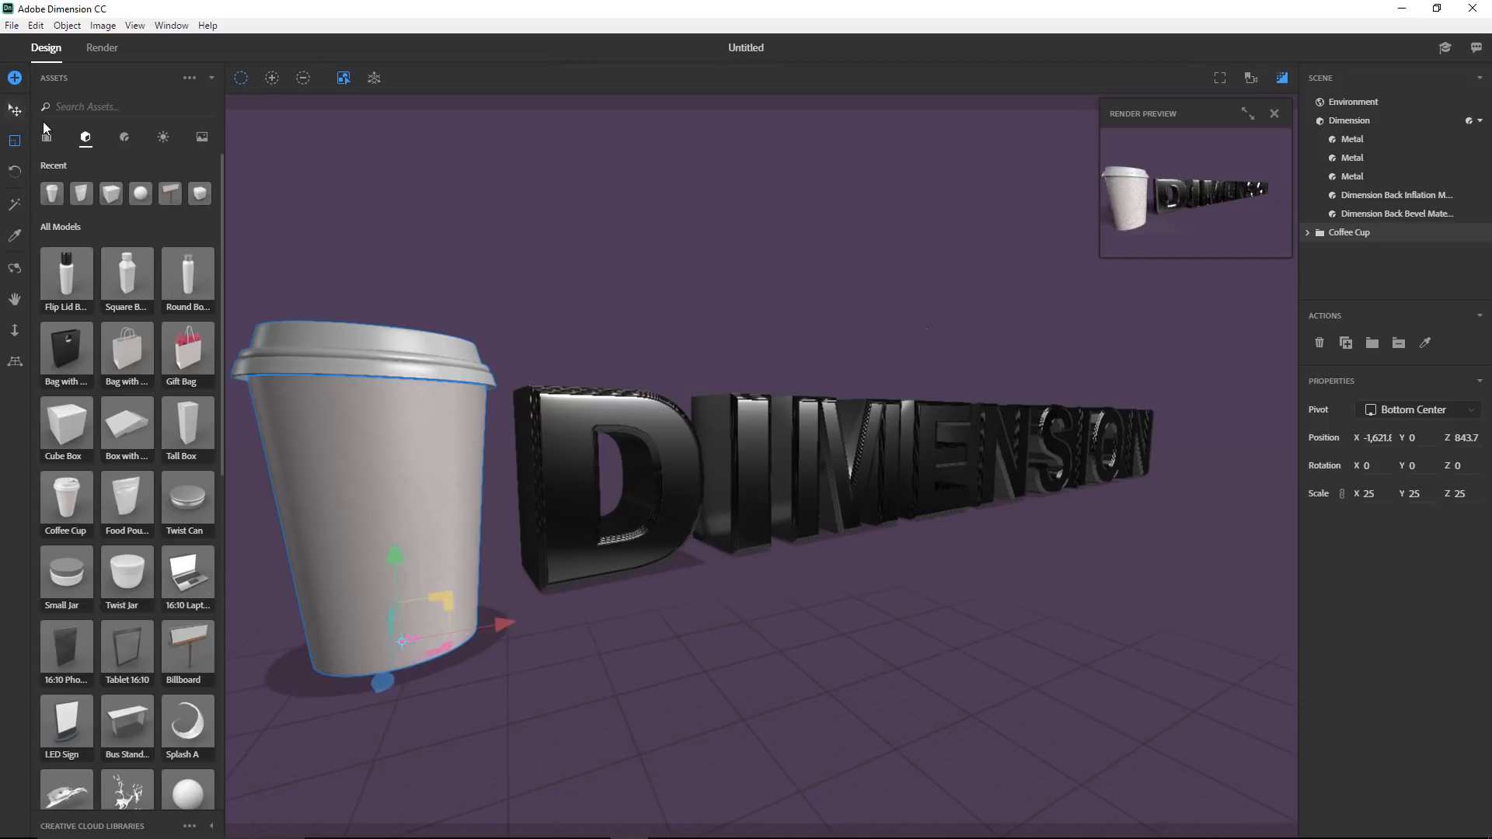
drag(379, 682, 439, 496)
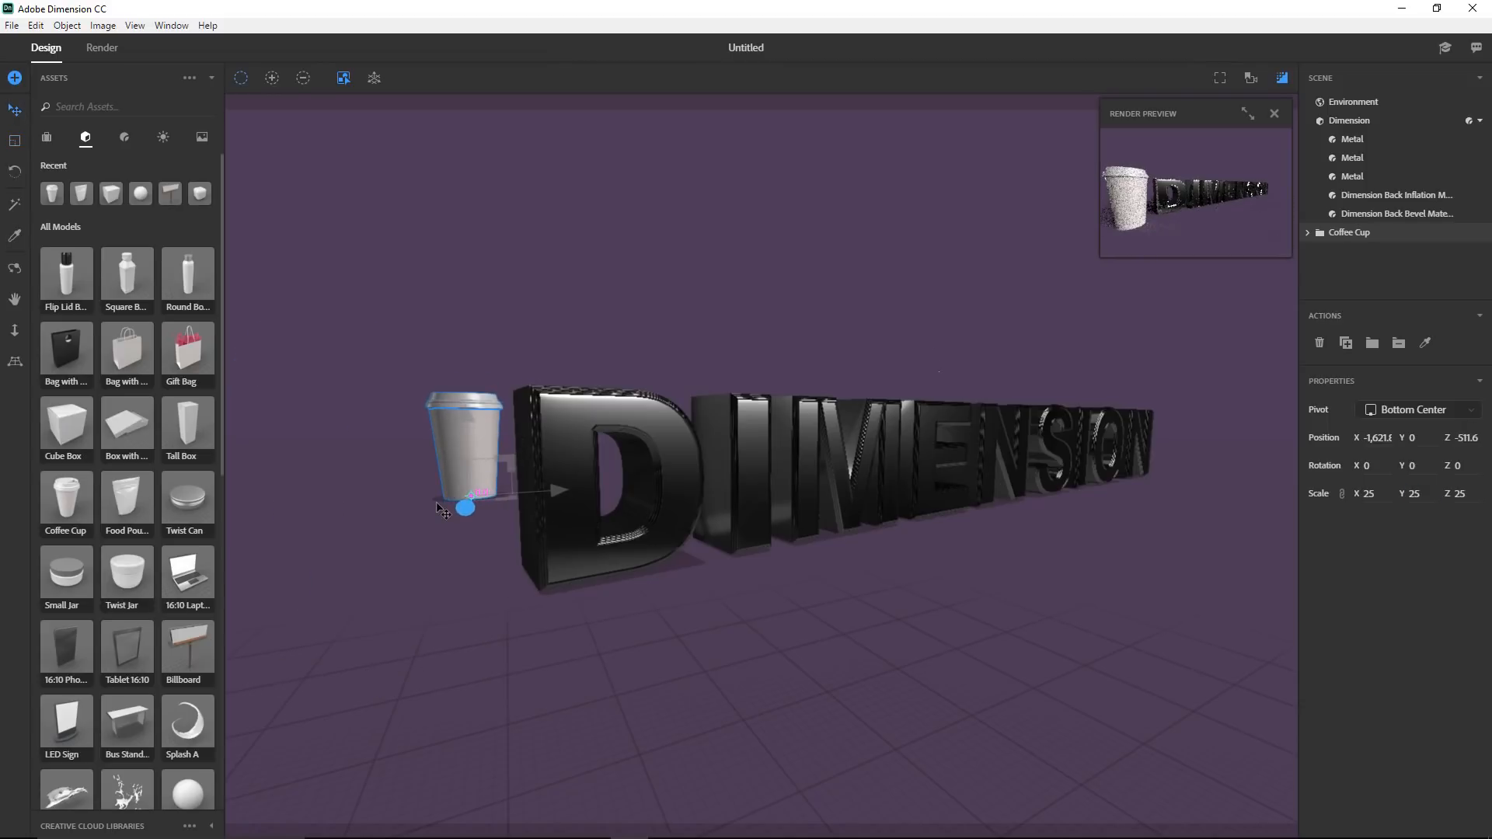
drag(553, 498, 498, 501)
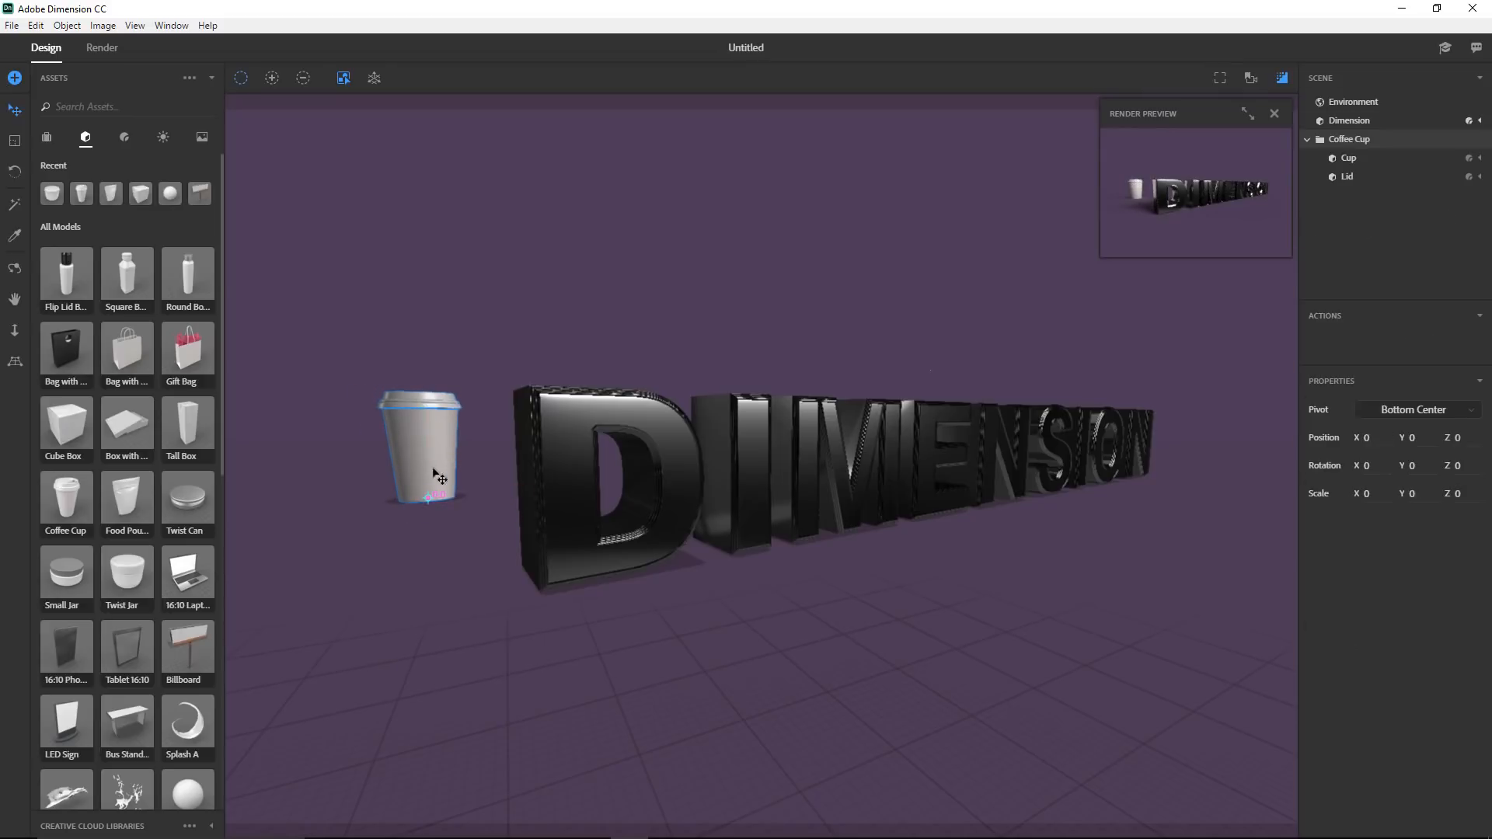
- Duplicate the Coffee Cup group and move the copy close to the camera, to about X -1,114 and Z 1,298
click(430, 468)
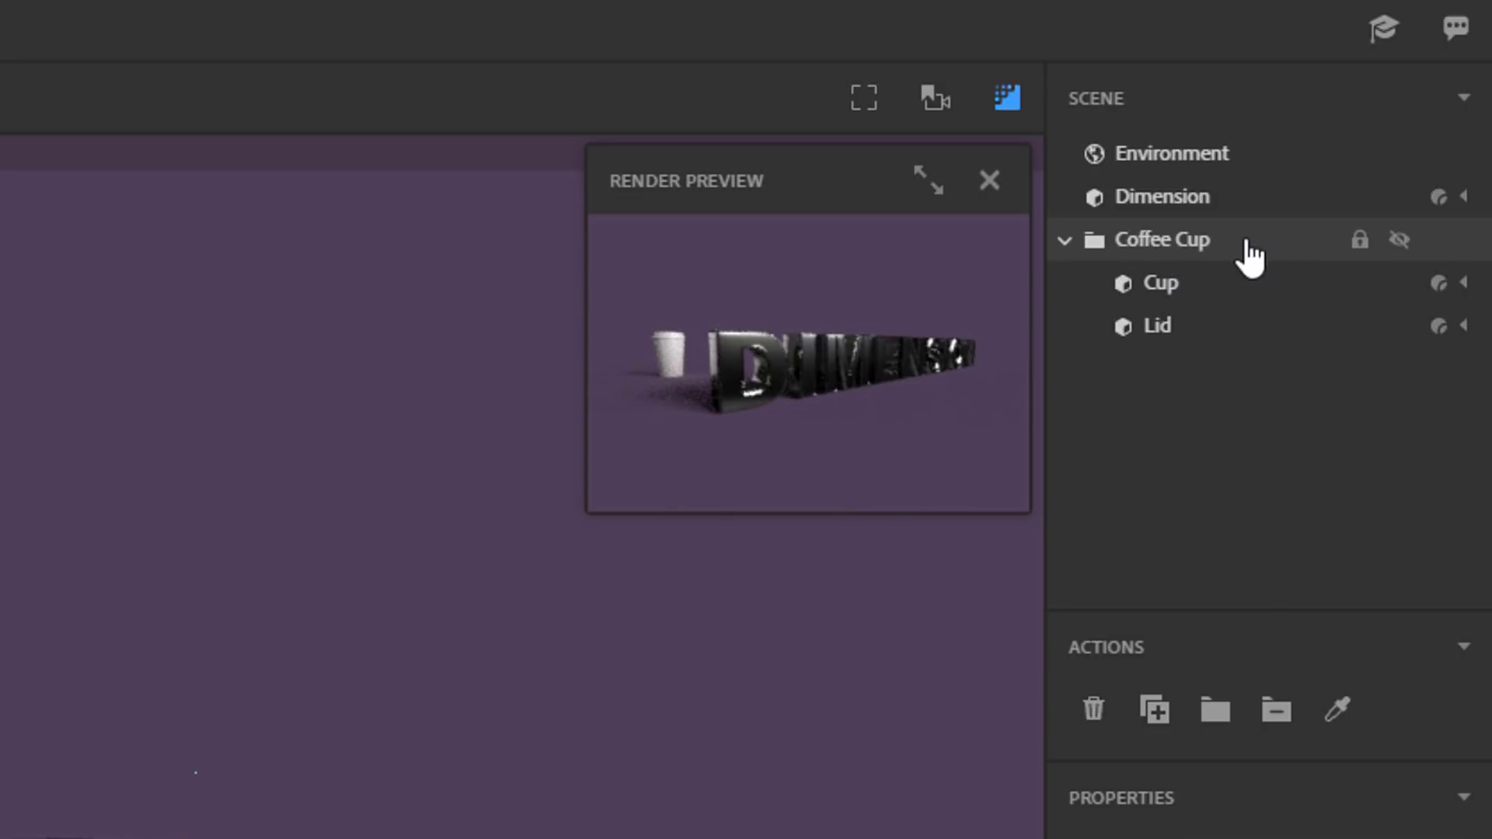
click(1066, 241)
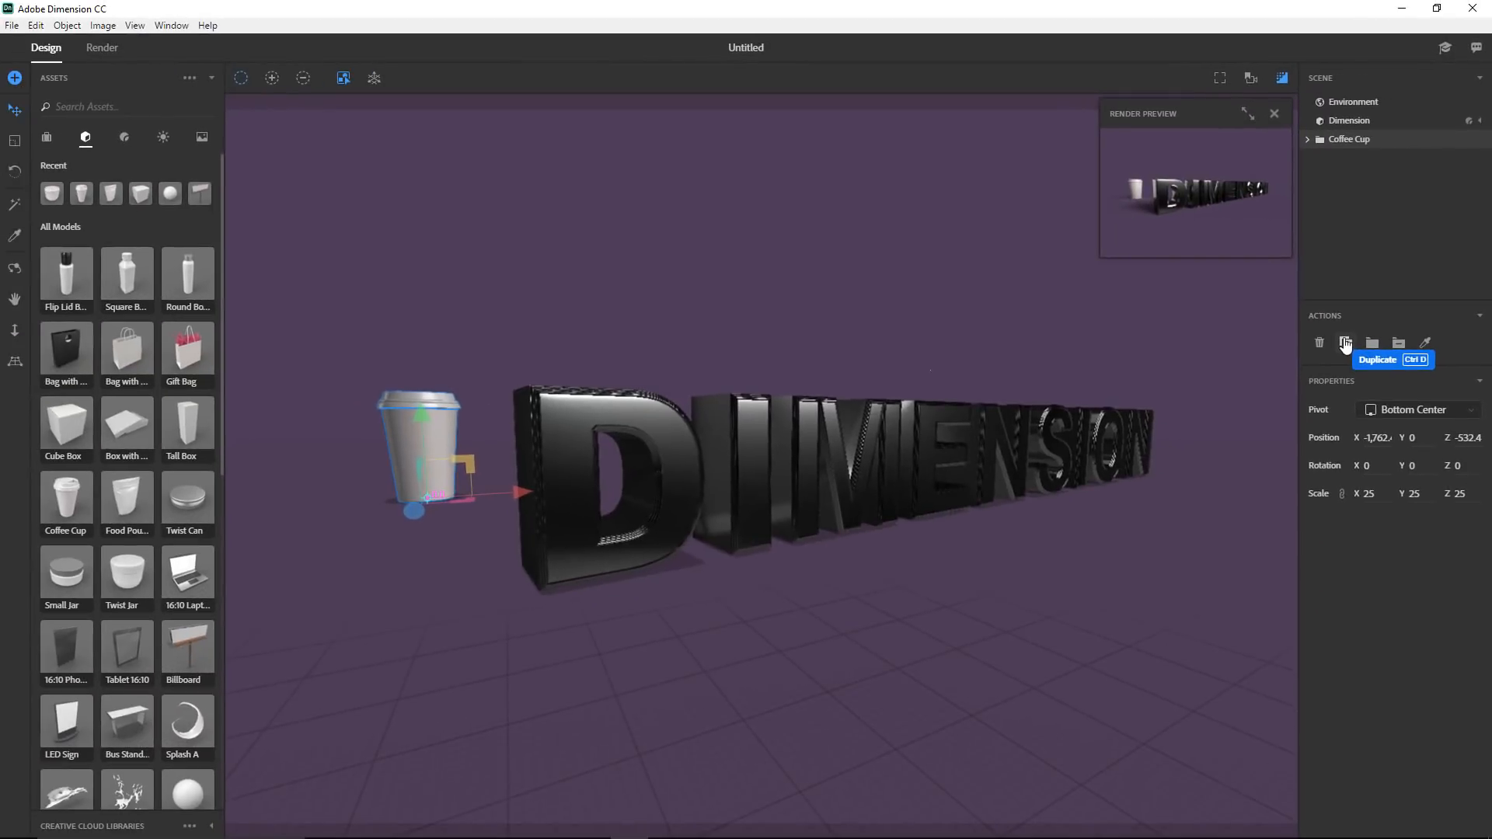
click(1345, 342)
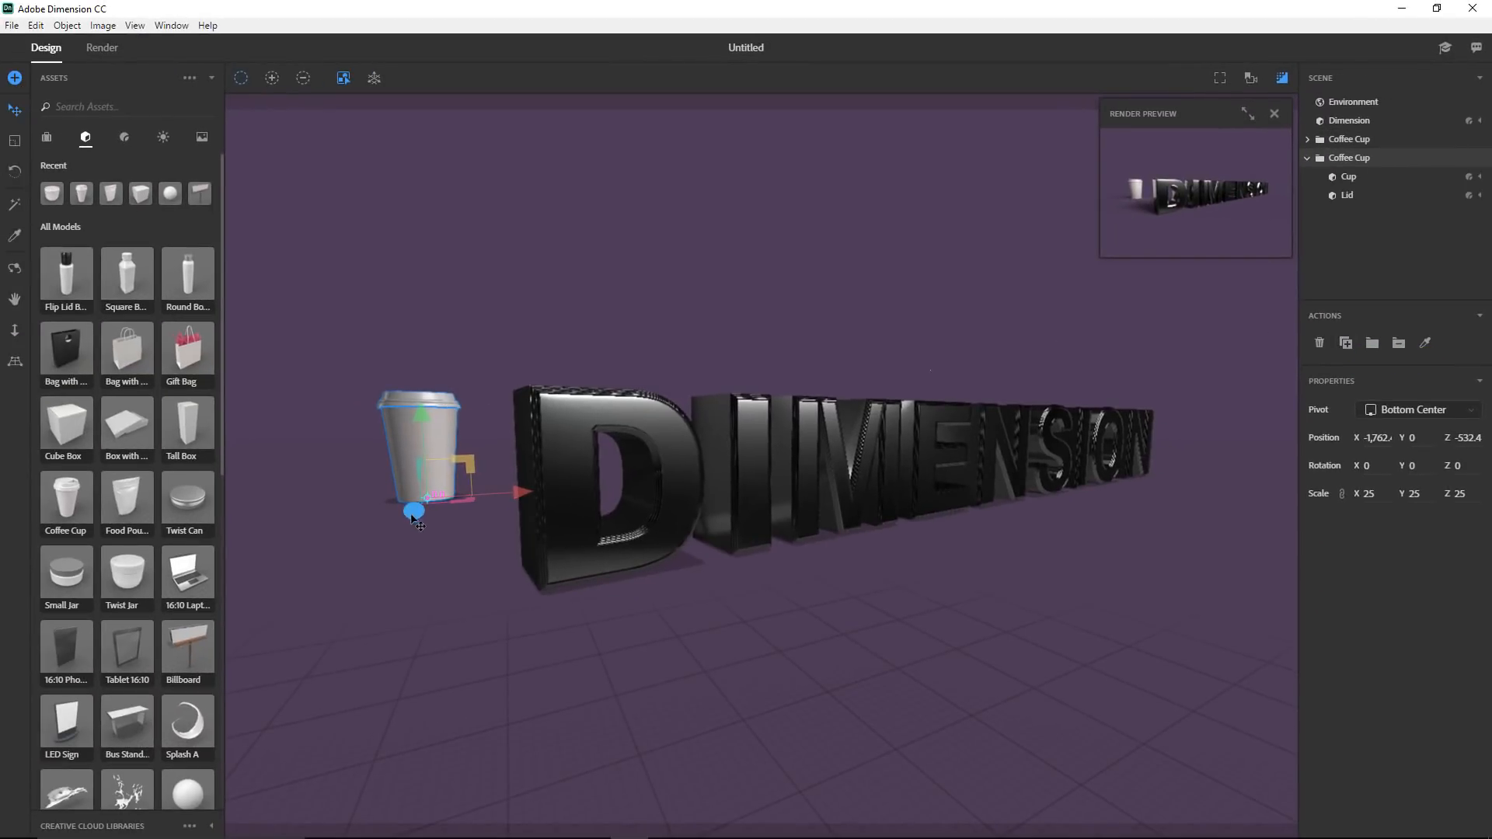
drag(414, 513, 1044, 773)
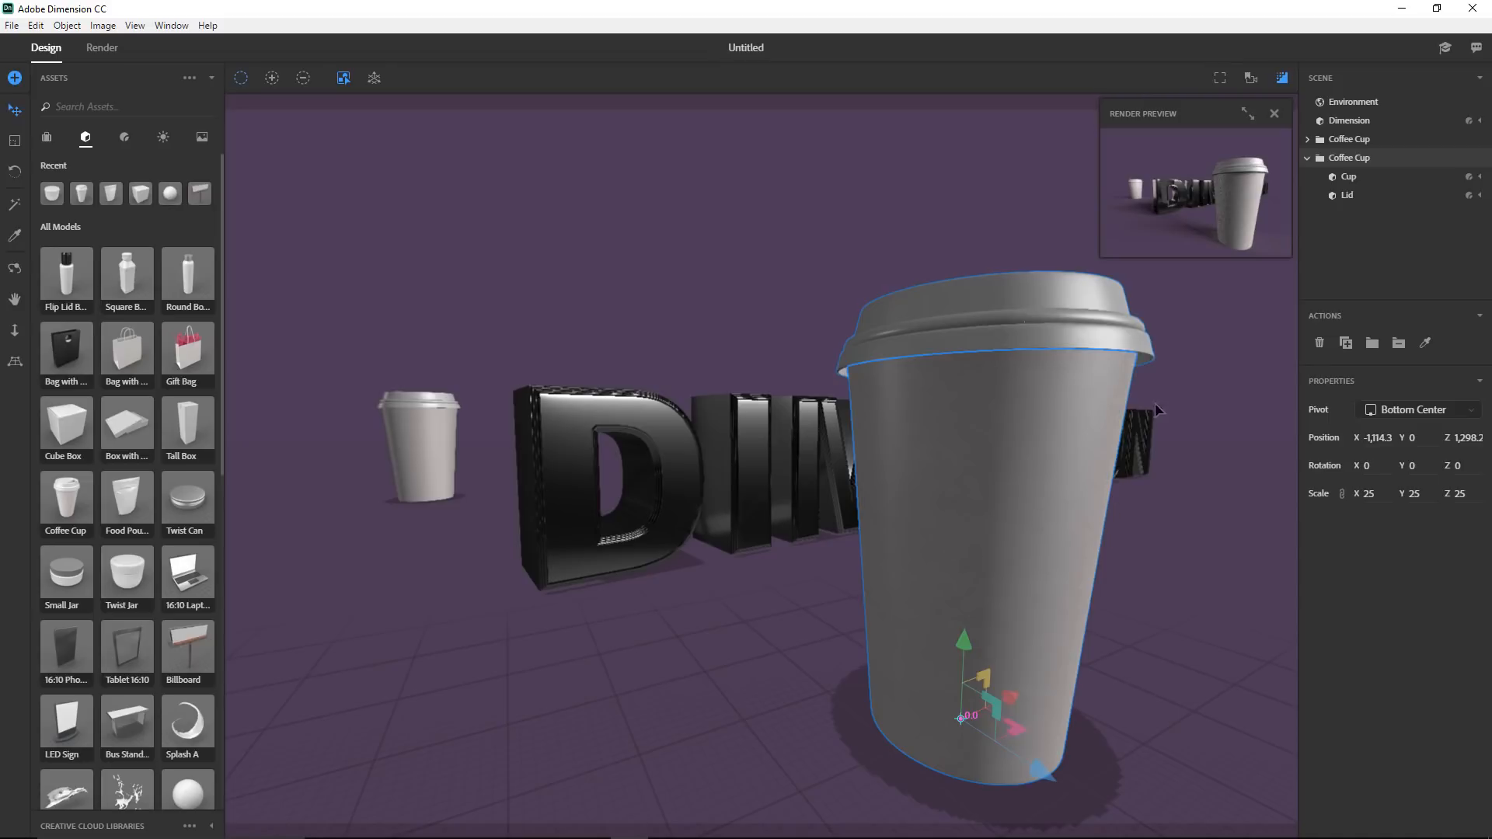
- Enable depth of field for the environment and set its focus point on the letter D
click(1356, 115)
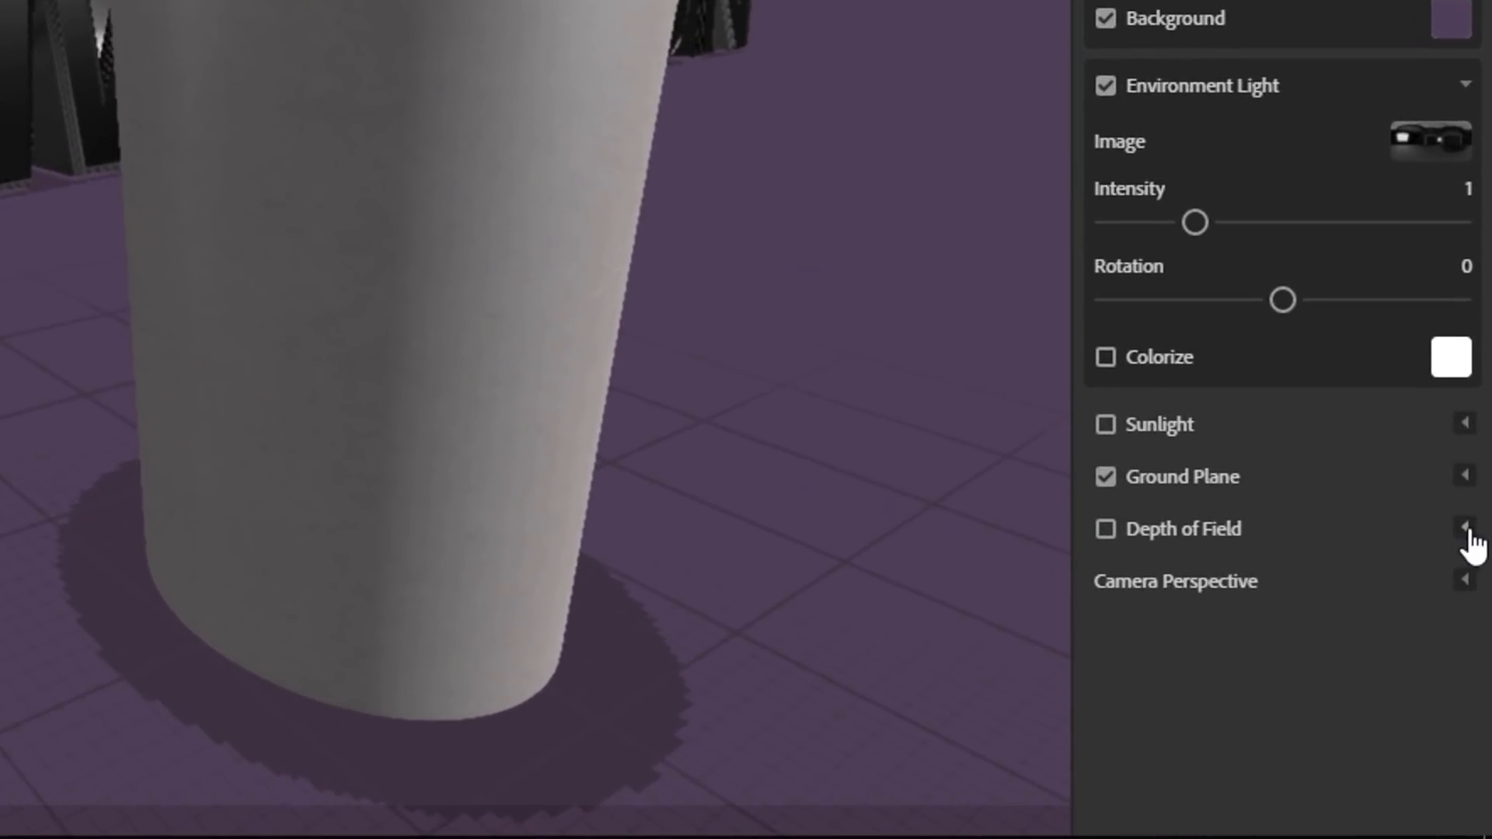
click(1479, 696)
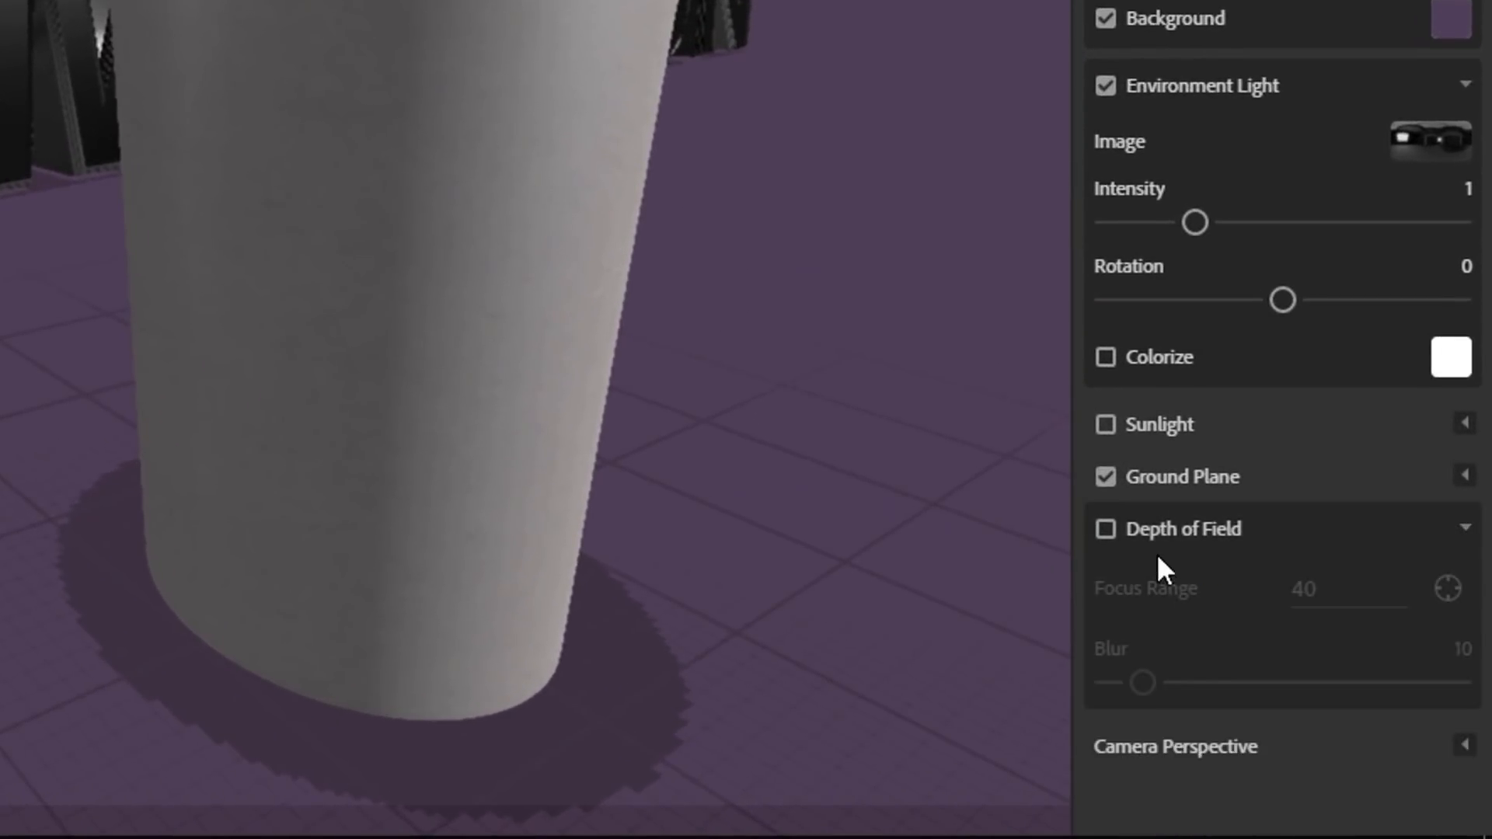
click(1105, 530)
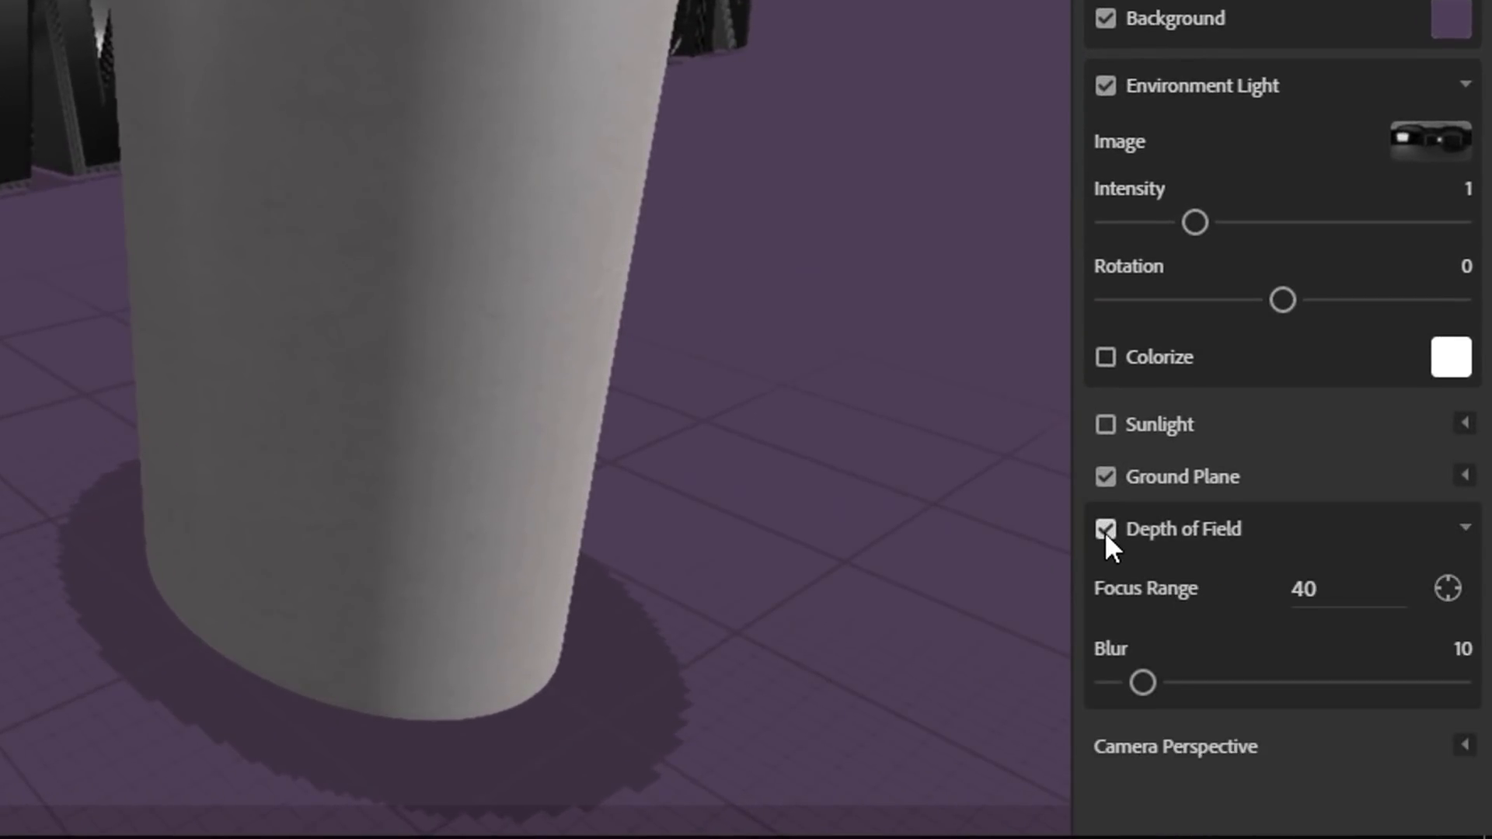
click(1448, 589)
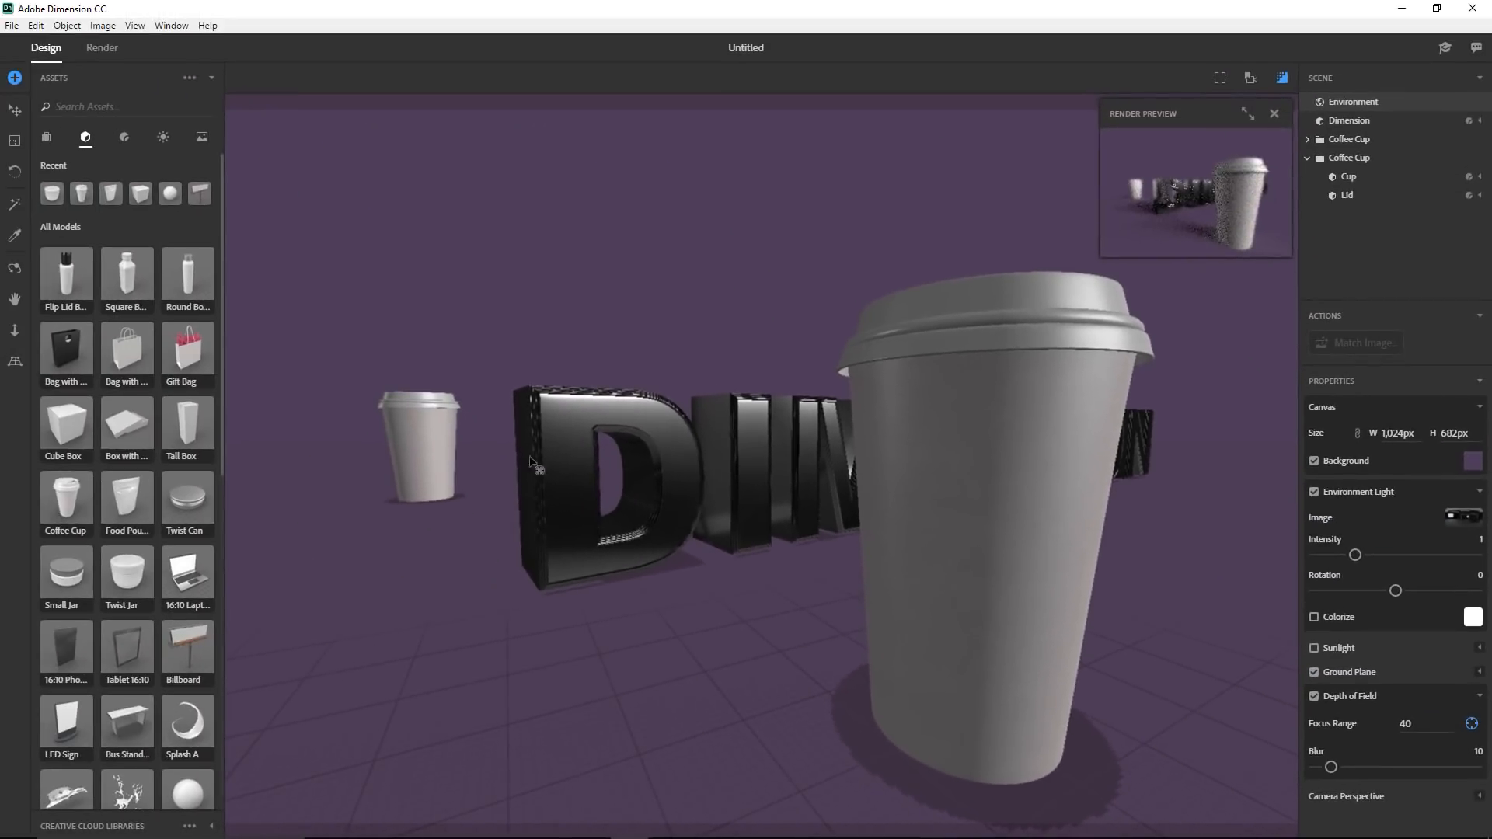
click(559, 465)
- Raise the depth of field blur to 100 and set the focus point again on the D's lower front face
drag(1331, 767, 1482, 767)
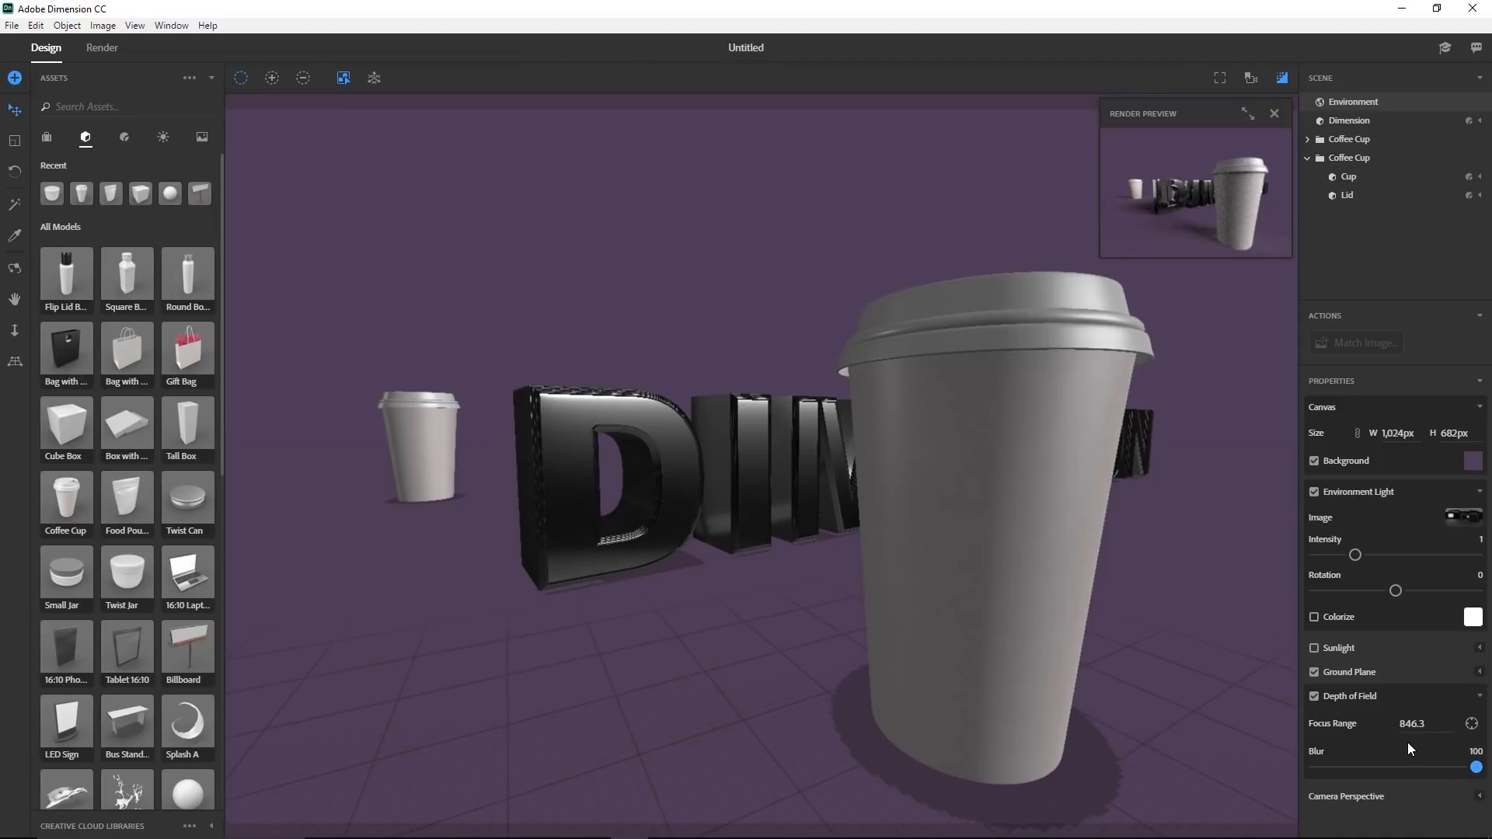
click(1471, 725)
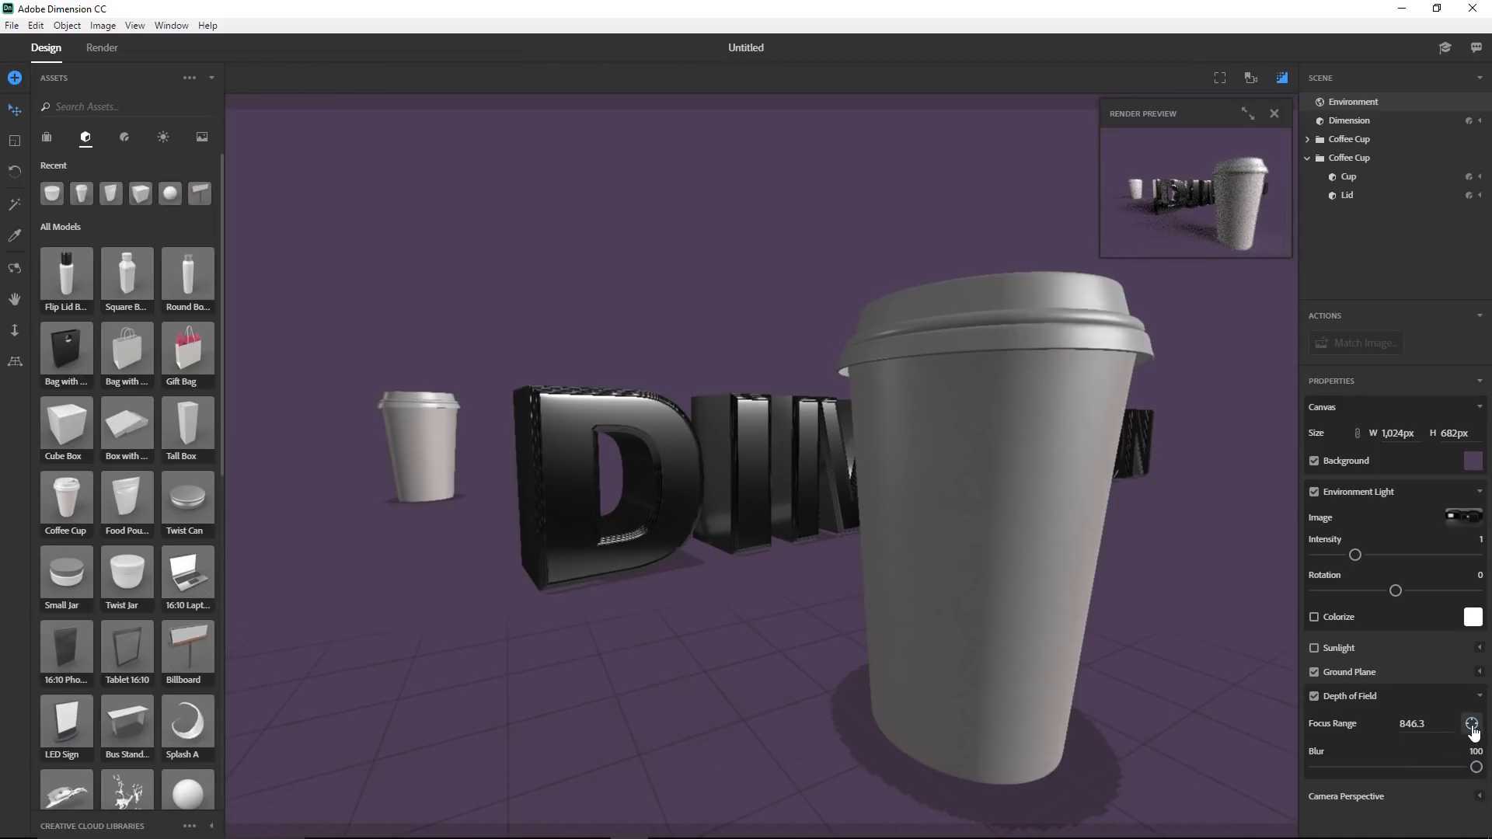
click(573, 530)
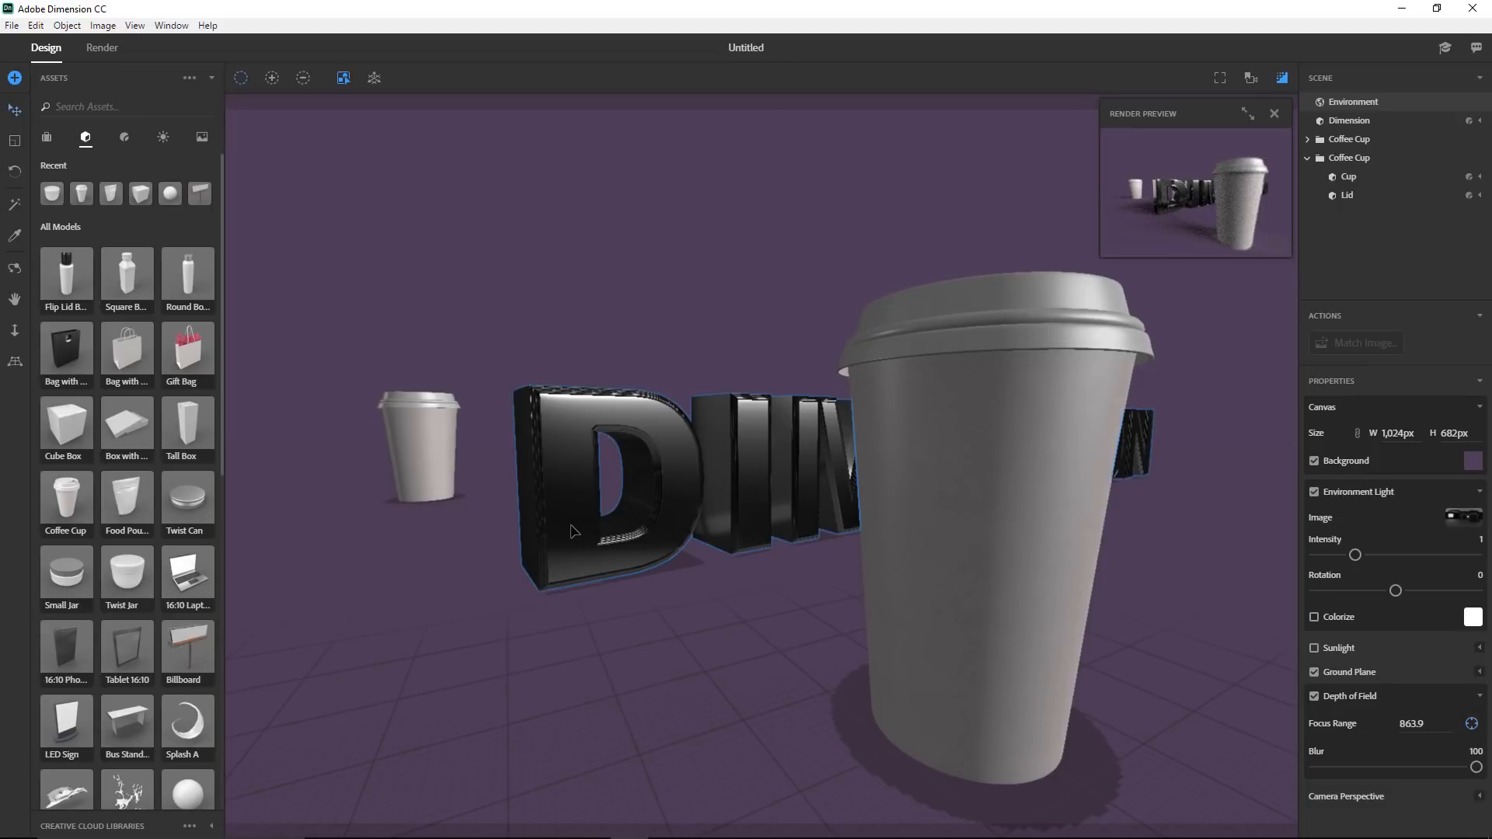
- Check the focus on the letter D in the enlarged render preview, and shrink the preview again
click(1471, 724)
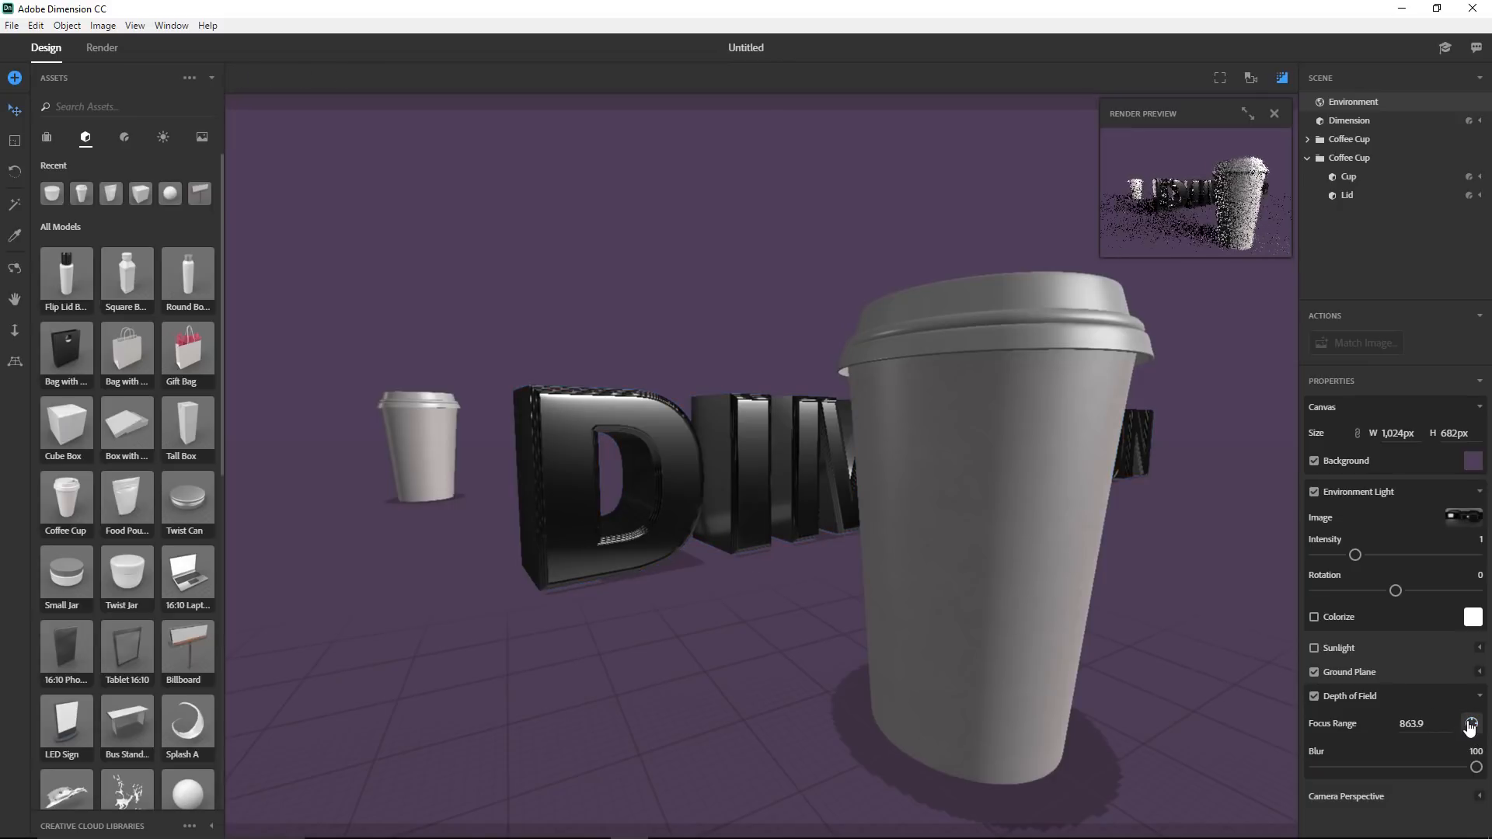
click(1247, 113)
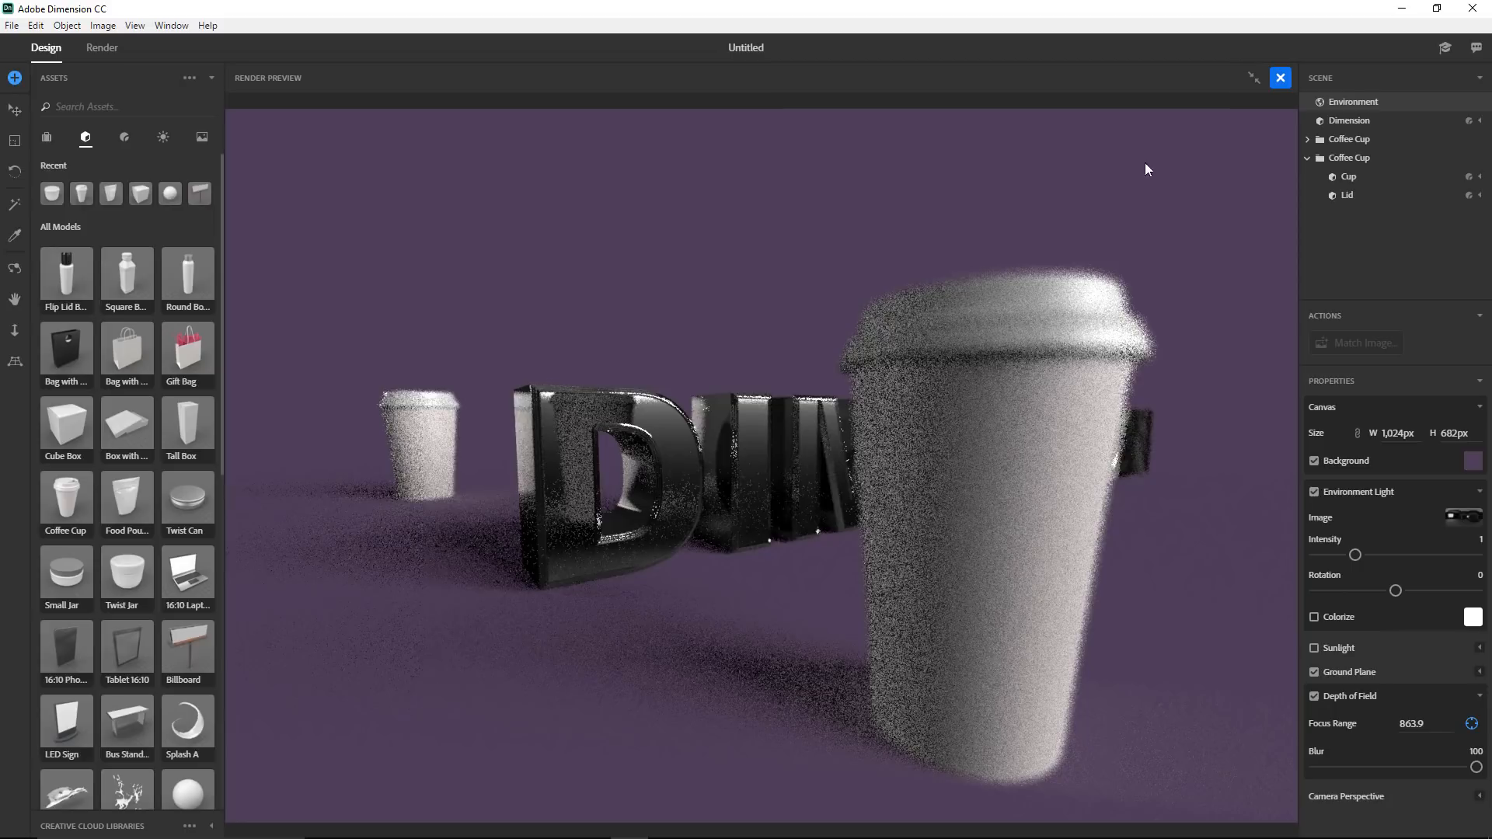
click(1253, 77)
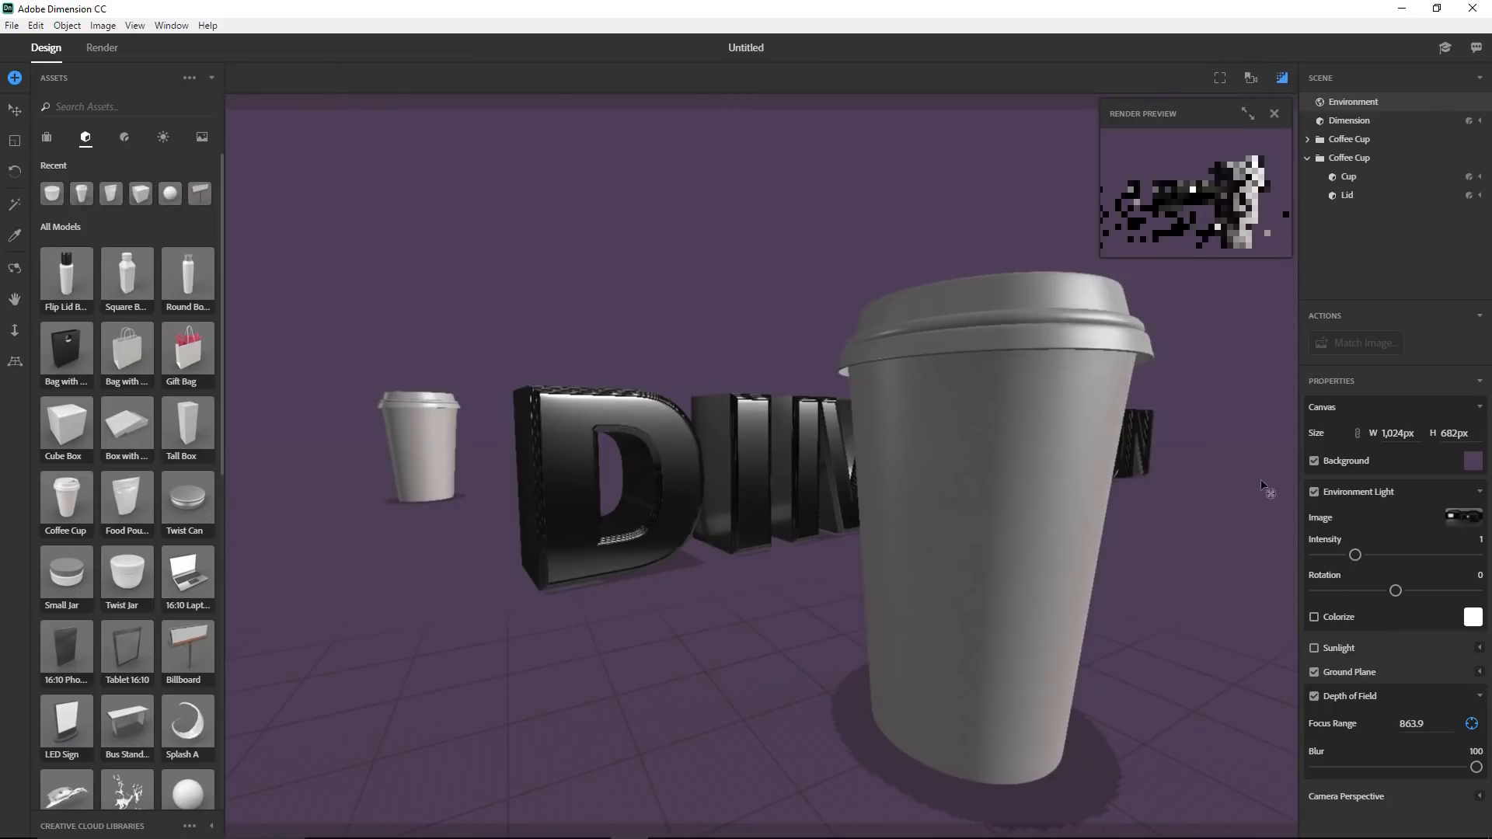
- Set the depth of field focus point on the foreground Coffee Cup and inspect the blur in the enlarged render preview
click(1472, 724)
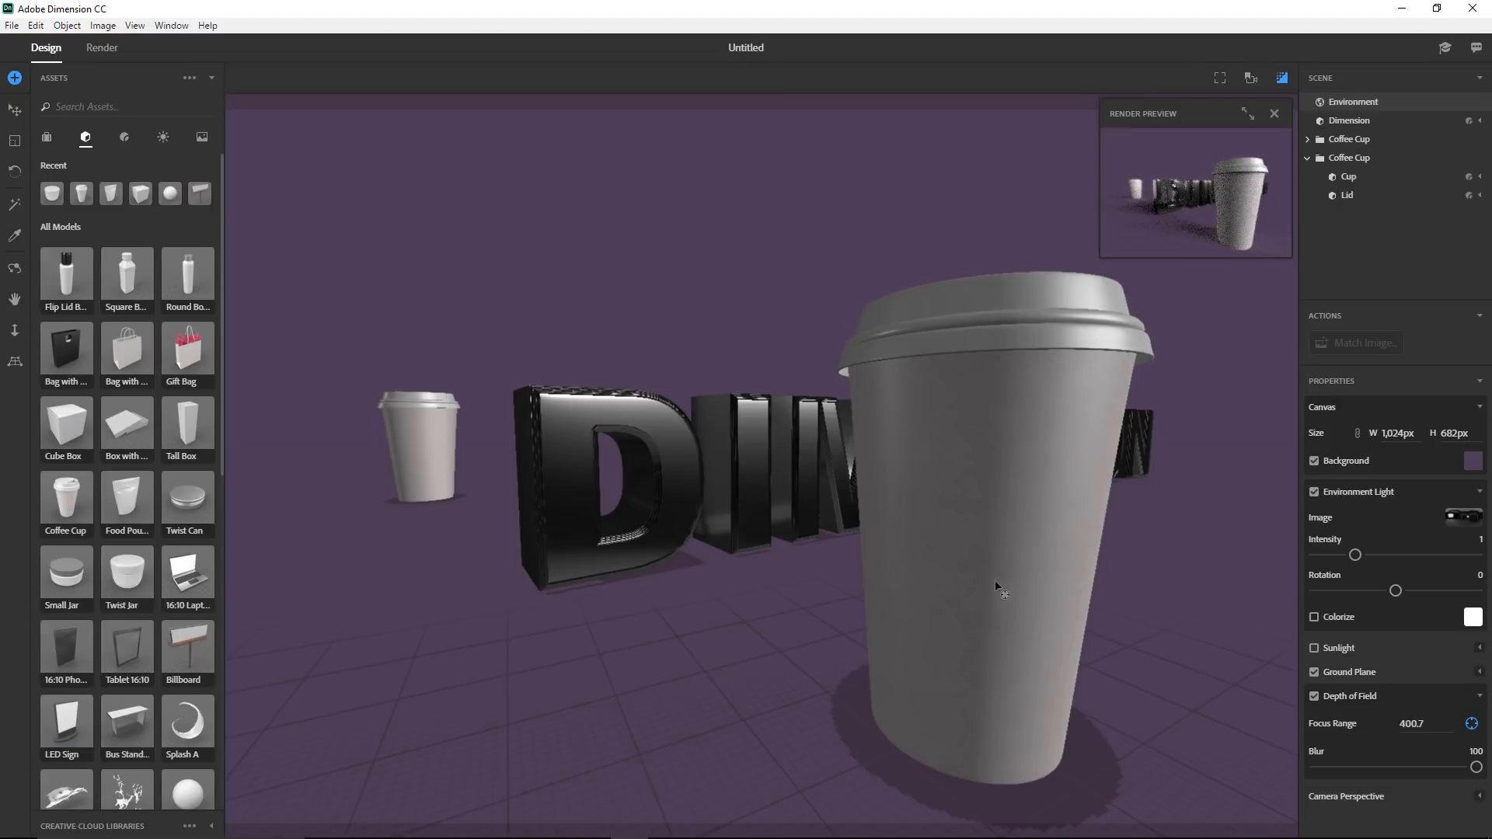
click(1248, 113)
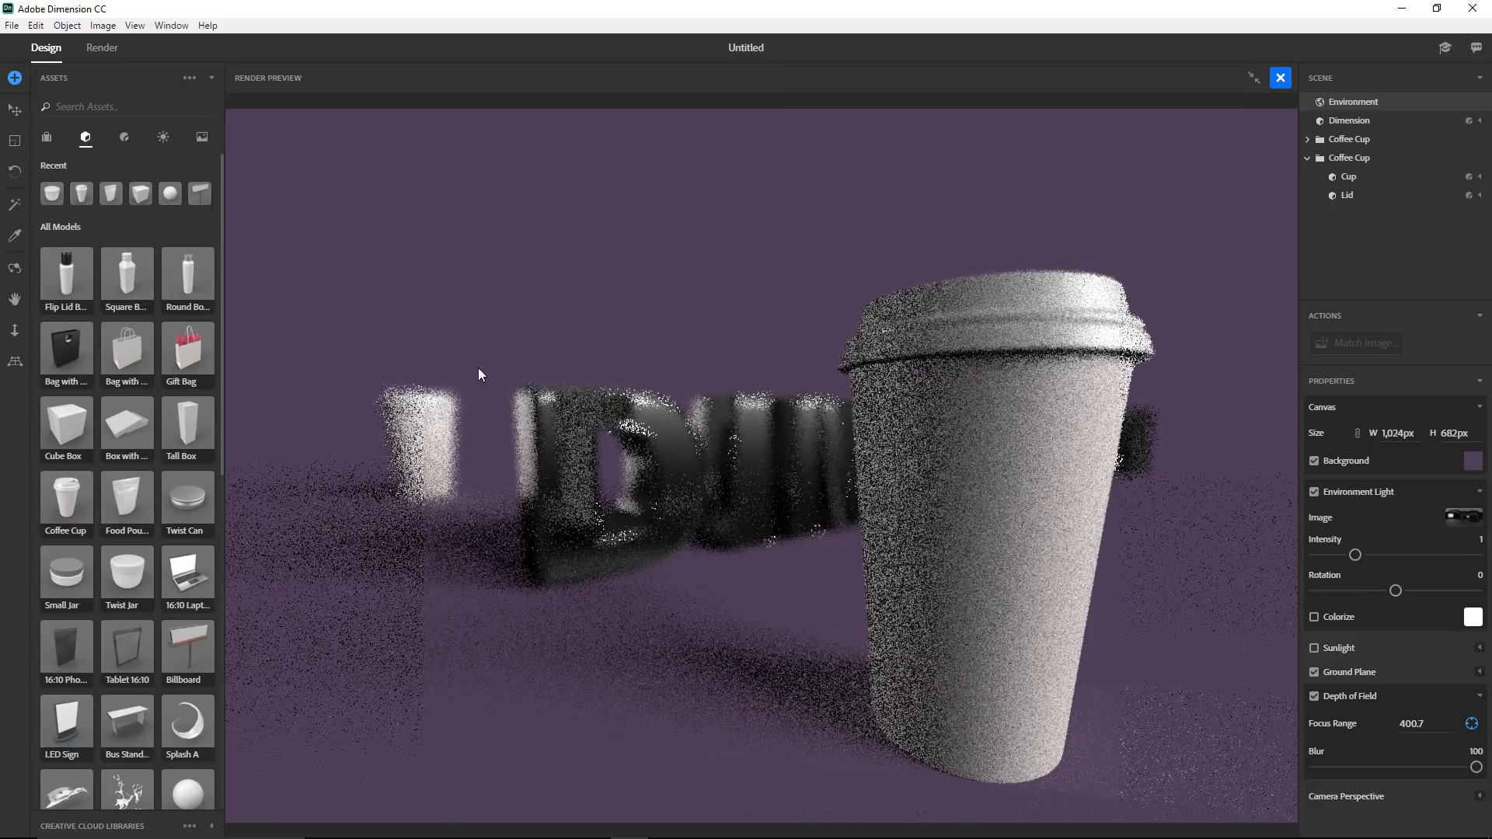
click(1279, 77)
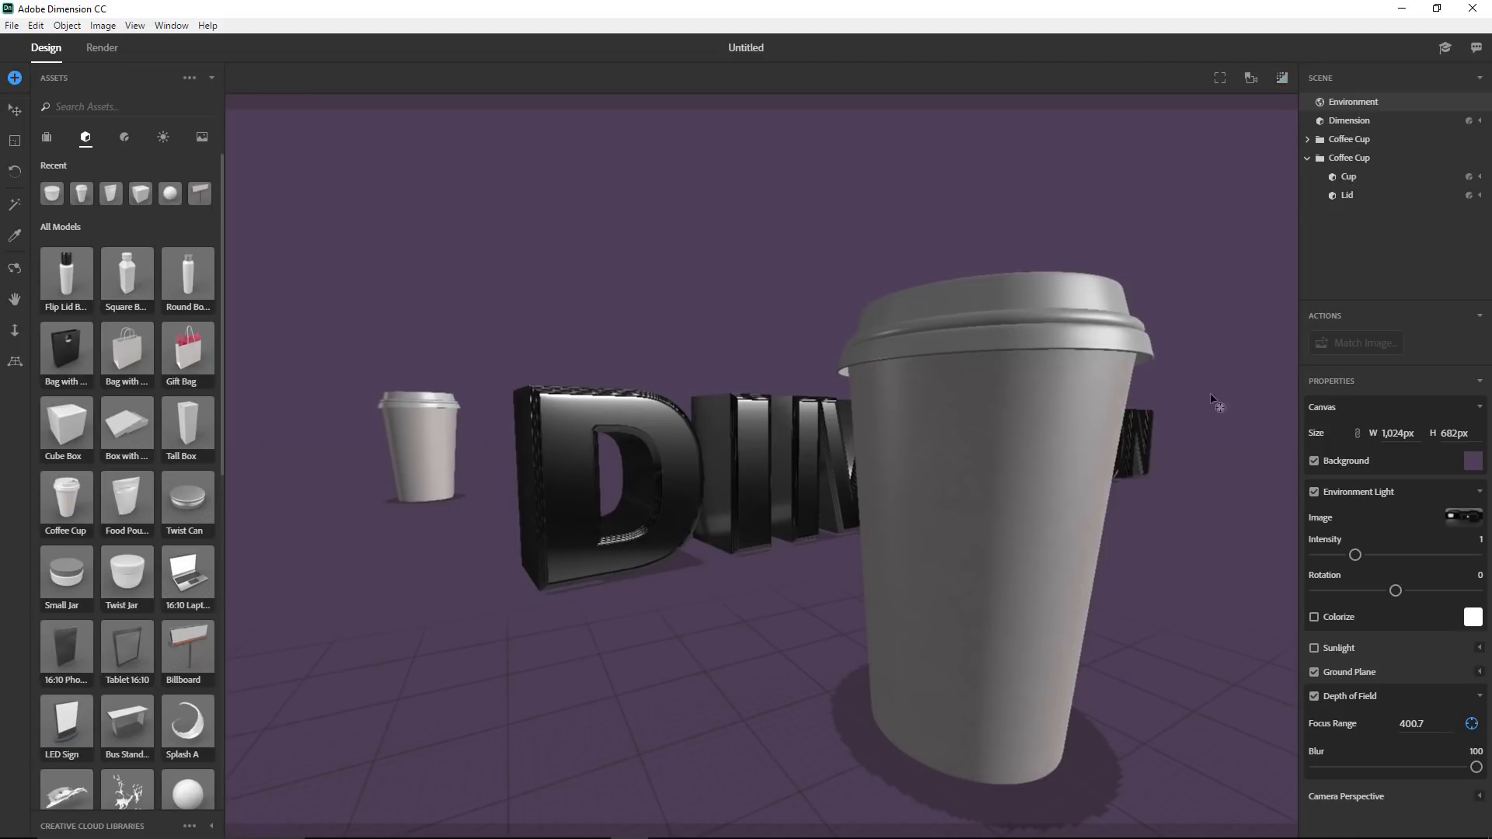
- Set the depth of field focus point on the distant Coffee Cup and inspect the result in the enlarged render preview
click(1472, 725)
click(425, 455)
click(1281, 79)
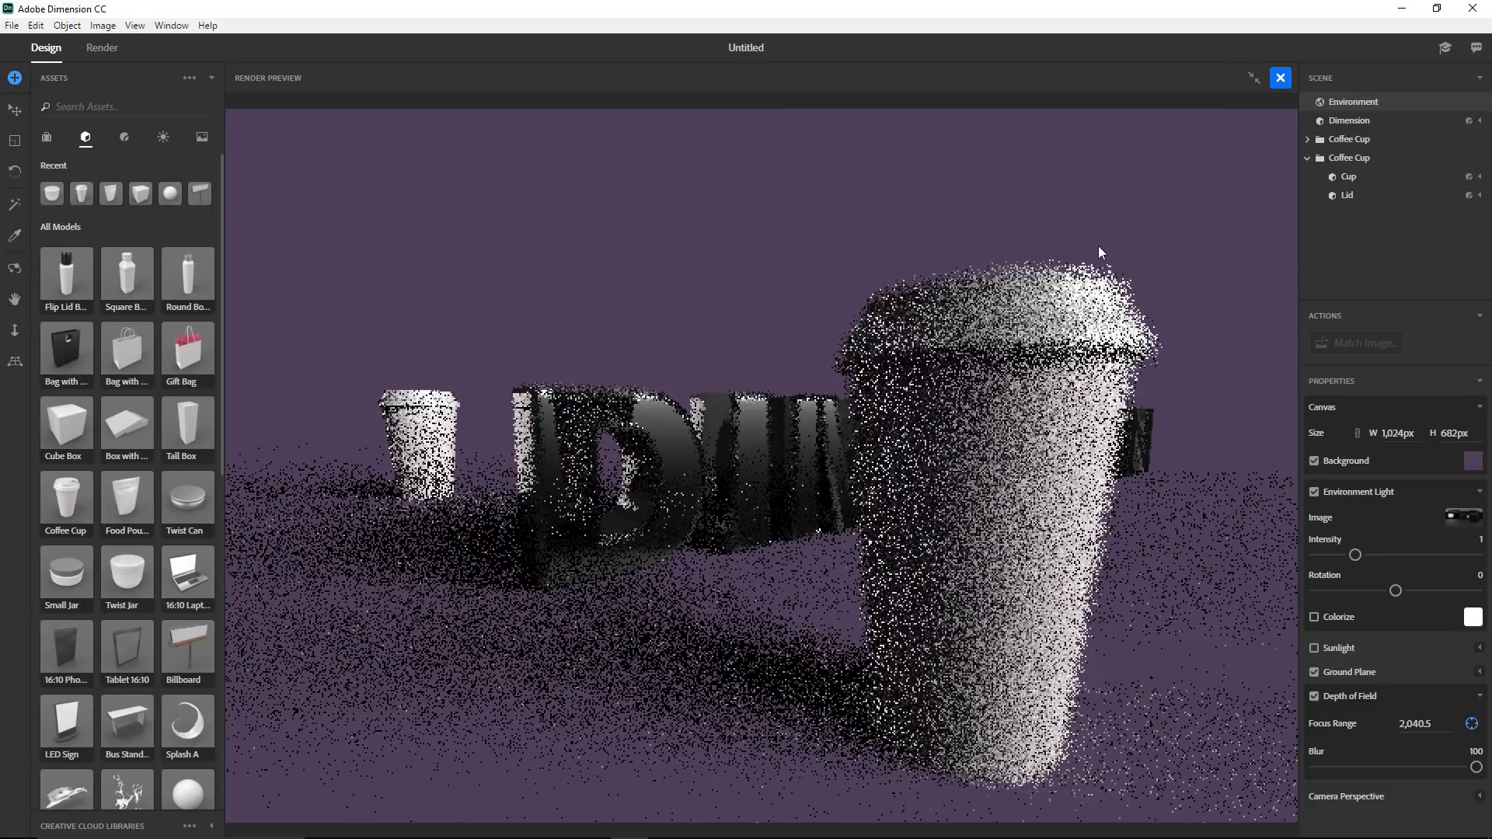
click(436, 432)
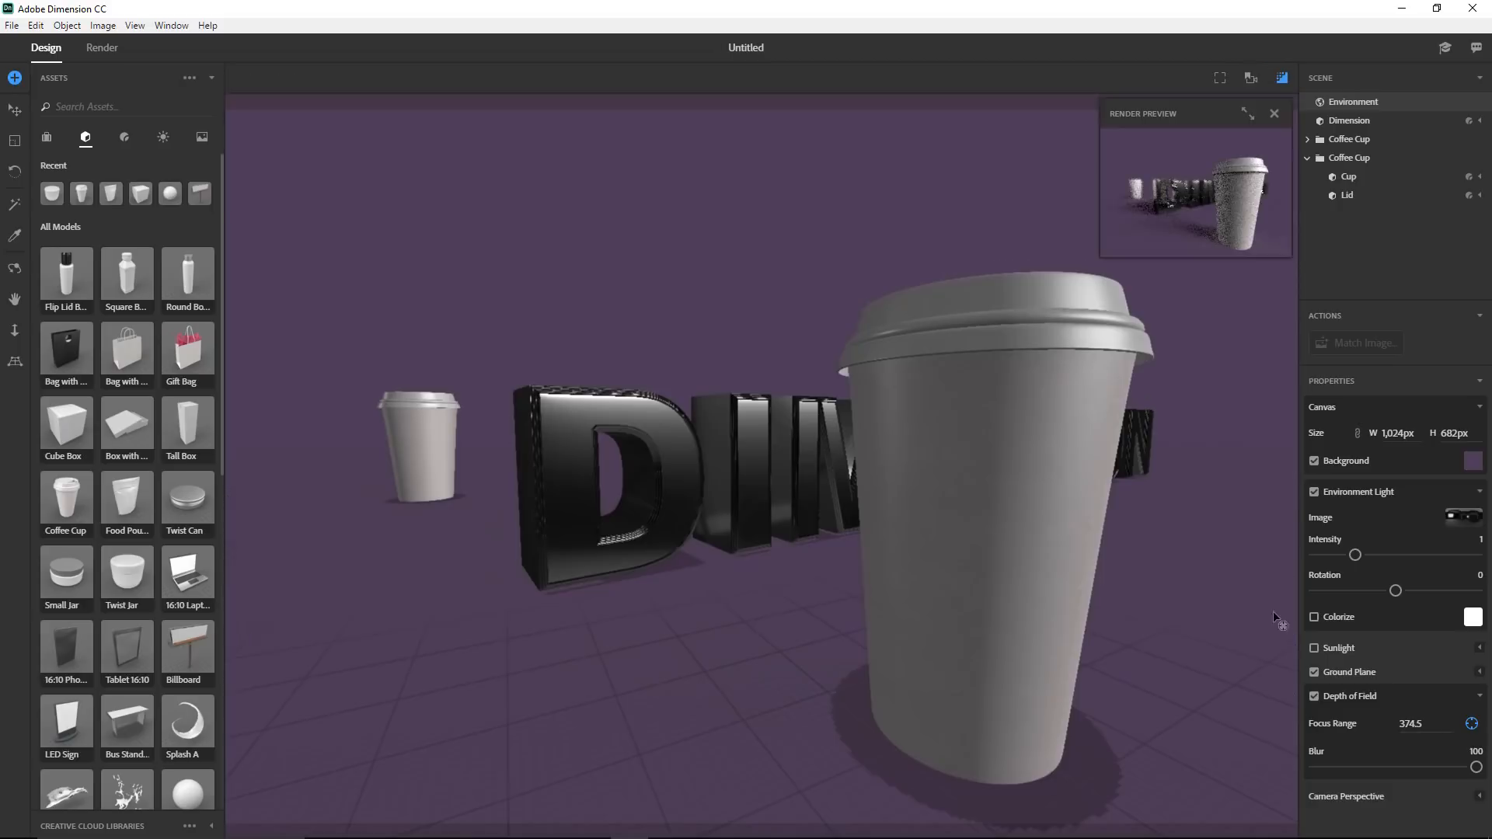
- Disable depth of field and collapse the Canvas, Environment Light and Depth of Field property sections
click(1314, 697)
click(1479, 406)
click(1480, 430)
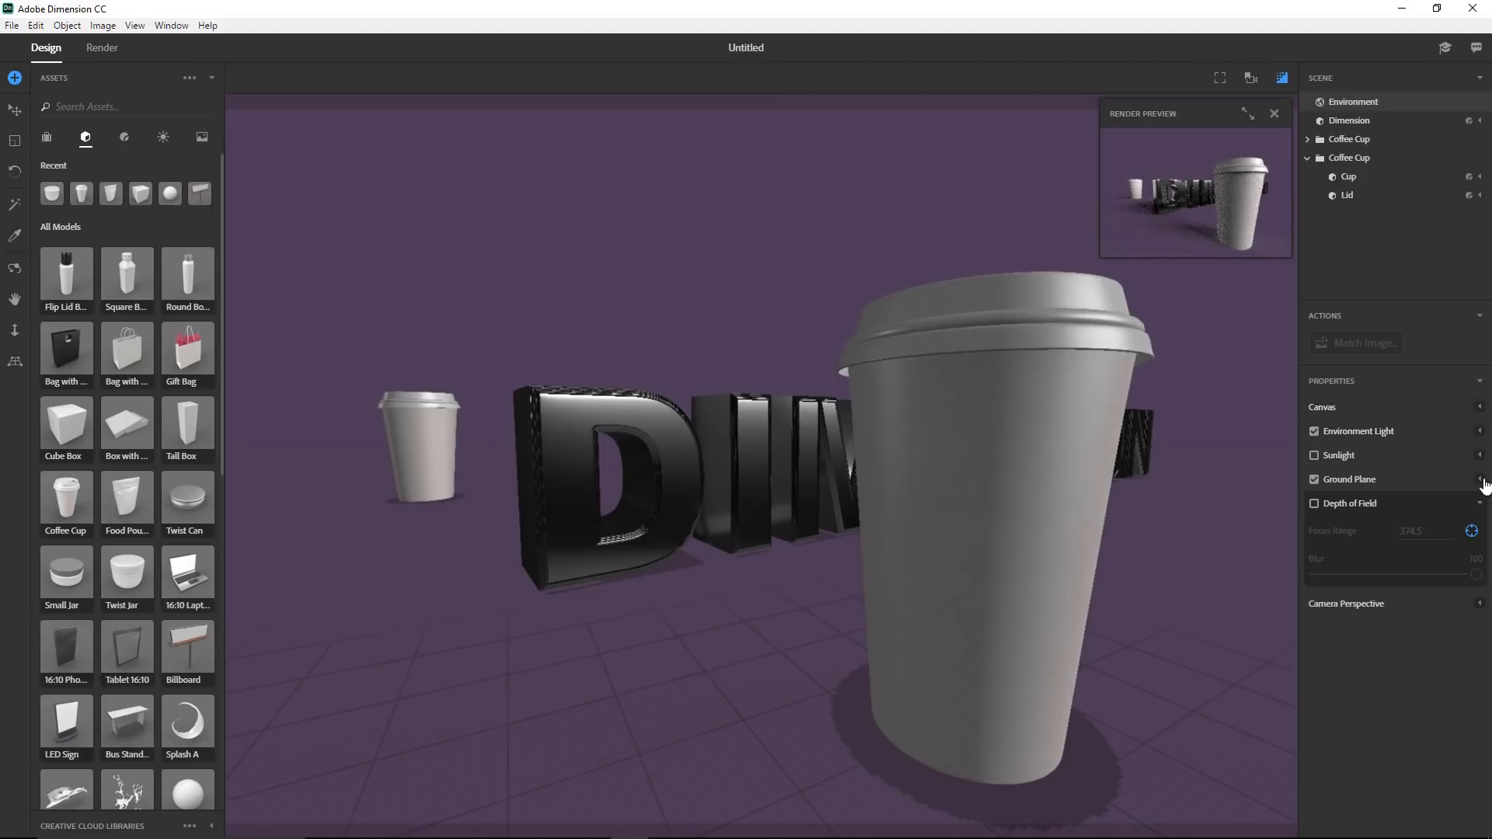
click(1480, 504)
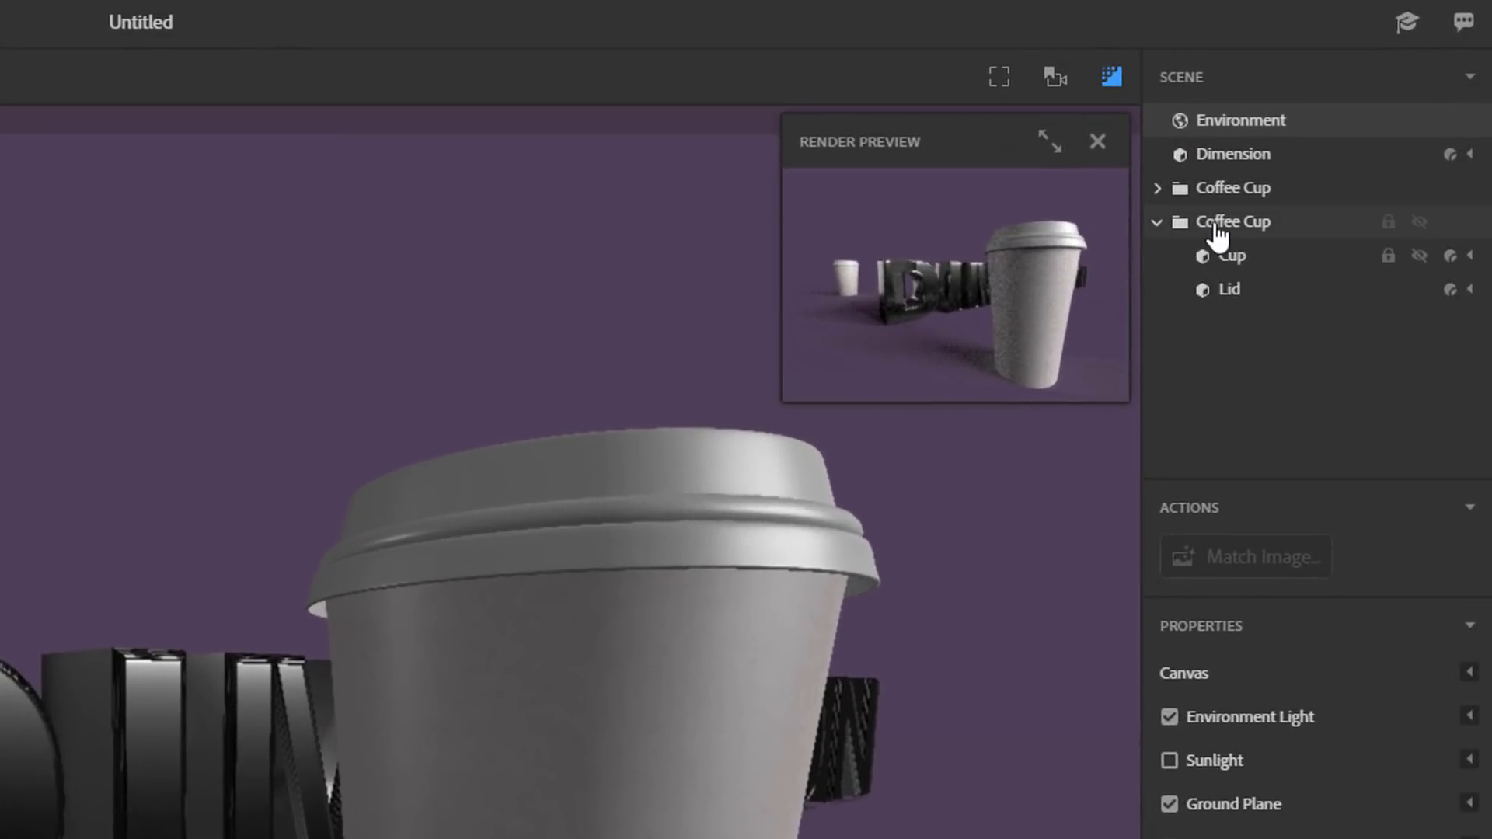
- Place groupofpeoplejumpingatbeach.jpg as a decal on the Cup Material of the foreground Coffee Cup
click(1216, 224)
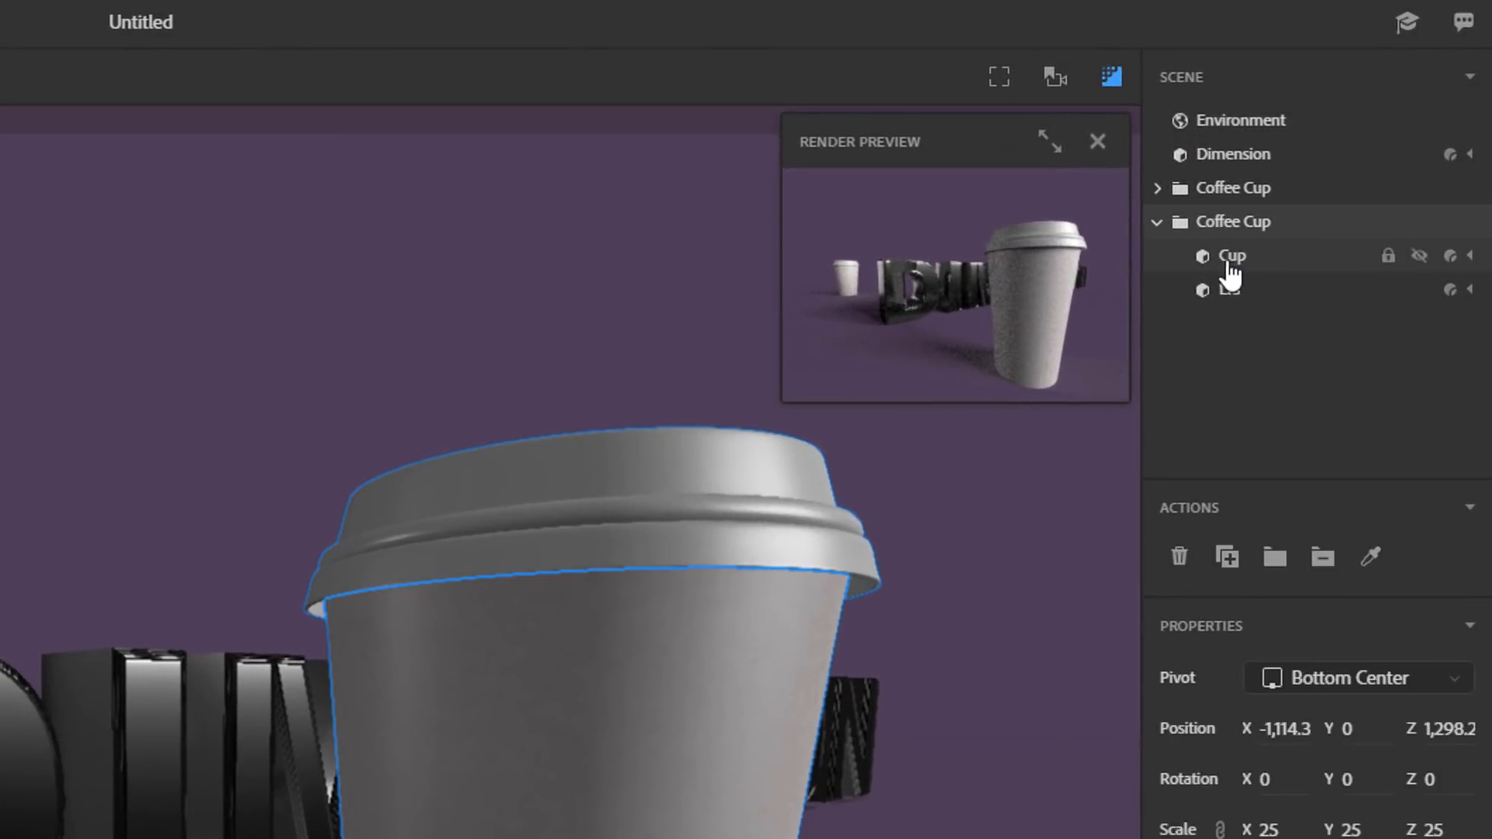
click(1267, 258)
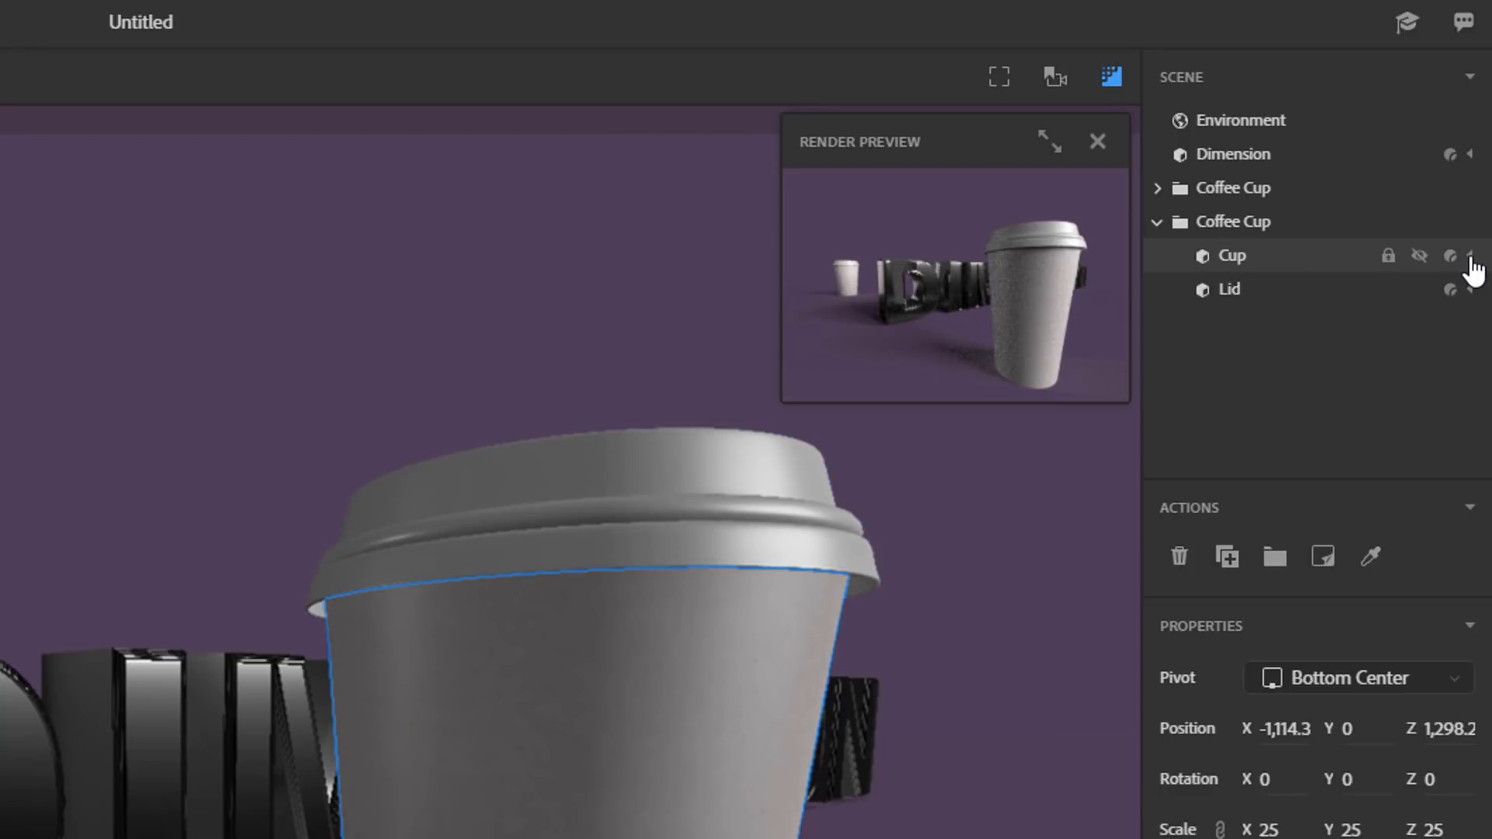
click(1469, 256)
click(1296, 292)
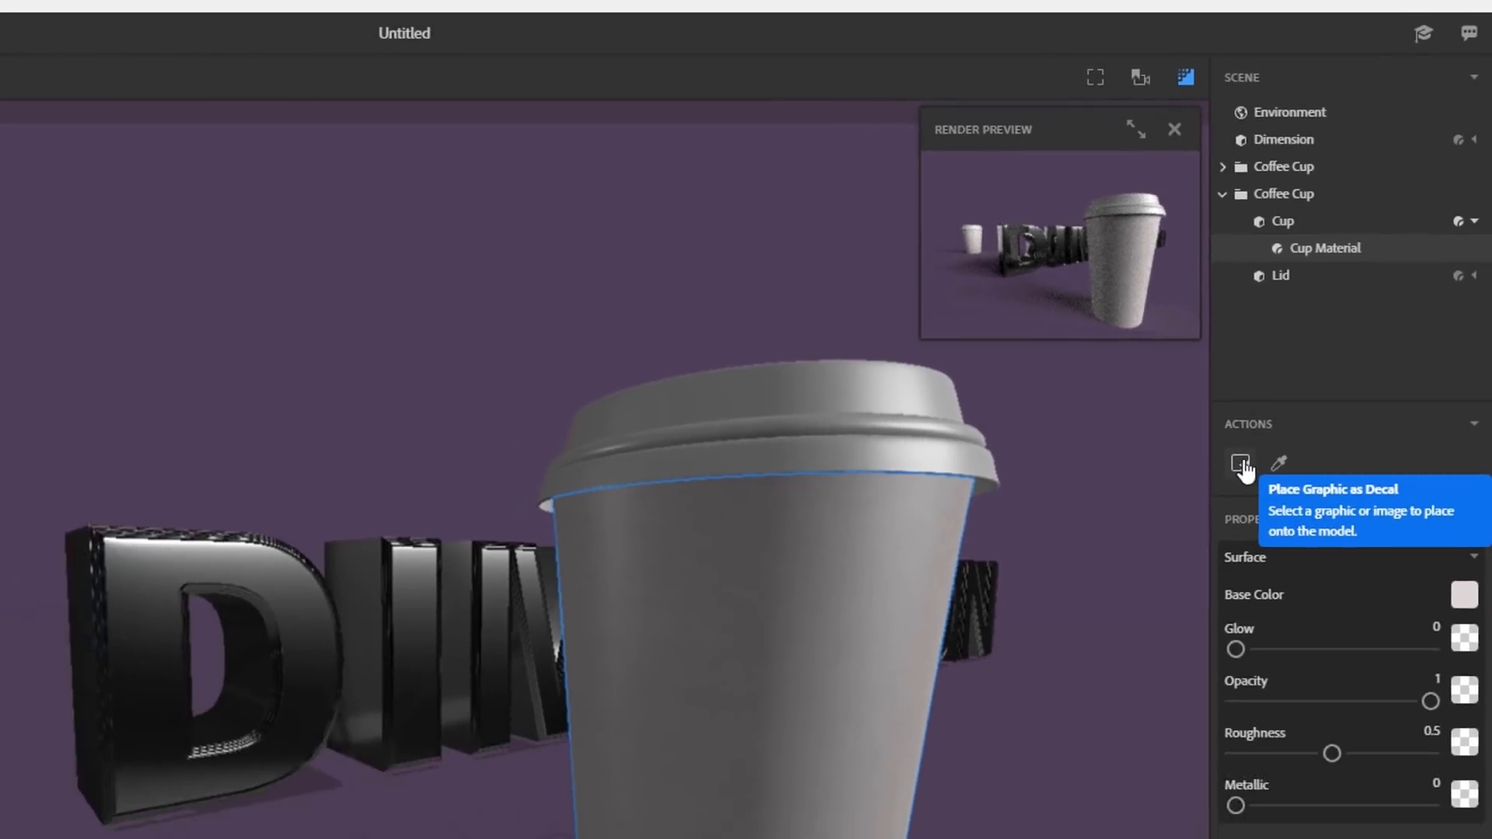
click(1180, 556)
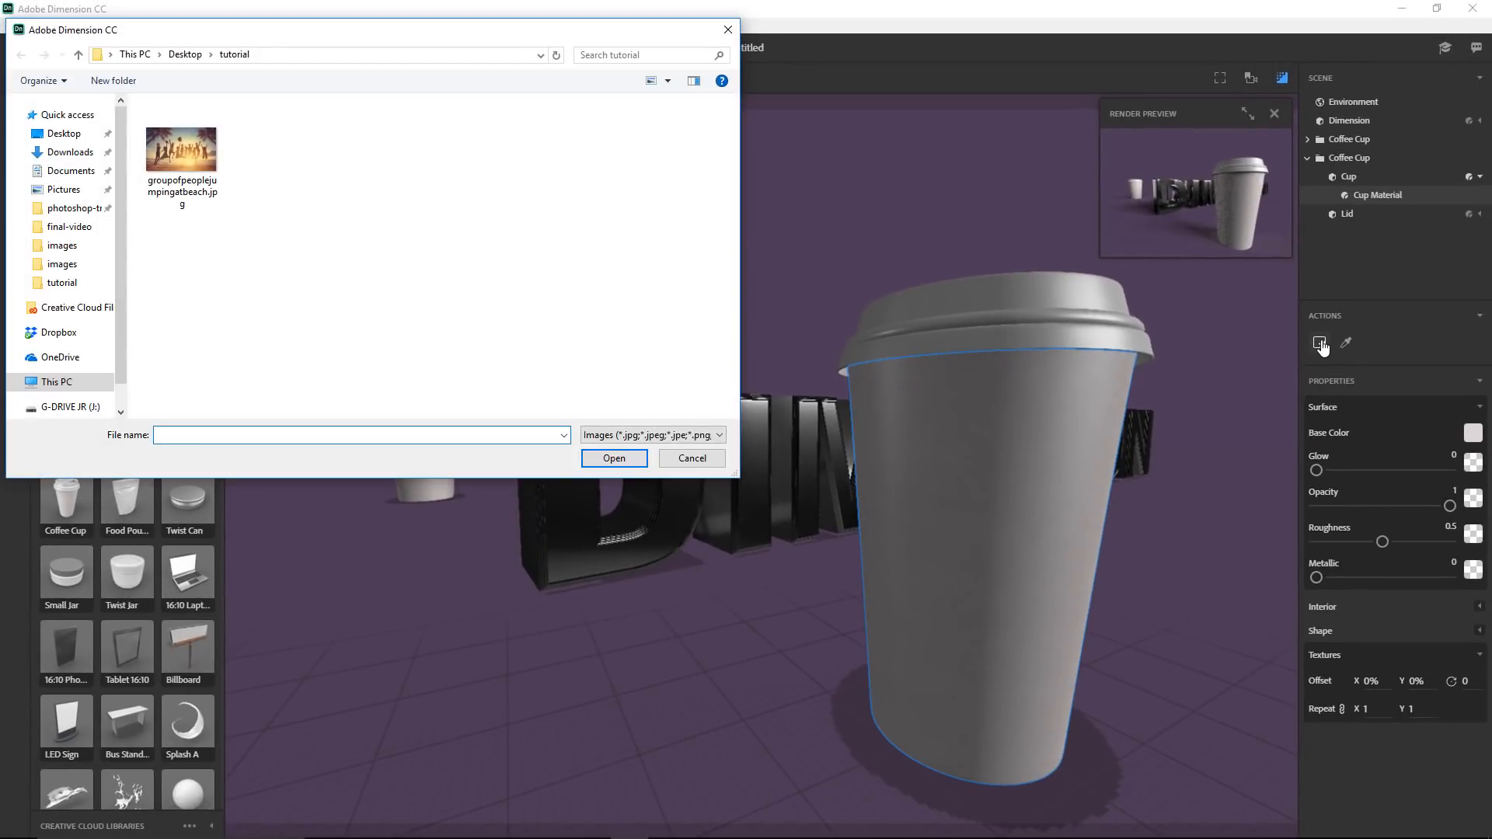
click(203, 156)
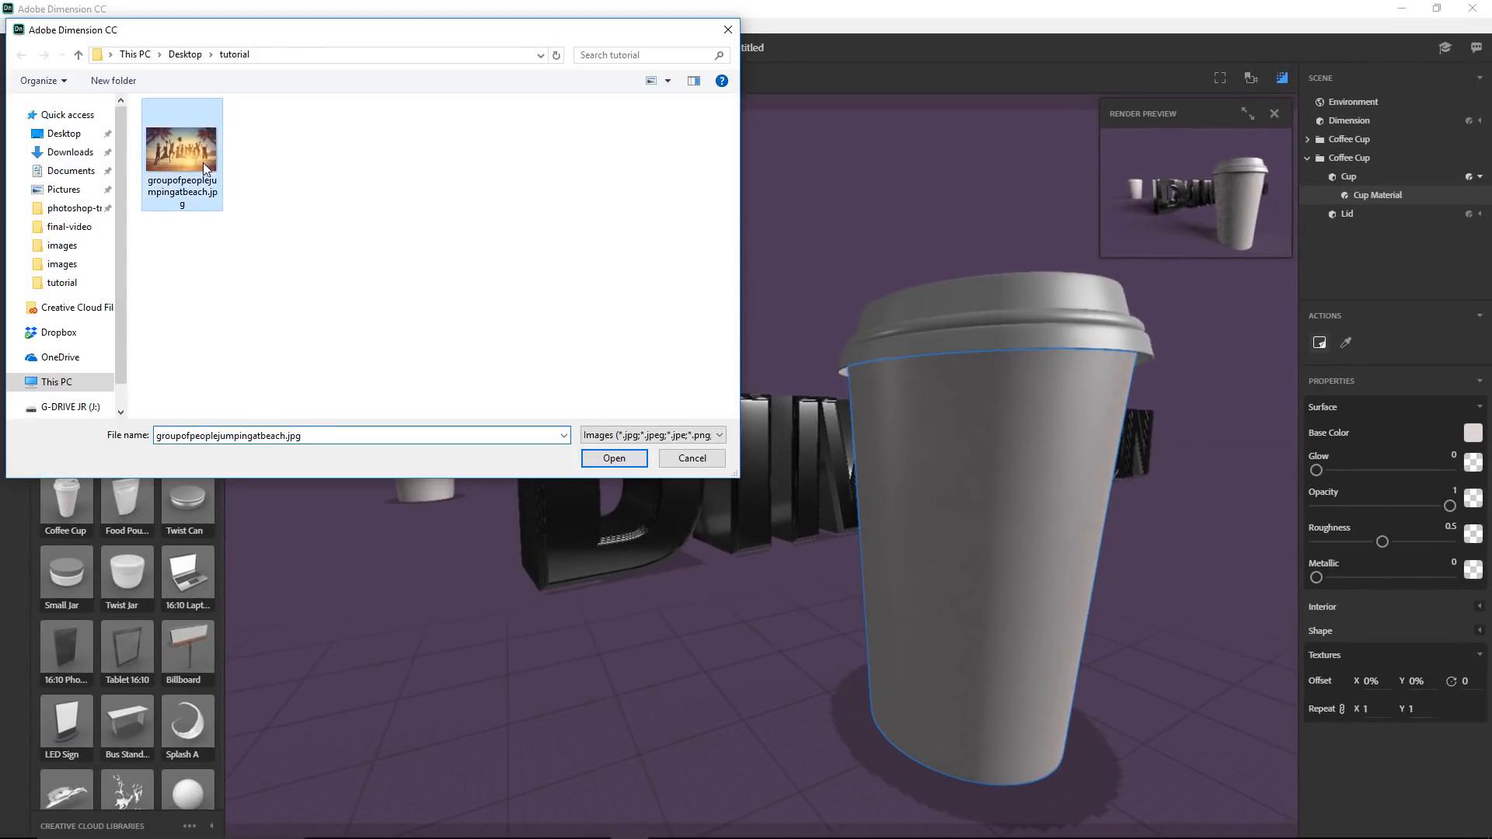
click(614, 458)
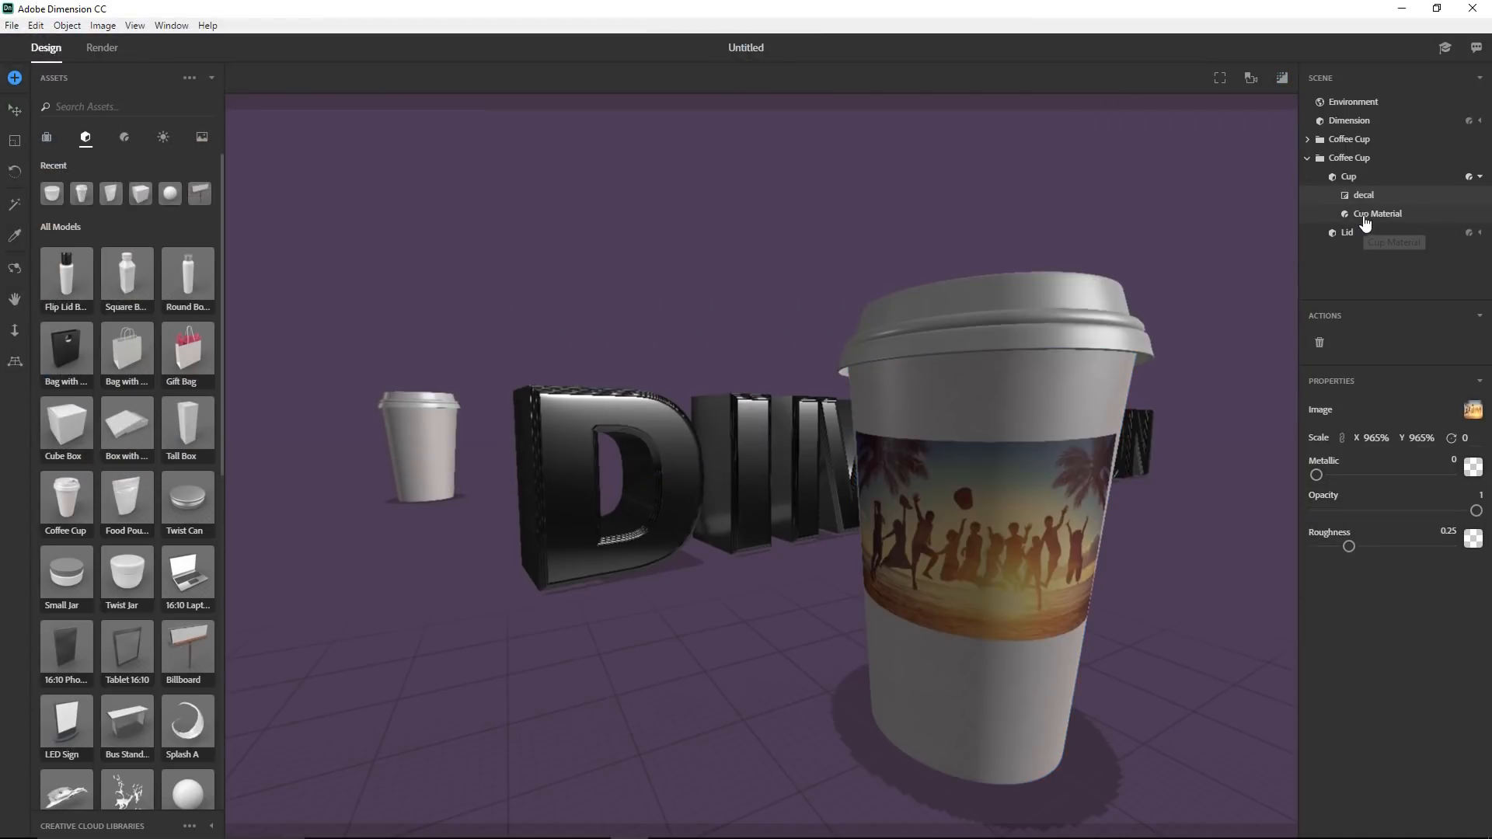
- Scale the beach decal to about 846% by 817%, rotate it to -11, and shift it slightly lower on the cup
click(1368, 178)
click(1371, 200)
click(14, 109)
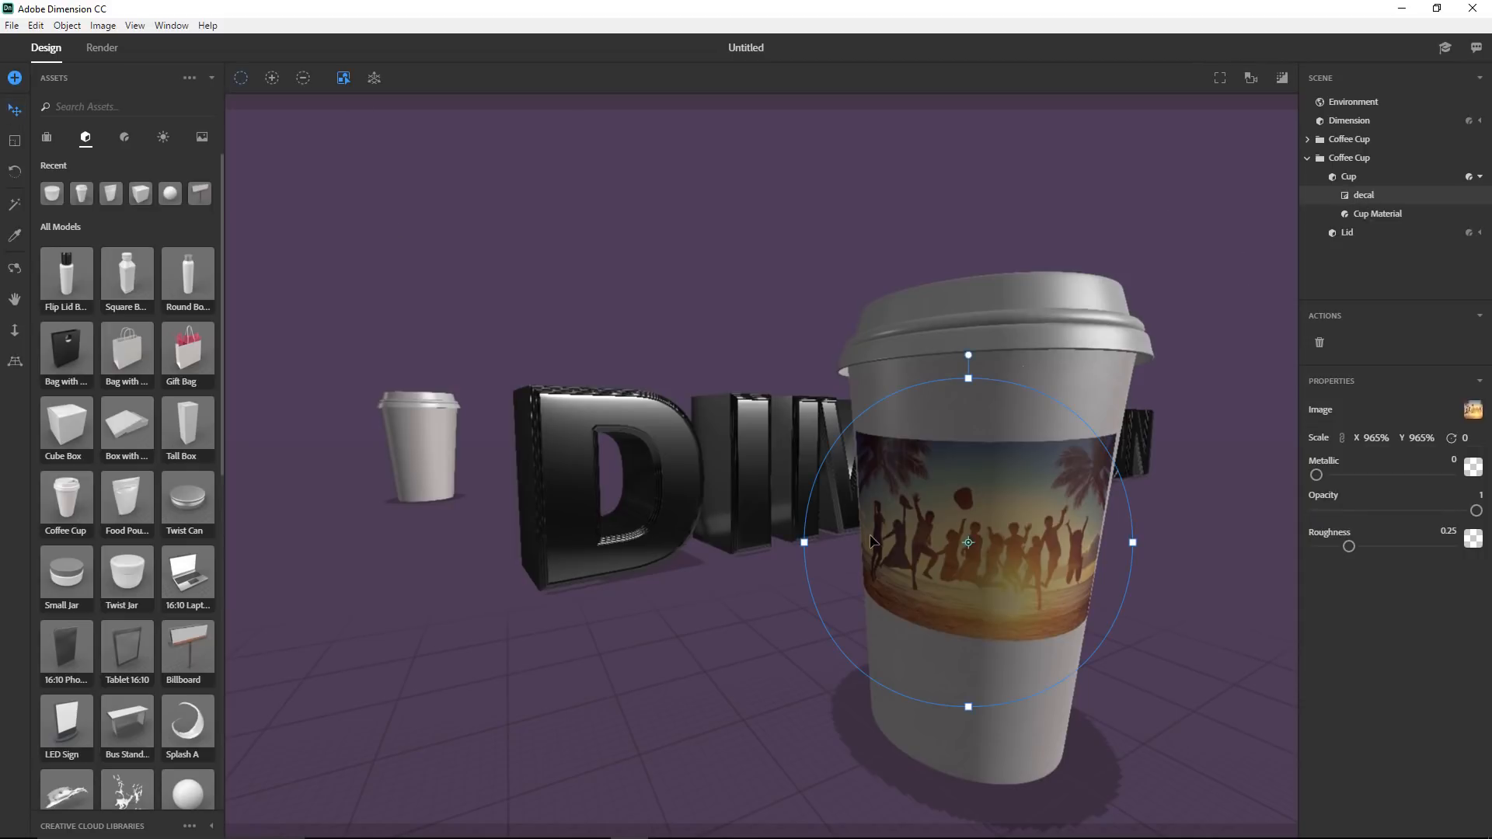
mouse_move(804, 543)
mouse_down()
mouse_move(900, 530)
mouse_move(825, 542)
mouse_up()
mouse_move(968, 706)
mouse_down()
mouse_move(966, 662)
mouse_move(966, 682)
mouse_up()
drag(969, 381, 937, 384)
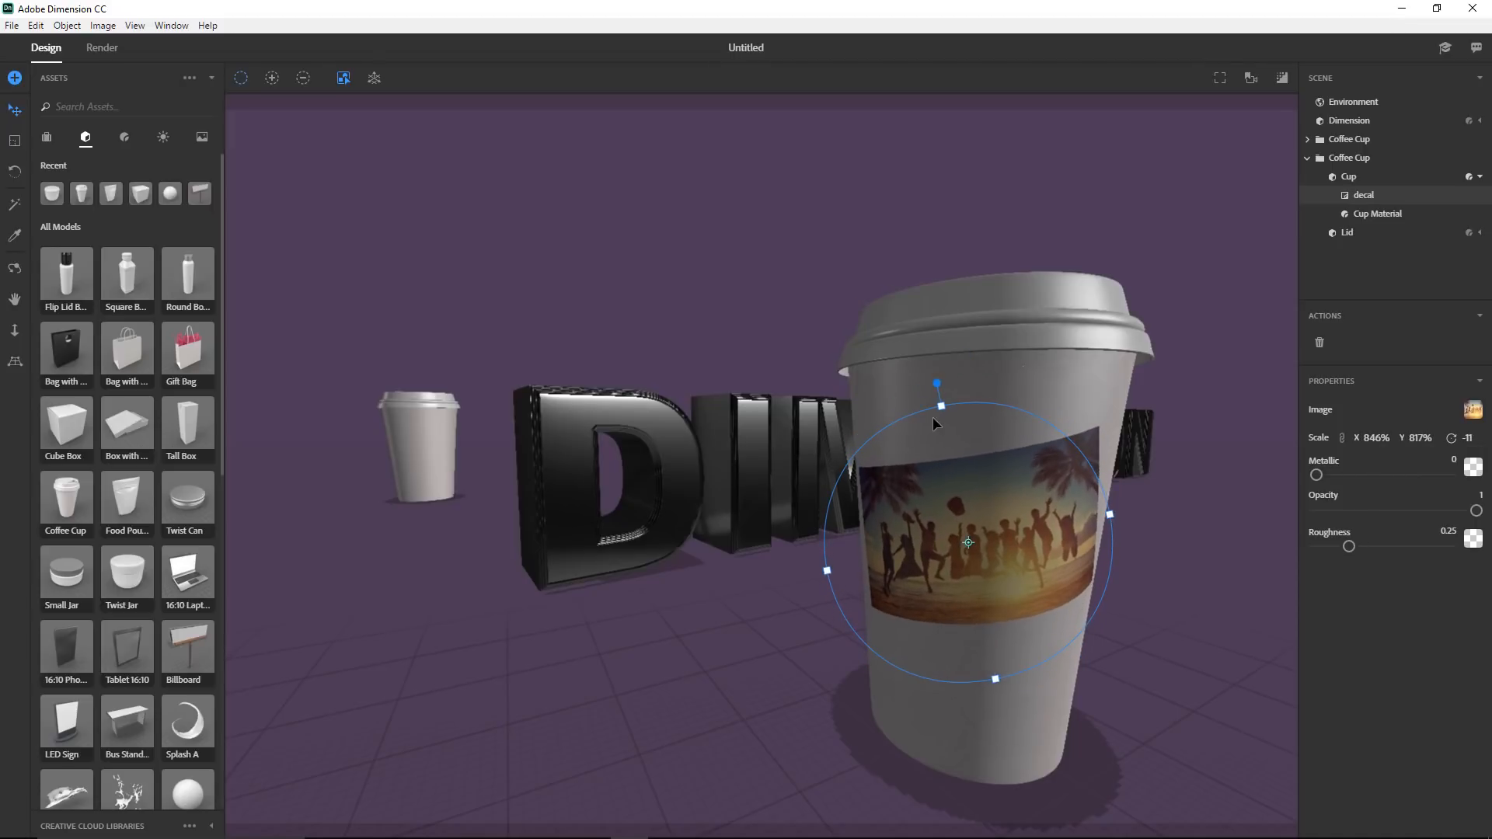
mouse_move(1010, 537)
mouse_down()
mouse_move(902, 663)
mouse_move(1115, 614)
mouse_move(997, 513)
mouse_move(1018, 551)
mouse_up()
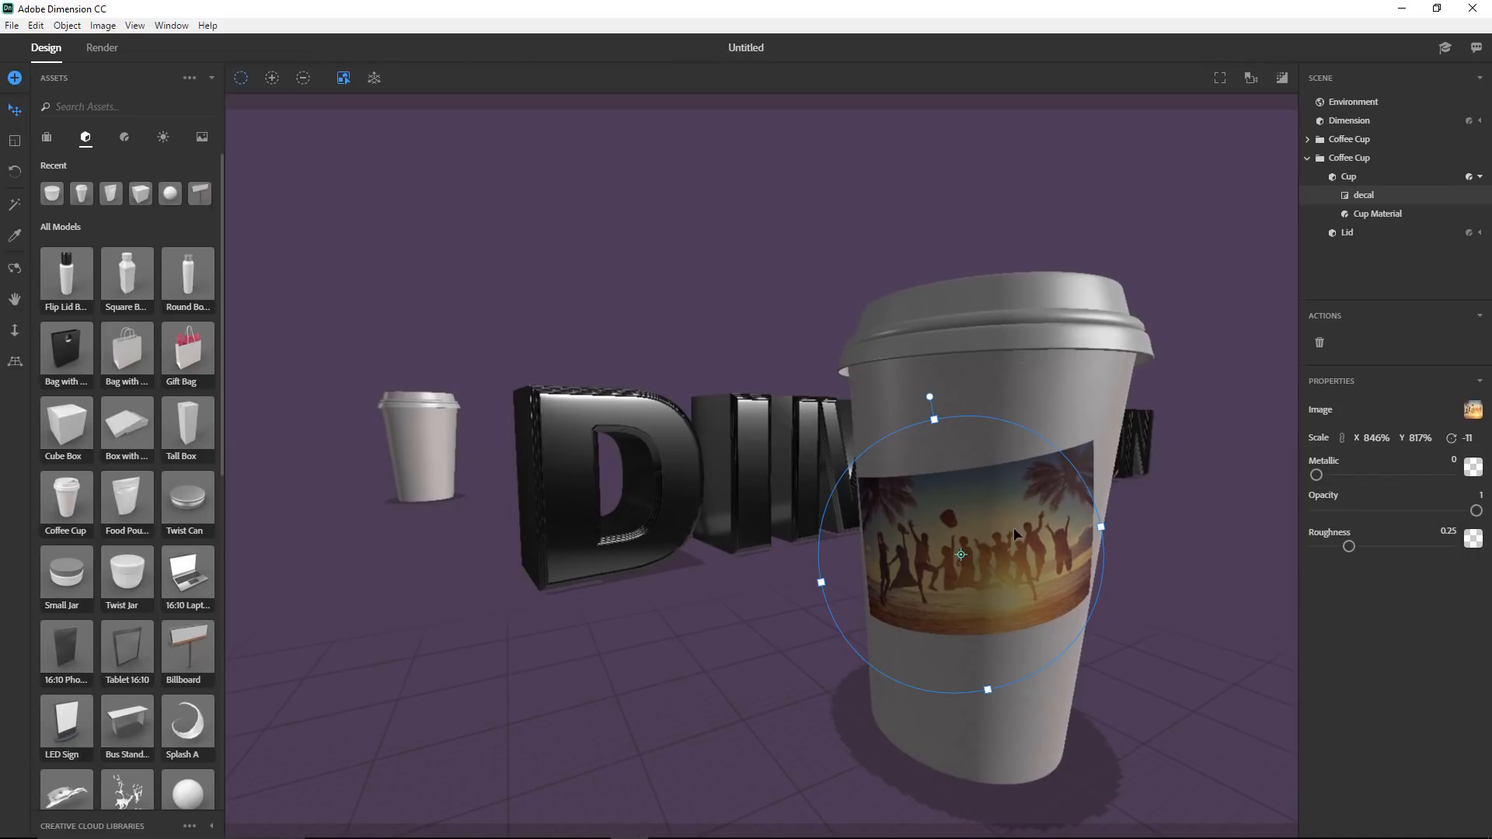
- Replace the foreground cup material's base color image with a solid dark gray
click(1366, 216)
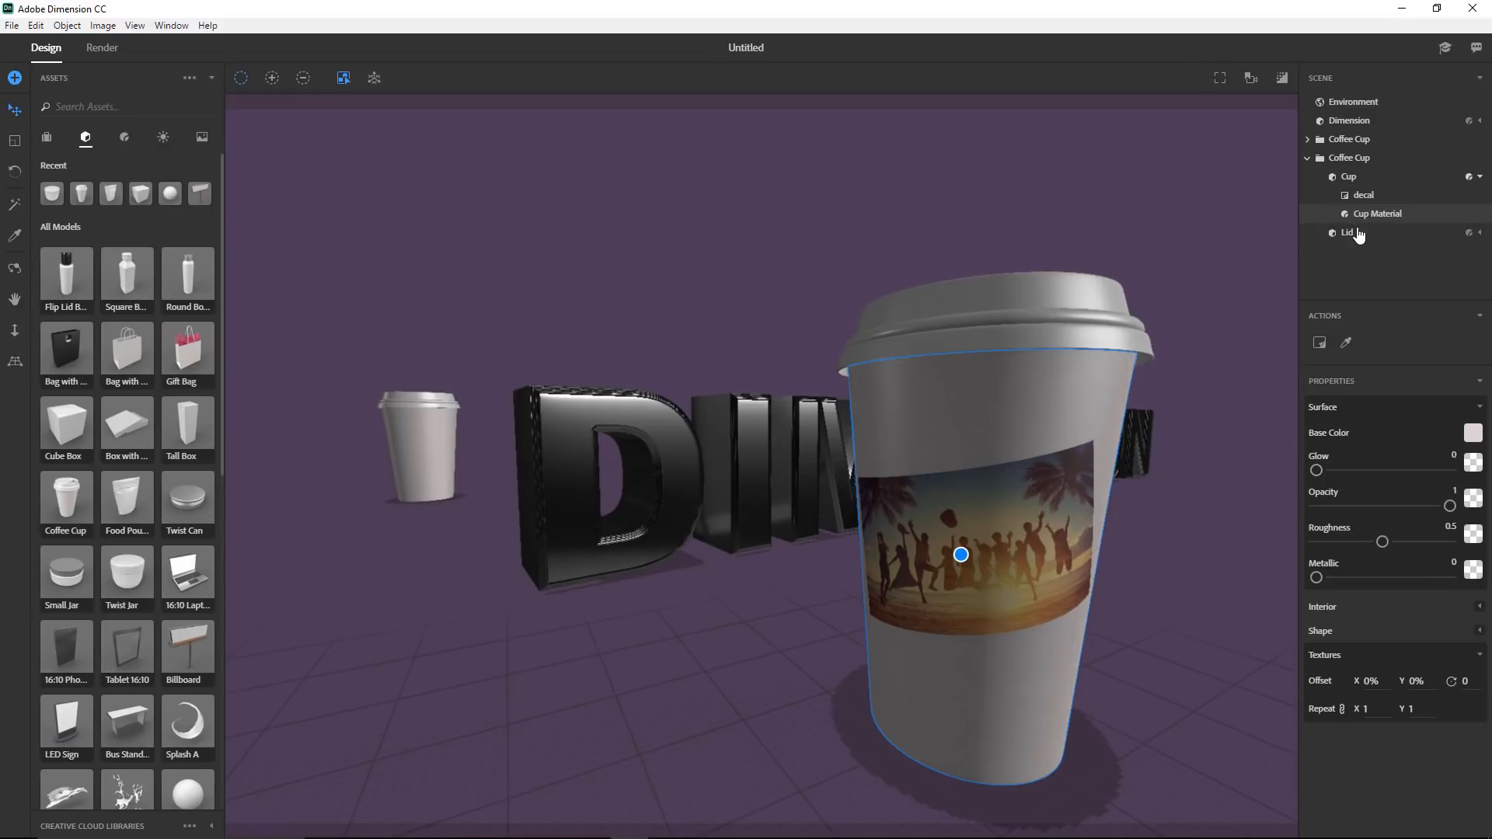
click(1471, 433)
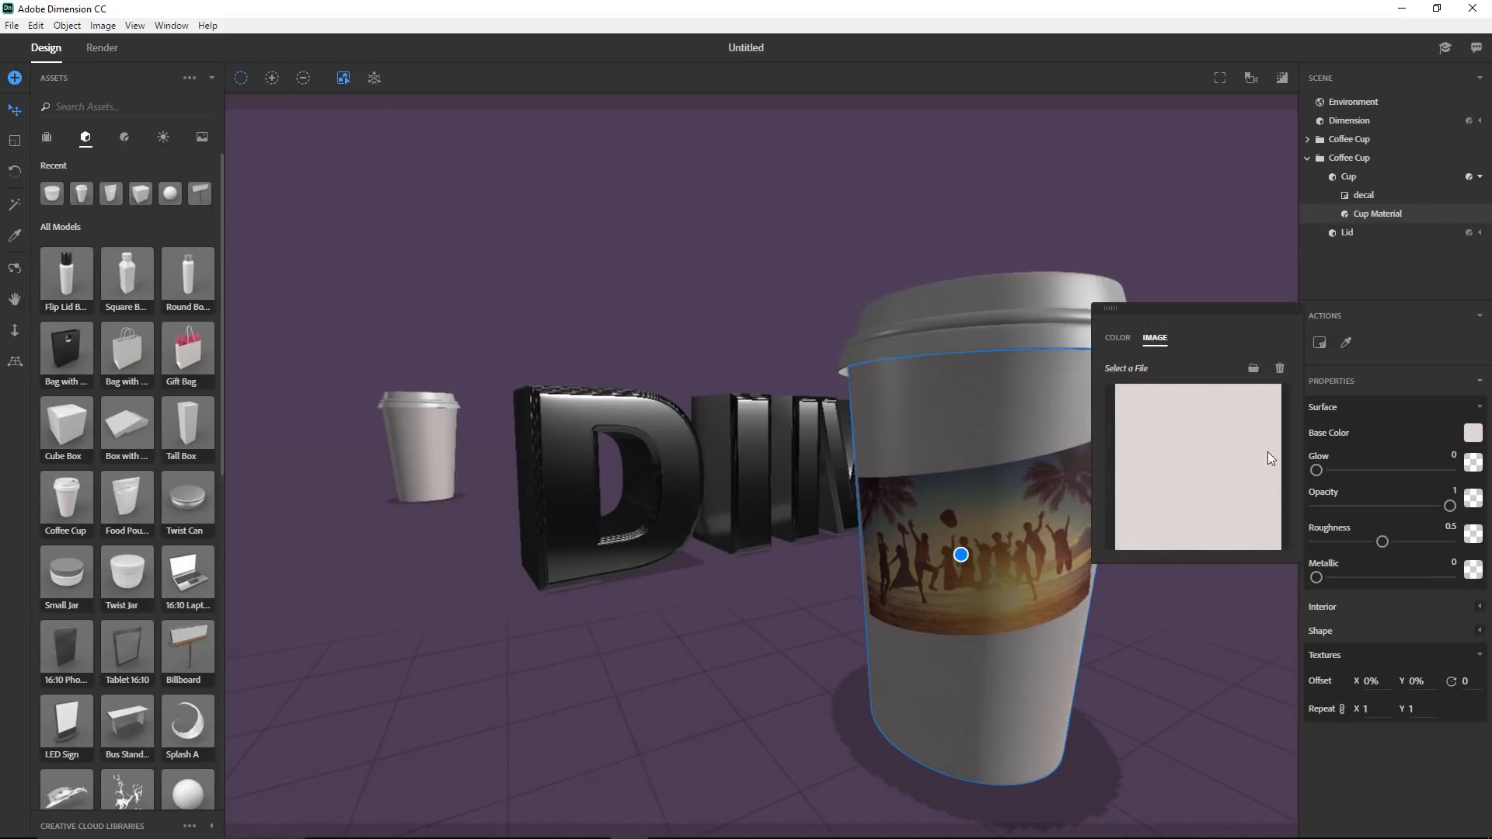
click(1117, 338)
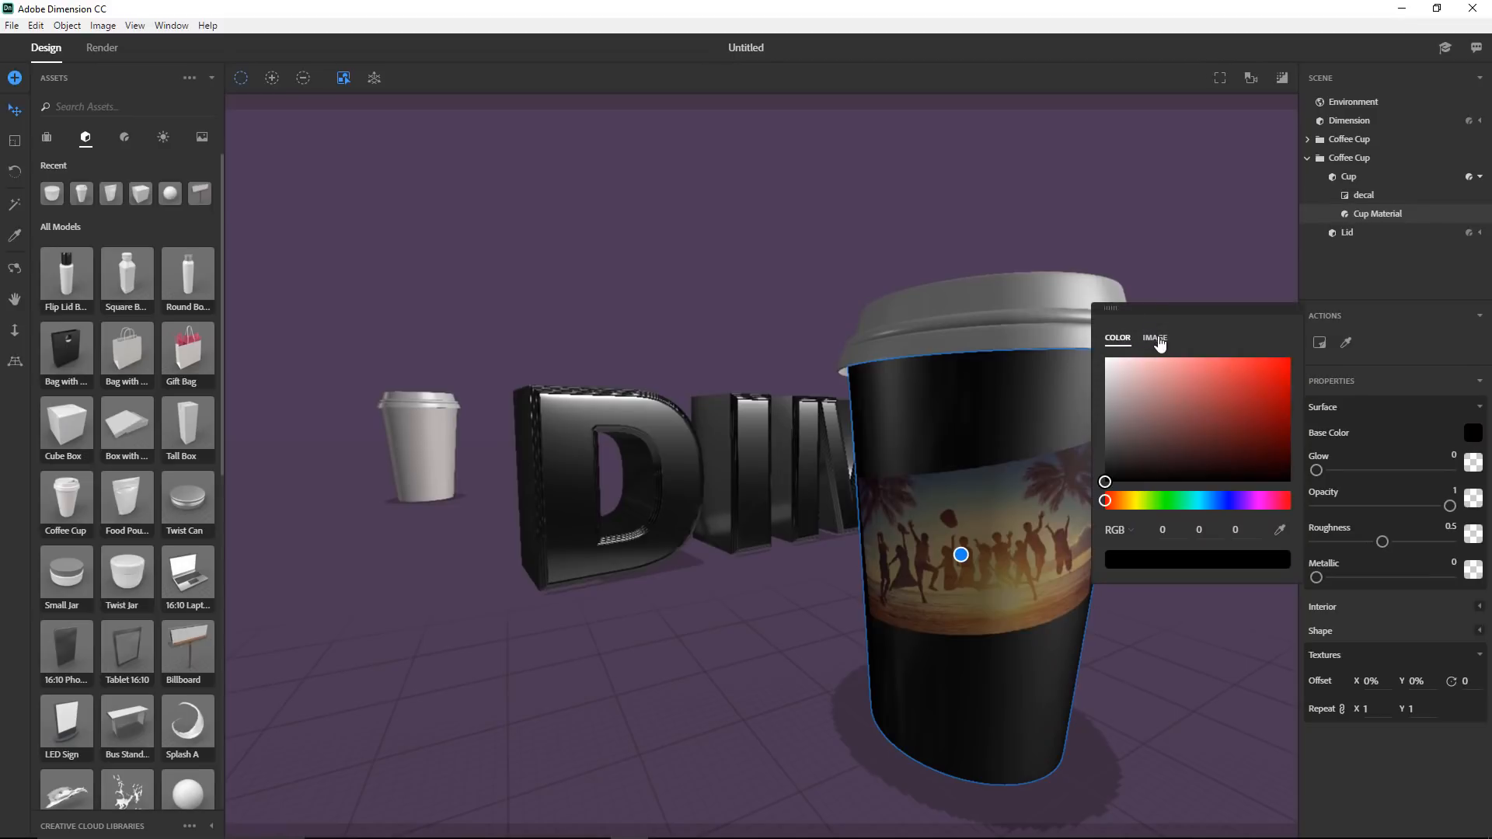
click(1148, 500)
mouse_move(1157, 420)
mouse_down()
mouse_move(1163, 390)
mouse_move(1250, 357)
mouse_move(1185, 463)
mouse_move(1135, 443)
mouse_move(1104, 452)
mouse_up()
click(1331, 298)
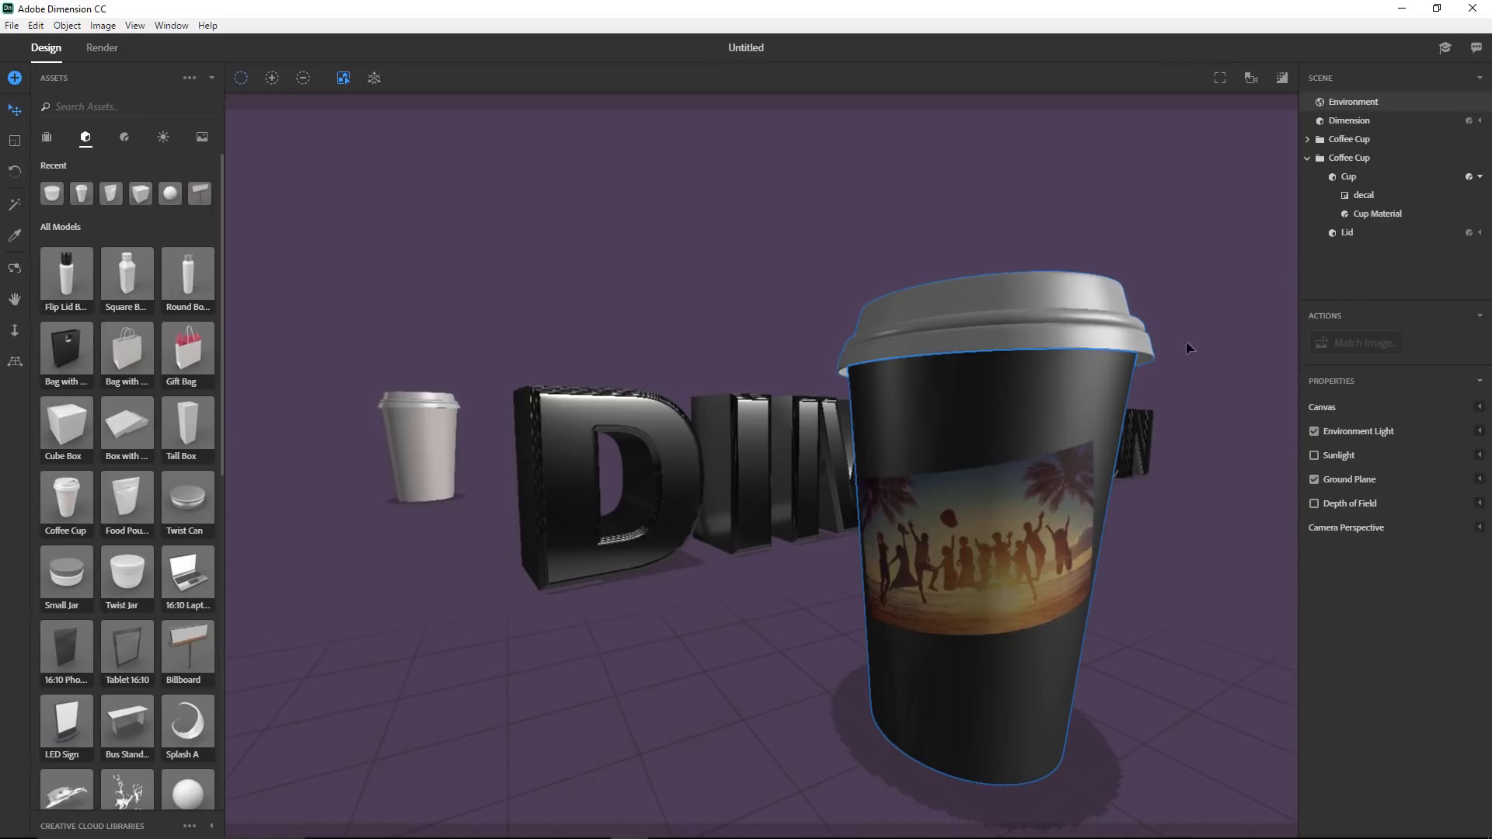
- Set the beach decal's opacity to 0.97 and its roughness to 0.56
click(1307, 158)
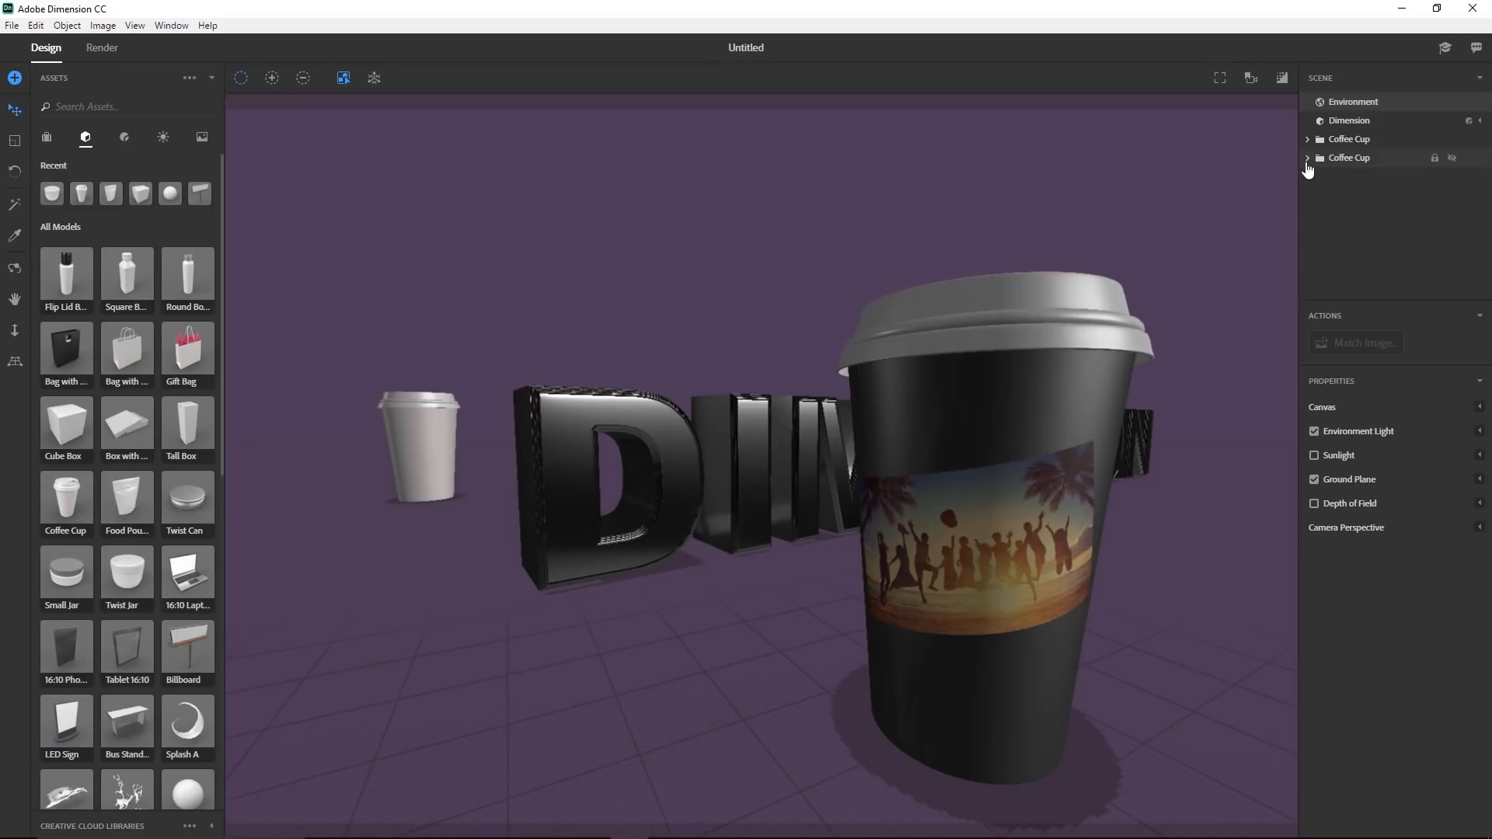
click(1307, 158)
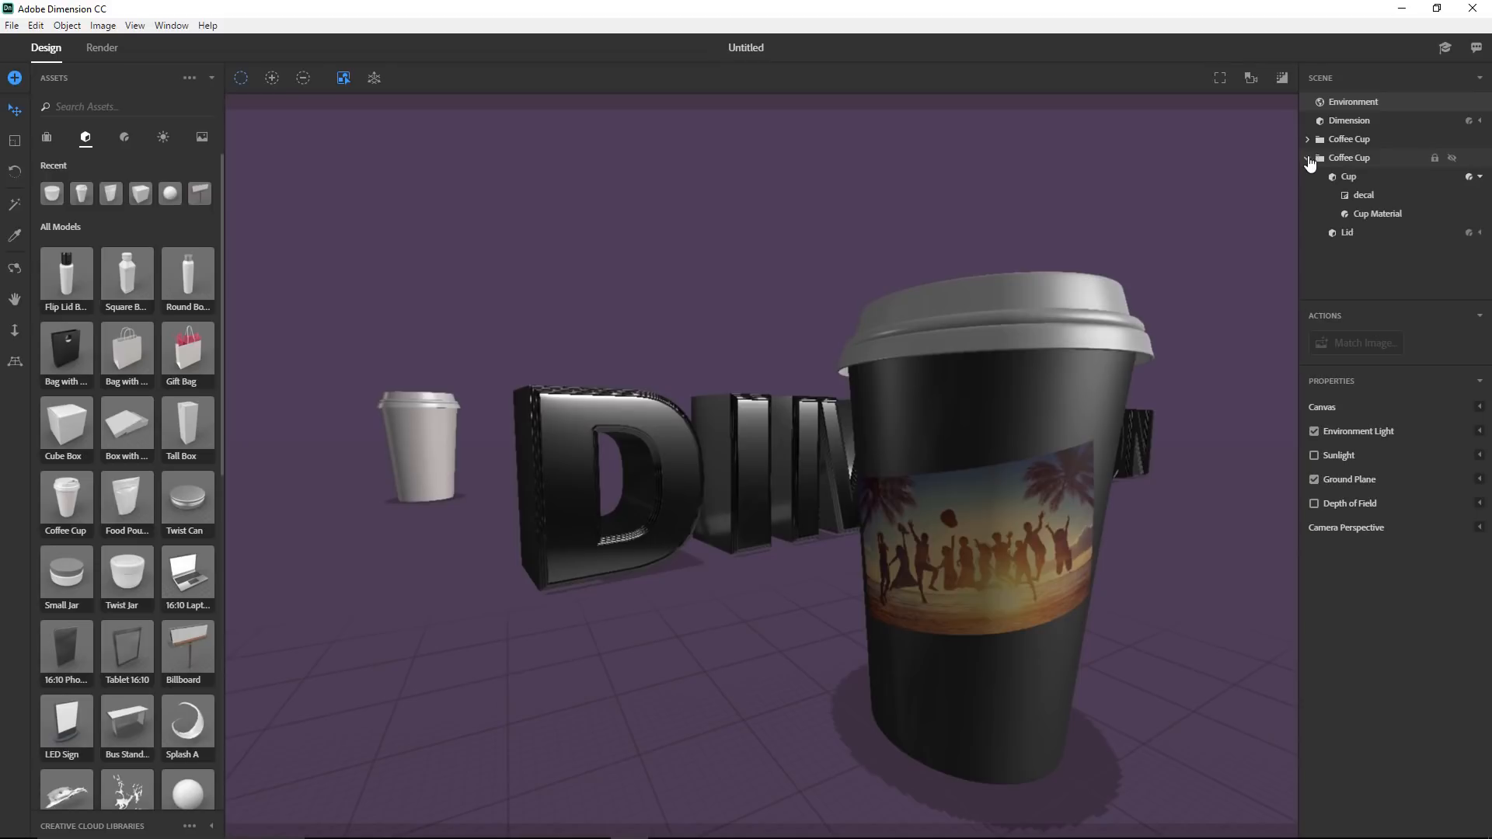
click(1391, 199)
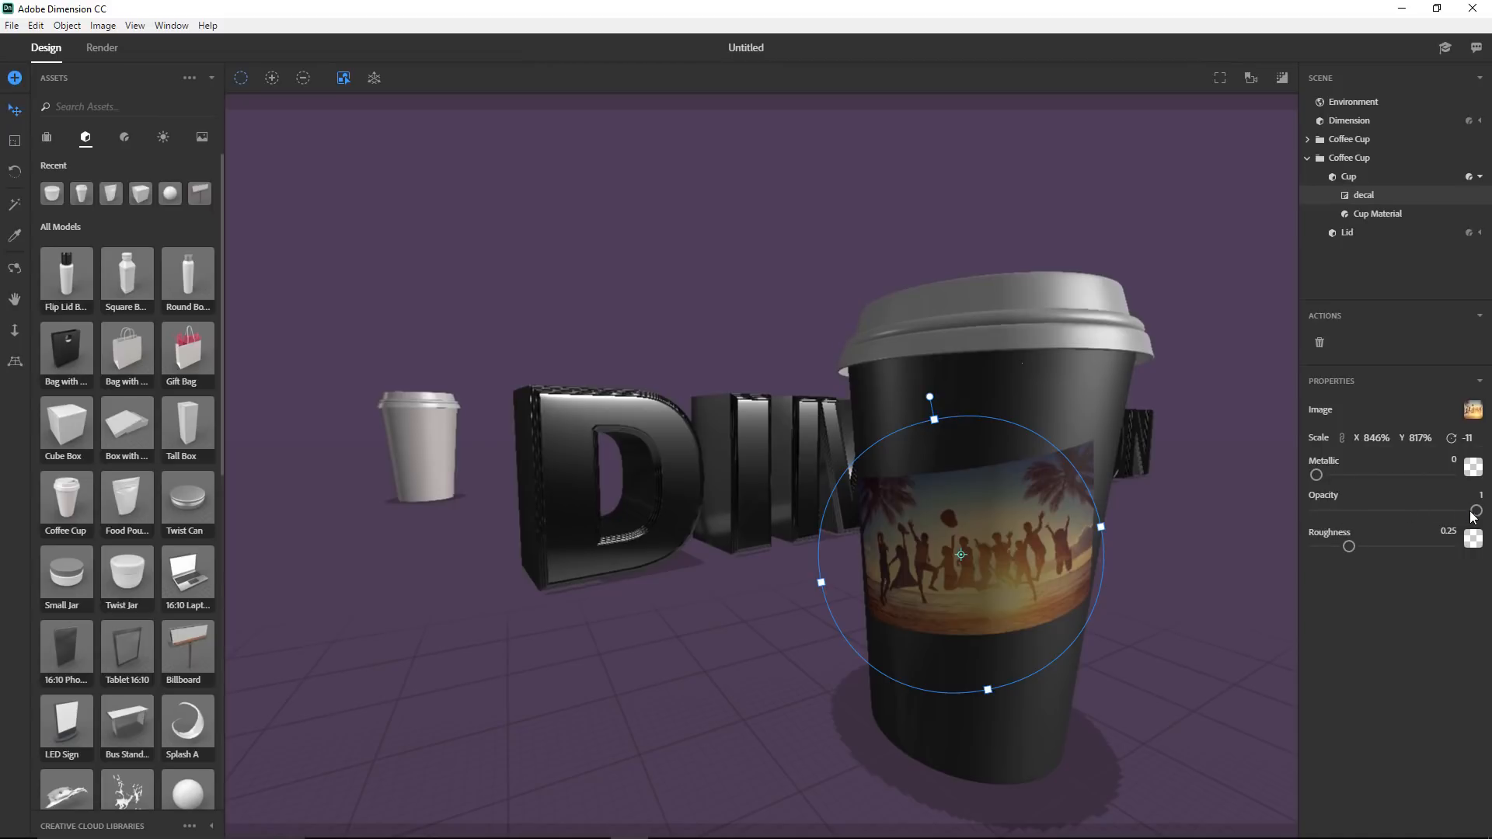
mouse_move(1476, 510)
mouse_down()
mouse_move(1372, 511)
mouse_move(1471, 511)
mouse_up()
drag(1364, 544, 1390, 547)
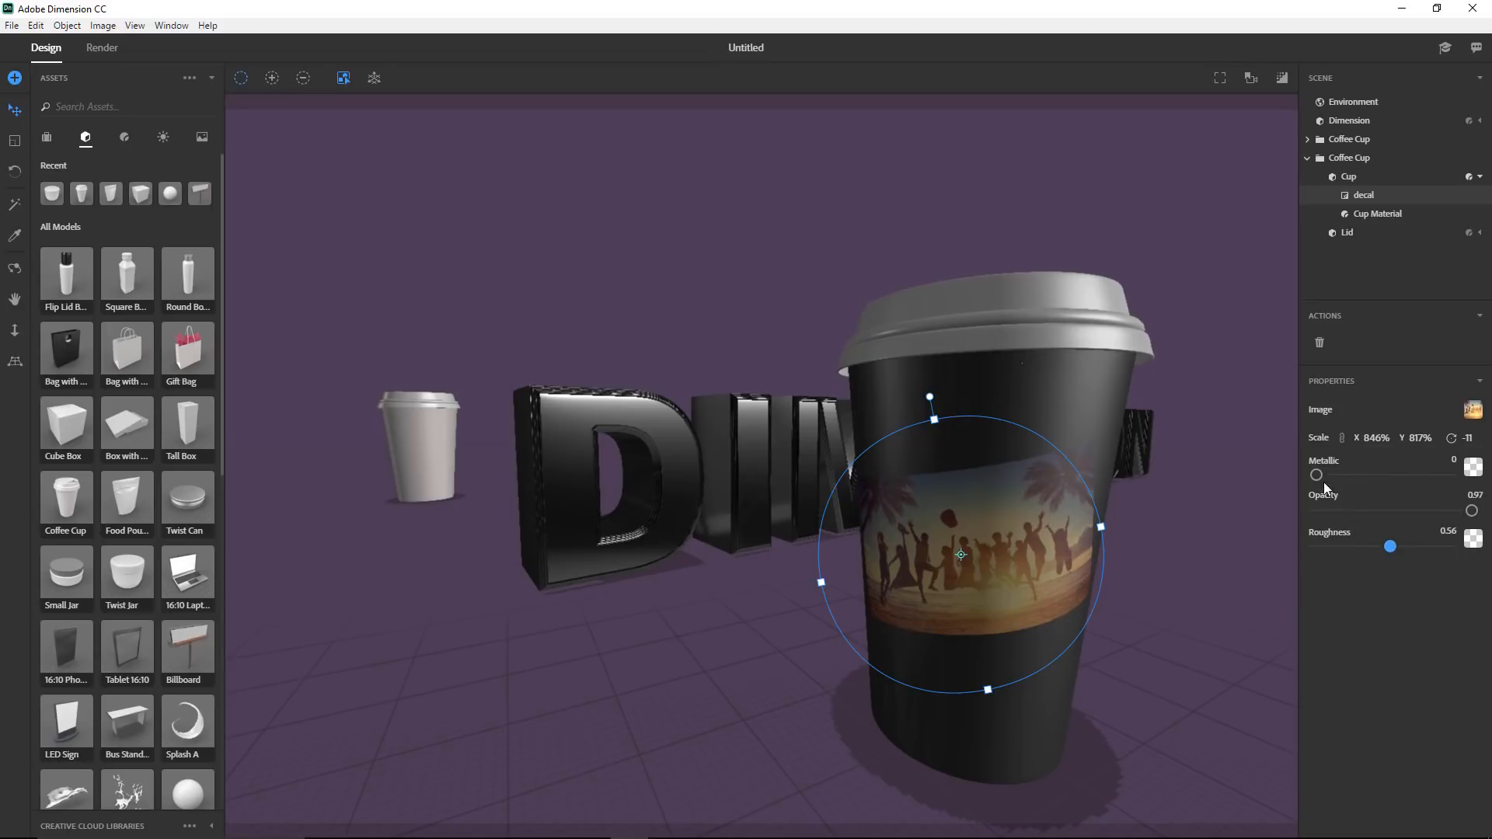
mouse_move(1318, 474)
mouse_down()
mouse_move(1414, 475)
mouse_move(1319, 475)
mouse_up()
mouse_move(1331, 496)
- Render the scene at Low (Fast) quality in PSD (16 Bits/Channel) format
click(106, 56)
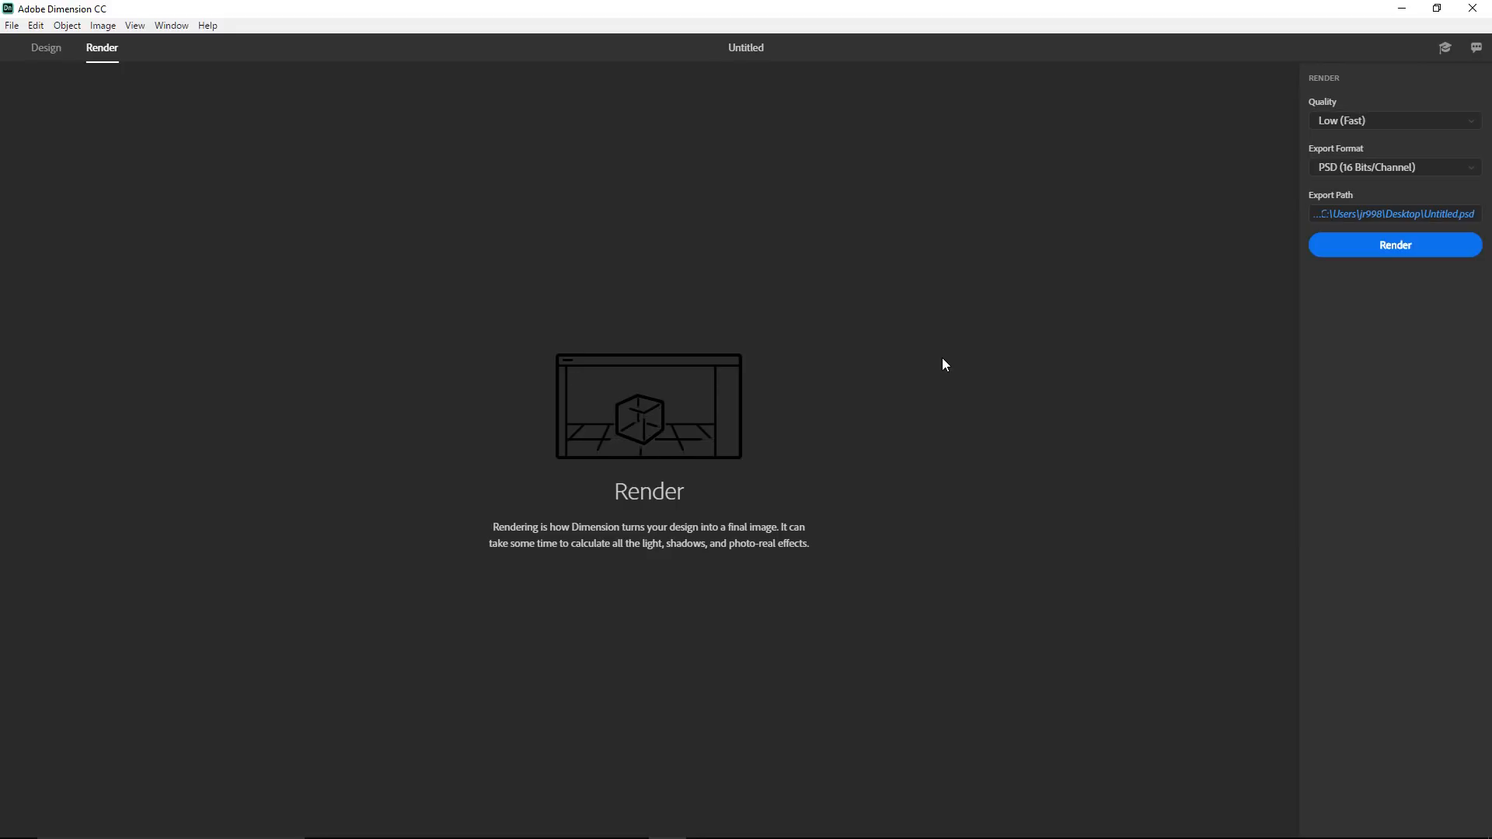
click(1338, 171)
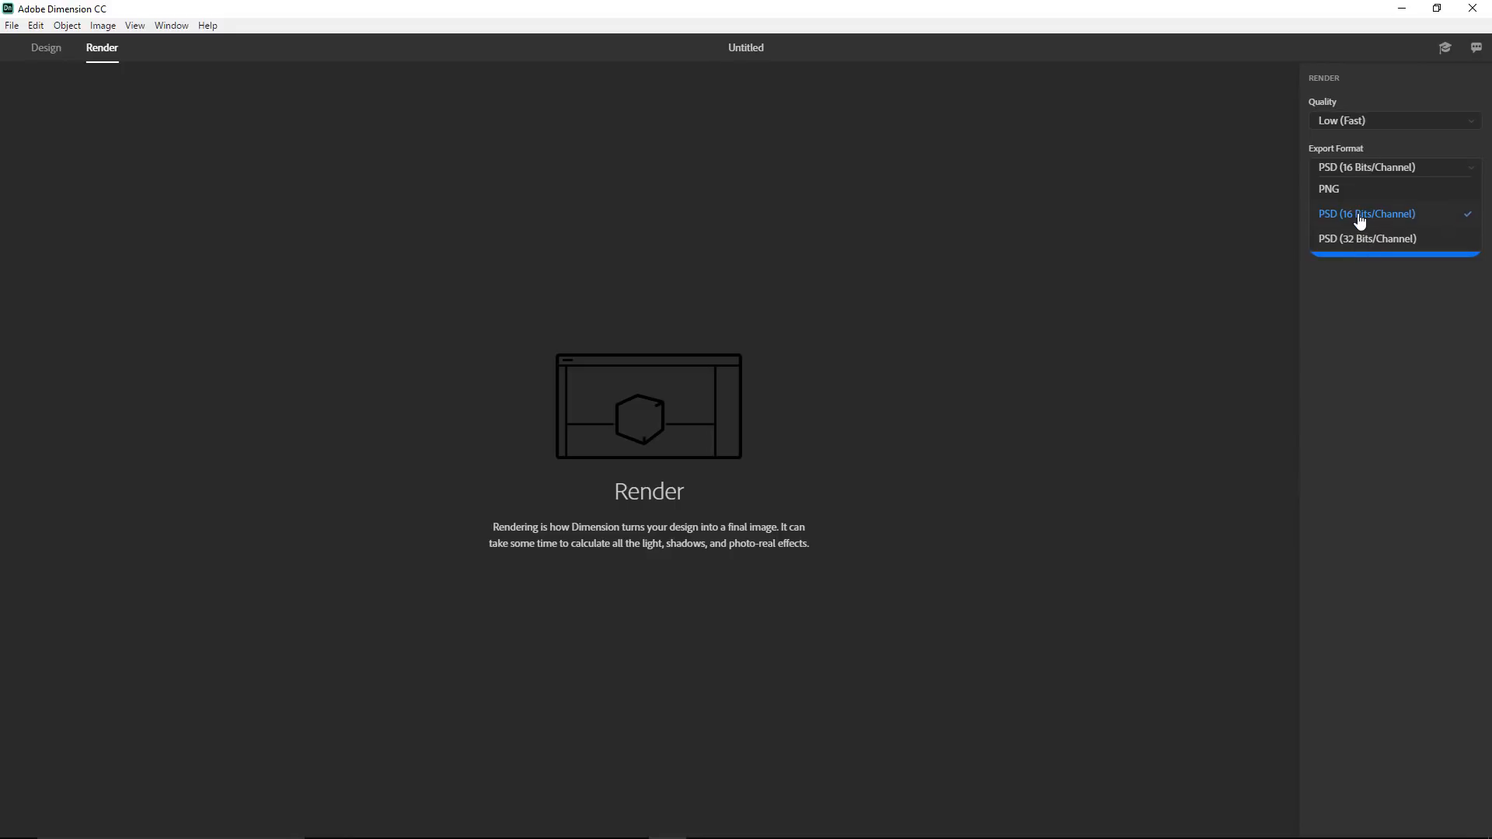
click(1357, 221)
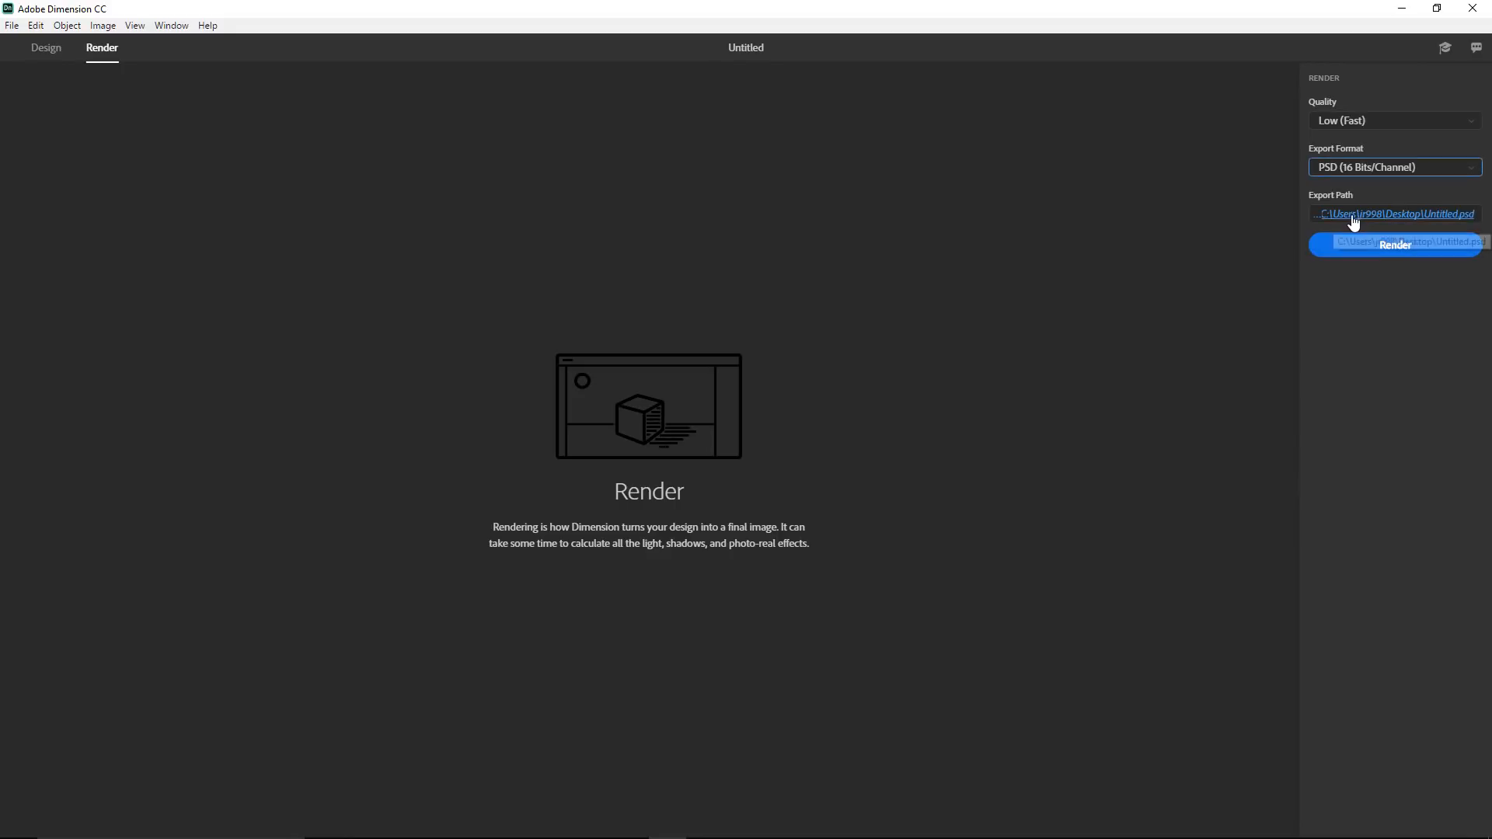
click(1349, 126)
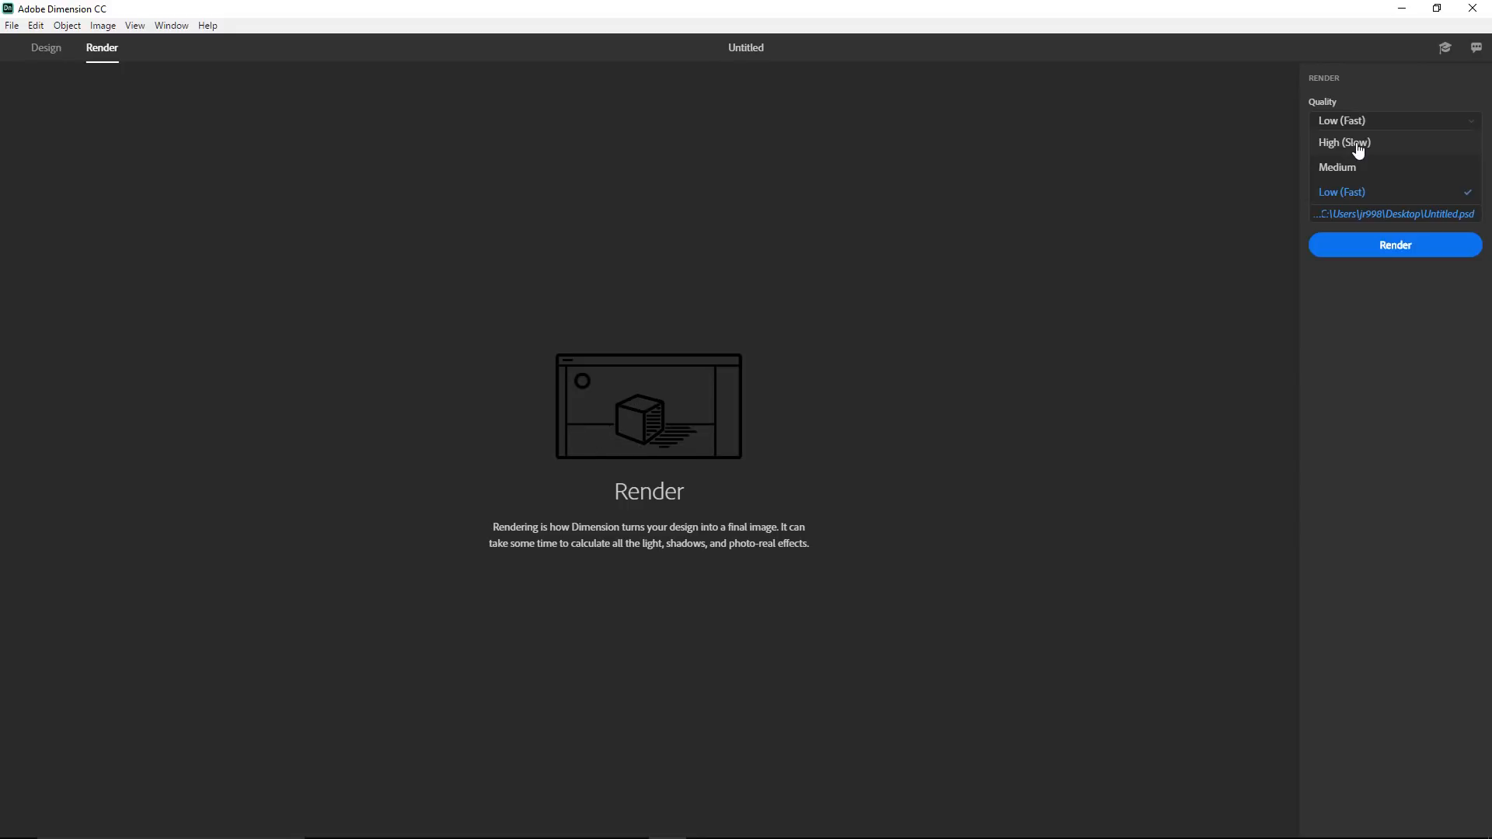
click(1366, 194)
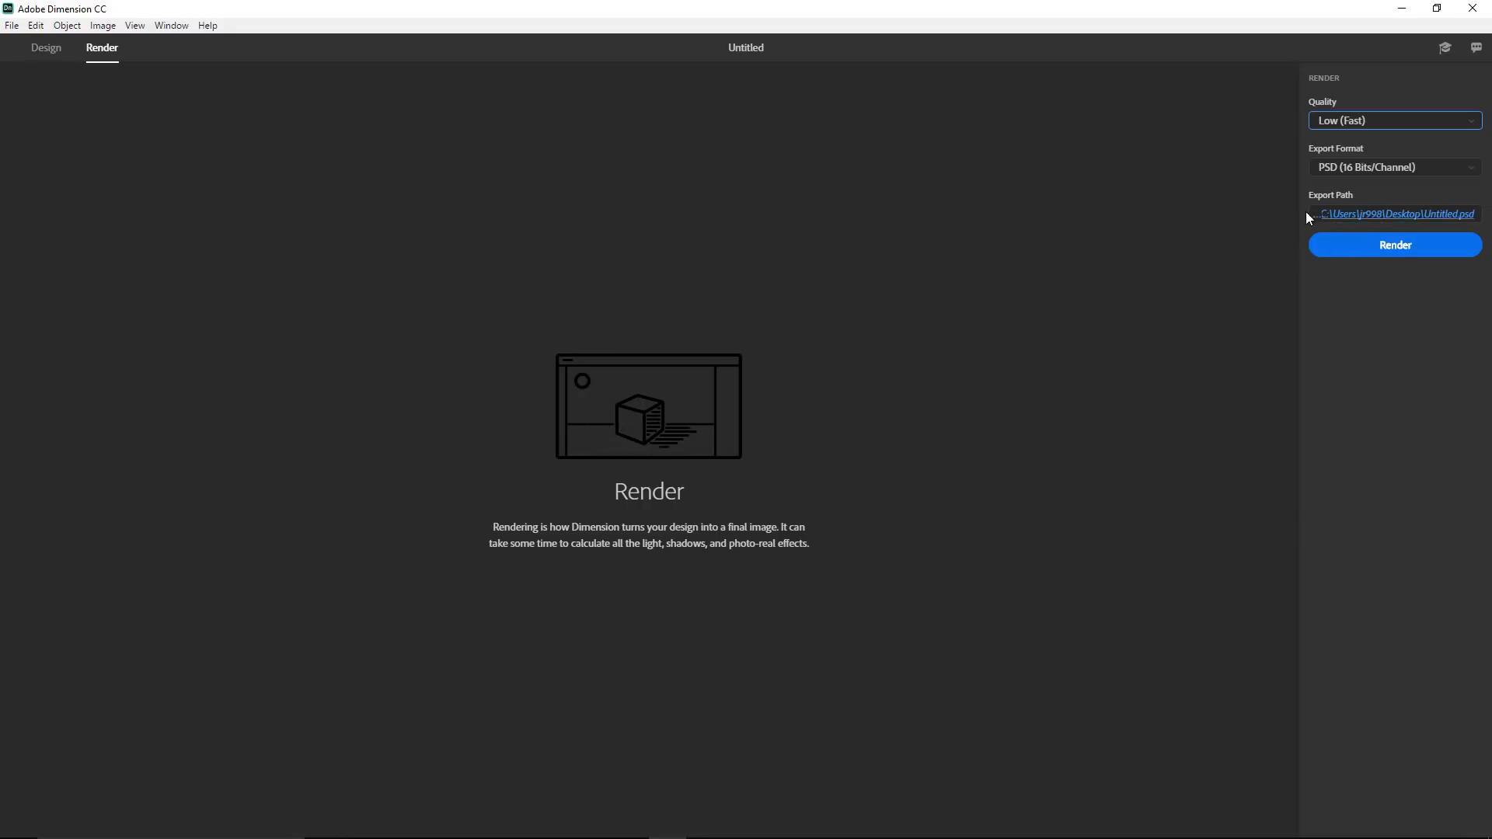
click(1384, 250)
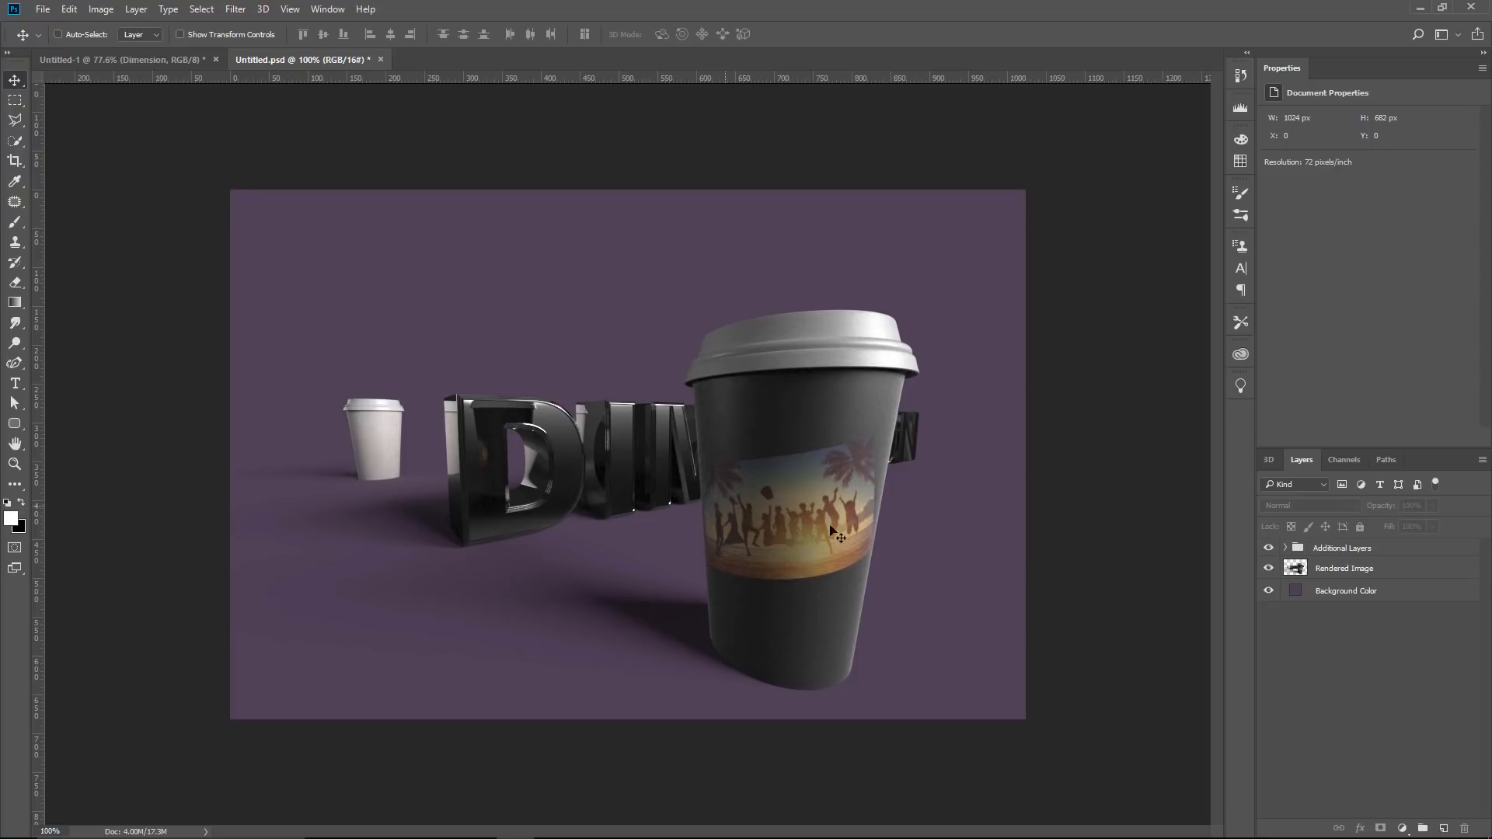
- Hide all layers, inspect the Background Color layer's fill color, and show the Background Color and Rendered Image layers again one by one
click(1268, 549)
click(1268, 568)
click(1270, 591)
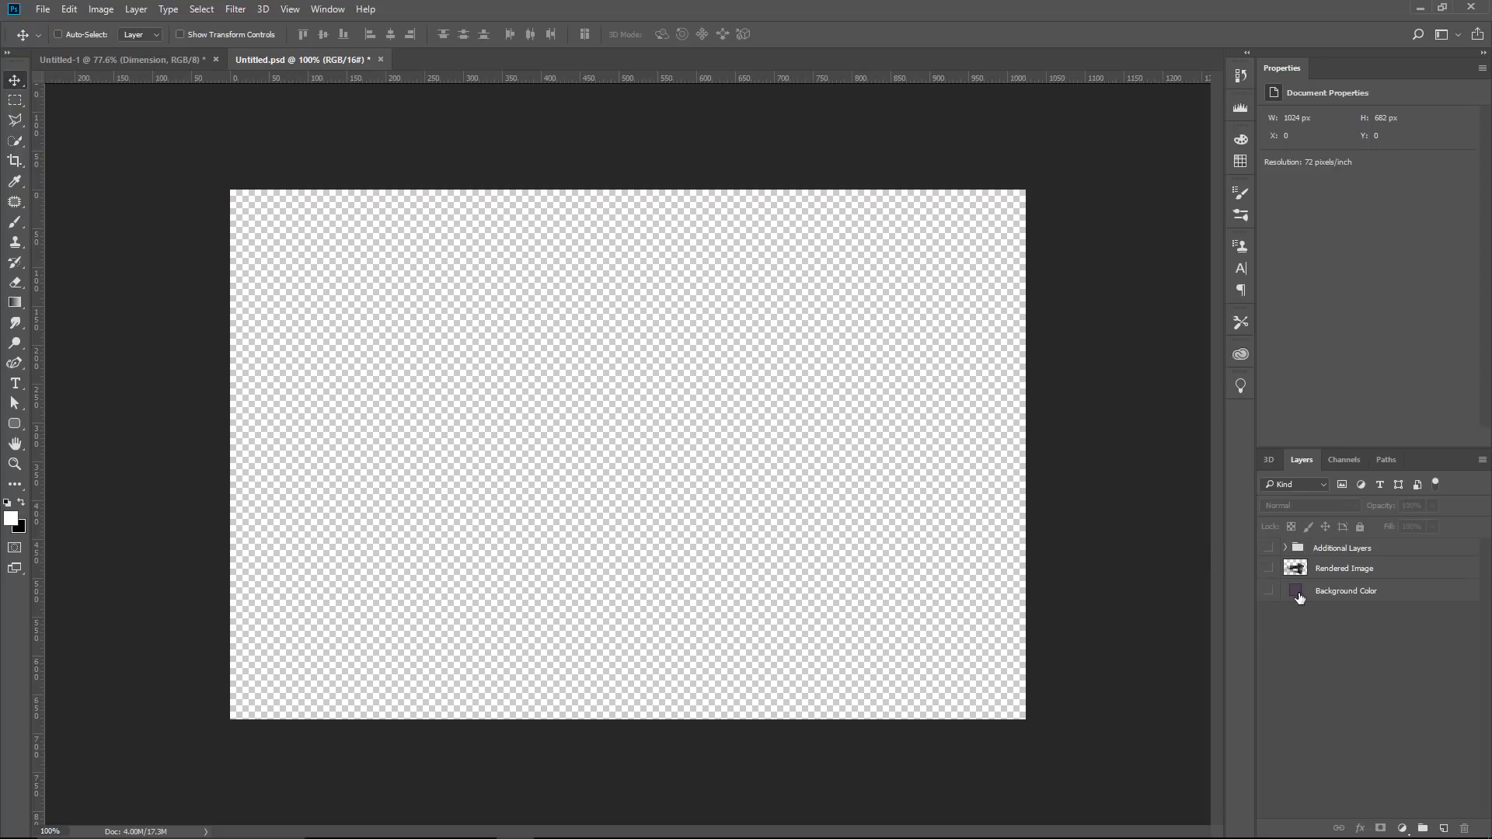
double_click(1295, 590)
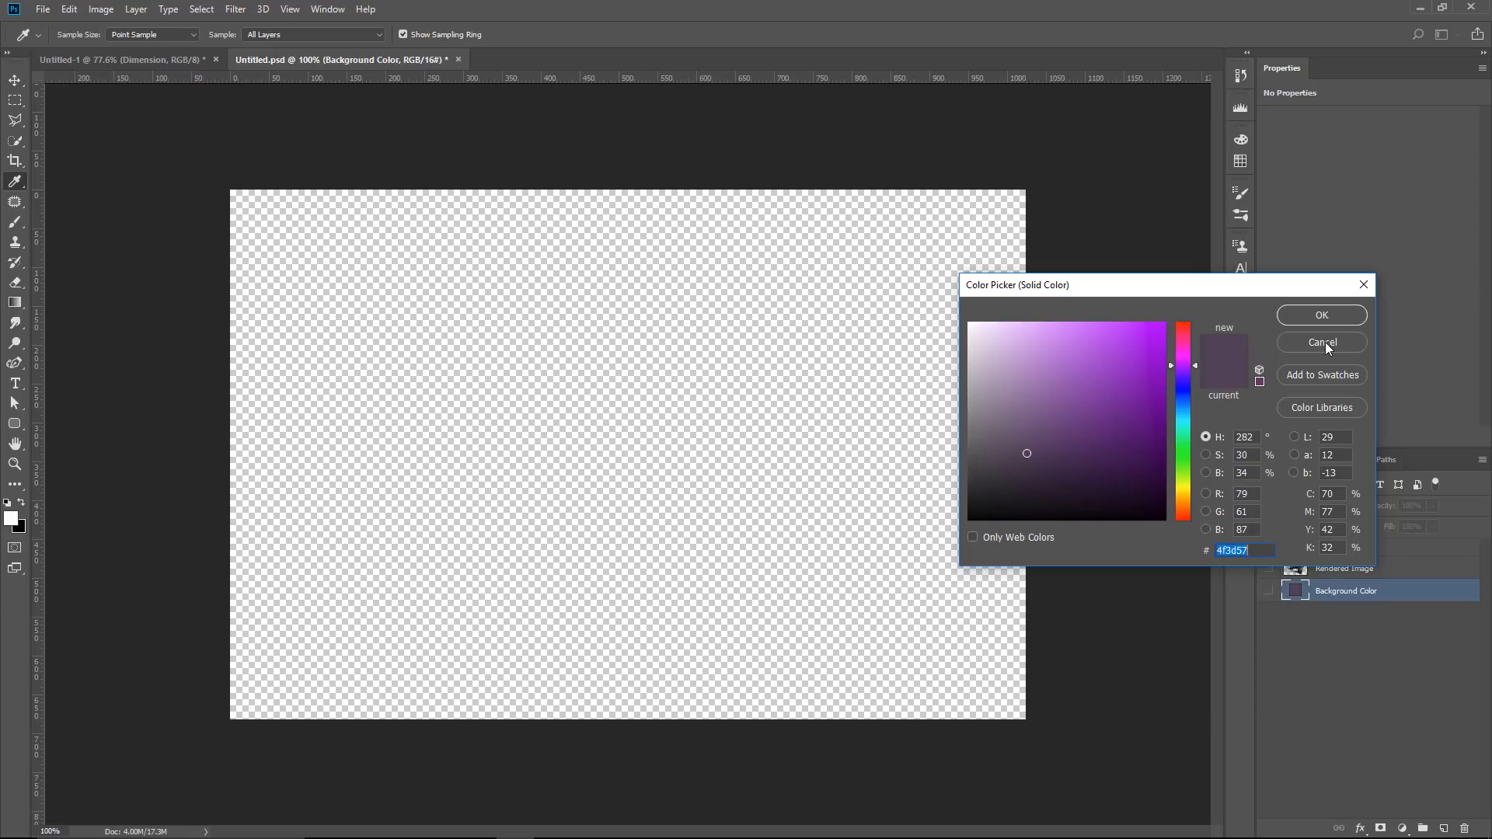
click(1326, 342)
click(1268, 590)
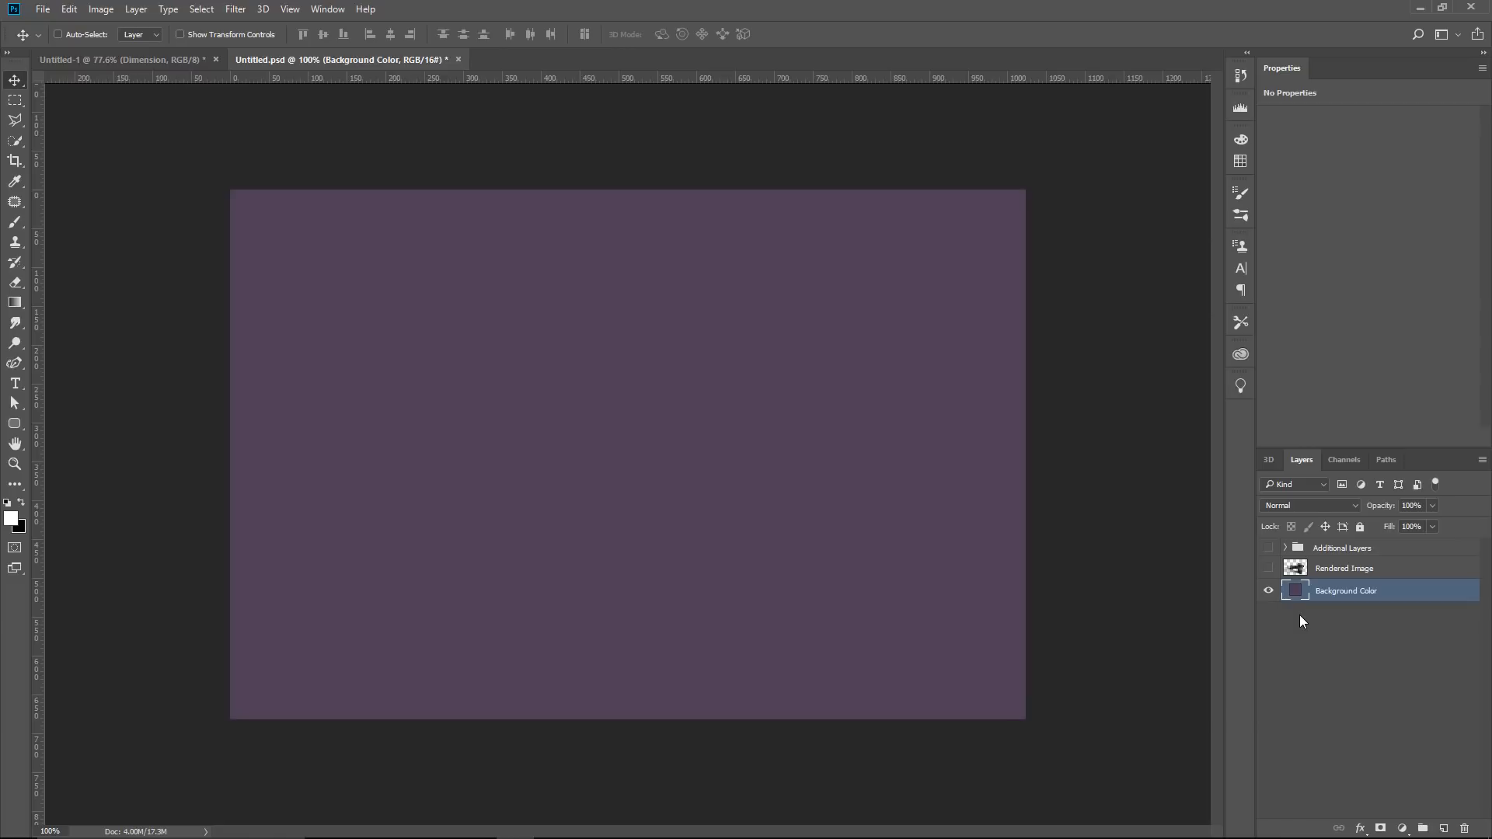
click(1268, 570)
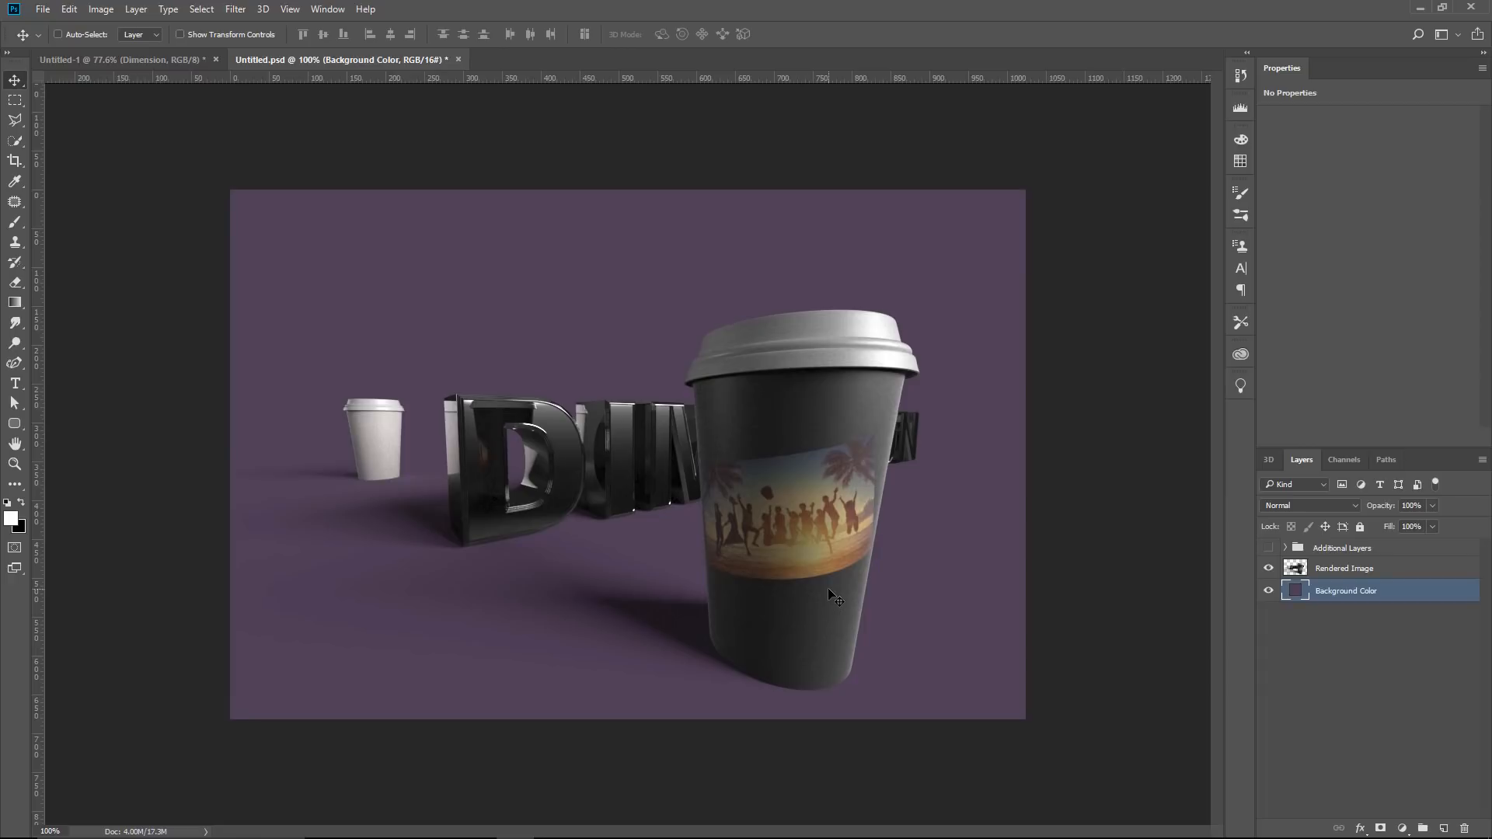
- Show and expand the Additional Layers group, and preview the Material Selection Masks and Object Selection Masks layers in turn
click(1269, 549)
click(1286, 548)
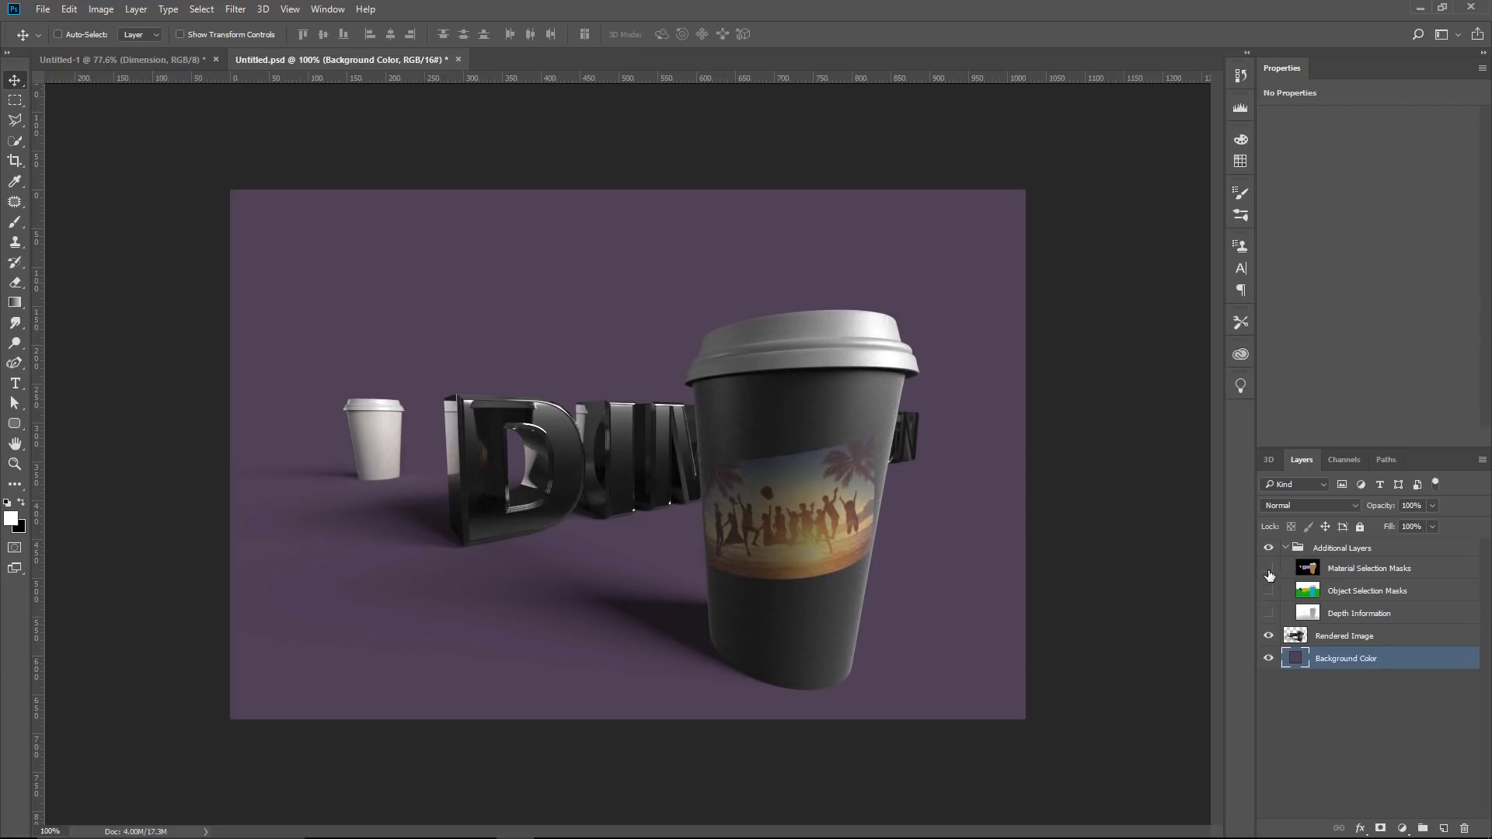
click(1269, 569)
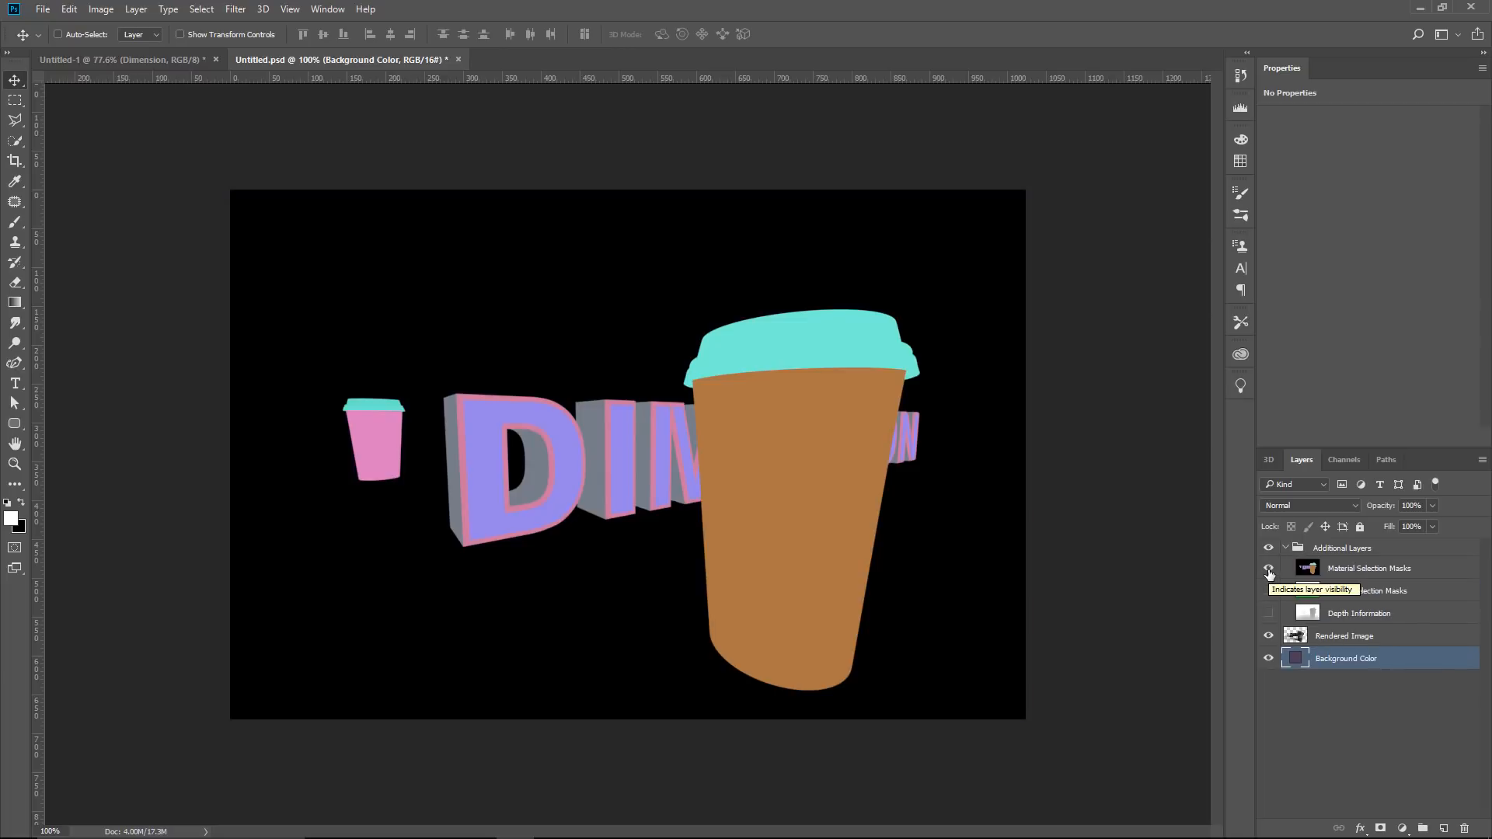
click(1269, 569)
click(1269, 591)
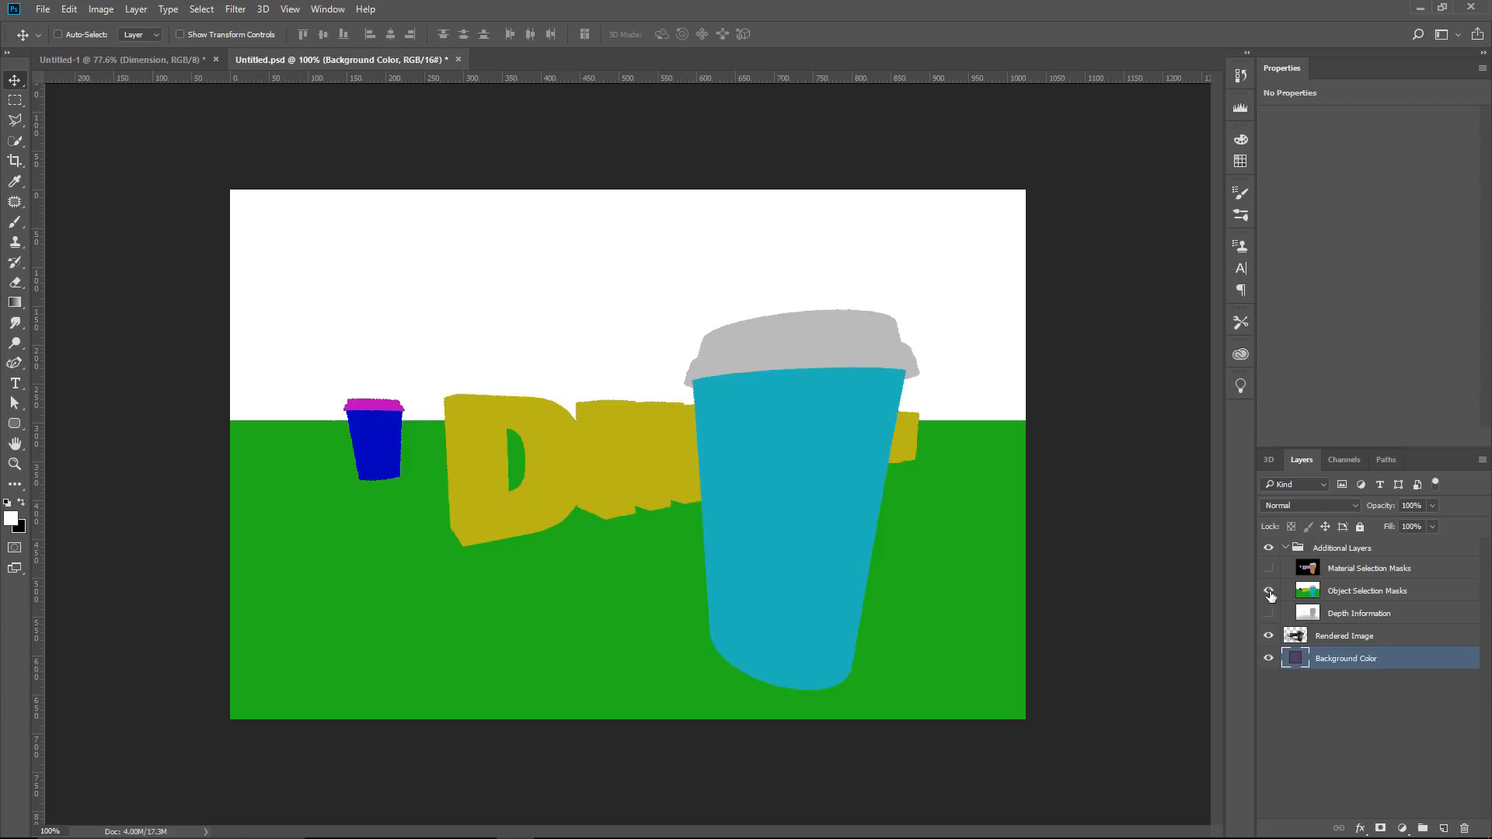
click(1269, 591)
- Show the Depth Information layer, select it, and duplicate its Blue channel as a new channel named 3D Depth
click(1269, 614)
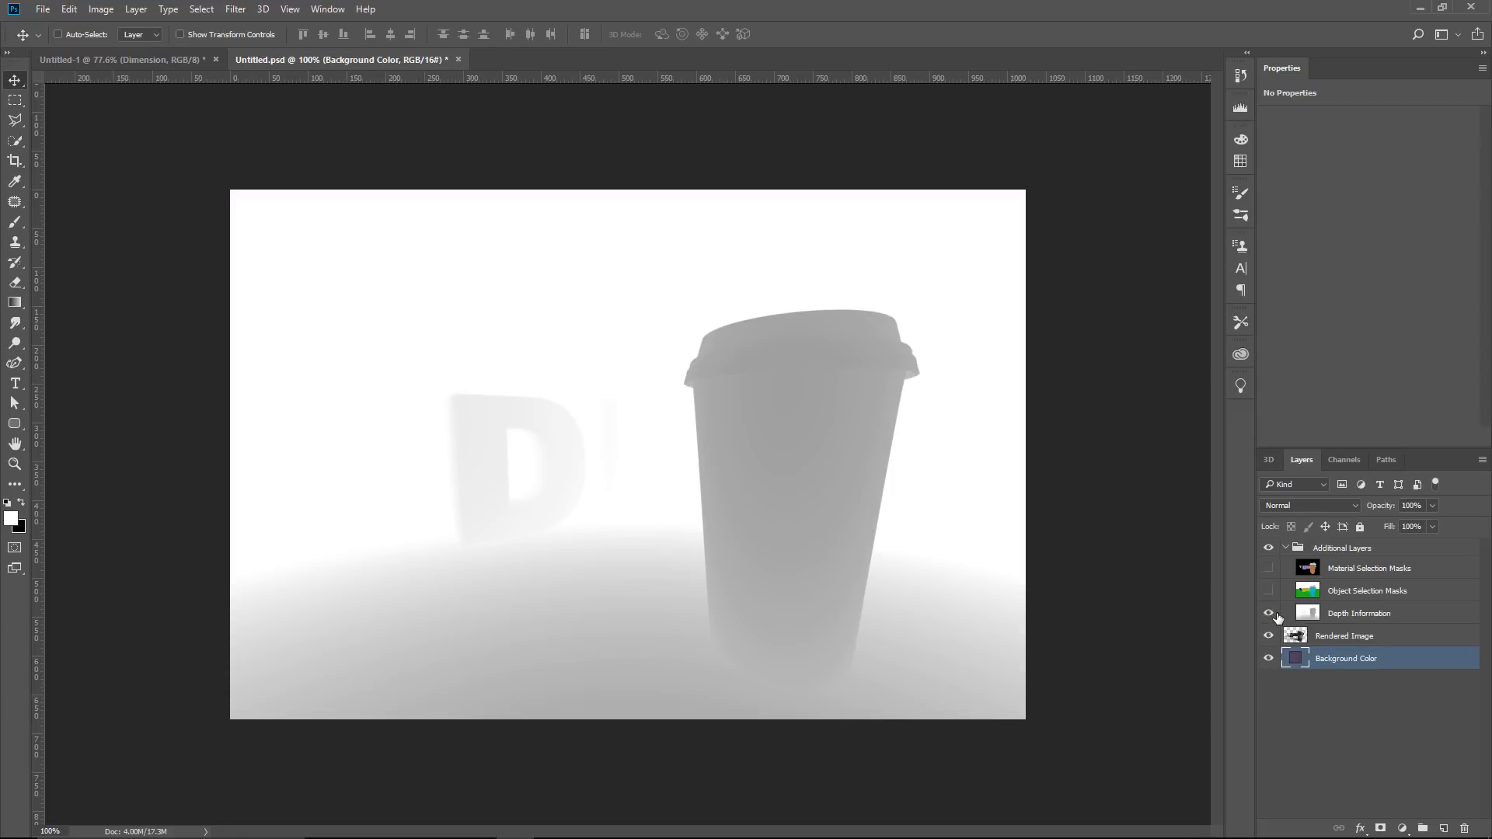
click(1333, 615)
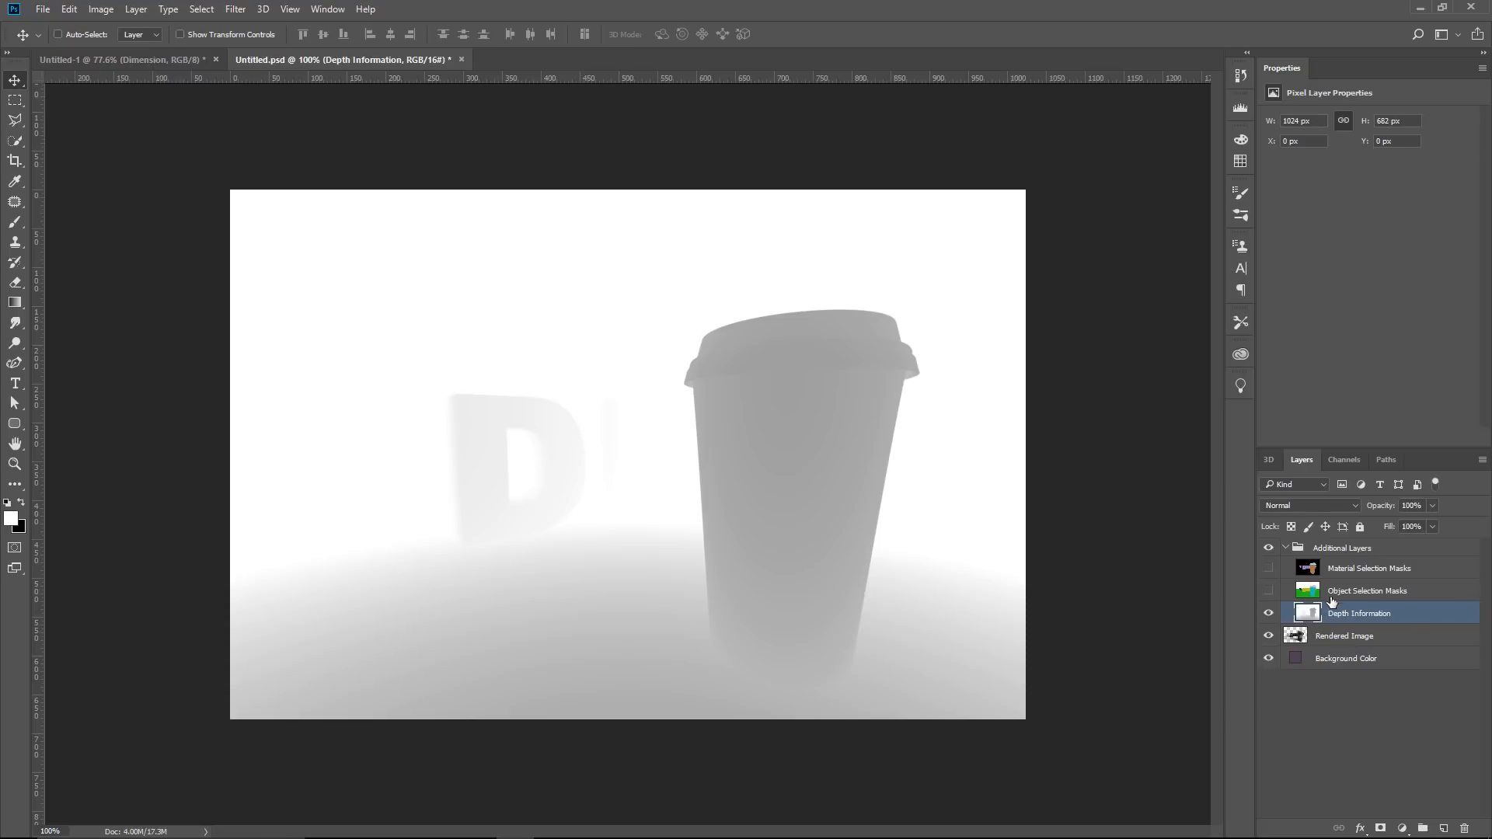
click(1338, 459)
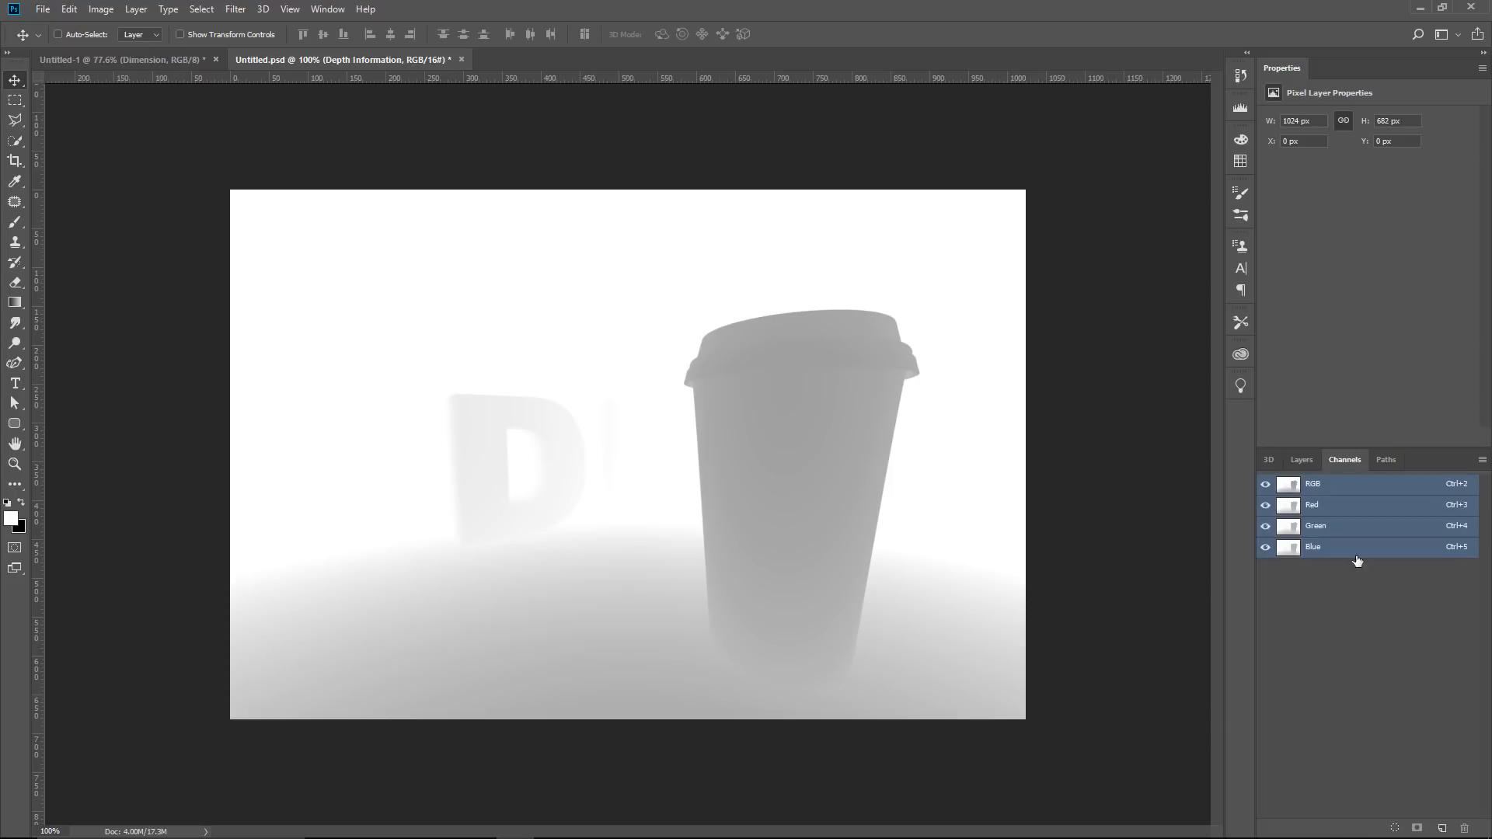
drag(1306, 549, 1442, 828)
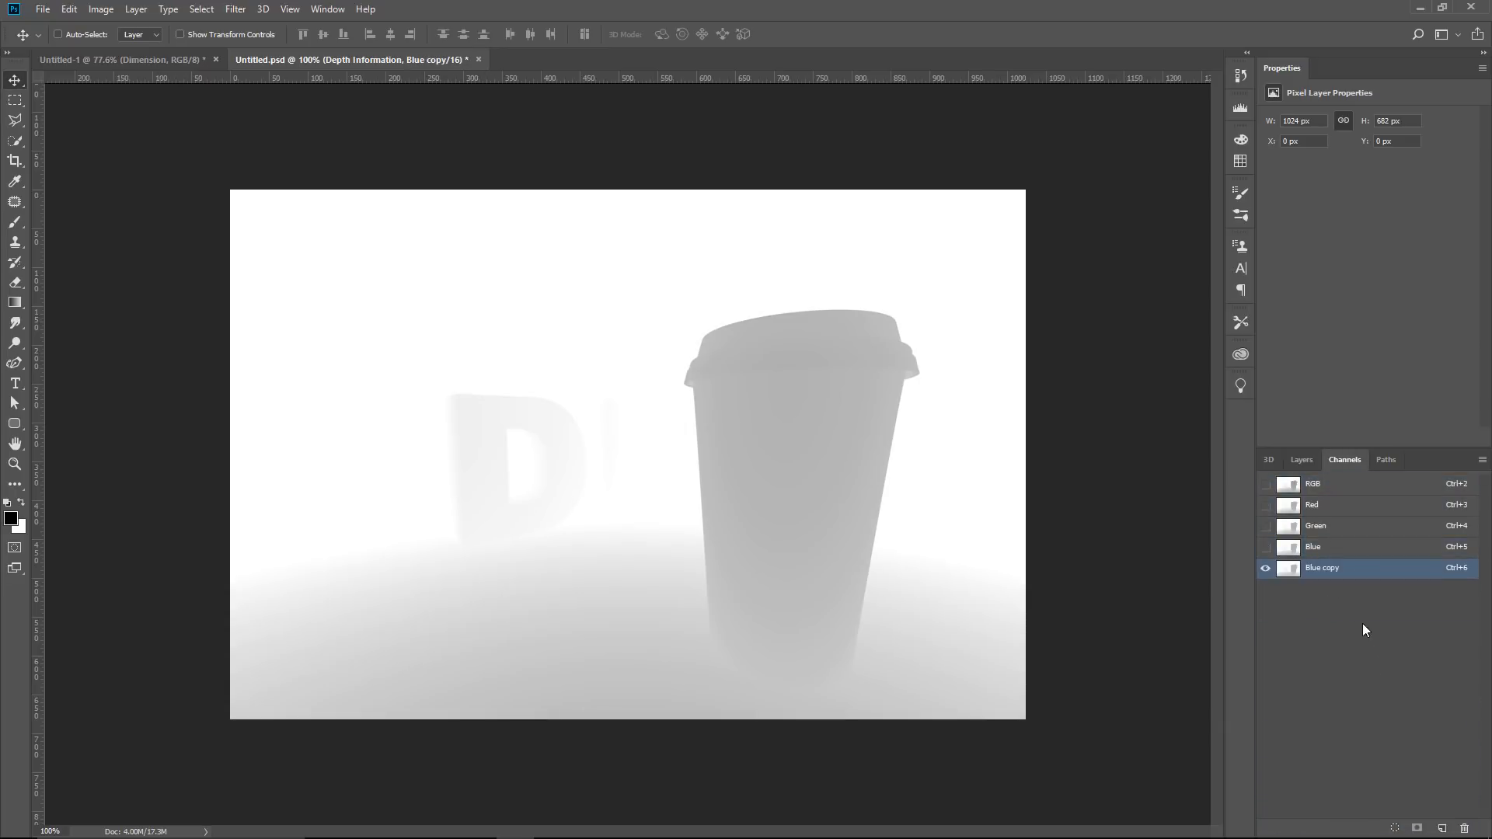
double_click(1329, 572)
text(3D Depth)
key(Return)
- Collapse and hide the Additional Layers group, duplicate the Rendered Image layer, and hide the original
click(1302, 459)
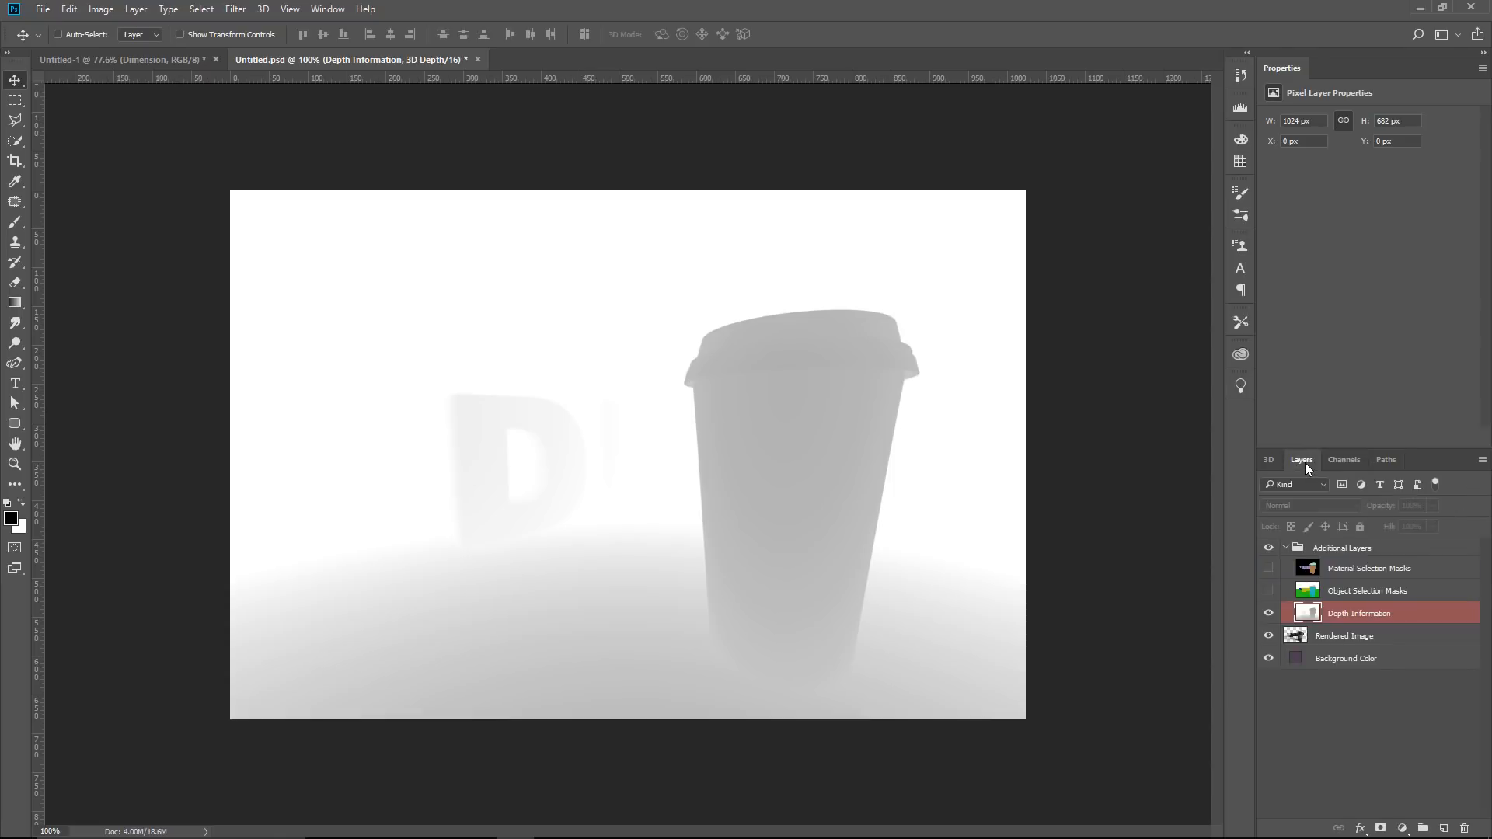
click(1286, 548)
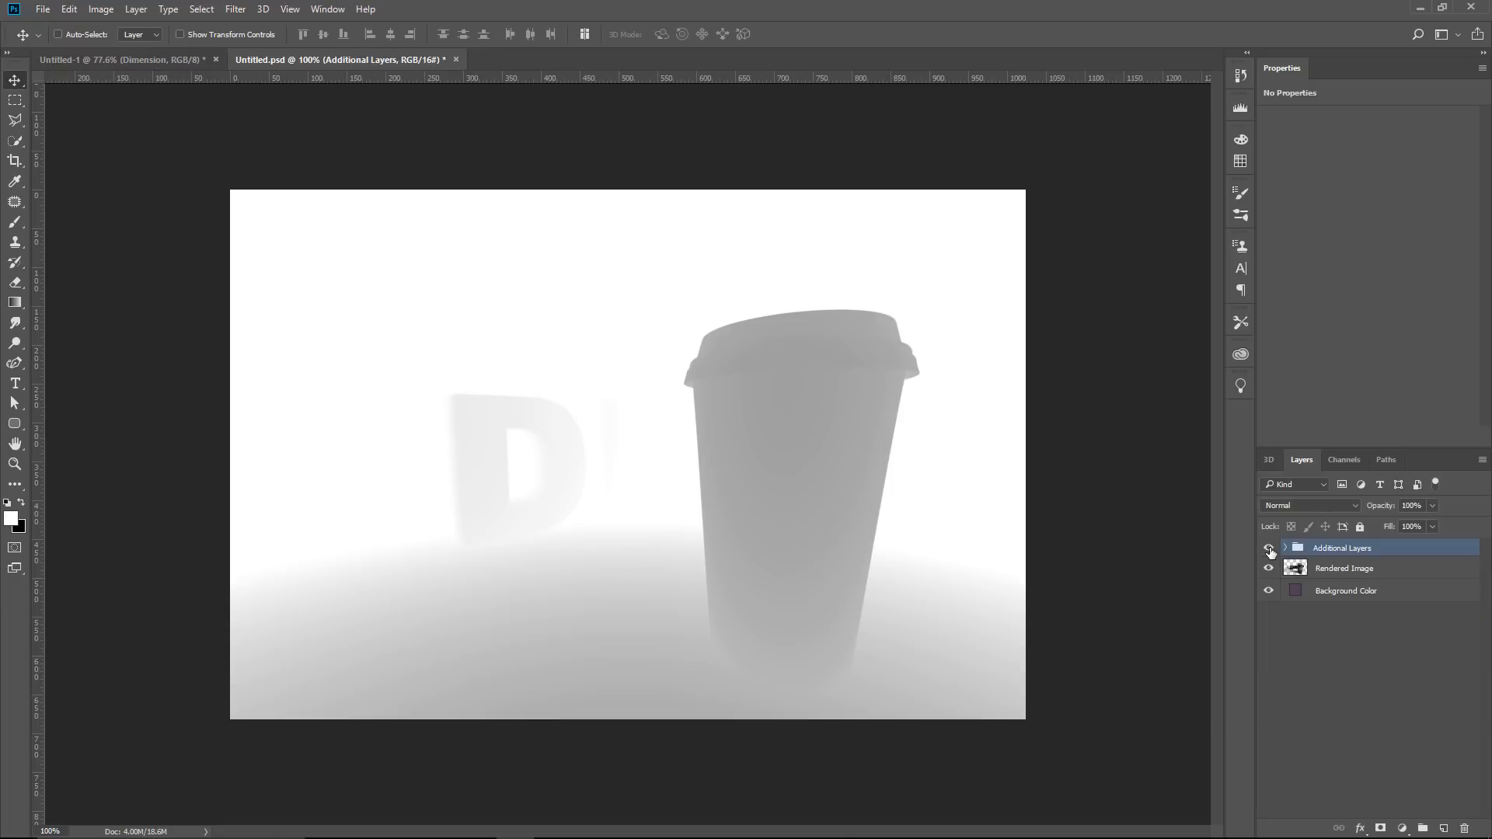
click(1268, 548)
click(1268, 568)
click(1268, 568)
drag(1311, 575, 1442, 827)
click(1268, 592)
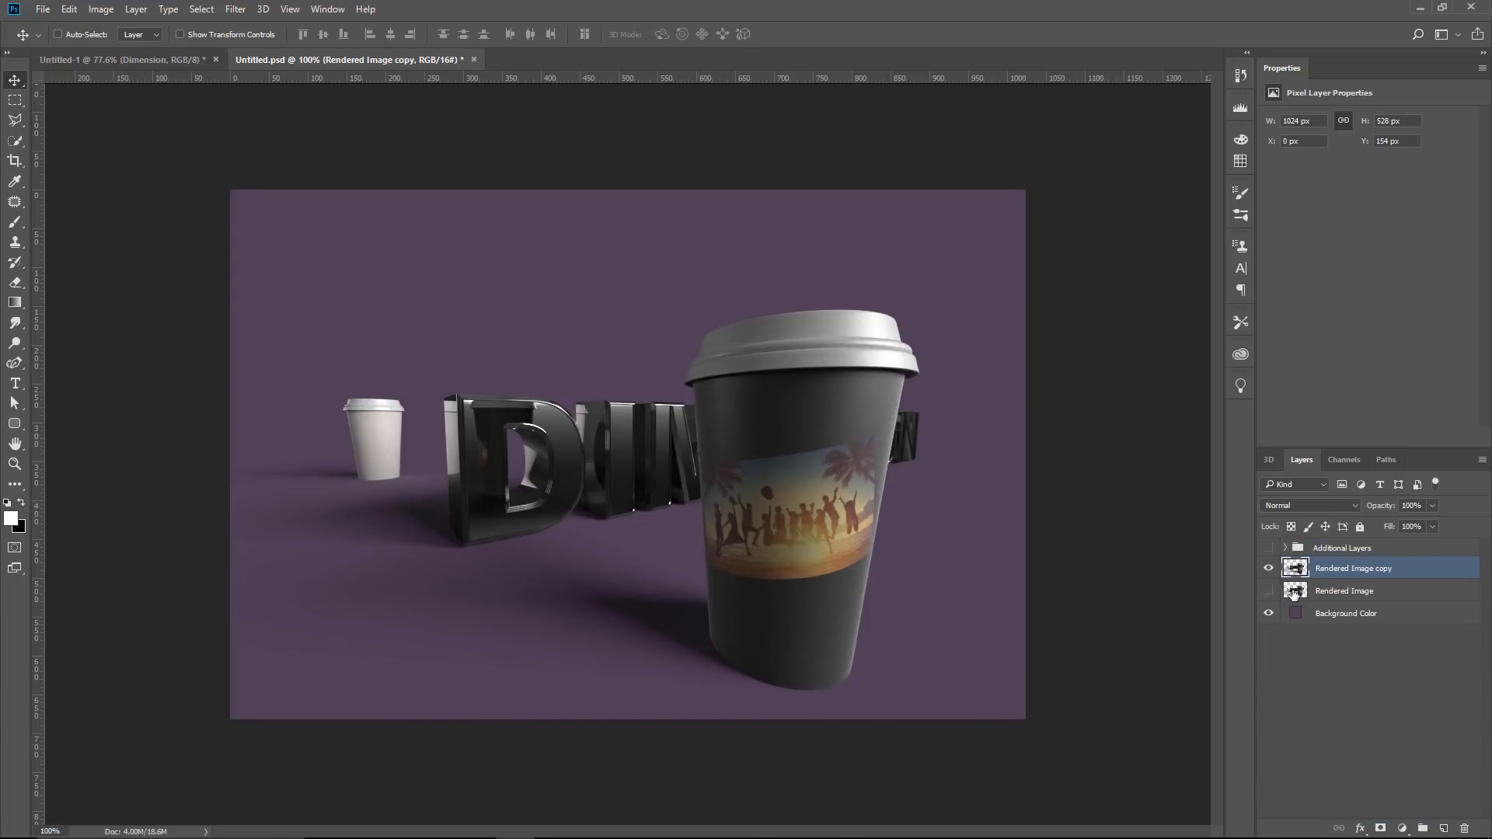
click(1269, 569)
click(1269, 569)
- Start a Lens Blur on the Rendered Image copy with 3D Depth as the depth map source and a radius of 32
click(244, 13)
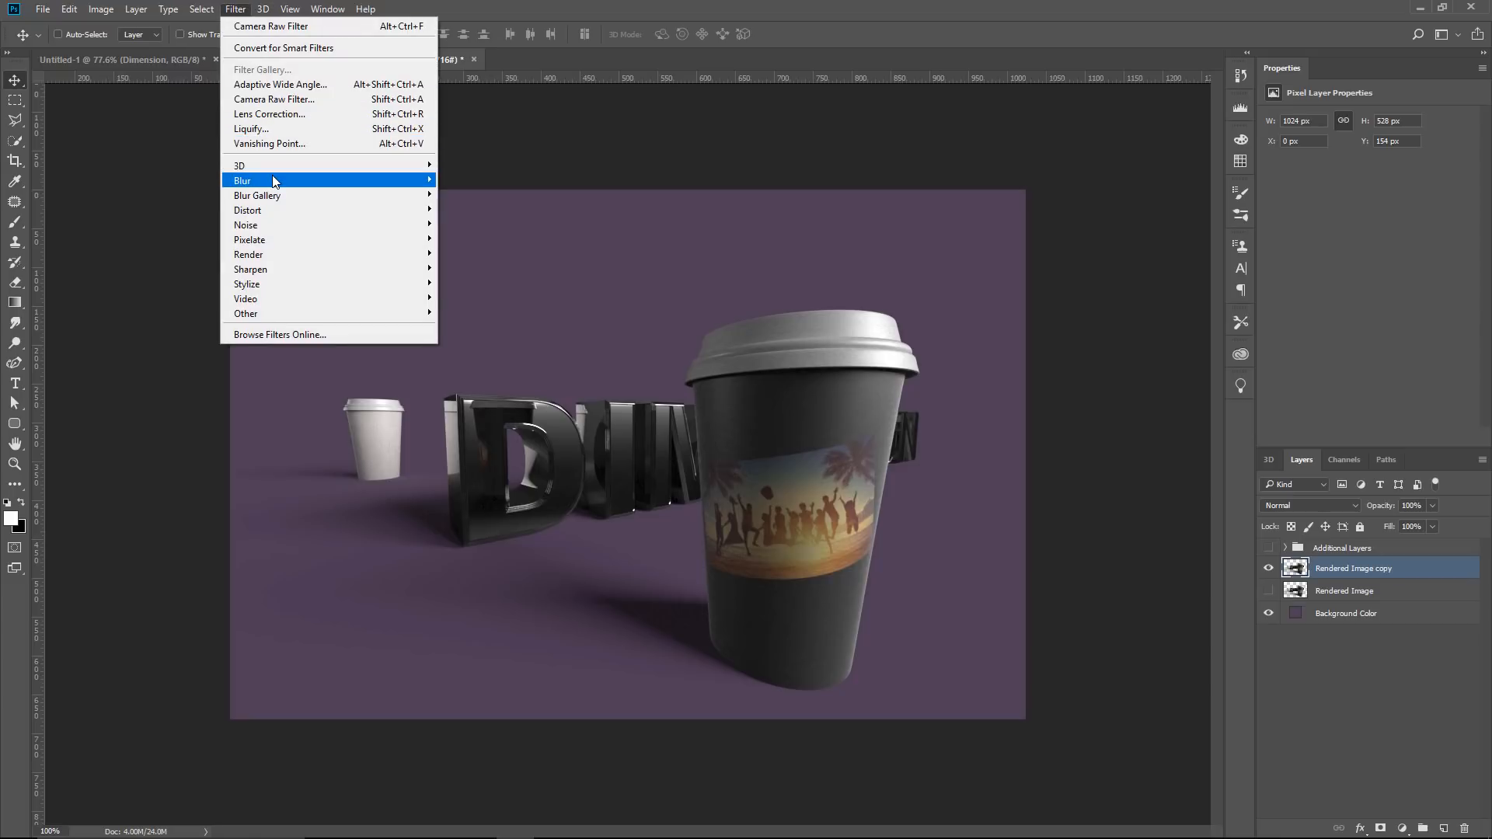
mouse_move(274, 181)
click(194, 254)
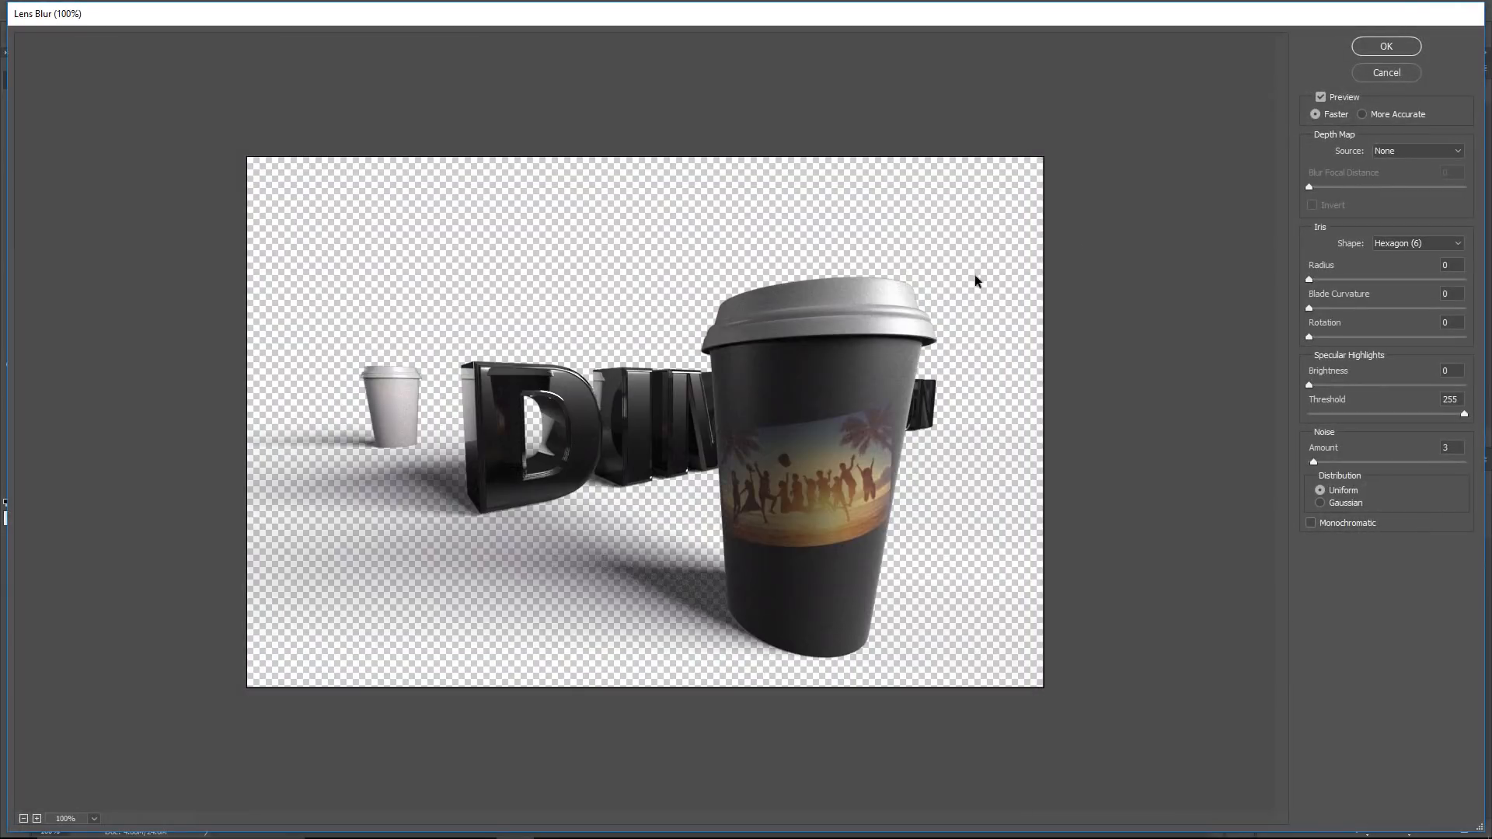
click(1400, 152)
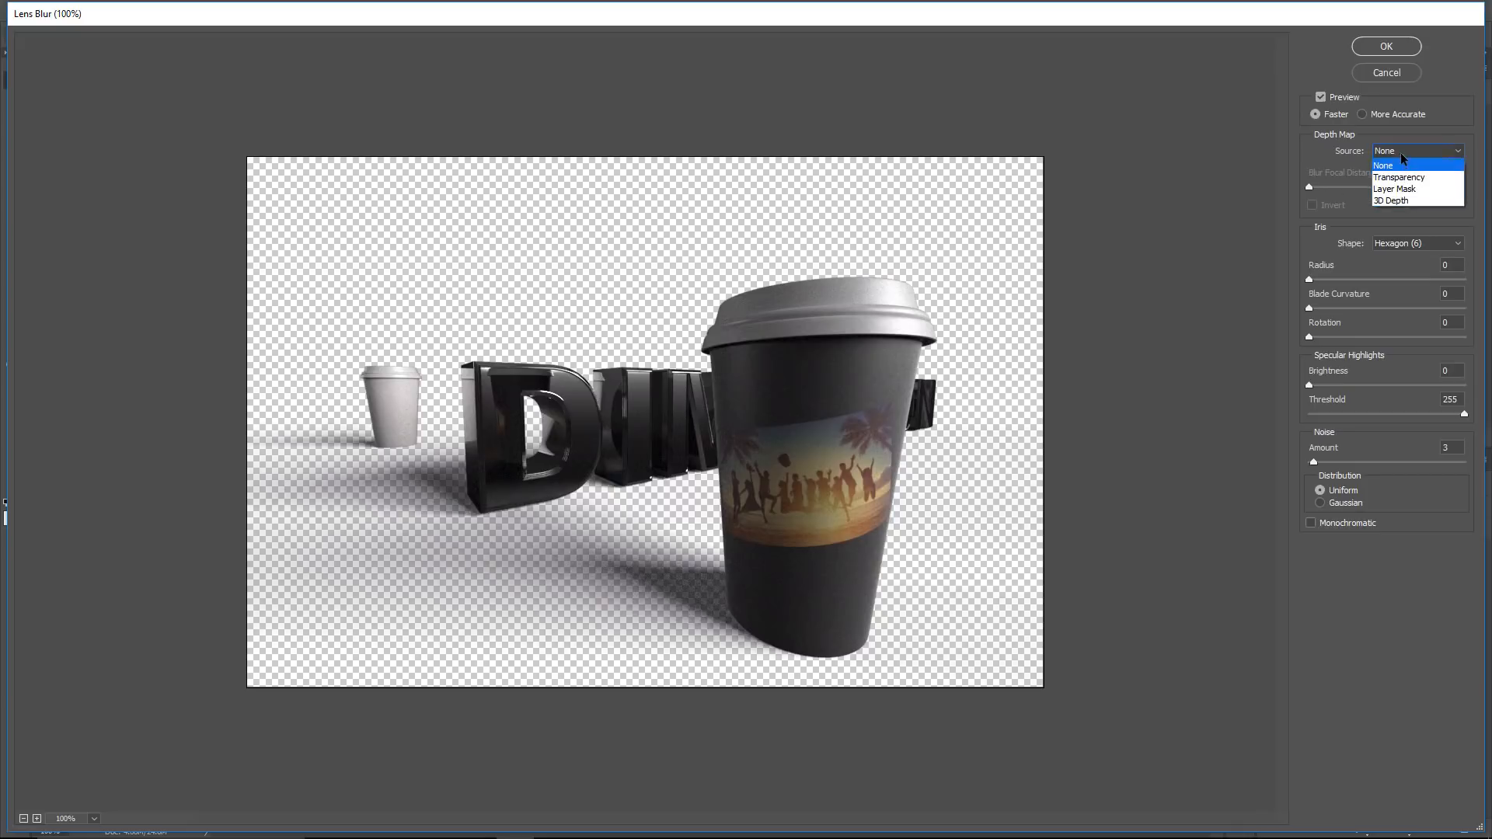
click(1400, 200)
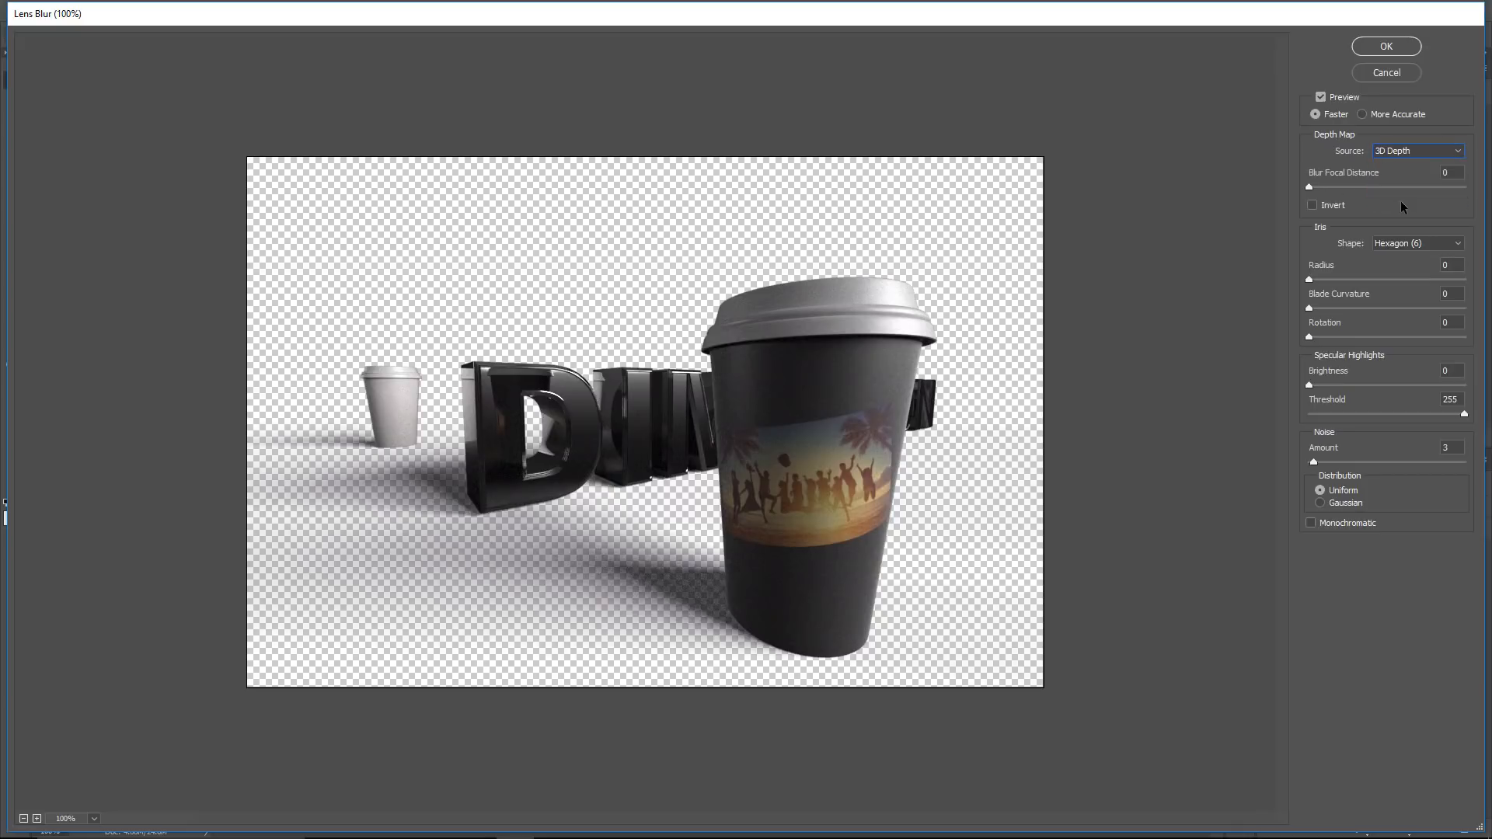
click(1324, 188)
drag(1333, 279, 1358, 279)
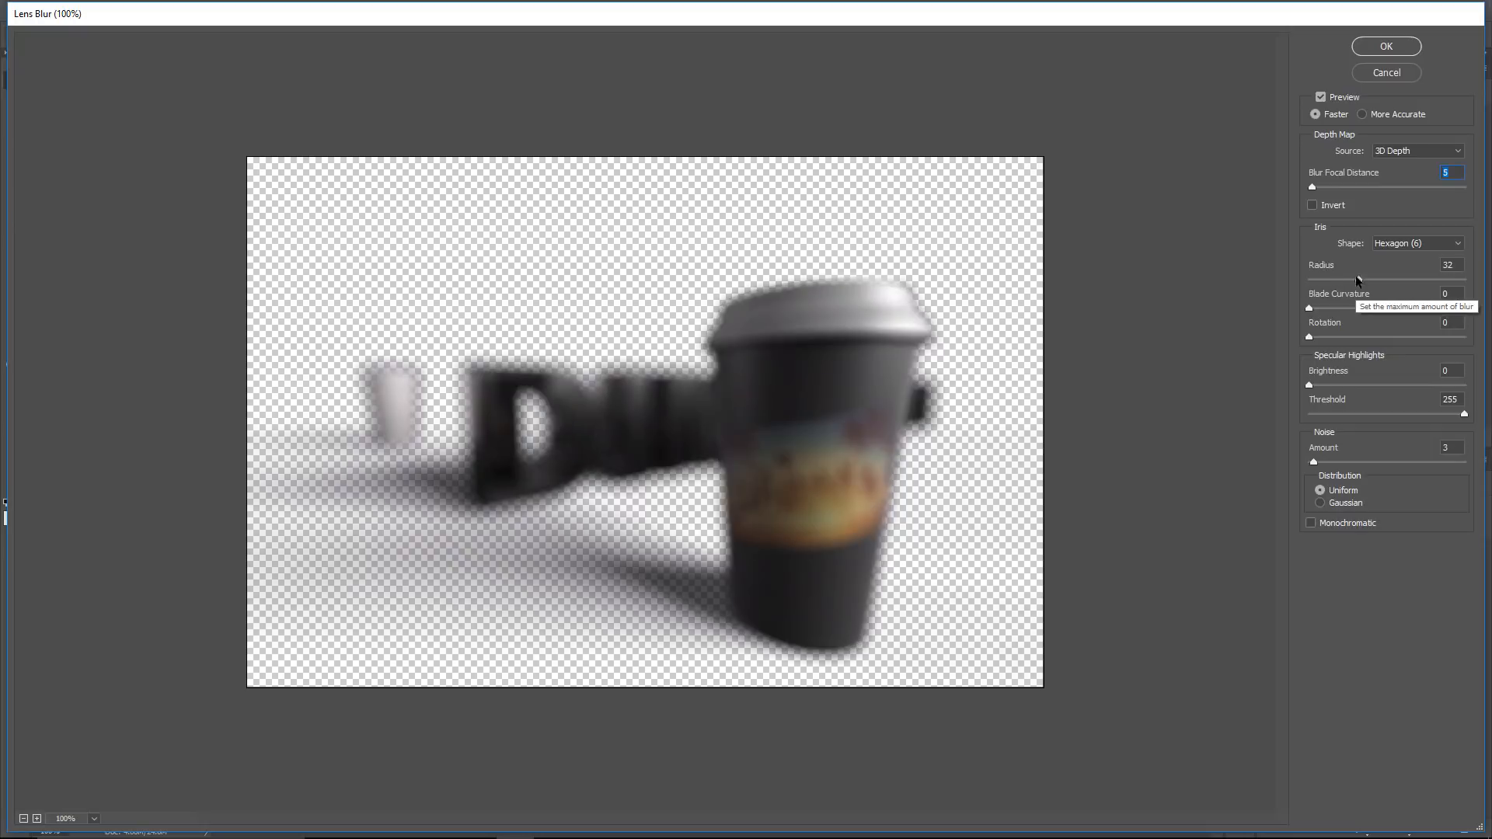
click(1358, 280)
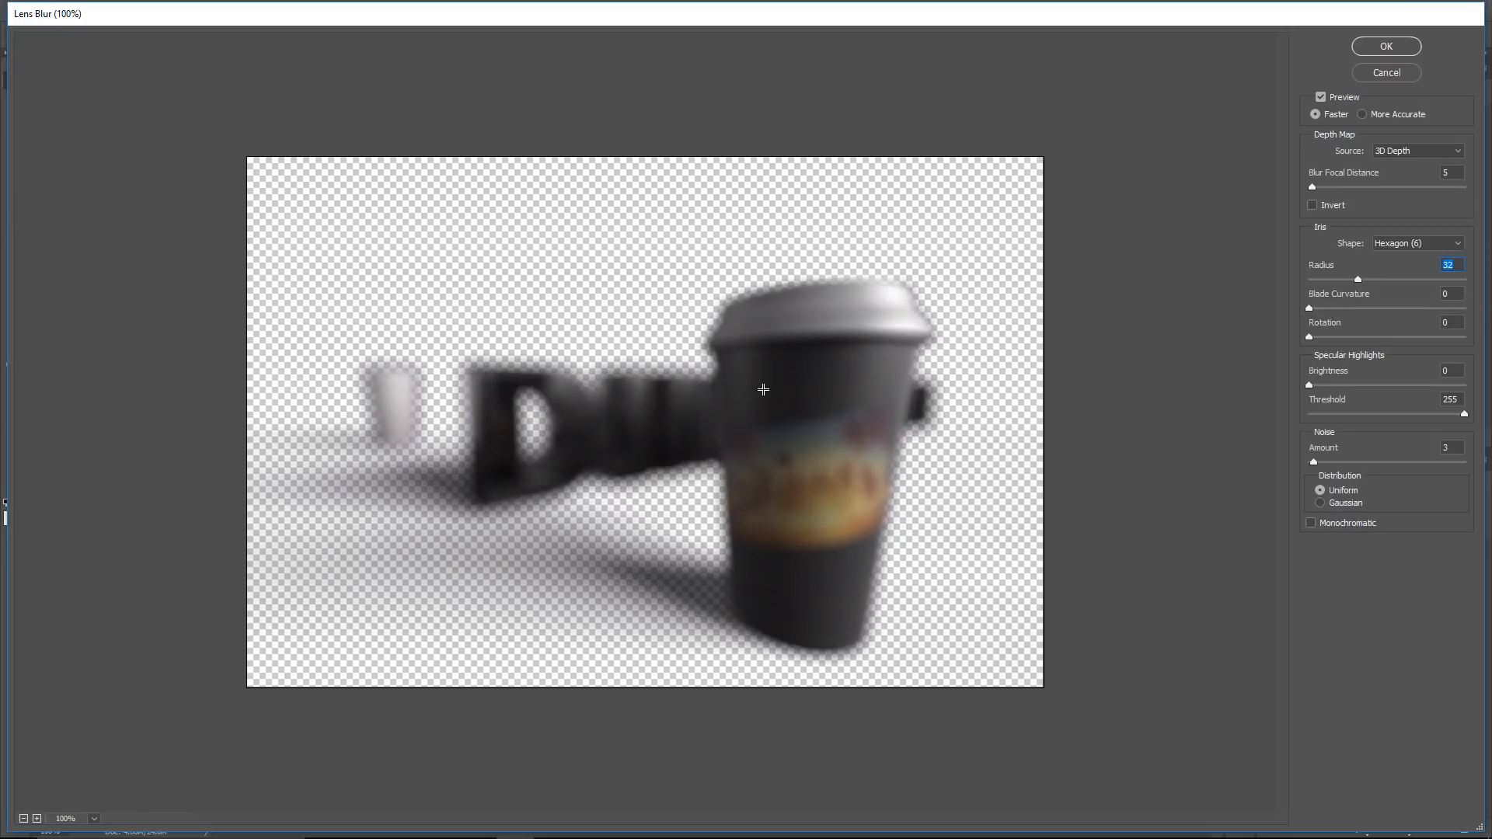
- Test the blur focus on the front cup and the far cup, set it on the letter D, and apply the Lens Blur
click(826, 416)
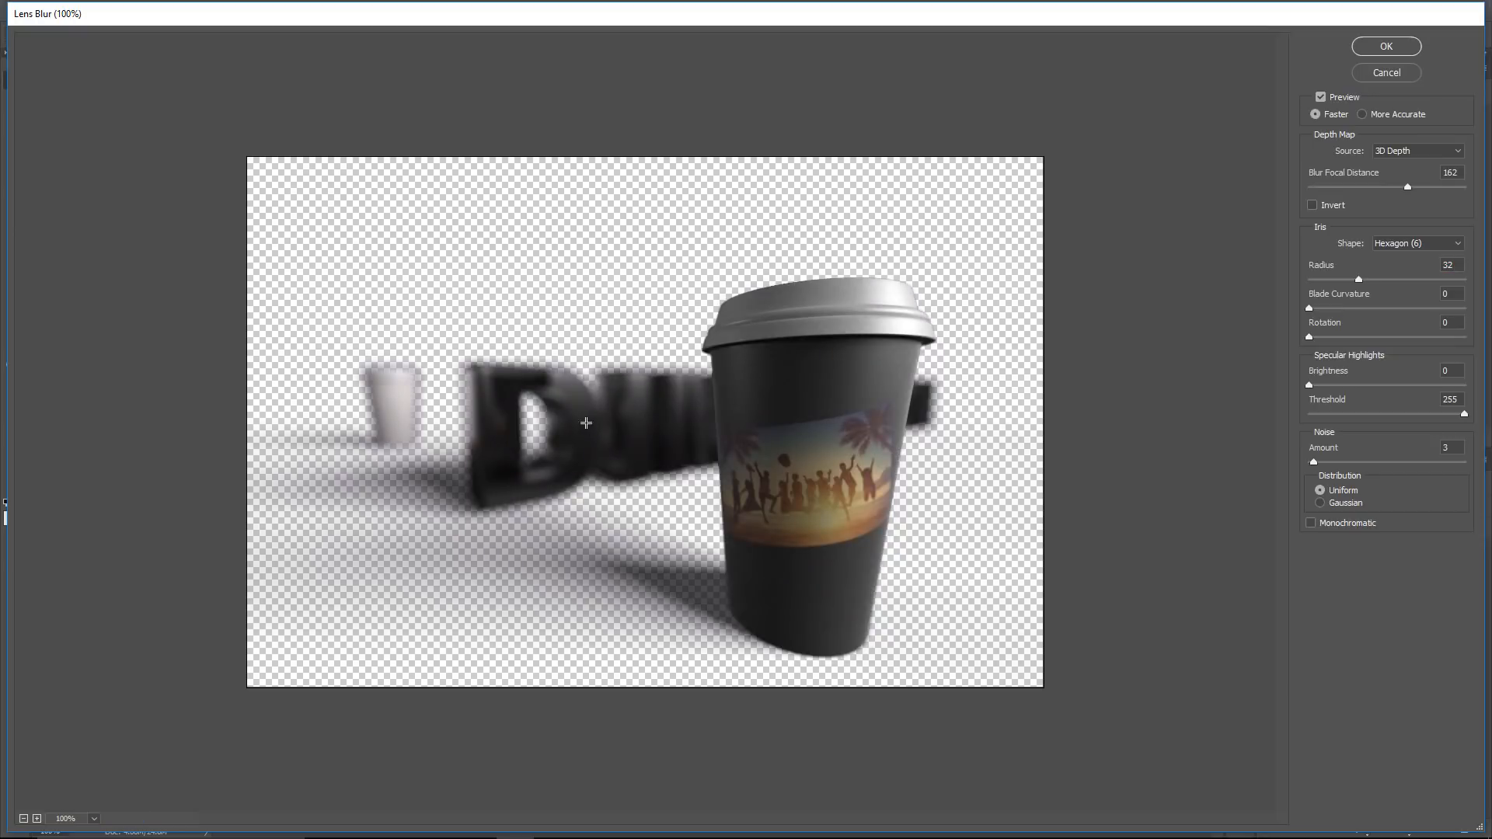
click(399, 407)
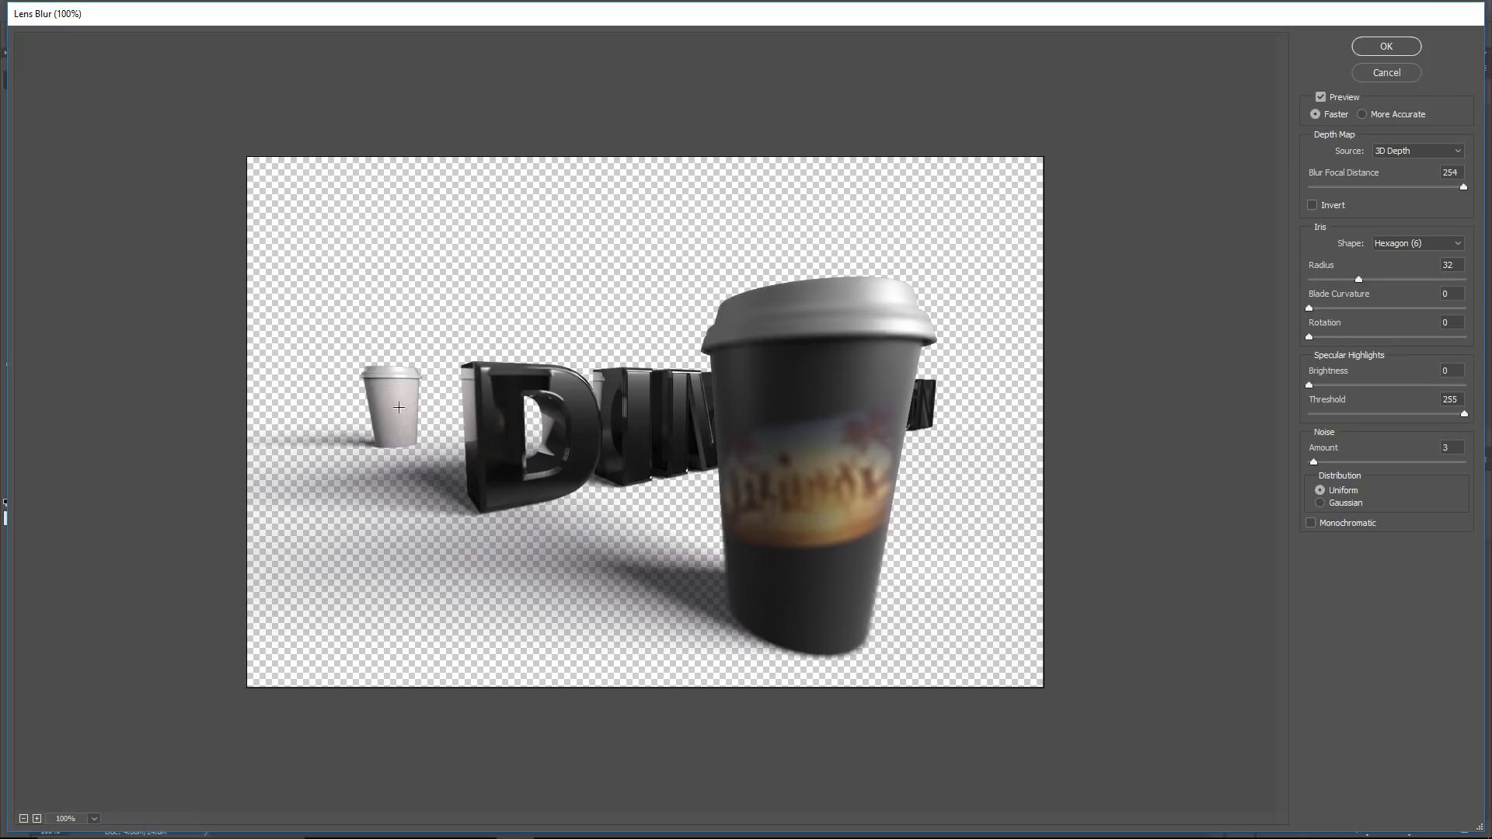
click(501, 416)
click(1386, 47)
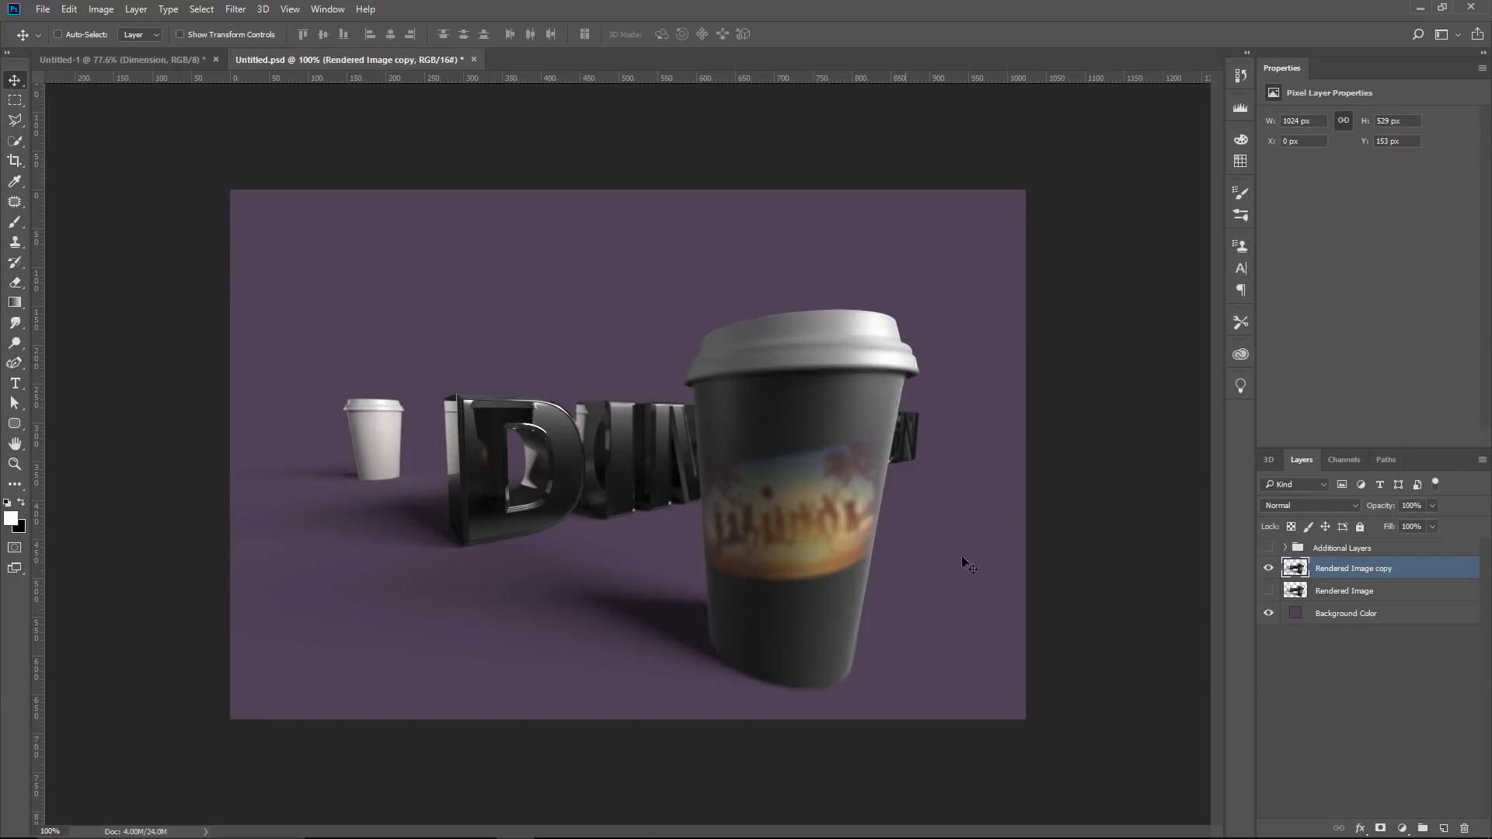
- Compare the blurred copy with the original render, leaving the copy hidden and the Rendered Image layer visible and selected
click(1267, 570)
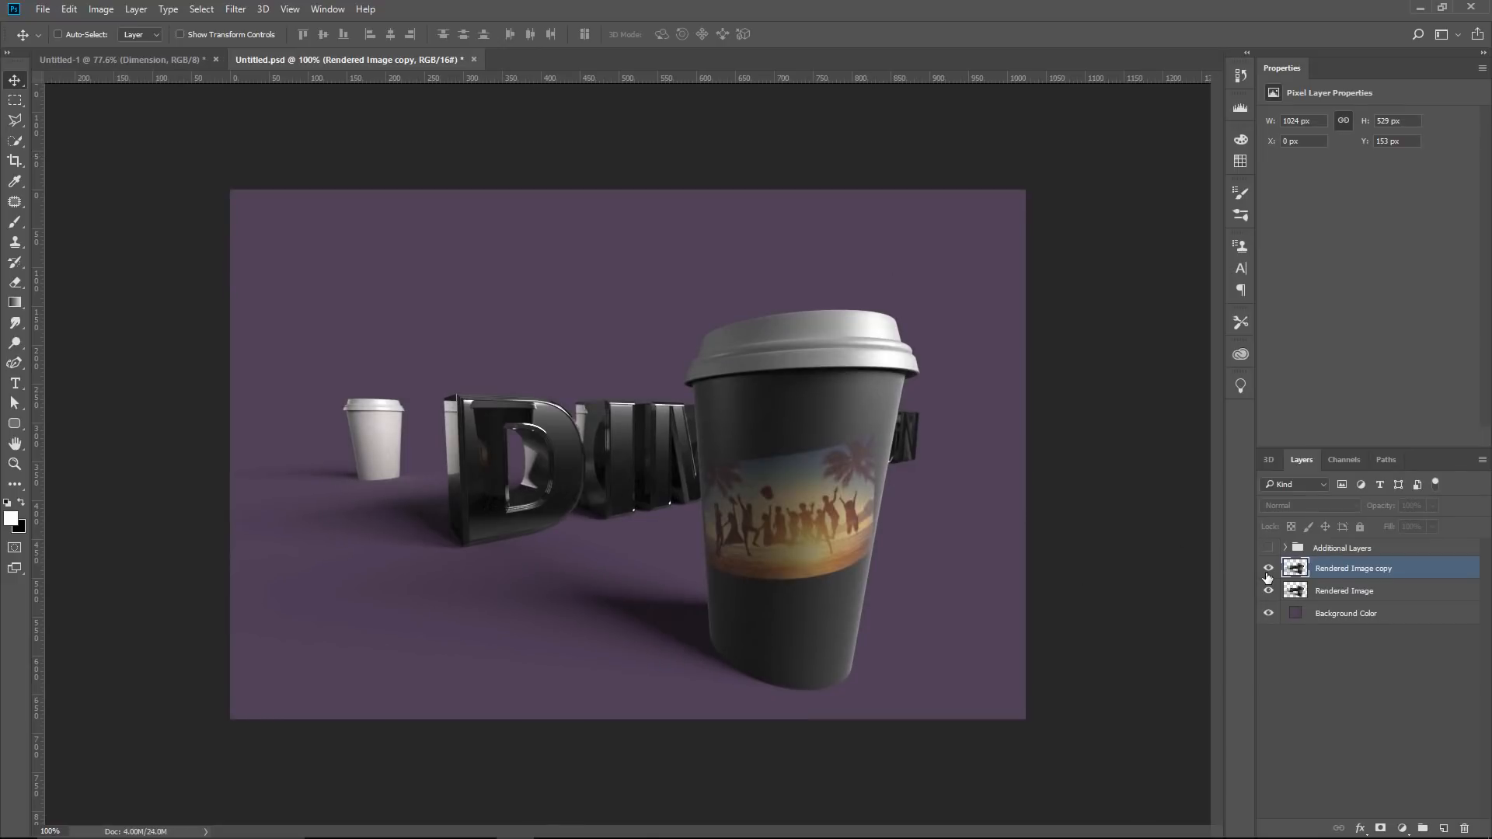
click(1267, 571)
click(1268, 570)
click(1269, 592)
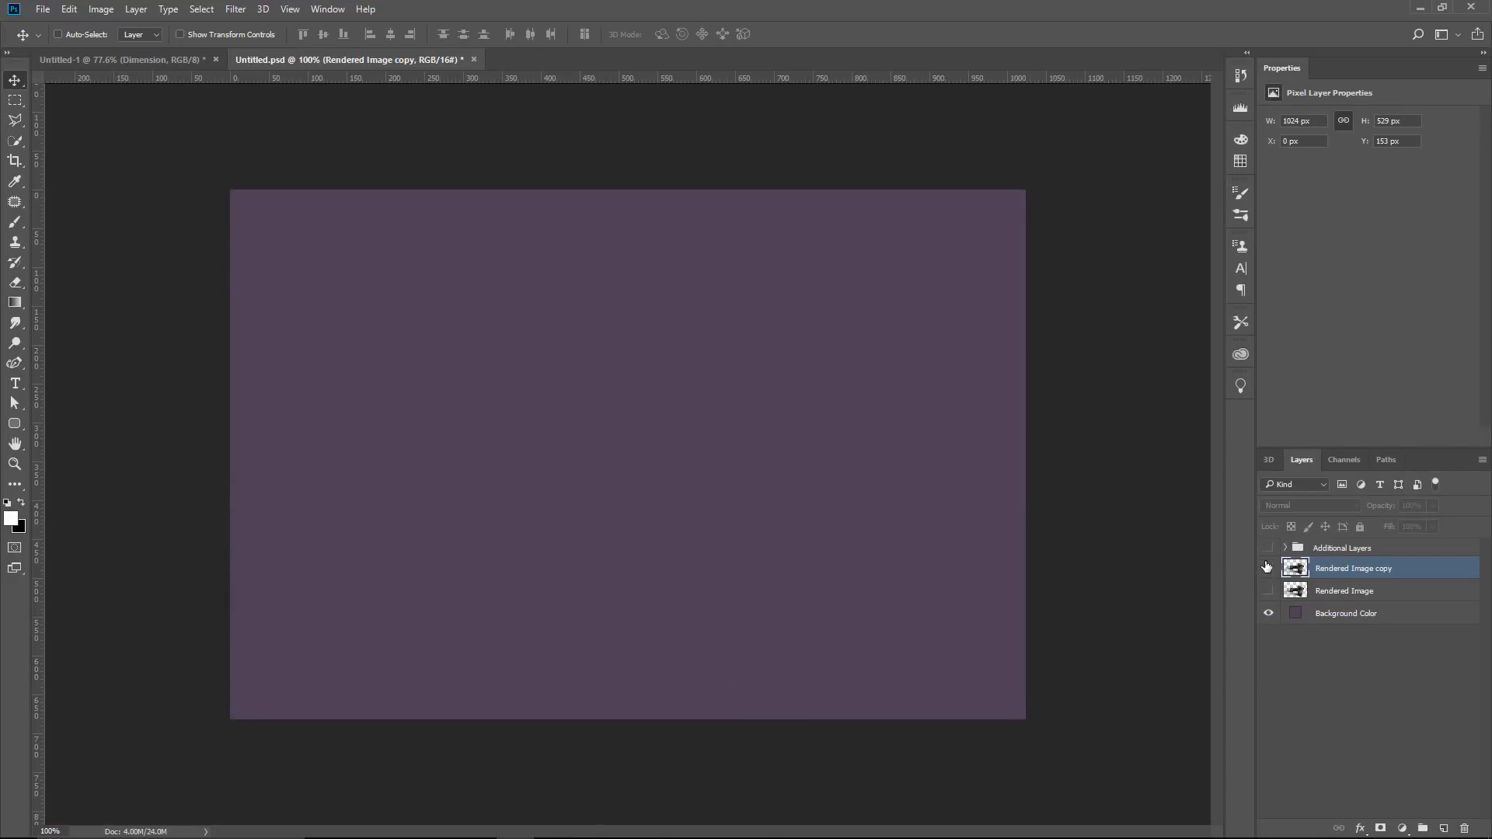
click(1269, 592)
click(1302, 592)
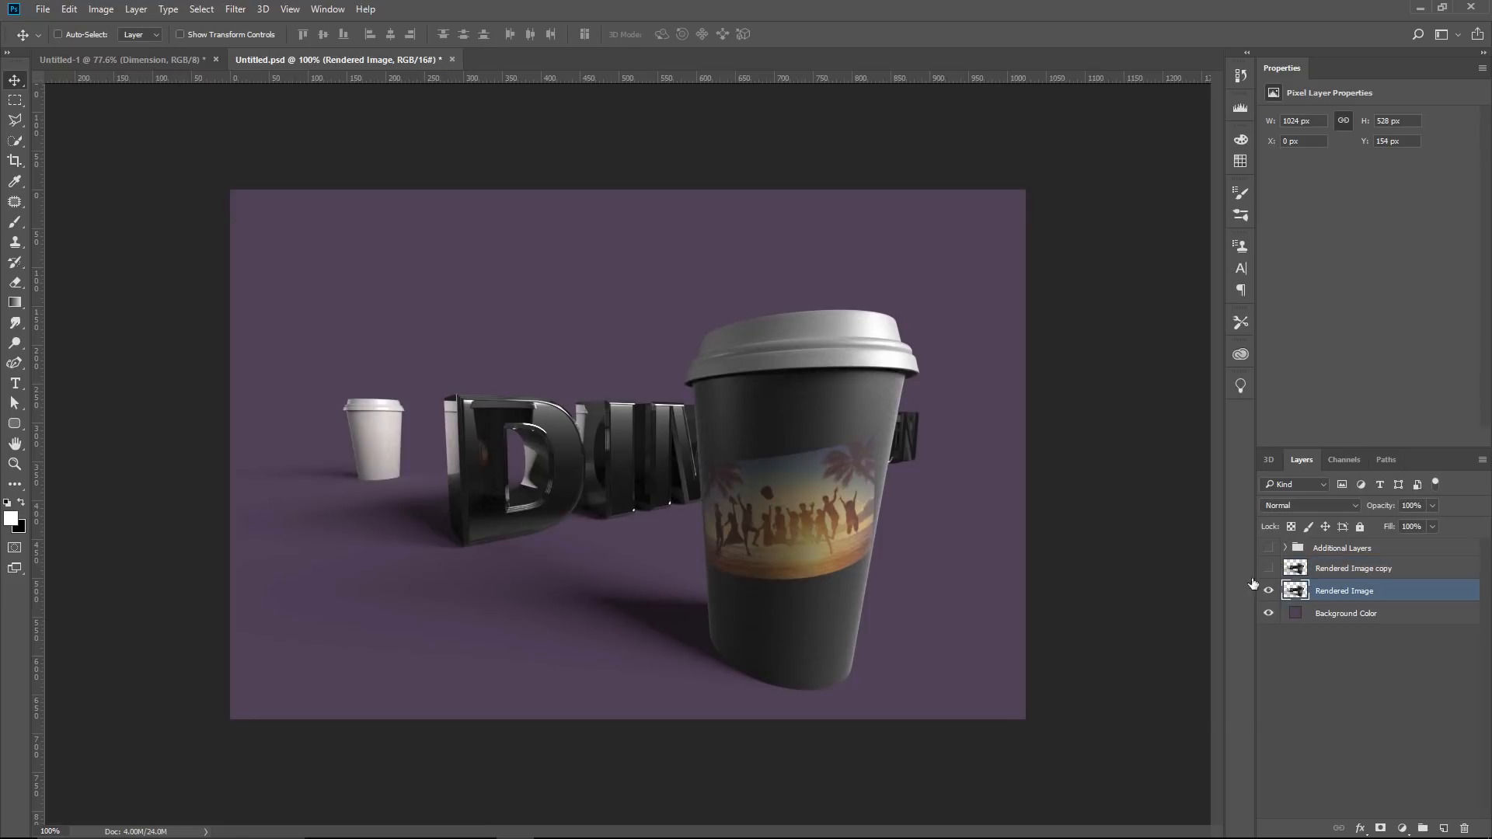
- Add a Curves adjustment clipped to the Rendered Image layer and shape a contrast S-curve with a point at input 113, output 121
click(1402, 828)
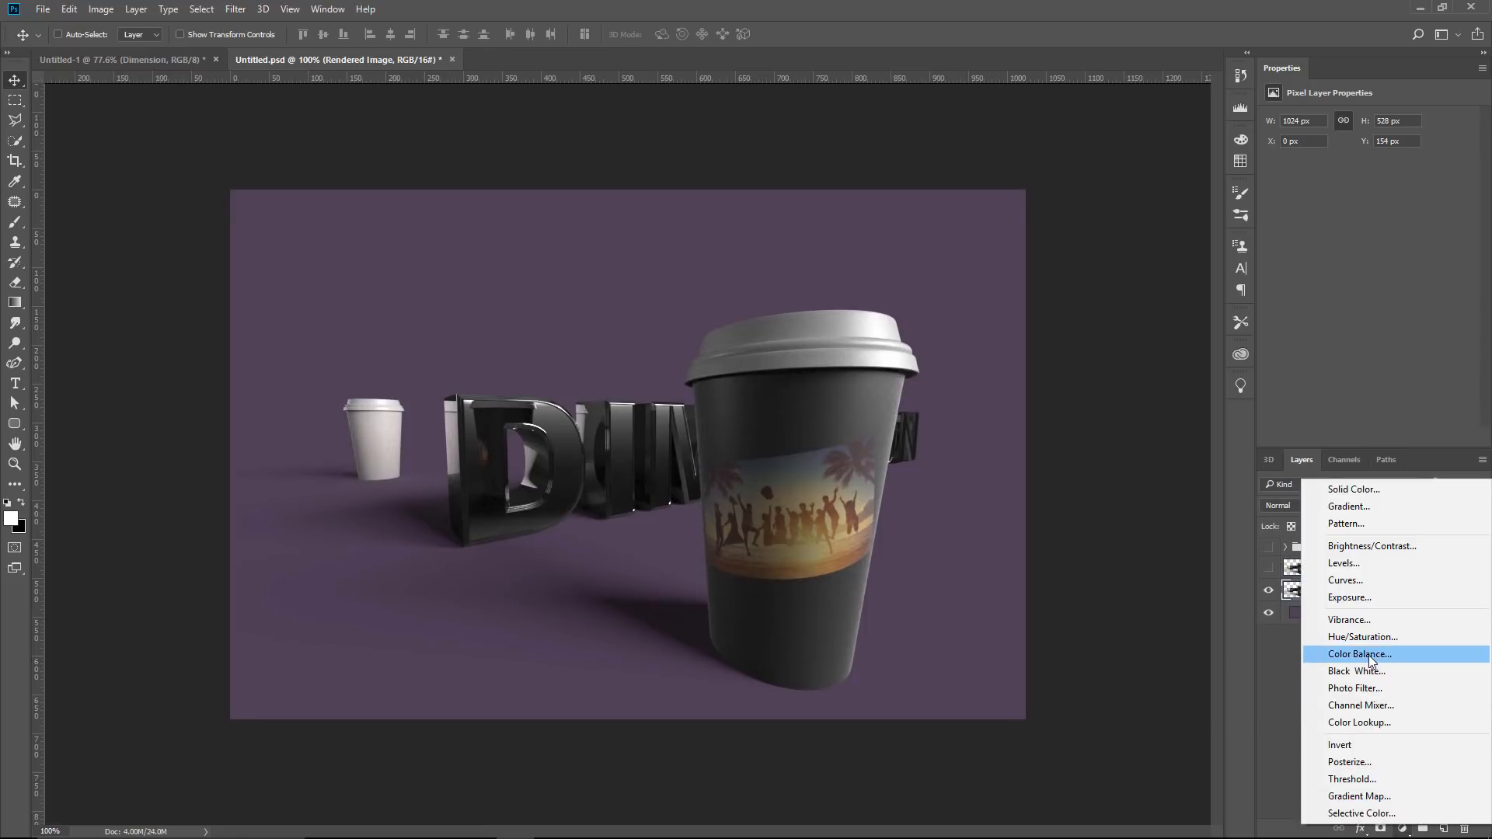
click(1365, 582)
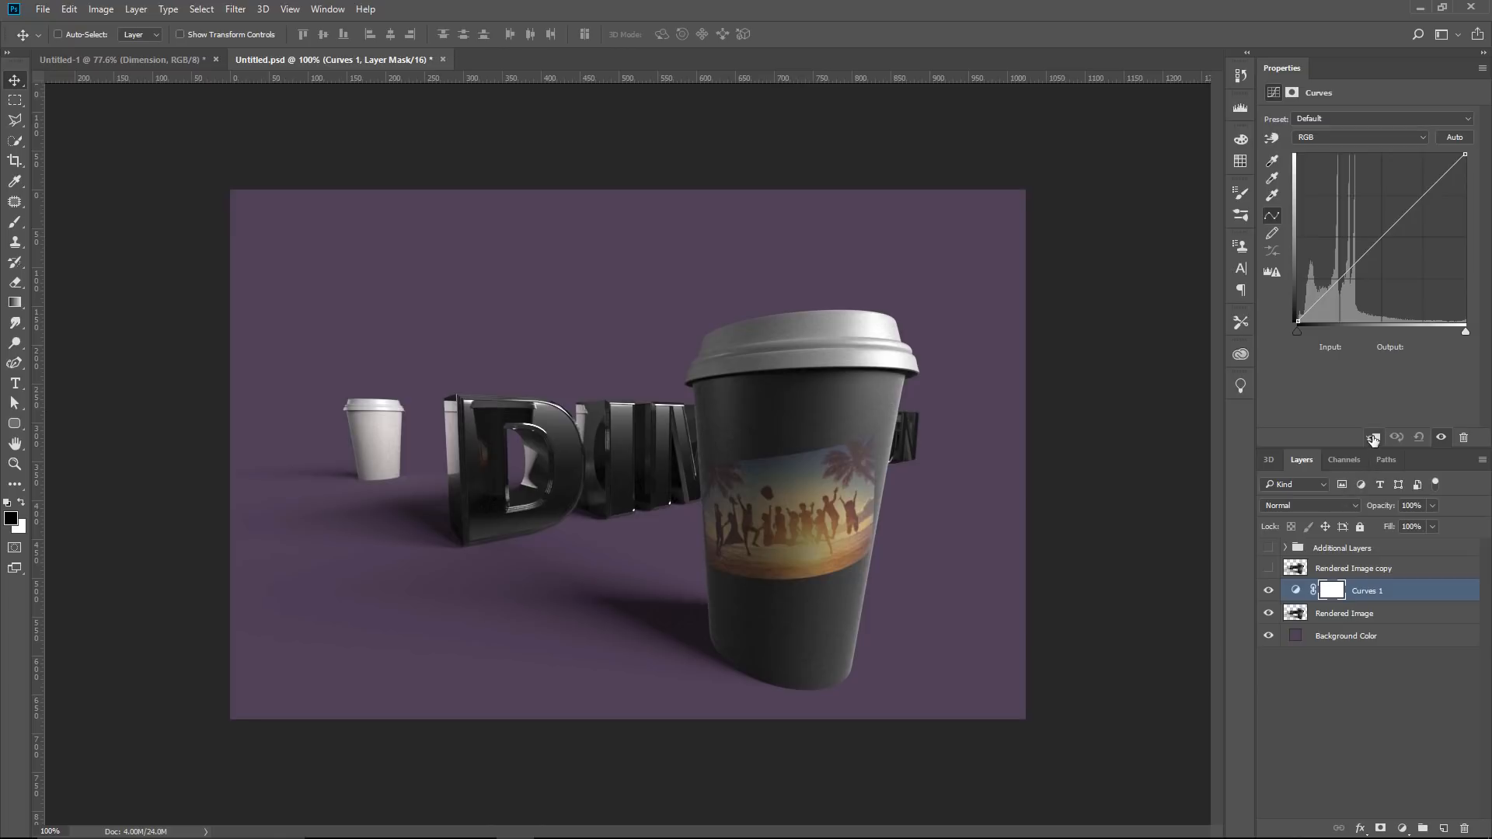
click(1373, 439)
drag(1327, 292, 1371, 242)
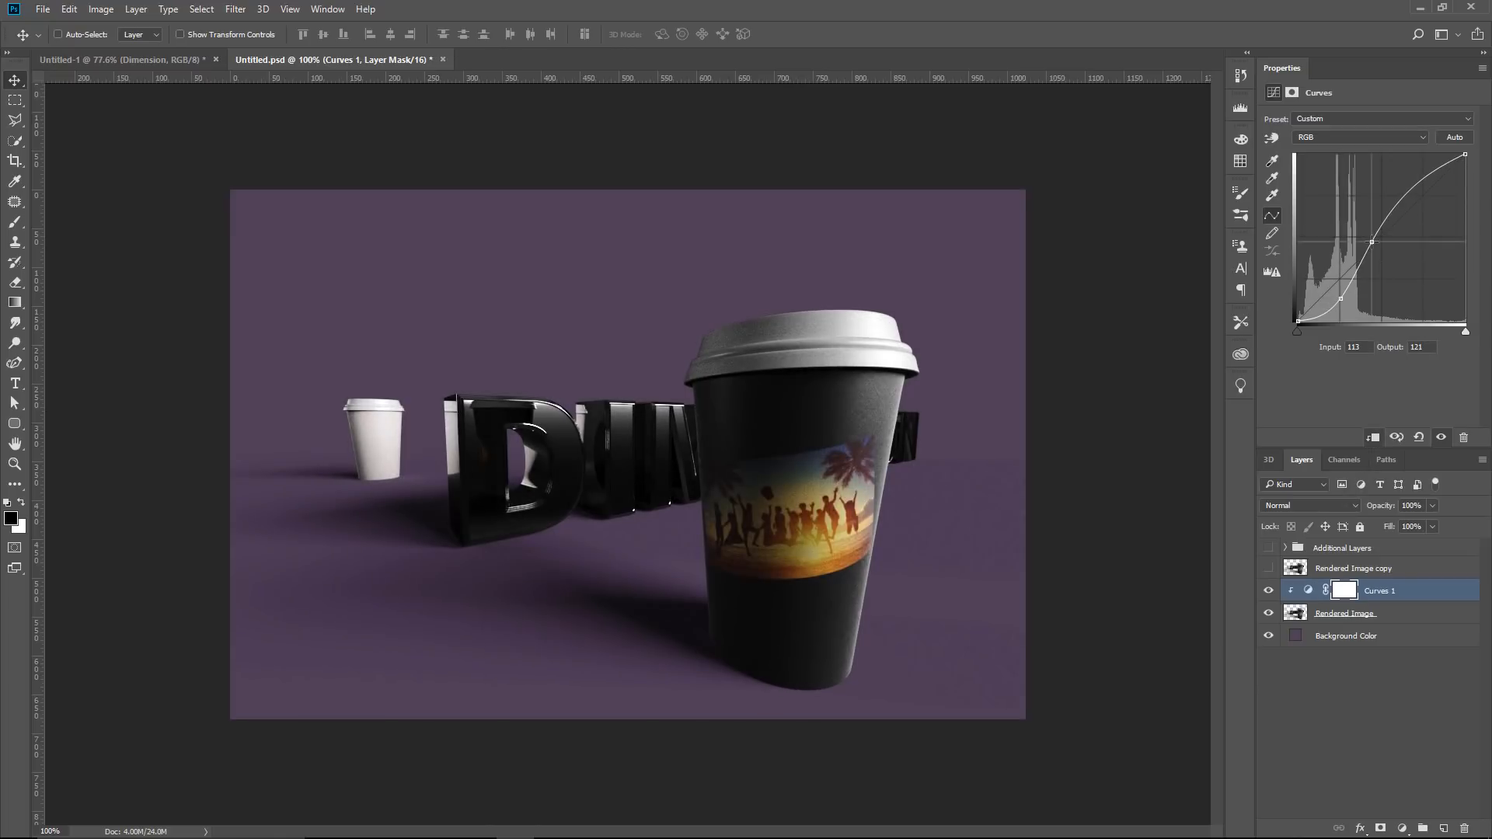